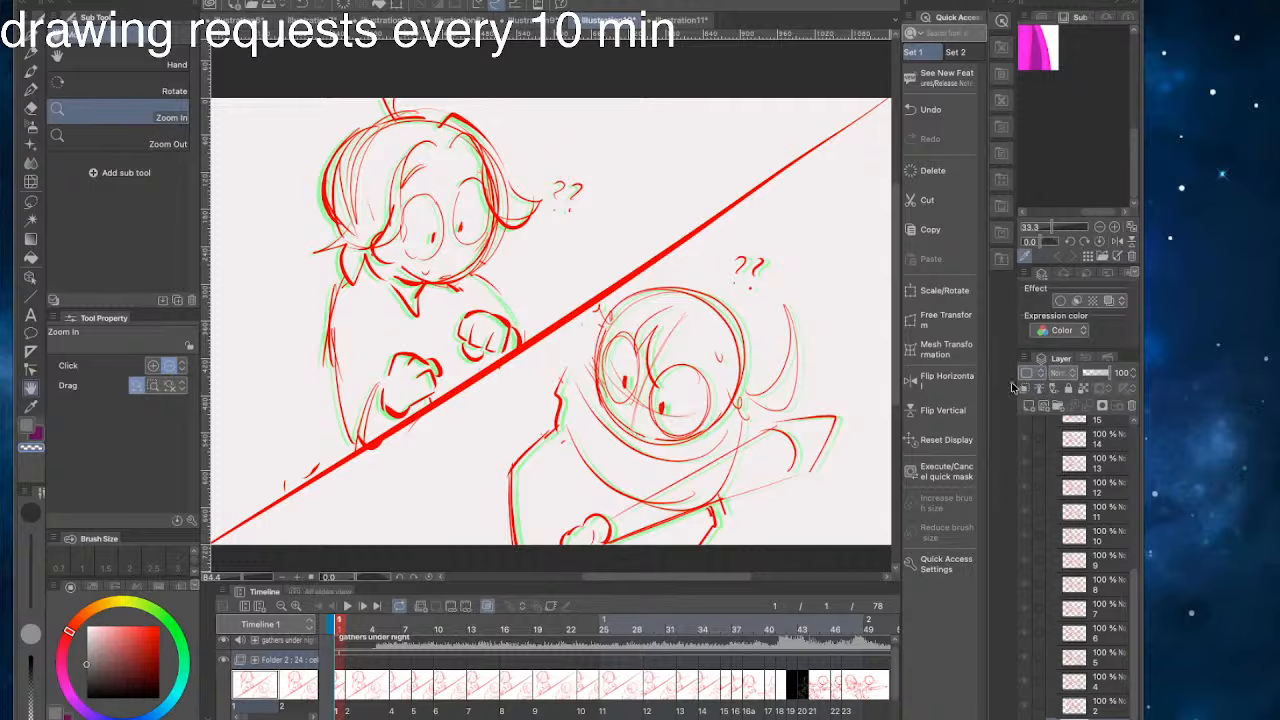
- Play the animation through the drawn shots and select its audio track
left_click(356, 607)
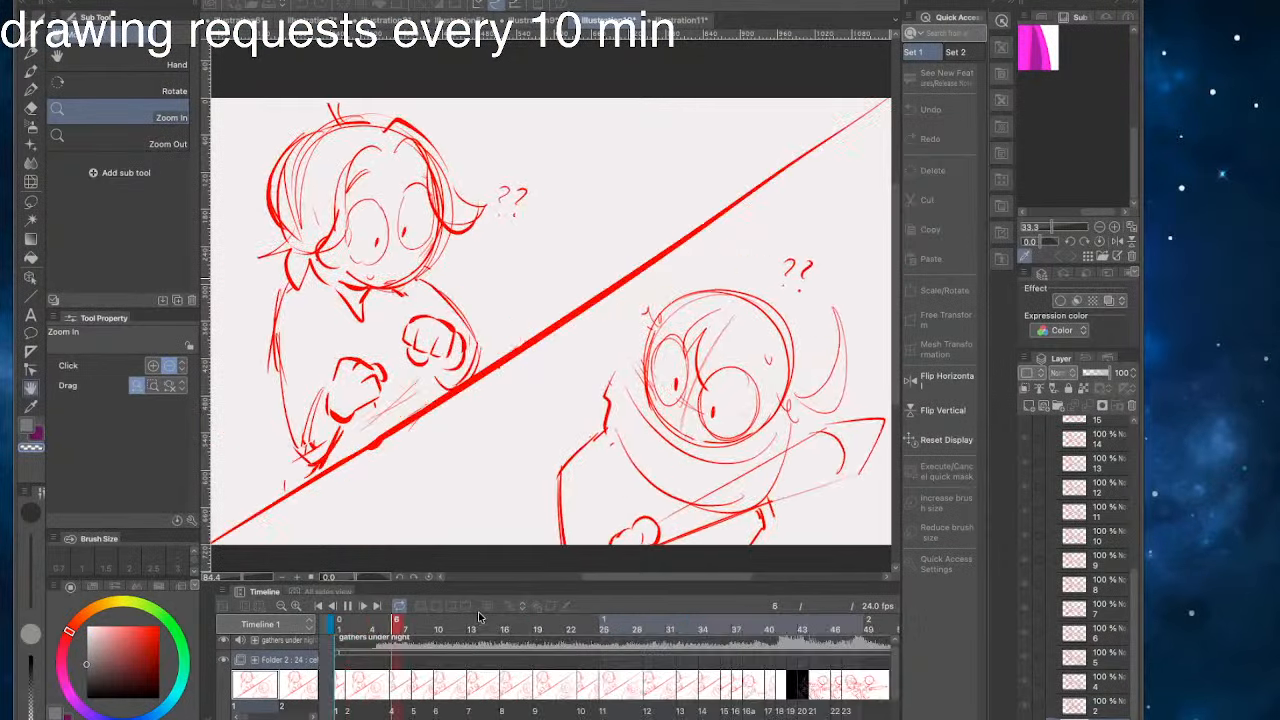
left_click(348, 606)
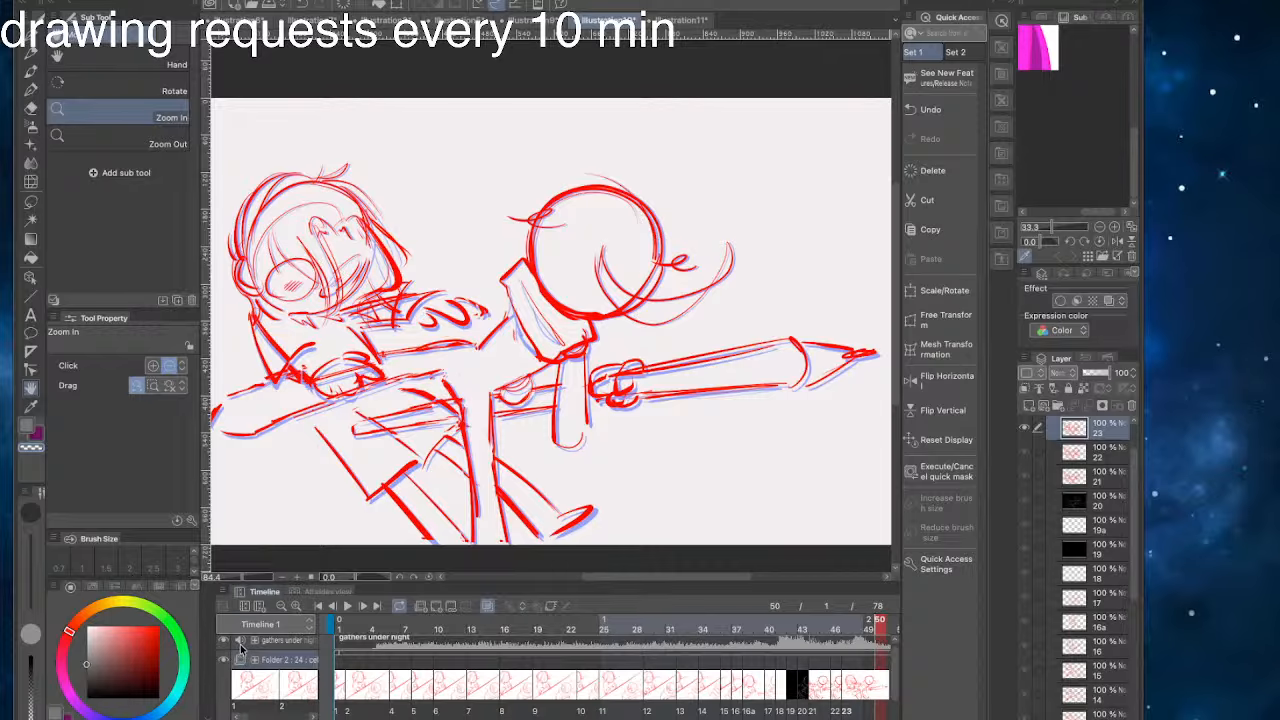
left_click(244, 626)
left_click(283, 641)
left_click(240, 642)
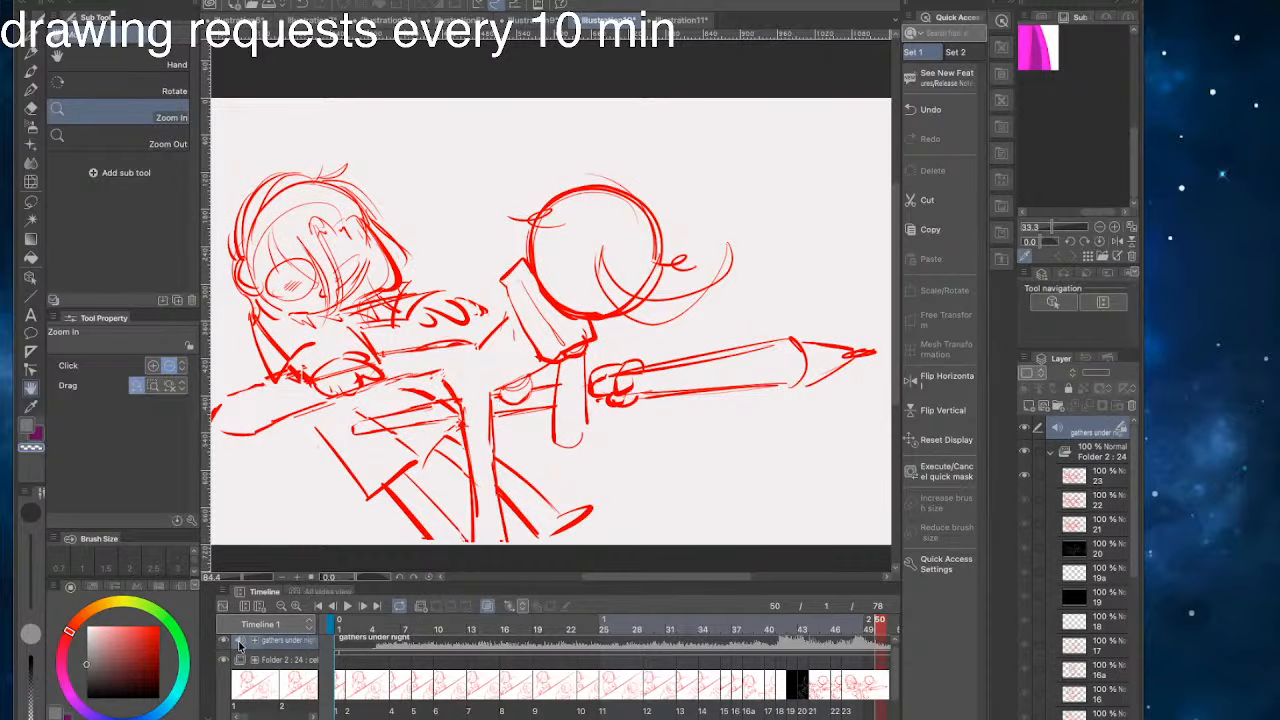
- Replay the animation from frame 8 to review the timing into the last drawn shot
left_click(416, 678)
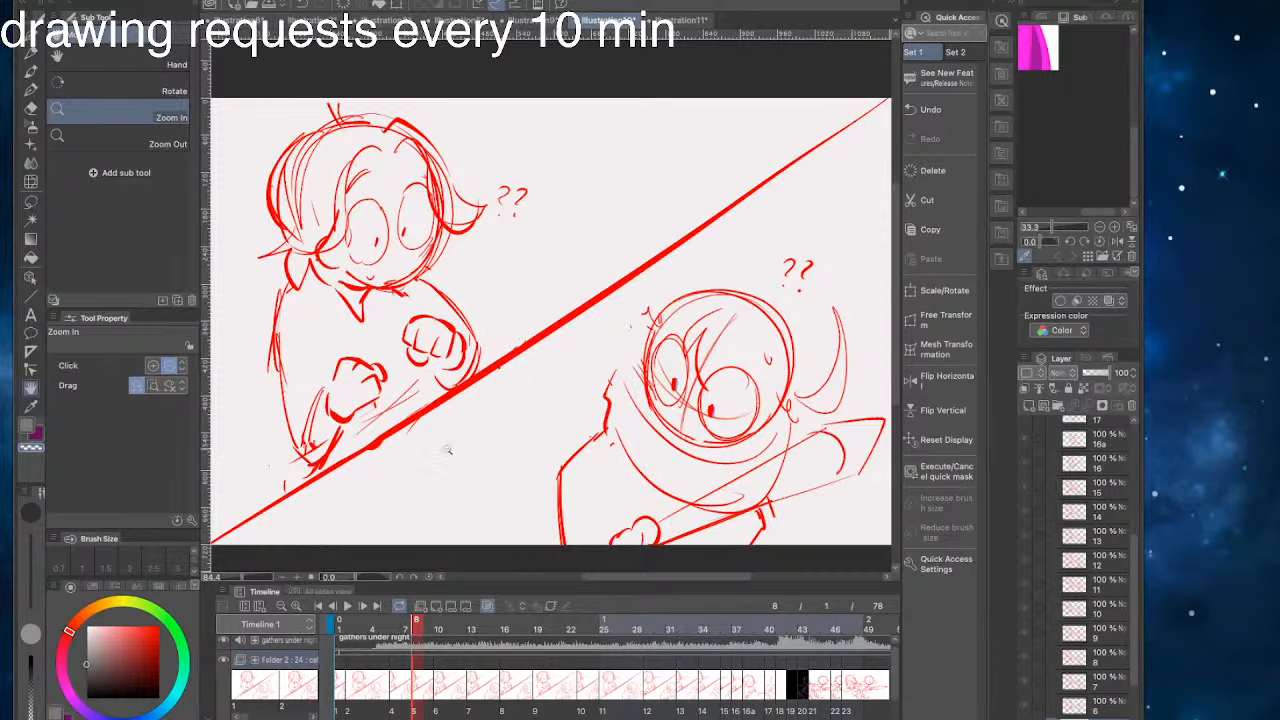
scroll(600, 294, "down", 3)
scroll(600, 312, "up", 3)
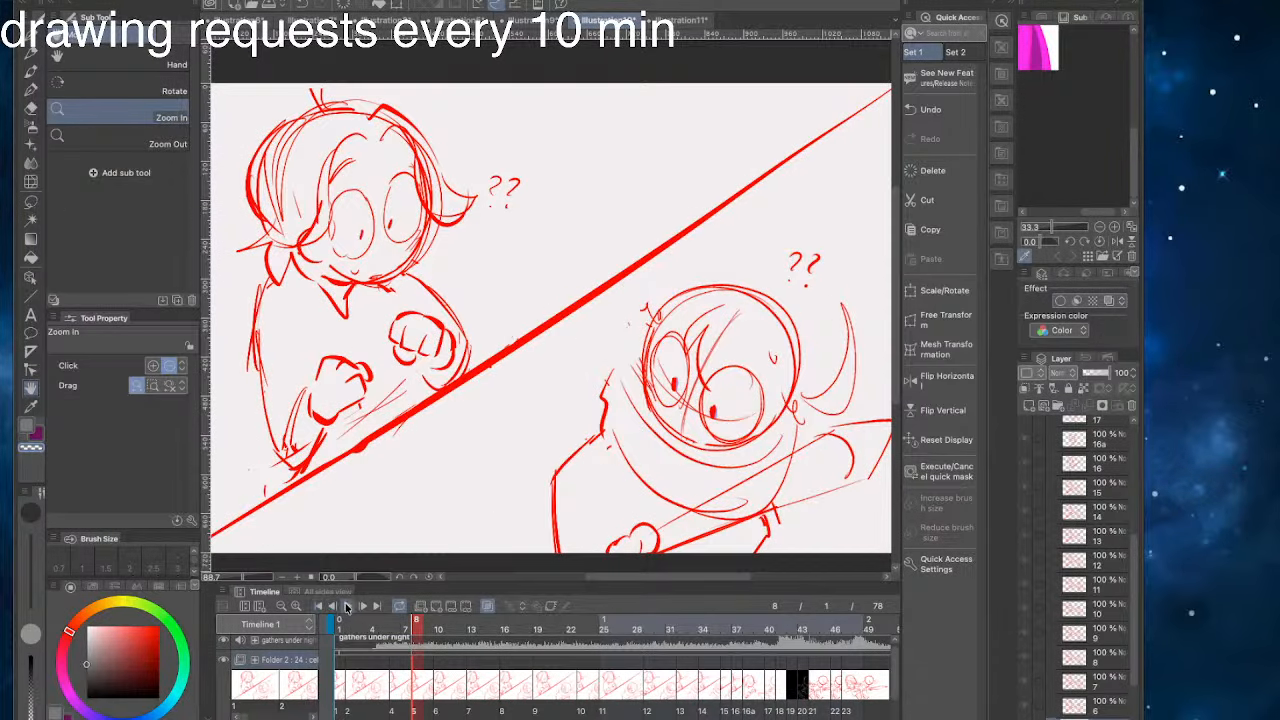
left_click(347, 607)
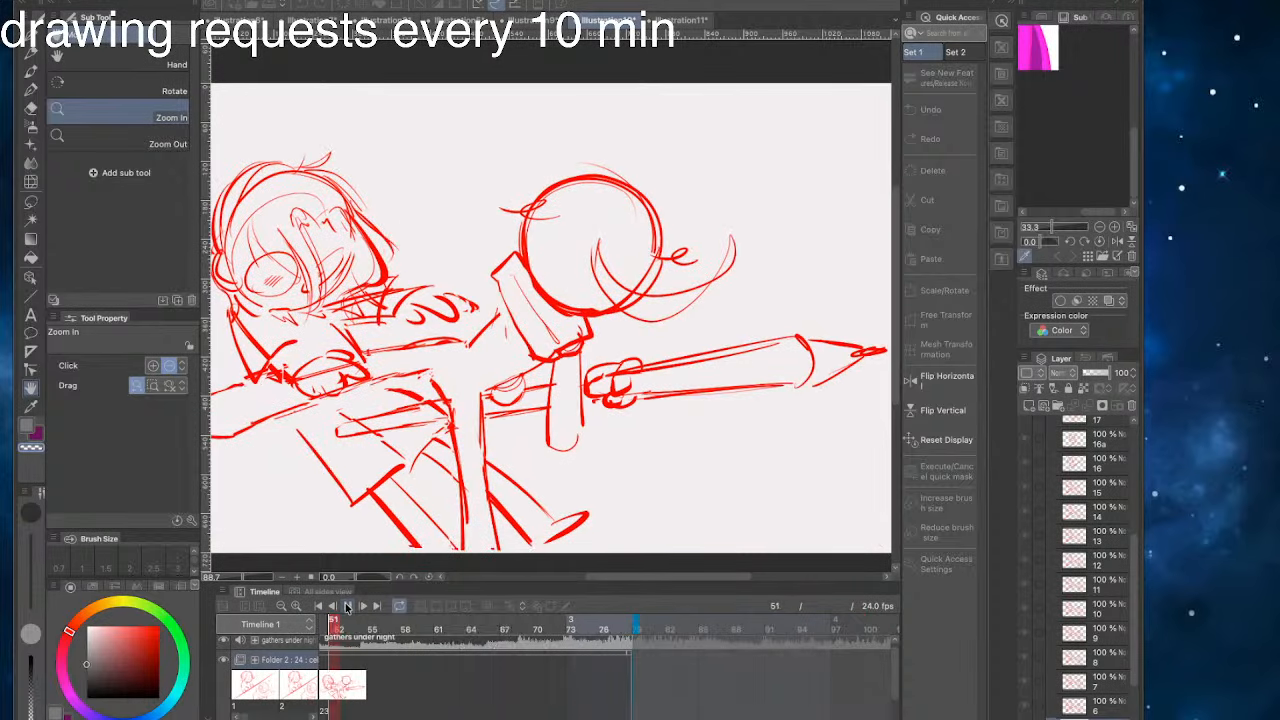
left_click(347, 607)
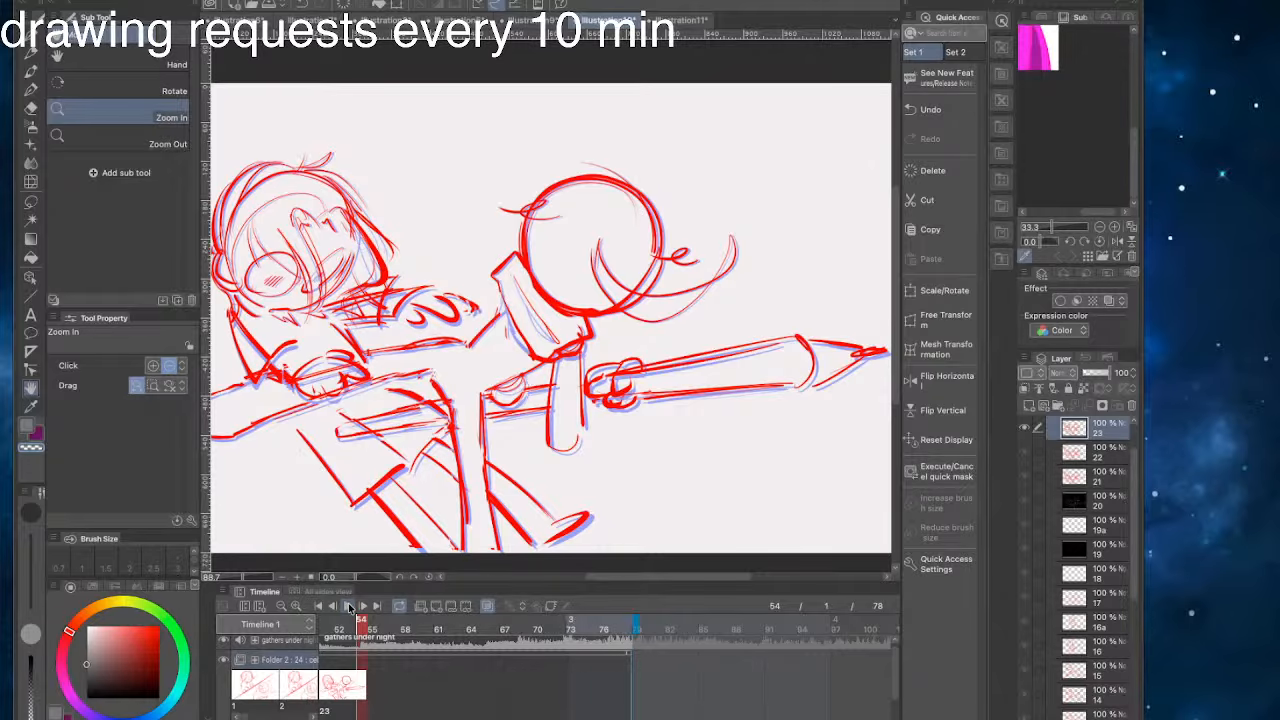
left_click_drag(384, 463, 497, 481)
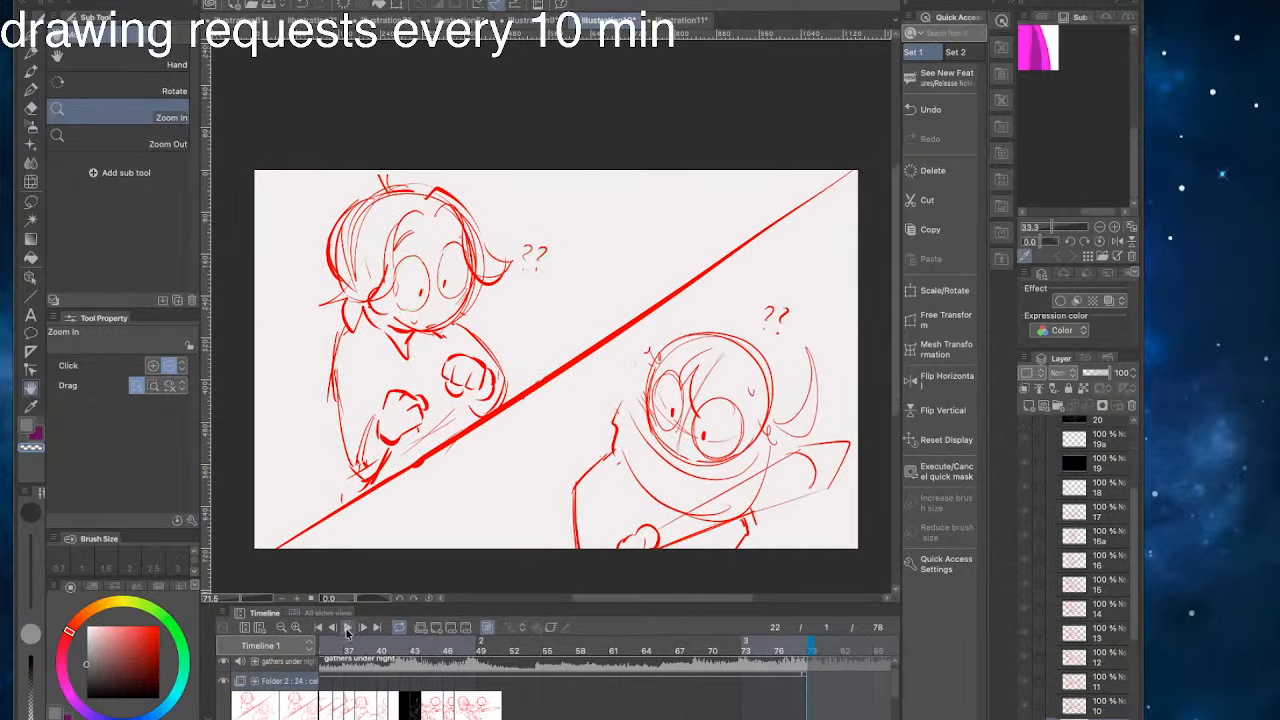
left_click(347, 631)
left_click(347, 631)
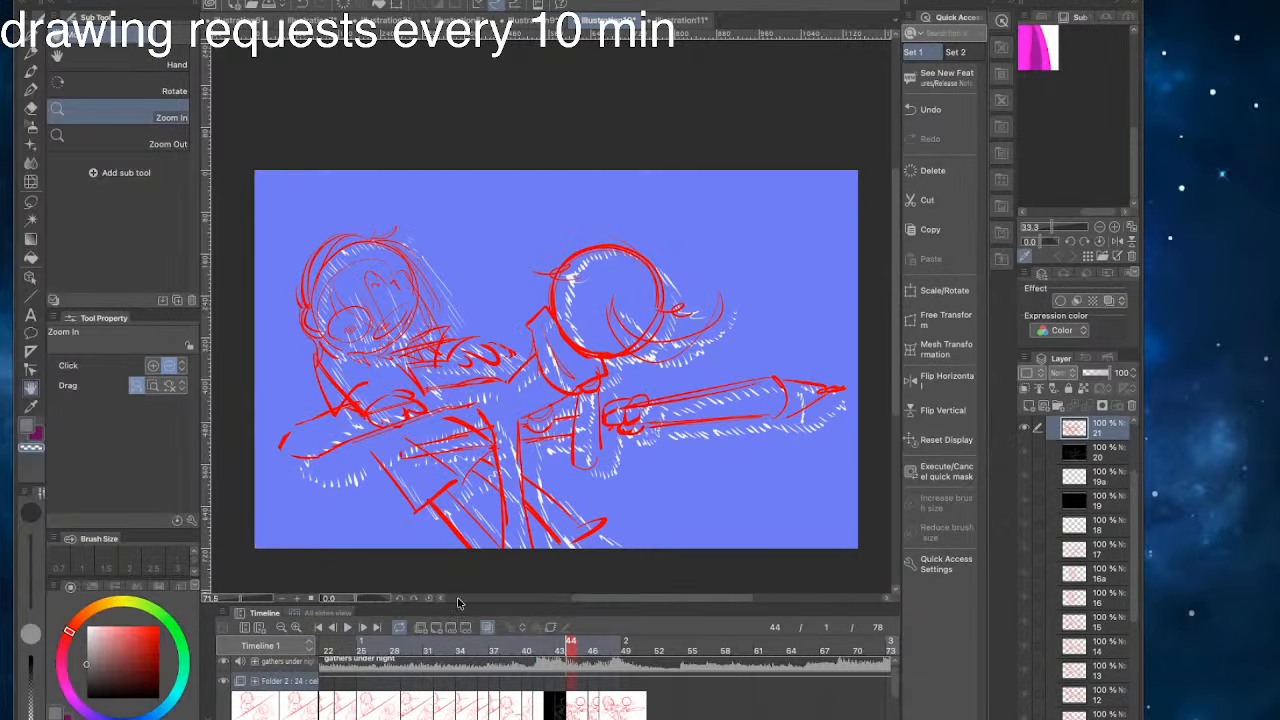
- Add a new empty animation cel at frame 49, after the last drawn pose
left_click_drag(570, 651, 625, 651)
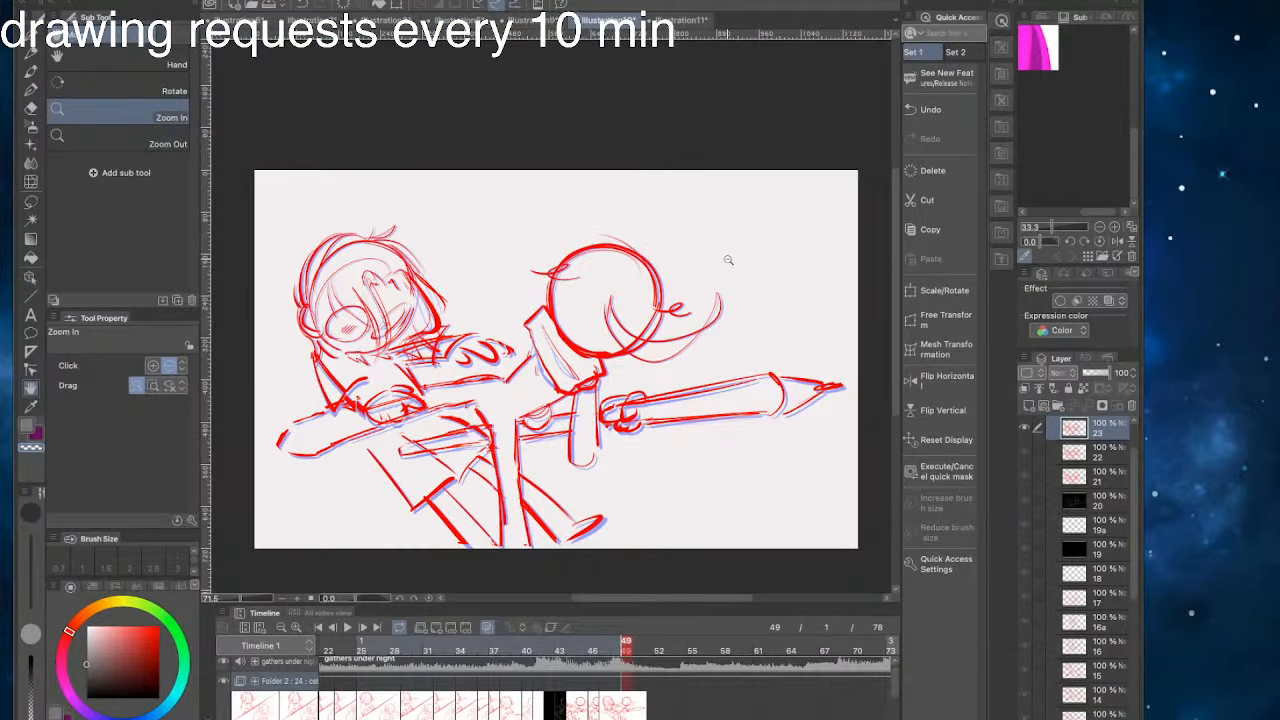
left_click(437, 627)
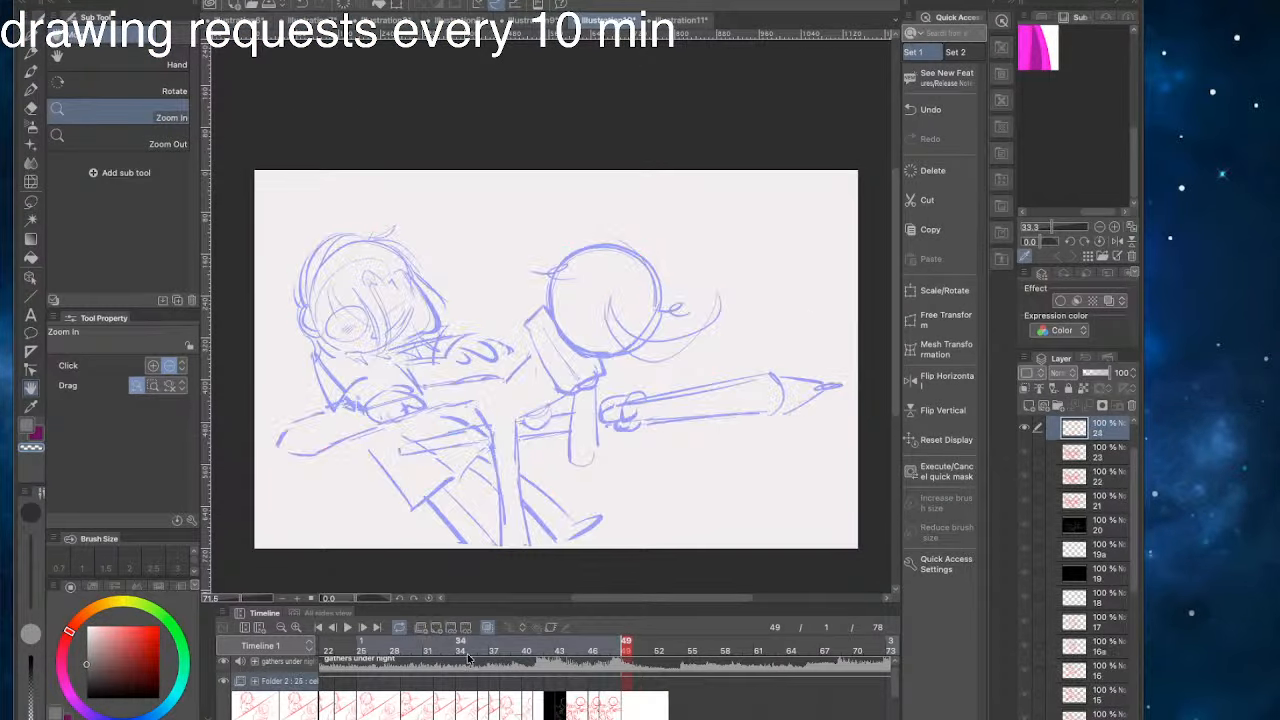
left_click_drag(628, 652, 625, 684)
- Choose the G-pen with a bright red colour and set its brush size to 8
key("p")
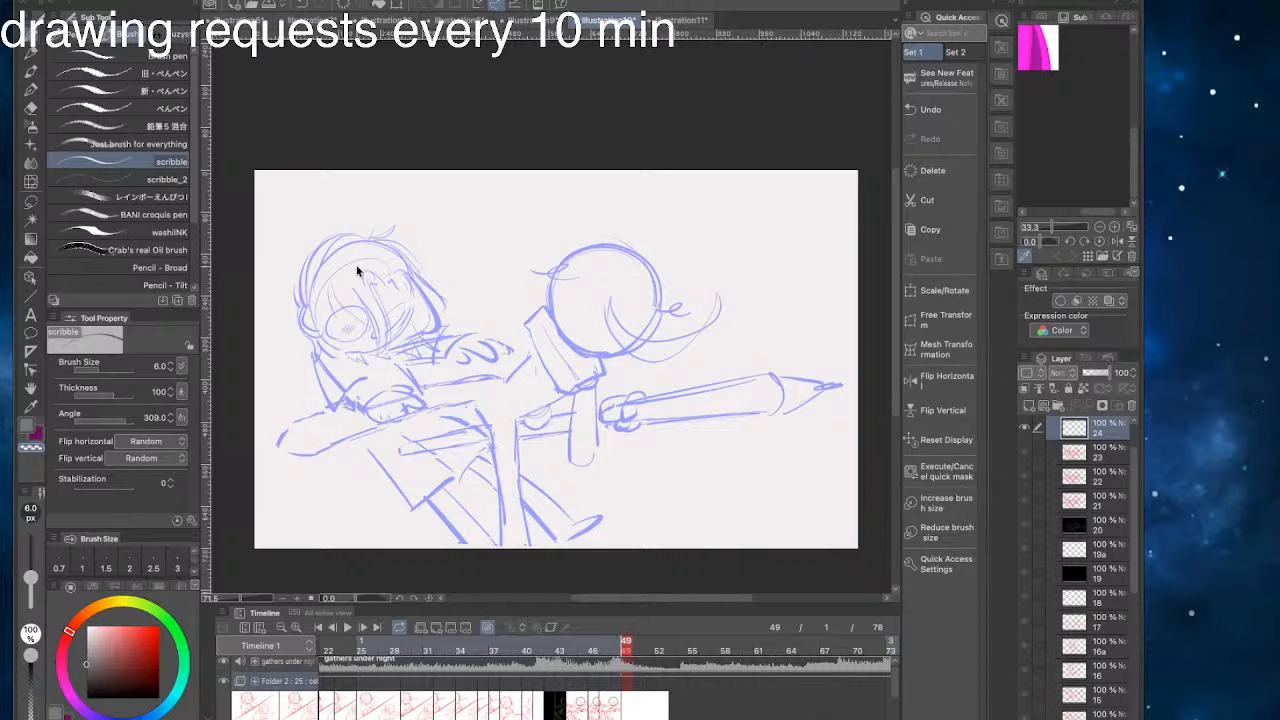
key("ctrl+z")
key("p")
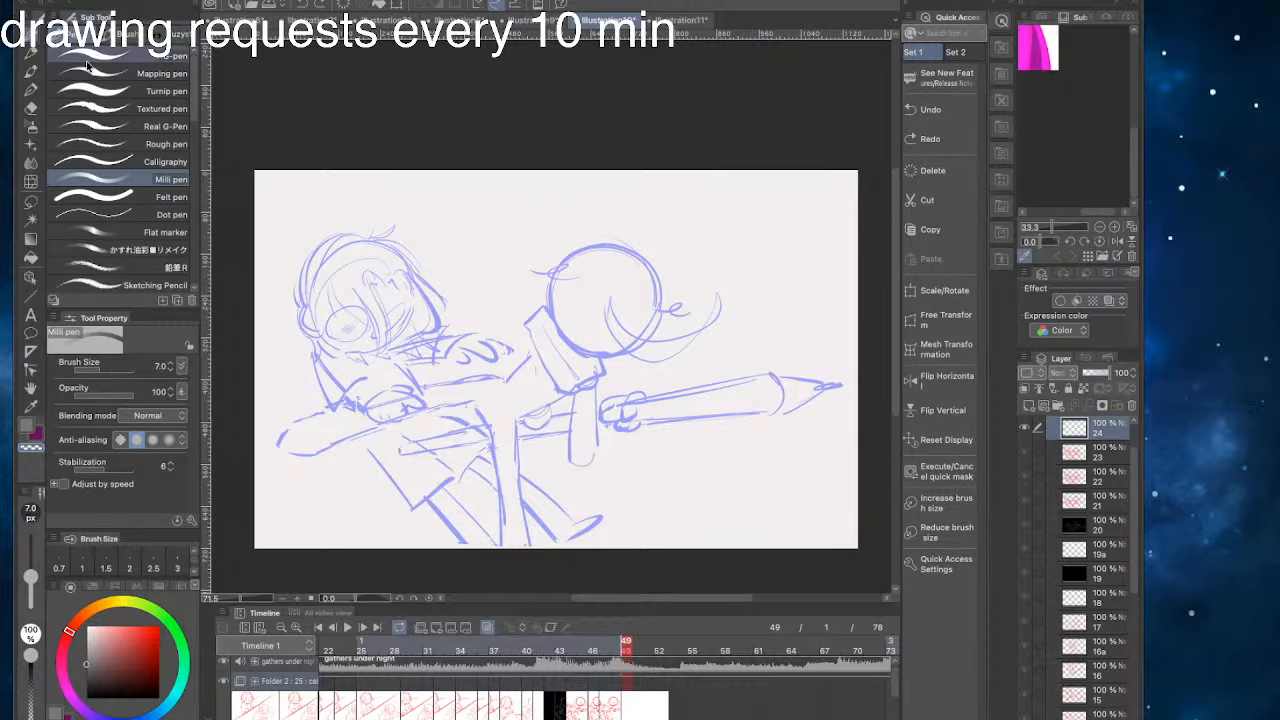
mouse_move(129, 647)
left_mouse_down()
mouse_move(137, 672)
mouse_move(159, 626)
left_mouse_up()
left_click(603, 685)
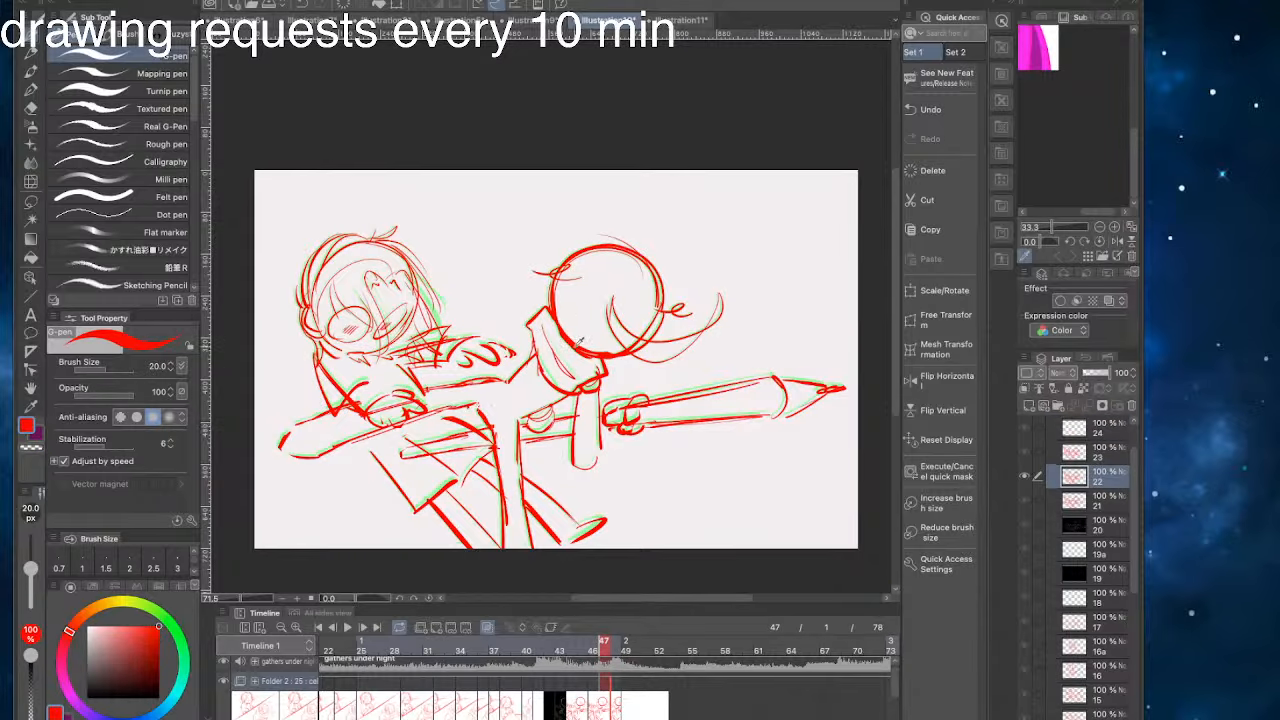
left_click_drag(552, 362, 483, 438)
key("ctrl+z")
key("bracketleft")
key("bracketleft")
key("bracketleft")
mouse_move(727, 532)
left_mouse_down()
mouse_move(695, 532)
mouse_move(632, 515)
left_mouse_up()
key("ctrl+z")
left_click(654, 708)
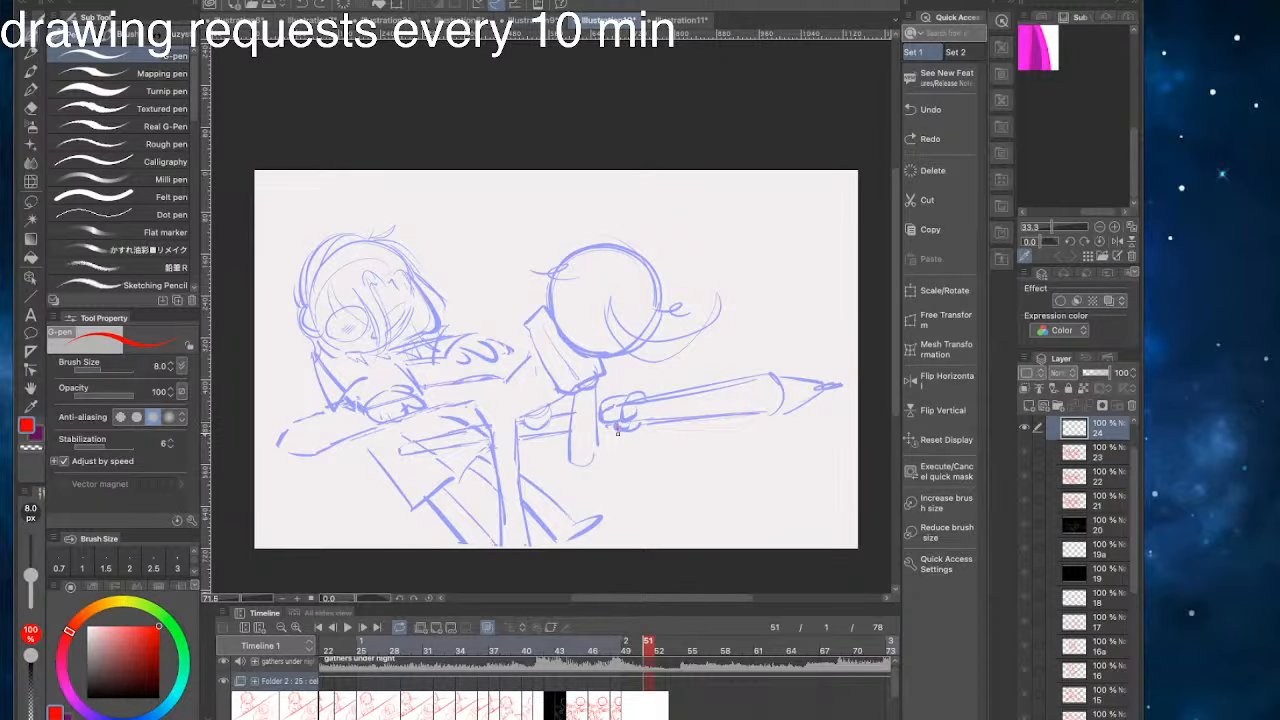
left_click_drag(620, 430, 414, 492)
key("ctrl+z")
mouse_move(646, 649)
left_mouse_down()
mouse_move(463, 652)
mouse_move(638, 670)
mouse_move(560, 655)
mouse_move(637, 652)
left_mouse_up()
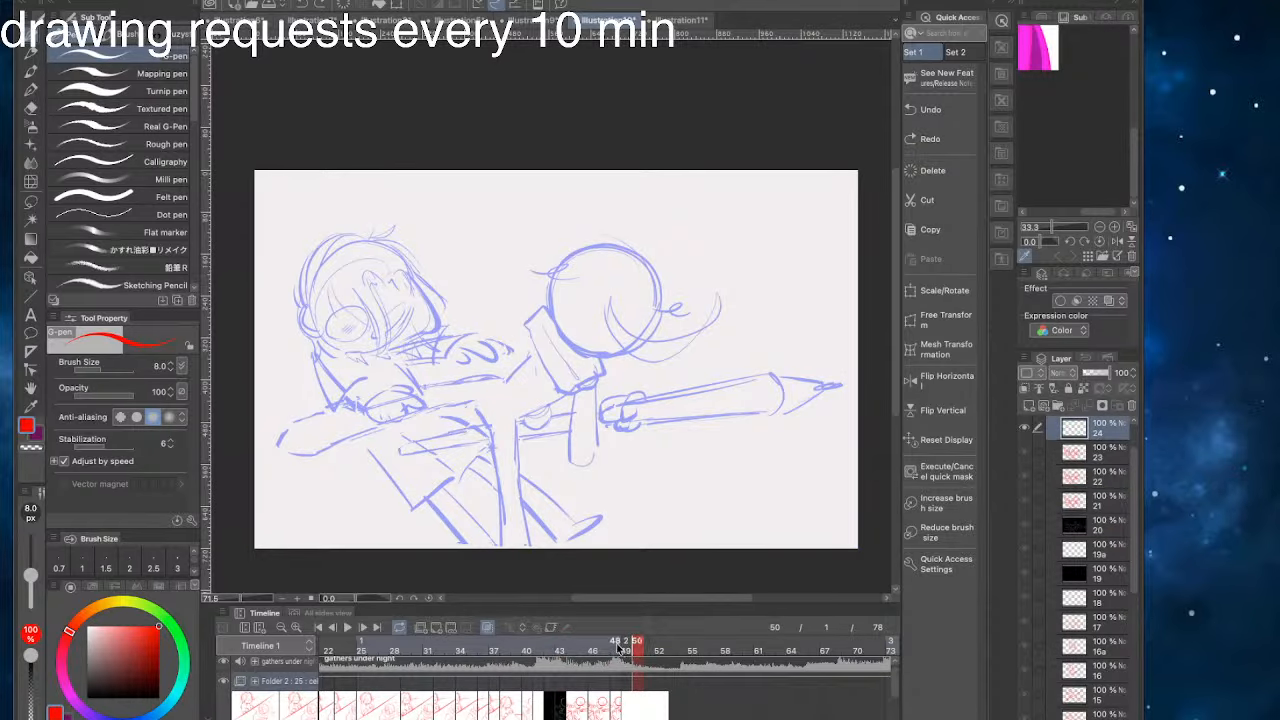
- Try to sketch long curved lines between the left character's head and the right circular head on the empty cel at frame 50
left_click_drag(401, 514, 457, 521)
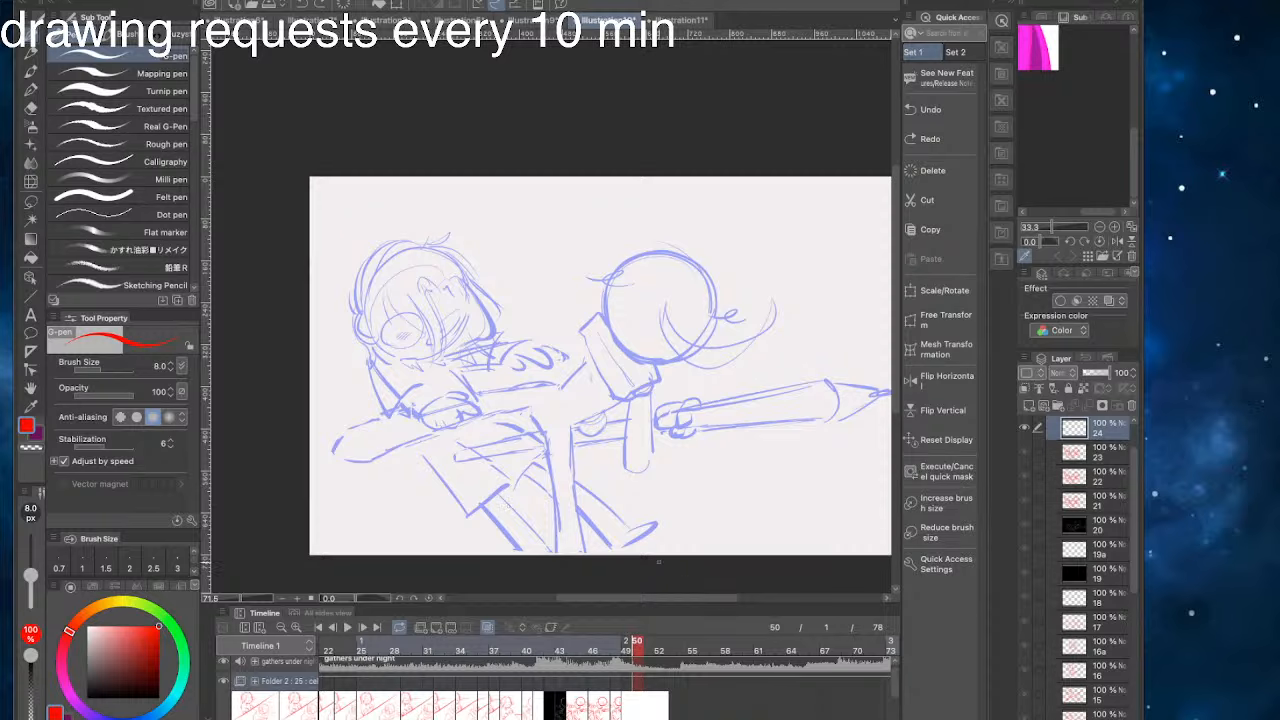
left_click_drag(399, 274, 591, 298)
key("ctrl+z")
mouse_move(417, 272)
left_mouse_down()
mouse_move(587, 287)
mouse_move(402, 271)
left_mouse_up()
key("ctrl+z")
key("ctrl+z")
left_click_drag(590, 292, 414, 275)
left_click_drag(548, 282, 420, 271)
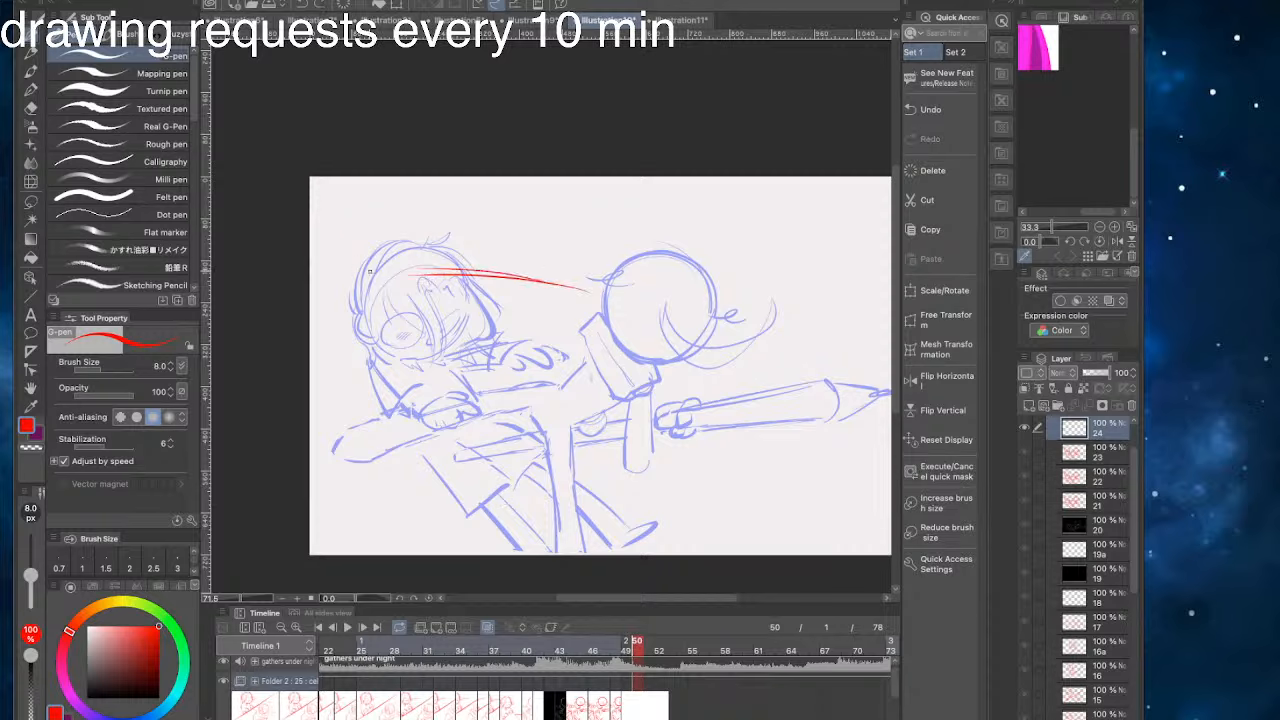
key("ctrl+z")
mouse_move(506, 275)
left_mouse_down()
mouse_move(364, 270)
mouse_move(415, 264)
left_mouse_up()
key("ctrl+z")
key("ctrl+z")
key("ctrl+z")
key("ctrl+z")
key("ctrl+z")
key("ctrl+z")
key("ctrl+z")
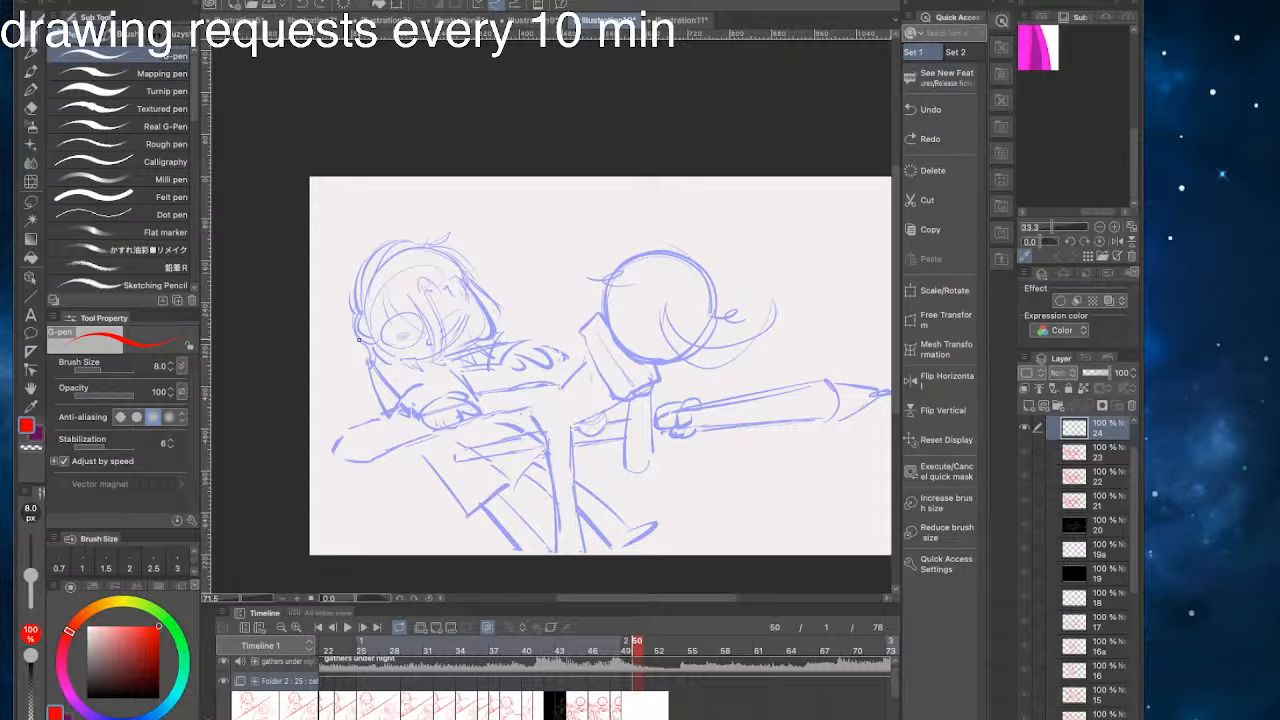
- Try rough pen strokes over the characters' bodies and the circular head on the empty cel
left_click(648, 648)
left_click(618, 703)
left_click(635, 715)
left_click_drag(510, 480, 452, 490)
key("ctrl+z")
mouse_move(666, 314)
left_mouse_down()
mouse_move(634, 447)
mouse_move(700, 385)
left_mouse_up()
key("ctrl+z")
key("ctrl+z")
mouse_move(666, 338)
left_mouse_down()
mouse_move(643, 330)
mouse_move(614, 424)
mouse_move(672, 350)
left_mouse_up()
key("ctrl+z")
left_click_drag(404, 409, 350, 405)
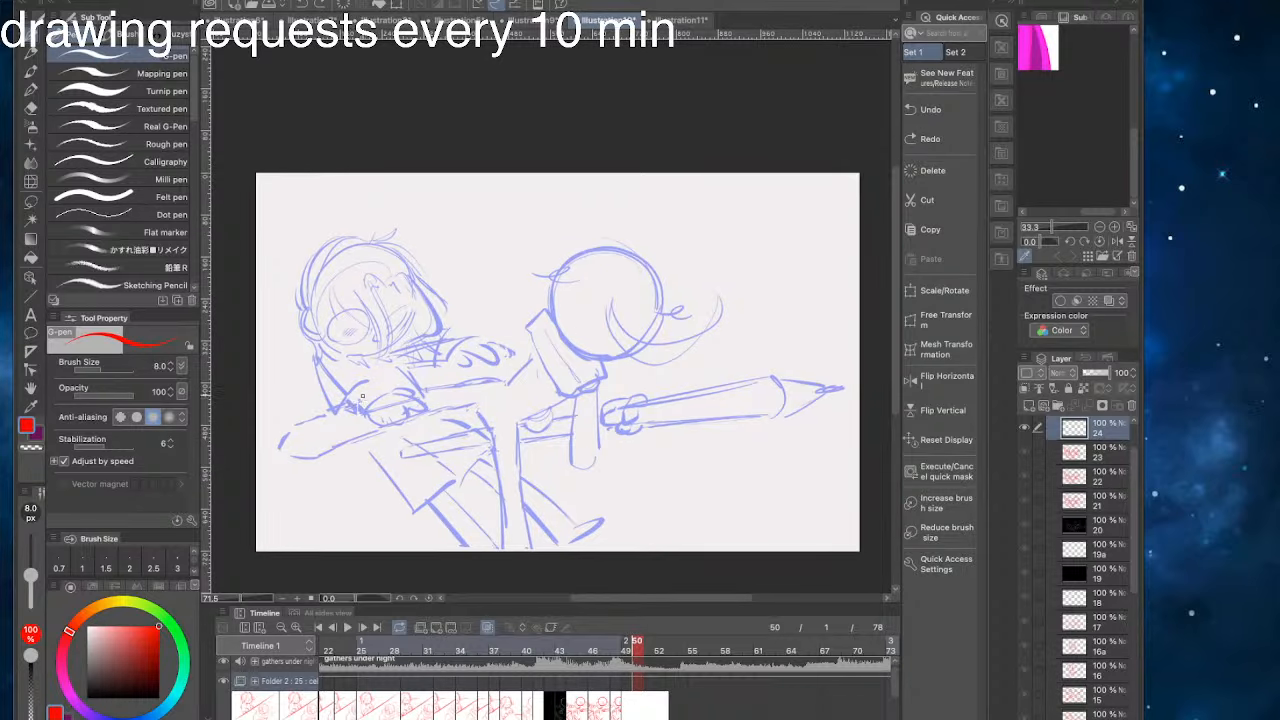
- Compare the drawings at frames 45 to 48 with the empty cel at frame 51
left_click(611, 700)
left_click(601, 709)
left_click(586, 709)
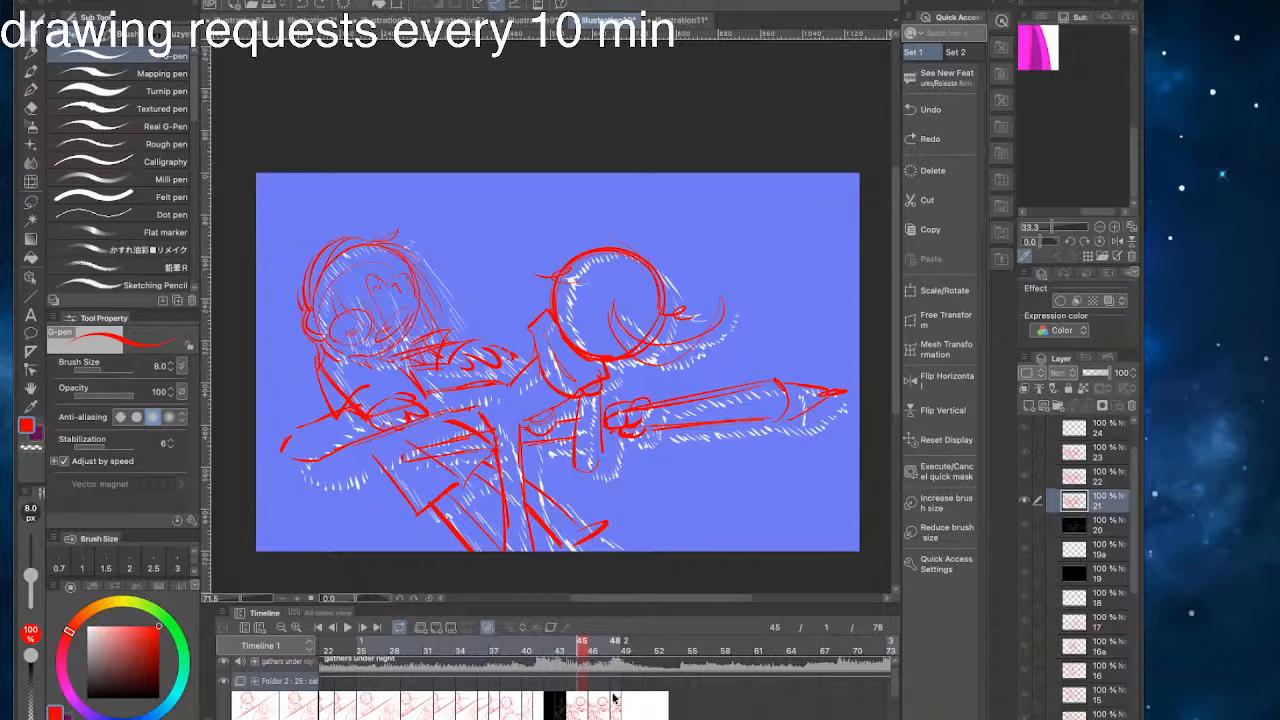
left_click(614, 688)
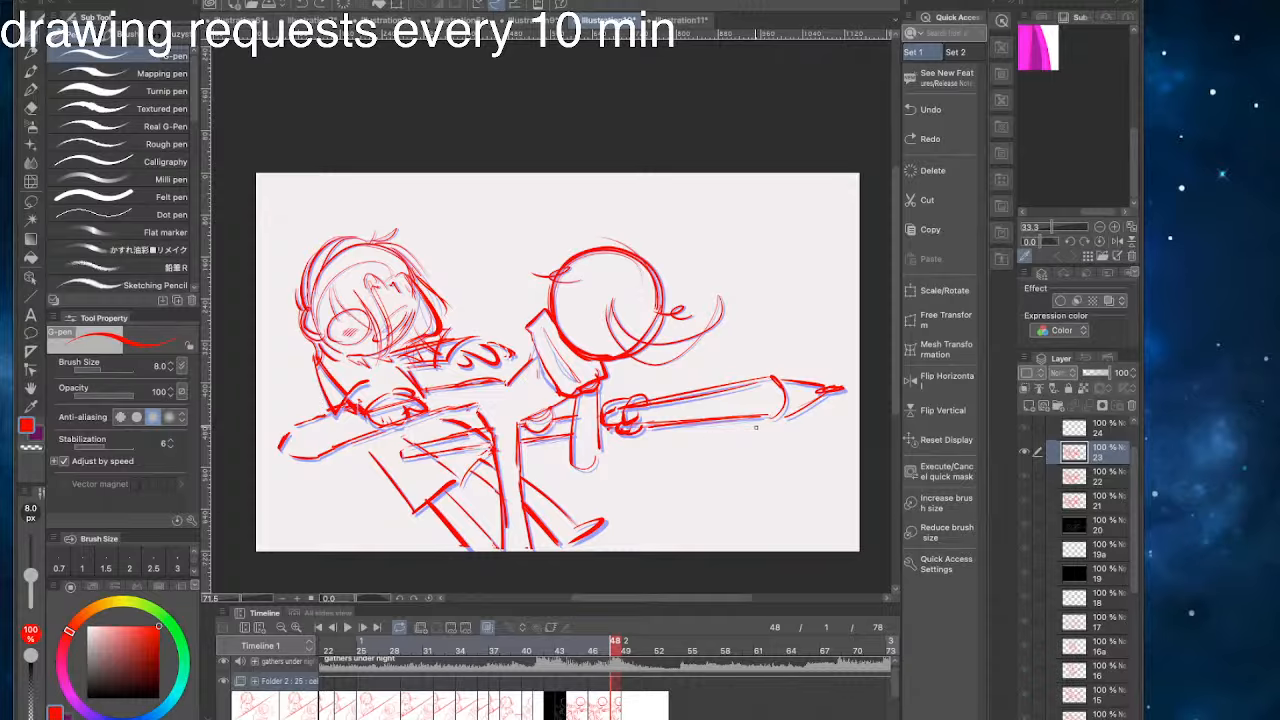
left_click(650, 706)
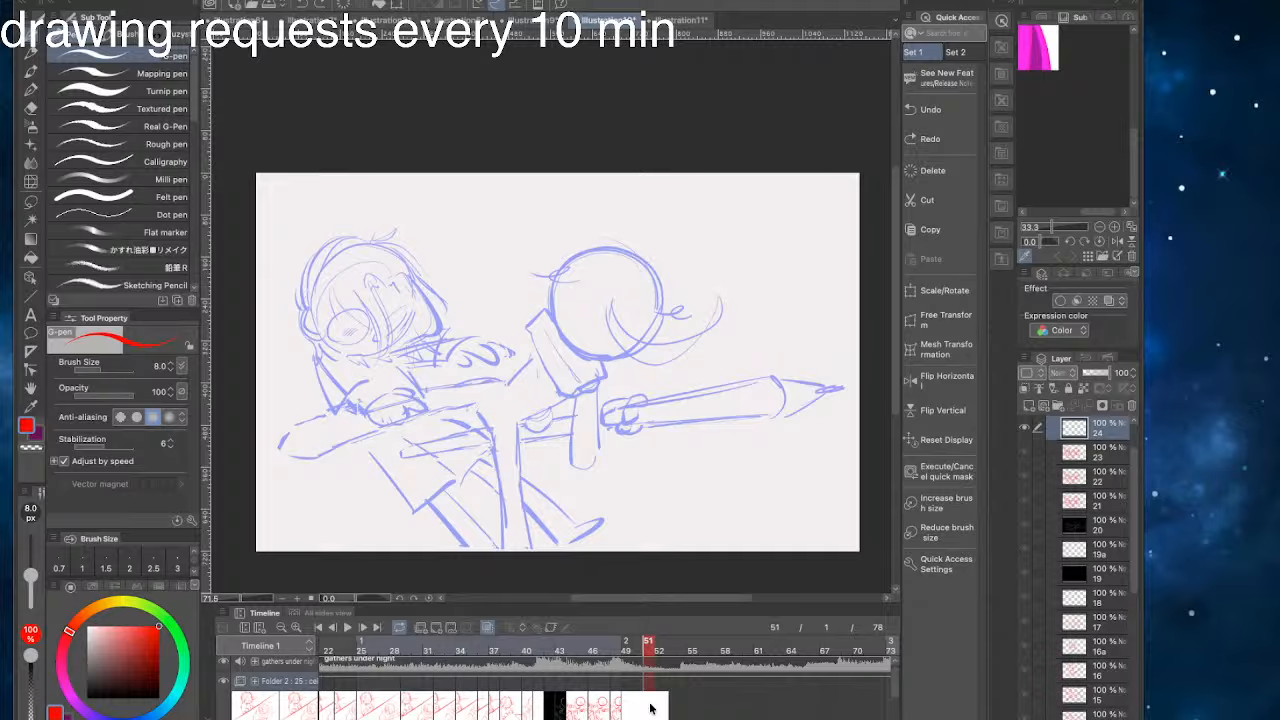
- Sketch a red circle over the right character's round head on the cel at frame 51
left_click_drag(400, 392, 490, 340)
key("ctrl+z")
mouse_move(375, 289)
left_mouse_down()
mouse_move(399, 322)
mouse_move(352, 356)
left_mouse_up()
key("ctrl+z")
mouse_move(608, 347)
left_mouse_down()
mouse_move(563, 400)
mouse_move(652, 385)
left_mouse_up()
key("ctrl+z")
mouse_move(580, 330)
left_mouse_down()
mouse_move(590, 450)
mouse_move(652, 385)
left_mouse_up()
key("ctrl+z")
mouse_move(605, 246)
left_mouse_down()
mouse_move(593, 355)
mouse_move(562, 281)
mouse_move(638, 266)
mouse_move(562, 270)
mouse_move(659, 288)
mouse_move(593, 370)
left_mouse_up()
key("ctrl+z")
key("ctrl+z")
mouse_move(588, 247)
left_mouse_down()
mouse_move(565, 340)
mouse_move(605, 246)
mouse_move(553, 290)
mouse_move(606, 246)
left_mouse_up()
key("ctrl+z")
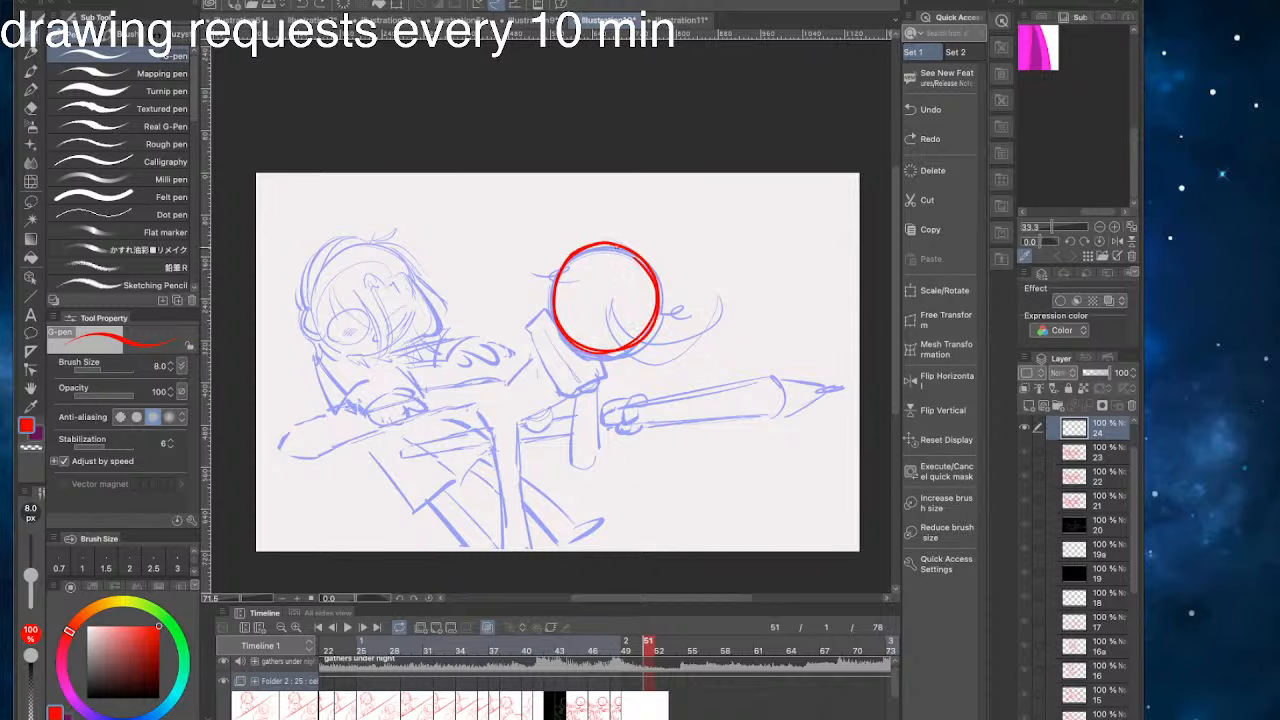
- Try moving the red circle down over the right character's torso with Scale/Rotate and sketching beside it
left_click(911, 296)
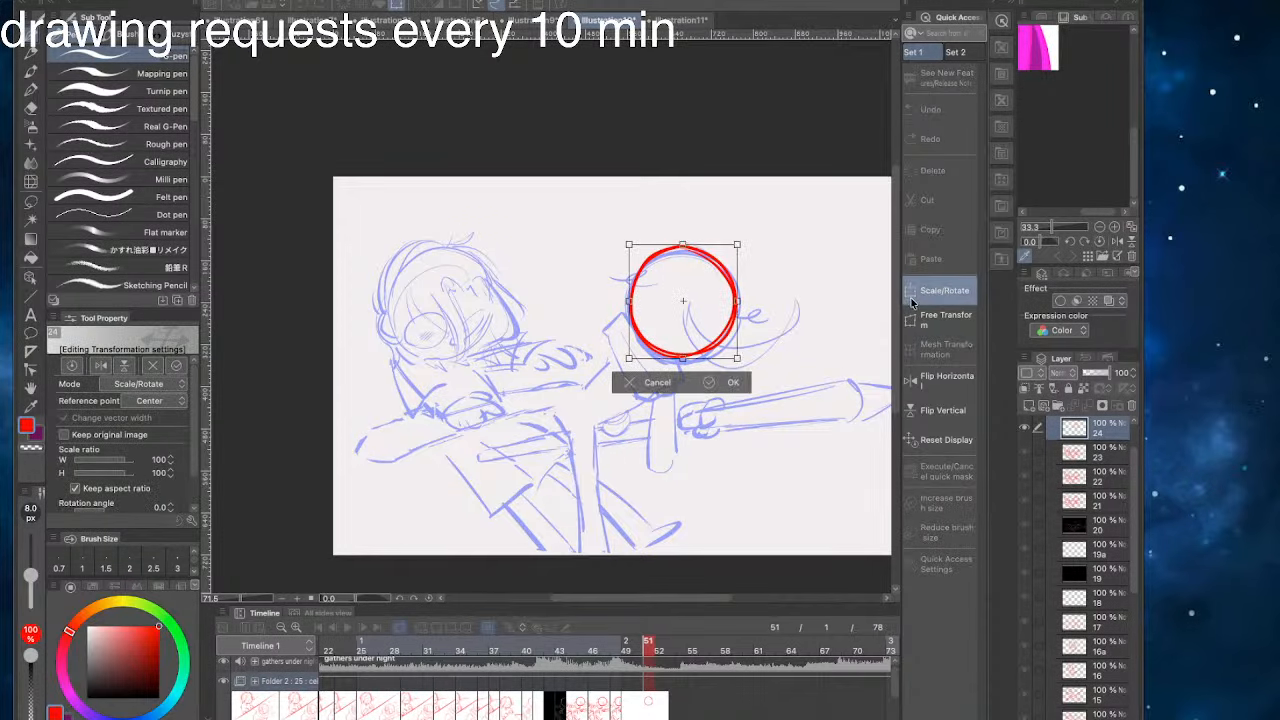
left_click_drag(656, 361, 652, 464)
left_click(733, 483)
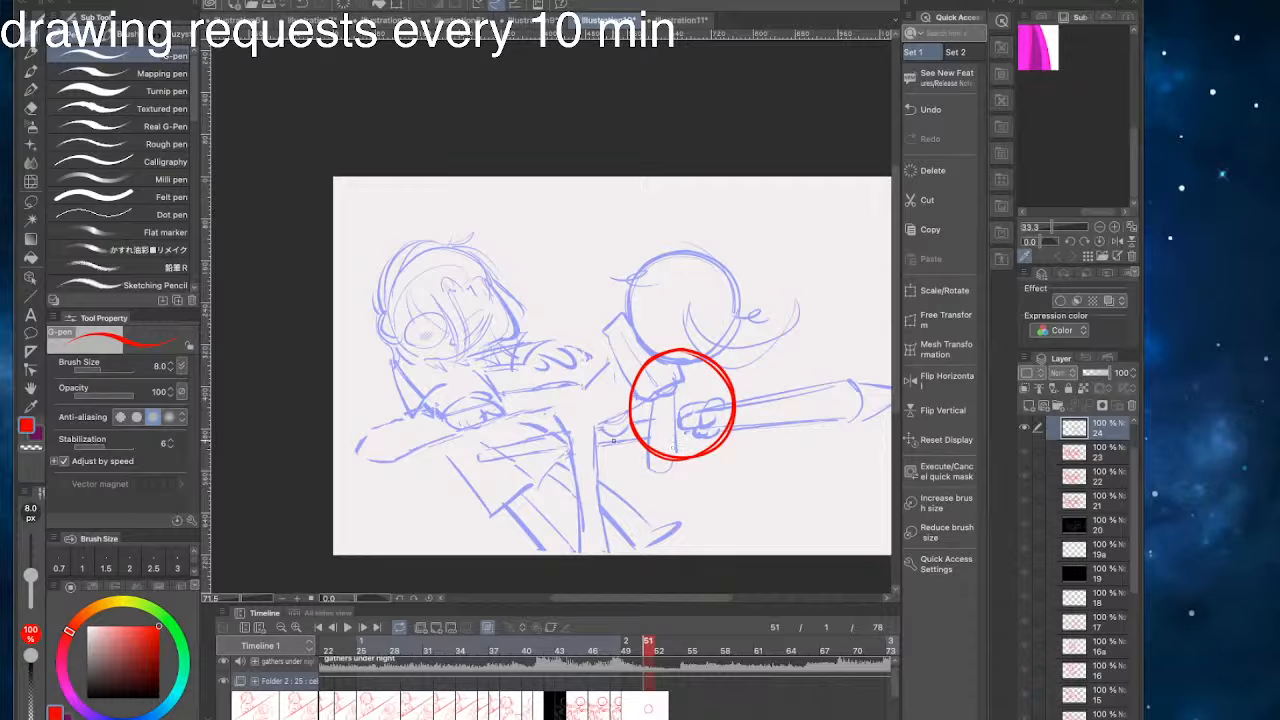
mouse_move(633, 363)
left_mouse_down()
mouse_move(651, 468)
mouse_move(639, 472)
mouse_move(624, 378)
mouse_move(592, 440)
mouse_move(592, 476)
left_mouse_up()
key("ctrl+z")
key("ctrl+z")
key("ctrl+z")
key("ctrl+z")
key("ctrl+z")
key("ctrl+z")
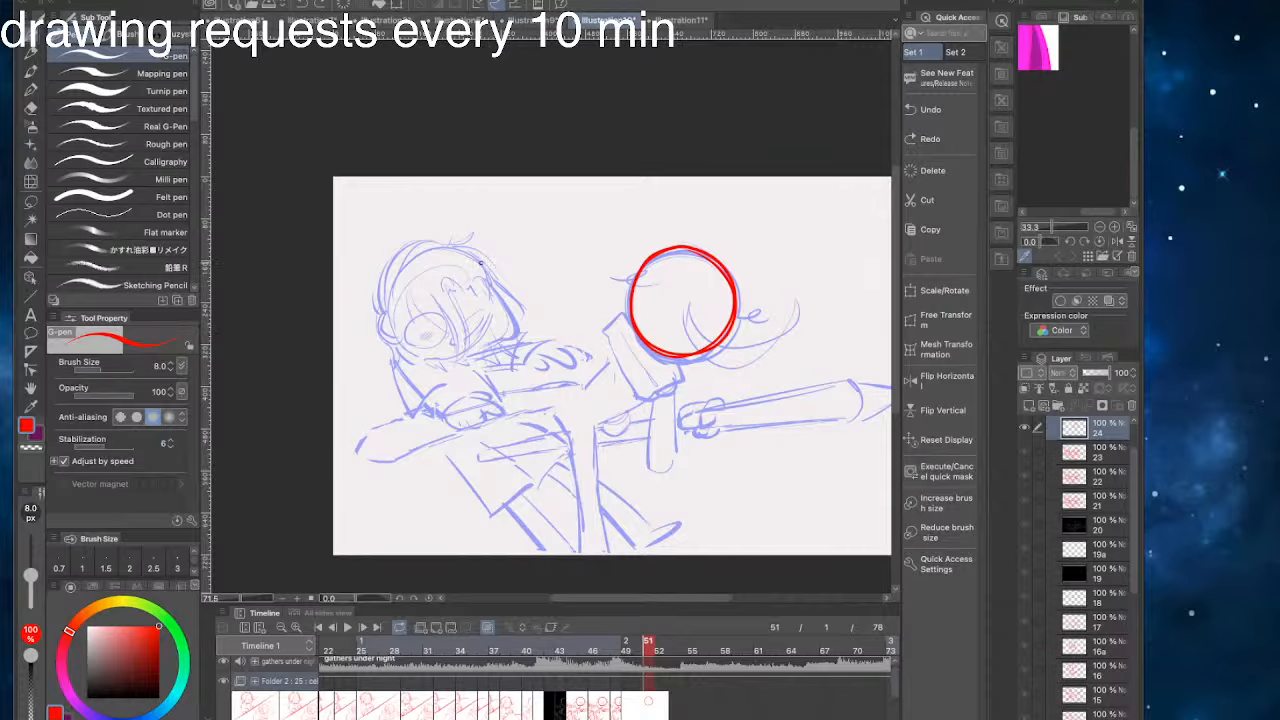
- Test short strokes above the left character and undo them along with the red circle
left_click_drag(376, 236, 349, 238)
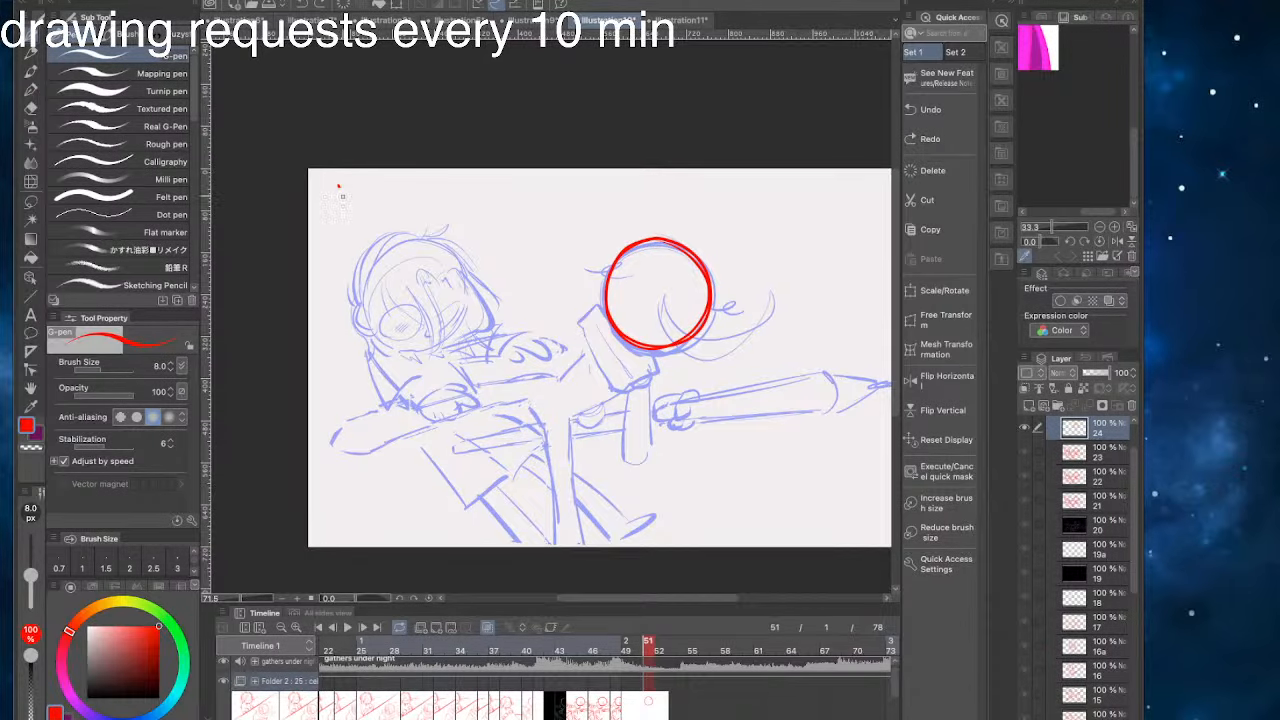
left_click_drag(338, 186, 361, 228)
left_click_drag(348, 218, 364, 212)
mouse_move(494, 204)
left_mouse_down()
mouse_move(468, 246)
mouse_move(467, 224)
left_mouse_up()
key("ctrl+z")
key("ctrl+z")
key("ctrl+z")
key("ctrl+z")
key("ctrl+z")
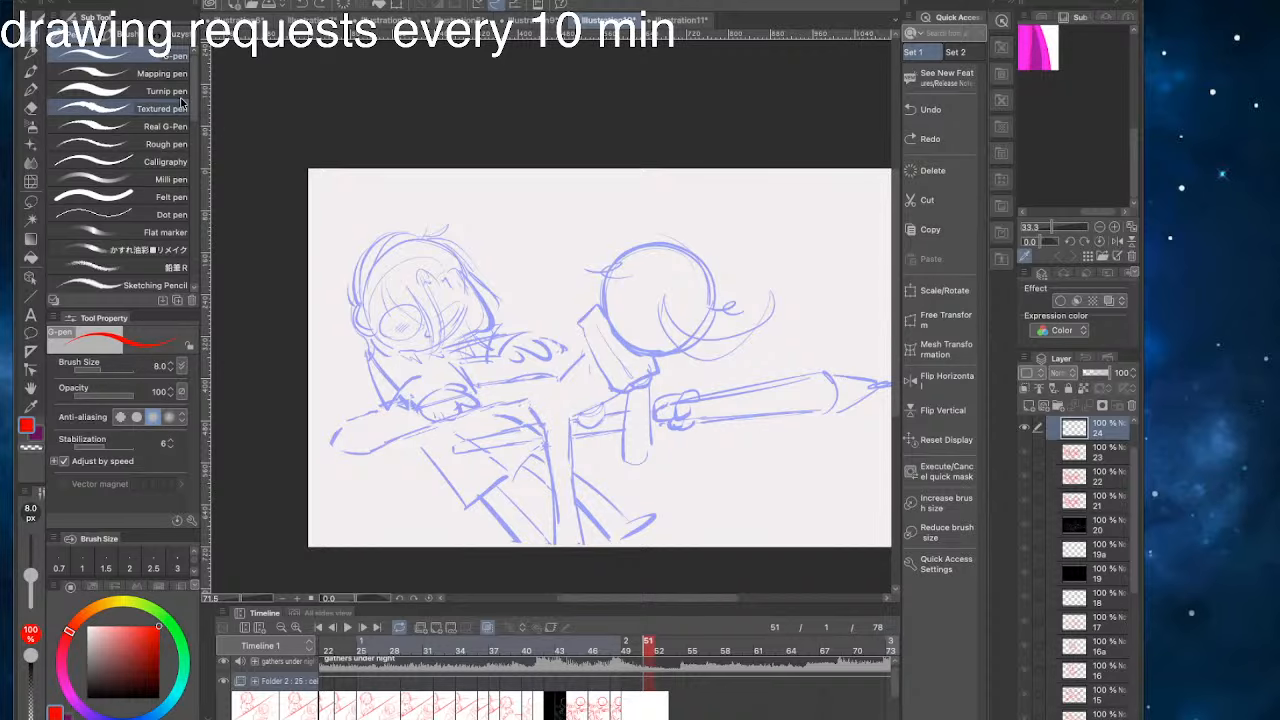
- Add a new cel at frame 50 and fill it with solid black like the cel at frame 42
left_click(545, 690)
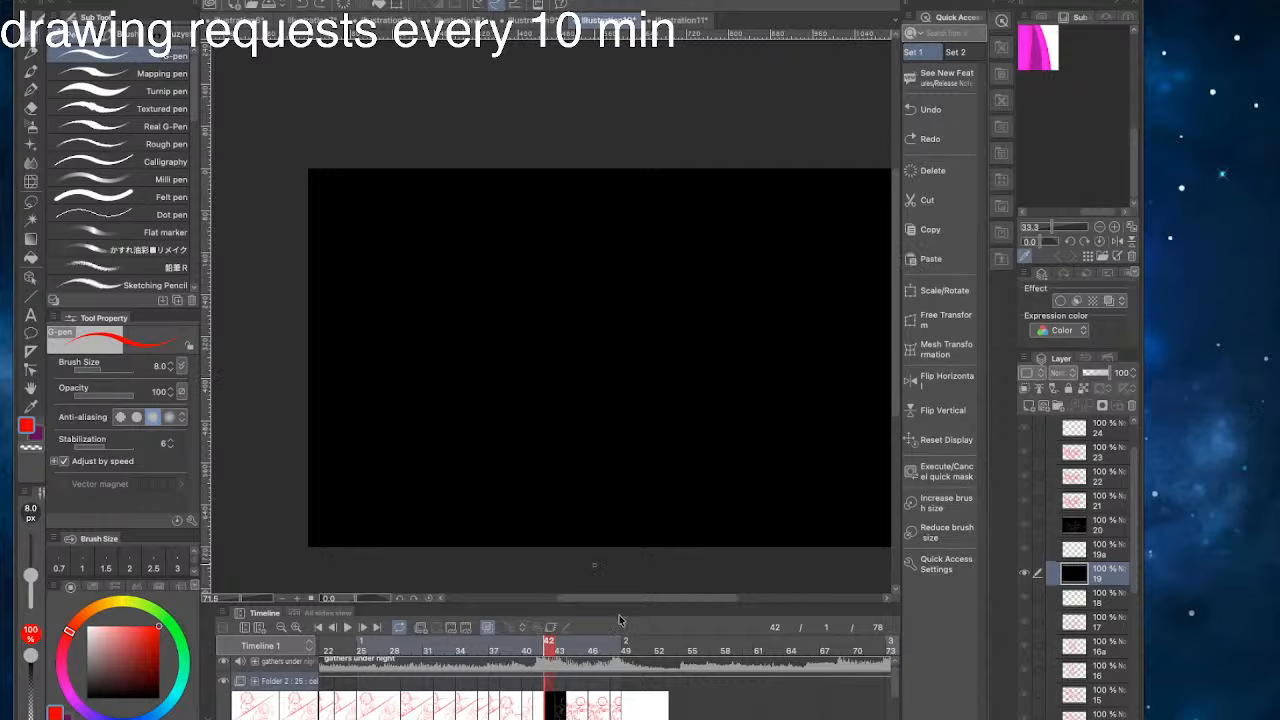
left_click(637, 712)
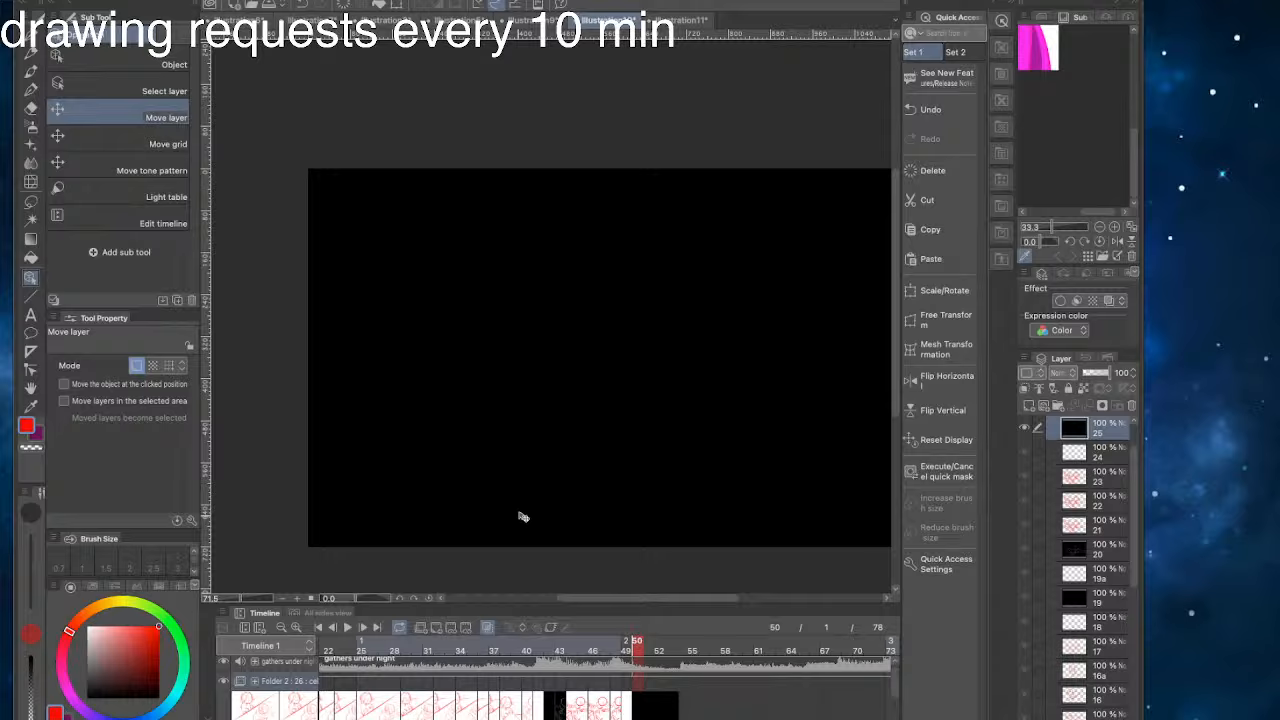
left_click_drag(523, 517, 397, 491)
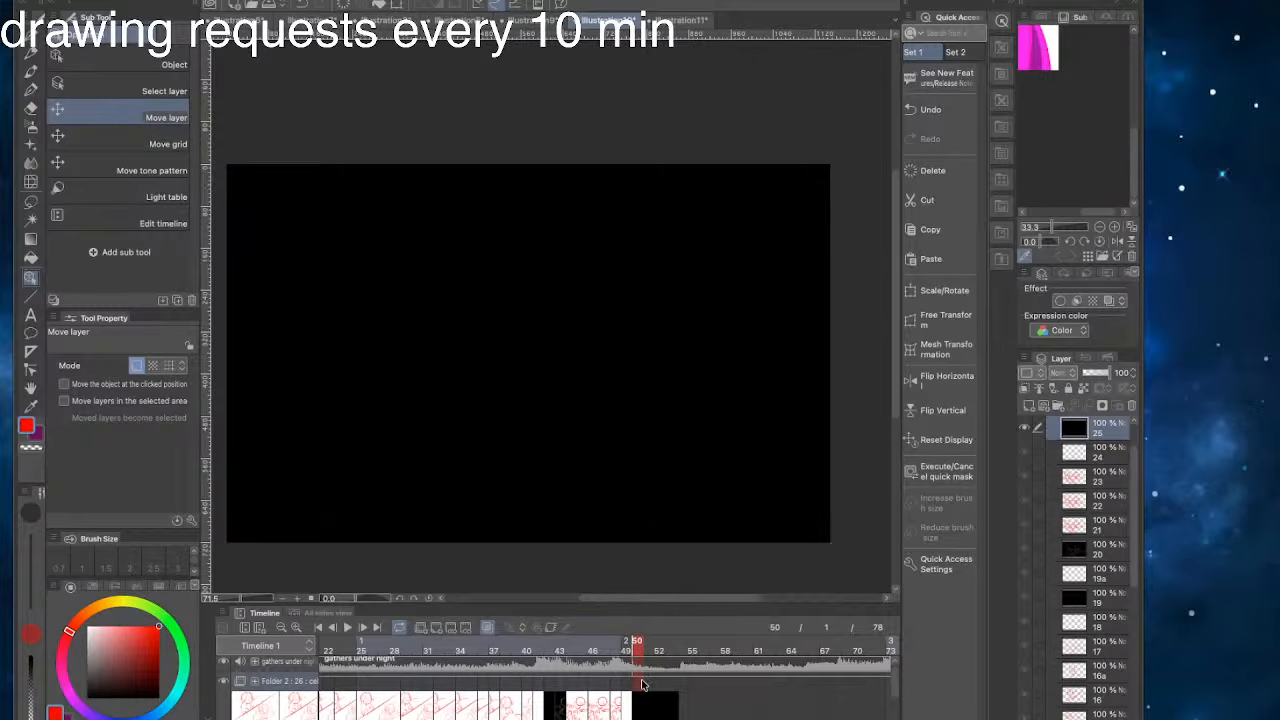
- Add a new empty animation cel at frame 53, following the black cel
mouse_move(632, 645)
left_mouse_down()
mouse_move(524, 651)
mouse_move(669, 651)
left_mouse_up()
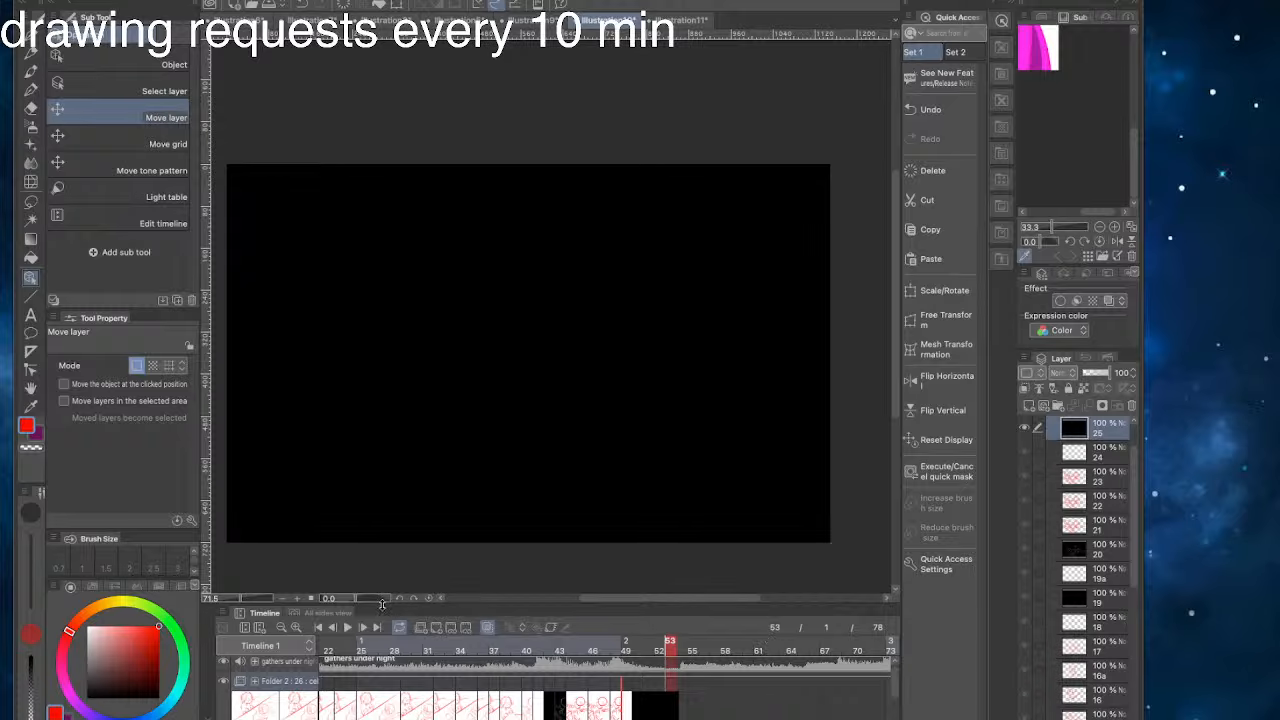
left_click(436, 628)
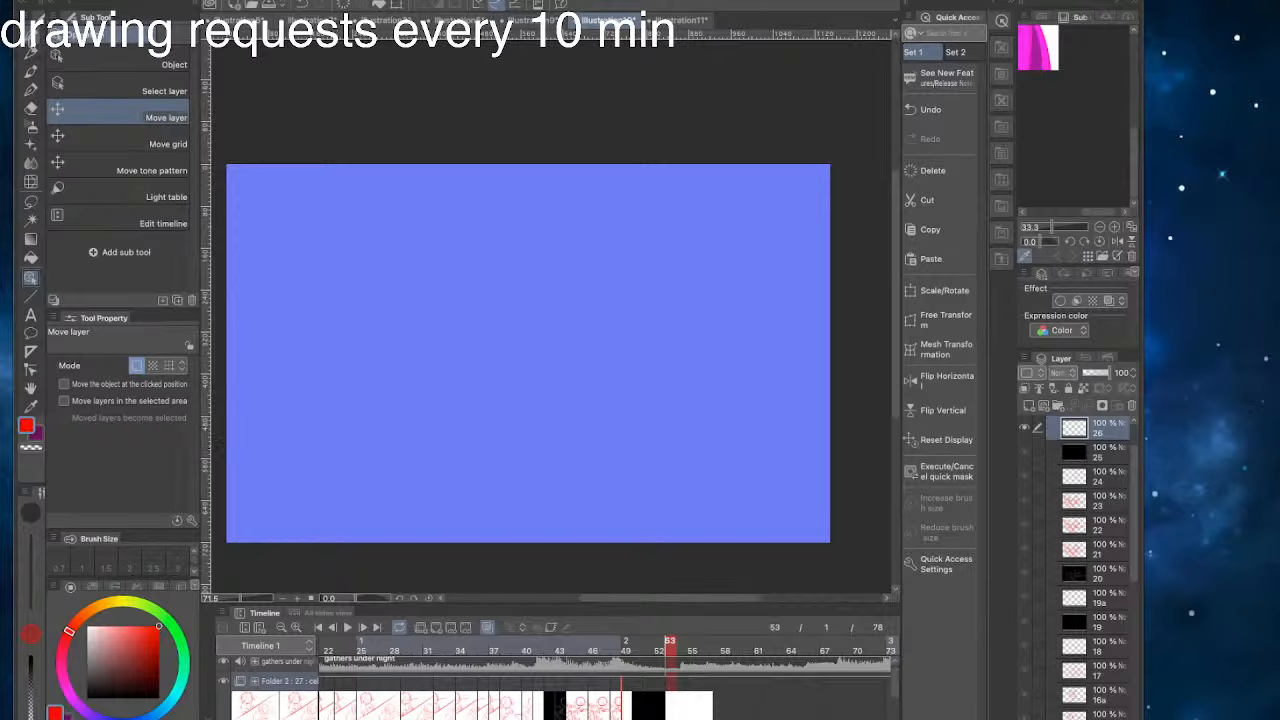
- Try sketching with the white G-pen on the empty cel at frame 53 and undo the strokes
left_click(31, 50)
left_click_drag(428, 452, 509, 471)
left_click_drag(121, 624, 68, 502)
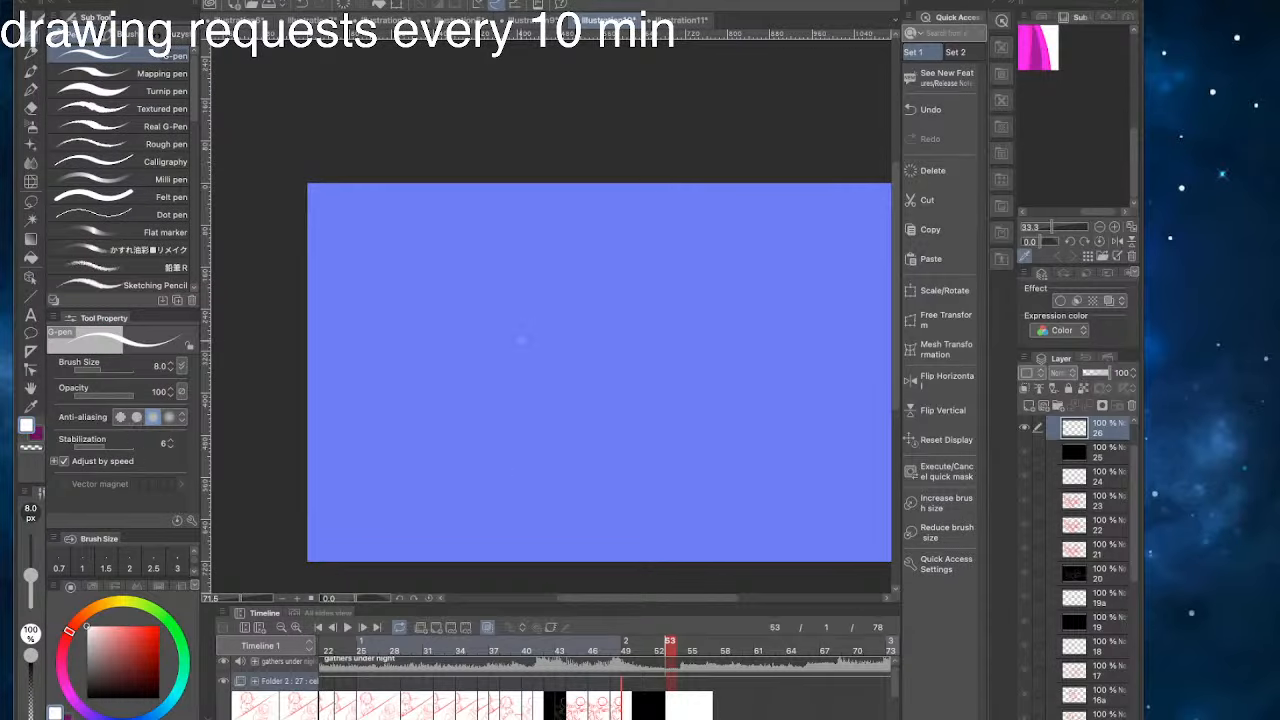
mouse_move(685, 364)
left_mouse_down()
mouse_move(666, 358)
mouse_move(700, 430)
left_mouse_up()
key("ctrl+z")
key("ctrl+z")
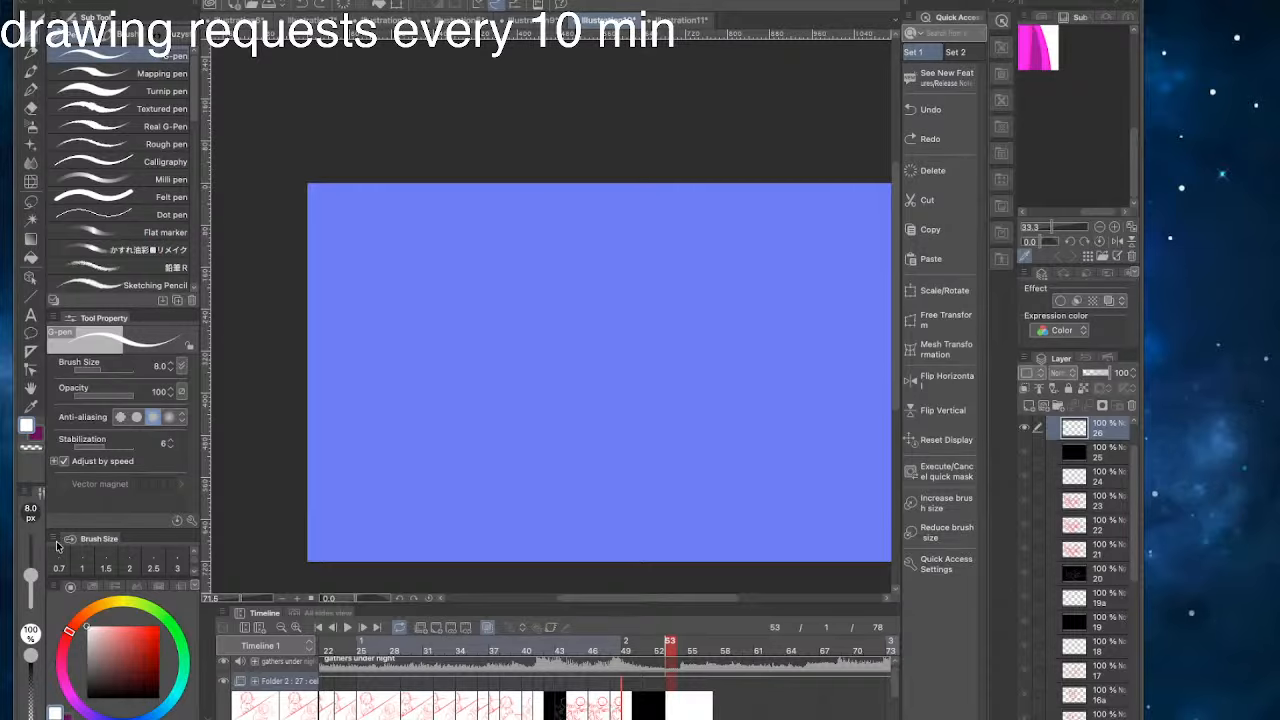
- Switch to the Illustration11 canvas with the Doodle lettering, hide Layer 2 and add a new layer above it
left_click(680, 20)
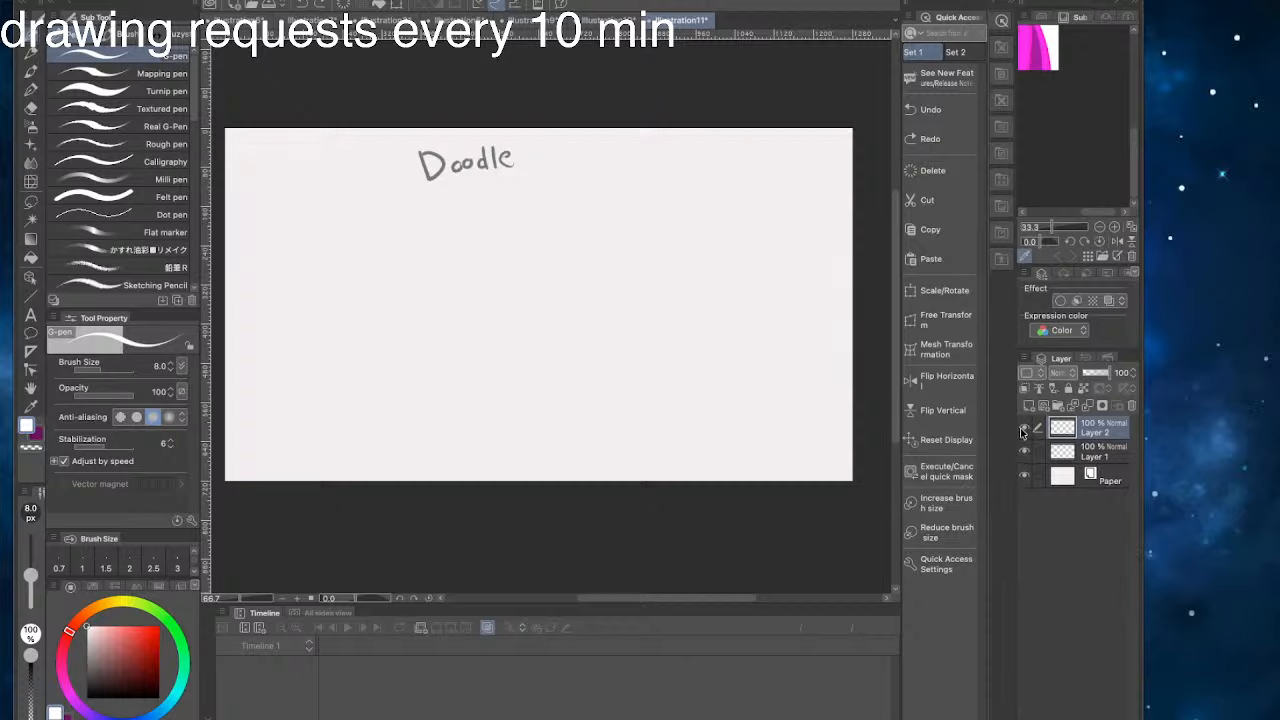
key("ctrl+shift+n")
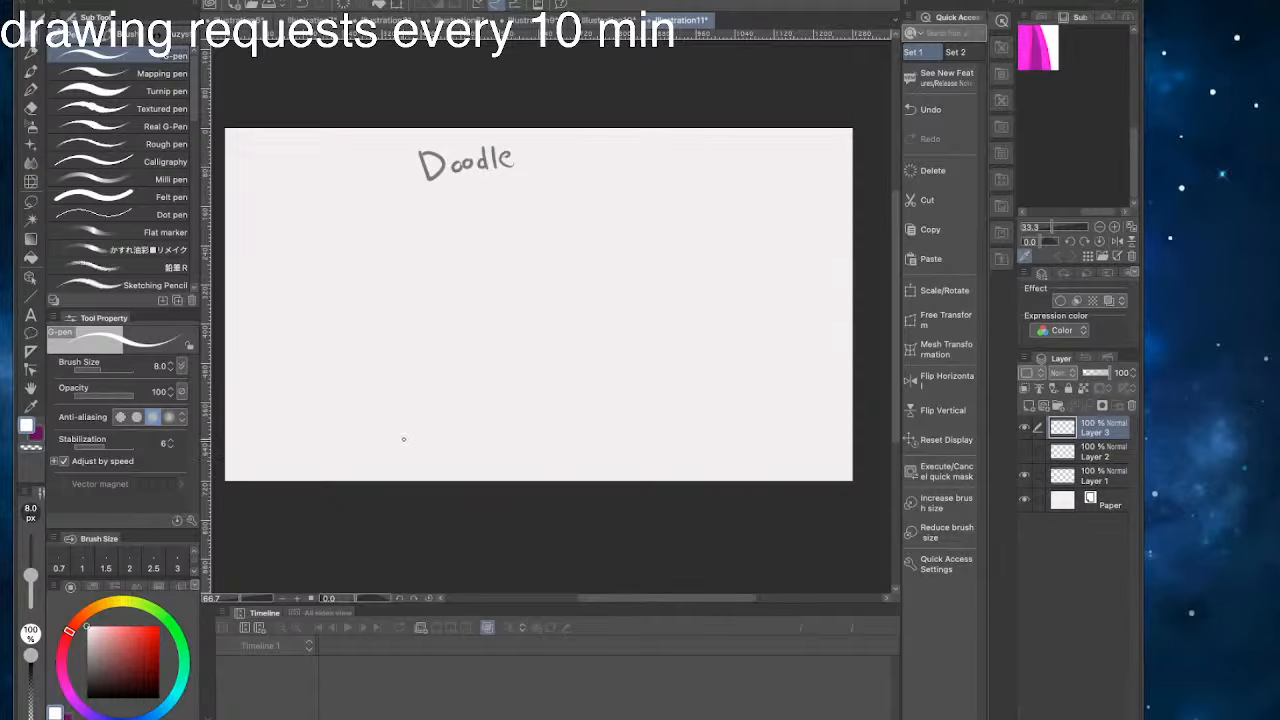
key("ctrl+Up")
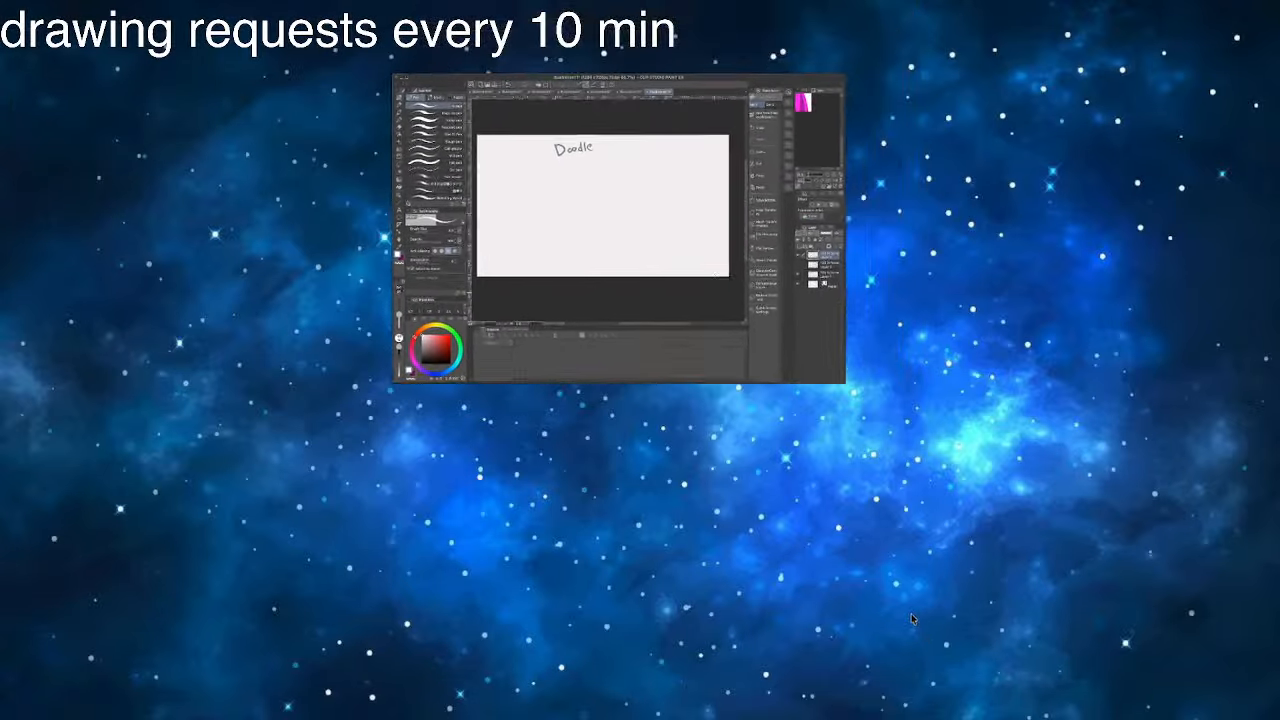
left_click(928, 637)
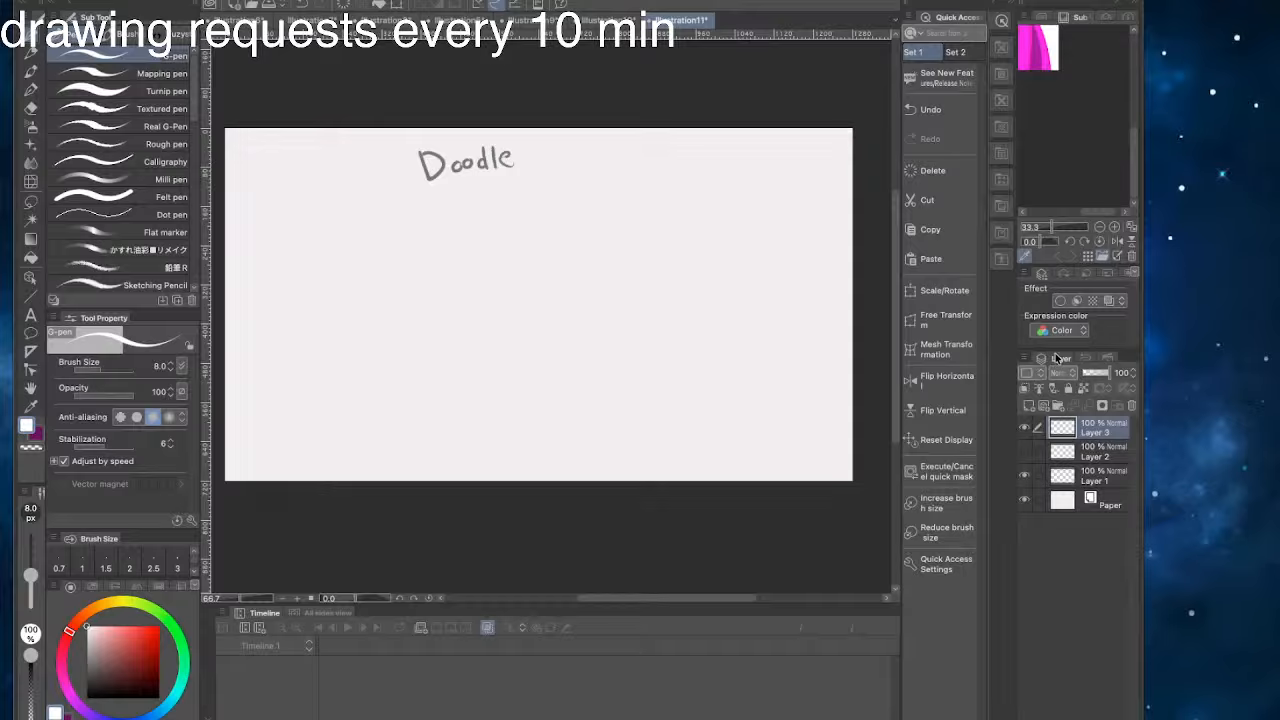
- Load 098188d5e282211d5134...4ea8.jpg from the Desktop as the sub view reference and fit it in the preview
key("super+o")
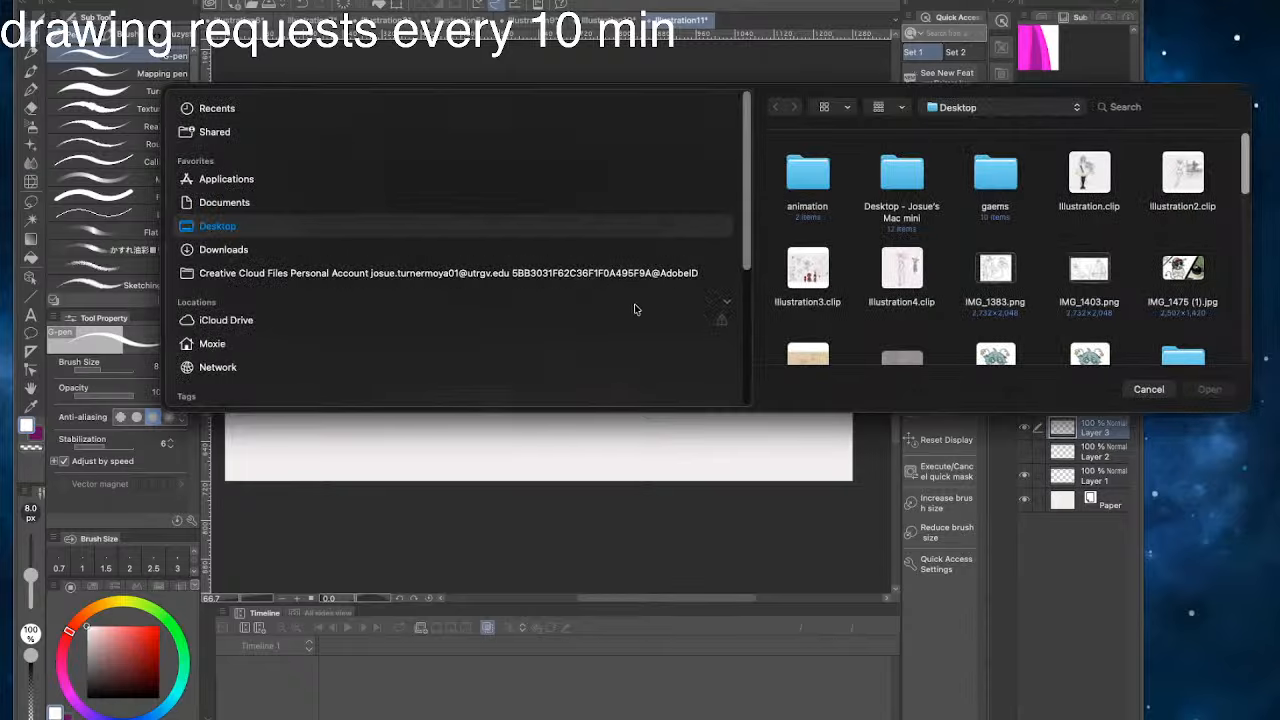
scroll(1013, 249, "down", 2)
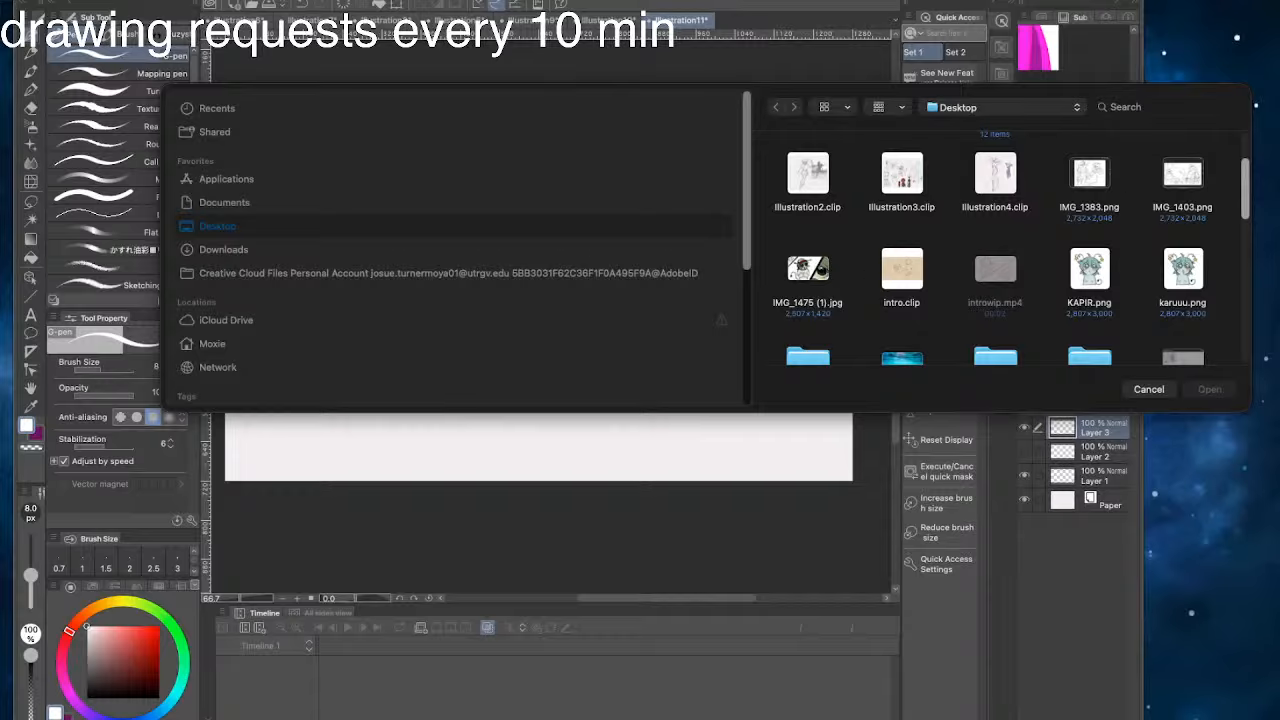
scroll(872, 265, "down", 4)
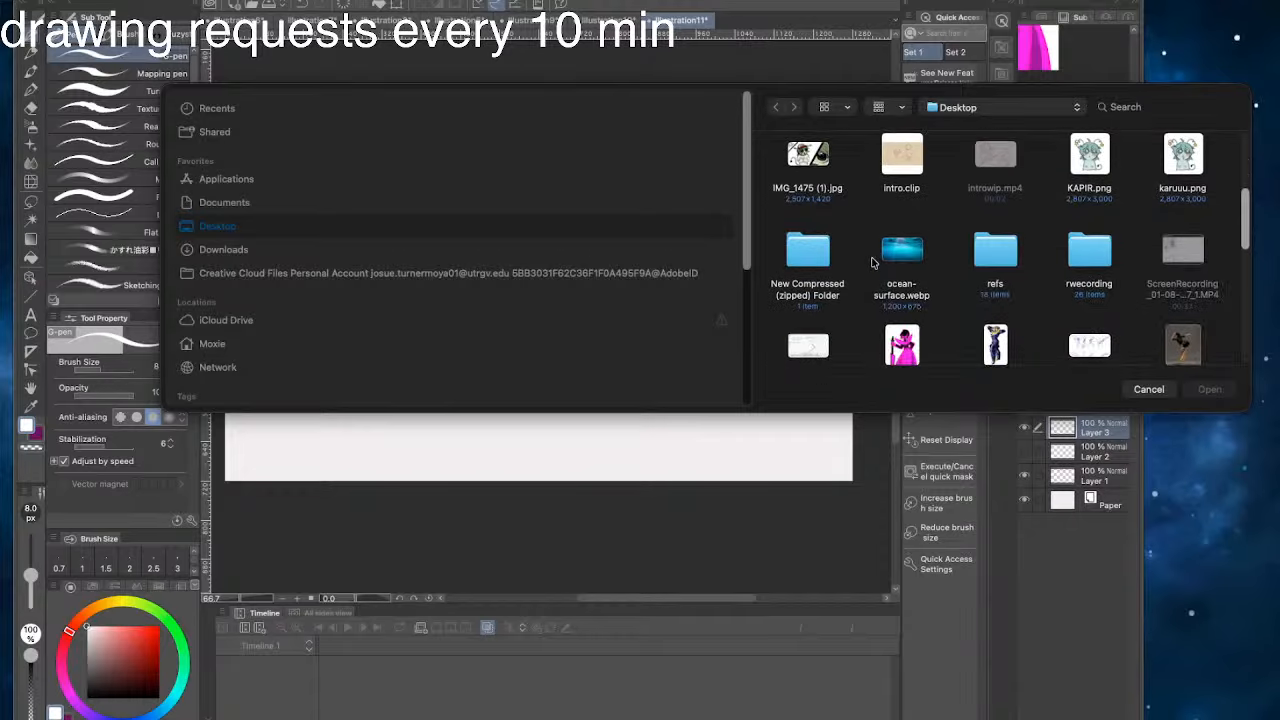
scroll(869, 258, "down", 4)
scroll(956, 233, "up", 8)
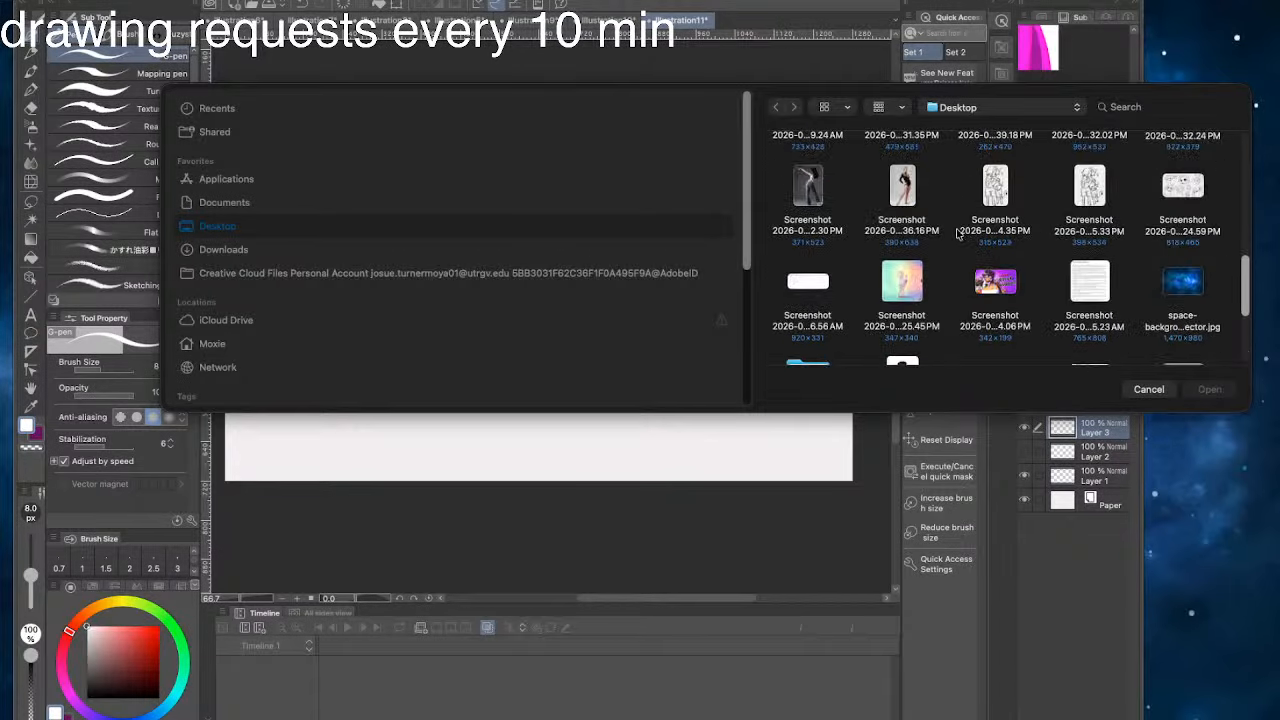
scroll(956, 233, "up", 5)
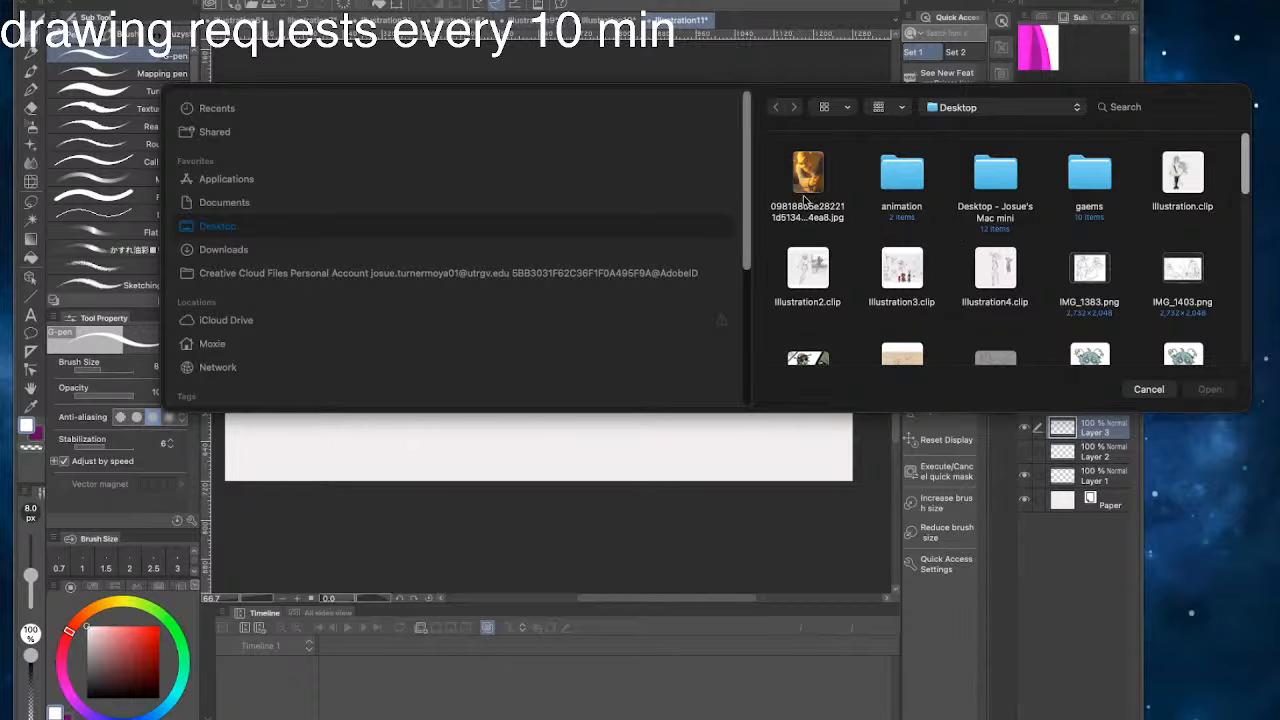
left_click(809, 187)
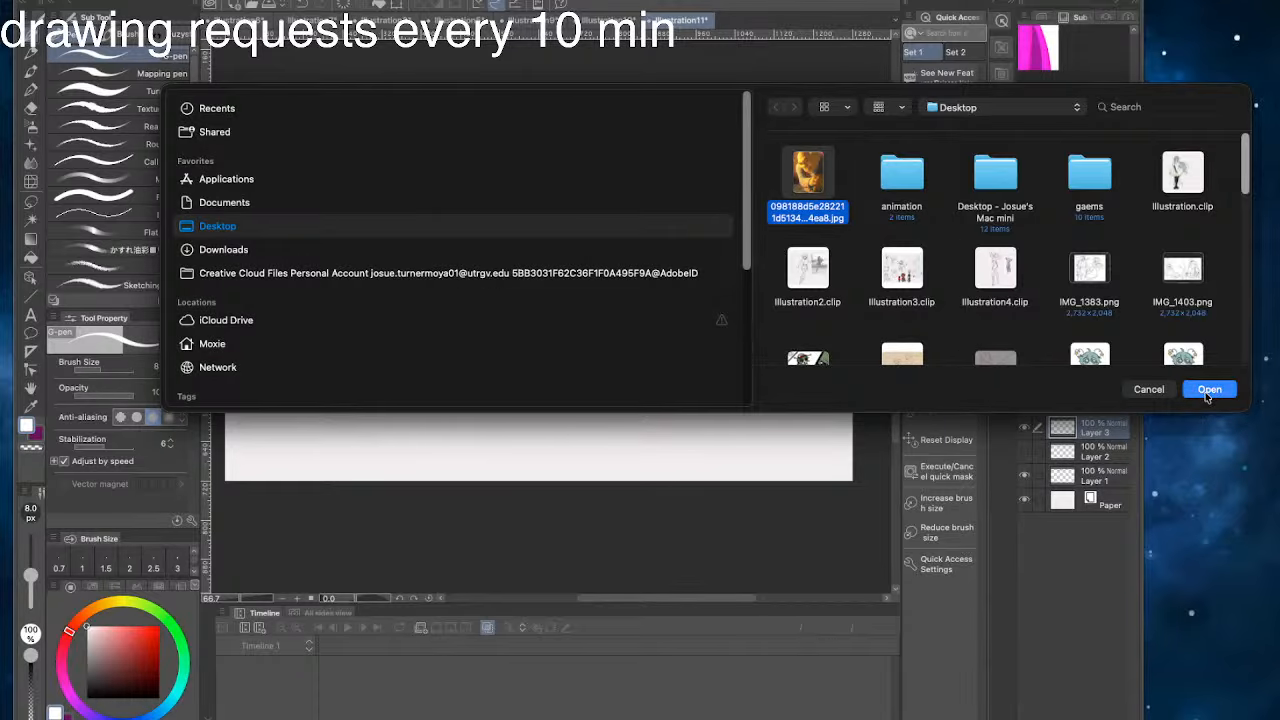
left_click(1205, 391)
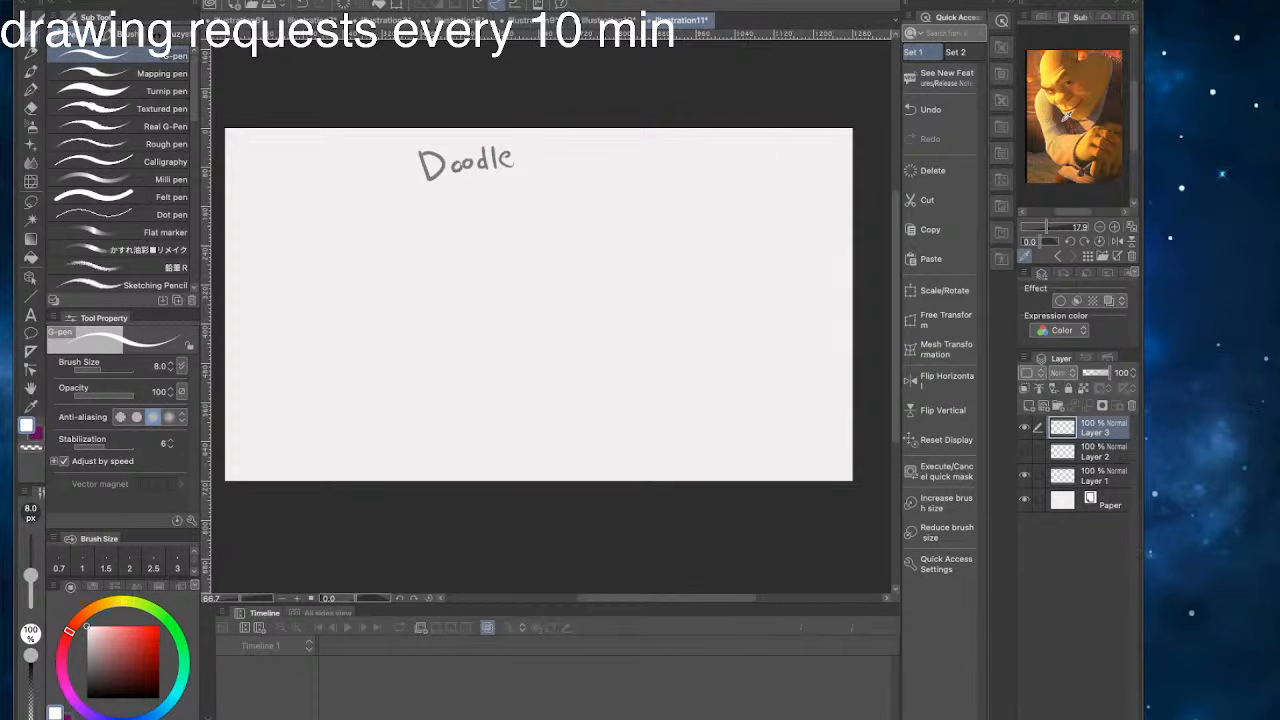
left_click(1114, 227)
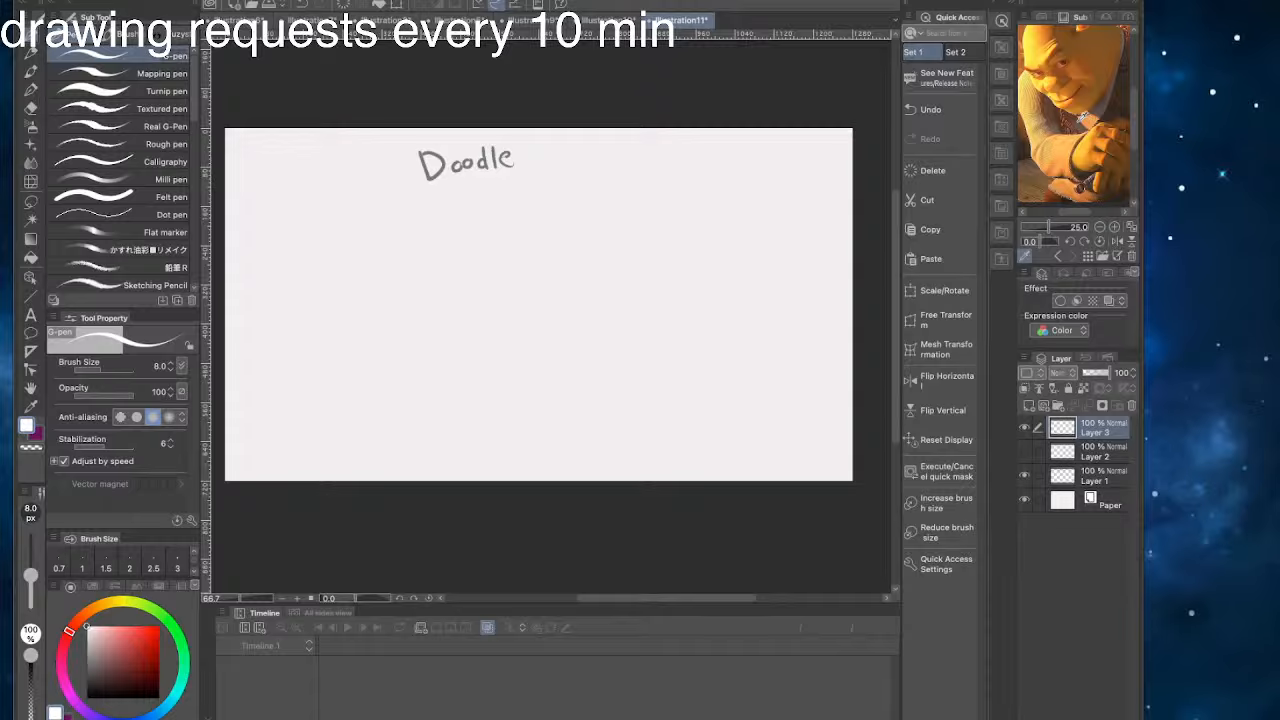
scroll(1075, 115, "down", 1)
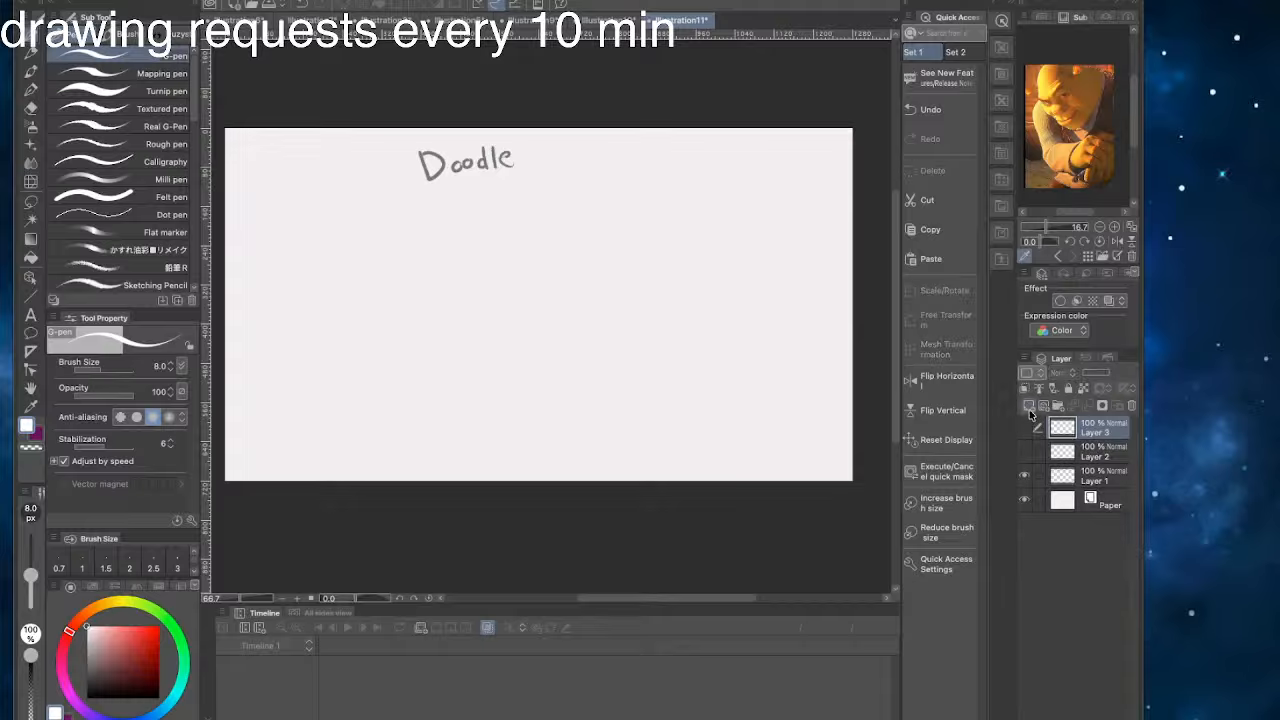
- Hide Layer 1 with the Doodle lettering and test a stroke on Layer 3, undoing it
left_click(1025, 473)
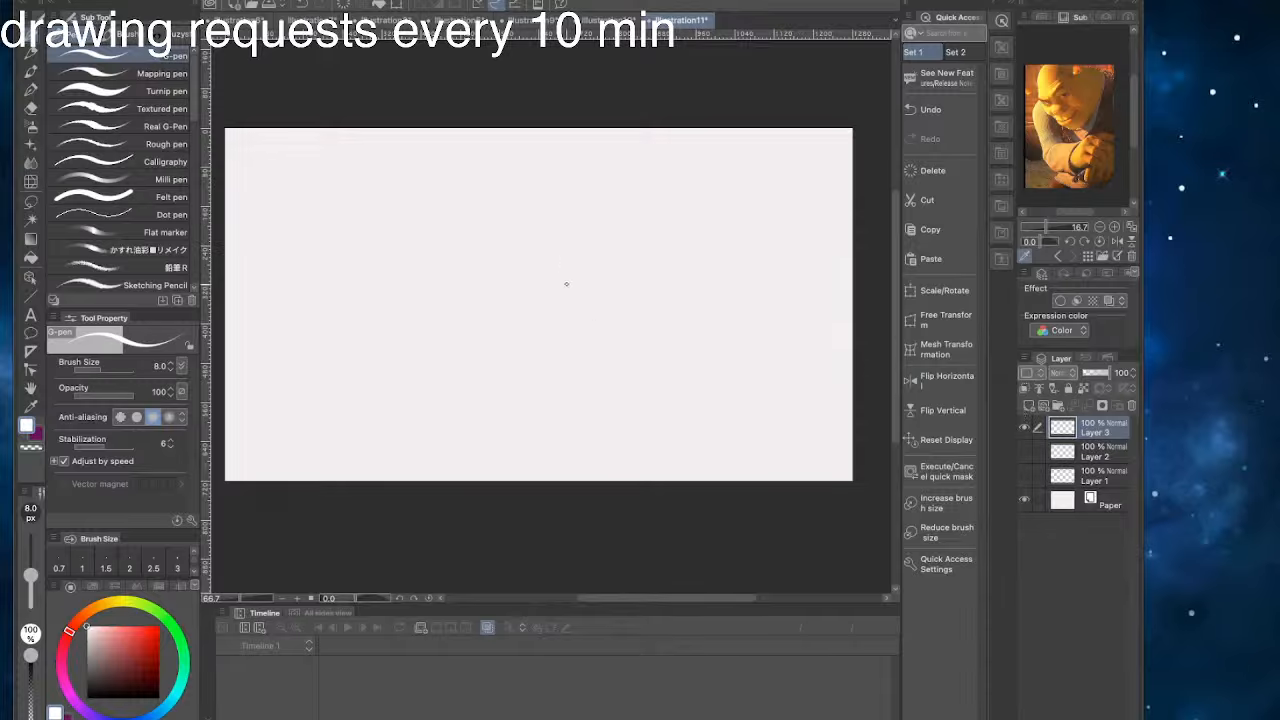
left_click_drag(480, 335, 540, 412)
key("ctrl+z")
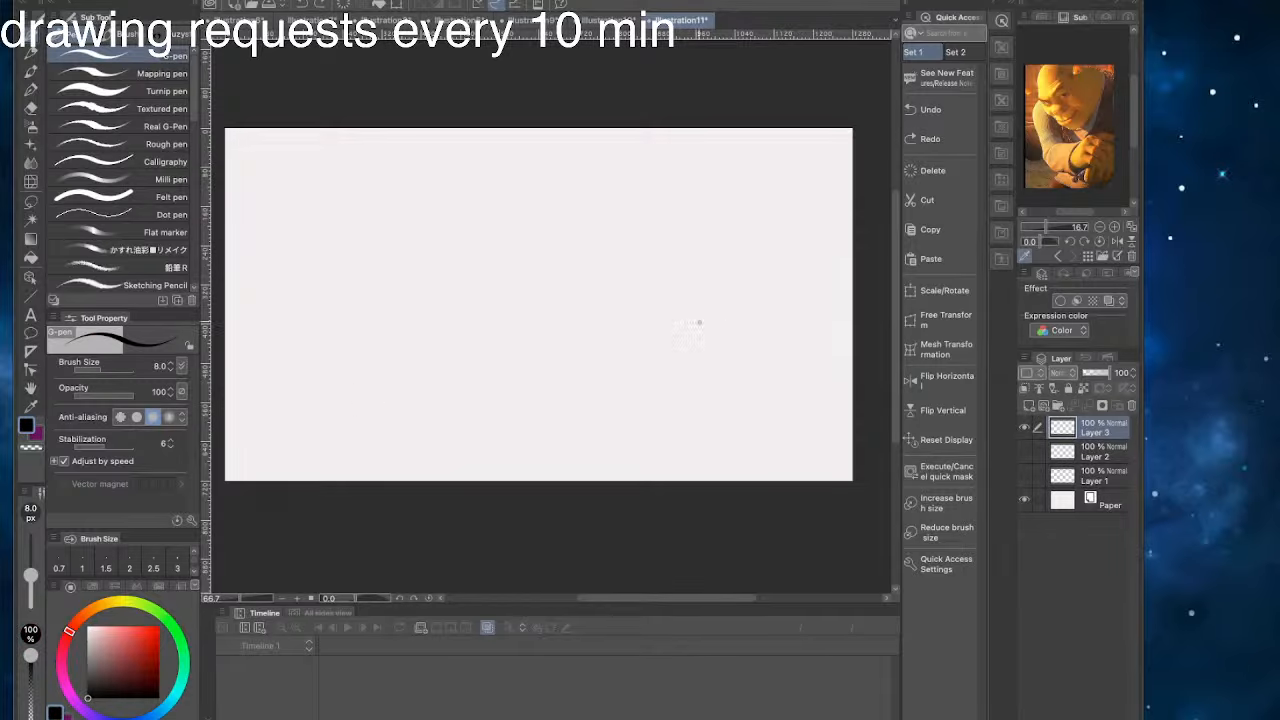
- Sample a brown from the reference image and lighten it slightly as the G-pen drawing color
left_click(1045, 76)
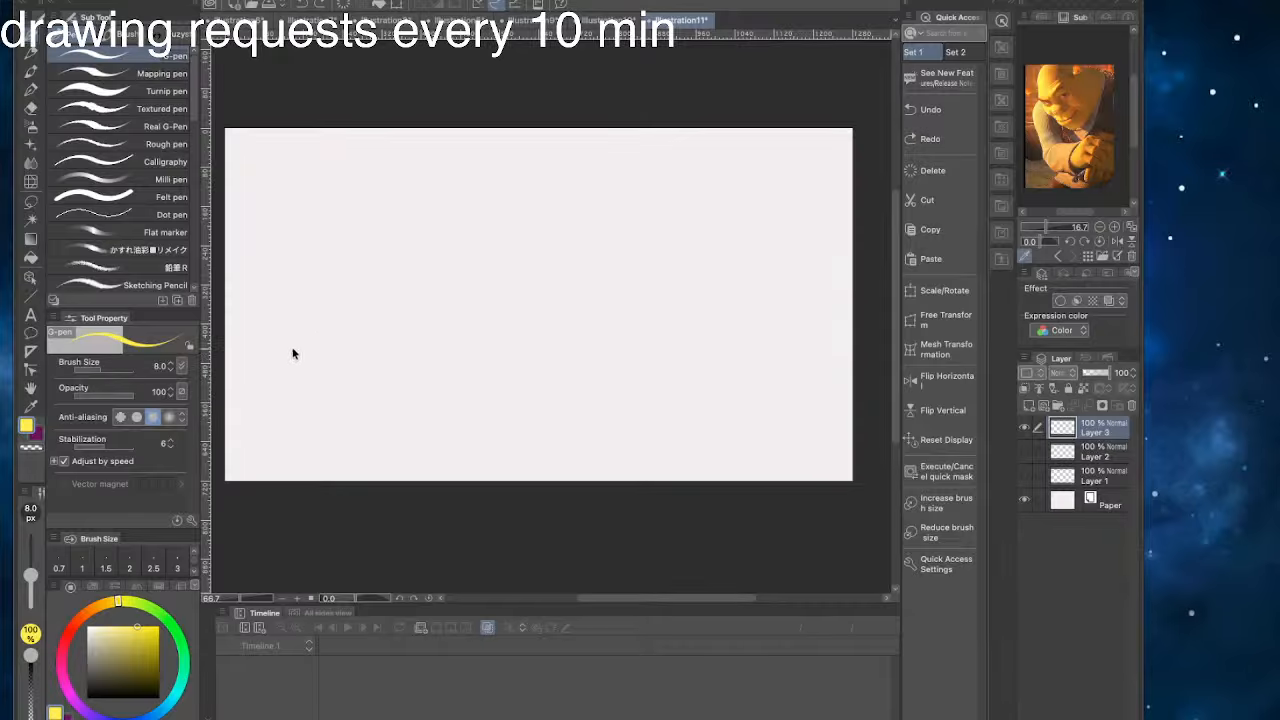
left_click(1088, 84)
left_click_drag(404, 352, 496, 376)
key("ctrl+z")
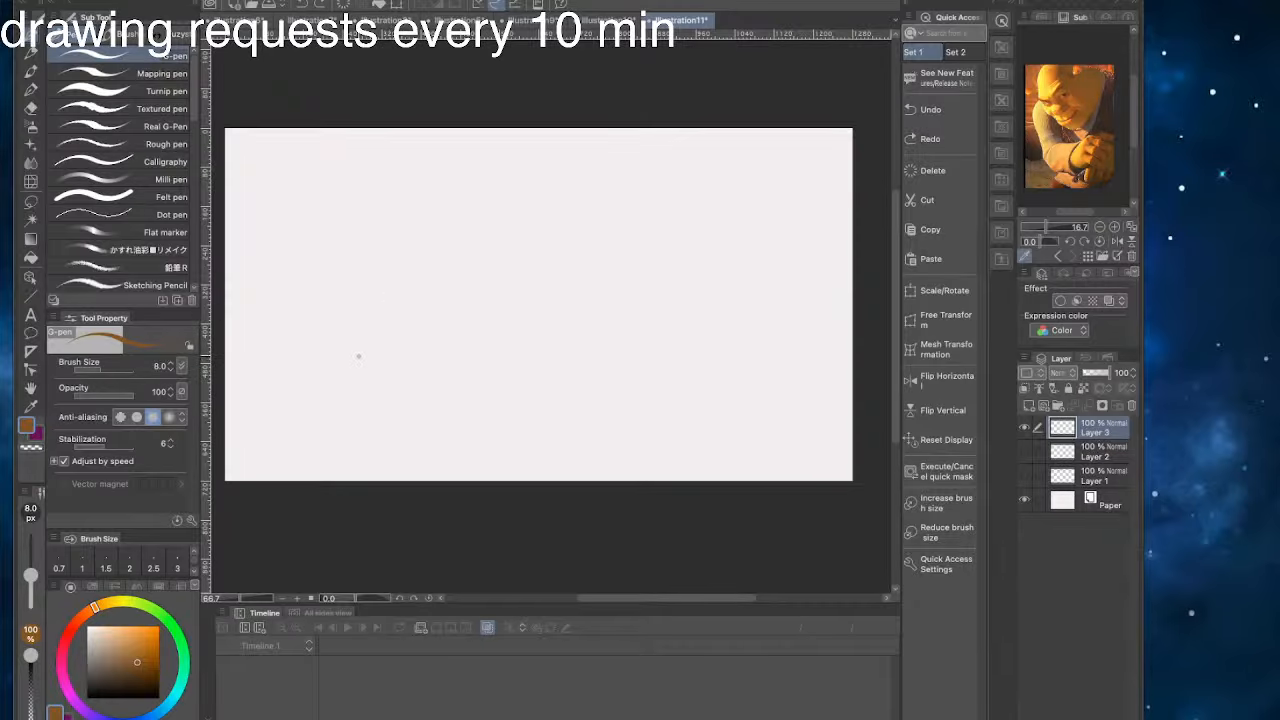
key("space")
left_click_drag(357, 357, 427, 388)
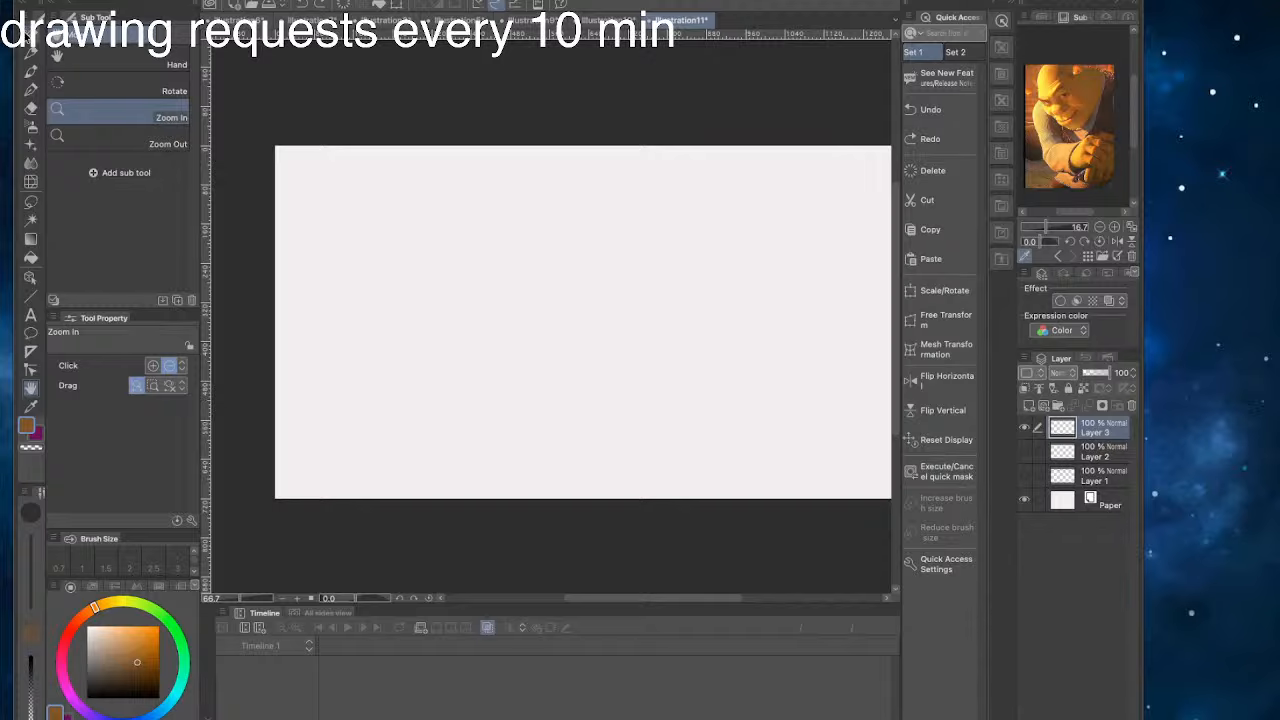
left_click(30, 48)
left_click(130, 651)
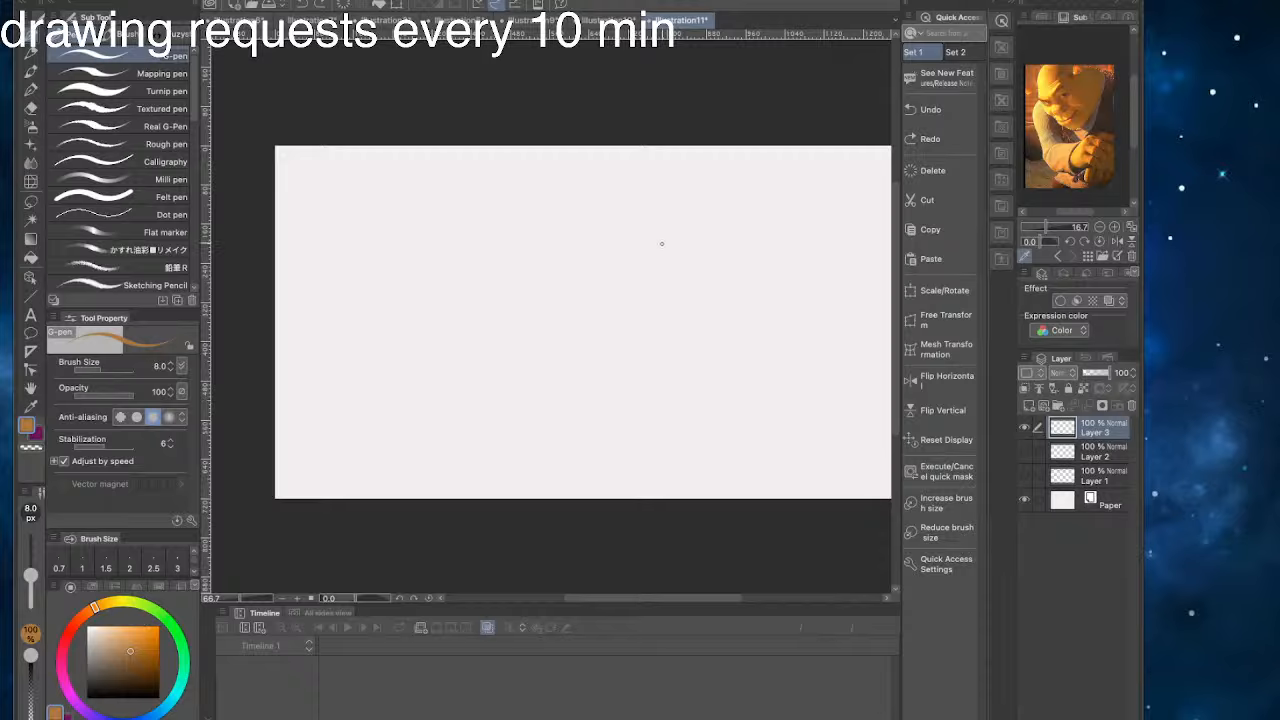
- Sketch a slightly tilted brown oval for the head on Layer 3, undoing unsatisfactory strokes
left_click_drag(667, 246, 624, 366)
key("ctrl+z")
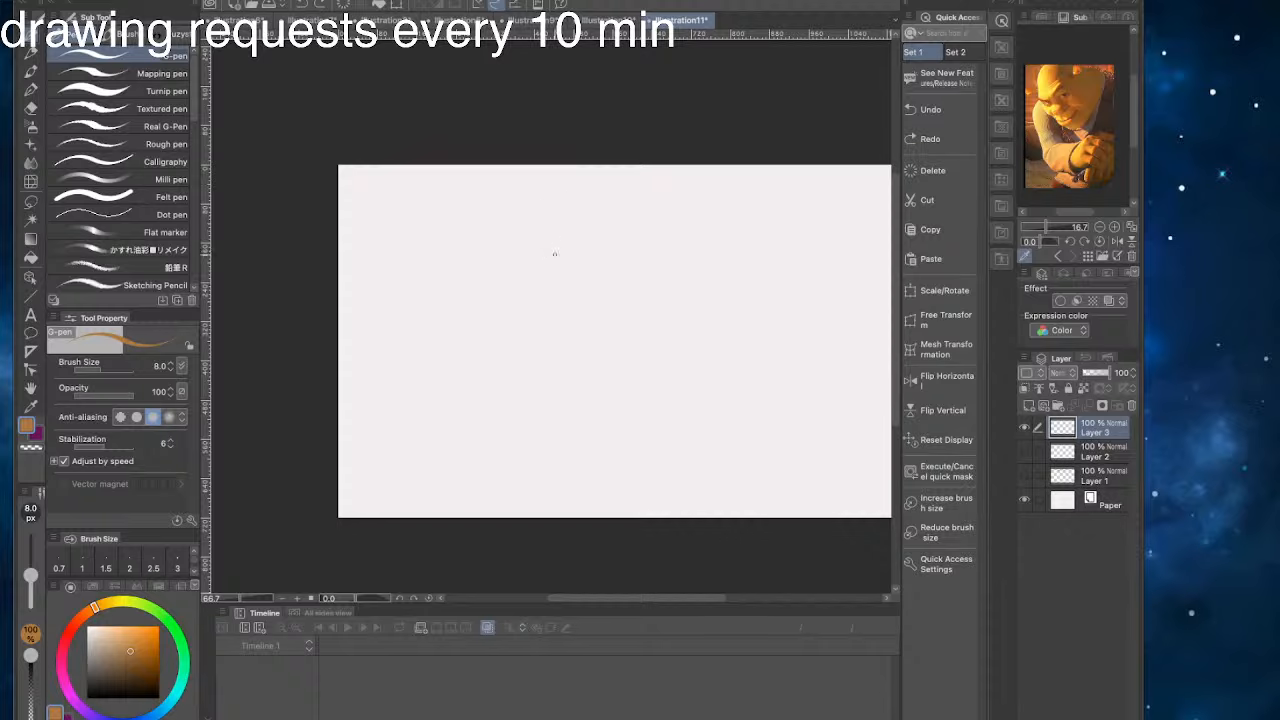
left_click_drag(594, 262, 497, 272)
key("super+z")
key("super+z")
mouse_move(575, 272)
left_mouse_down()
mouse_move(523, 335)
mouse_move(581, 384)
mouse_move(490, 343)
mouse_move(546, 260)
left_mouse_up()
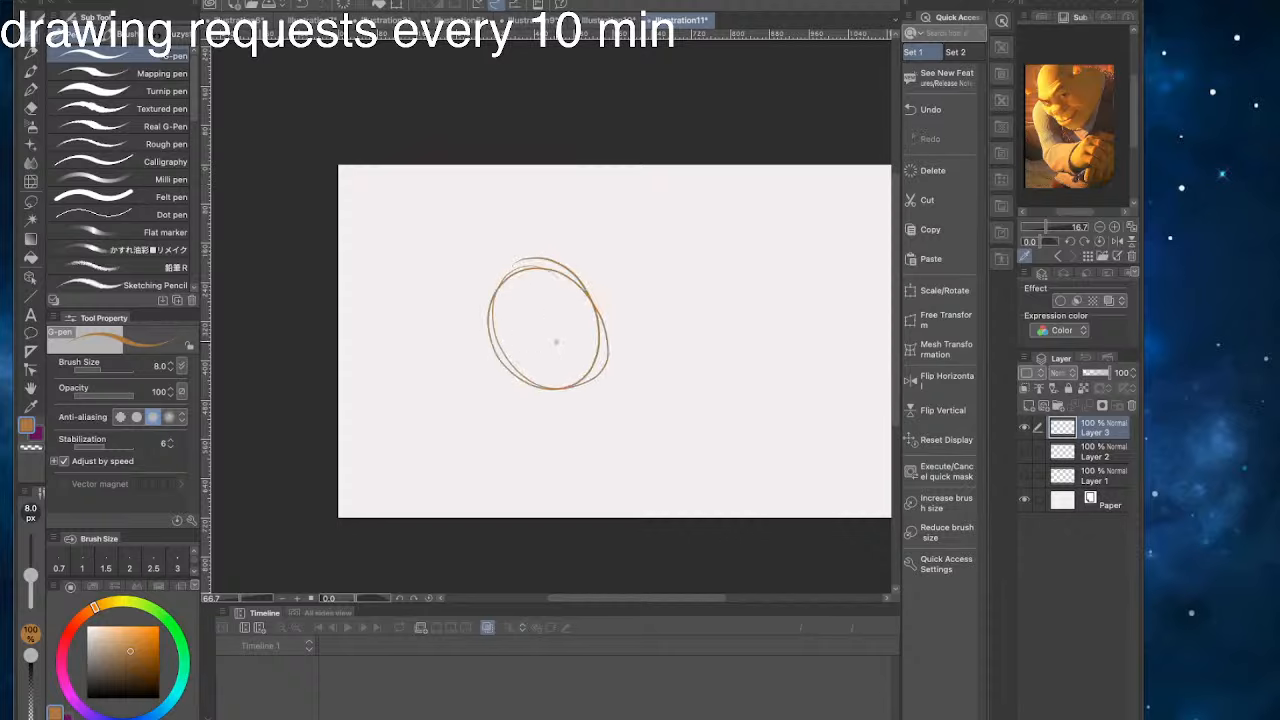
- Draw a curved guideline across the lower part of the head oval and widen the application window
mouse_move(581, 337)
left_mouse_down()
mouse_move(485, 350)
mouse_move(506, 376)
mouse_move(569, 359)
mouse_move(490, 356)
left_mouse_up()
key("super+z")
key("super+z")
key("super+z")
left_click_drag(534, 250, 602, 256)
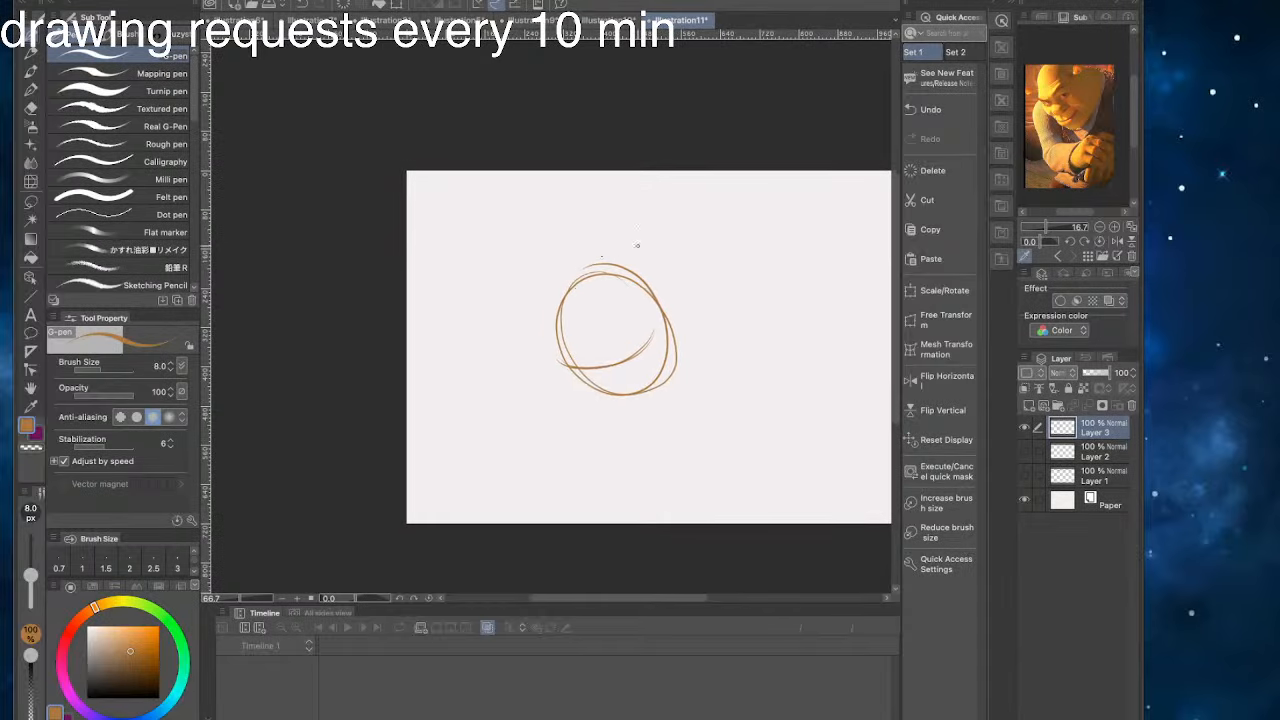
left_click_drag(1142, 194, 1154, 200)
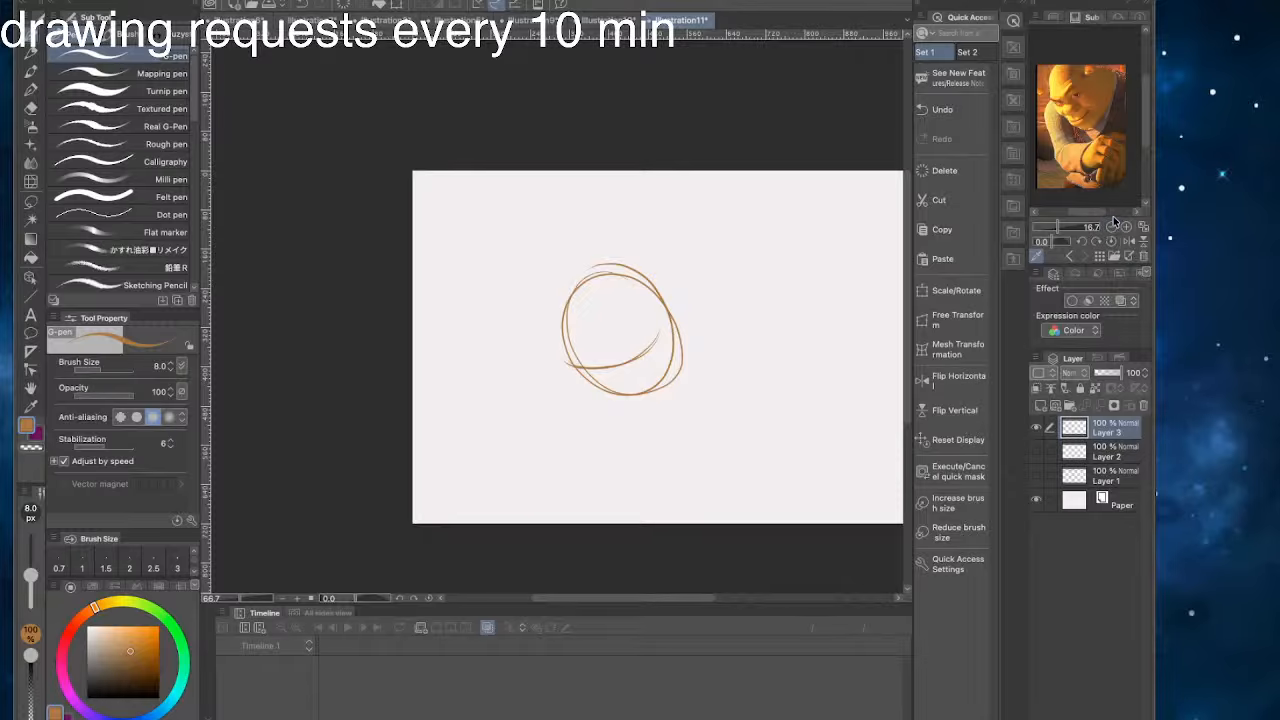
left_click_drag(1160, 153, 1233, 151)
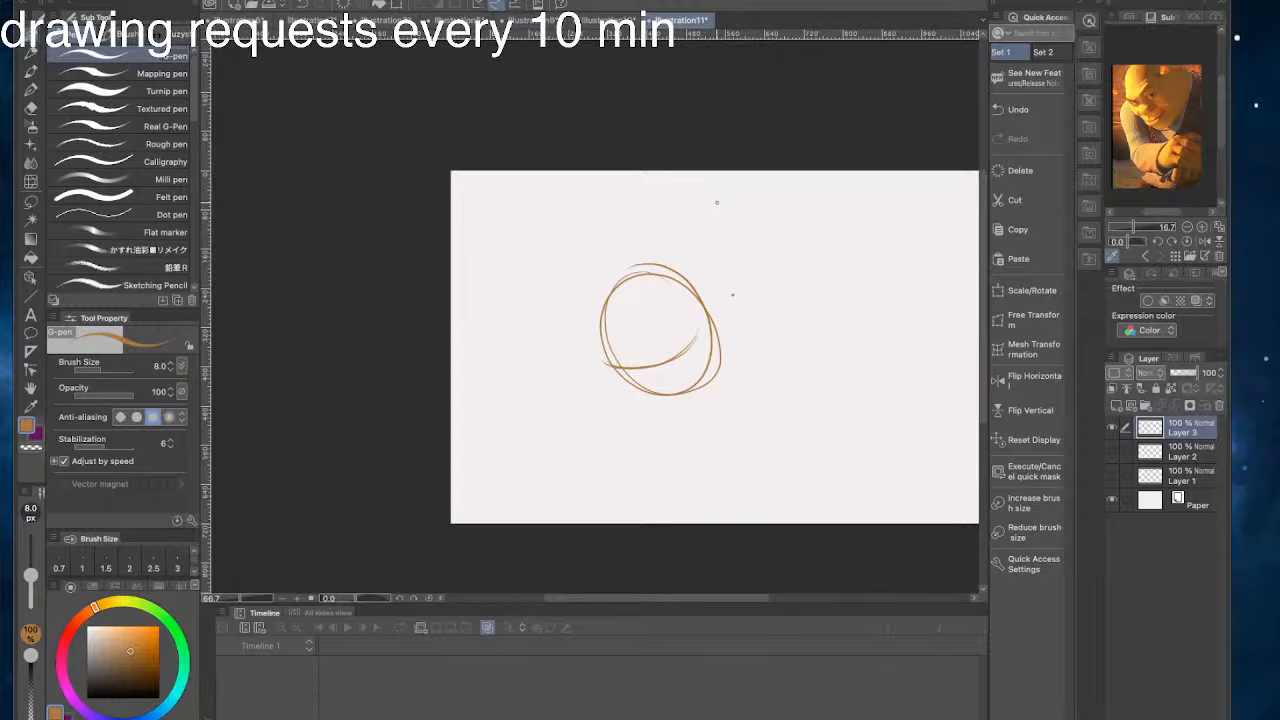
- Try additional construction strokes around and inside the head oval and undo them
key("super+z")
left_click_drag(687, 282, 741, 348)
mouse_move(698, 292)
left_mouse_down()
mouse_move(752, 361)
mouse_move(714, 430)
left_mouse_up()
key("super+z")
key("super+z")
mouse_move(621, 252)
left_mouse_down()
mouse_move(578, 267)
mouse_move(550, 284)
left_mouse_up()
key("super+z")
left_click_drag(673, 340, 660, 333)
key("super+z")
key("super+z")
key("super+z")
- Hide Layer 3 and add a new layer above it for a fresh sketch
left_click(1112, 428)
left_click(1115, 406)
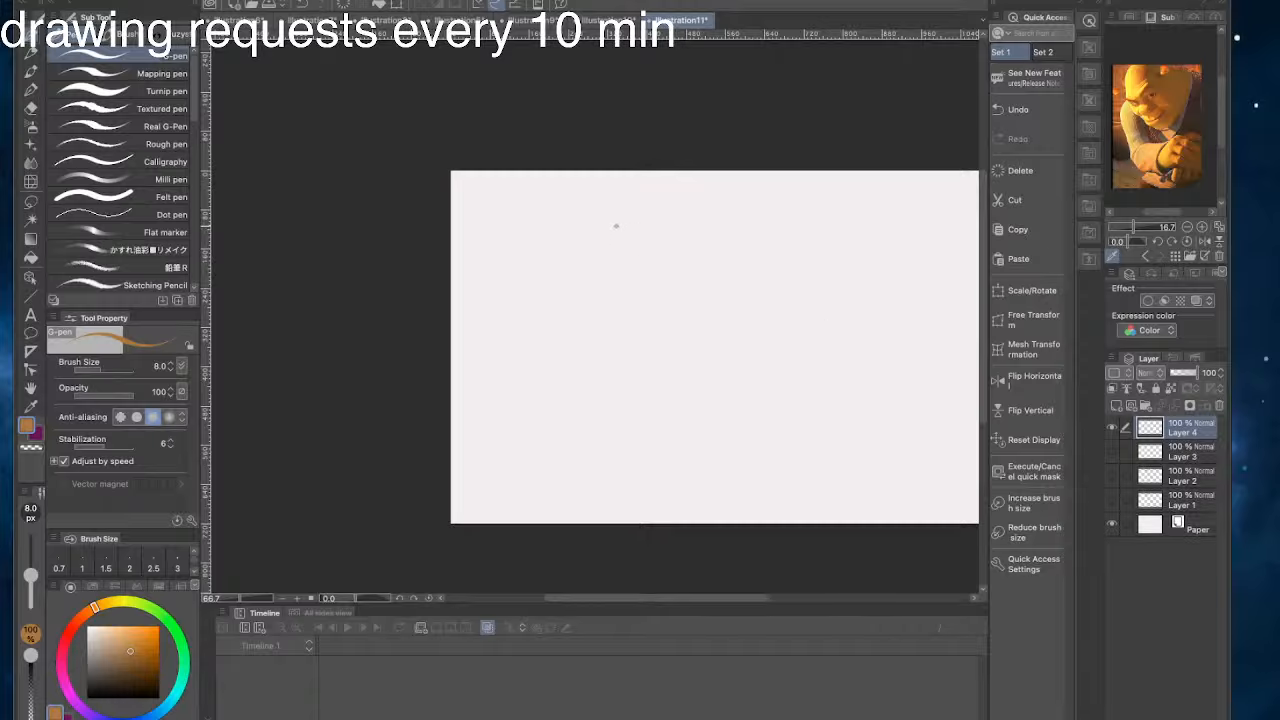
- Try sketching a new brown head oval on Layer 4 with the G-pen, undoing stray strokes
mouse_move(614, 225)
left_mouse_down()
mouse_move(578, 278)
mouse_move(592, 250)
left_mouse_up()
key("super+z")
mouse_move(612, 228)
left_mouse_down()
mouse_move(609, 325)
mouse_move(573, 302)
mouse_move(578, 249)
mouse_move(564, 275)
mouse_move(609, 226)
mouse_move(641, 236)
mouse_move(566, 250)
mouse_move(642, 240)
mouse_move(650, 300)
left_mouse_up()
key("ctrl+z")
- Try redrawing the head oval with eyes inside it and undo the whole brown sketch
key("ctrl+z")
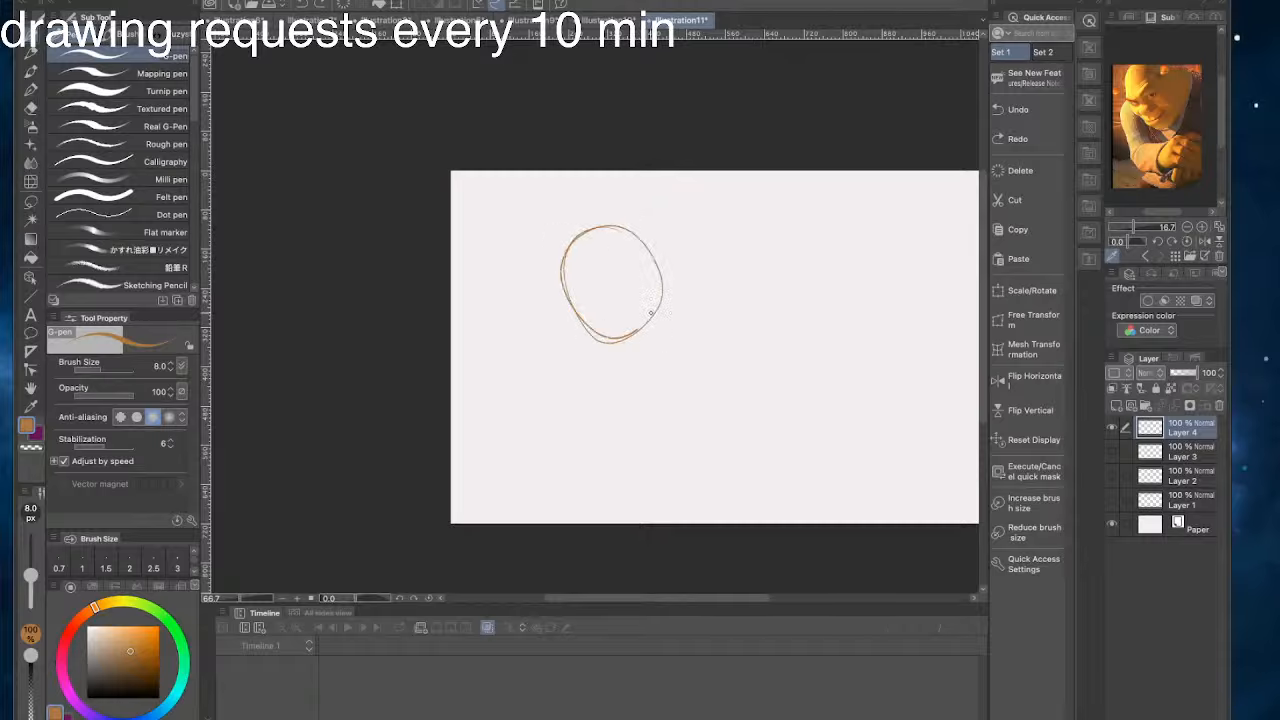
key("ctrl+z")
mouse_move(620, 236)
left_mouse_down()
mouse_move(656, 287)
mouse_move(595, 324)
mouse_move(656, 283)
mouse_move(615, 330)
left_mouse_up()
key("ctrl+z")
mouse_move(575, 207)
left_mouse_down()
mouse_move(662, 222)
mouse_move(703, 266)
mouse_move(676, 279)
mouse_move(718, 292)
mouse_move(713, 310)
mouse_move(720, 292)
mouse_move(751, 293)
mouse_move(718, 303)
mouse_move(738, 284)
mouse_move(746, 295)
mouse_move(665, 320)
left_mouse_up()
key("ctrl+z")
key("ctrl+z")
key("ctrl+z")
key("ctrl+z")
key("ctrl+z")
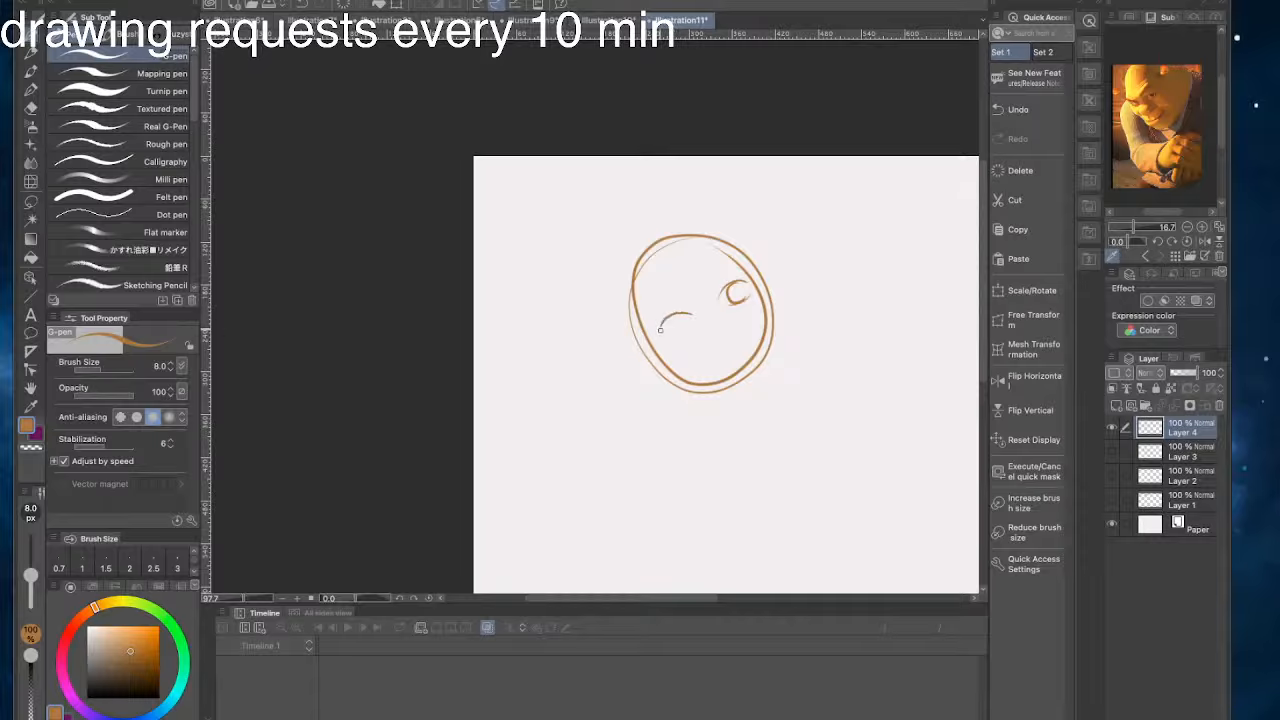
key("ctrl+z")
key("ctrl+z")
key("ctrl+z")
key("ctrl+z")
key("ctrl+z")
key("ctrl+z")
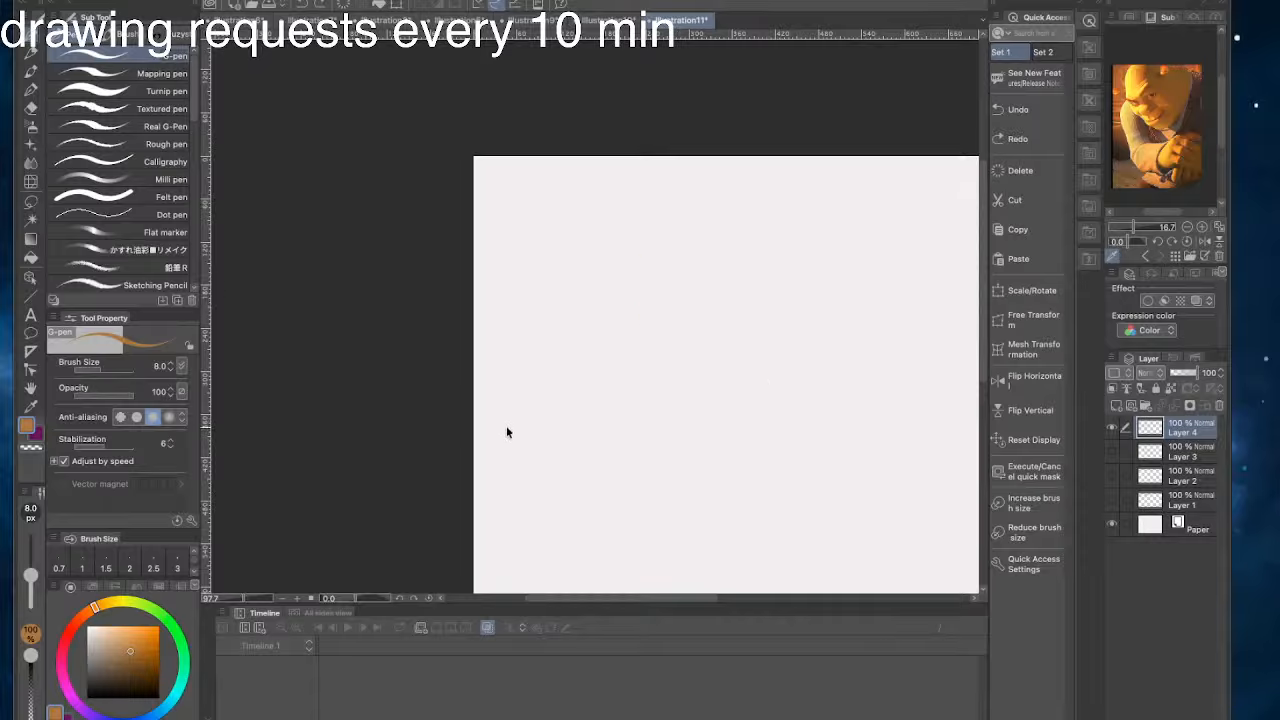
- Select the Pencil - Tilt brush with black as the drawing color and test a stroke, undoing it
left_click(130, 32)
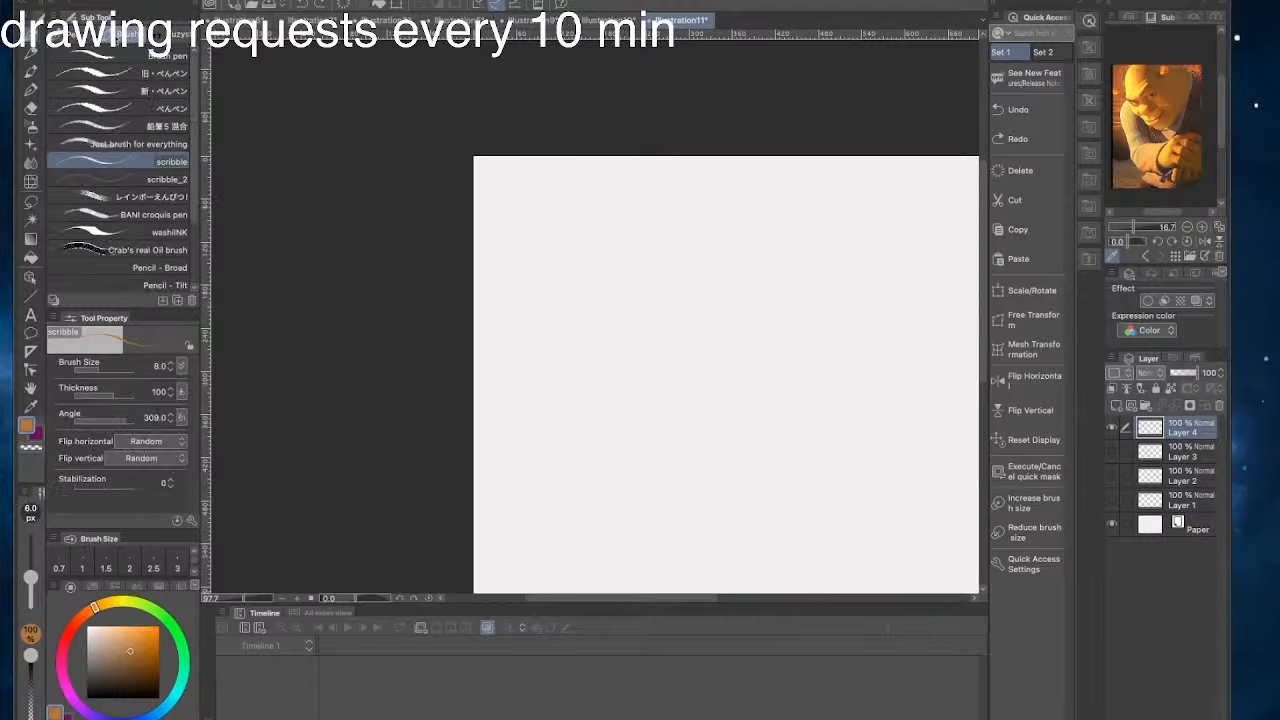
left_click(87, 282)
left_click(86, 698)
left_click_drag(614, 357, 666, 462)
key("ctrl+z")
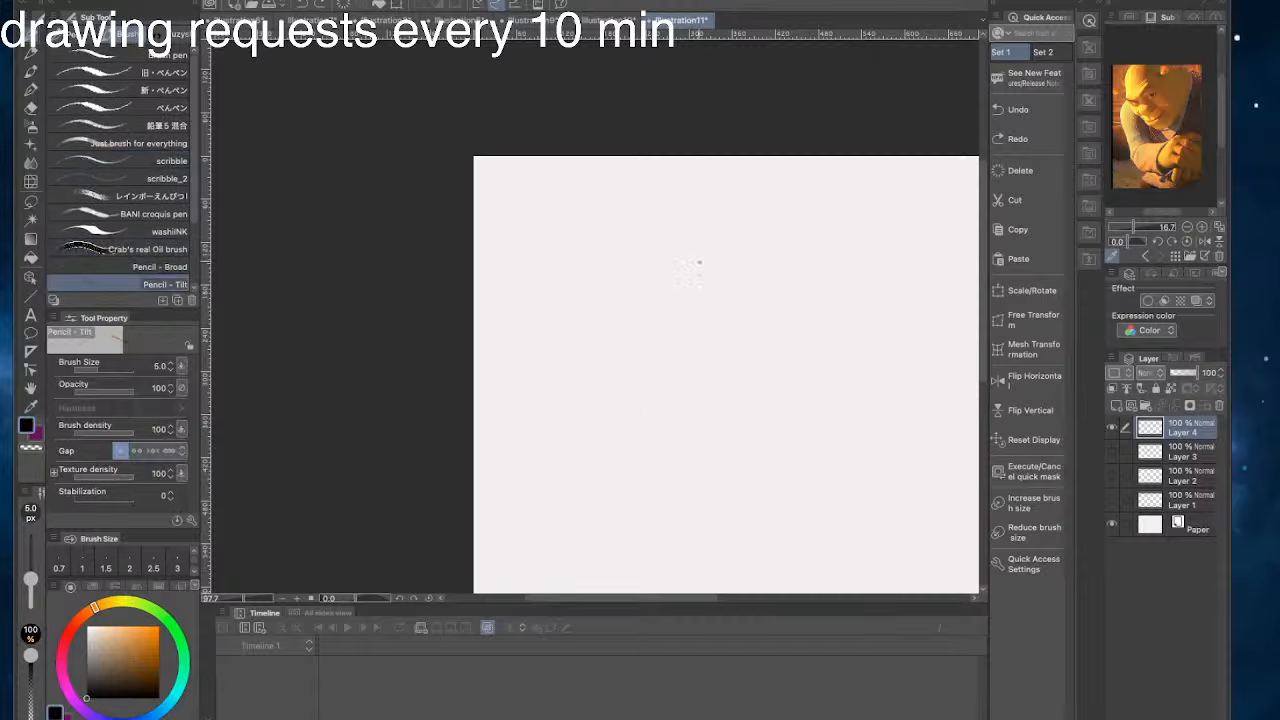
- Sketch a light pencil oval for the head on Layer 4 with vertical and horizontal face guidelines
mouse_move(708, 253)
left_mouse_down()
mouse_move(749, 348)
mouse_move(632, 280)
mouse_move(775, 350)
left_mouse_up()
key("ctrl+z")
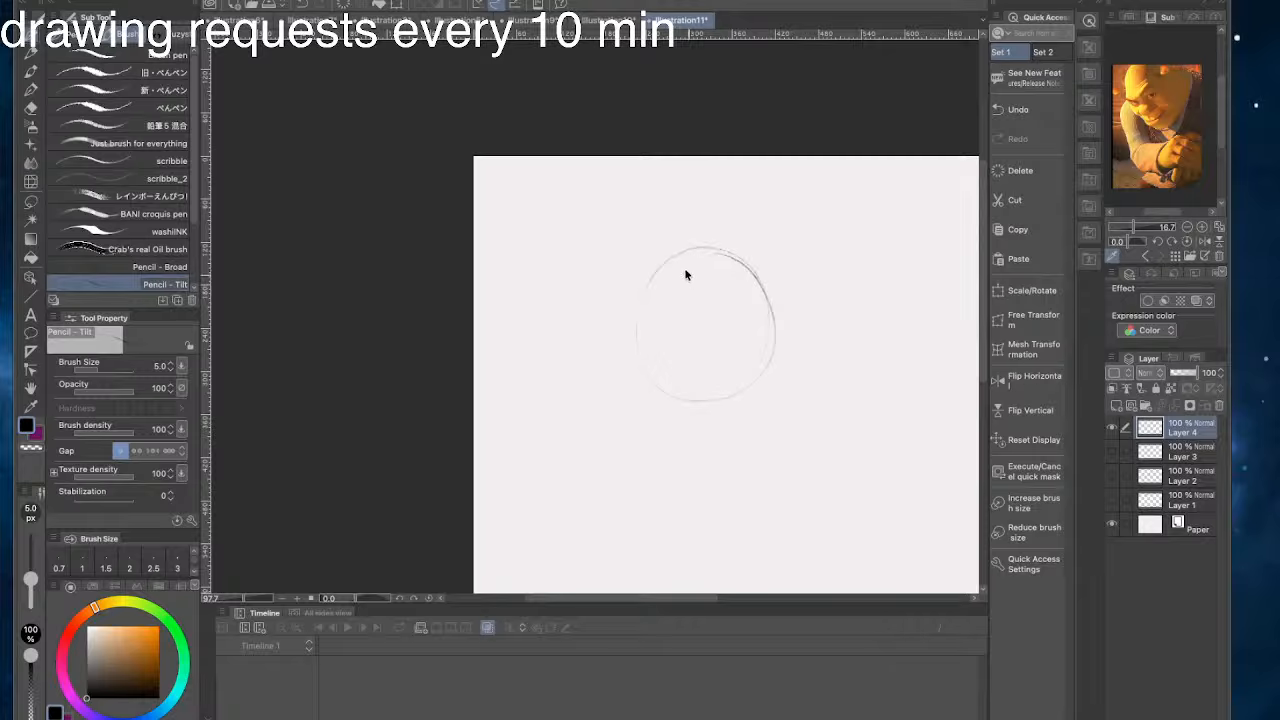
left_click_drag(676, 291, 685, 406)
left_click_drag(676, 360, 687, 411)
key("super+z")
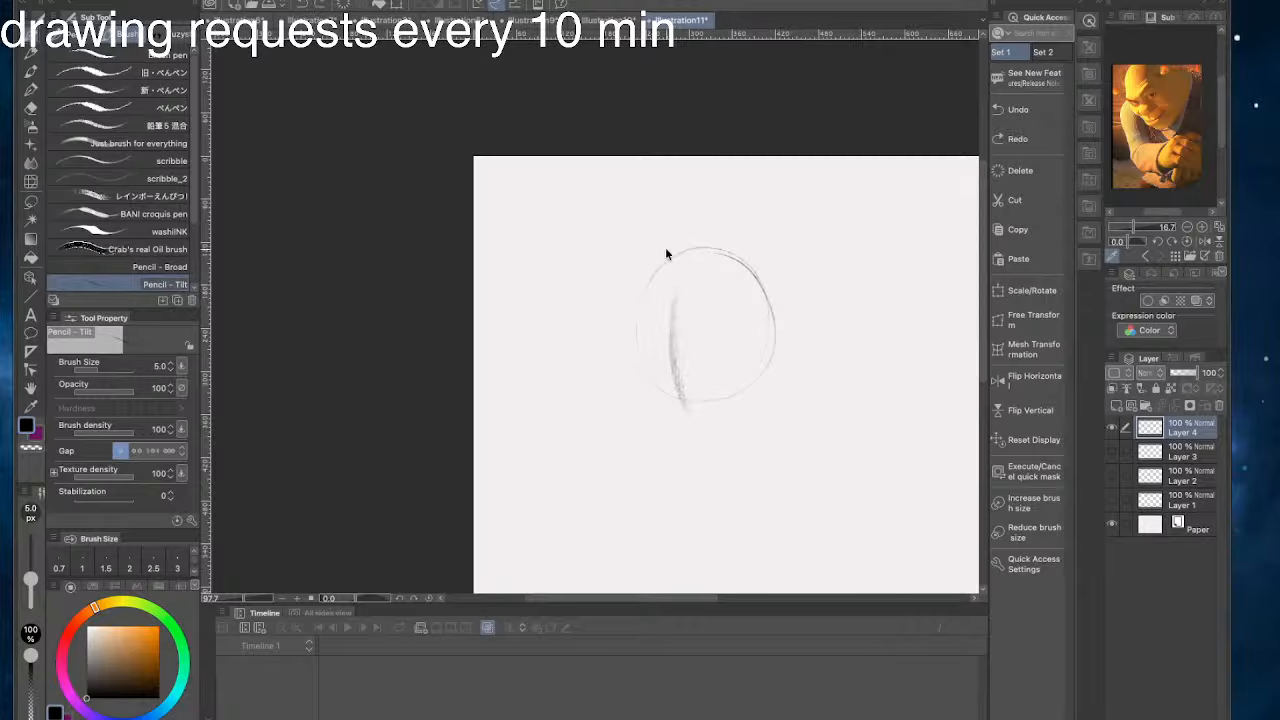
key("super+z")
mouse_move(674, 318)
left_mouse_down()
mouse_move(676, 388)
mouse_move(748, 342)
left_mouse_up()
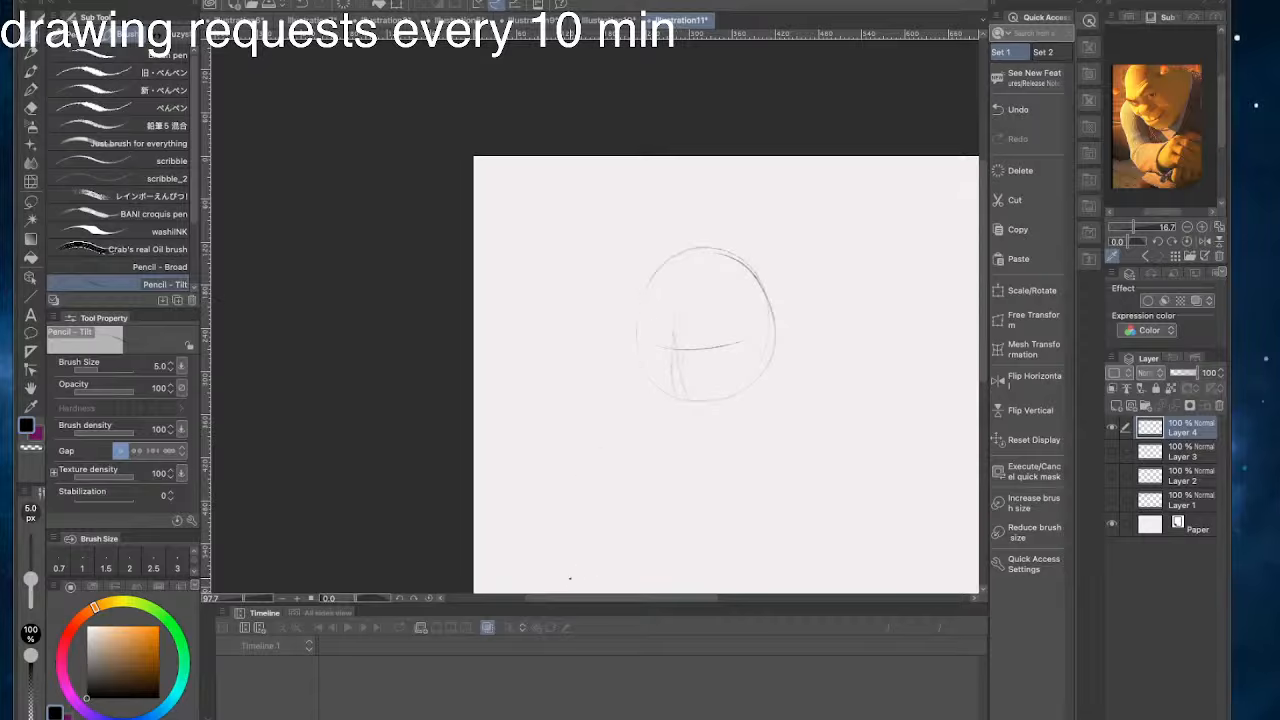
- Undo the central face guidelines and try new strokes for the jaw and left side of the head, undoing them
key("ctrl+z")
key("ctrl+z")
key("ctrl+z")
left_click_drag(702, 348, 732, 436)
key("ctrl+z")
left_click(684, 246)
left_click_drag(658, 260, 640, 311)
key("ctrl+z")
- Sketch the left contour of the head down past the oval, with short strokes marking both sides of the jaw
mouse_move(661, 258)
left_mouse_down()
mouse_move(634, 318)
mouse_move(656, 414)
left_mouse_up()
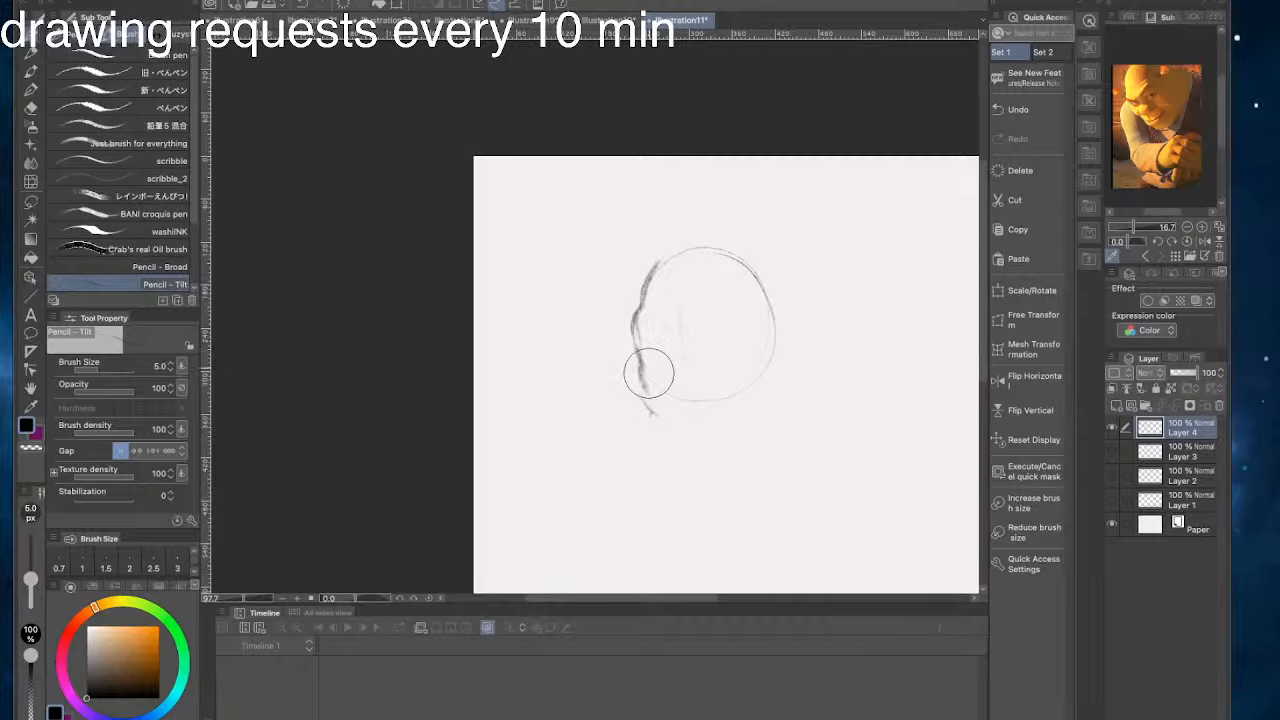
left_click_drag(649, 372, 653, 399)
mouse_move(648, 412)
left_mouse_down()
mouse_move(684, 440)
mouse_move(758, 403)
left_mouse_up()
left_click_drag(643, 328, 638, 400)
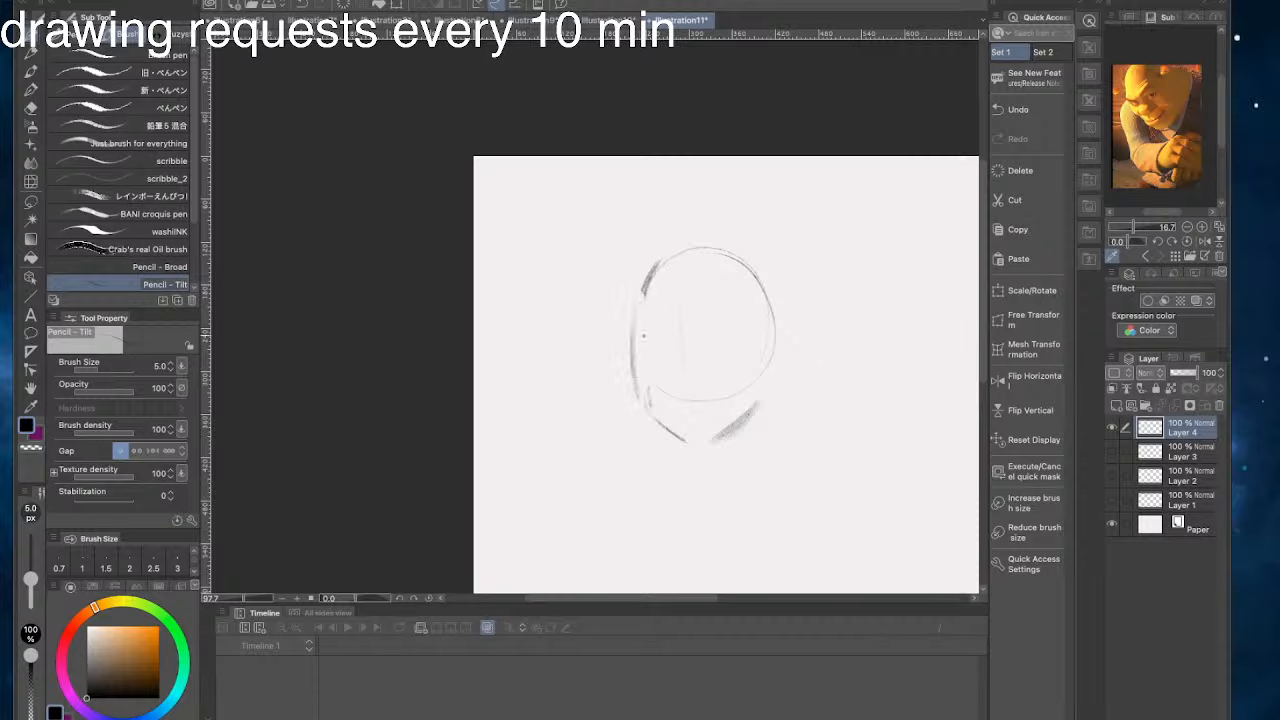
left_click_drag(638, 290, 642, 400)
left_click_drag(640, 262, 624, 340)
- Build up the crown and right side of the head with darker overlapping curves outside the original oval
left_click_drag(712, 236, 792, 336)
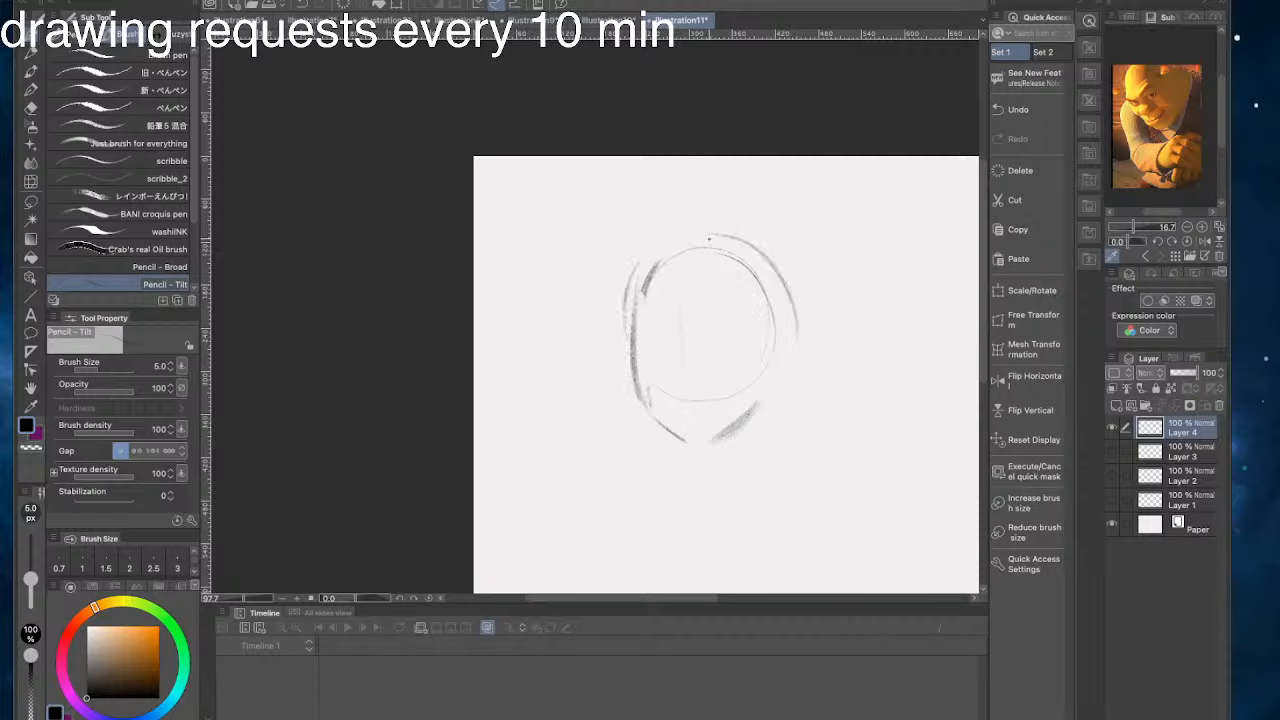
left_click_drag(740, 252, 786, 382)
left_click_drag(700, 246, 790, 366)
mouse_move(658, 242)
left_mouse_down()
mouse_move(764, 252)
mouse_move(788, 356)
left_mouse_up()
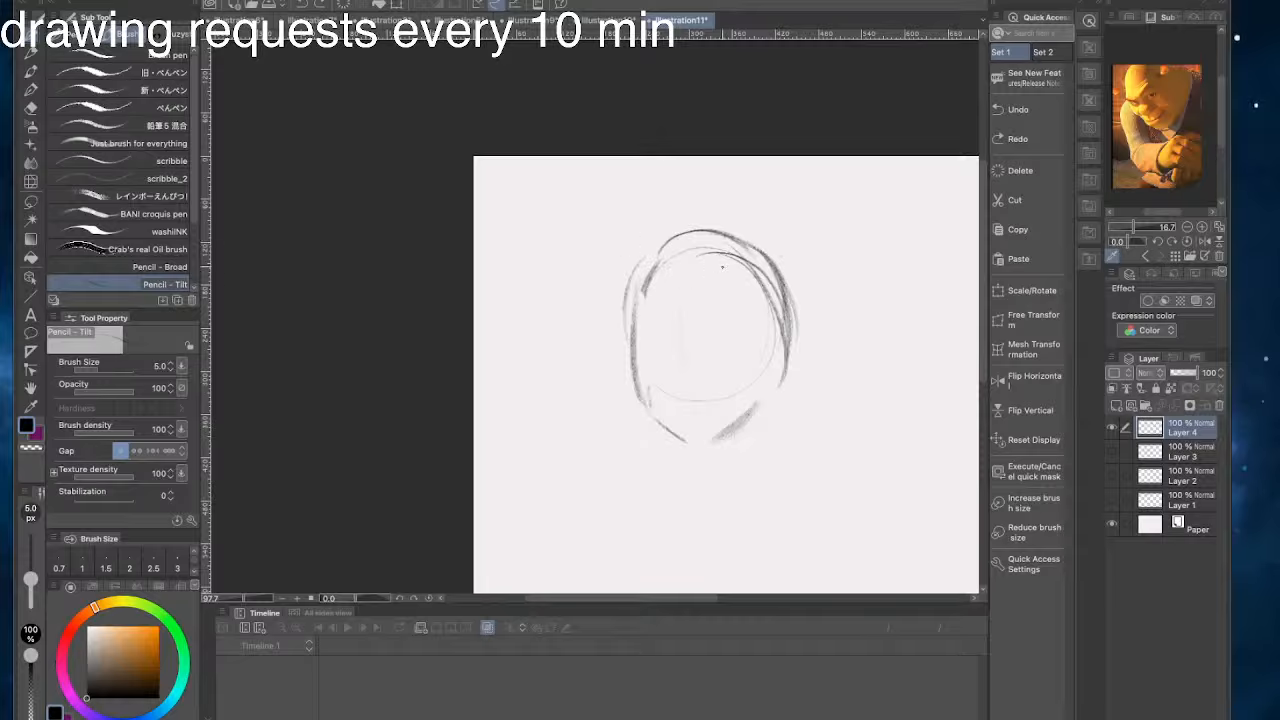
left_click_drag(642, 282, 718, 230)
- Extend the jaw to a lower, tapered chin and clear the earlier inner jaw strokes
left_click_drag(758, 398, 737, 432)
mouse_move(775, 385)
left_mouse_down()
mouse_move(754, 447)
mouse_move(725, 461)
mouse_move(759, 437)
mouse_move(708, 466)
left_mouse_up()
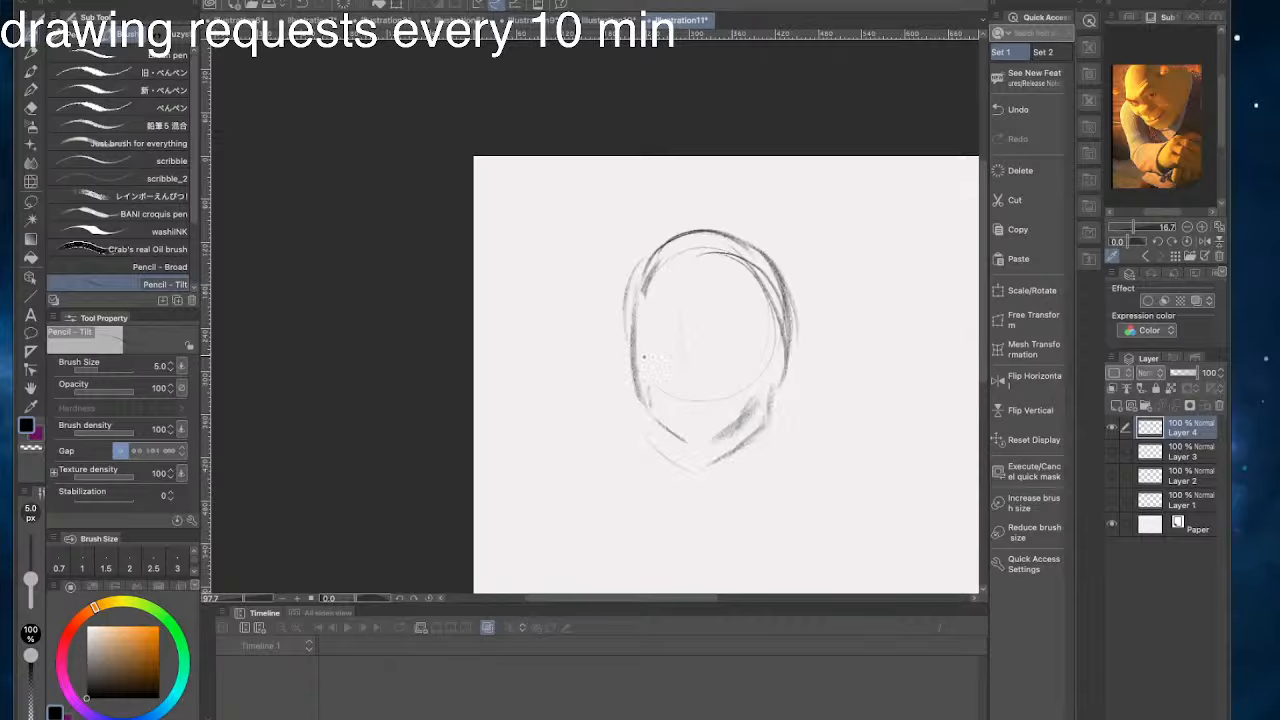
mouse_move(749, 411)
left_mouse_down()
mouse_move(724, 424)
mouse_move(655, 409)
mouse_move(638, 430)
mouse_move(654, 452)
left_mouse_up()
key("super+z")
key("super+z")
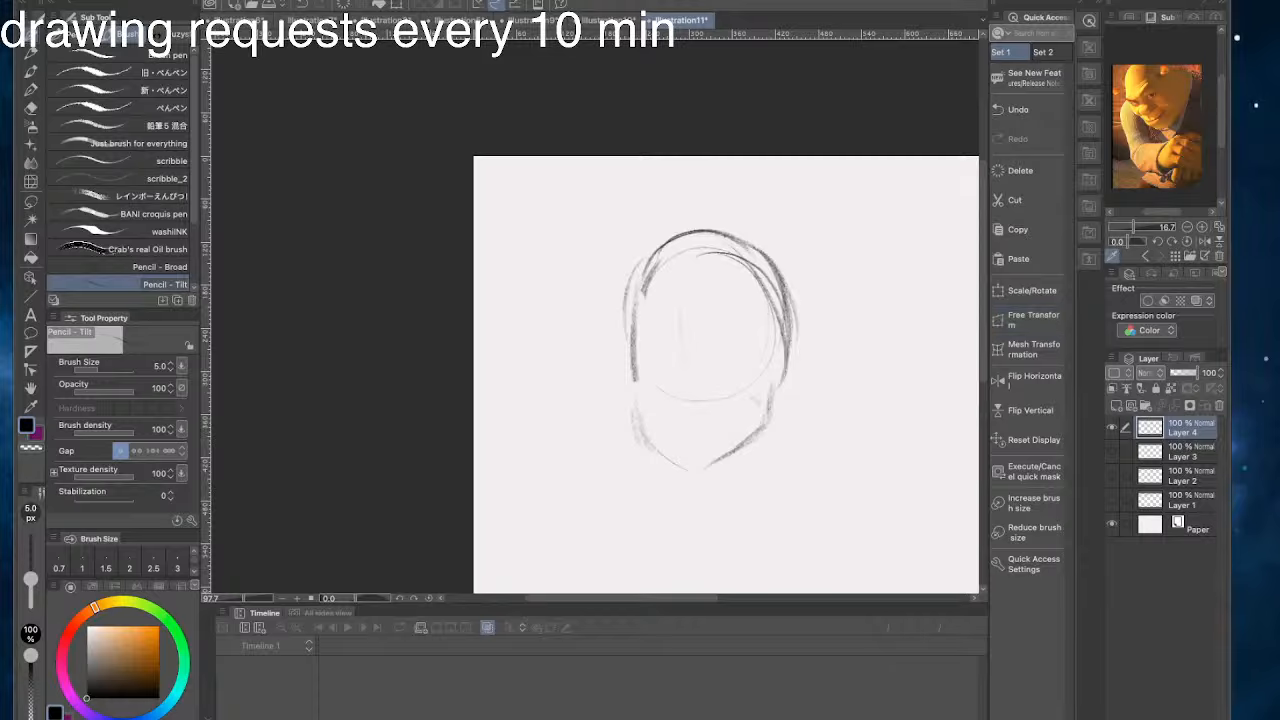
- Sketch two curved horizontal guidelines across the face and rework the contour of the left temple and cheek
left_click_drag(740, 342, 644, 332)
left_click_drag(704, 333, 651, 335)
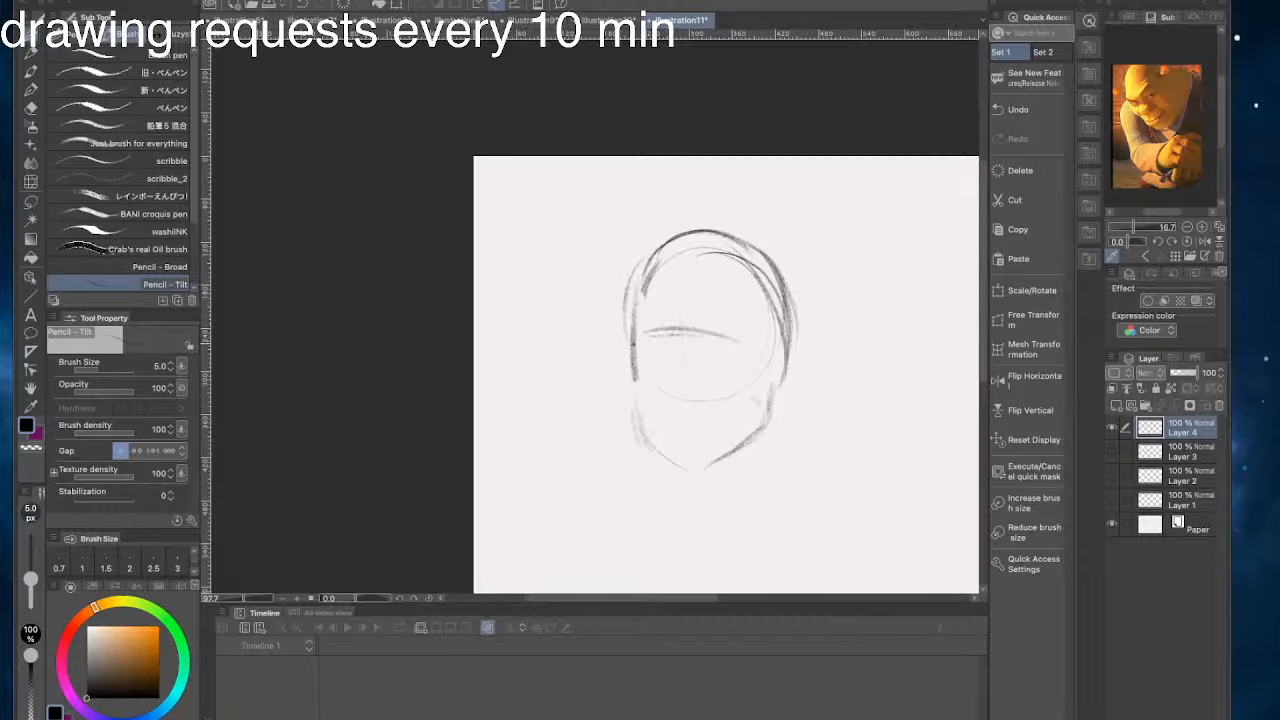
left_click_drag(729, 373, 645, 367)
left_click_drag(636, 390, 632, 426)
mouse_move(630, 348)
left_mouse_down()
mouse_move(620, 395)
mouse_move(636, 278)
left_mouse_up()
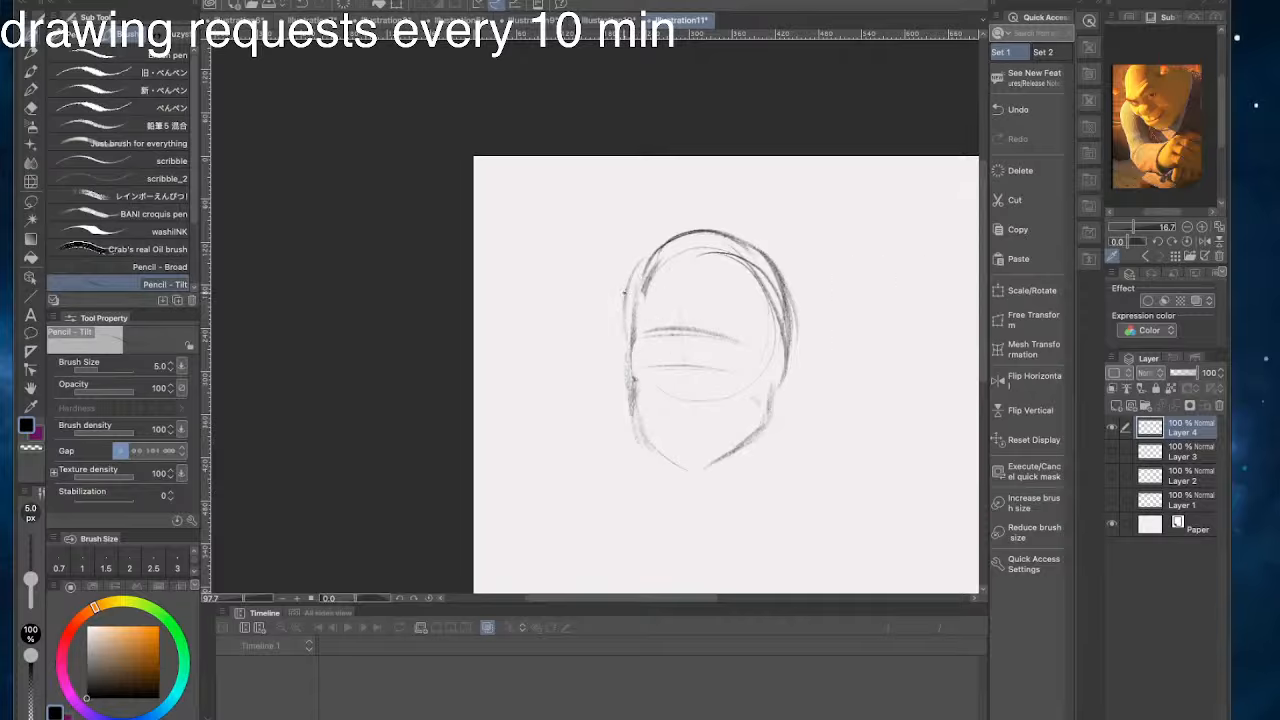
mouse_move(632, 282)
left_mouse_down()
mouse_move(620, 334)
mouse_move(631, 400)
left_mouse_up()
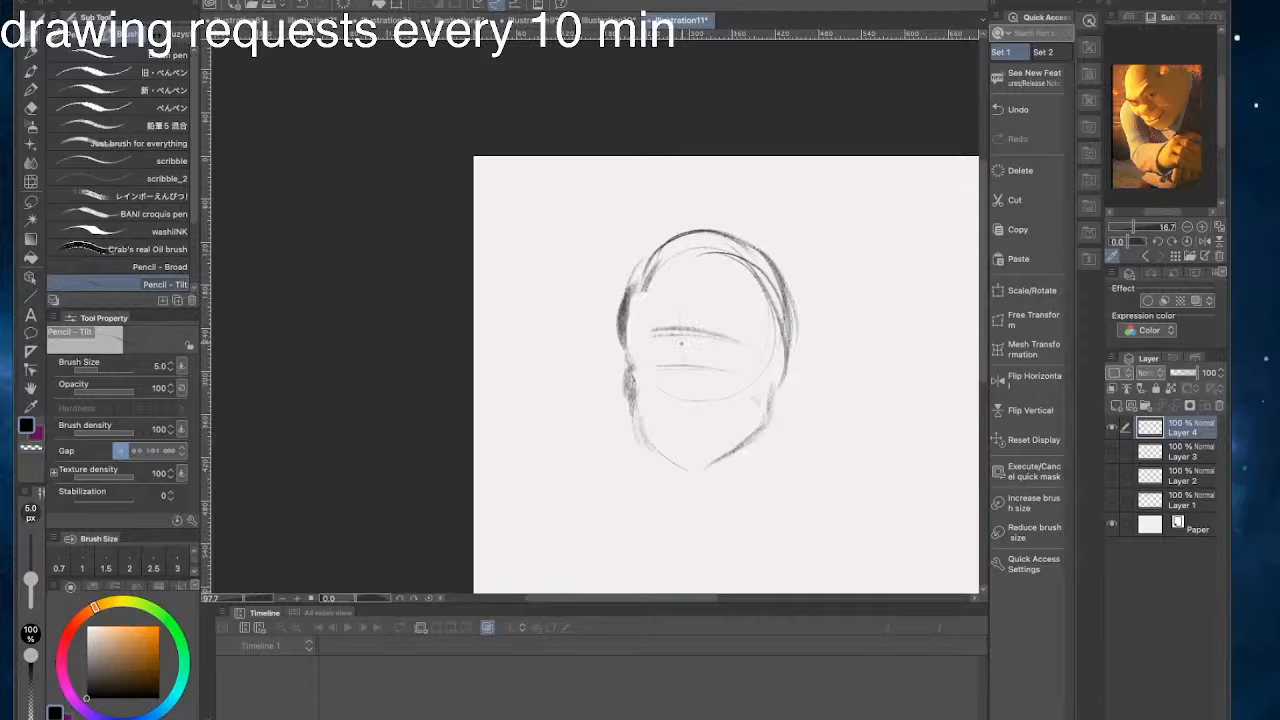
- Try sketching the right eye between the horizontal guidelines and undo the strokes
mouse_move(710, 344)
left_mouse_down()
mouse_move(730, 344)
mouse_move(694, 348)
mouse_move(730, 345)
left_mouse_up()
left_click_drag(702, 351, 716, 357)
key("super+z")
key("super+z")
key("super+z")
key("super+z")
key("super+z")
key("super+z")
- Sketch trumpet-shaped ogre ears on both sides of the head, undoing and redrawing the left ear's stray strokes
left_click_drag(712, 230, 751, 237)
mouse_move(768, 346)
left_mouse_down()
mouse_move(812, 324)
mouse_move(800, 346)
mouse_move(839, 334)
mouse_move(812, 326)
mouse_move(825, 338)
mouse_move(787, 352)
left_mouse_up()
left_click_drag(616, 327, 584, 306)
mouse_move(588, 311)
left_mouse_down()
mouse_move(563, 292)
mouse_move(578, 340)
mouse_move(628, 365)
mouse_move(622, 338)
mouse_move(610, 350)
mouse_move(614, 331)
mouse_move(621, 342)
left_mouse_up()
key("ctrl+z")
key("ctrl+z")
key("ctrl+z")
key("ctrl+z")
key("ctrl+z")
mouse_move(596, 325)
left_mouse_down()
mouse_move(621, 341)
mouse_move(634, 376)
left_mouse_up()
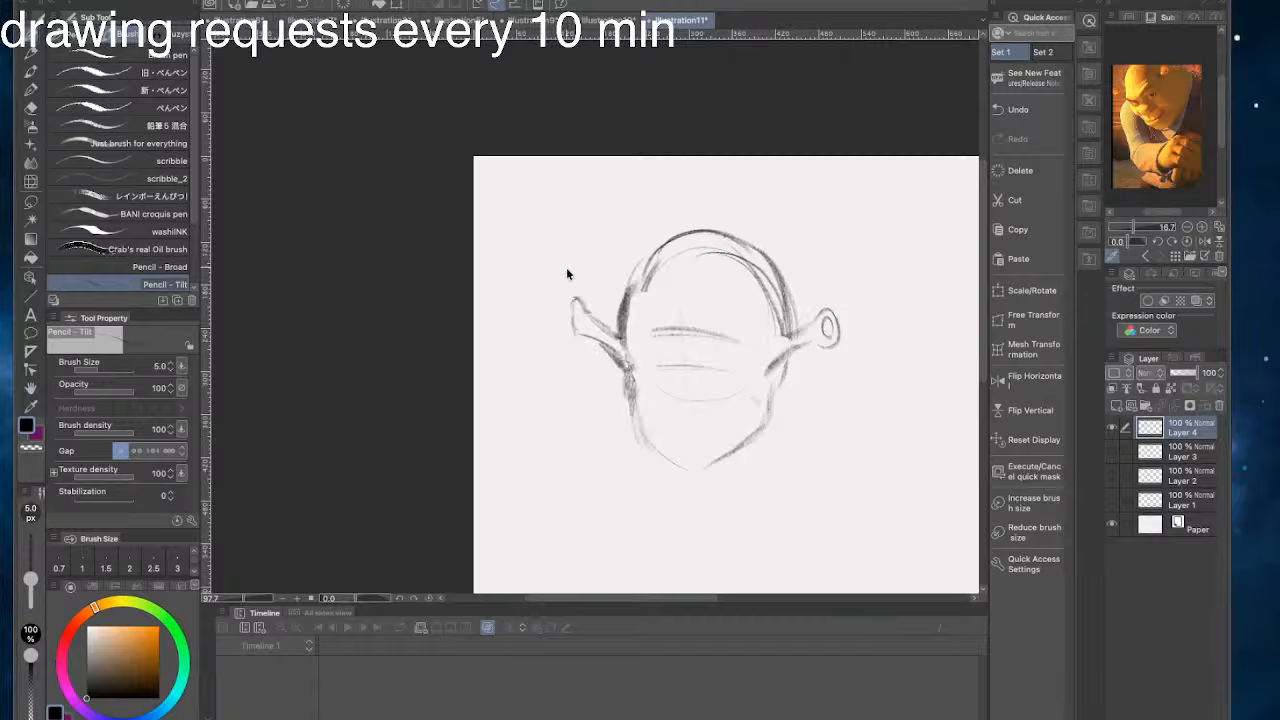
- Lasso the left ear and reposition it slightly higher and closer to the head
key("m")
mouse_move(614, 306)
left_mouse_down()
mouse_move(620, 370)
mouse_move(570, 337)
mouse_move(592, 270)
mouse_move(564, 291)
left_mouse_up()
left_click(645, 413)
left_click(645, 393)
left_click(468, 391)
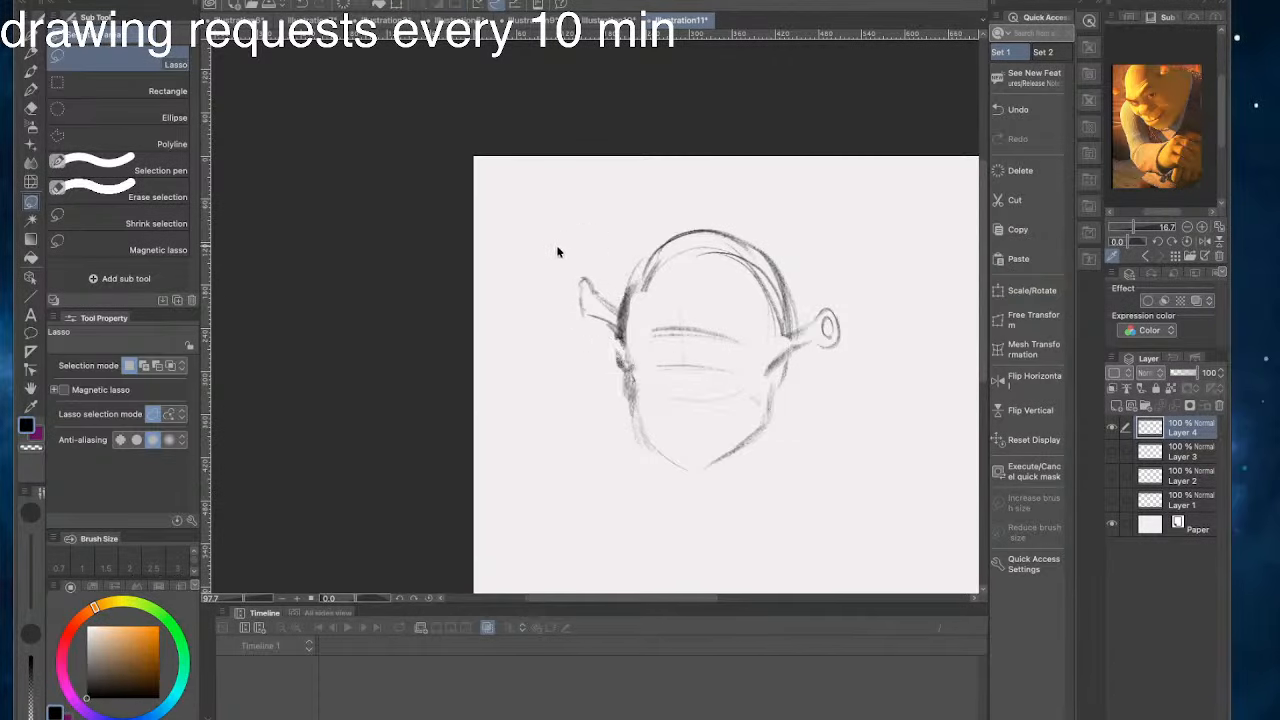
- Return to the Pencil - Tilt brush and darken the cheek and jaw contours, closing them with a flat chin
key("p")
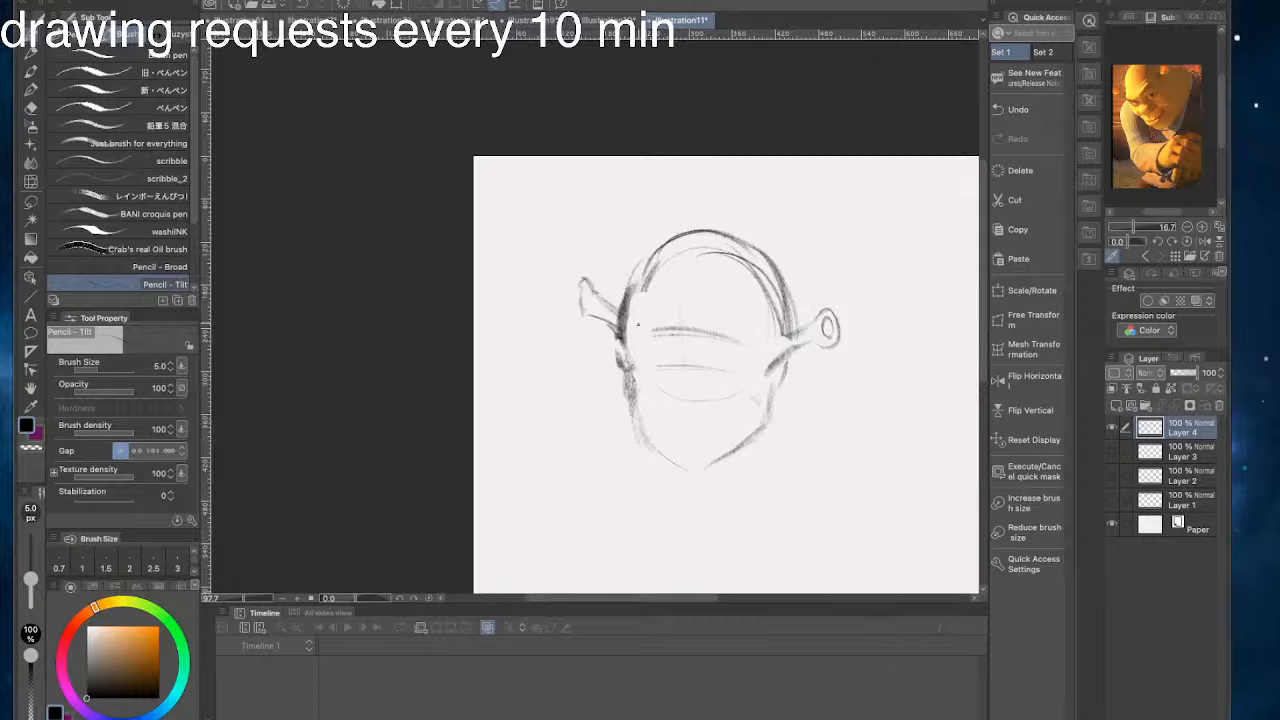
left_click_drag(624, 370, 630, 418)
key("super+z")
left_click_drag(624, 372, 668, 466)
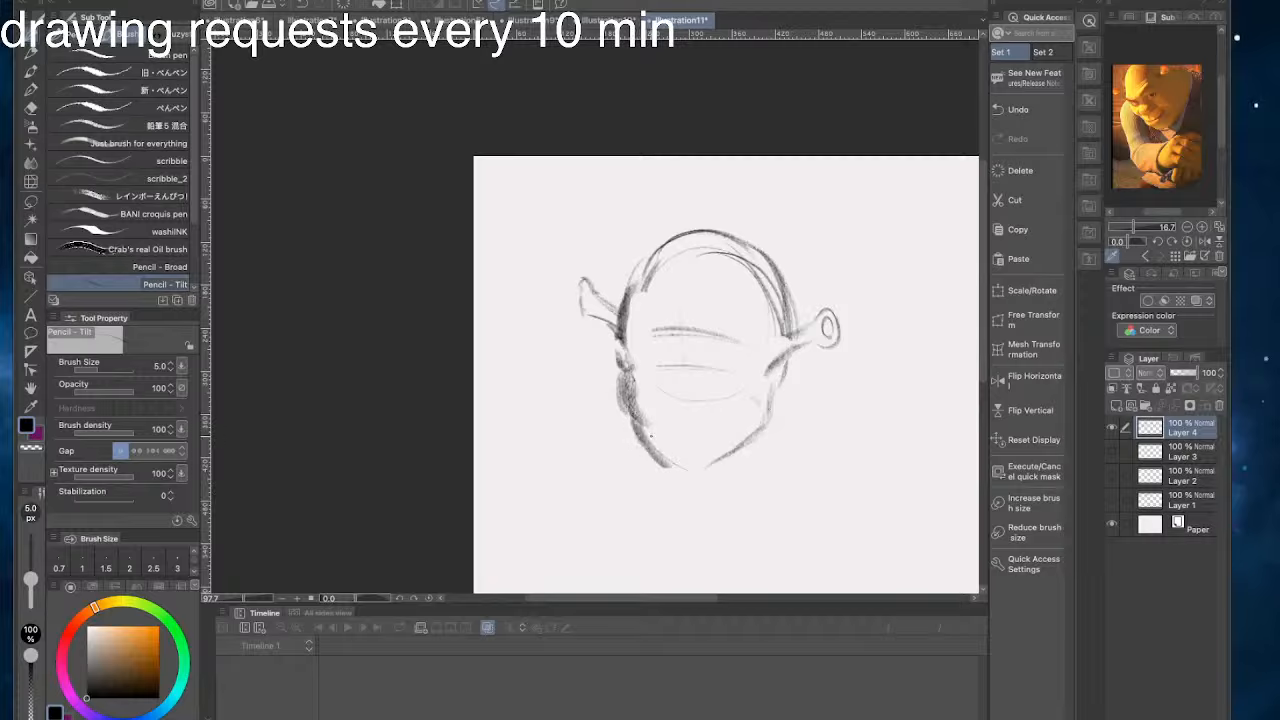
mouse_move(636, 420)
left_mouse_down()
mouse_move(684, 474)
mouse_move(658, 476)
left_mouse_up()
left_click_drag(767, 396, 761, 441)
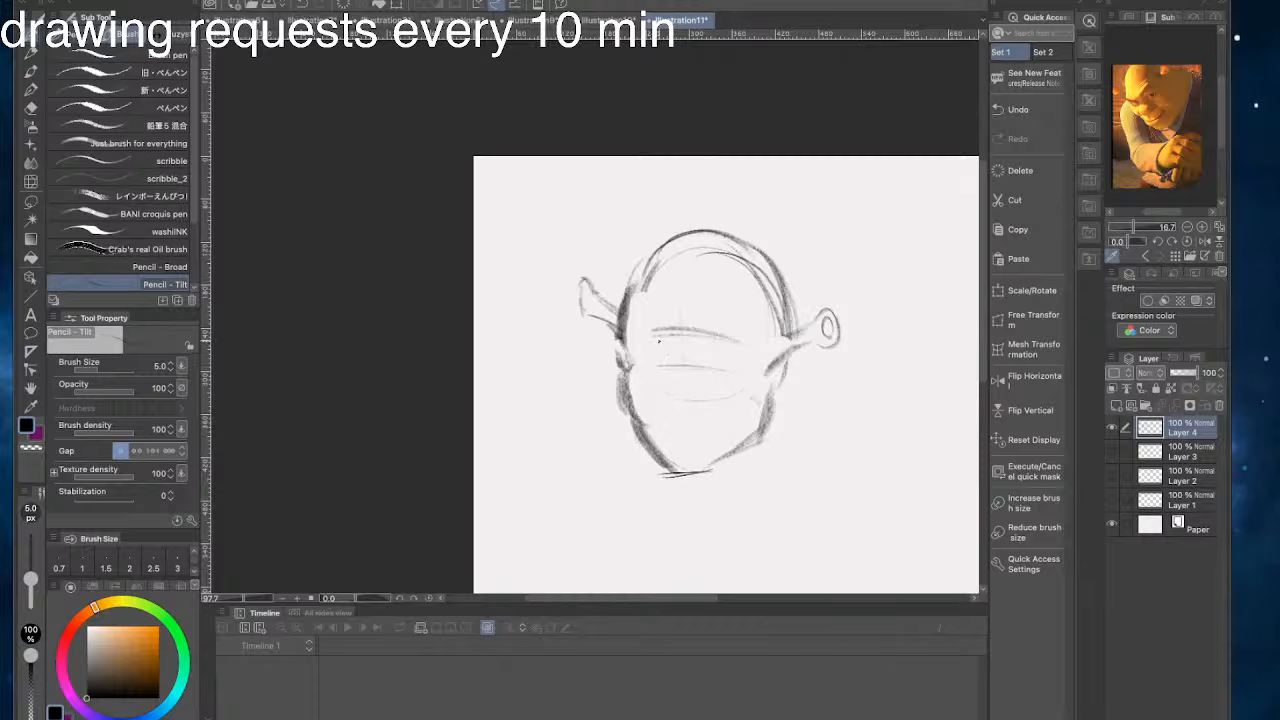
- Sketch the edge of the nose bridge and light brow creases across the forehead, and narrow the application window
left_click_drag(663, 337, 659, 367)
mouse_move(684, 346)
left_mouse_down()
mouse_move(734, 350)
mouse_move(712, 342)
left_mouse_up()
left_click_drag(622, 350, 628, 392)
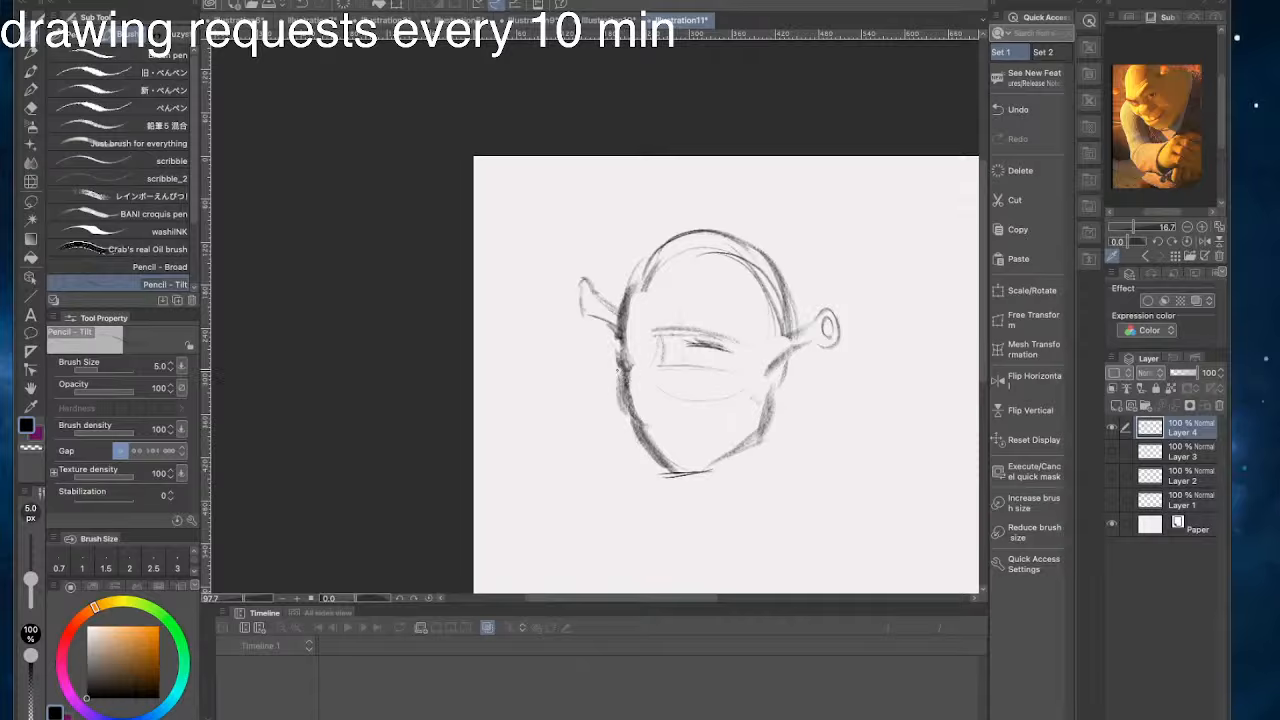
mouse_move(702, 365)
left_mouse_down()
mouse_move(725, 360)
mouse_move(705, 345)
left_mouse_up()
left_click_drag(1229, 35, 1201, 33)
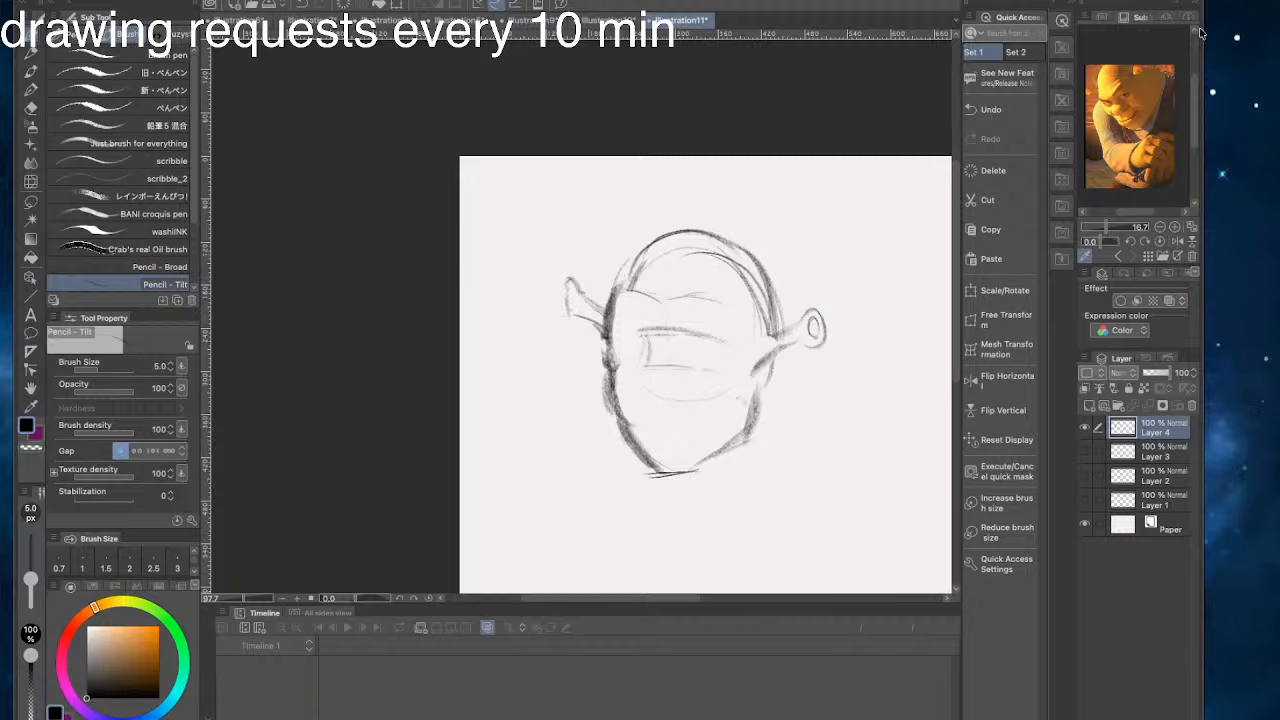
- Try dark upper eyelid strokes for both eyes and undo them
mouse_move(713, 349)
left_mouse_down()
mouse_move(682, 343)
mouse_move(723, 356)
mouse_move(610, 324)
left_mouse_up()
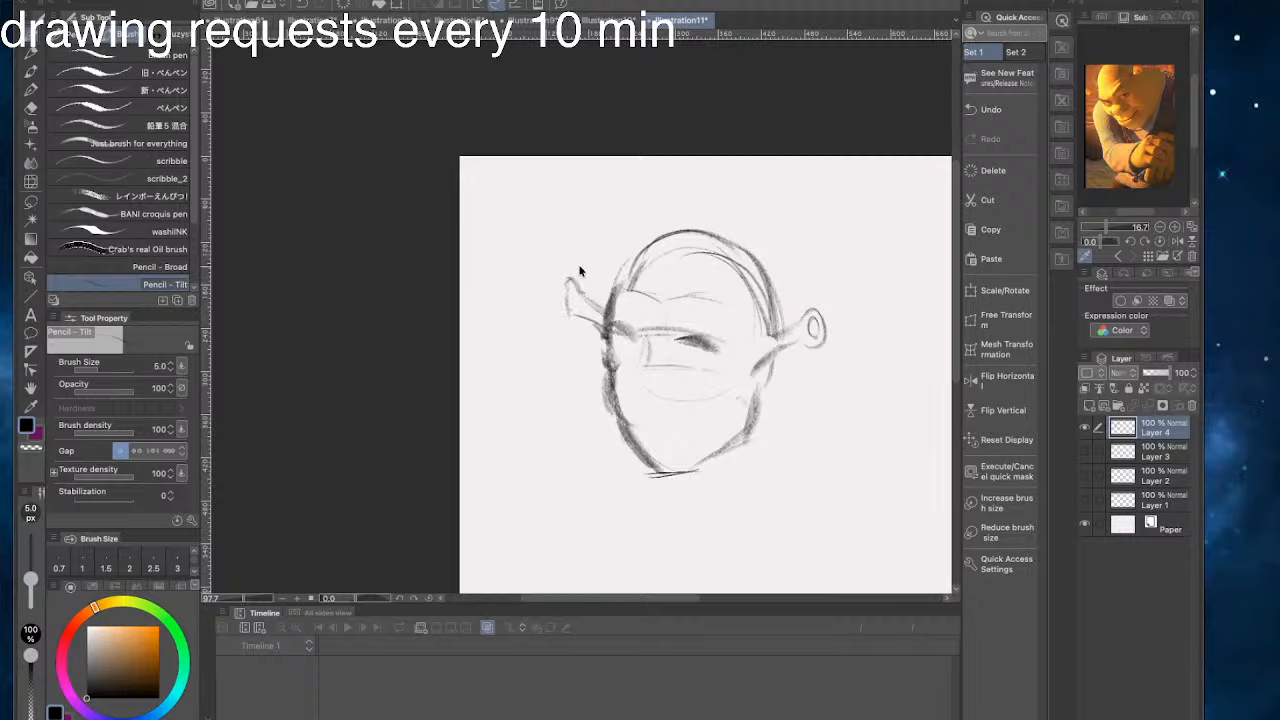
key("super+z")
key("super+z")
key("super+z")
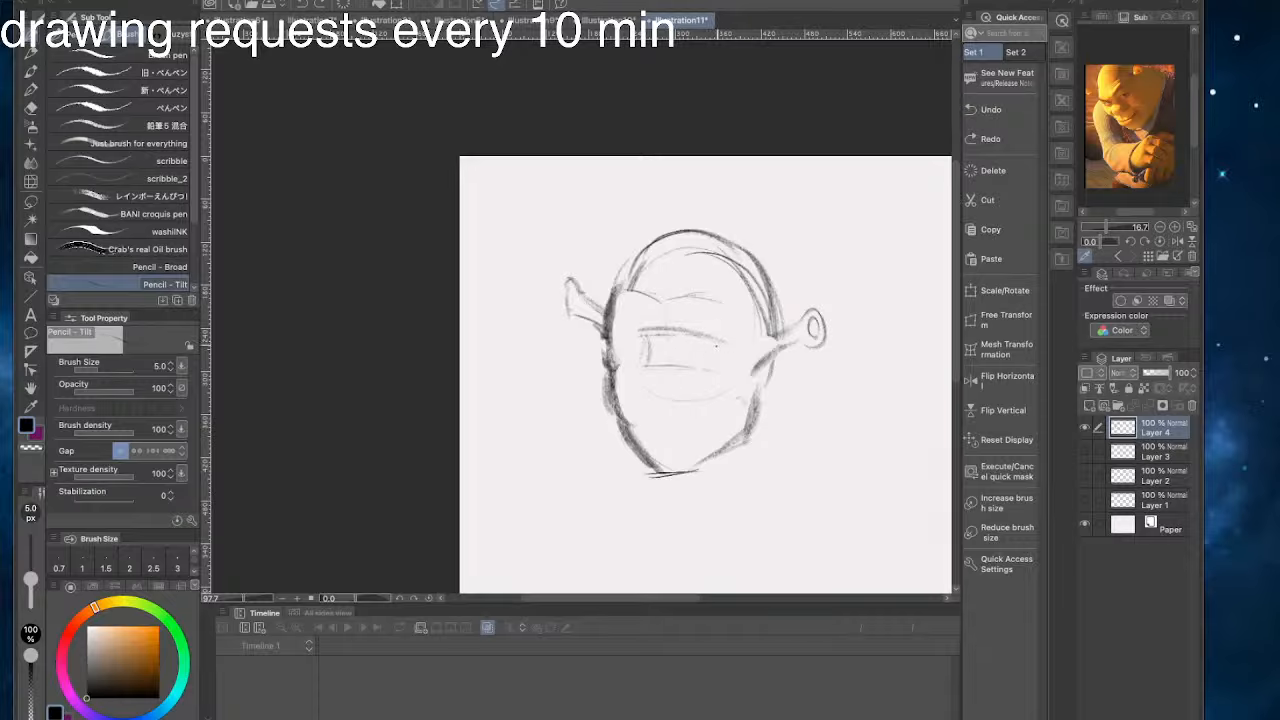
- Sketch both eyes with dark upper lids and round irises along the eye guideline, undoing stray strokes
mouse_move(716, 344)
left_mouse_down()
mouse_move(676, 340)
mouse_move(718, 349)
left_mouse_up()
left_click_drag(610, 325, 728, 350)
key("super+z")
mouse_move(612, 328)
left_mouse_down()
mouse_move(644, 342)
mouse_move(621, 333)
mouse_move(632, 357)
mouse_move(641, 349)
left_mouse_up()
key("ctrl+z")
key("ctrl+z")
key("ctrl+z")
key("ctrl+z")
mouse_move(615, 346)
left_mouse_down()
mouse_move(717, 365)
mouse_move(698, 346)
mouse_move(693, 357)
mouse_move(683, 351)
mouse_move(698, 348)
mouse_move(612, 348)
mouse_move(626, 344)
left_mouse_up()
key("ctrl+z")
key("ctrl+z")
key("ctrl+z")
key("ctrl+z")
key("ctrl+z")
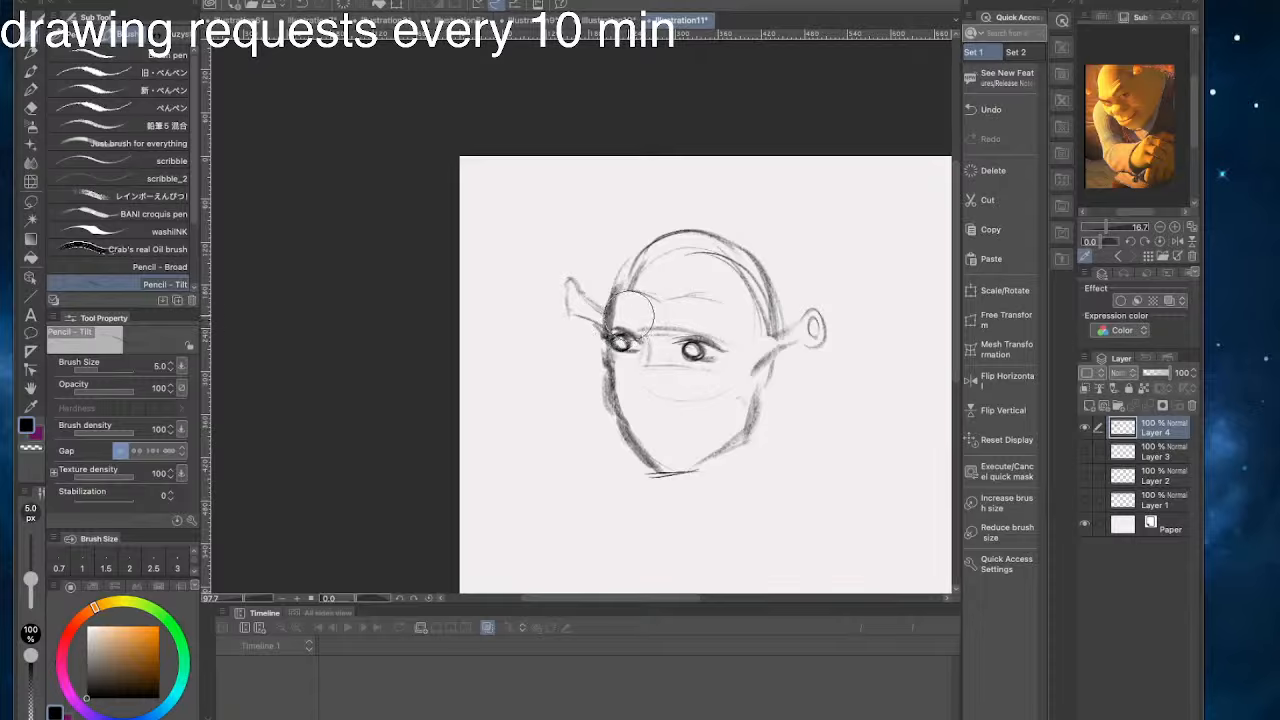
- Lasso the left eye, shift it slightly toward the nose with Scale/Rotate, and deselect it
key("m")
mouse_move(619, 313)
left_mouse_down()
mouse_move(632, 367)
mouse_move(645, 348)
mouse_move(632, 306)
left_mouse_up()
key("ctrl+t")
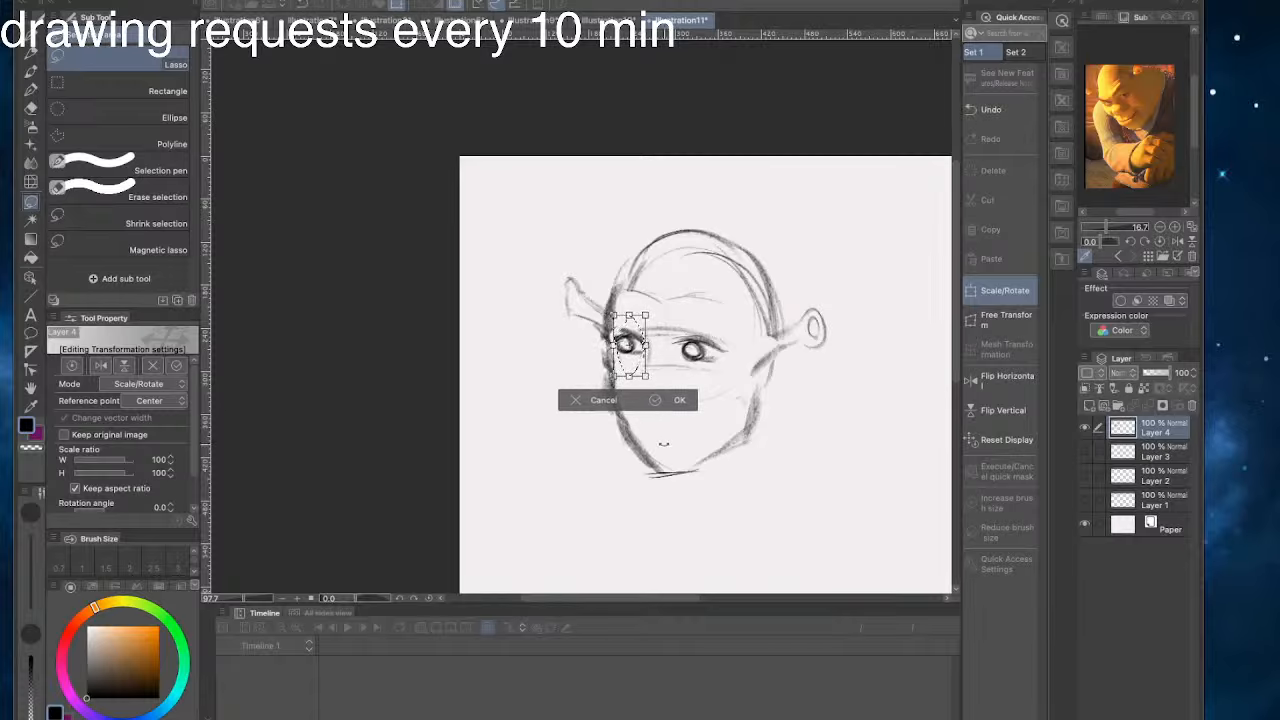
left_click(680, 400)
key("ctrl+d")
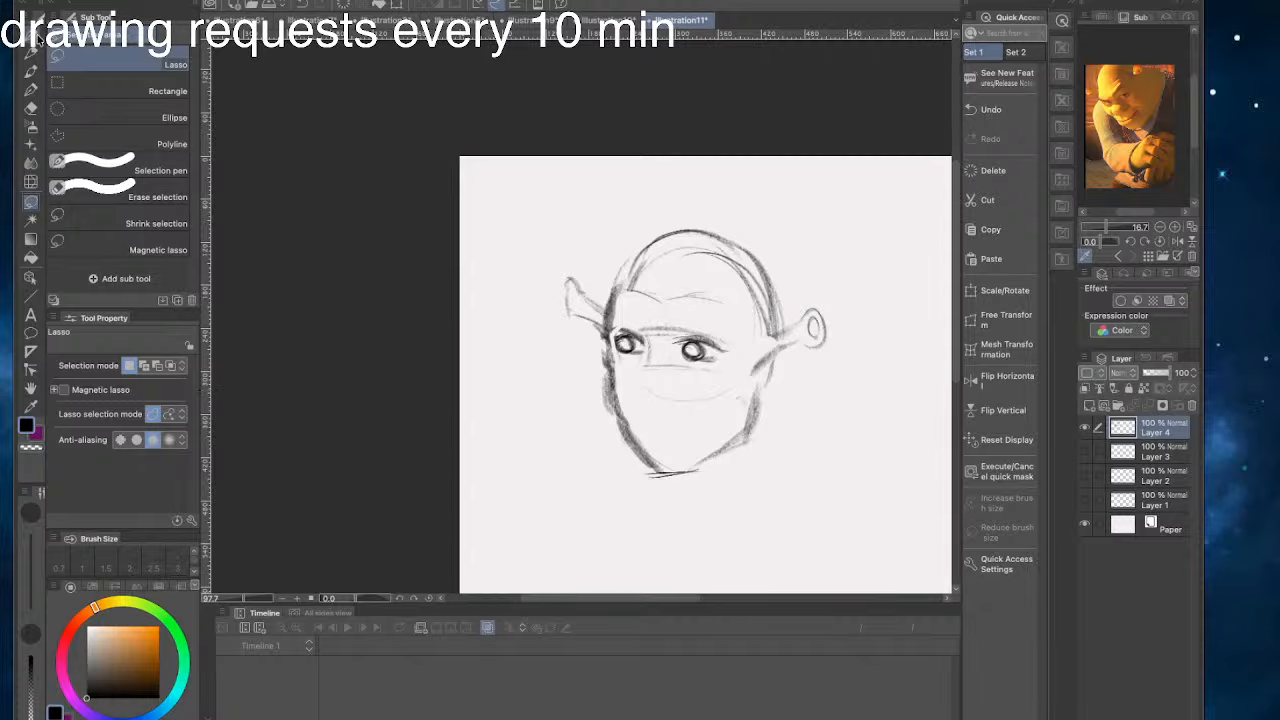
- Shade the irises of both eyes with the pencil and add a crease beside the nose, undoing stray strokes
key("p")
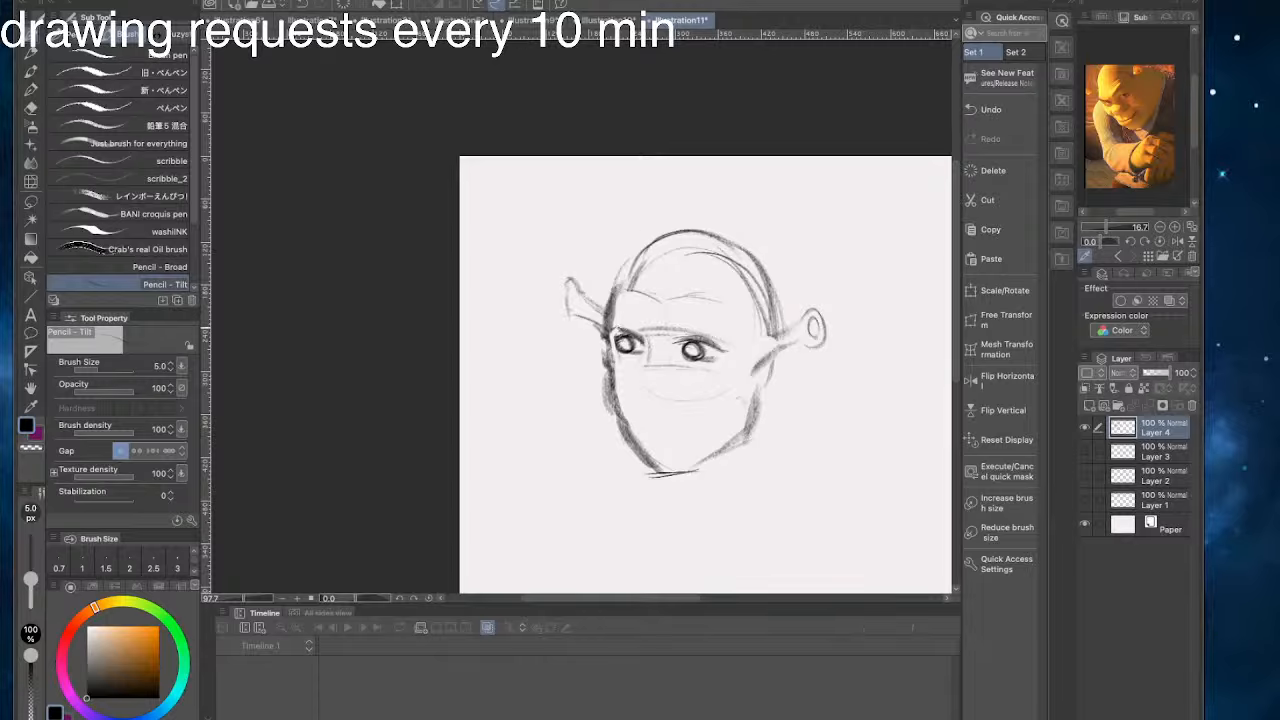
left_click_drag(612, 344, 720, 346)
mouse_move(626, 332)
left_mouse_down()
mouse_move(597, 340)
mouse_move(626, 374)
mouse_move(612, 410)
mouse_move(632, 390)
mouse_move(612, 410)
left_mouse_up()
key("ctrl+z")
key("ctrl+z")
key("ctrl+z")
key("ctrl+z")
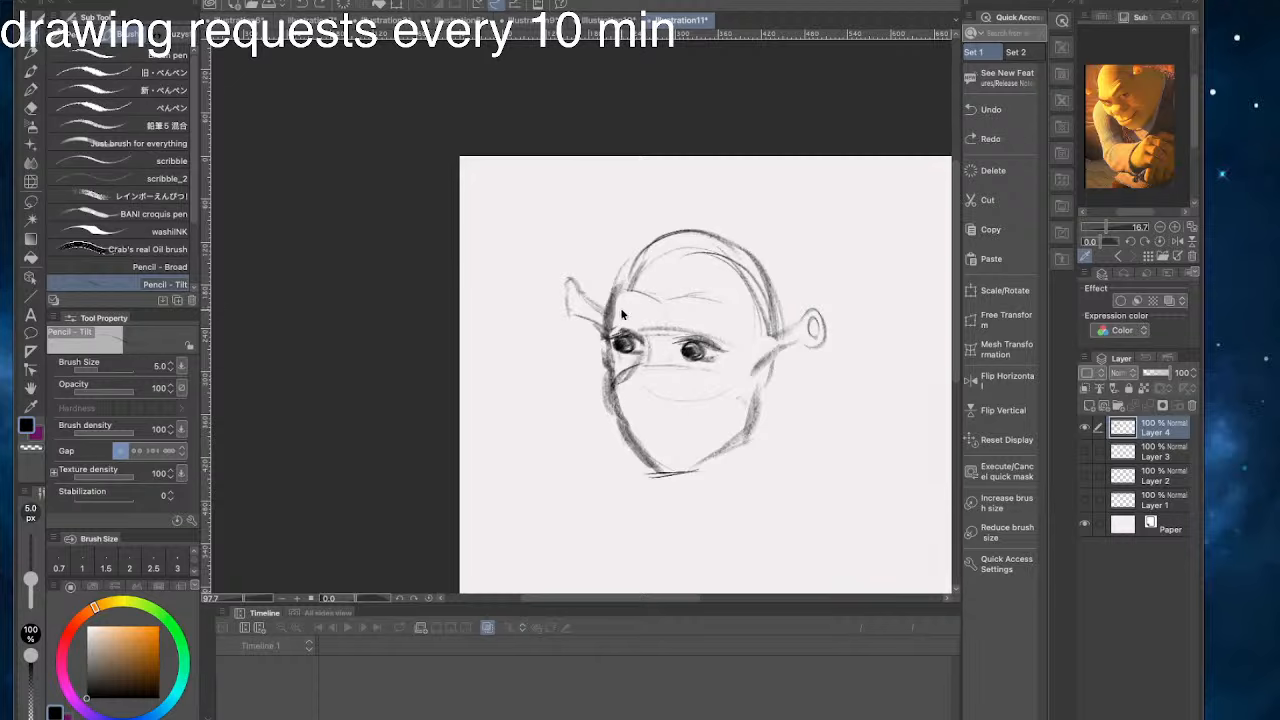
- Erase both eyes and sketch the two sides of the nose bridge at the face's center, undoing stray strokes
mouse_move(620, 328)
left_mouse_down()
mouse_move(716, 356)
mouse_move(630, 320)
mouse_move(703, 348)
mouse_move(652, 315)
left_mouse_up()
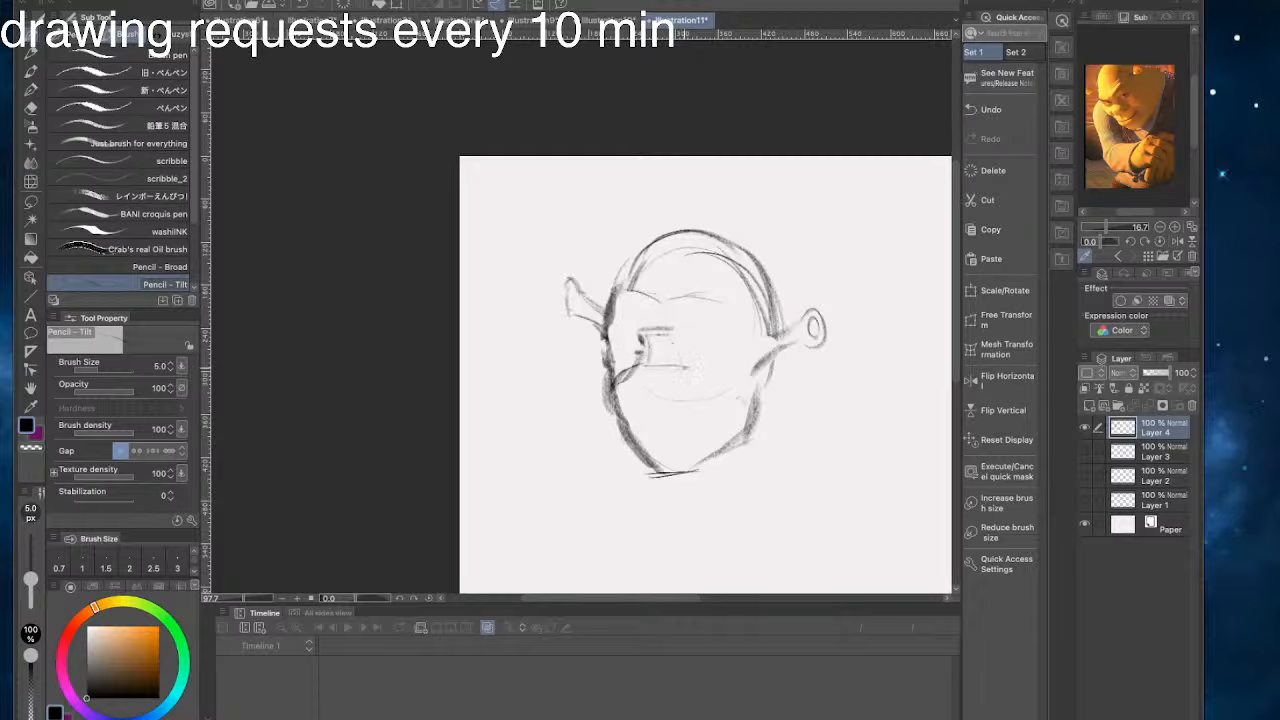
mouse_move(676, 355)
left_mouse_down()
mouse_move(692, 404)
mouse_move(651, 351)
mouse_move(640, 371)
mouse_move(625, 360)
mouse_move(641, 374)
left_mouse_up()
mouse_move(653, 338)
left_mouse_down()
mouse_move(642, 374)
mouse_move(648, 360)
left_mouse_up()
key("ctrl+z")
key("ctrl+z")
left_click_drag(668, 335, 677, 382)
key("ctrl+z")
key("ctrl+z")
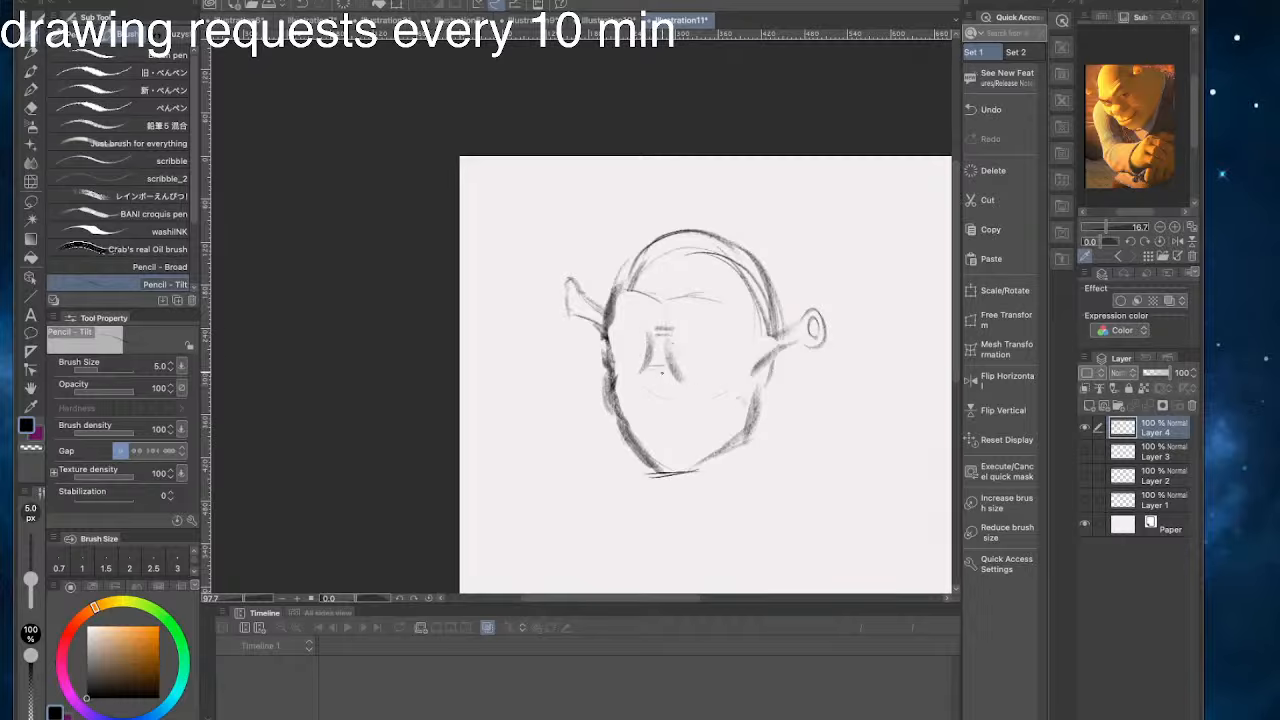
key("ctrl+z")
key("ctrl+z")
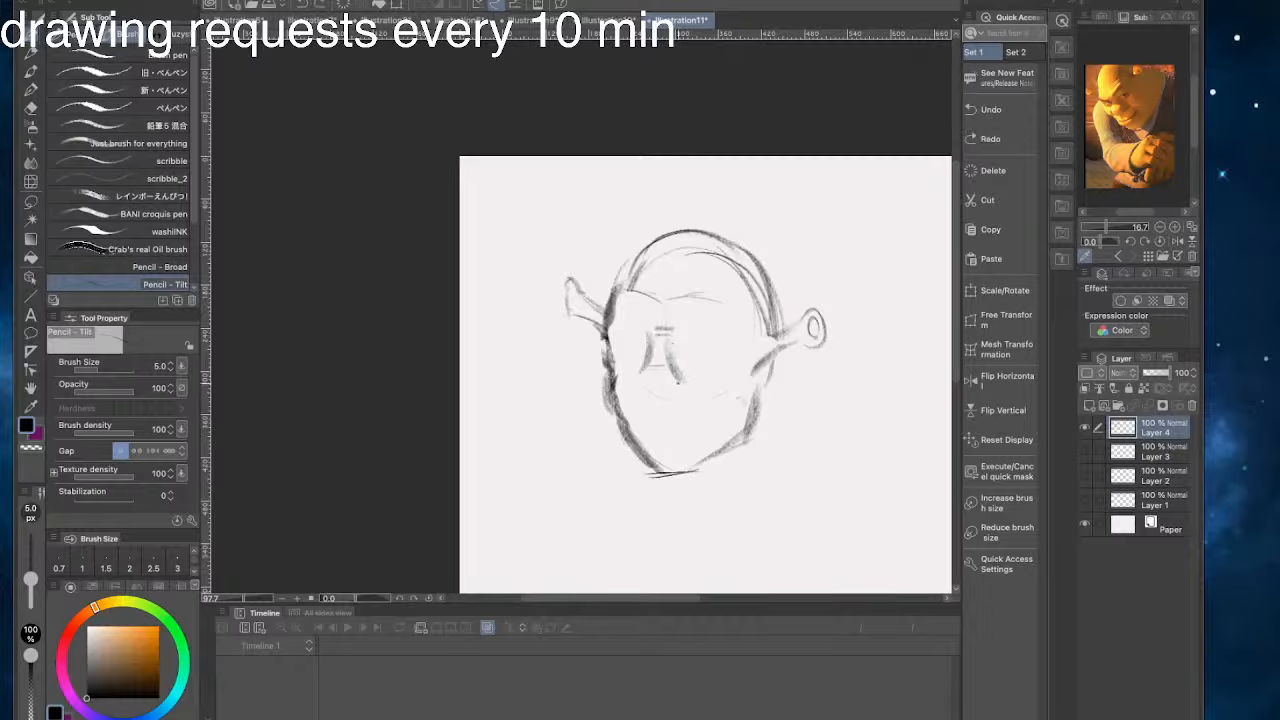
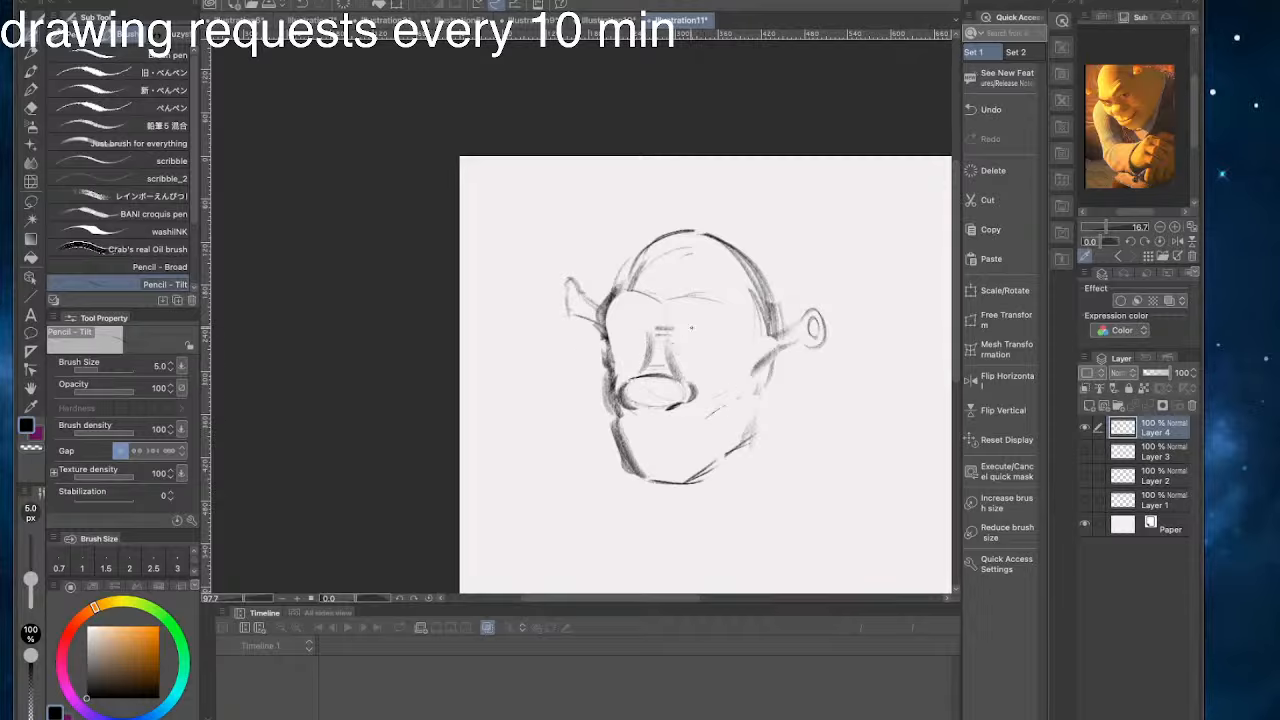
- Sketch the mouth and cheek crease below the nose, and lasso and slightly adjust the mouth with Scale/Rotate
key("super+z")
mouse_move(731, 398)
left_mouse_down()
mouse_move(704, 448)
mouse_move(652, 419)
mouse_move(633, 425)
mouse_move(669, 454)
mouse_move(626, 444)
left_mouse_up()
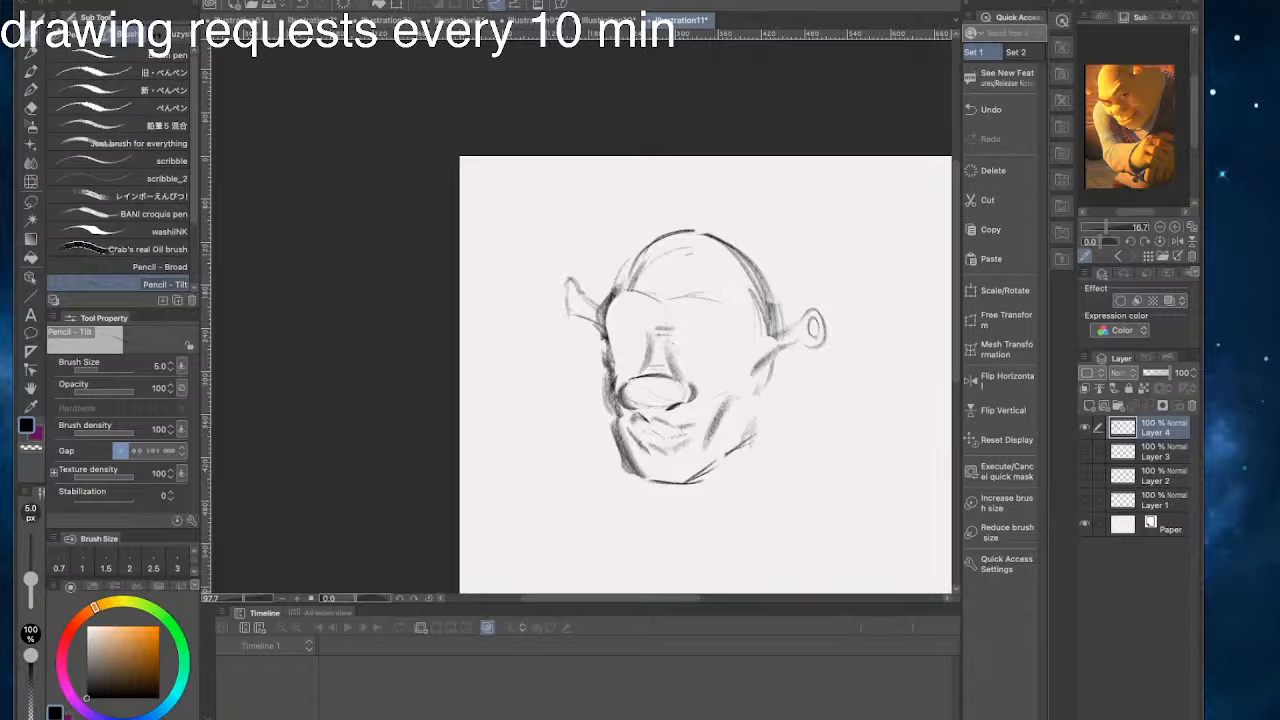
key("m")
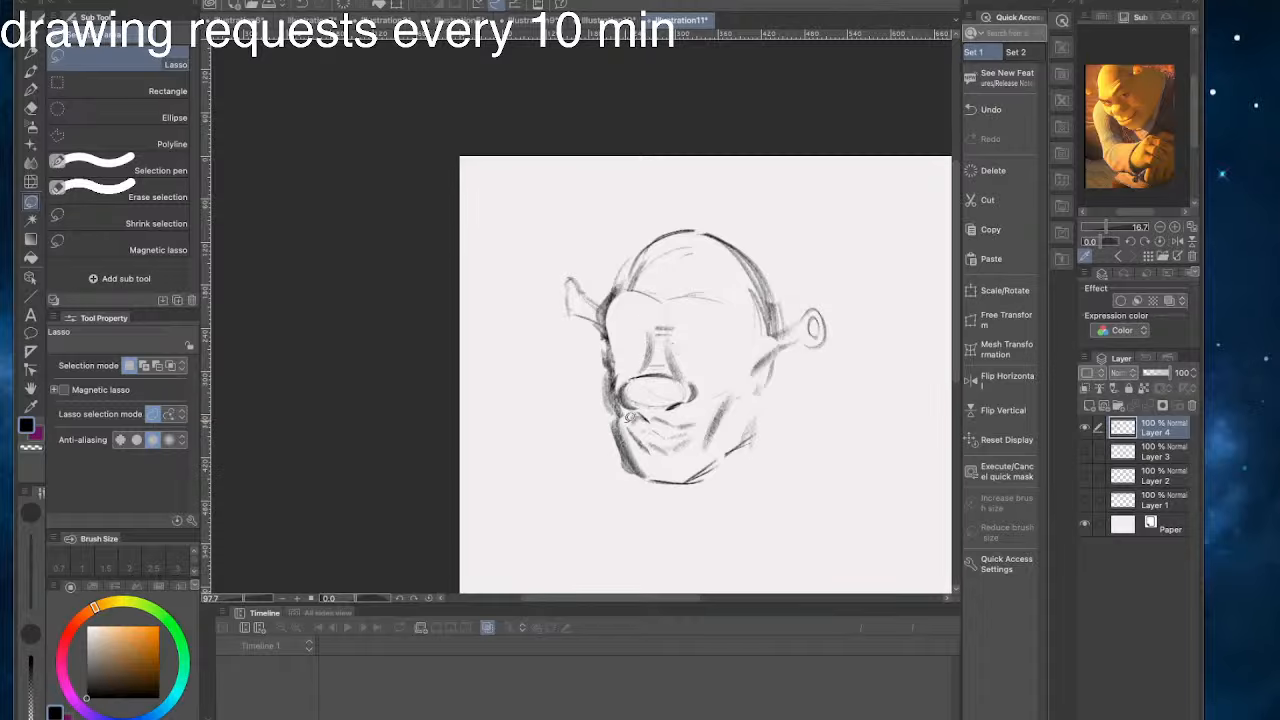
mouse_move(628, 415)
left_mouse_down()
mouse_move(695, 445)
mouse_move(701, 415)
mouse_move(632, 410)
left_mouse_up()
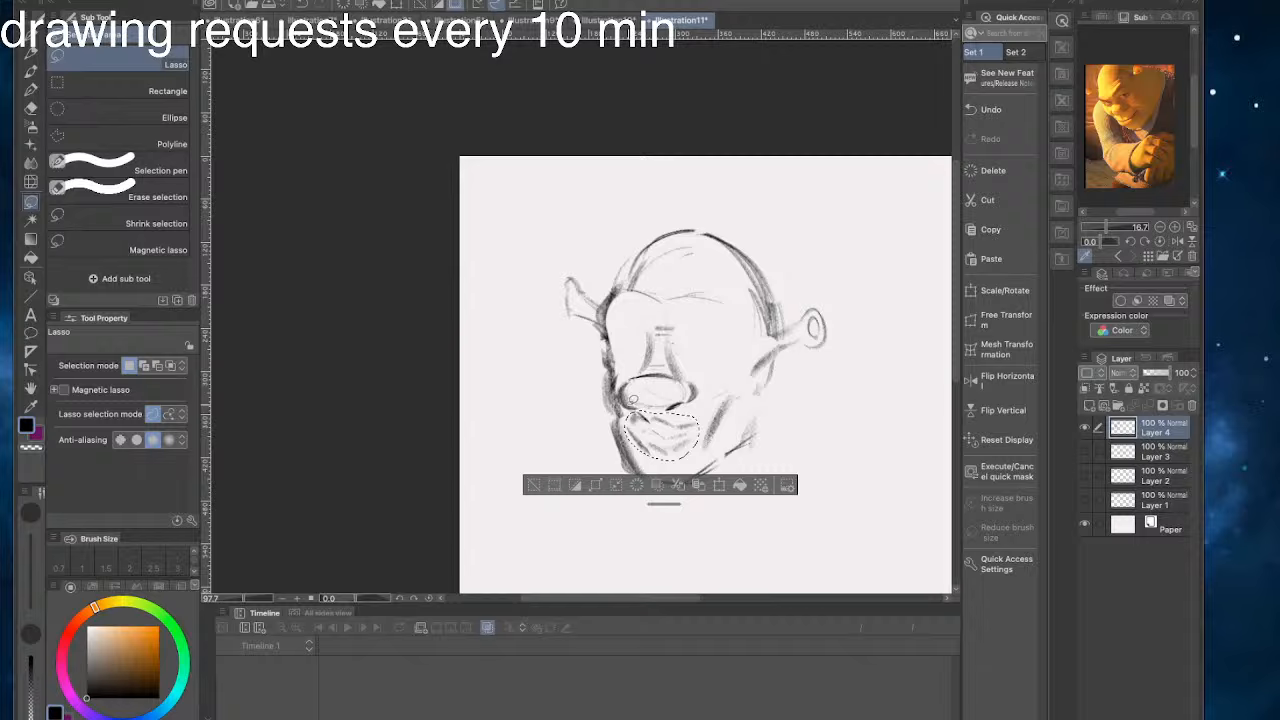
left_click(730, 486)
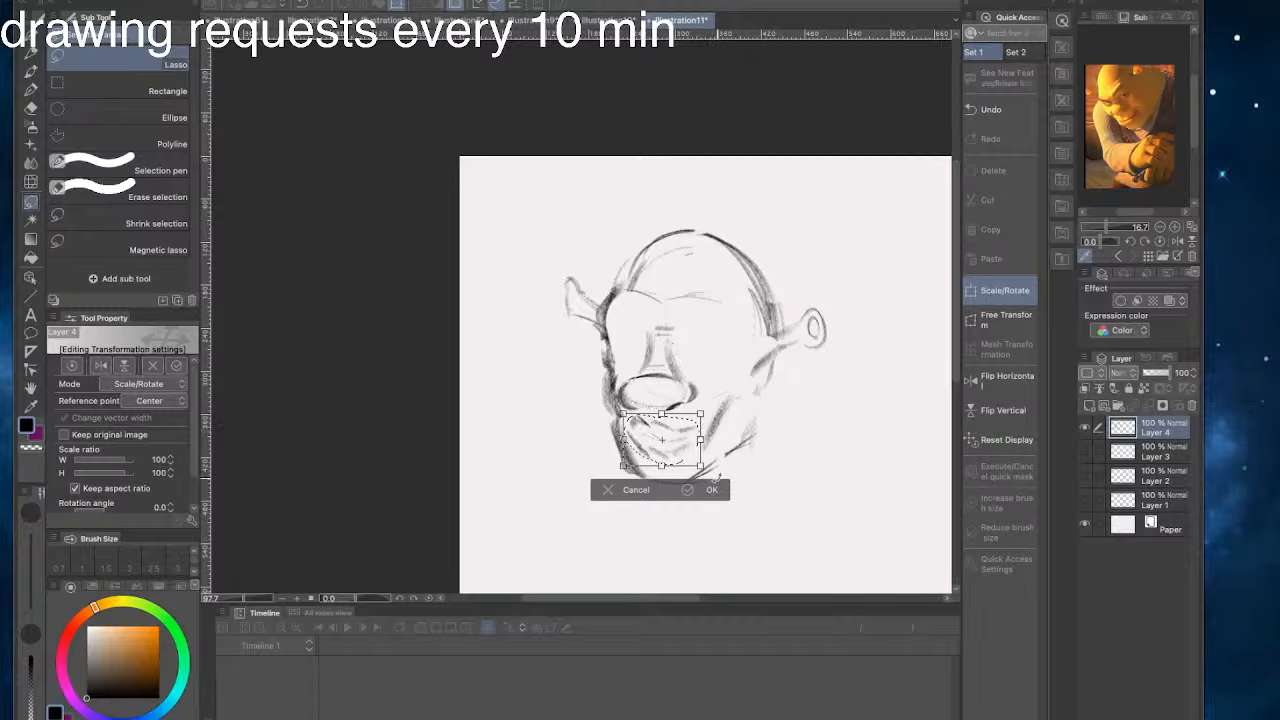
left_click(713, 488)
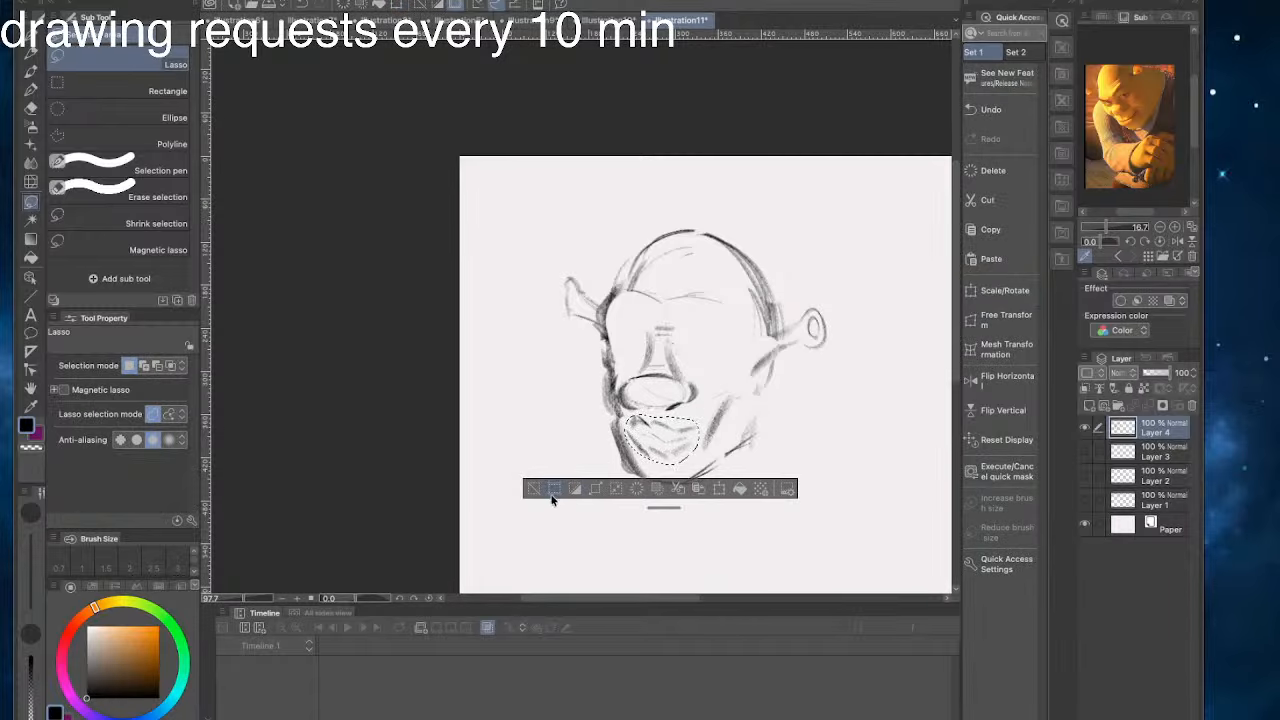
left_click(533, 489)
- Sketch dark, angled eyebrows with the Pencil - Tilt brush, touching up the face lines and undoing stray strokes
left_click(31, 50)
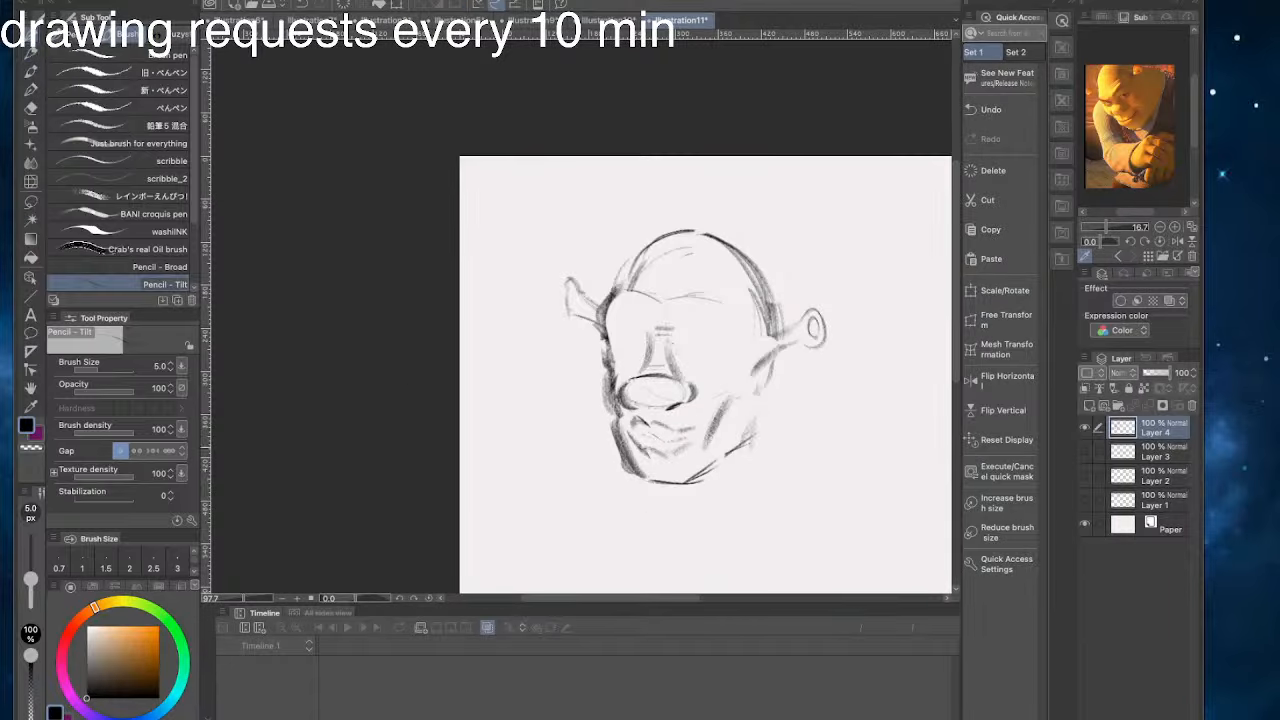
left_click_drag(641, 449, 653, 455)
left_click_drag(713, 366, 734, 376)
left_click_drag(737, 294, 682, 316)
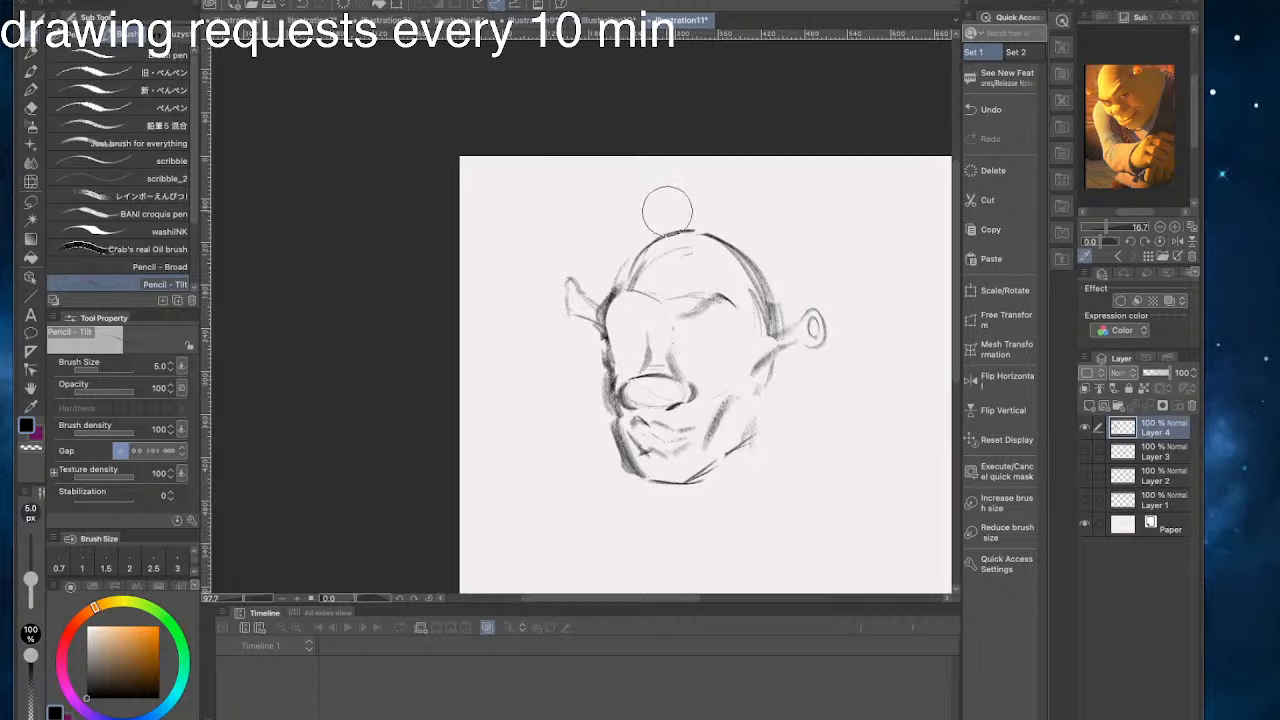
mouse_move(648, 292)
left_mouse_down()
mouse_move(620, 318)
mouse_move(612, 296)
mouse_move(656, 320)
mouse_move(648, 270)
left_mouse_up()
key("ctrl+z")
mouse_move(600, 314)
left_mouse_down()
mouse_move(638, 278)
mouse_move(645, 310)
left_mouse_up()
key("ctrl+z")
key("ctrl+z")
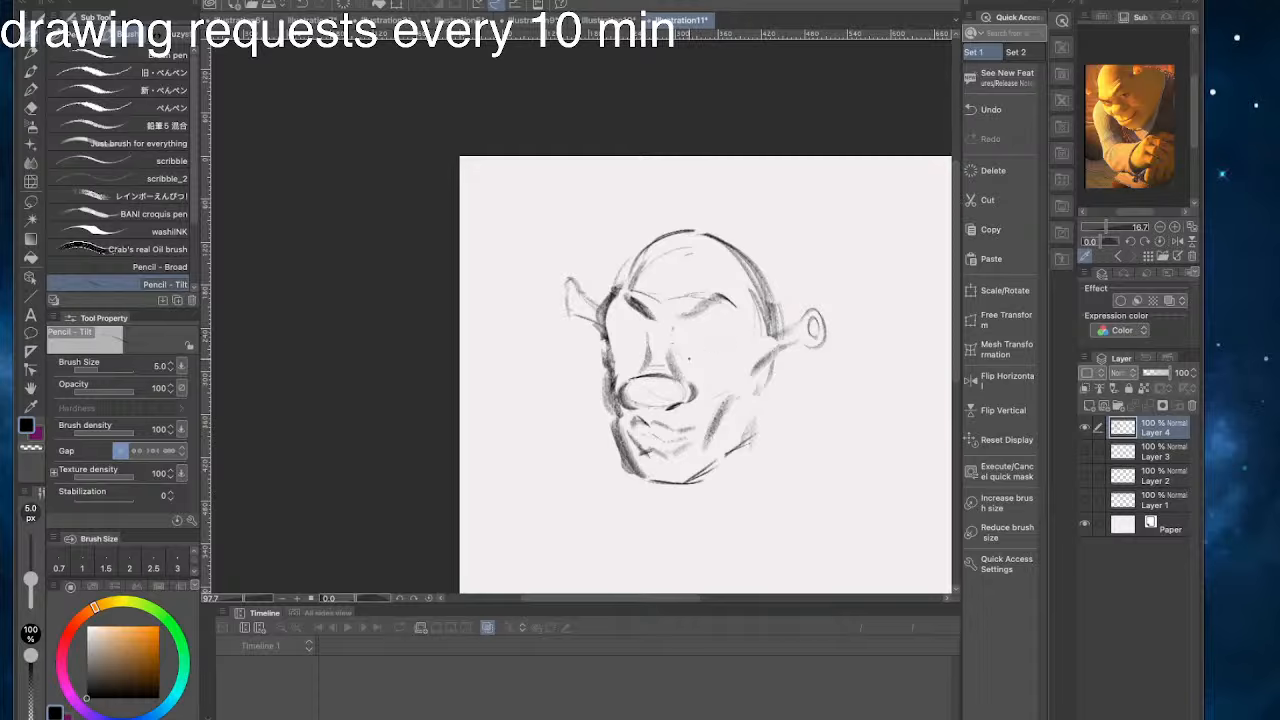
left_click_drag(733, 347, 690, 359)
key("ctrl+z")
key("ctrl+z")
key("ctrl+z")
mouse_move(731, 345)
left_mouse_down()
mouse_move(689, 360)
mouse_move(722, 345)
left_mouse_up()
- Reduce the pencil size to 2.5 and sketch the upper lids of both eyes, undoing stray strokes
key("ctrl+z")
key("ctrl+z")
key("ctrl+z")
key("bracketleft")
key("bracketleft")
key("bracketleft")
key("ctrl+z")
key("ctrl+z")
key("ctrl+z")
left_click_drag(688, 350, 732, 346)
key("ctrl+z")
left_click_drag(647, 349, 612, 347)
mouse_move(690, 350)
left_mouse_down()
mouse_move(728, 345)
mouse_move(680, 350)
left_mouse_up()
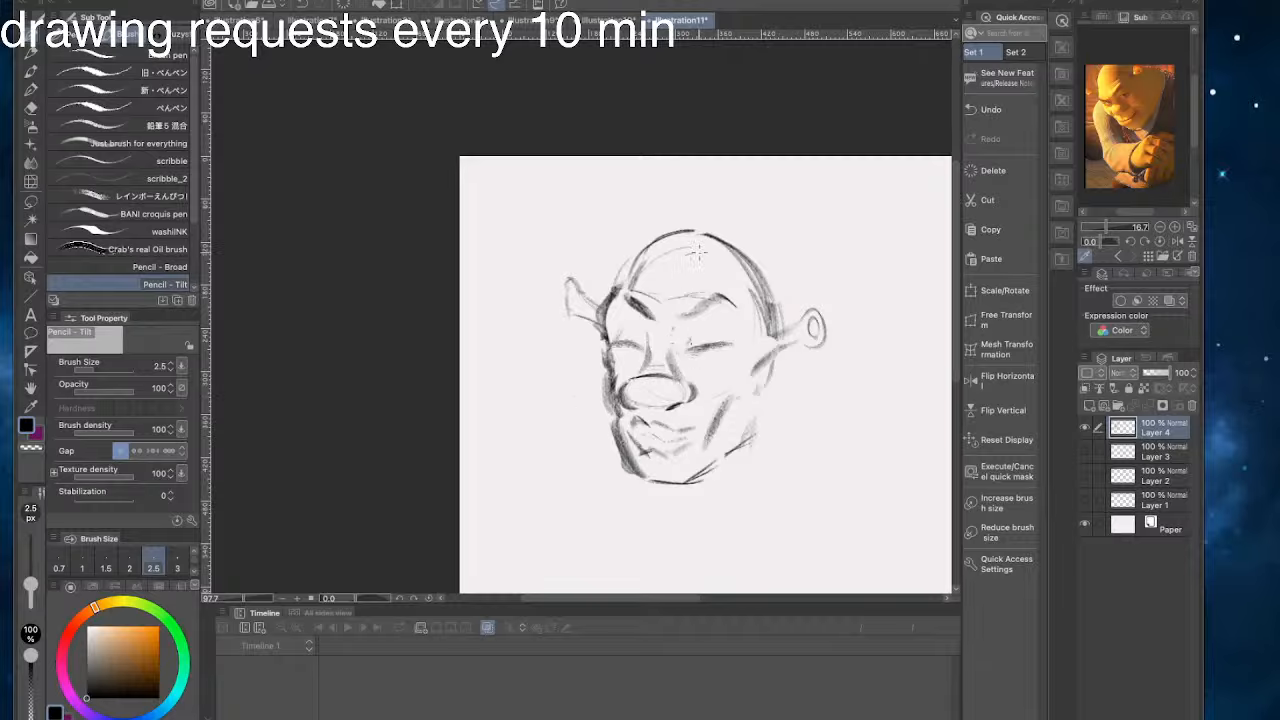
- Draw and shade the irises of both eyes beneath the lids and darken the lid lines
key("ctrl+z")
mouse_move(724, 356)
left_mouse_down()
mouse_move(692, 360)
mouse_move(716, 361)
left_mouse_up()
mouse_move(633, 364)
left_mouse_down()
mouse_move(616, 352)
mouse_move(640, 350)
mouse_move(632, 360)
mouse_move(653, 343)
mouse_move(728, 360)
mouse_move(712, 358)
left_mouse_up()
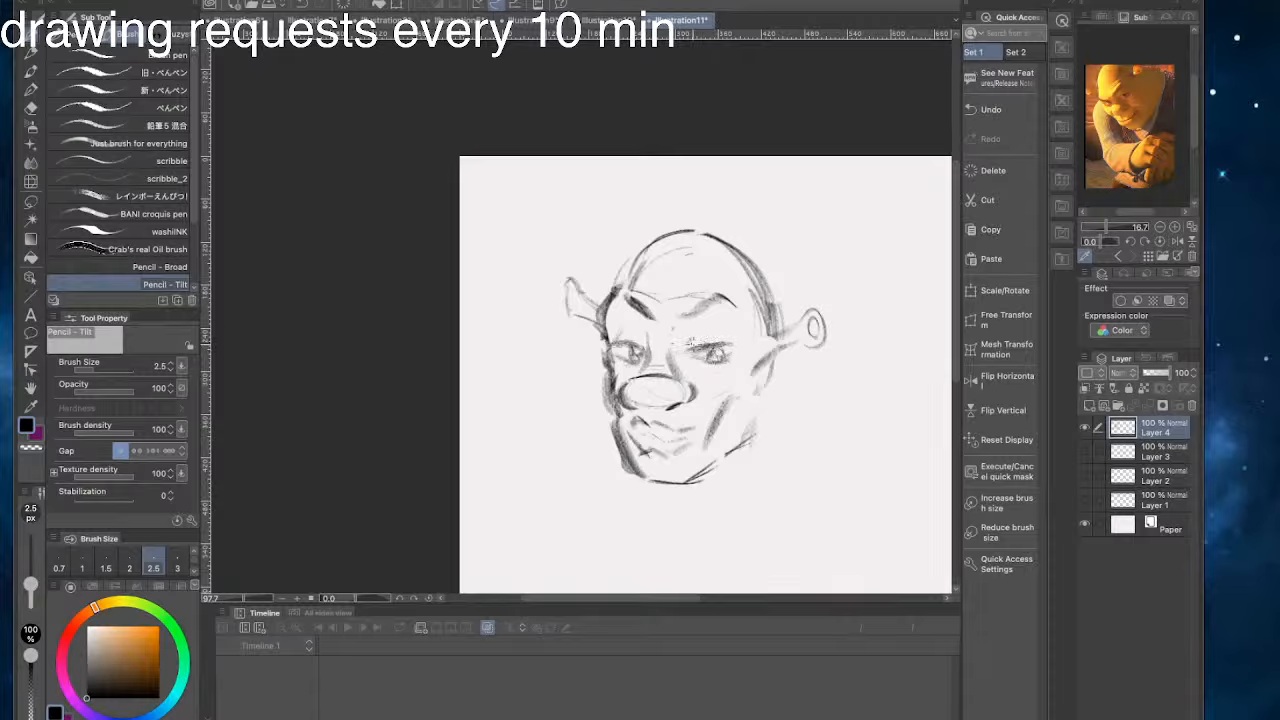
left_click_drag(630, 344, 616, 339)
- Hide Layer 4 with the finished head sketch and add a new raster layer for a blank canvas
left_click(1085, 427)
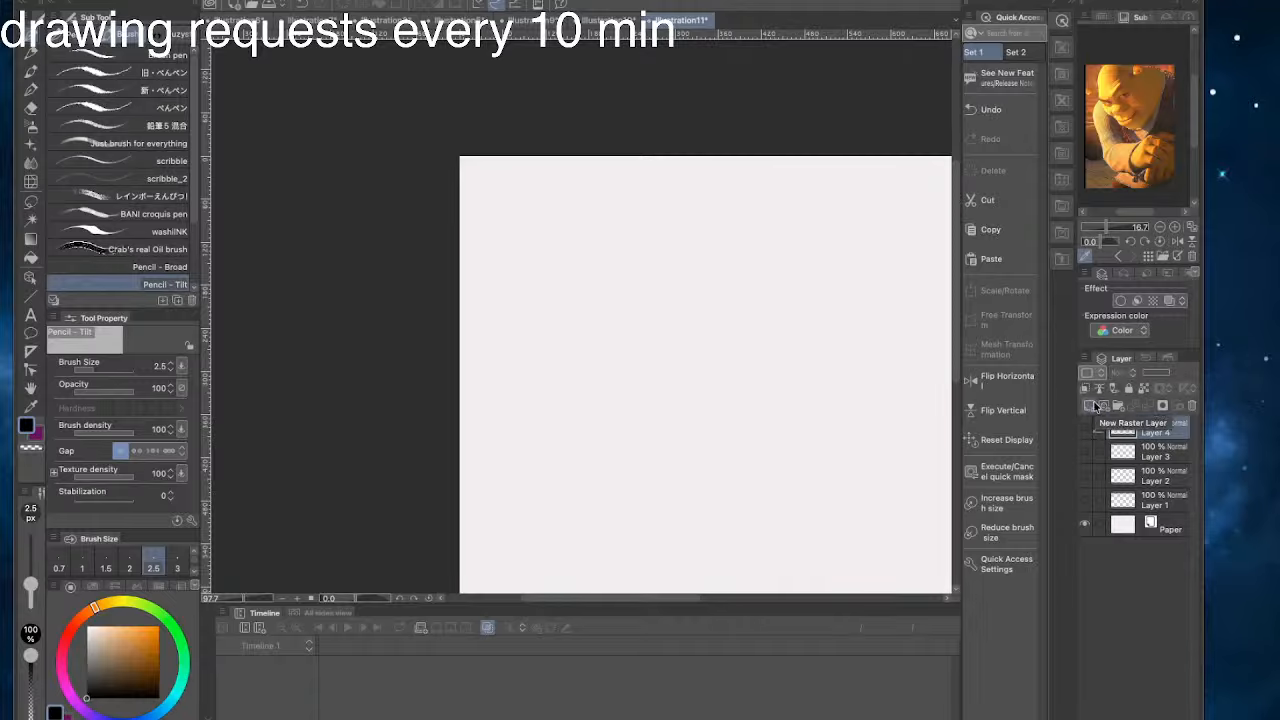
left_click(1092, 405)
scroll(623, 409, "down", 3)
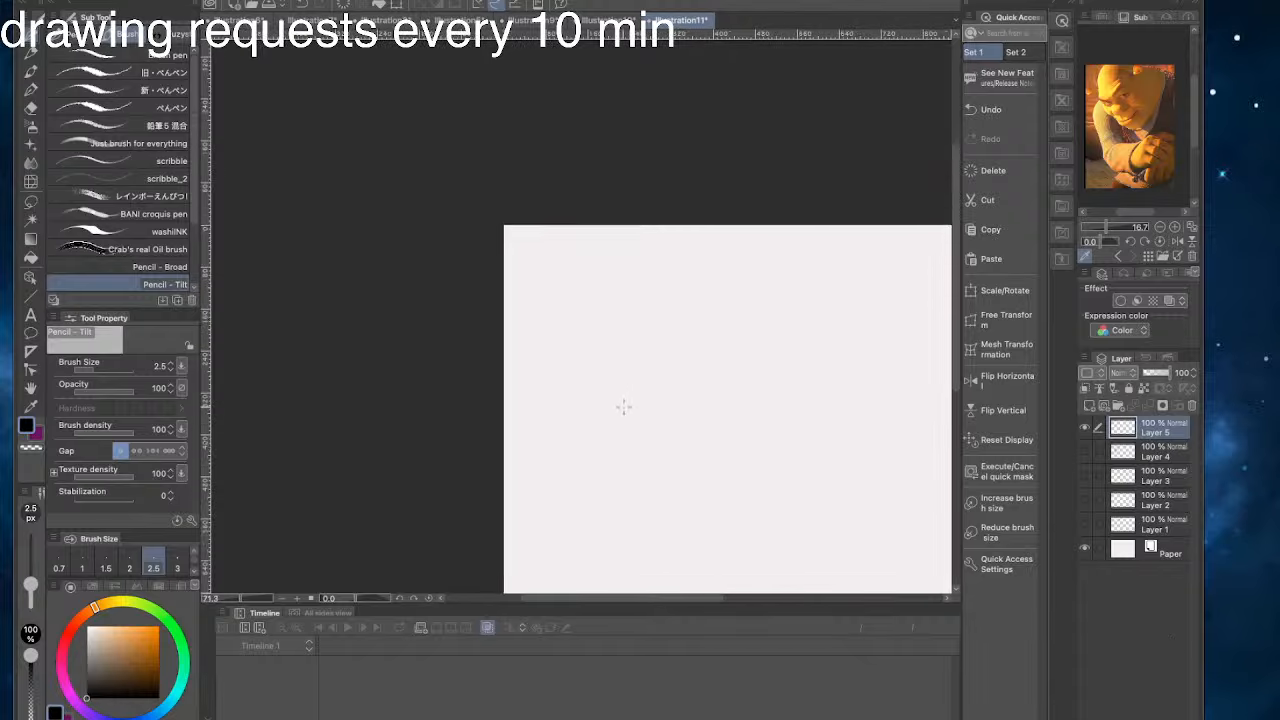
mouse_move(700, 386)
left_mouse_down()
mouse_move(554, 300)
mouse_move(465, 315)
left_mouse_up()
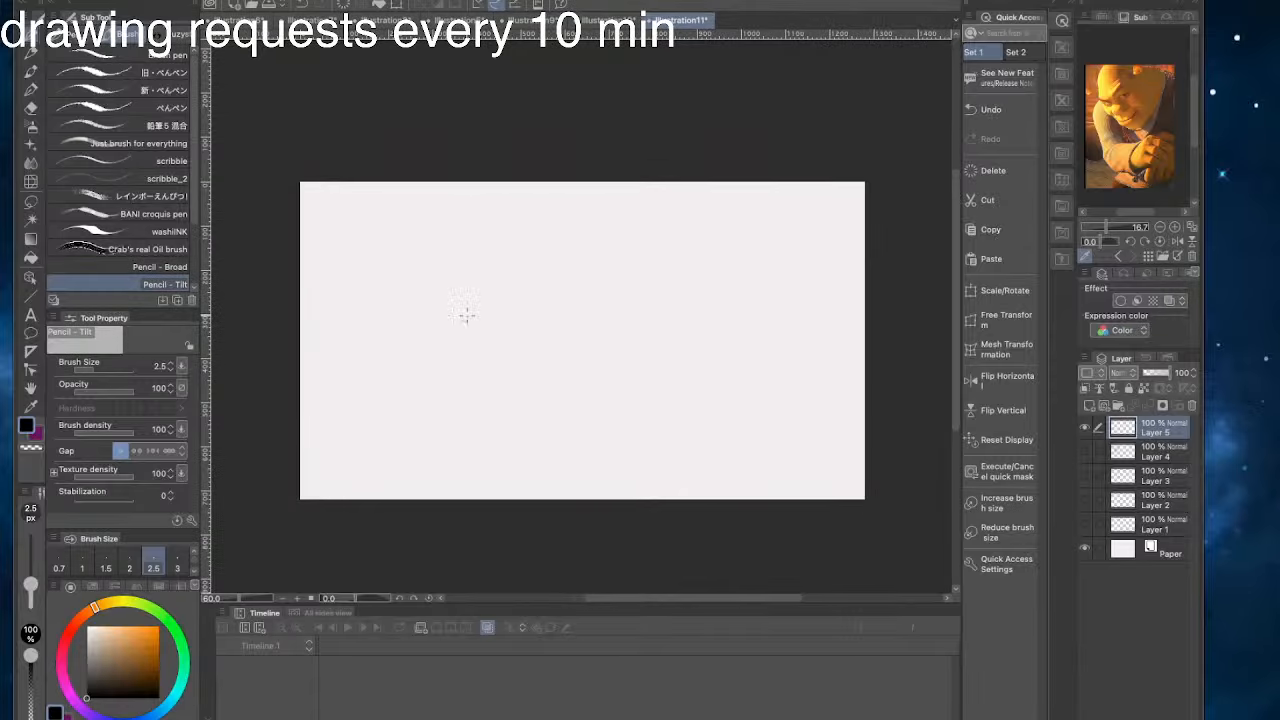
scroll(507, 327, "up", 1)
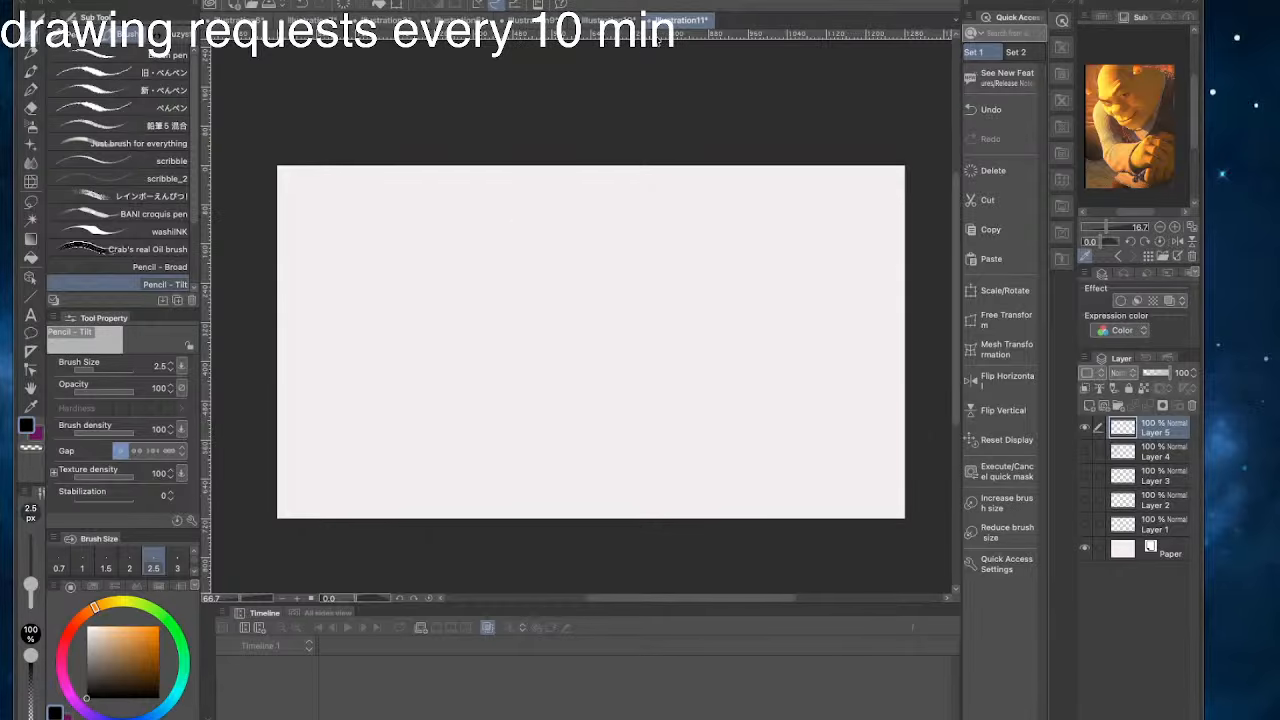
- Check frame 48 of the animation, and in the outfit sketch document show 18 Copy and hide Layer 3, Layer 2 and Layer 1 Copy
left_click(611, 20)
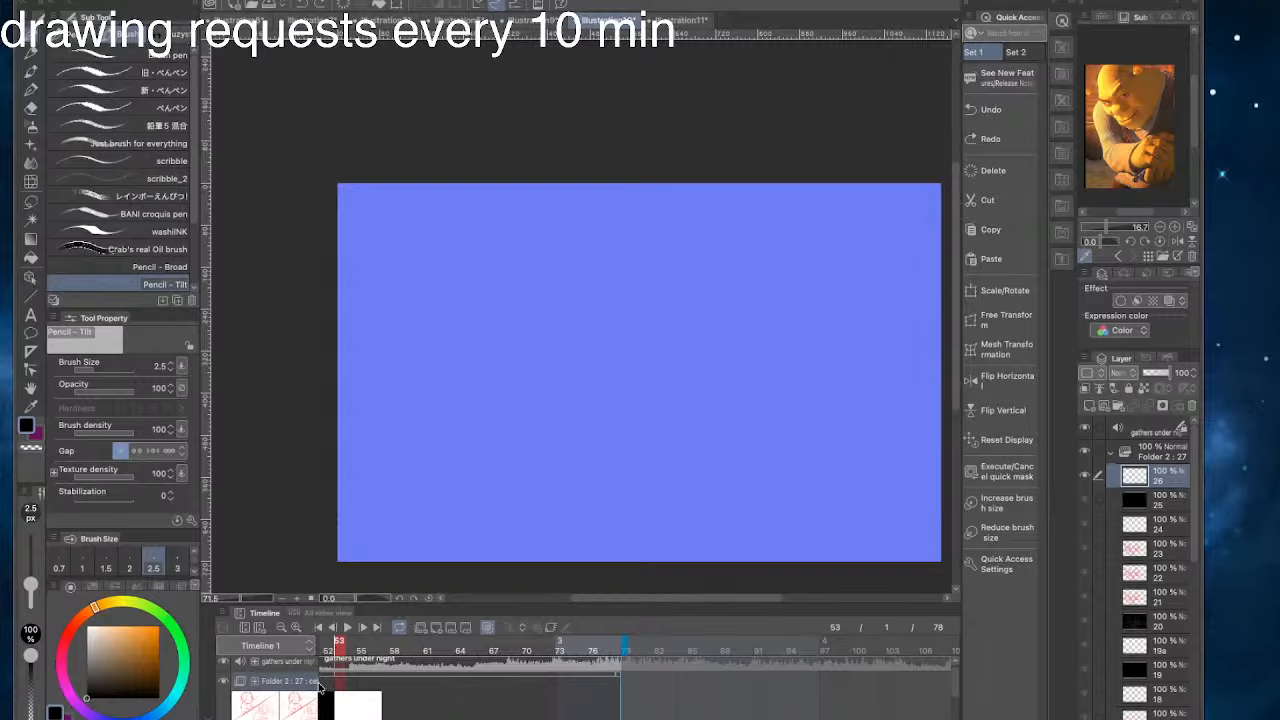
mouse_move(340, 646)
left_mouse_down()
mouse_move(302, 650)
mouse_move(300, 664)
mouse_move(402, 690)
left_mouse_up()
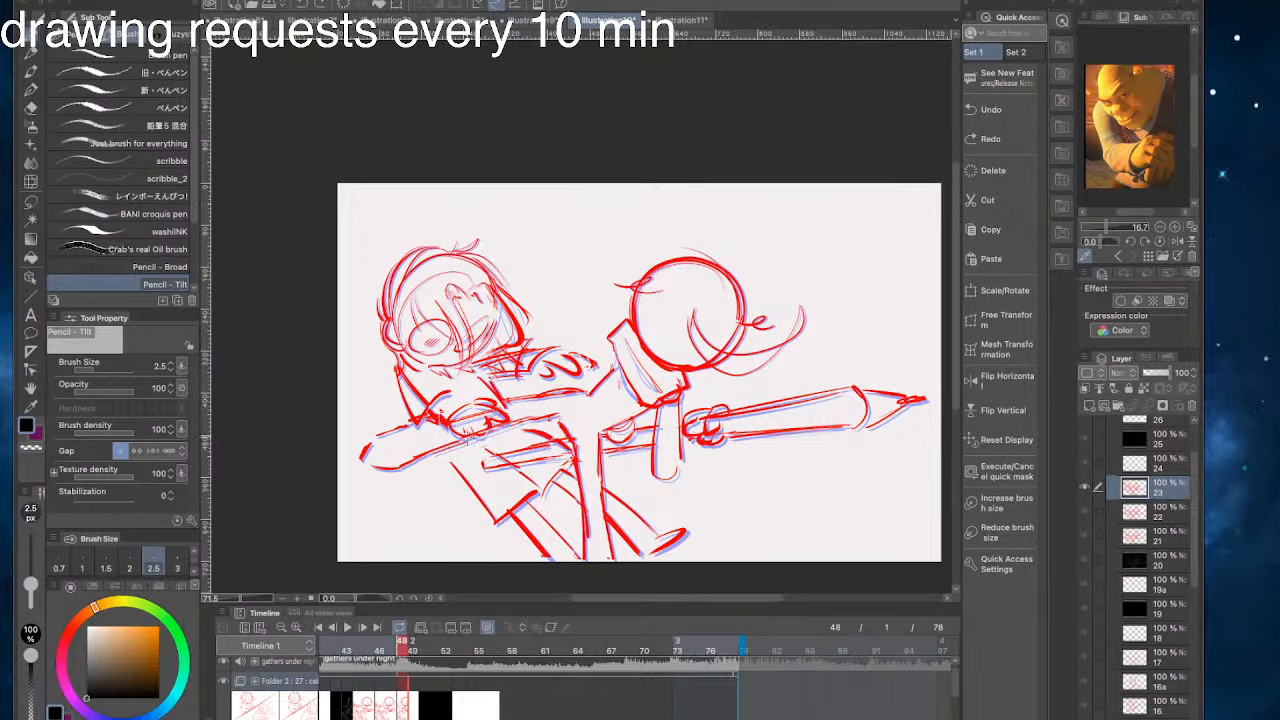
left_click(525, 20)
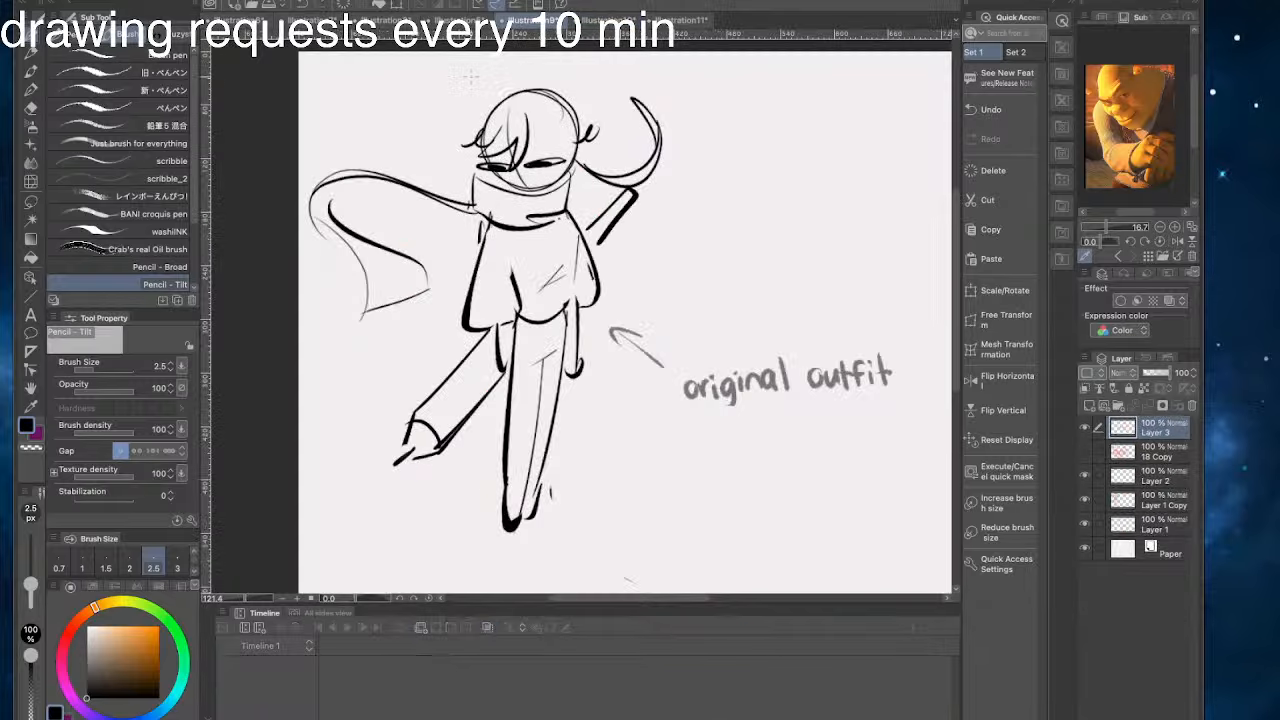
scroll(900, 425, "down", 3)
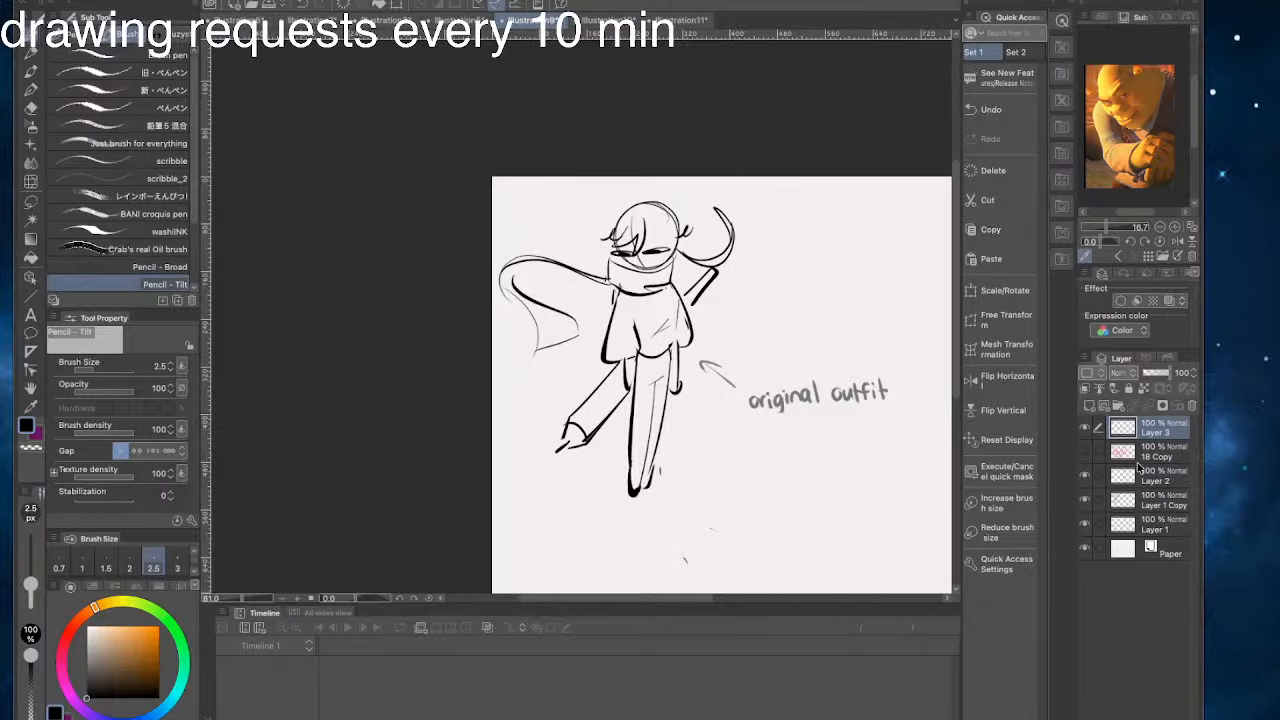
left_click(1085, 430)
left_click(1085, 452)
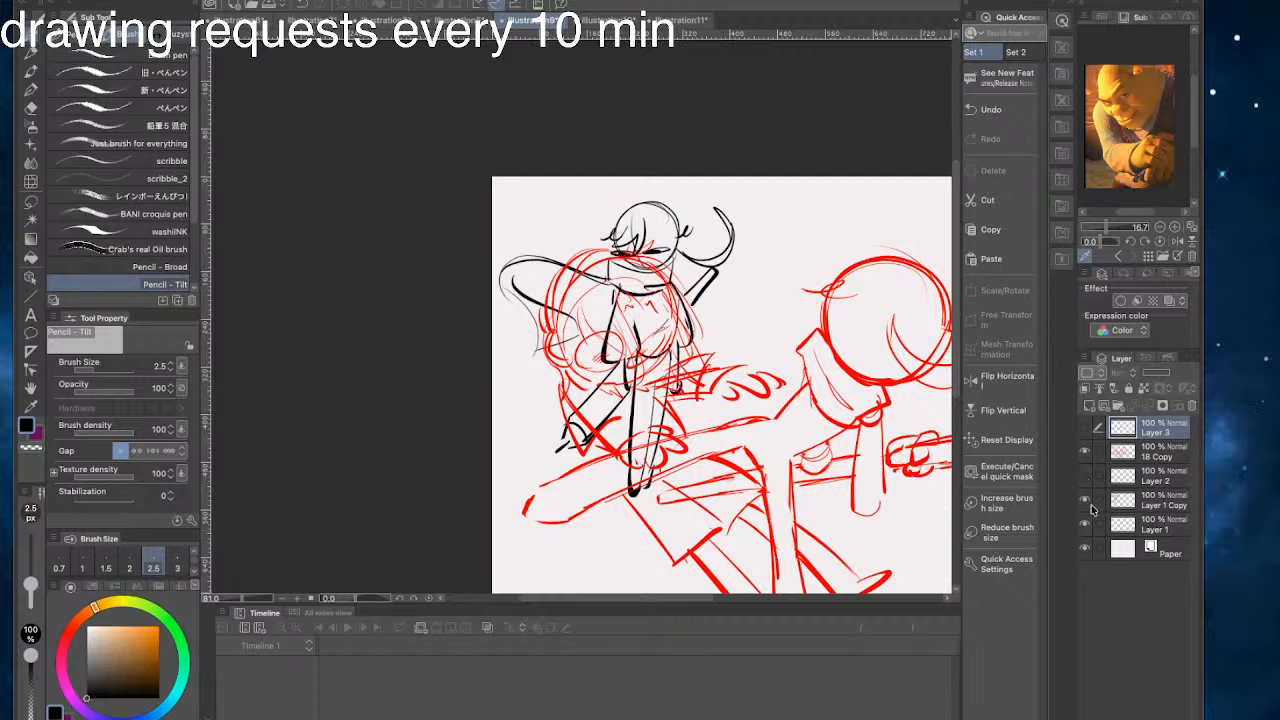
left_click(1086, 500)
scroll(638, 379, "down", 3)
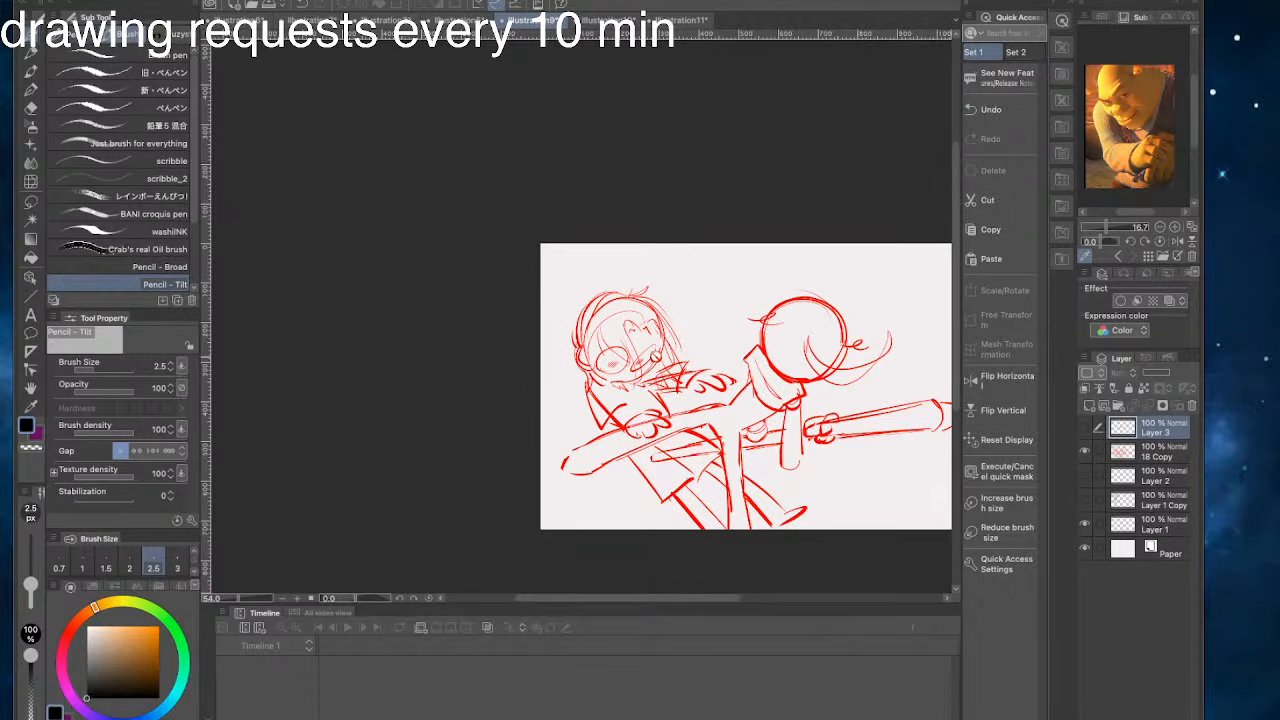
- Return to the storyboard animation and add a new animation cel at frame 54
left_click(678, 20)
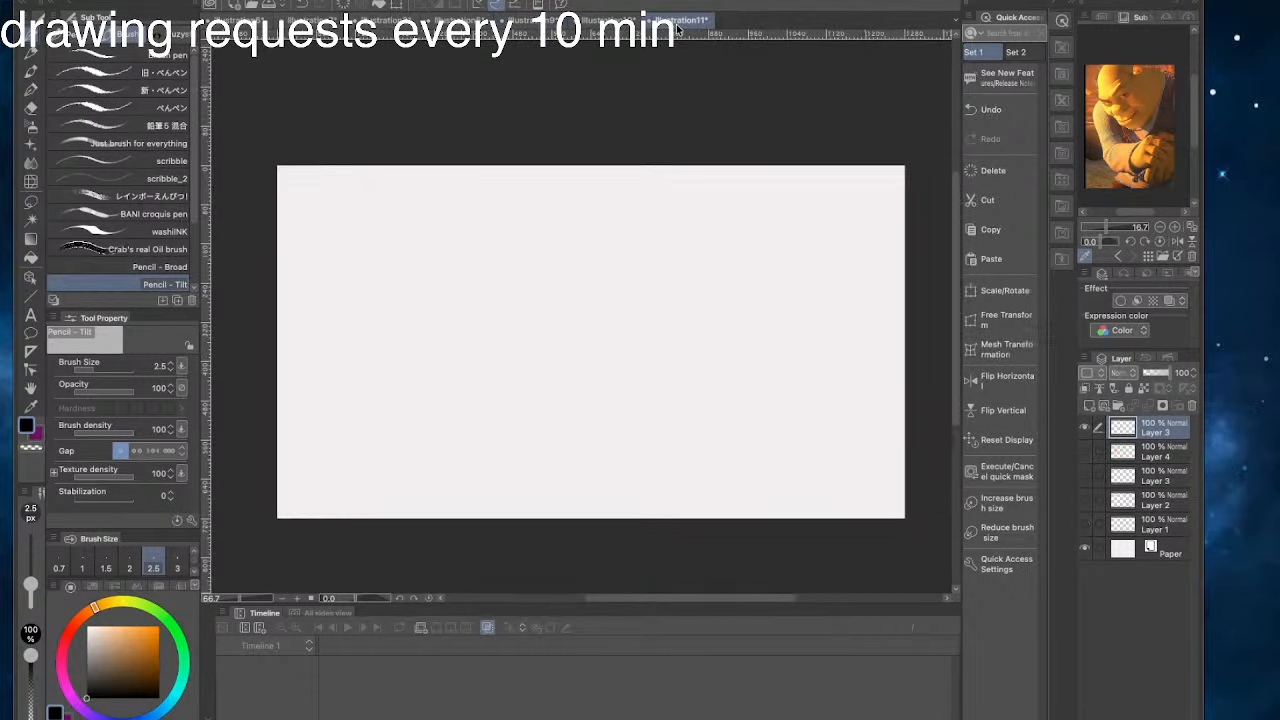
left_click(610, 19)
left_click(404, 640)
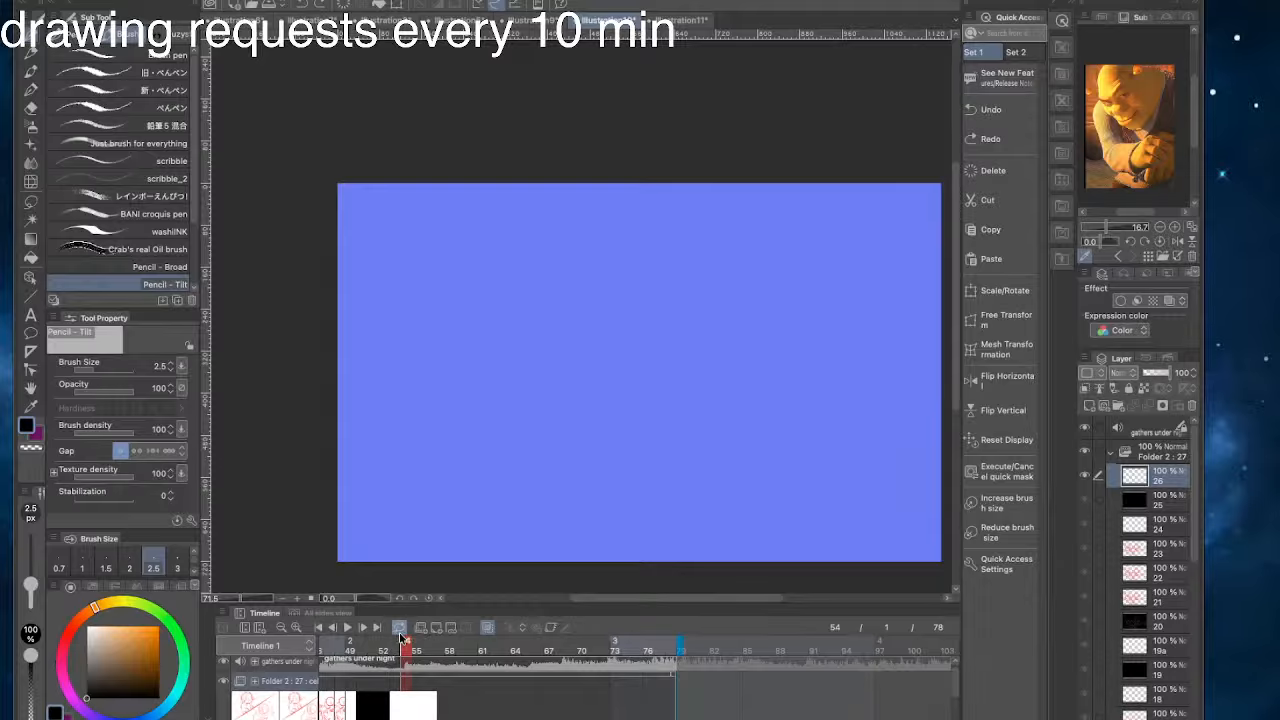
left_click(436, 629)
key("super+v")
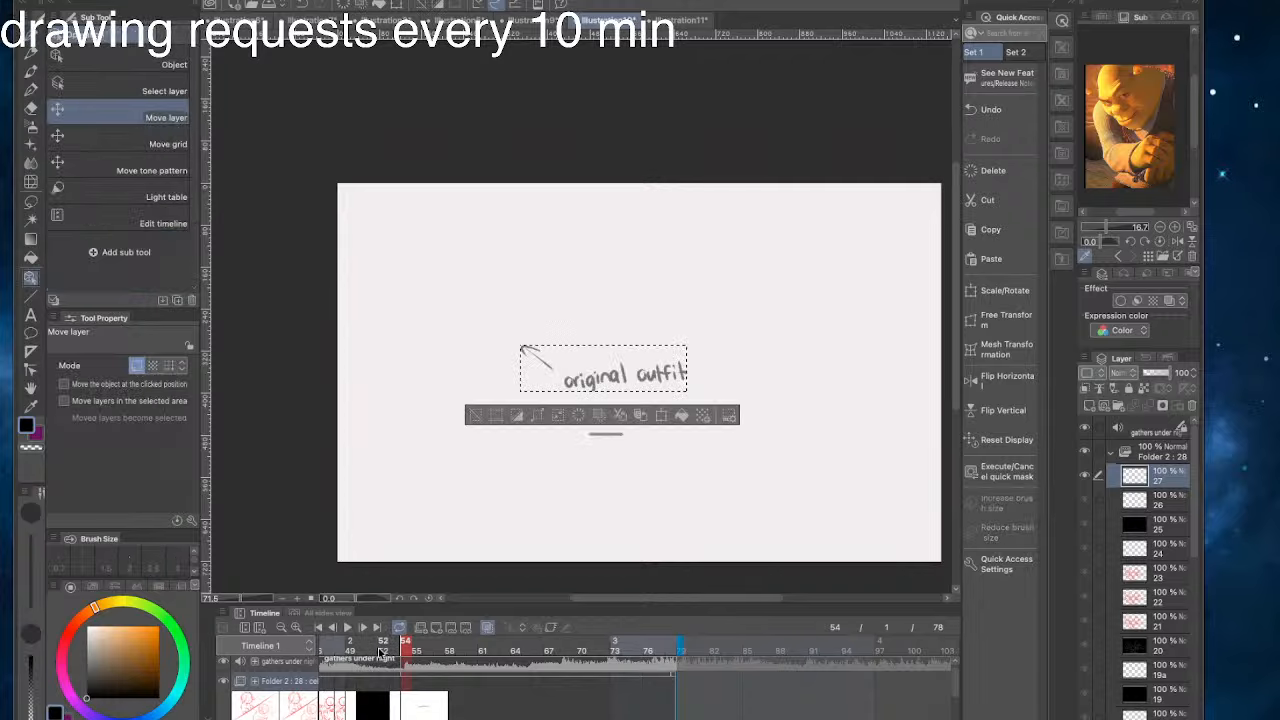
key("super+z")
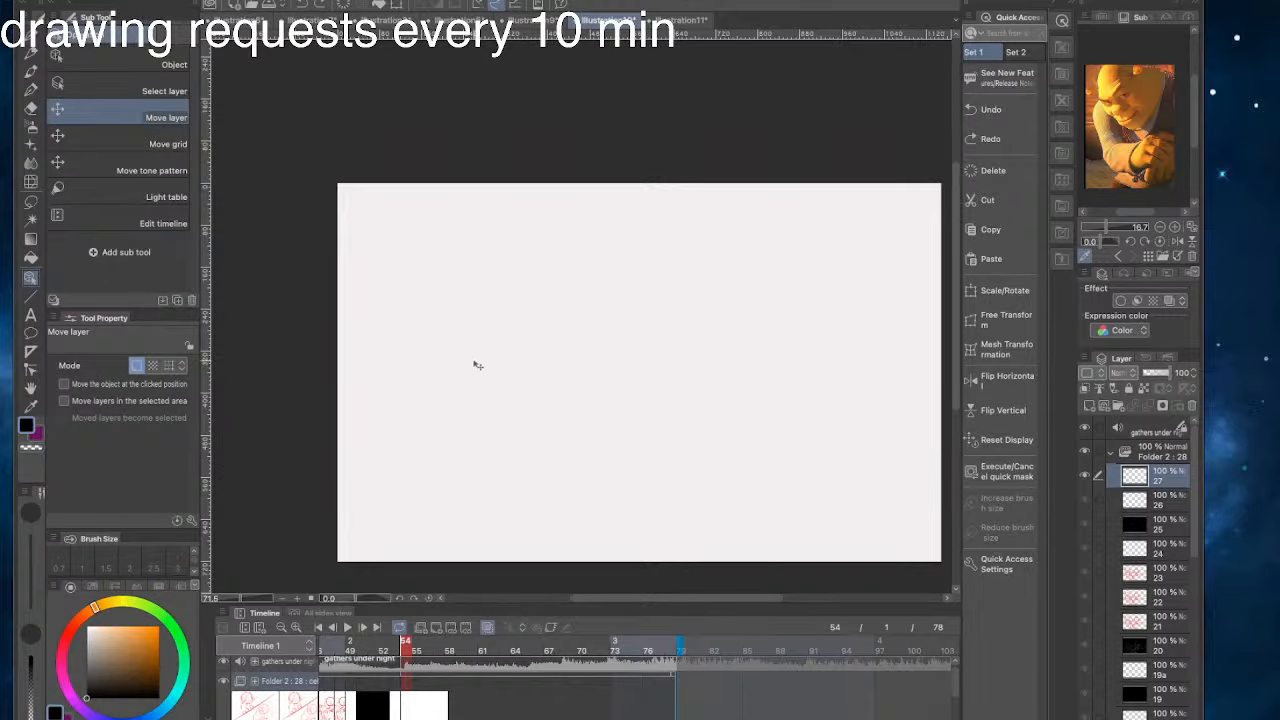
left_click(31, 38)
- Copy the 18 Copy layer from the outfit sketch document, paste it onto cel 27 of the animation, and deselect
left_click(534, 17)
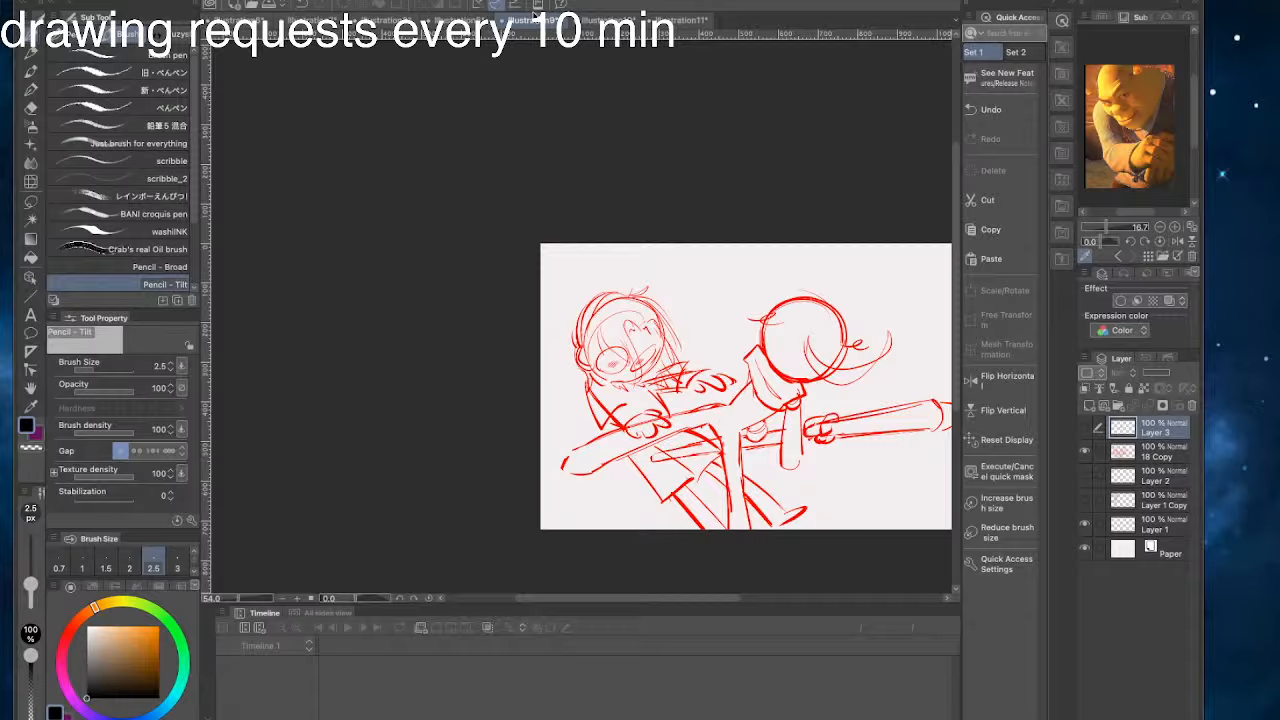
left_click(1106, 454)
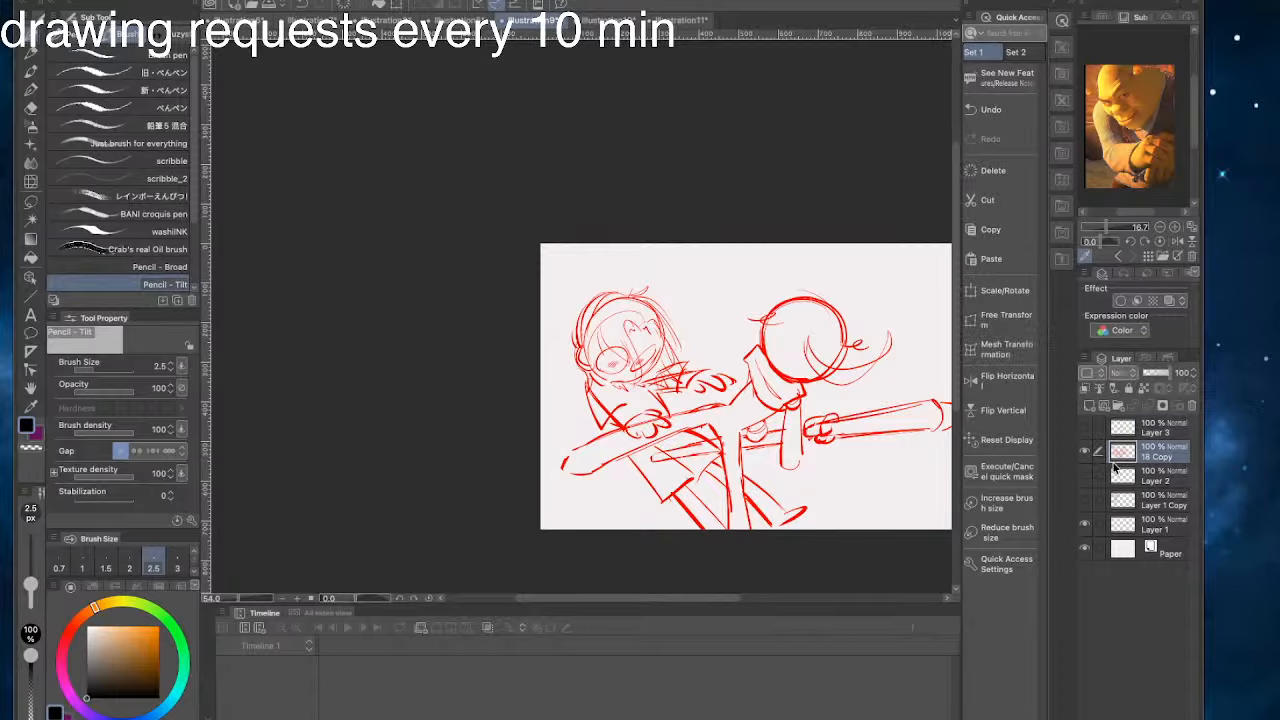
left_click(600, 20)
key("super+v")
left_click_drag(677, 550, 636, 523)
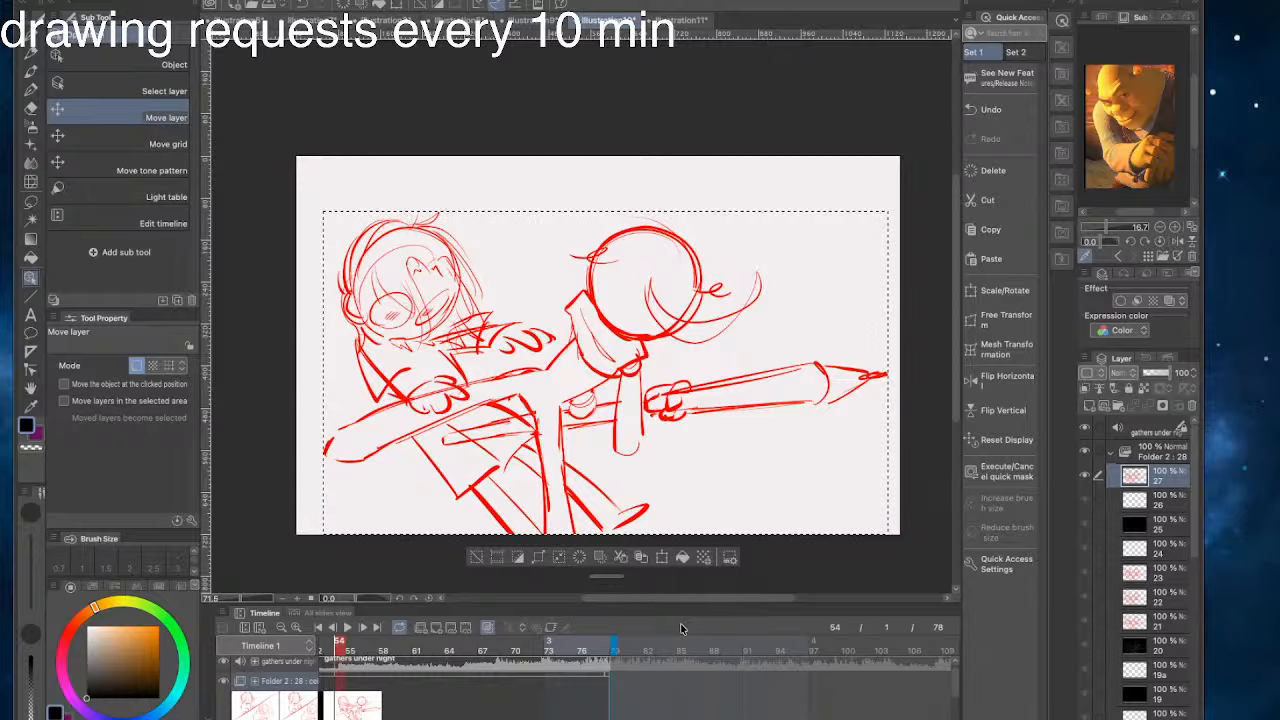
left_click(474, 560)
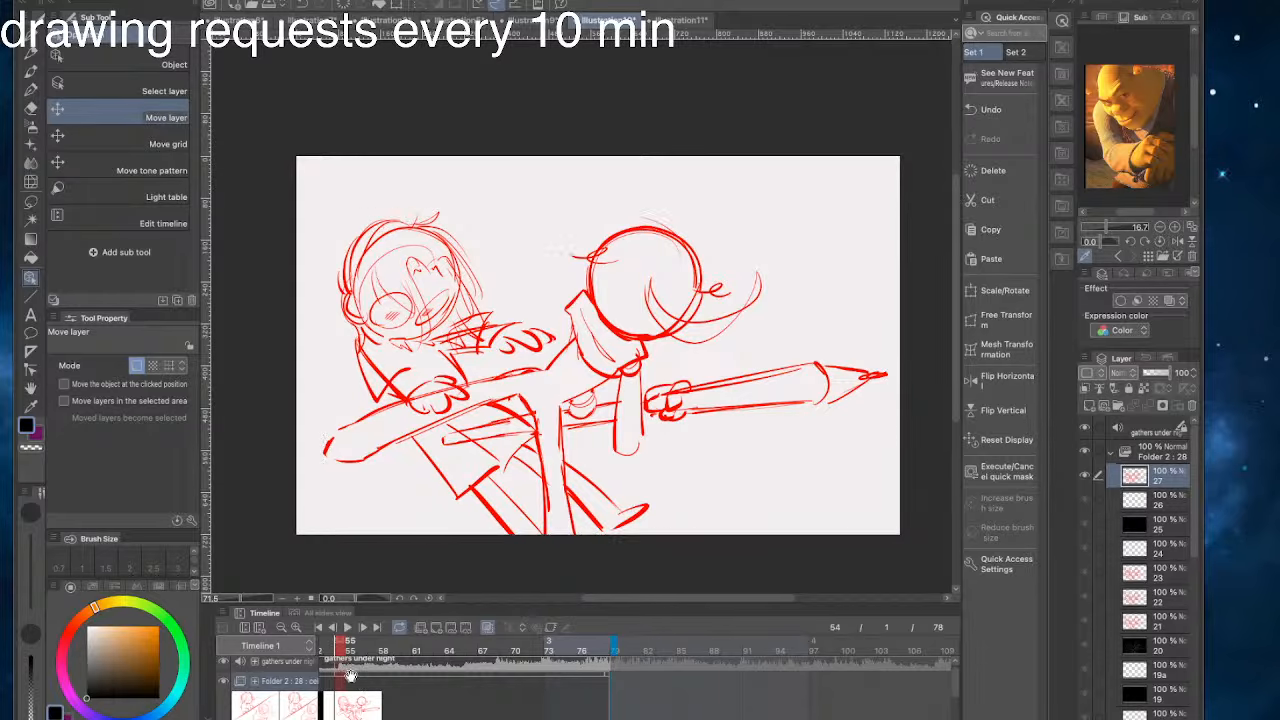
- Move the playhead to frame 55 and delete both reference images from the sub view
mouse_move(341, 648)
left_mouse_down()
mouse_move(279, 662)
mouse_move(424, 664)
left_mouse_up()
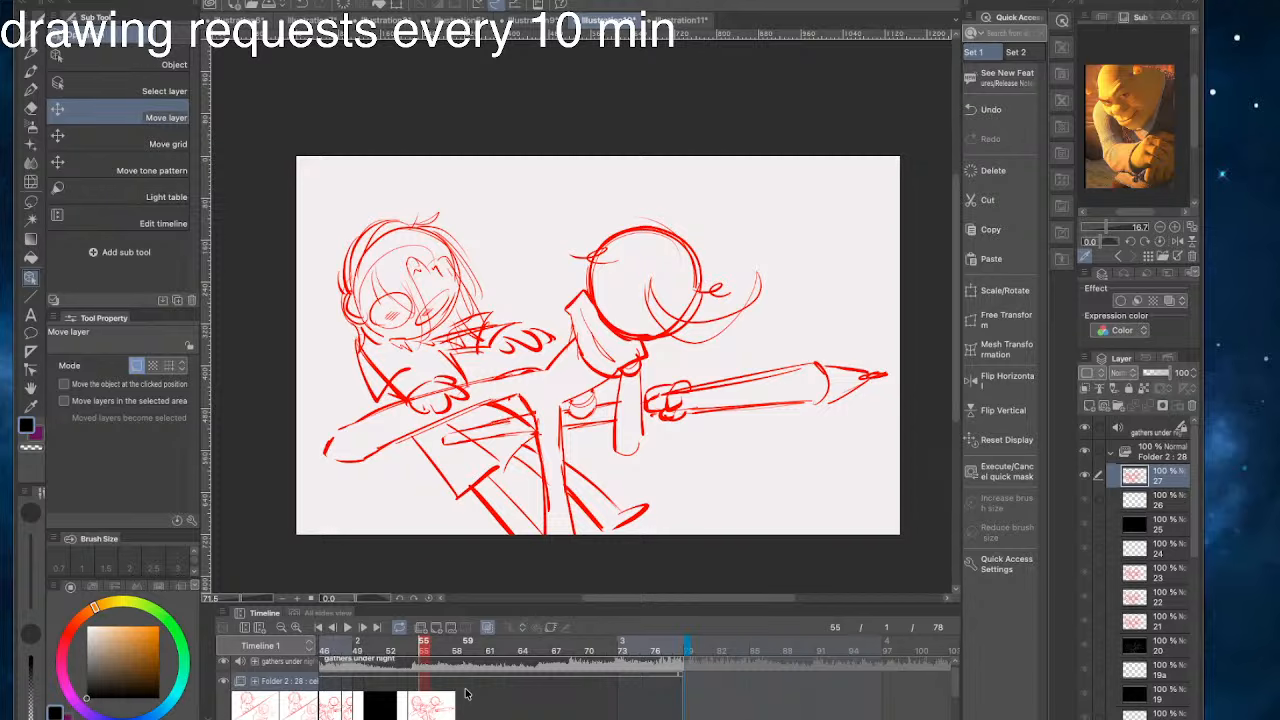
left_click(1192, 258)
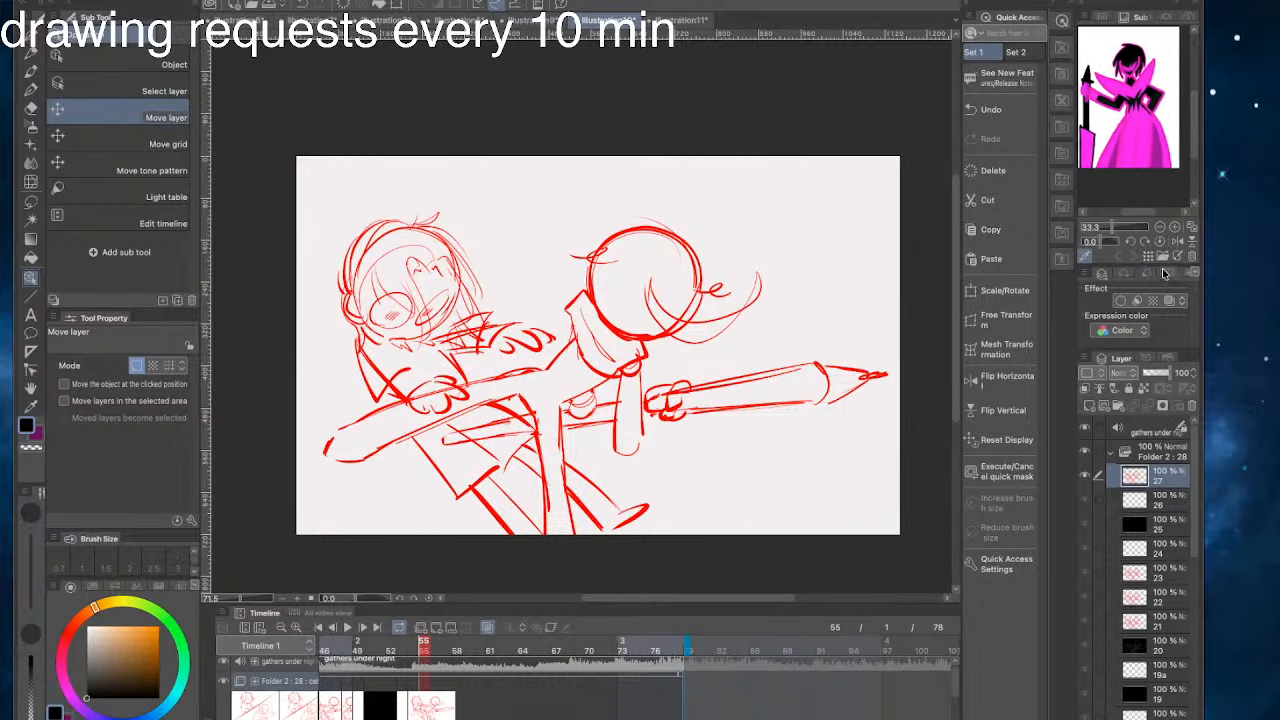
left_click(1192, 258)
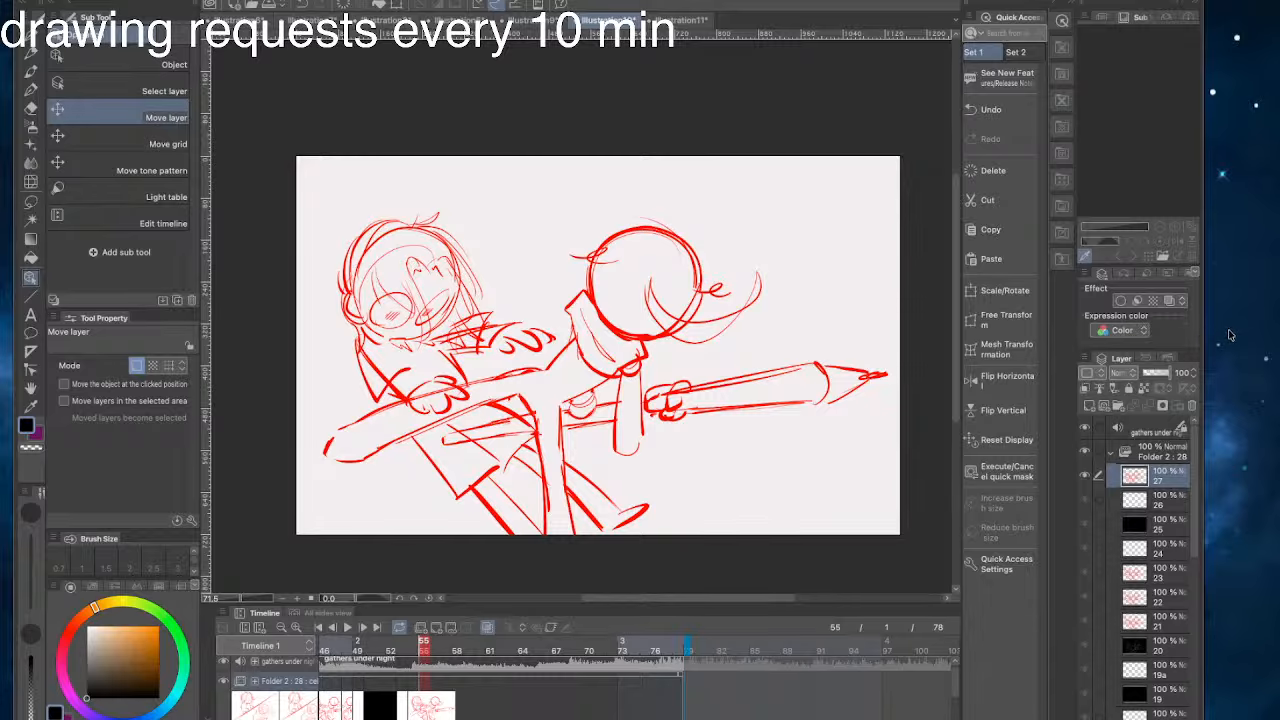
- Widen the program window slightly and add a new cel at frame 55 for drawing over the onion-skinned sketch
left_click_drag(1203, 166, 1230, 163)
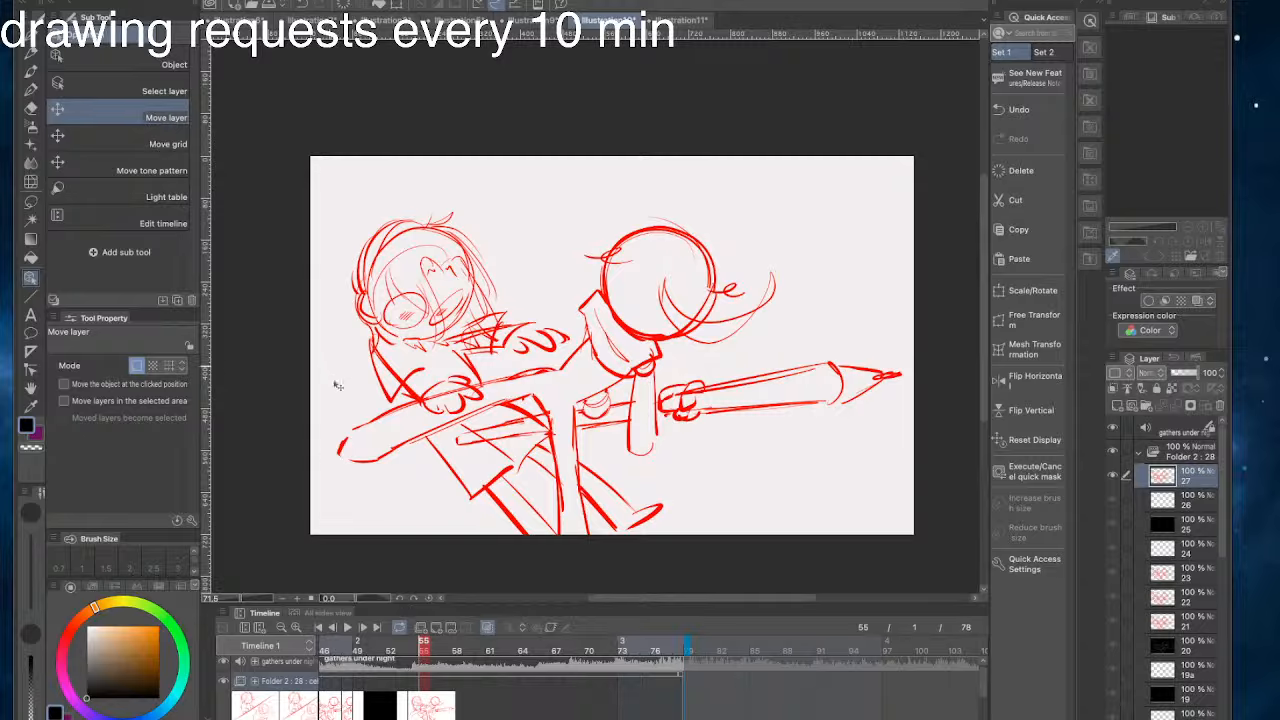
left_click(1119, 406)
key("b")
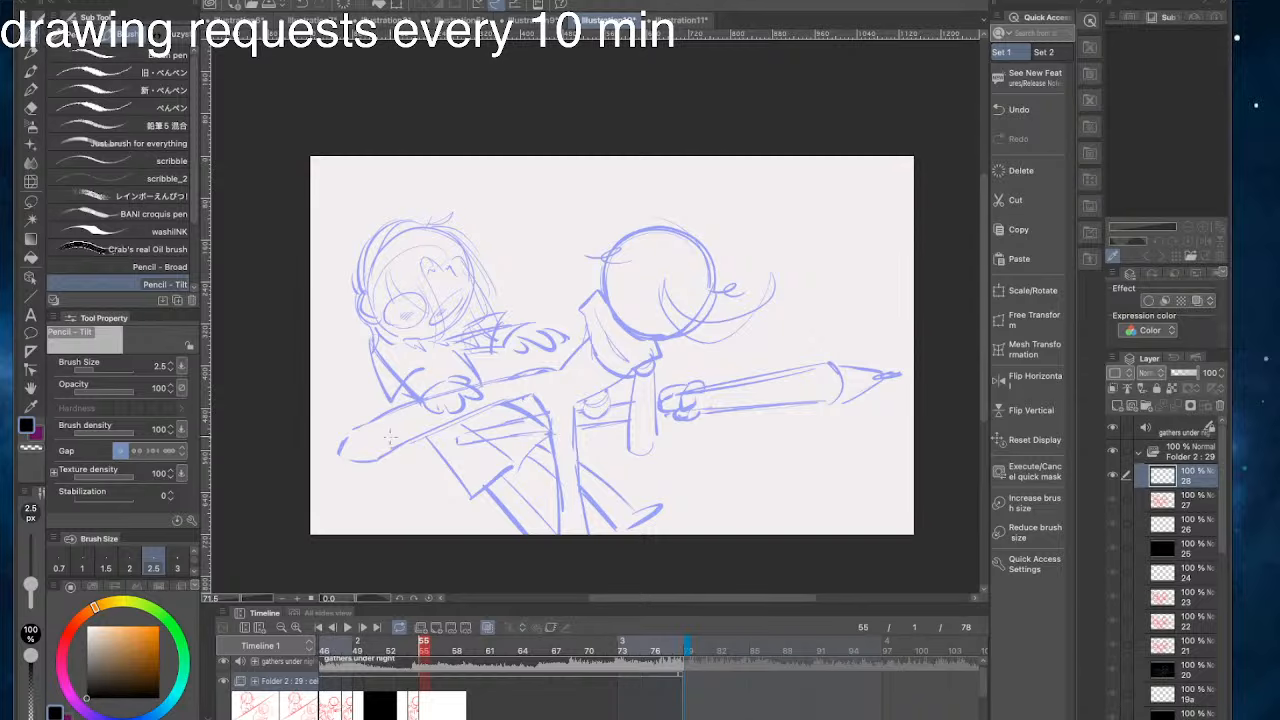
- Set the drawing colour to white, choose the G-pen, and try test strokes around the left character's head
key("x")
key("ctrl+z")
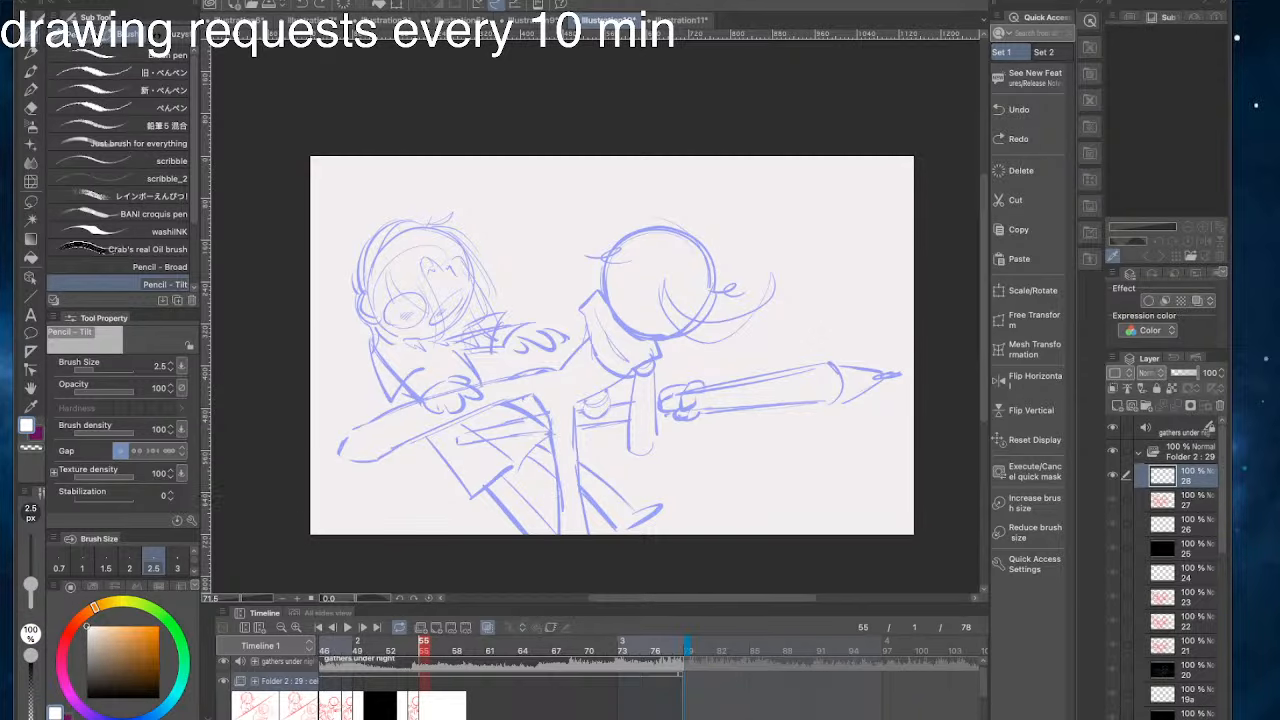
key("p")
mouse_move(468, 240)
left_mouse_down()
mouse_move(470, 275)
mouse_move(427, 398)
left_mouse_up()
key("ctrl+z")
scroll(427, 398, "left", 5)
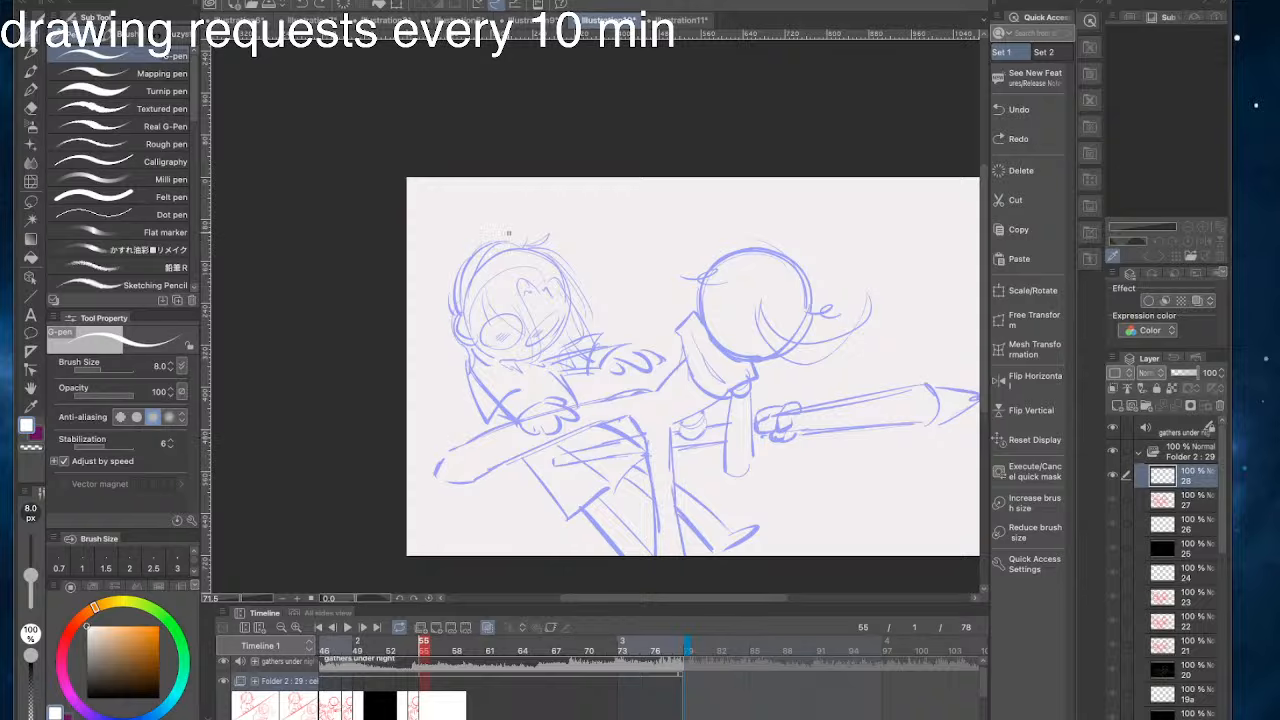
mouse_move(530, 249)
left_mouse_down()
mouse_move(461, 237)
mouse_move(520, 247)
mouse_move(435, 250)
mouse_move(467, 258)
mouse_move(424, 247)
mouse_move(543, 269)
left_mouse_up()
key("ctrl+z")
key("ctrl+z")
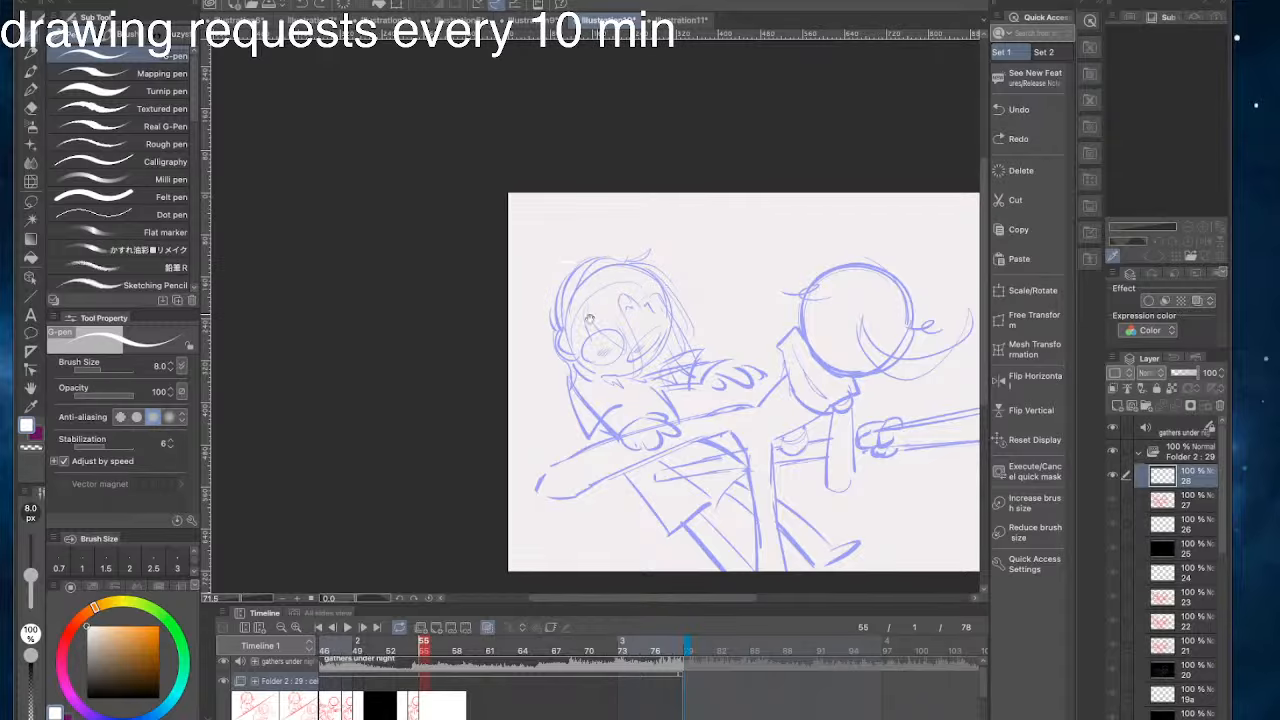
- Hatch short white highlight strokes along the outer contour of the left character's head and back on cel 28
left_click_drag(542, 330, 479, 310)
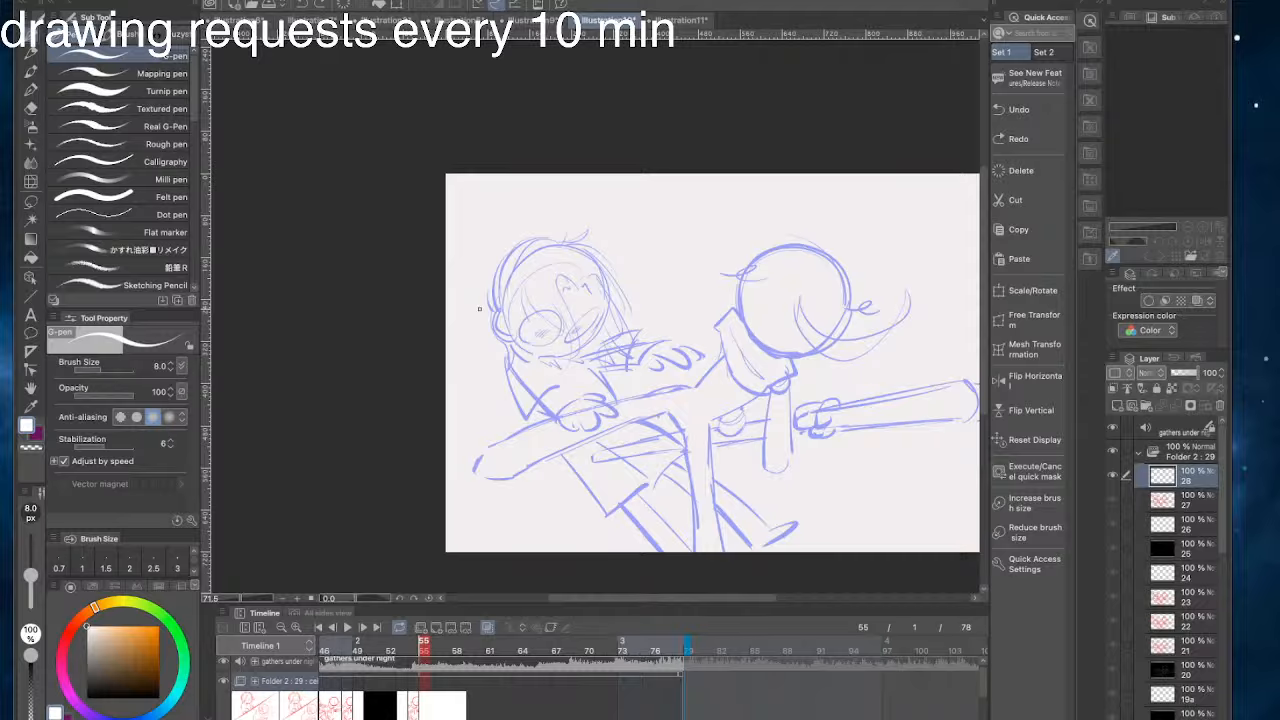
mouse_move(524, 246)
left_mouse_down()
mouse_move(492, 249)
mouse_move(503, 247)
left_mouse_up()
key("ctrl+z")
mouse_move(478, 300)
left_mouse_down()
mouse_move(675, 279)
mouse_move(647, 316)
mouse_move(657, 349)
left_mouse_up()
key("ctrl+z")
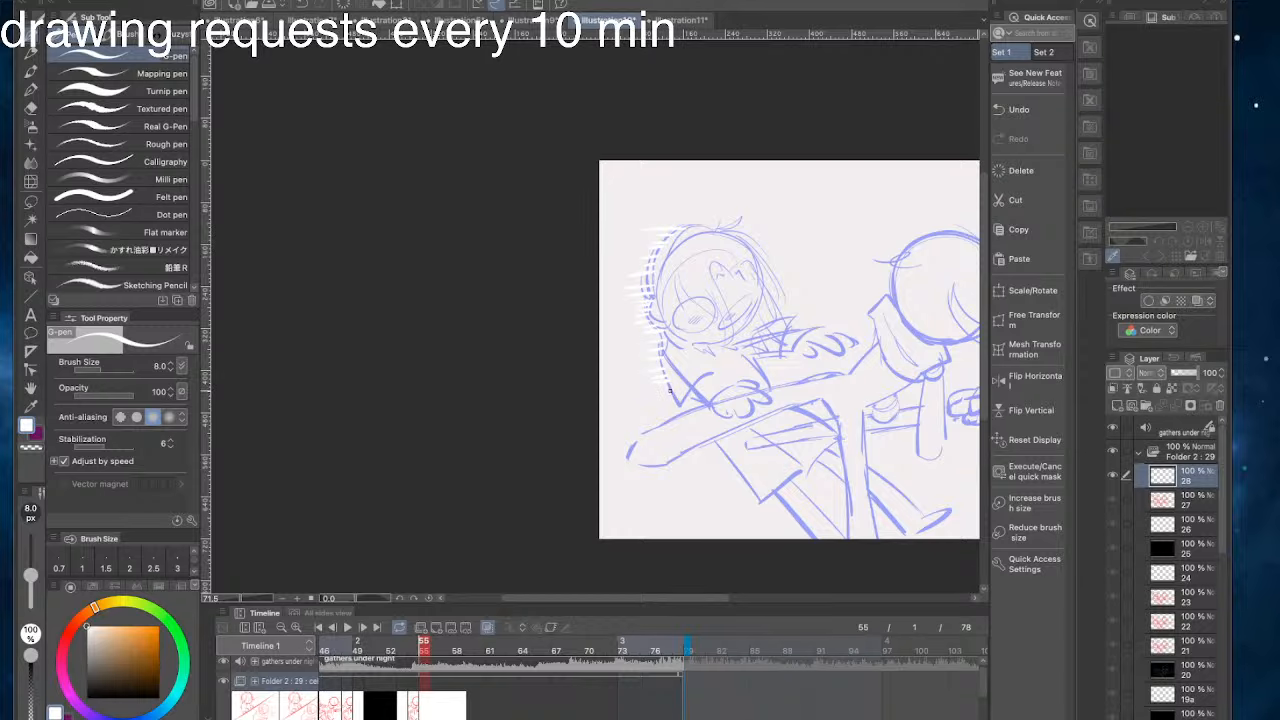
left_click_drag(690, 394, 708, 407)
left_click_drag(684, 212, 706, 285)
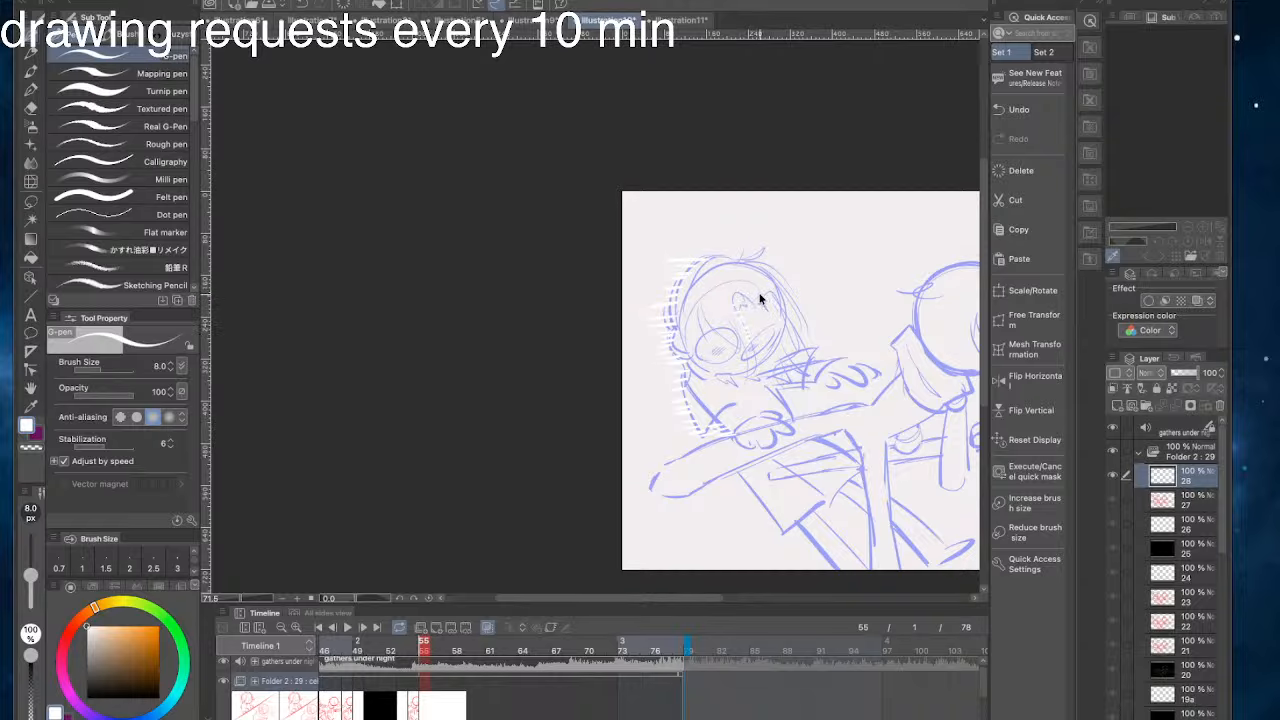
- Undo the strokes on the left character's face and extend the white back hatching toward the hand resting on the bar
key("ctrl+z")
left_click_drag(720, 298, 714, 301)
key("ctrl+z")
left_click_drag(662, 267, 720, 239)
left_click_drag(796, 325, 827, 310)
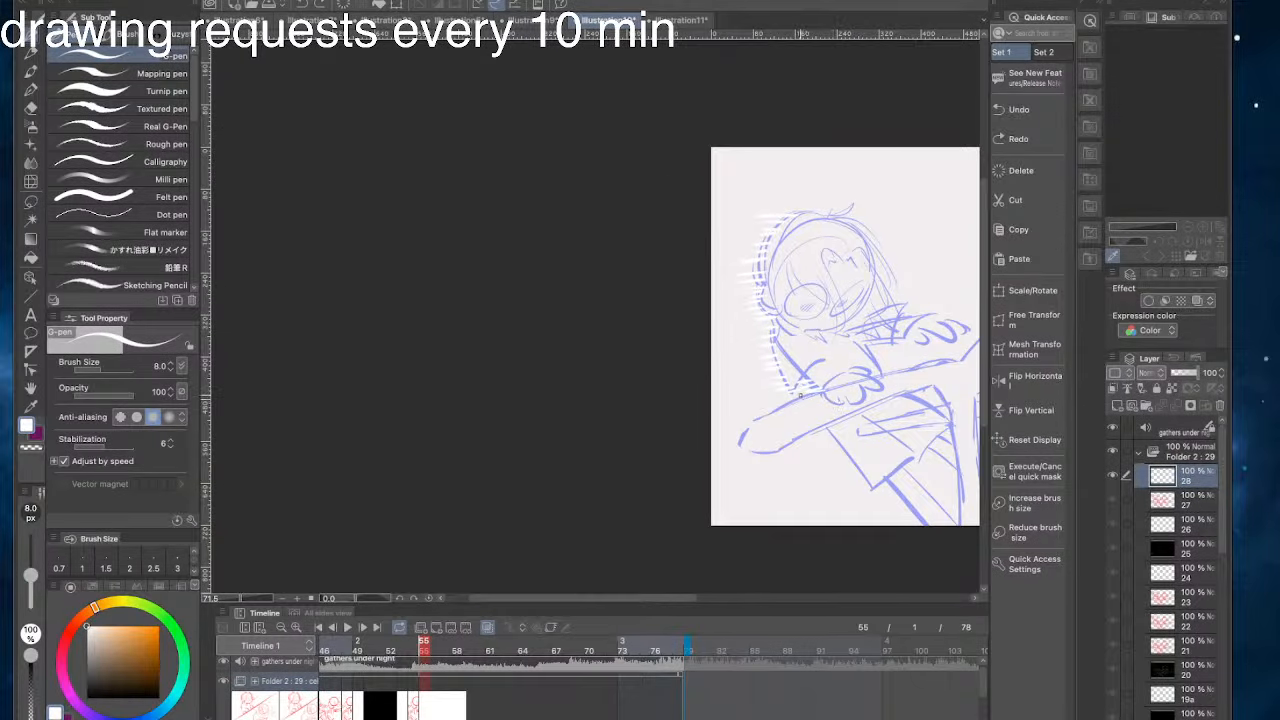
mouse_move(738, 382)
left_mouse_down()
mouse_move(724, 340)
mouse_move(632, 316)
left_mouse_up()
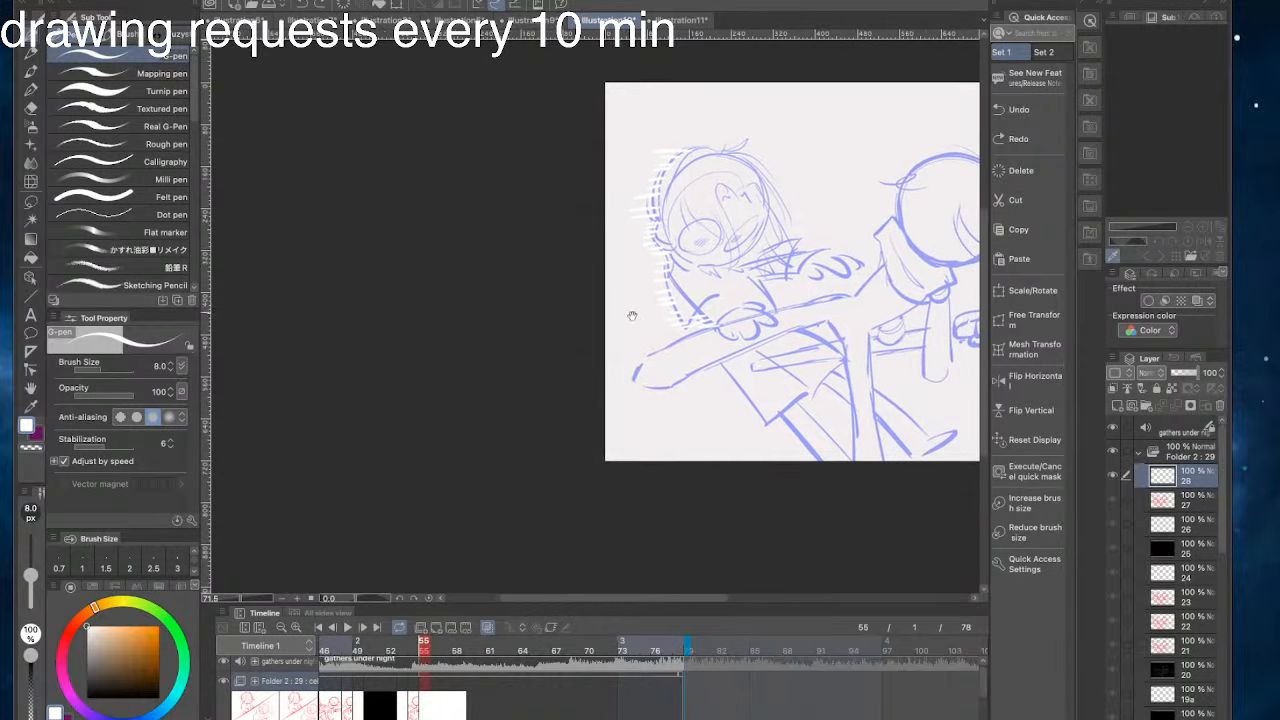
left_click_drag(675, 390, 838, 408)
key("ctrl+z")
mouse_move(652, 382)
left_mouse_down()
mouse_move(858, 402)
mouse_move(665, 370)
left_mouse_up()
key("ctrl+z")
key("ctrl+z")
left_click_drag(870, 395, 654, 361)
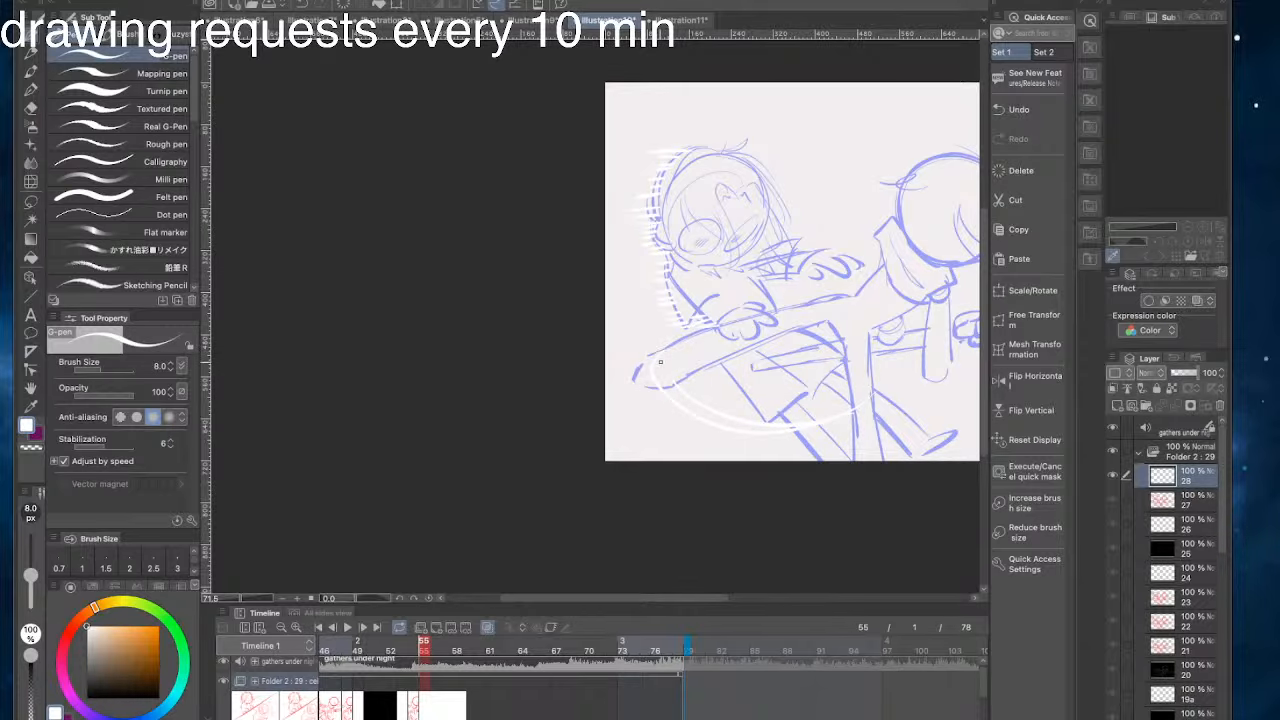
key("ctrl+z")
key("ctrl+z")
- Outline a white crescent curving below the long bar's rounded end and fill it, referring only to the editing layer
left_click_drag(870, 397, 662, 389)
left_click(31, 258)
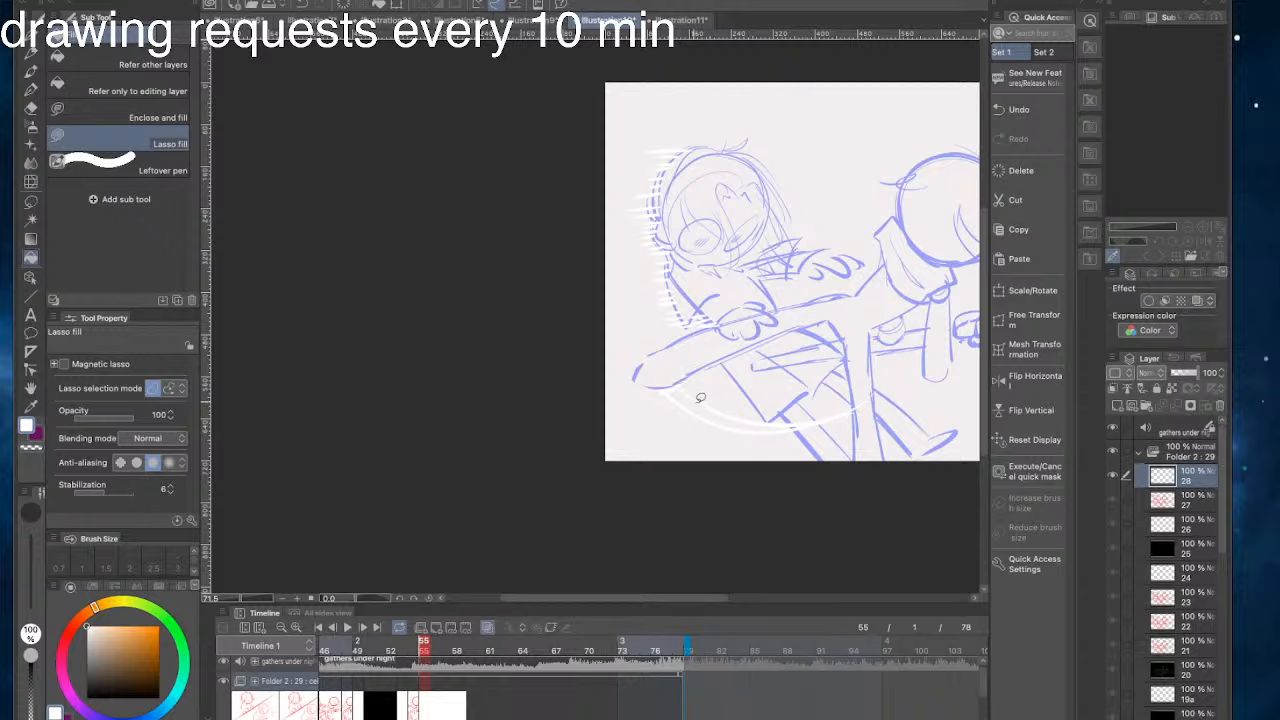
left_click(83, 62)
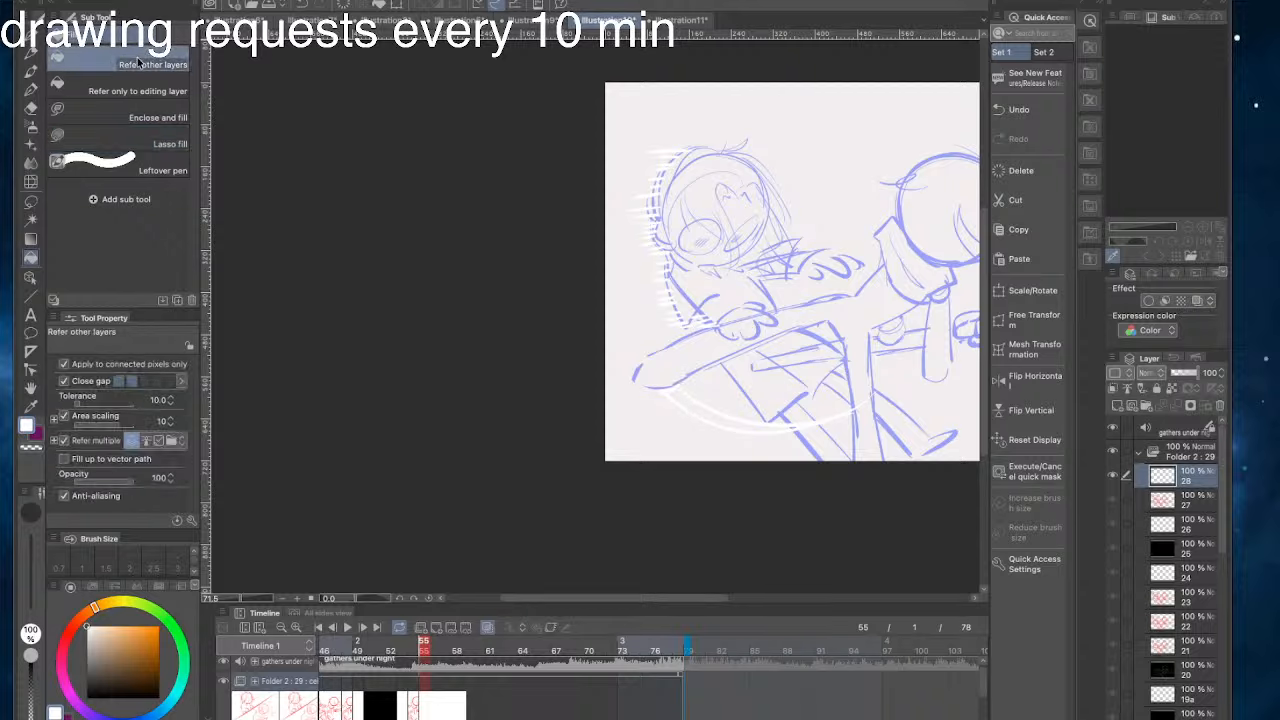
left_click(104, 88)
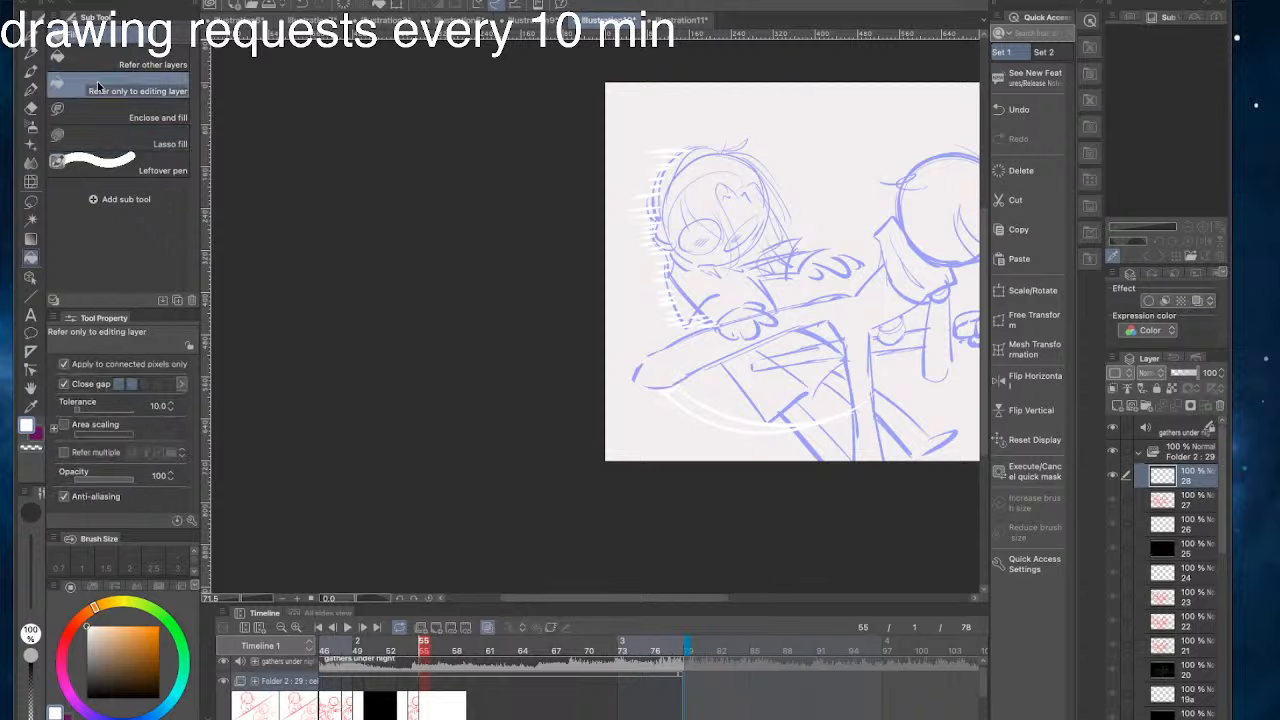
left_click(715, 410)
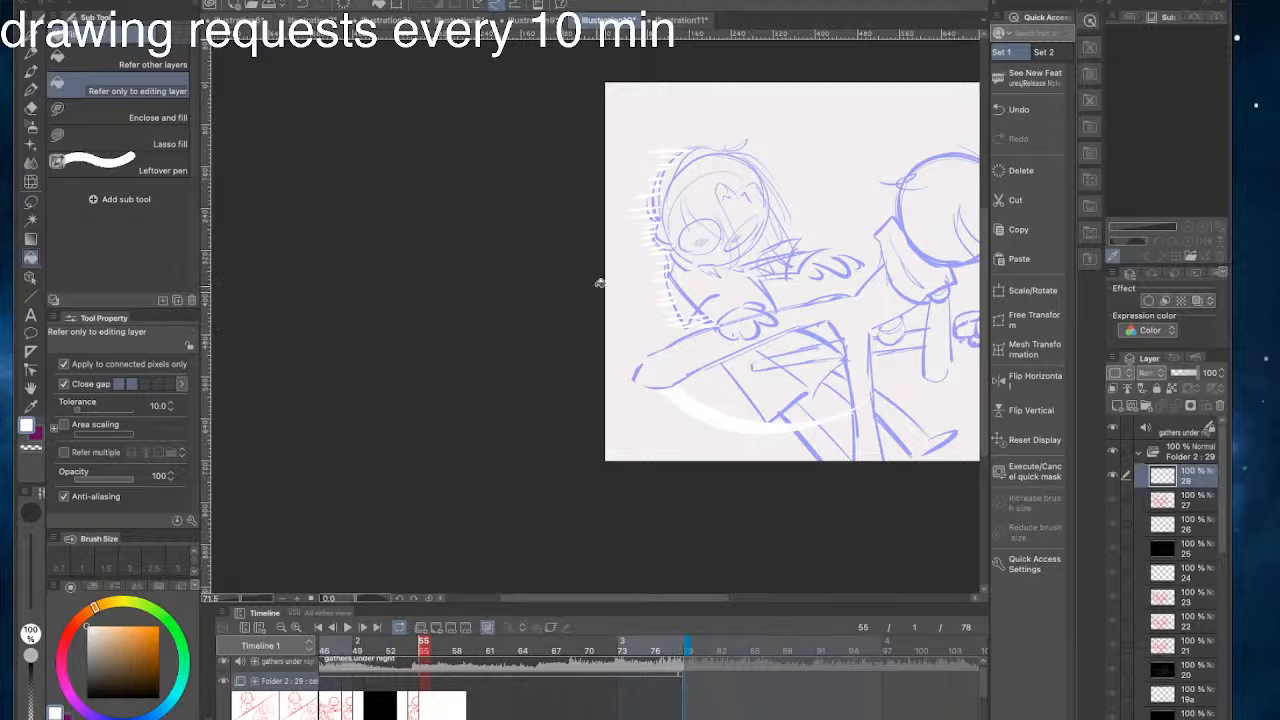
- Hatch short white G-pen strokes along the underside of the long diagonal bar, above the crescent
left_click(29, 40)
left_click_drag(676, 277, 637, 317)
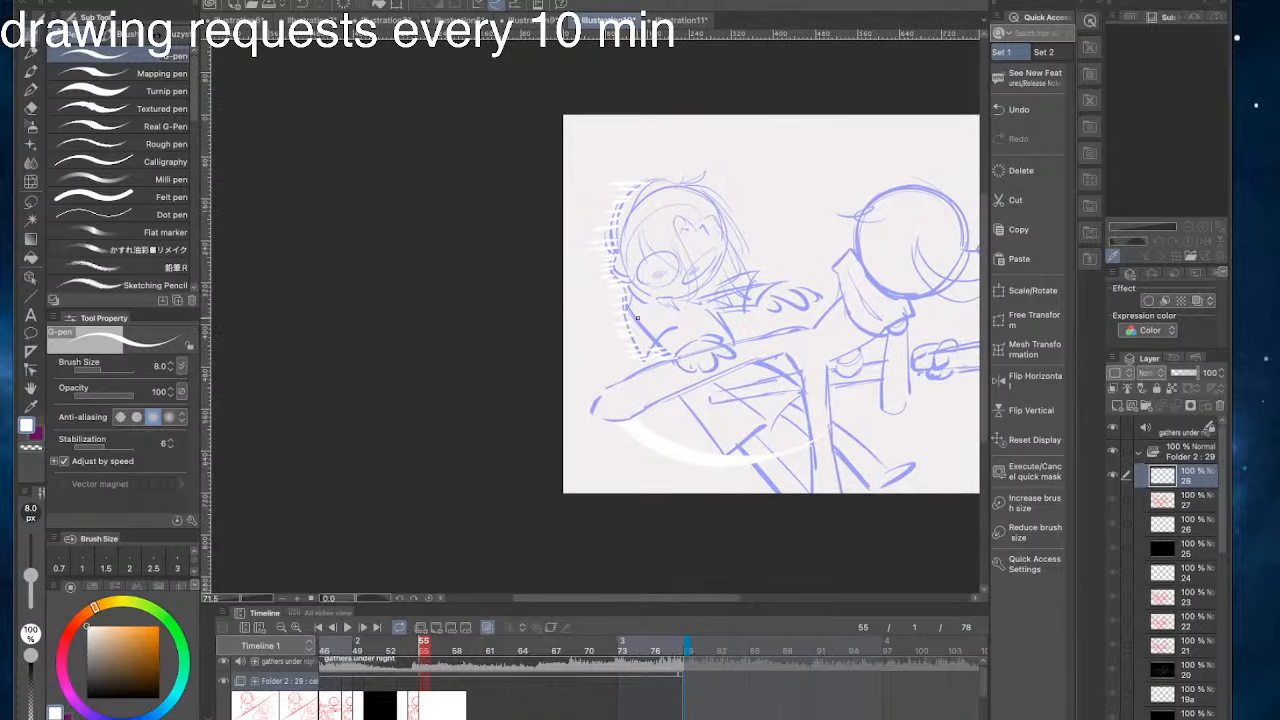
left_click_drag(652, 183, 695, 191)
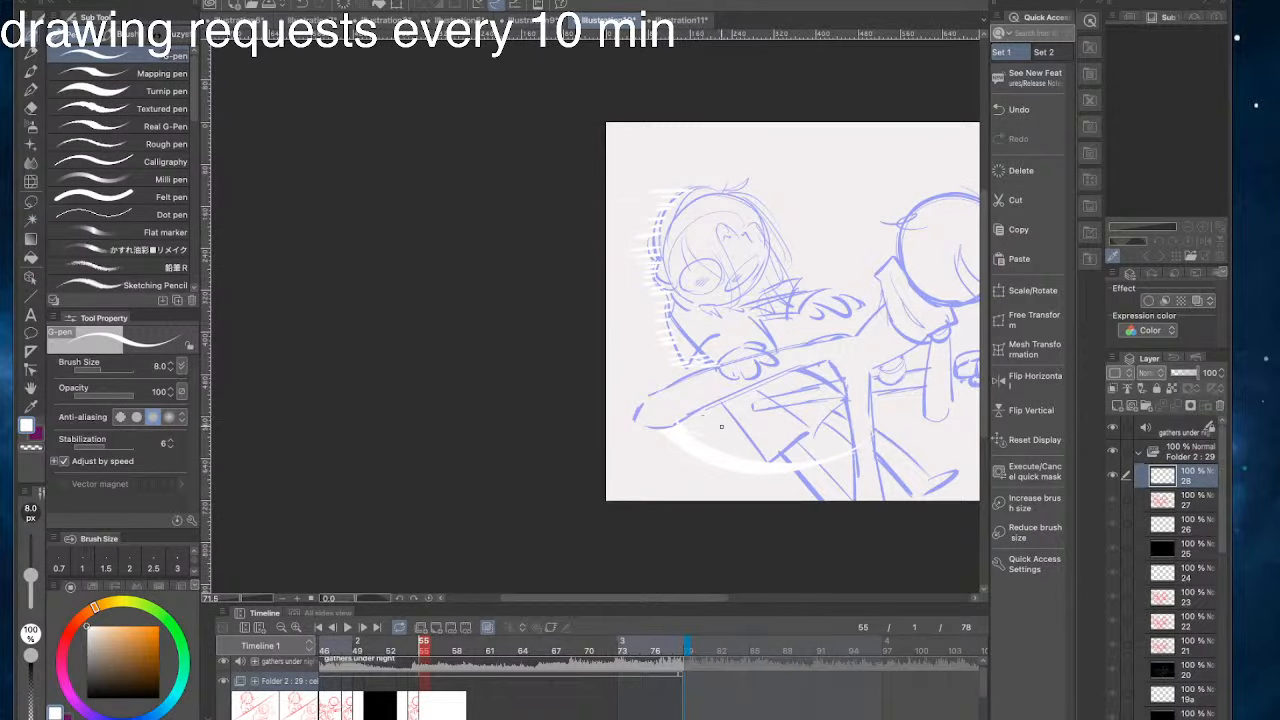
key("super+z")
left_click_drag(711, 316, 703, 292)
left_click_drag(811, 343, 803, 341)
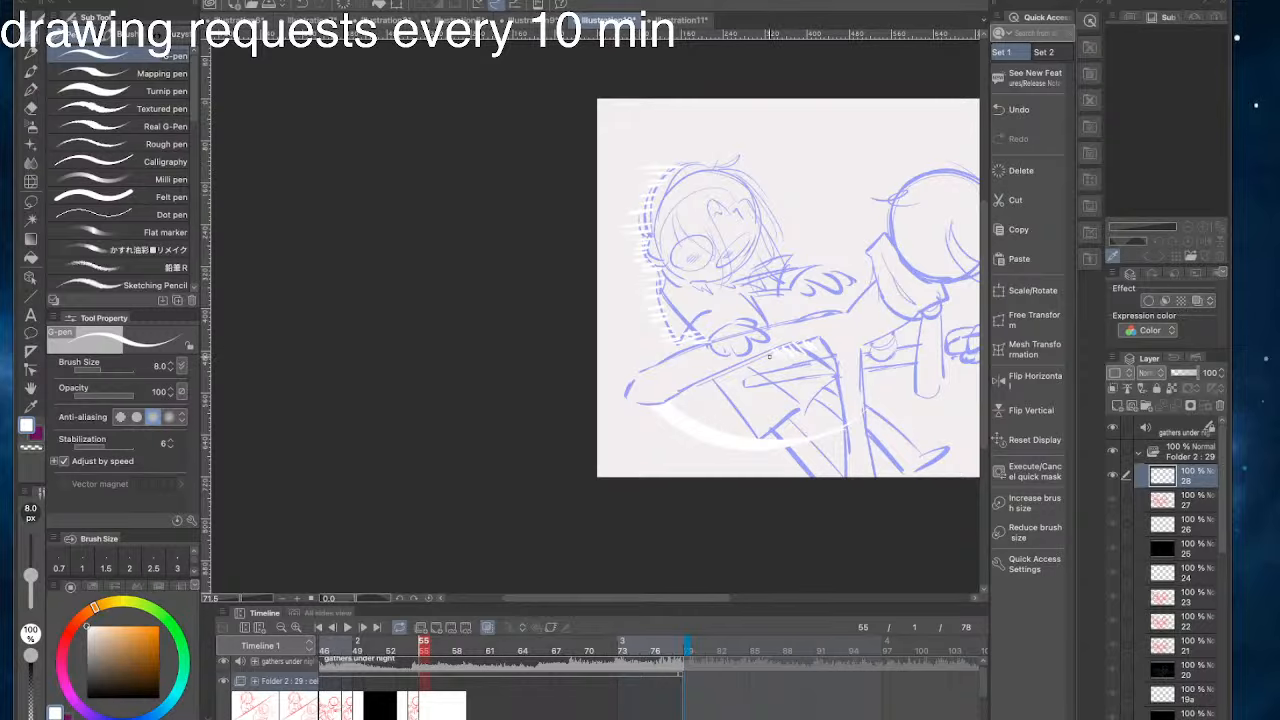
left_click_drag(792, 396, 748, 363)
mouse_move(753, 481)
left_mouse_down()
mouse_move(660, 468)
mouse_move(775, 506)
left_mouse_up()
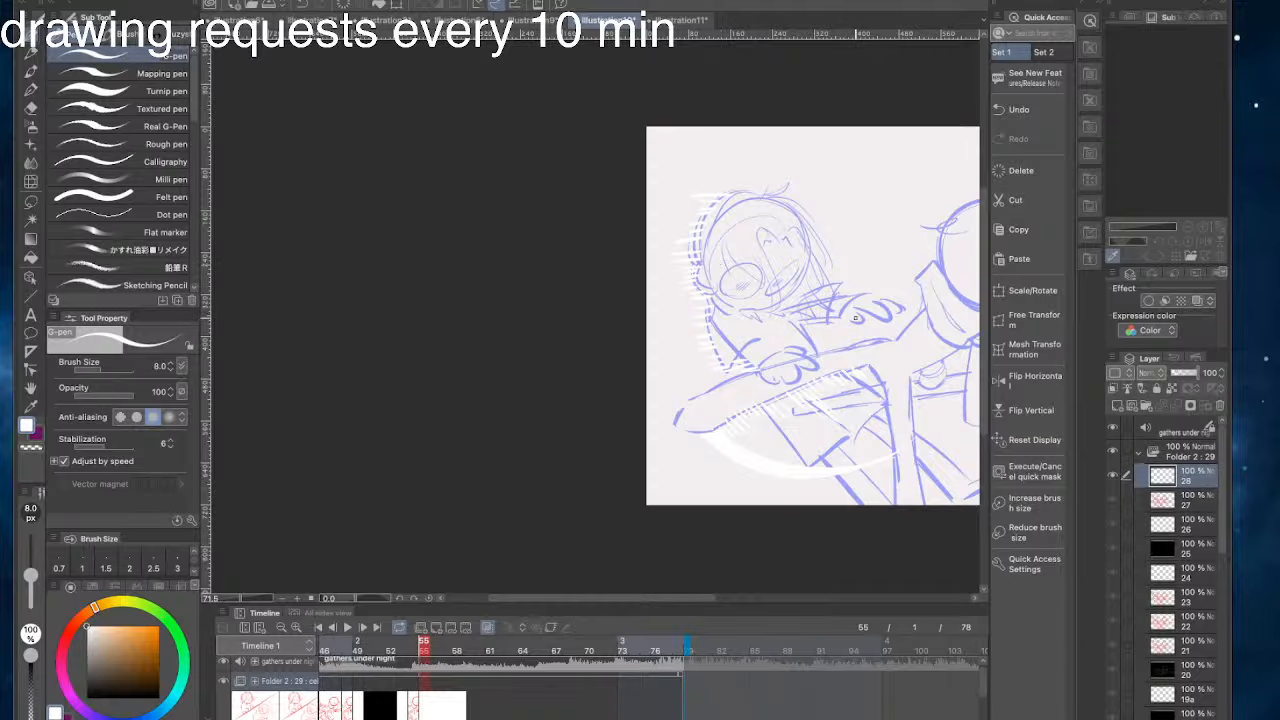
- Hatch short slanted white strokes along the left character's outstretched arm and hand
left_click_drag(847, 322, 775, 324)
key("ctrl+z")
left_click_drag(864, 269, 846, 303)
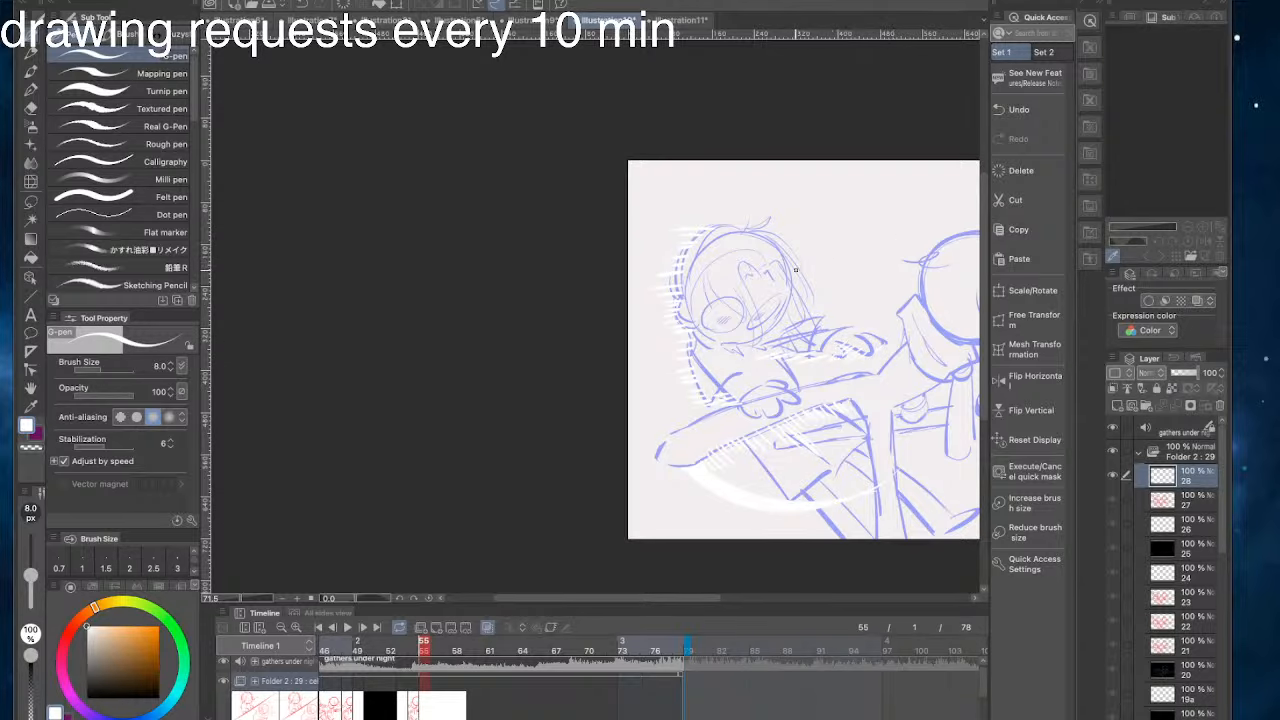
mouse_move(691, 231)
left_mouse_down()
mouse_move(751, 248)
mouse_move(665, 205)
left_mouse_up()
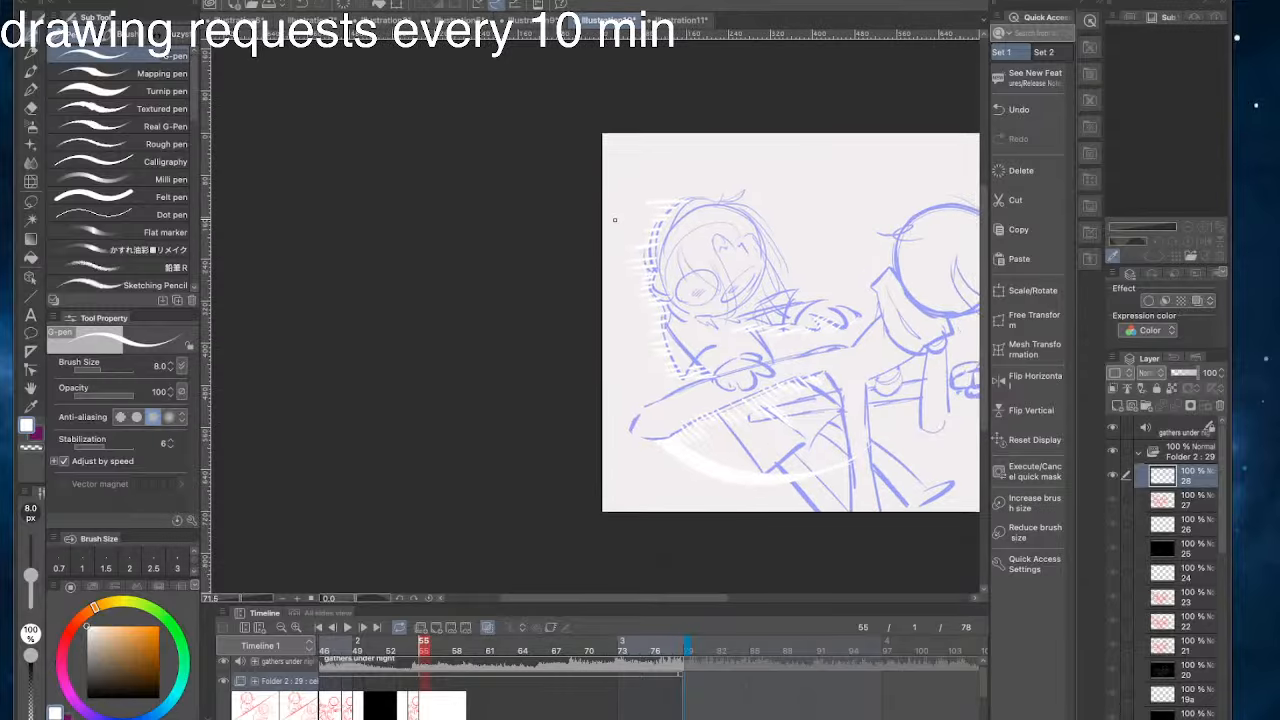
left_click_drag(518, 493, 411, 480)
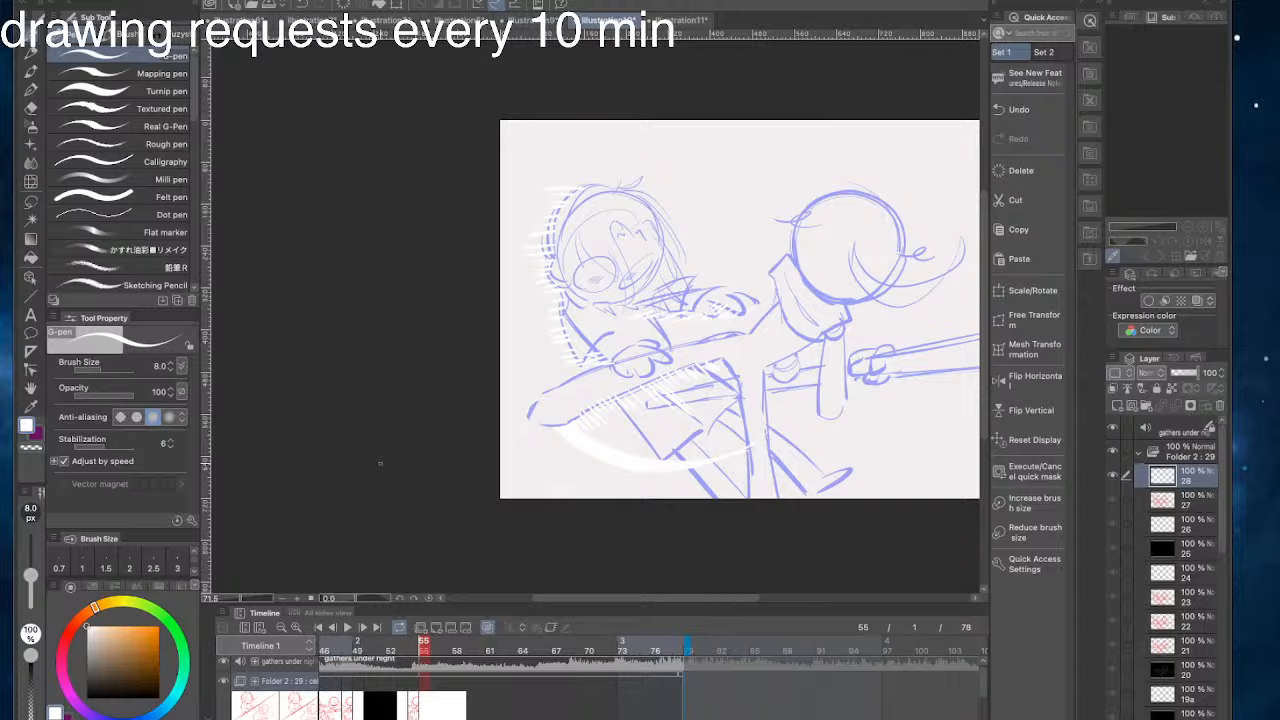
mouse_move(578, 511)
left_mouse_down()
mouse_move(504, 511)
mouse_move(518, 522)
left_mouse_up()
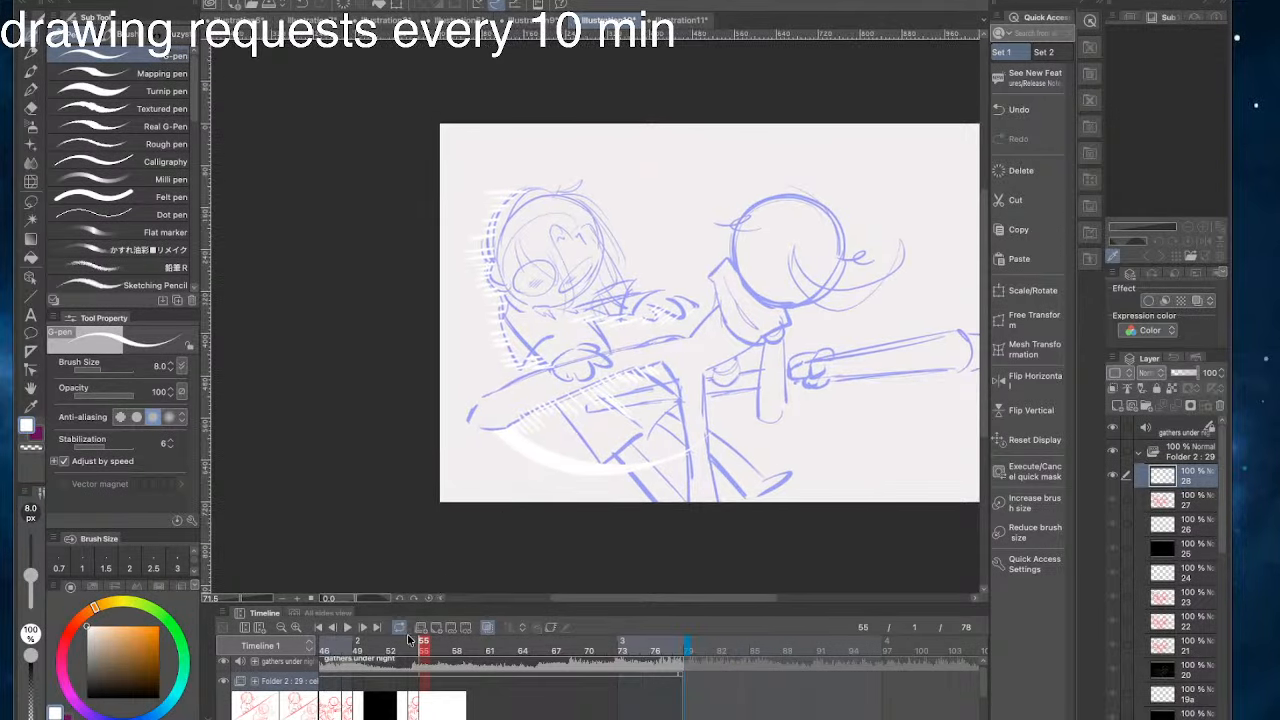
- Compare cel 28 with the red sketch at frame 54, and fill cel 28's background with black
mouse_move(423, 649)
left_mouse_down()
mouse_move(380, 649)
mouse_move(447, 650)
left_mouse_up()
left_click_drag(460, 356, 481, 360)
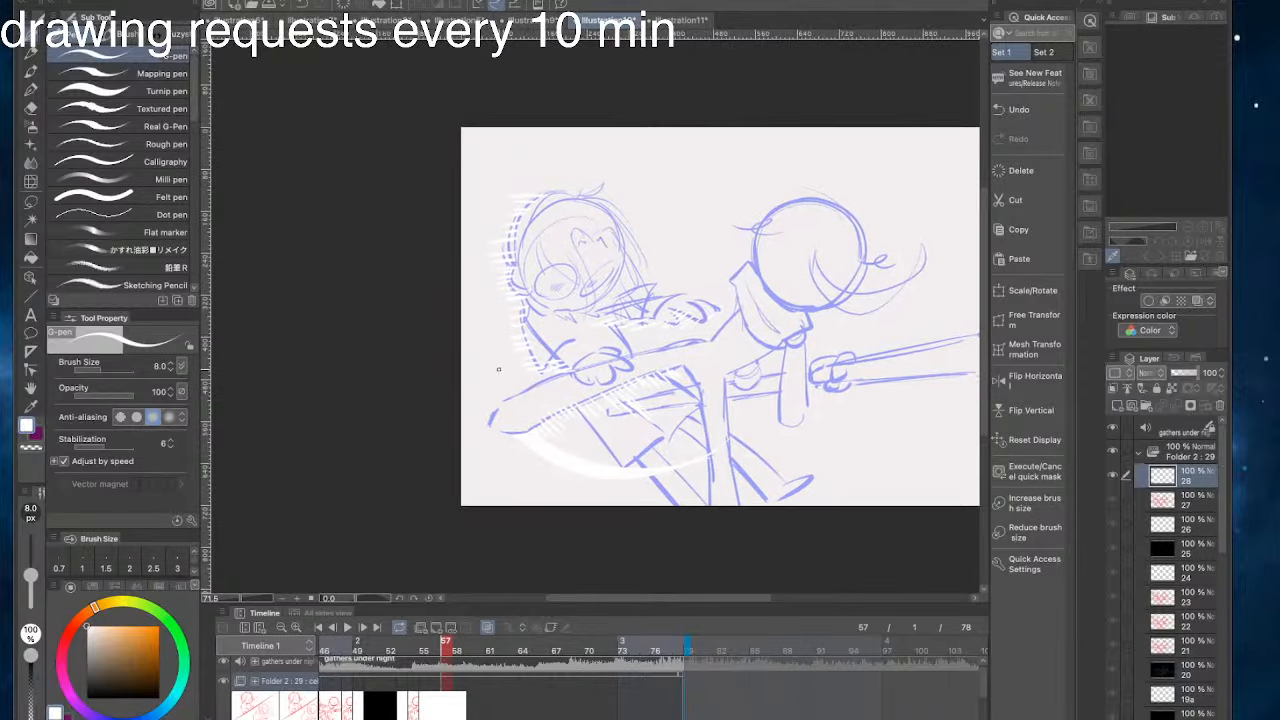
left_click_drag(446, 651, 412, 648)
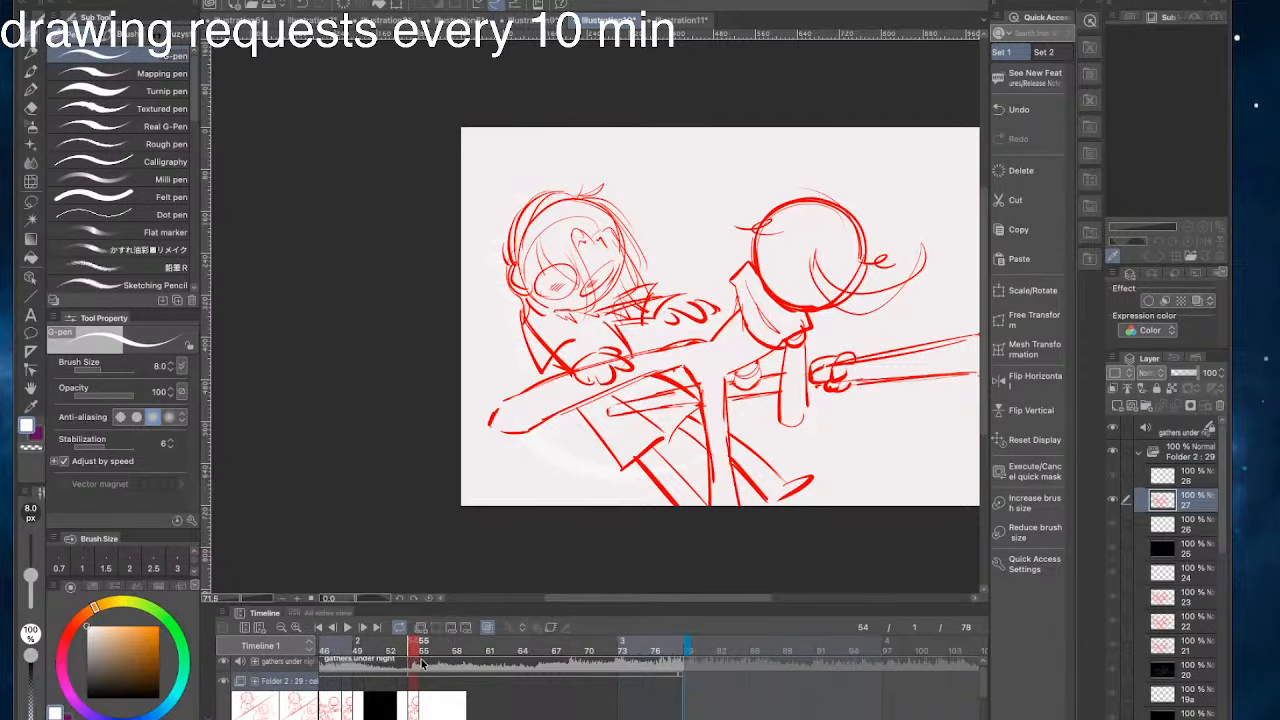
left_click_drag(543, 514, 500, 511)
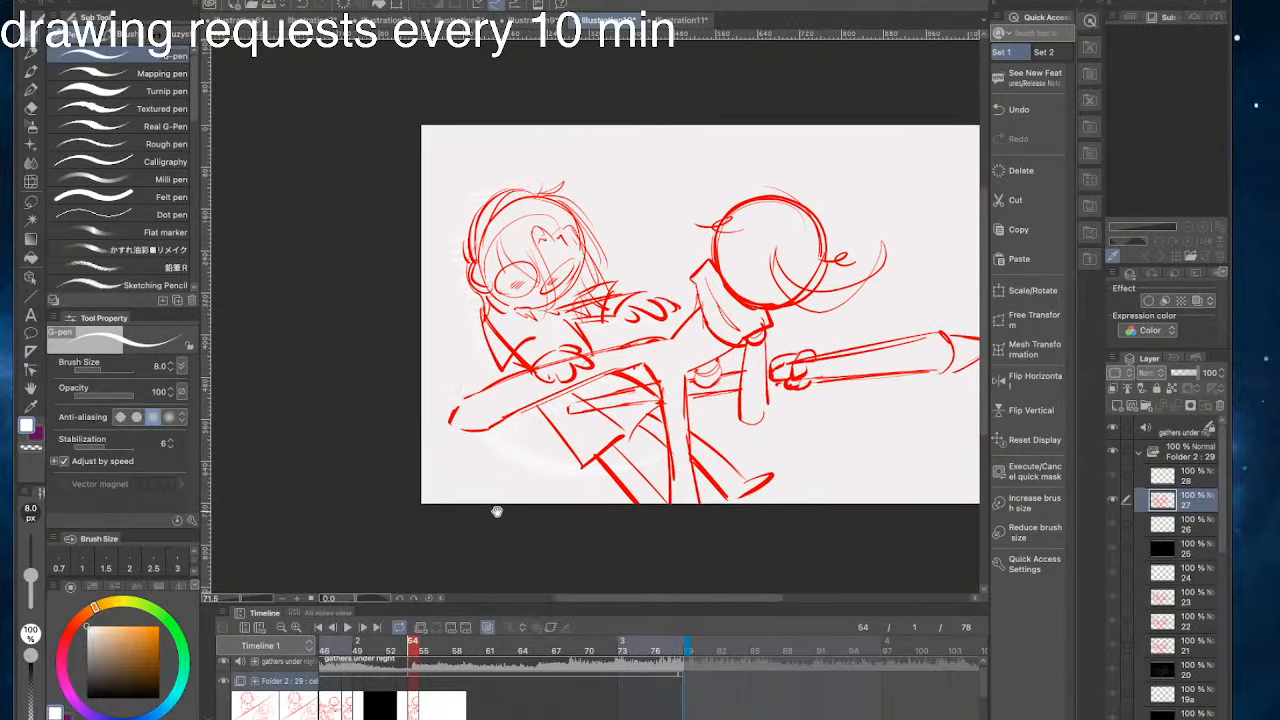
left_click(435, 644)
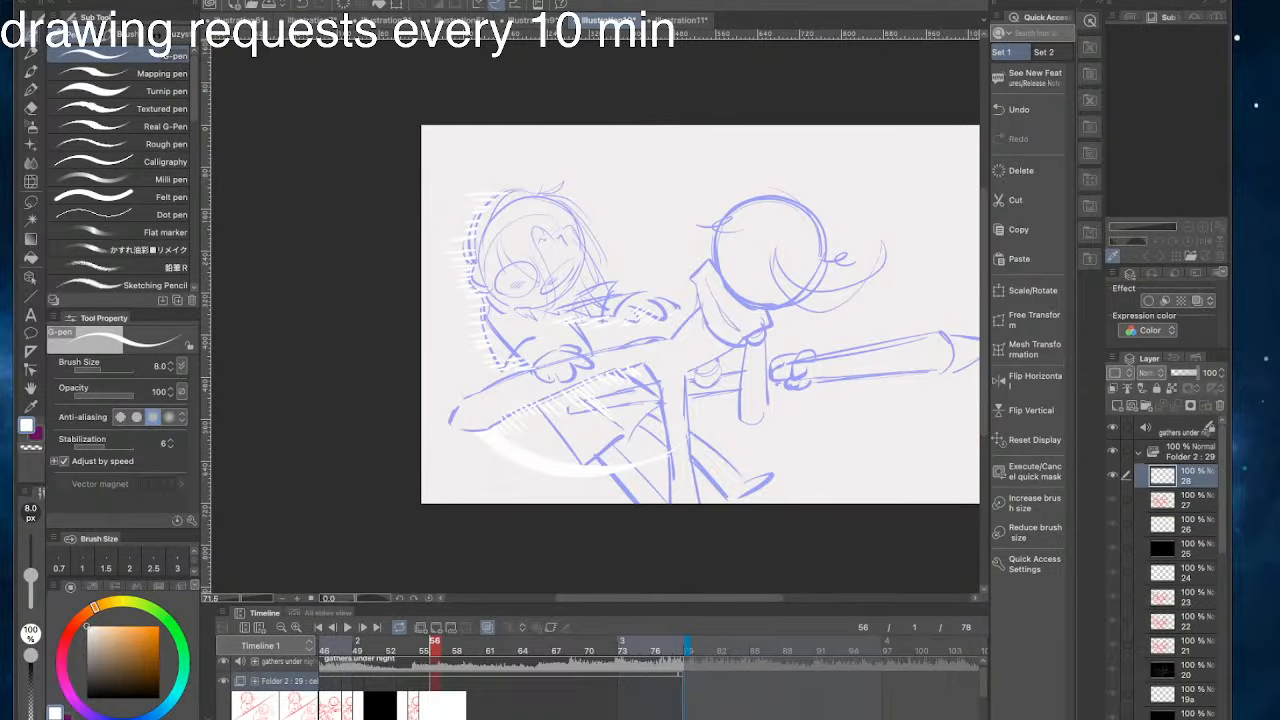
left_click(30, 259)
key("x")
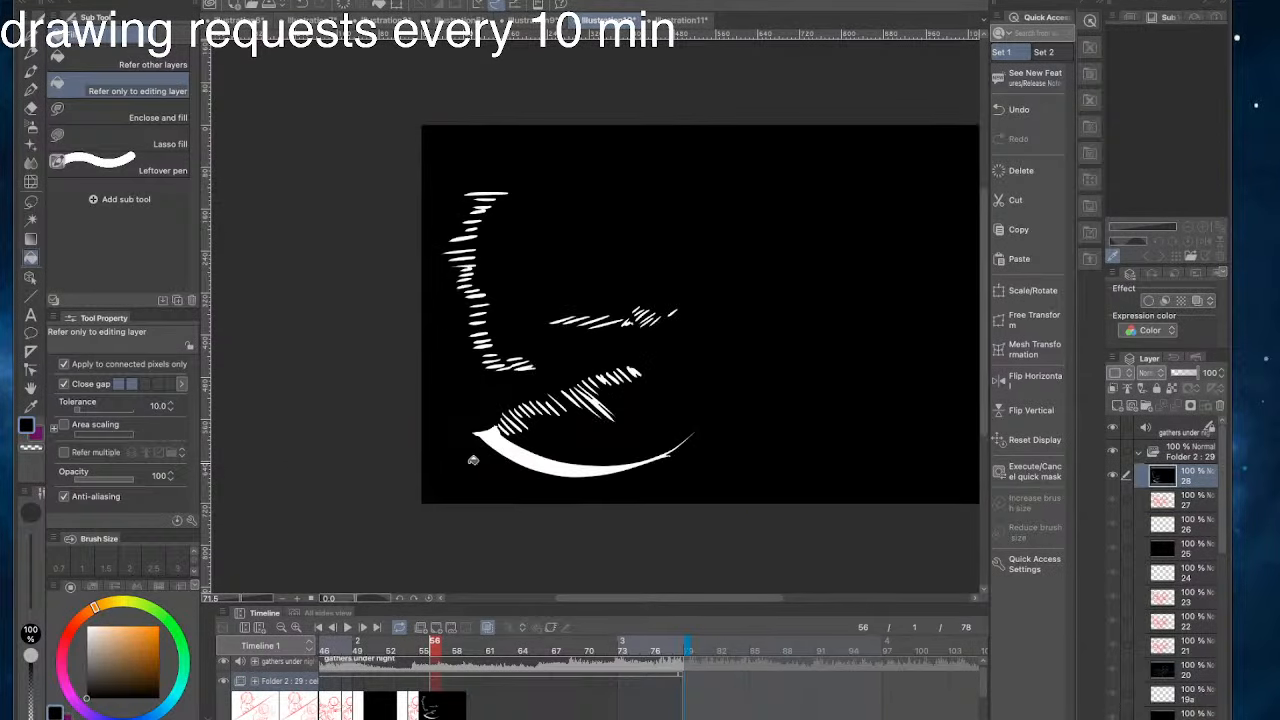
left_click(466, 460)
scroll(485, 510, "right", 1)
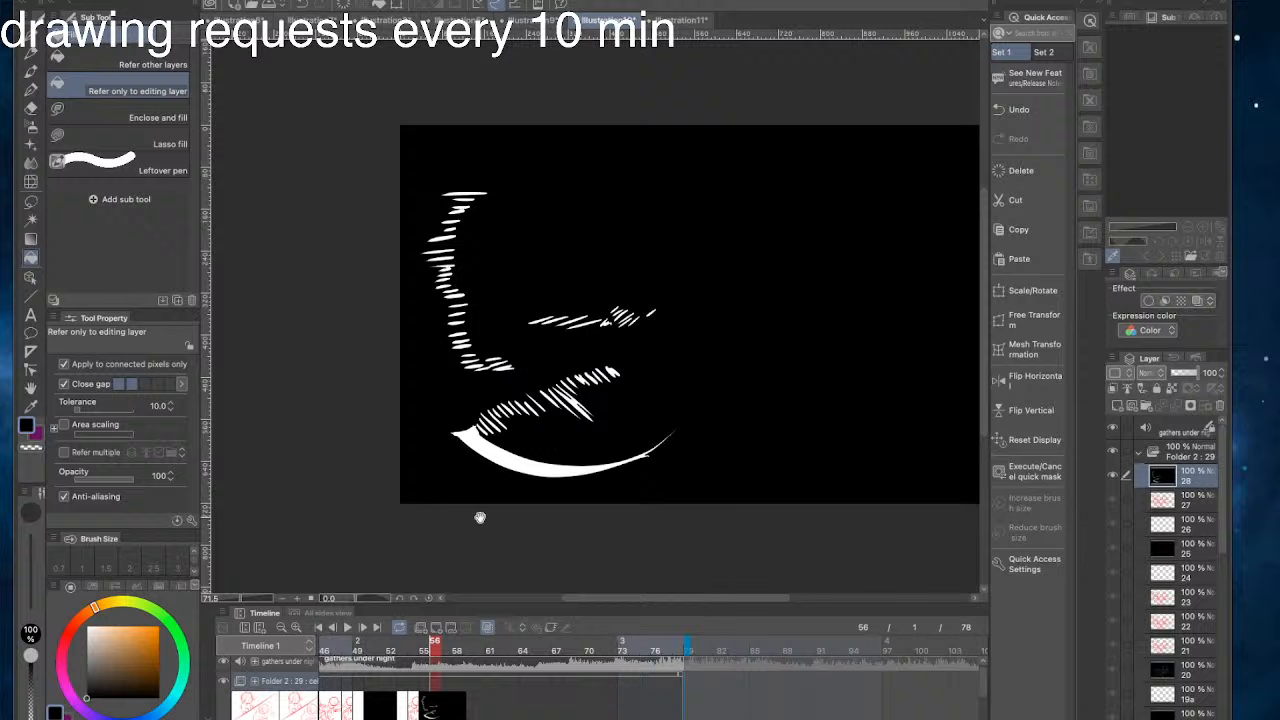
- Delete the red sketch cel 27 at frame 54 and return to cel 28 at frame 56
left_click(411, 707)
left_click(1220, 405)
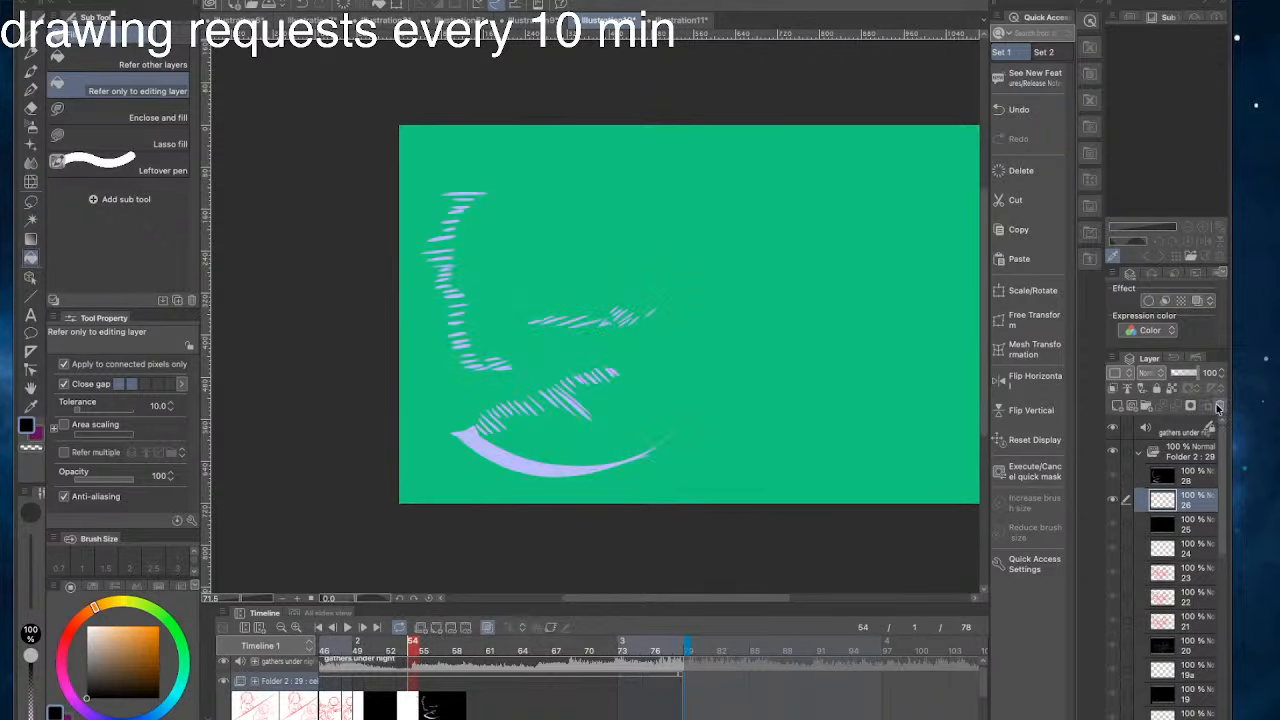
left_click(434, 711)
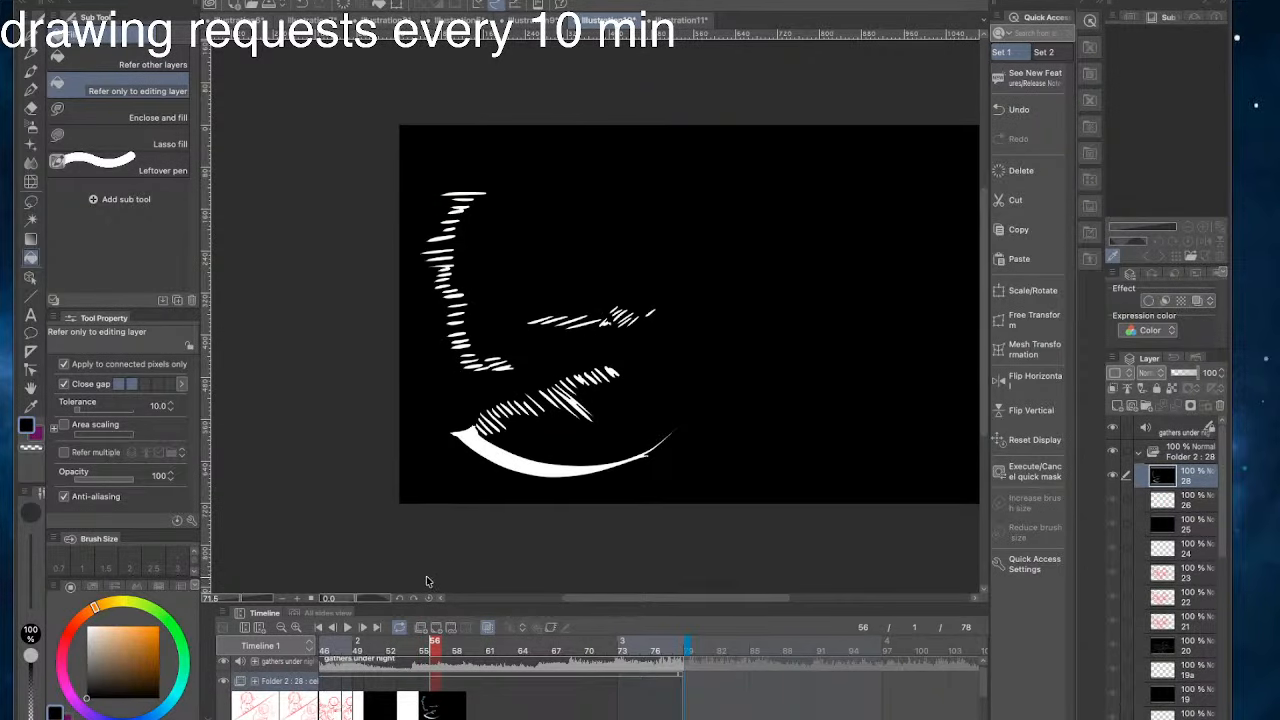
left_click(405, 668)
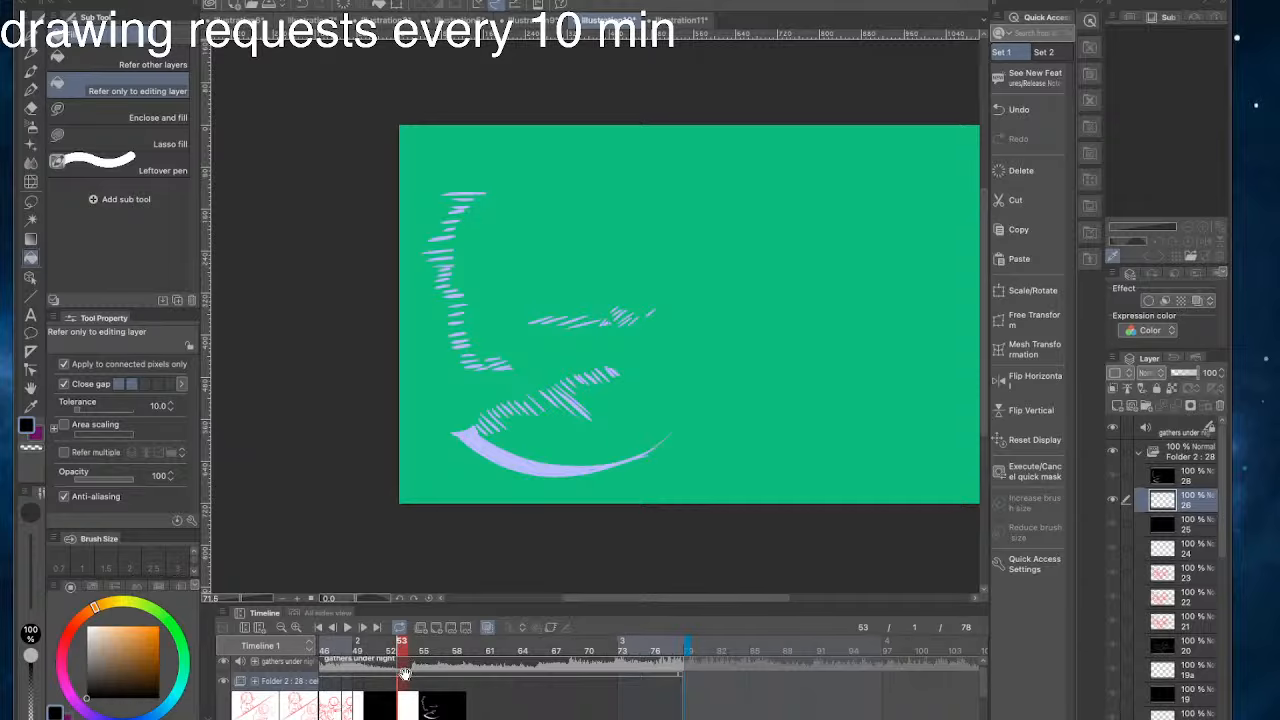
left_click(1220, 405)
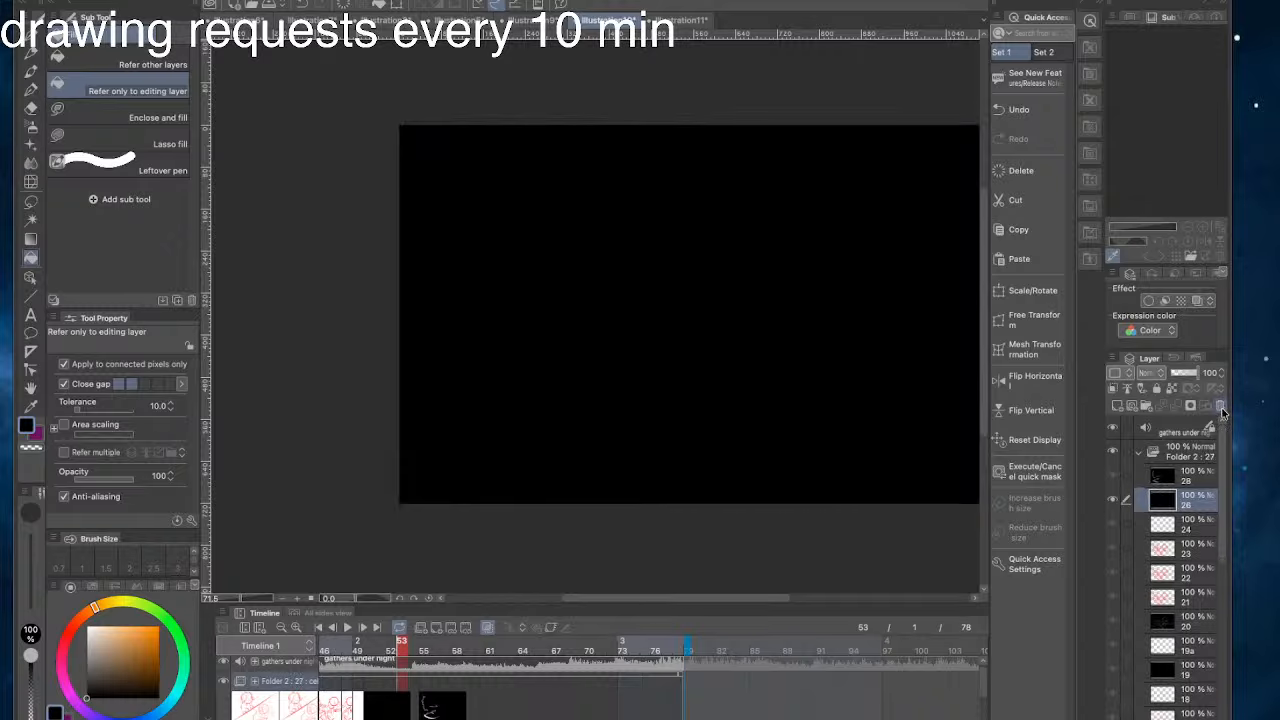
key("ctrl+z")
- Play back the animation from around frame 46 through the black highlight cel
left_click_drag(402, 650, 329, 642)
left_click(347, 629)
left_click(349, 629)
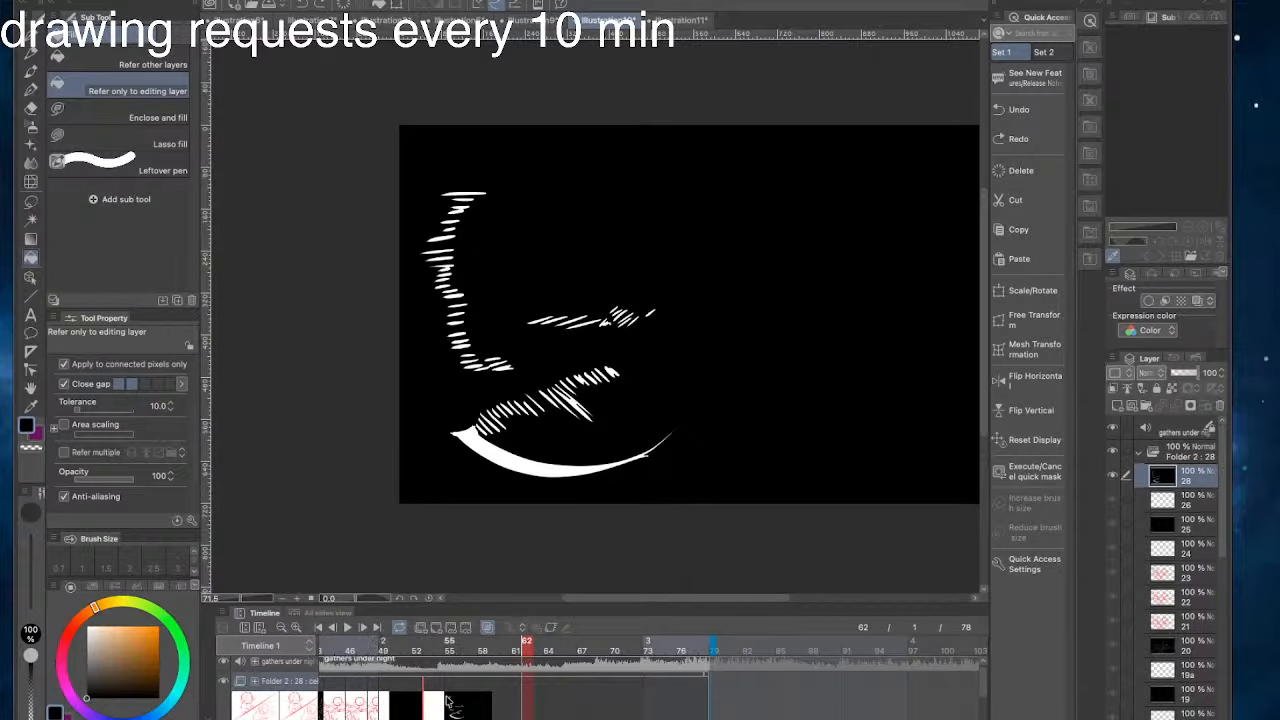
- Add a new cel 27 at frame 54 and paste a copy of cel 28's black-and-white artwork into it
left_click(437, 641)
left_click(440, 641)
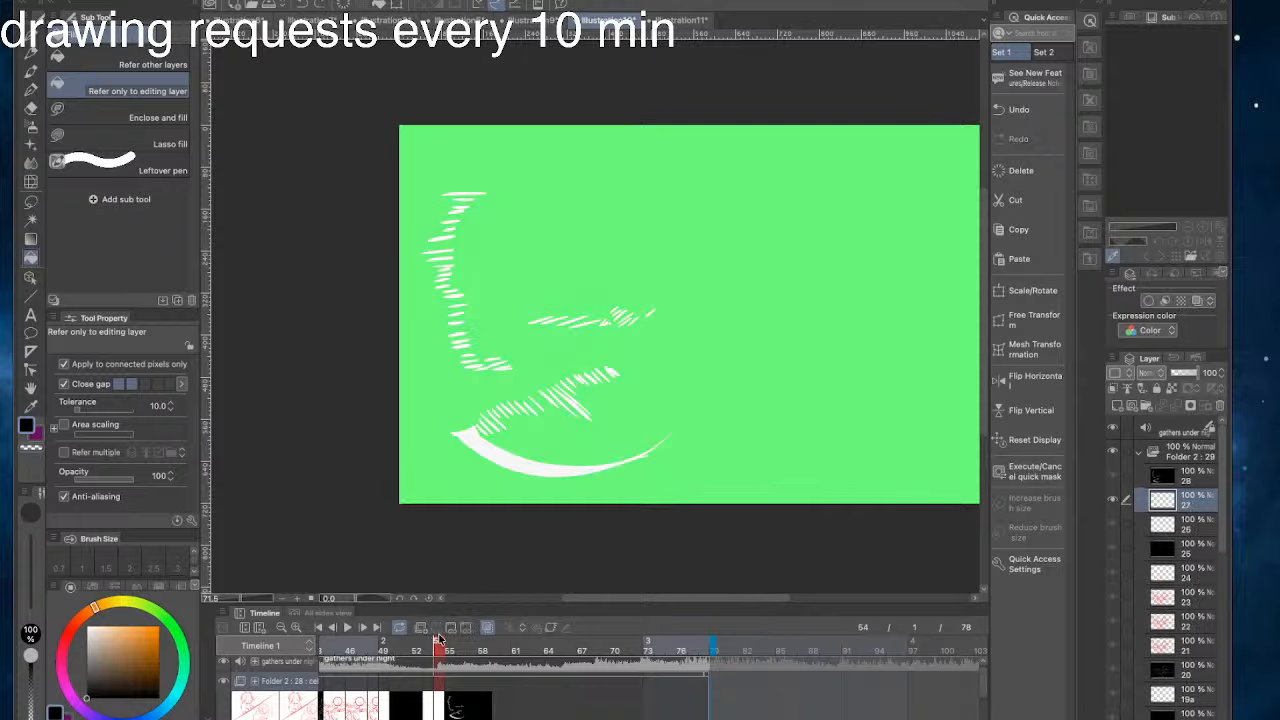
left_click(463, 705)
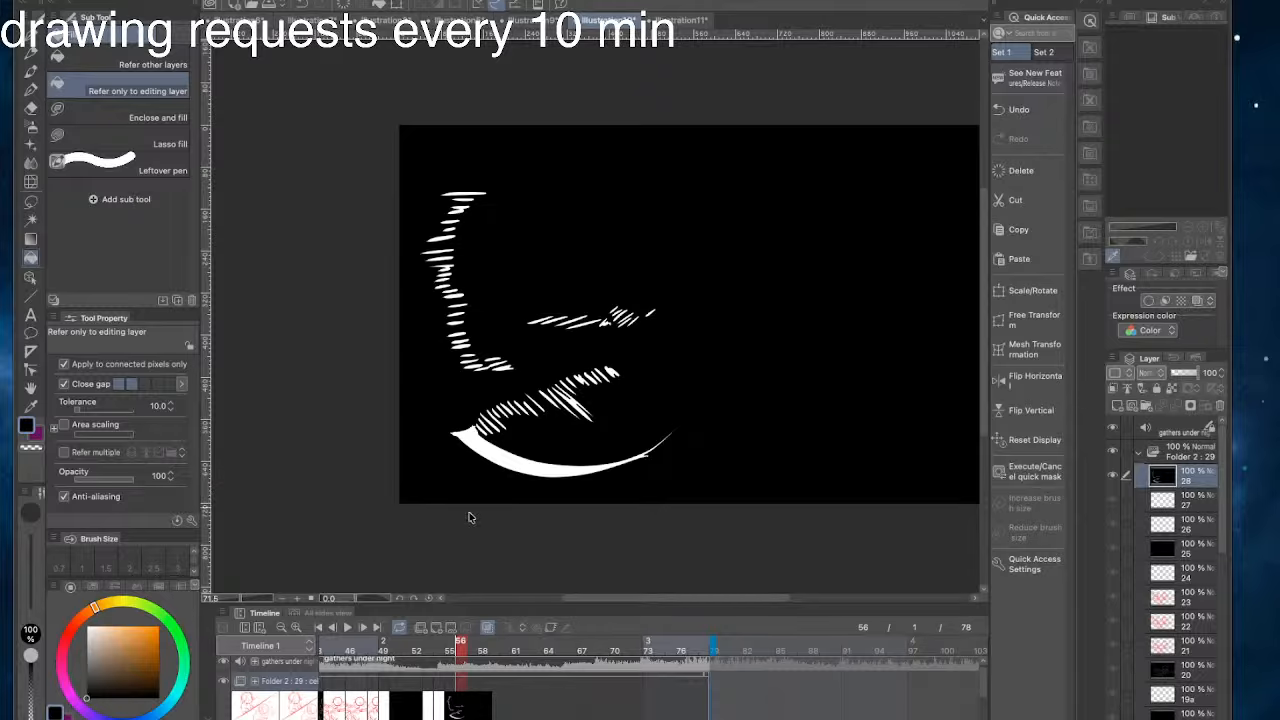
left_click(440, 705)
key("super+v")
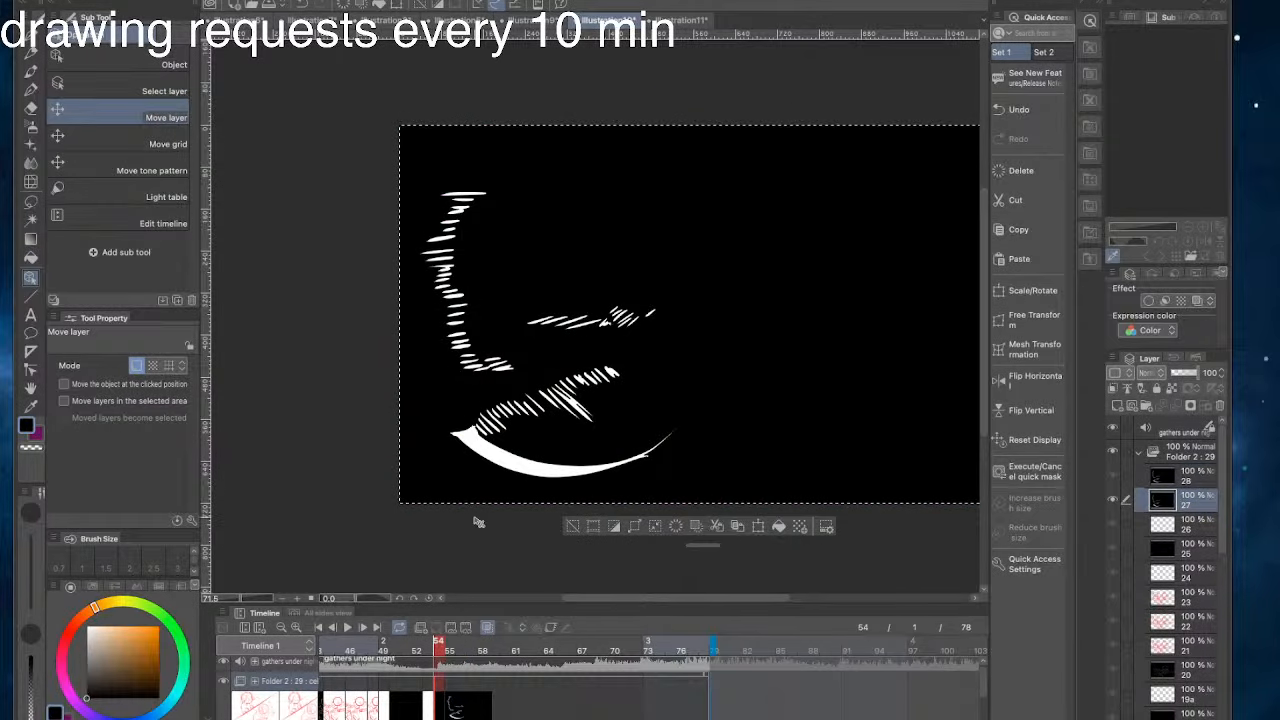
- Deselect, clear the copied black-and-white artwork from cel 28 at frame 56, and select the G-pen
left_click(572, 528)
left_click(460, 641)
left_click_drag(487, 509, 352, 519)
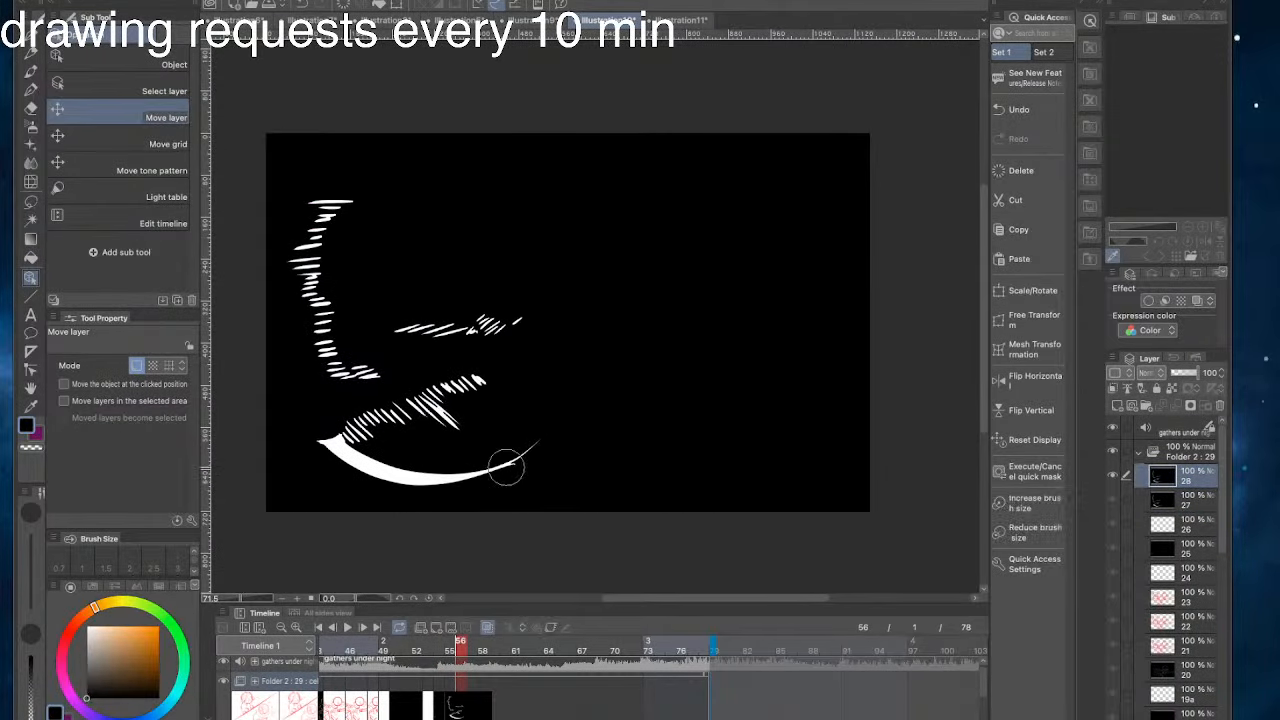
mouse_move(293, 421)
left_mouse_down()
mouse_move(659, 502)
mouse_move(697, 495)
mouse_move(418, 291)
mouse_move(559, 316)
mouse_move(717, 382)
mouse_move(900, 516)
mouse_move(867, 443)
mouse_move(713, 250)
mouse_move(611, 148)
mouse_move(692, 114)
mouse_move(870, 209)
mouse_move(901, 187)
mouse_move(724, 66)
mouse_move(675, 209)
mouse_move(795, 364)
mouse_move(524, 173)
mouse_move(463, 87)
mouse_move(528, 119)
mouse_move(776, 317)
mouse_move(386, 148)
mouse_move(483, 192)
mouse_move(535, 251)
mouse_move(515, 327)
mouse_move(351, 266)
mouse_move(277, 265)
mouse_move(256, 285)
mouse_move(448, 543)
mouse_move(309, 516)
mouse_move(409, 496)
mouse_move(499, 450)
mouse_move(688, 494)
mouse_move(559, 227)
mouse_move(480, 171)
mouse_move(277, 198)
mouse_move(430, 265)
mouse_move(486, 247)
left_mouse_up()
left_click(31, 36)
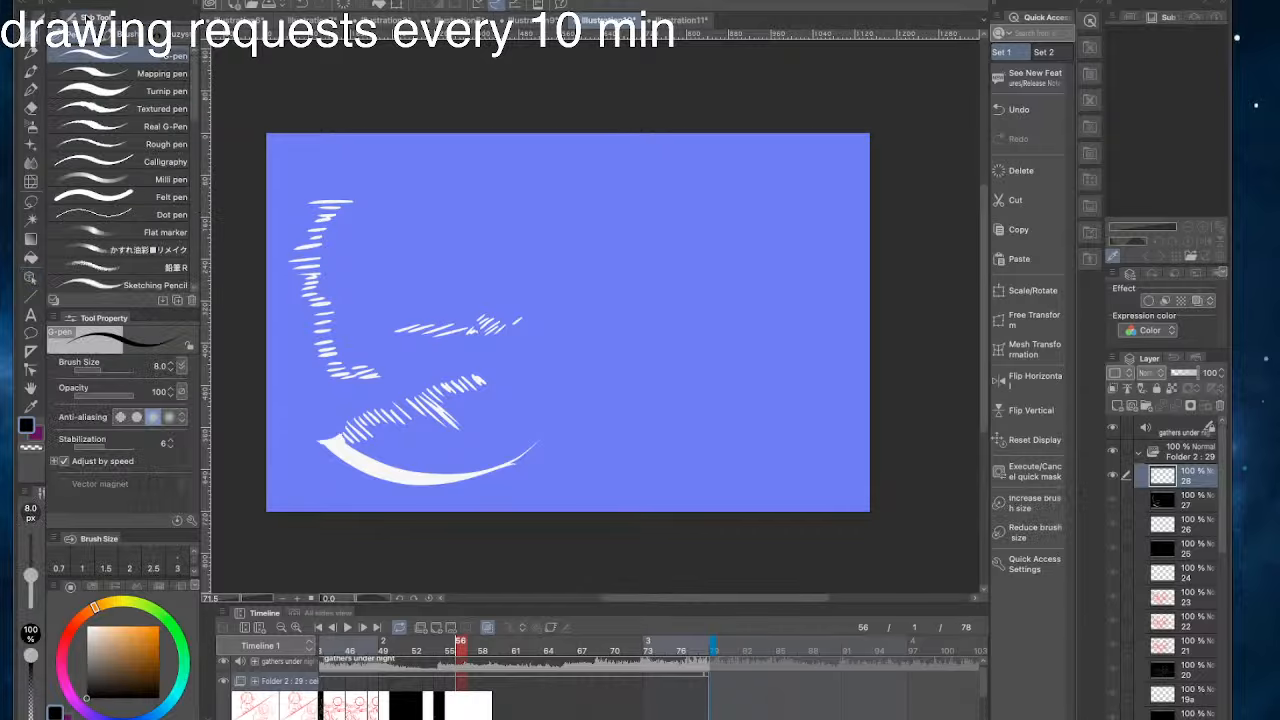
mouse_move(748, 345)
left_mouse_down()
mouse_move(672, 382)
mouse_move(610, 386)
left_mouse_up()
key("super+z")
scroll(397, 324, "left", 3)
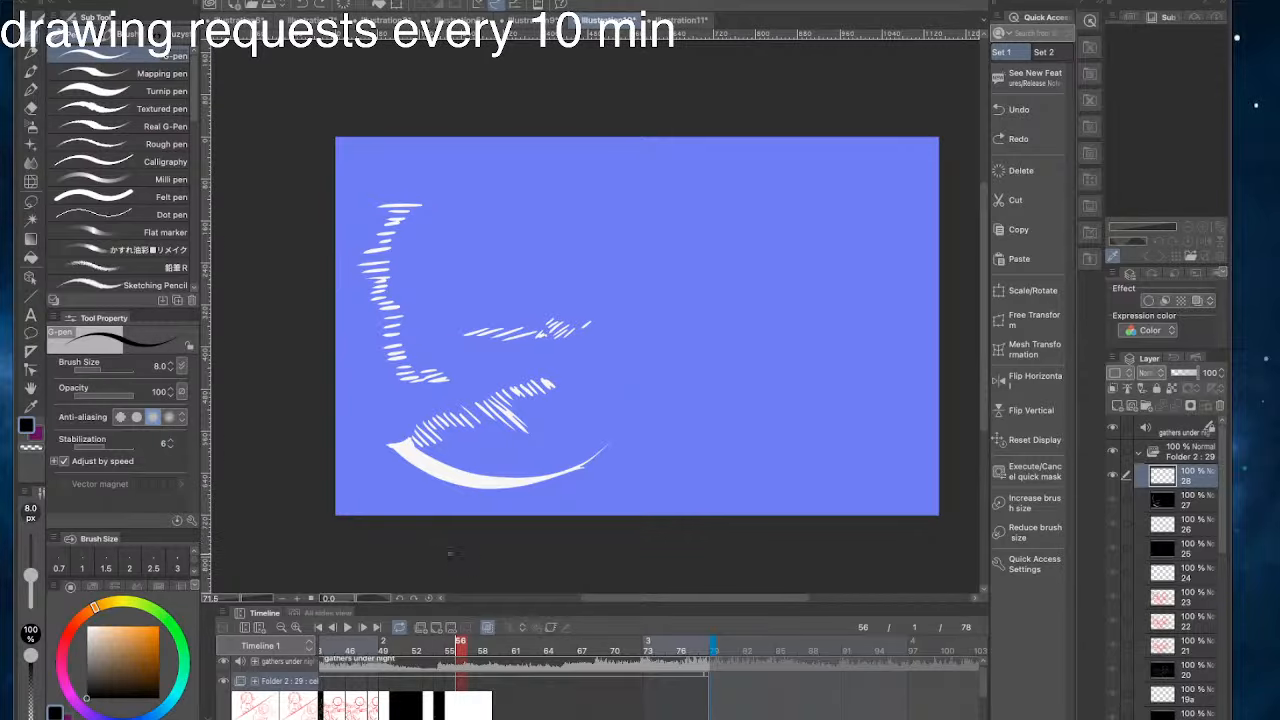
- Play back the animation from around frame 36 to the emptied cel 28 at frame 56
left_click_drag(459, 649, 435, 657)
left_click_drag(331, 647, 248, 612)
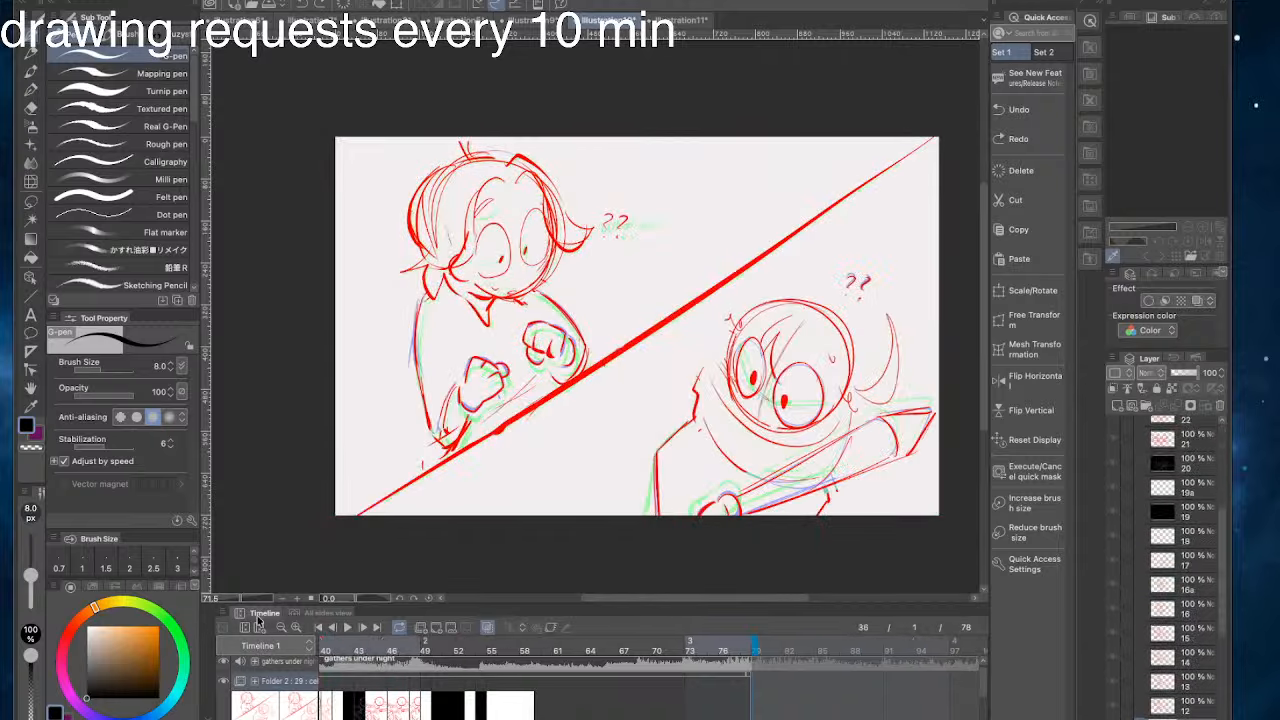
left_click(347, 629)
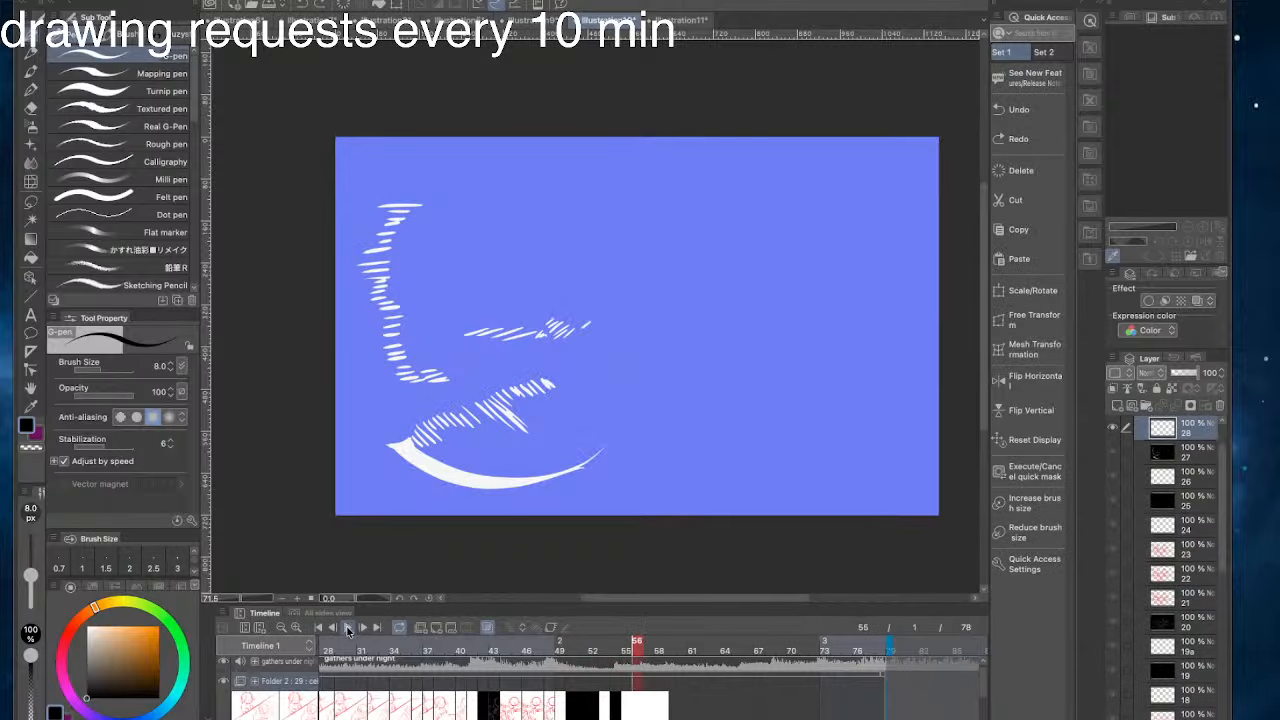
left_click_drag(650, 662, 640, 648)
mouse_move(627, 187)
left_mouse_down()
mouse_move(609, 175)
mouse_move(582, 204)
mouse_move(600, 288)
mouse_move(628, 190)
mouse_move(588, 296)
mouse_move(632, 212)
mouse_move(590, 222)
mouse_move(632, 198)
mouse_move(580, 242)
mouse_move(622, 198)
mouse_move(600, 192)
mouse_move(575, 250)
mouse_move(645, 200)
mouse_move(581, 203)
left_mouse_up()
key("super+z")
- Switch the drawing colour to red and sketch a round head near the upper middle of cel 28
key("super+z")
key("super+z")
key("super+z")
left_click(66, 642)
left_click(159, 627)
key("super+z")
key("super+z")
key("super+z")
key("super+z")
- Check the red two-character sketch at frame 48, and enlarge cel 28's head circle to 114 percent
left_click(551, 713)
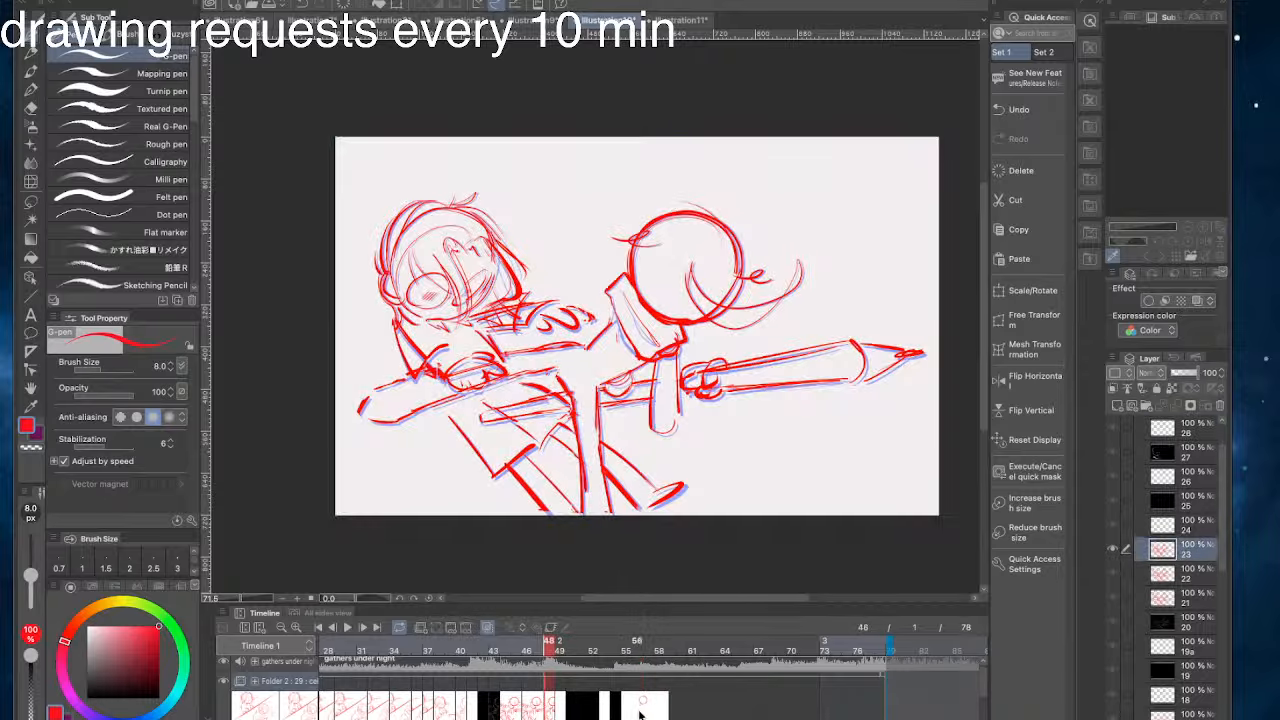
left_click(647, 713)
left_click(1012, 293)
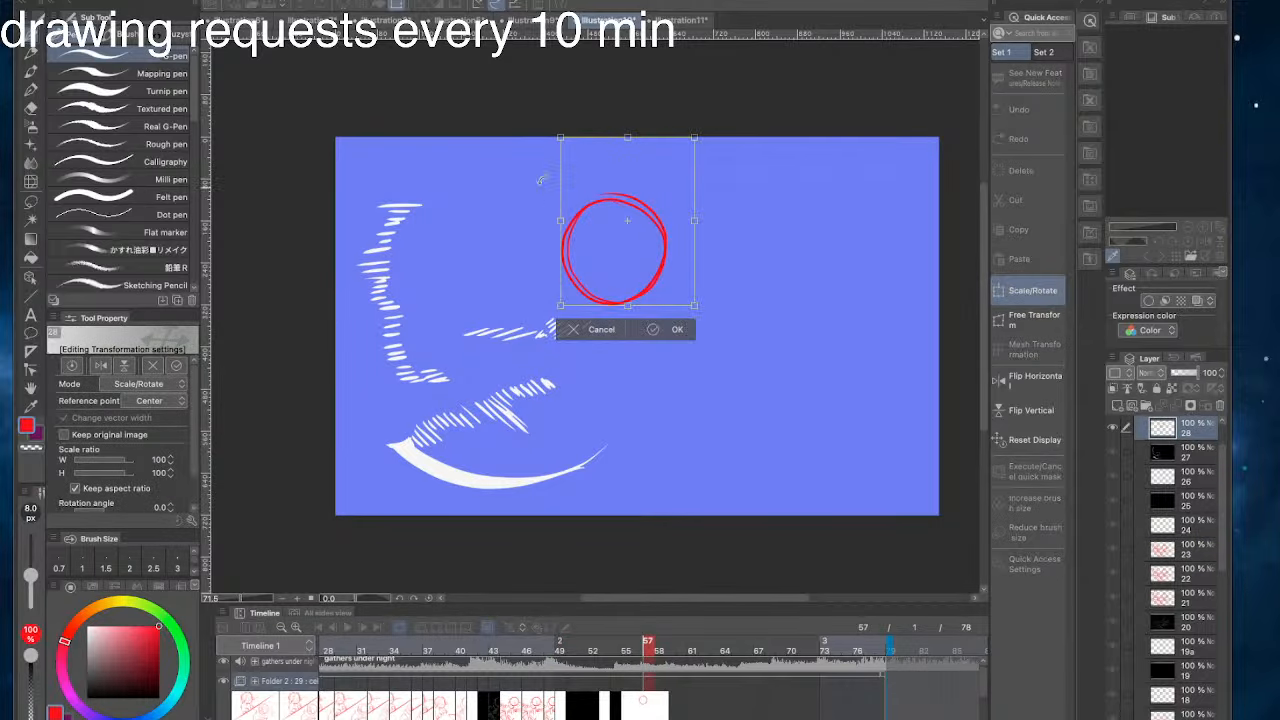
left_click_drag(560, 136, 541, 113)
left_click_drag(590, 165, 598, 179)
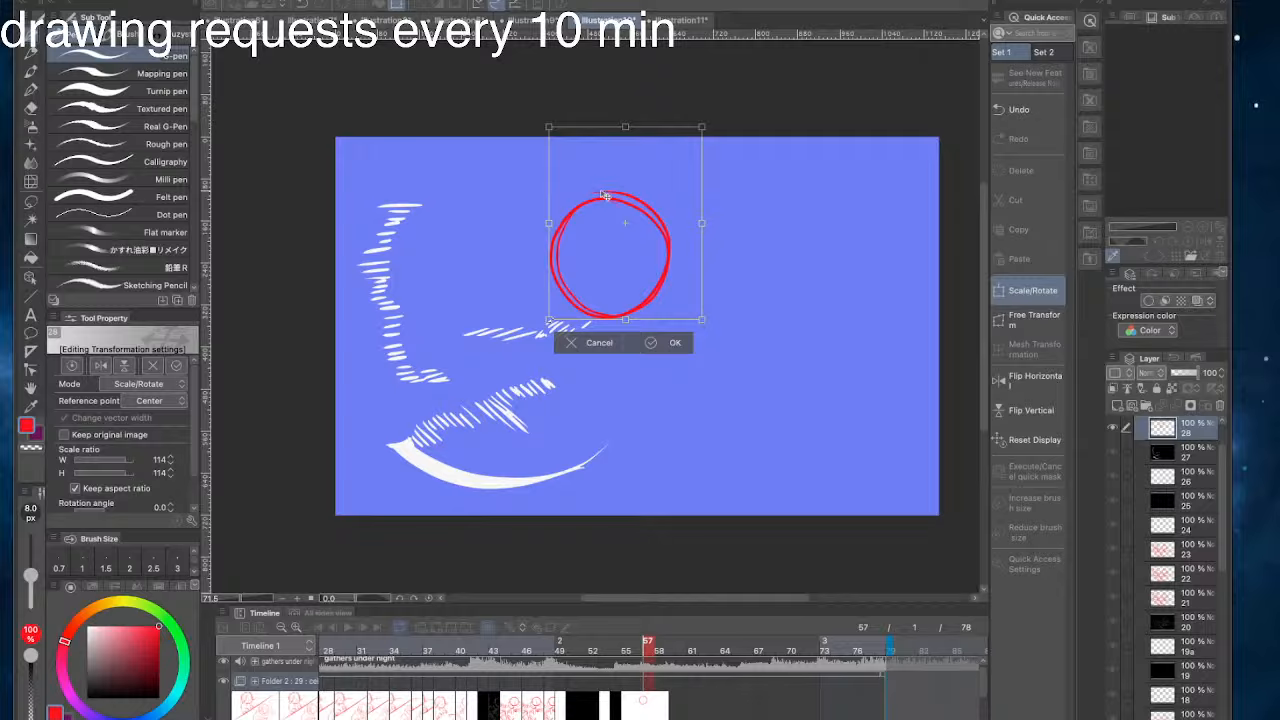
left_click(665, 330)
- Sketch a scarf-like collar wrapped beneath the head circle on cel 28
left_click_drag(580, 322, 643, 328)
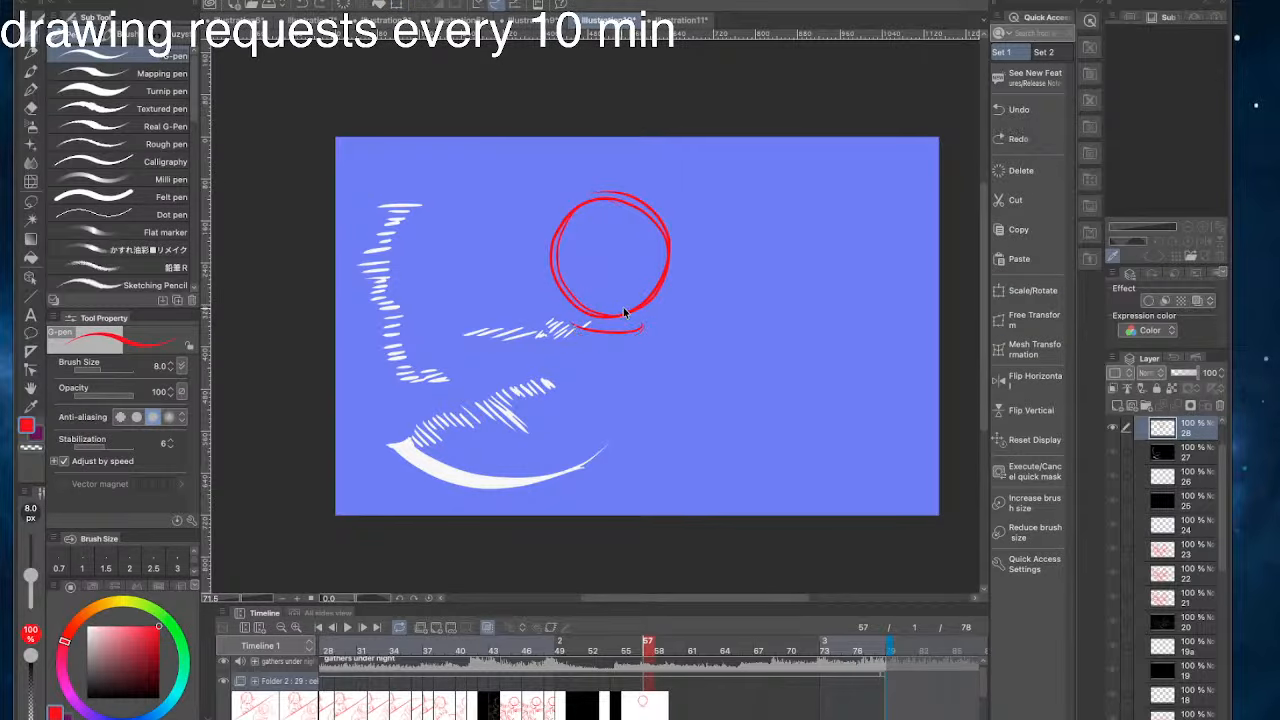
mouse_move(552, 302)
left_mouse_down()
mouse_move(610, 322)
mouse_move(626, 300)
mouse_move(657, 315)
mouse_move(644, 350)
mouse_move(556, 345)
left_mouse_up()
key("super+z")
key("super+z")
mouse_move(655, 300)
left_mouse_down()
mouse_move(645, 351)
mouse_move(546, 302)
left_mouse_up()
key("super+z")
mouse_move(640, 361)
left_mouse_down()
mouse_move(552, 325)
mouse_move(550, 305)
mouse_move(566, 330)
mouse_move(556, 324)
left_mouse_up()
key("super+z")
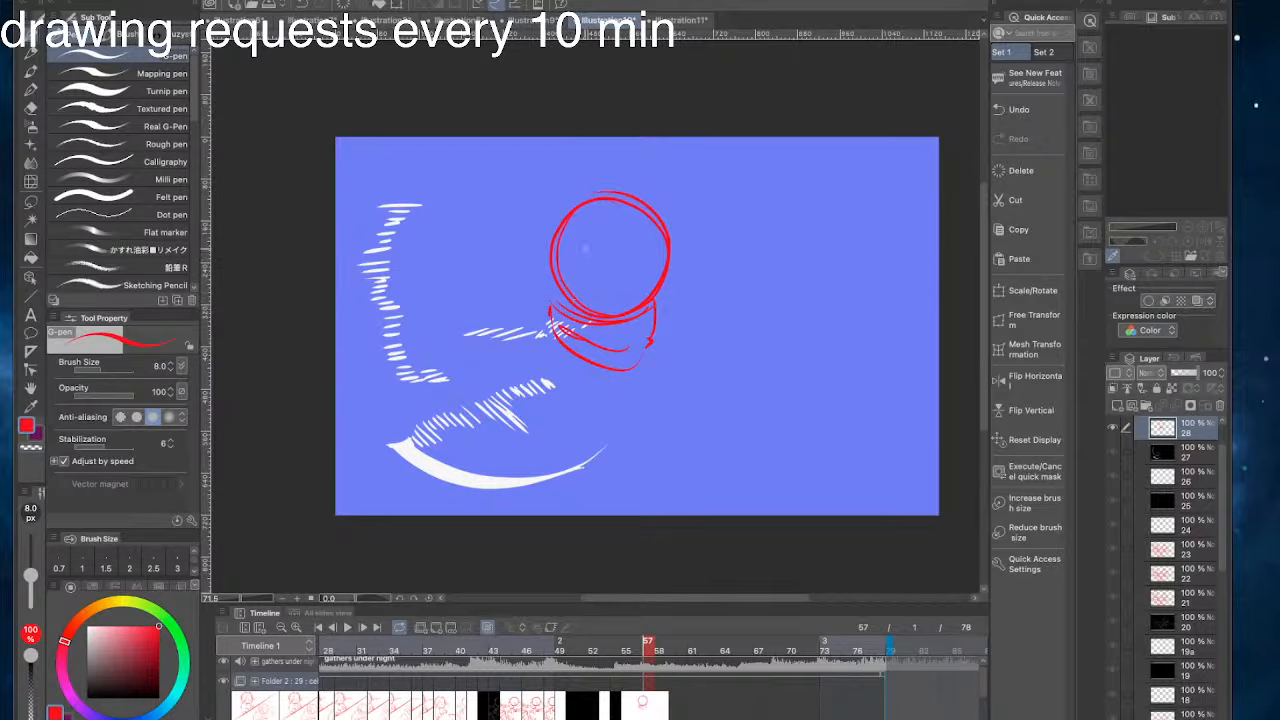
- Sketch the figure's torso tapering down from the collar, with a waistline and curved hips
left_click_drag(585, 247, 684, 229)
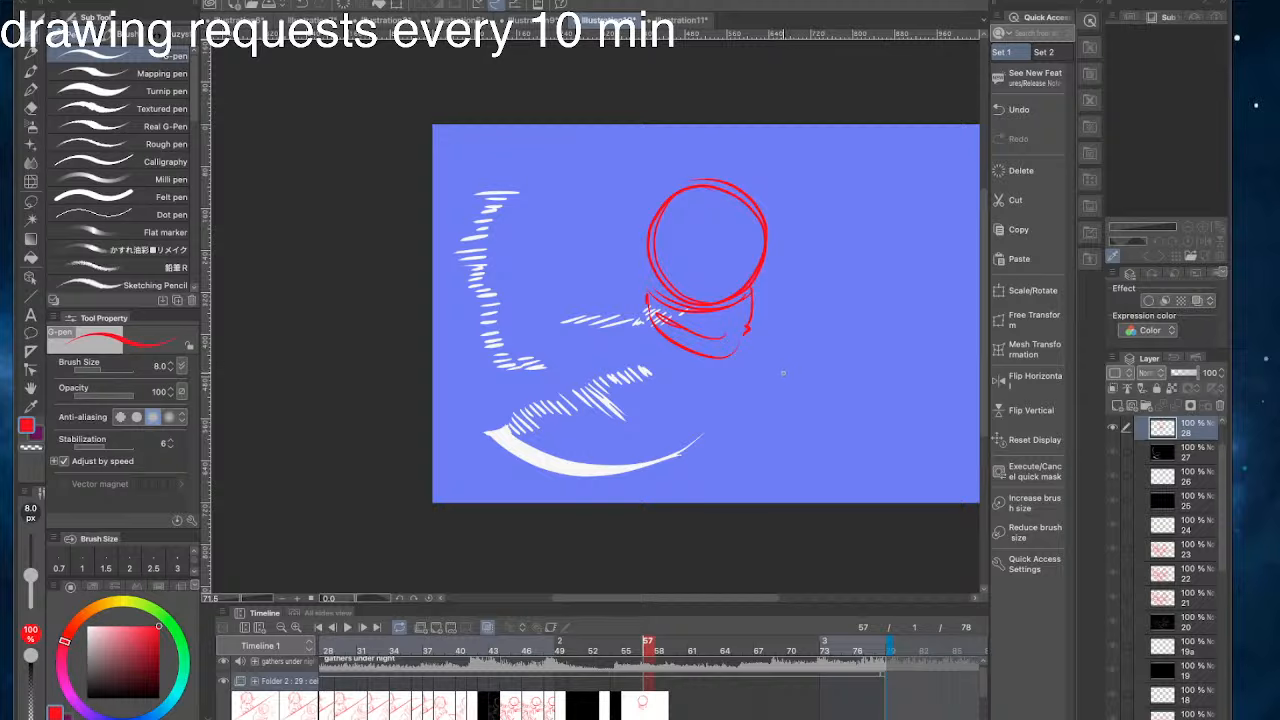
left_click_drag(731, 362, 712, 406)
mouse_move(660, 348)
left_mouse_down()
mouse_move(660, 398)
mouse_move(714, 424)
mouse_move(711, 442)
left_mouse_up()
mouse_move(664, 393)
left_mouse_down()
mouse_move(670, 440)
mouse_move(704, 440)
mouse_move(682, 434)
mouse_move(712, 400)
left_mouse_up()
mouse_move(670, 399)
left_mouse_down()
mouse_move(713, 394)
mouse_move(717, 424)
mouse_move(662, 408)
mouse_move(664, 437)
left_mouse_up()
key("super+z")
- Sketch a small shoulder circle below the collar and a curved lock sweeping out from the head's left side
key("super+z")
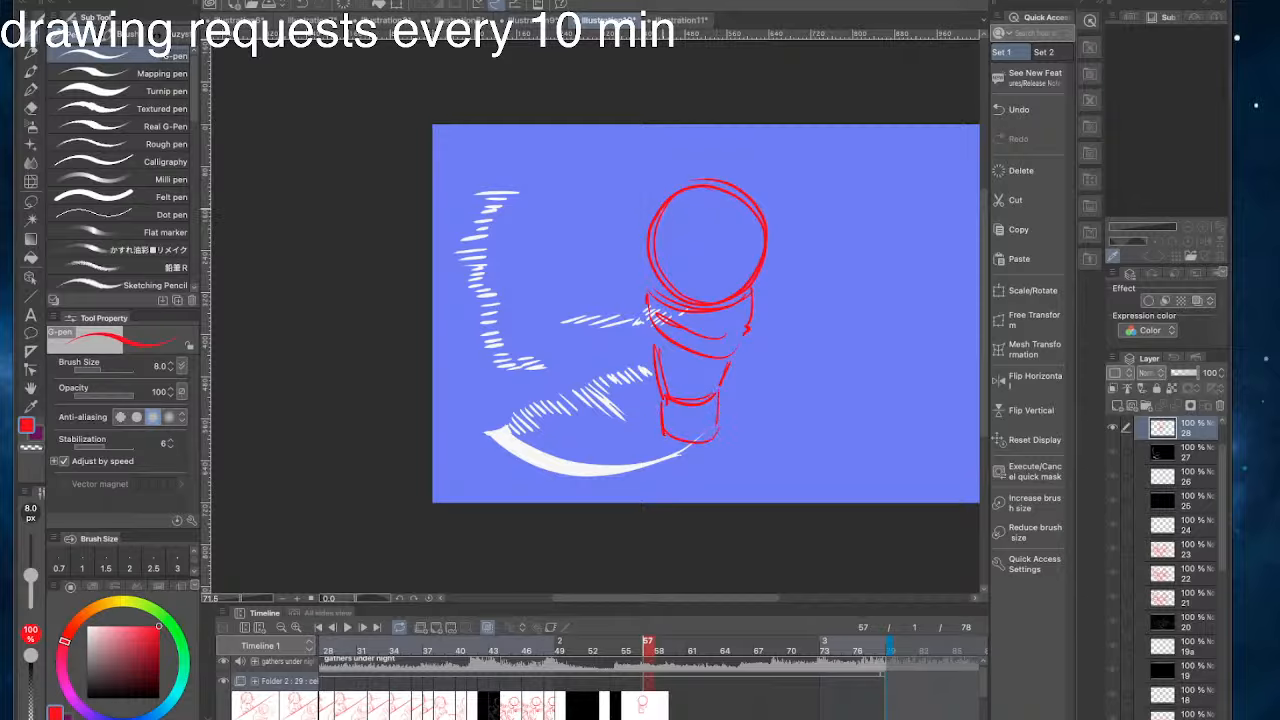
mouse_move(652, 327)
left_mouse_down()
mouse_move(660, 334)
mouse_move(636, 349)
mouse_move(618, 395)
mouse_move(644, 344)
mouse_move(642, 388)
left_mouse_up()
key("super+z")
key("super+z")
mouse_move(642, 388)
left_mouse_down()
mouse_move(658, 372)
mouse_move(658, 384)
mouse_move(626, 382)
mouse_move(641, 391)
left_mouse_up()
key("super+z")
key("super+z")
key("super+z")
key("super+z")
key("super+z")
mouse_move(677, 255)
left_mouse_down()
mouse_move(618, 180)
mouse_move(667, 264)
left_mouse_up()
key("super+z")
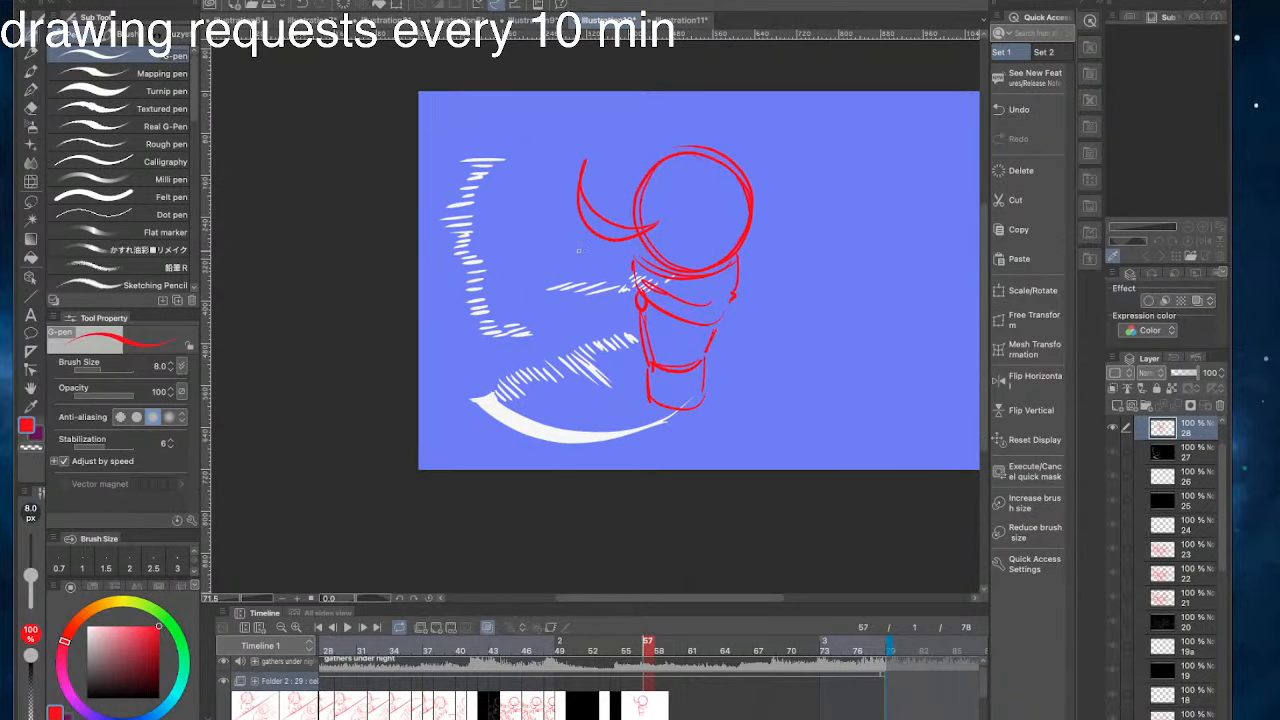
- Sketch the figure's two straight legs running down from the waist to the canvas's lower edge
left_click_drag(700, 376, 704, 458)
key("super+z")
left_click_drag(706, 366, 710, 455)
left_click_drag(646, 384, 643, 458)
key("super+z")
left_click_drag(646, 384, 646, 457)
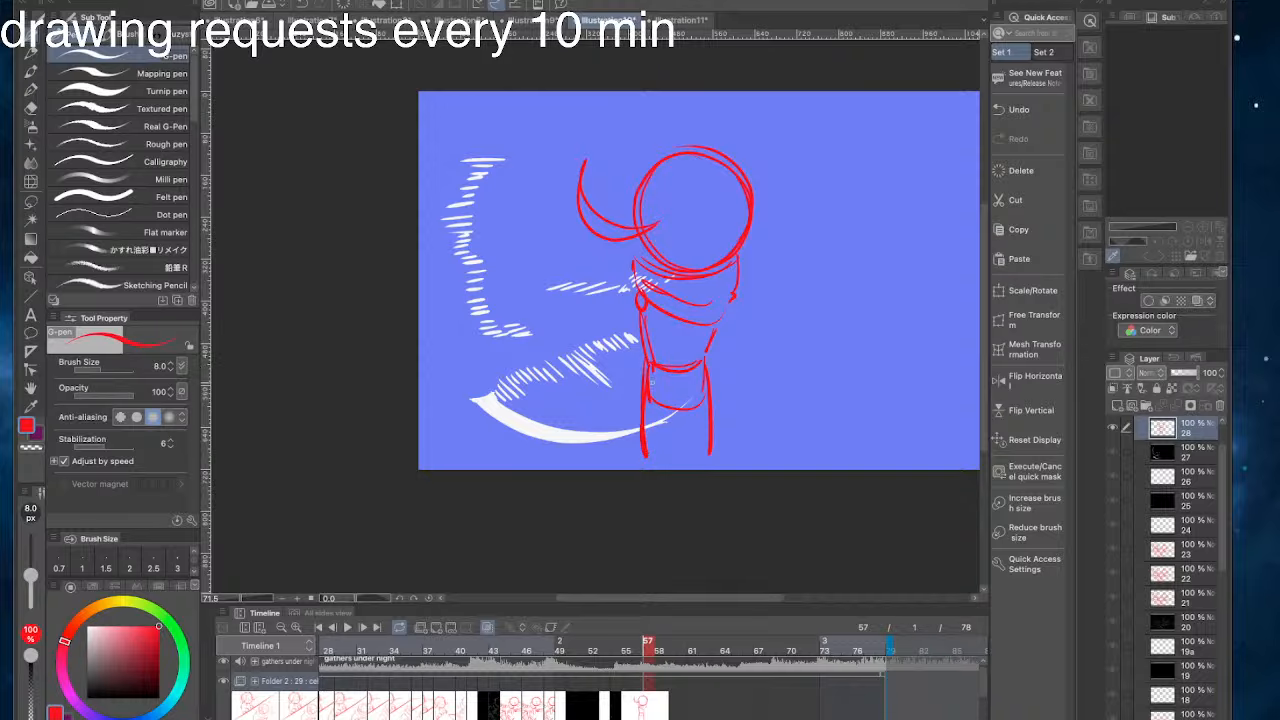
left_click_drag(576, 202, 633, 201)
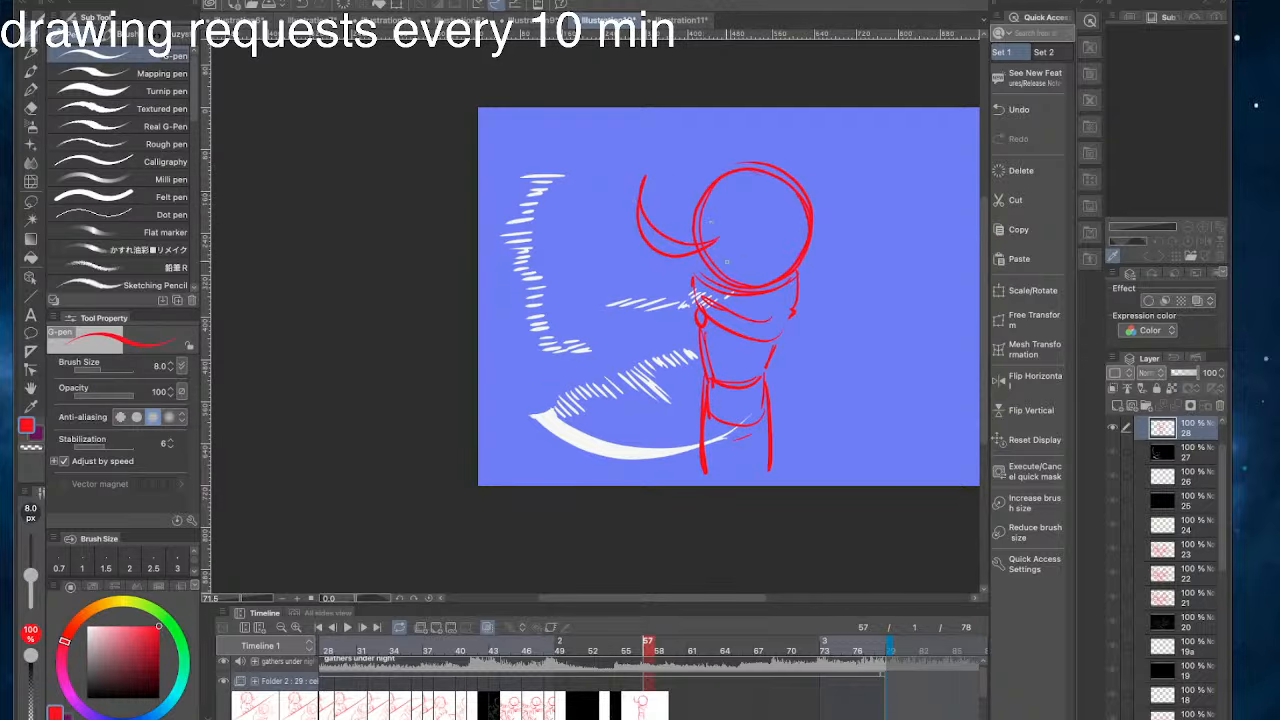
left_click_drag(740, 442, 744, 478)
- Try several versions of an arm hanging from the collar on the figure's right-hand side
left_click_drag(659, 219, 627, 232)
key("super+z")
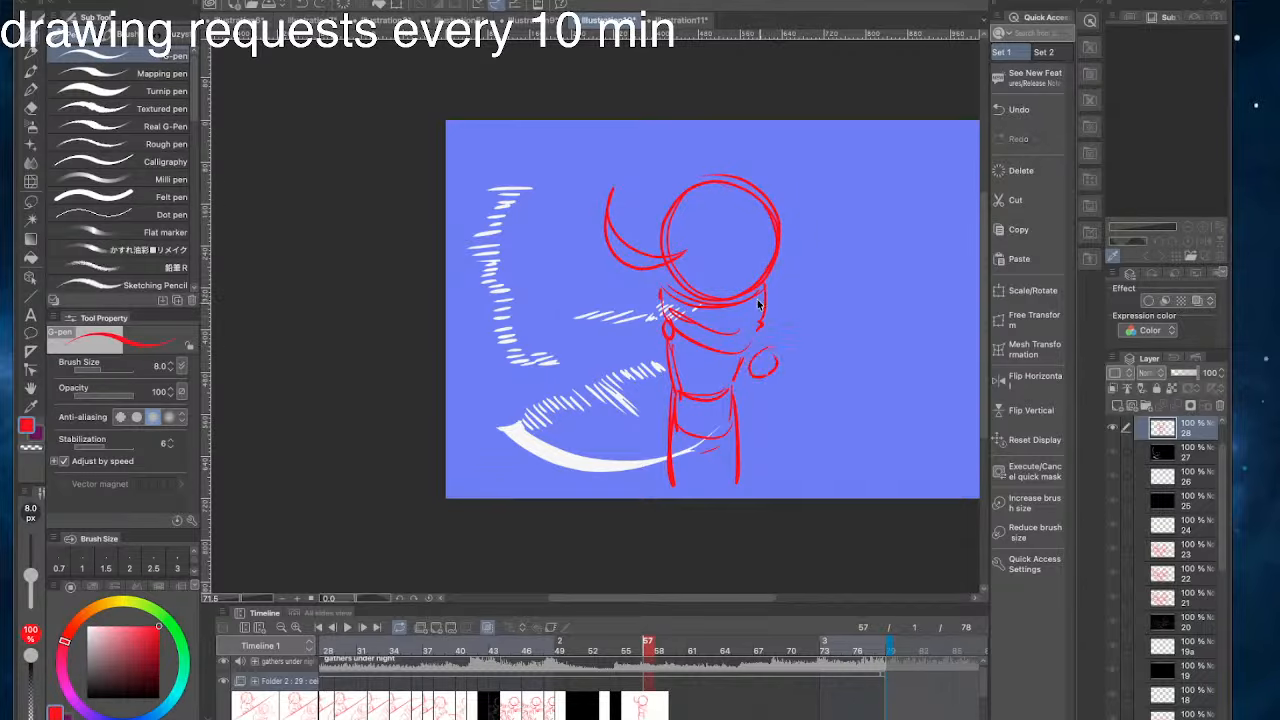
left_click_drag(761, 326, 754, 448)
left_click_drag(742, 362, 740, 440)
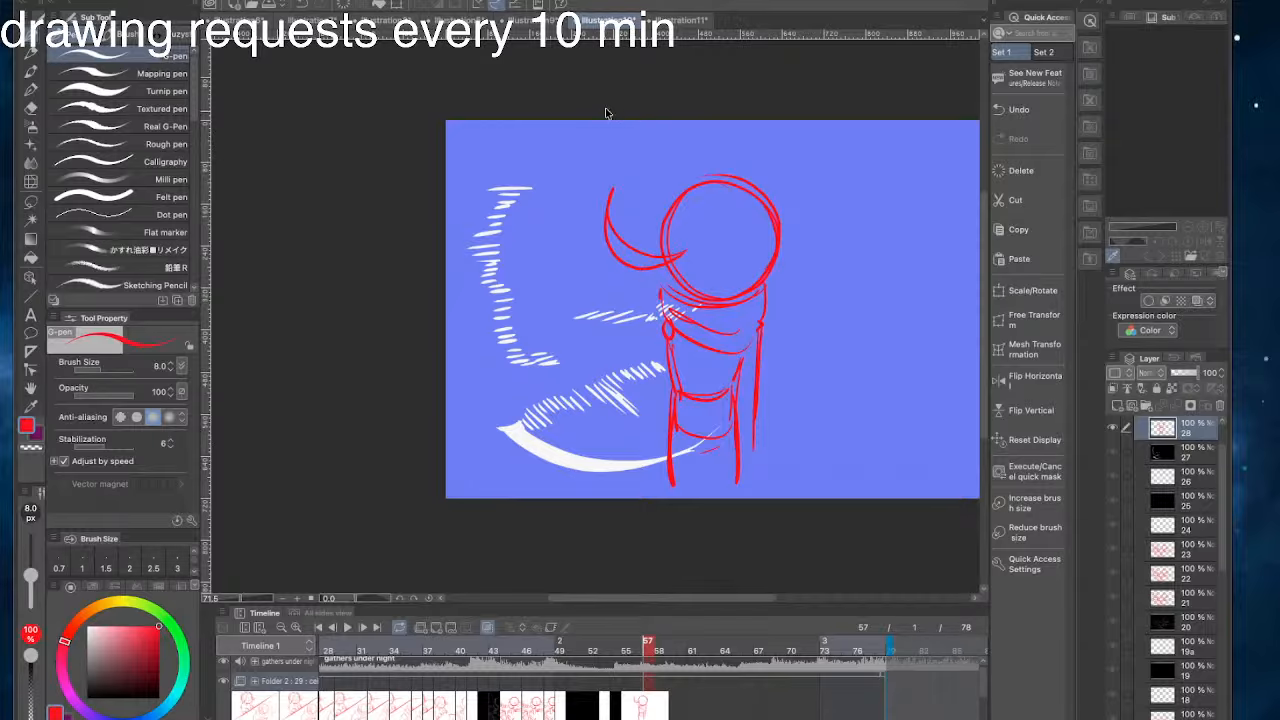
key("ctrl+z")
key("ctrl+z")
mouse_move(760, 324)
left_mouse_down()
mouse_move(752, 438)
mouse_move(764, 466)
mouse_move(750, 483)
left_mouse_up()
key("ctrl+z")
mouse_move(755, 420)
left_mouse_down()
mouse_move(753, 483)
mouse_move(738, 484)
left_mouse_up()
left_click_drag(694, 251, 654, 246)
key("ctrl+z")
left_click_drag(716, 410, 728, 457)
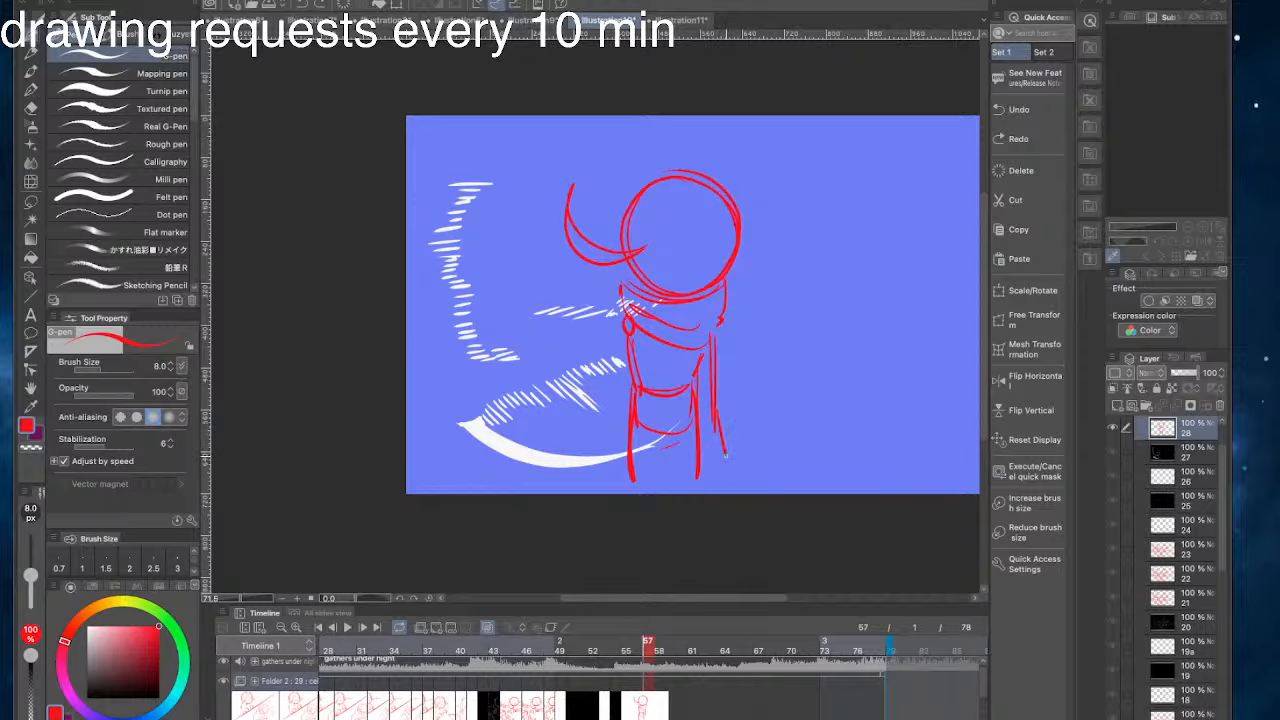
left_click_drag(740, 333, 759, 338)
key("ctrl+z")
key("ctrl+z")
key("ctrl+z")
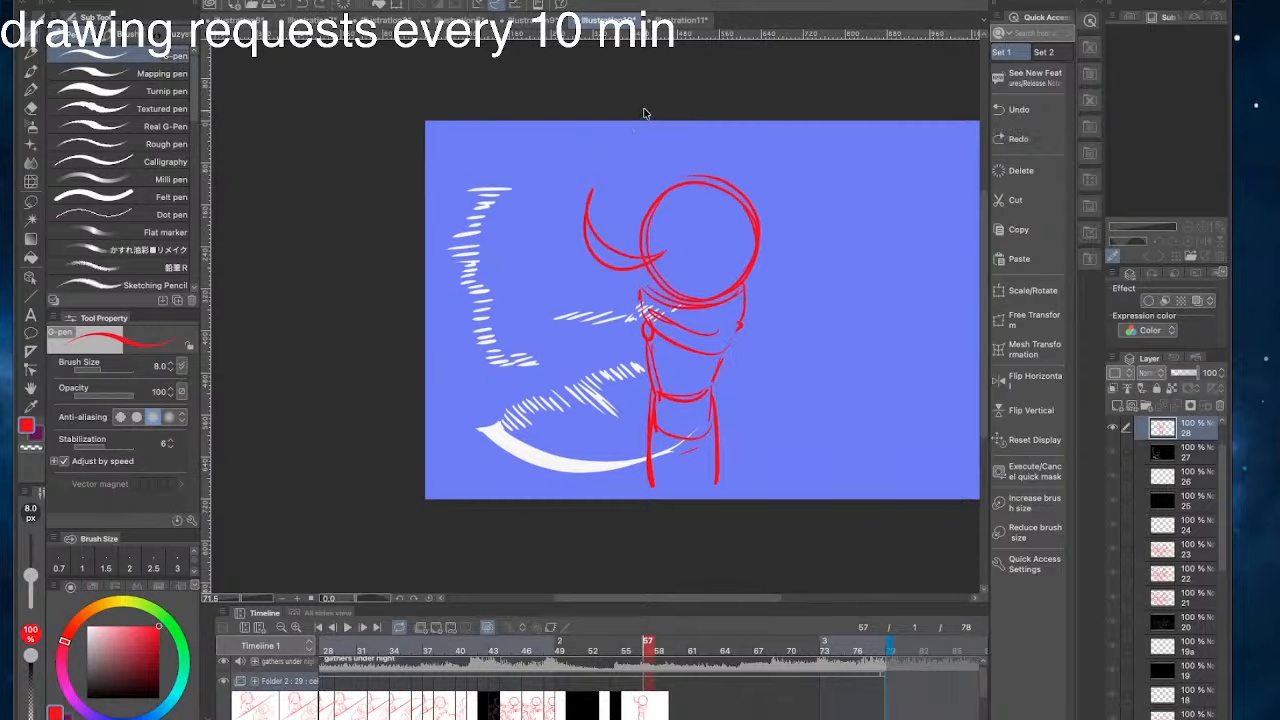
- Try different contour strokes along the right-hand side of the head circle
left_click_drag(611, 147, 530, 166)
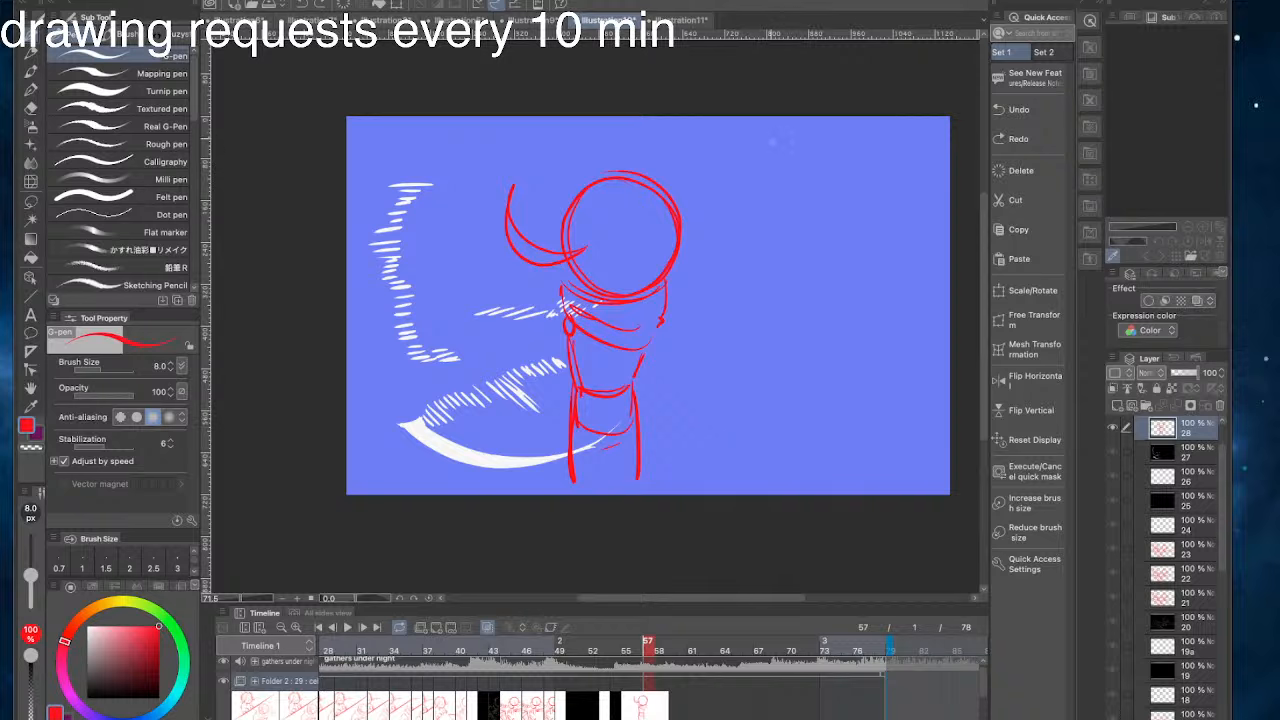
mouse_move(681, 167)
left_mouse_down()
mouse_move(755, 175)
mouse_move(739, 292)
left_mouse_up()
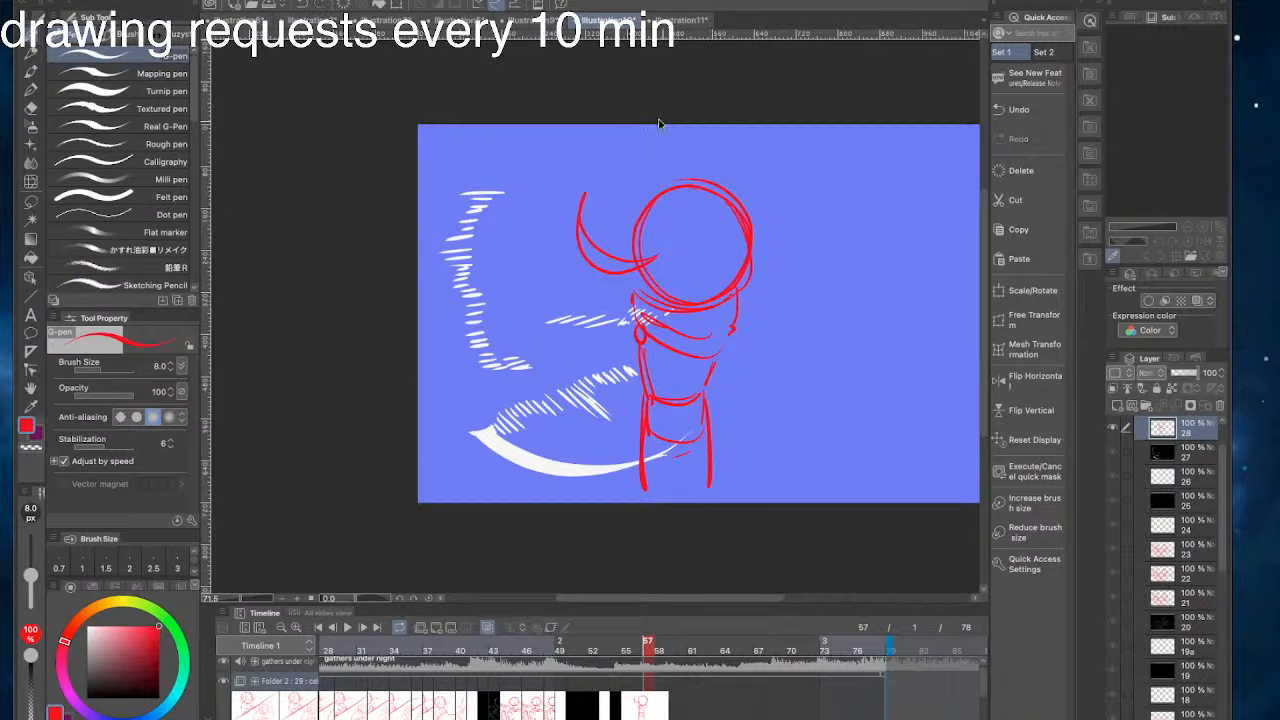
key("ctrl+z")
left_click_drag(735, 212, 708, 291)
key("ctrl+z")
left_click_drag(737, 256, 702, 247)
key("ctrl+z")
mouse_move(741, 258)
left_mouse_down()
mouse_move(695, 247)
mouse_move(739, 258)
left_mouse_up()
key("ctrl+z")
key("ctrl+z")
- Thicken the collar's left edge and add short pointed strokes at both sides of the head
mouse_move(635, 289)
left_mouse_down()
mouse_move(671, 303)
mouse_move(711, 276)
left_mouse_up()
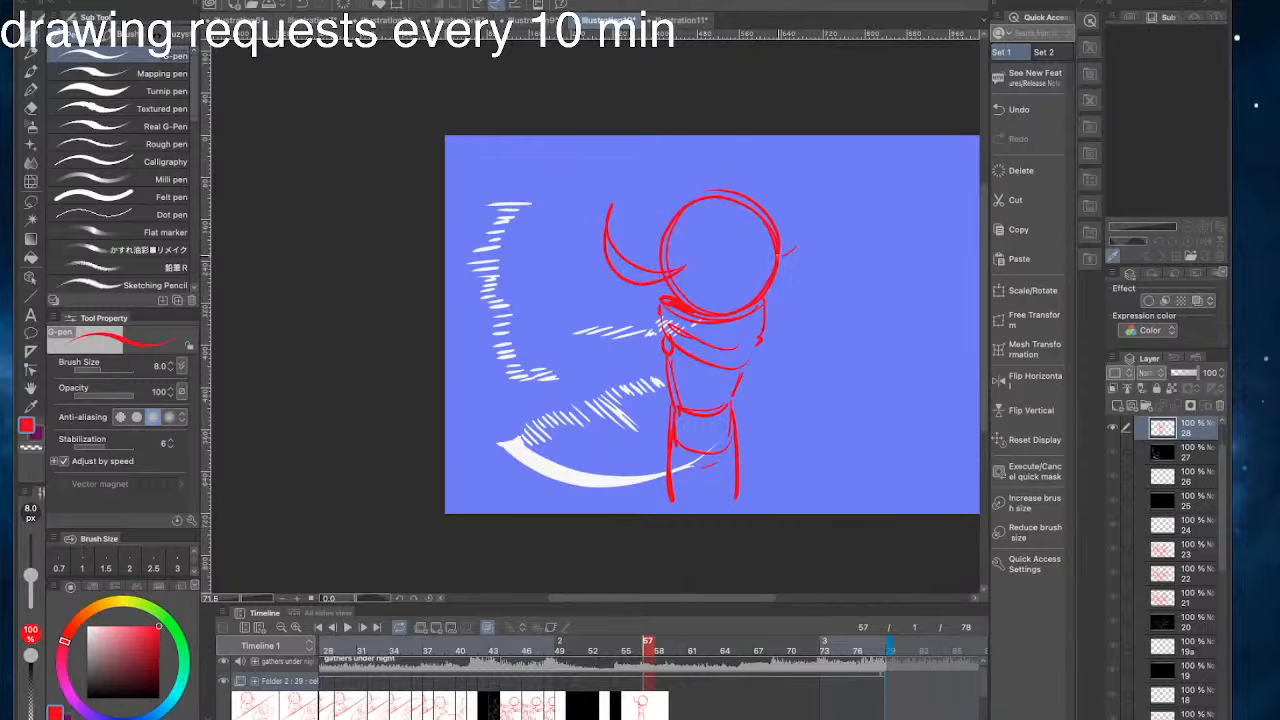
left_click_drag(779, 255, 763, 256)
left_click_drag(779, 238, 774, 251)
mouse_move(654, 250)
left_mouse_down()
mouse_move(682, 247)
mouse_move(660, 243)
left_mouse_up()
- Sketch a straight arm hanging from the shoulder circle and finish it with a rounded hand
mouse_move(664, 326)
left_mouse_down()
mouse_move(674, 334)
mouse_move(650, 460)
left_mouse_up()
mouse_move(670, 360)
left_mouse_down()
mouse_move(674, 480)
mouse_move(648, 486)
mouse_move(662, 505)
mouse_move(667, 490)
mouse_move(641, 499)
mouse_move(674, 485)
left_mouse_up()
key("super+z")
left_click_drag(634, 344, 683, 348)
left_click_drag(736, 291, 671, 249)
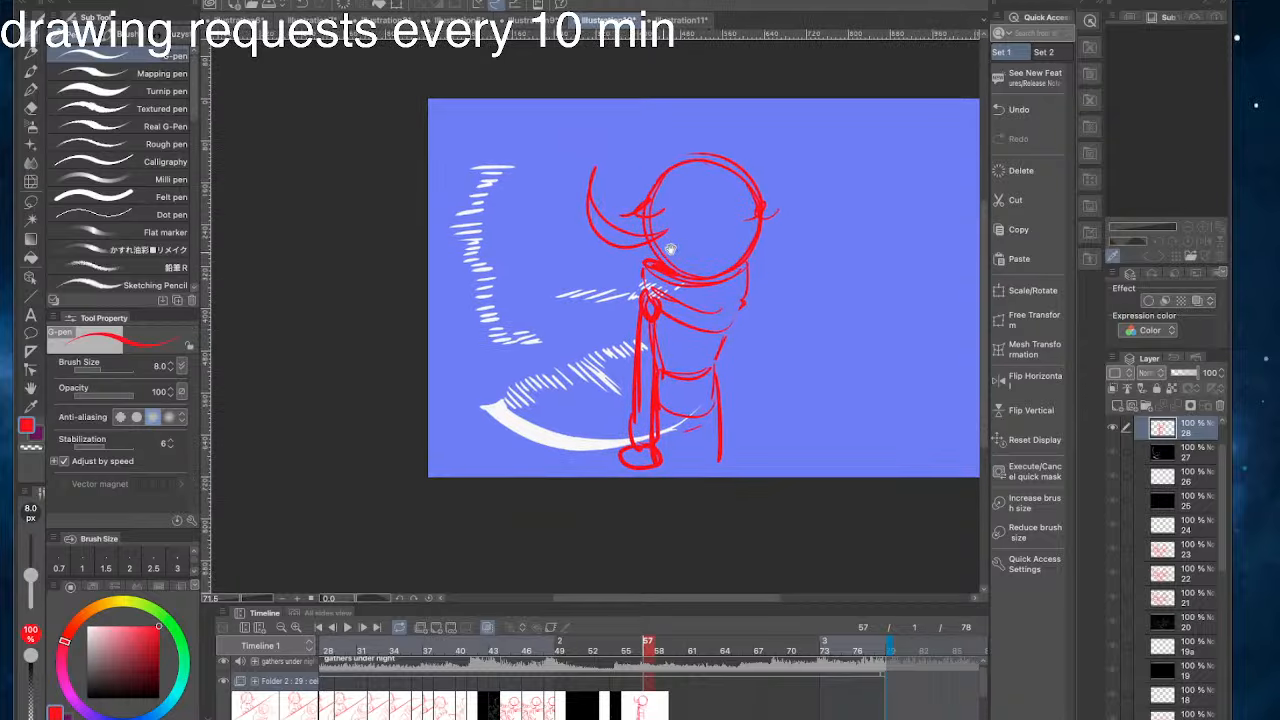
key("super+z")
mouse_move(656, 442)
left_mouse_down()
mouse_move(628, 462)
mouse_move(650, 450)
left_mouse_up()
- Sketch a small frowning face in the lower right part of the head circle
mouse_move(716, 231)
left_mouse_down()
mouse_move(754, 229)
mouse_move(712, 256)
left_mouse_up()
key("super+z")
key("super+z")
mouse_move(714, 226)
left_mouse_down()
mouse_move(727, 247)
mouse_move(681, 240)
mouse_move(701, 263)
mouse_move(720, 247)
left_mouse_up()
key("super+z")
key("super+z")
key("super+z")
key("super+z")
key("super+z")
key("super+z")
left_click_drag(708, 239, 698, 252)
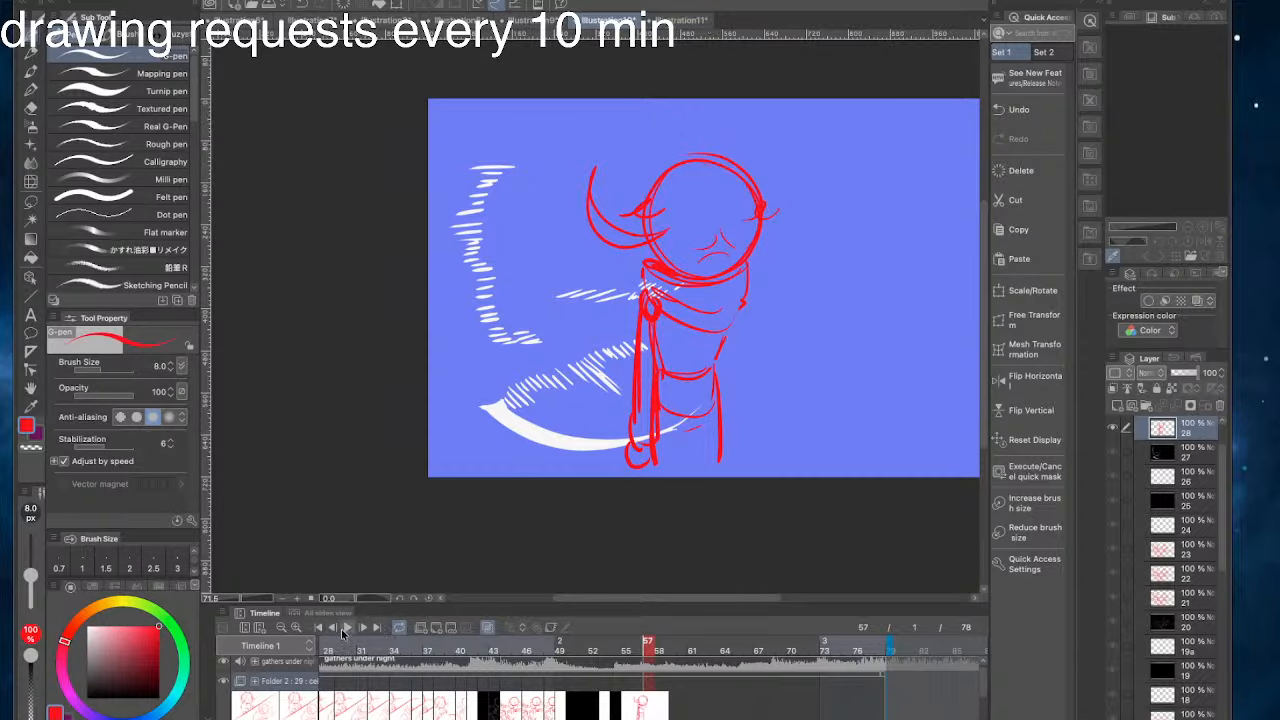
- Compare the new figure with the split-screen two-character sketch at frame 30, and return to cel 28
left_click(351, 714)
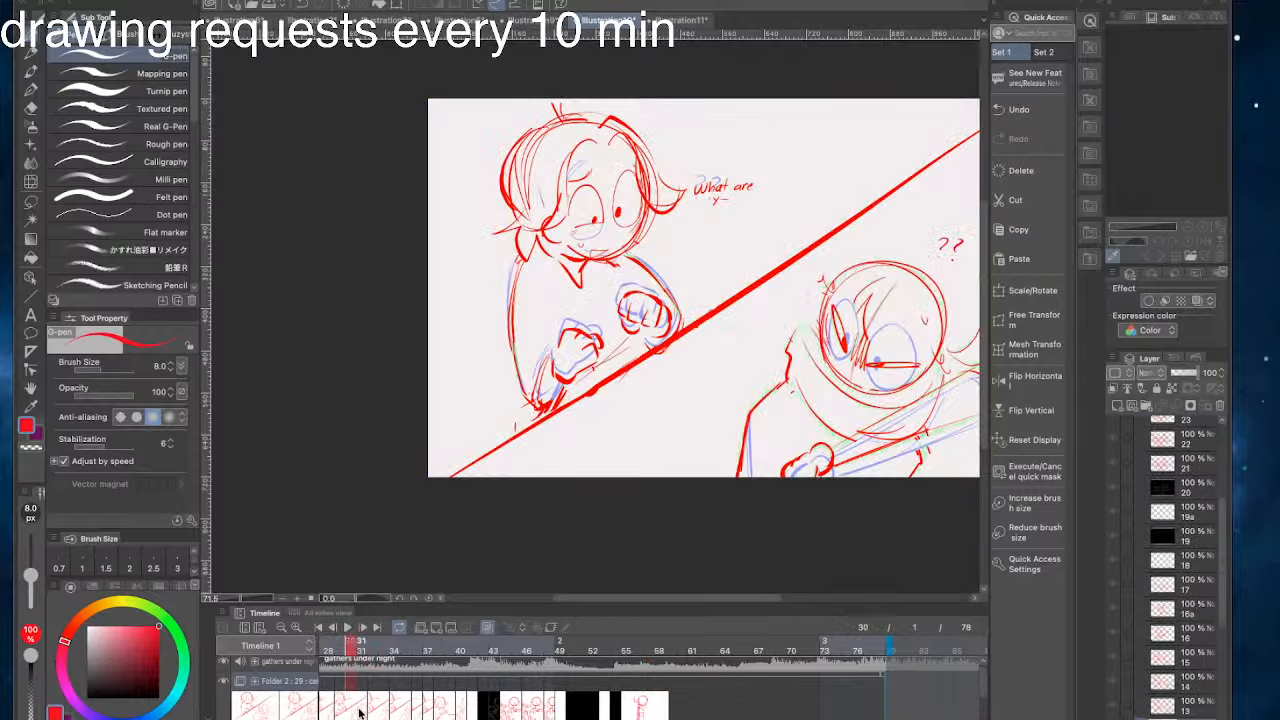
left_click_drag(678, 573, 557, 571)
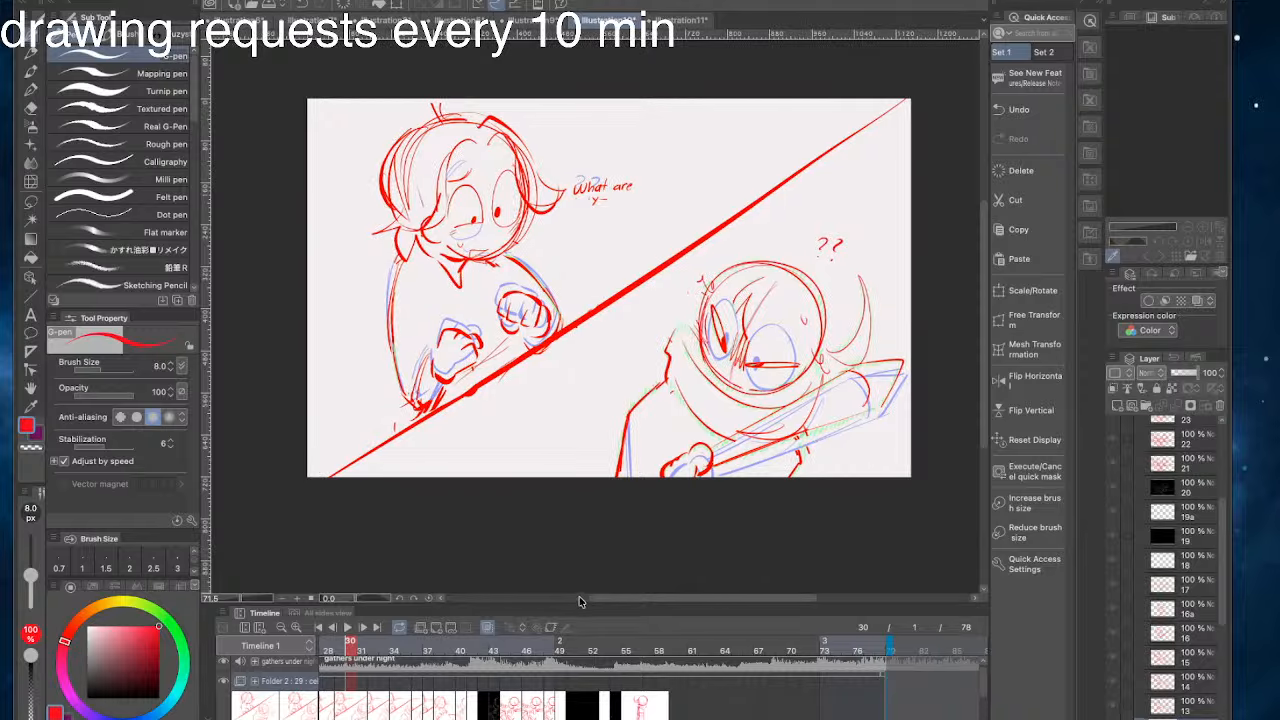
left_click(640, 704)
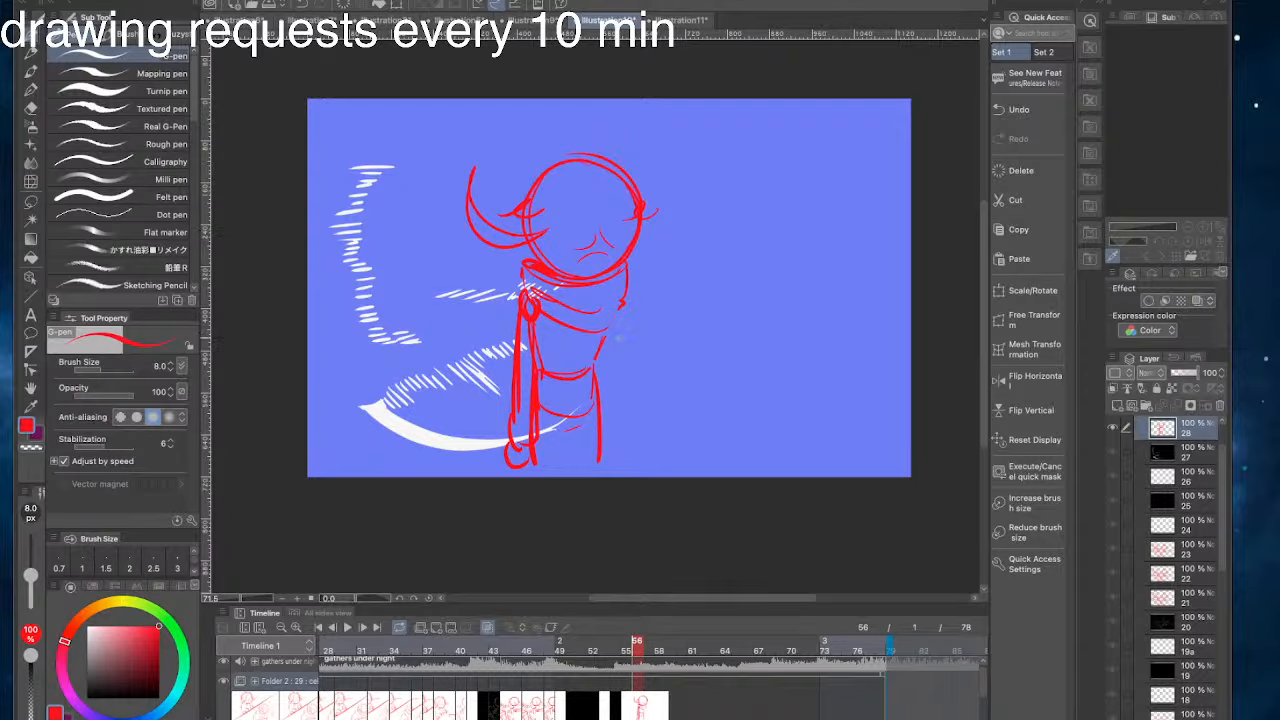
- Sketch the second arm and hand down the figure's right-hand side, using the sketch near frame 39 for reference
mouse_move(619, 310)
left_mouse_down()
mouse_move(609, 395)
mouse_move(614, 380)
left_mouse_up()
key("ctrl+z")
left_click(444, 706)
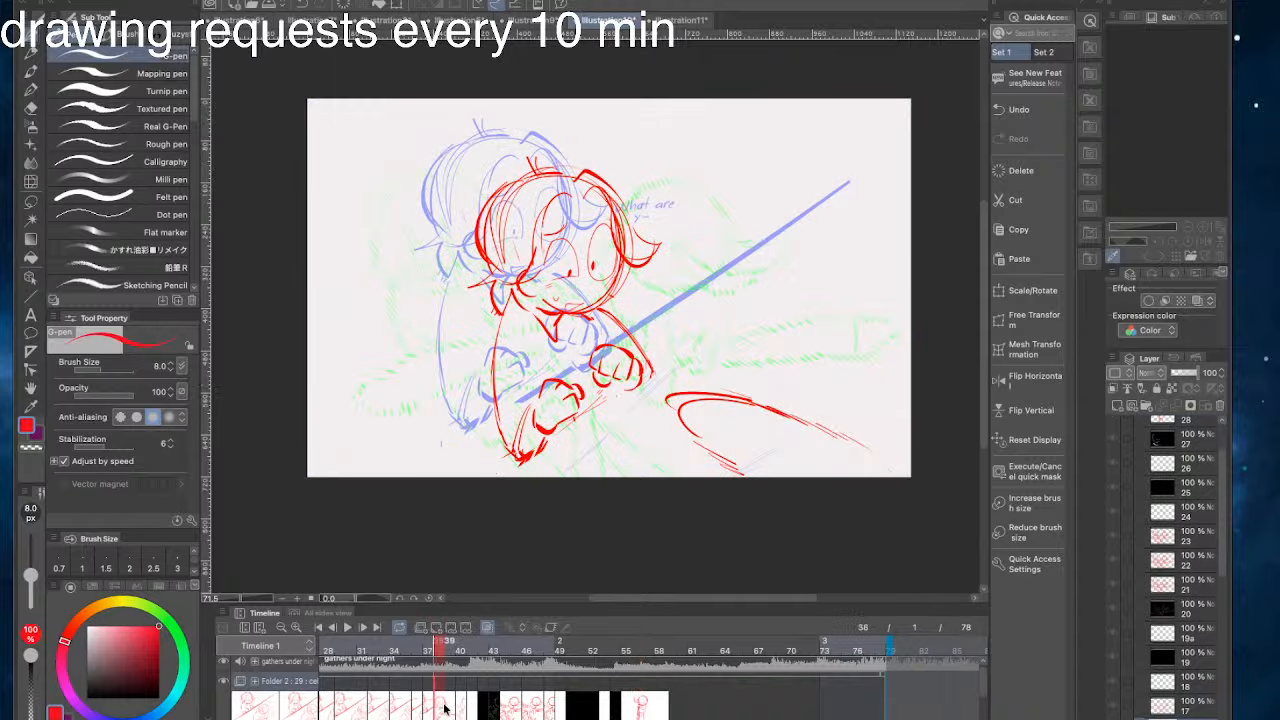
left_click(645, 697)
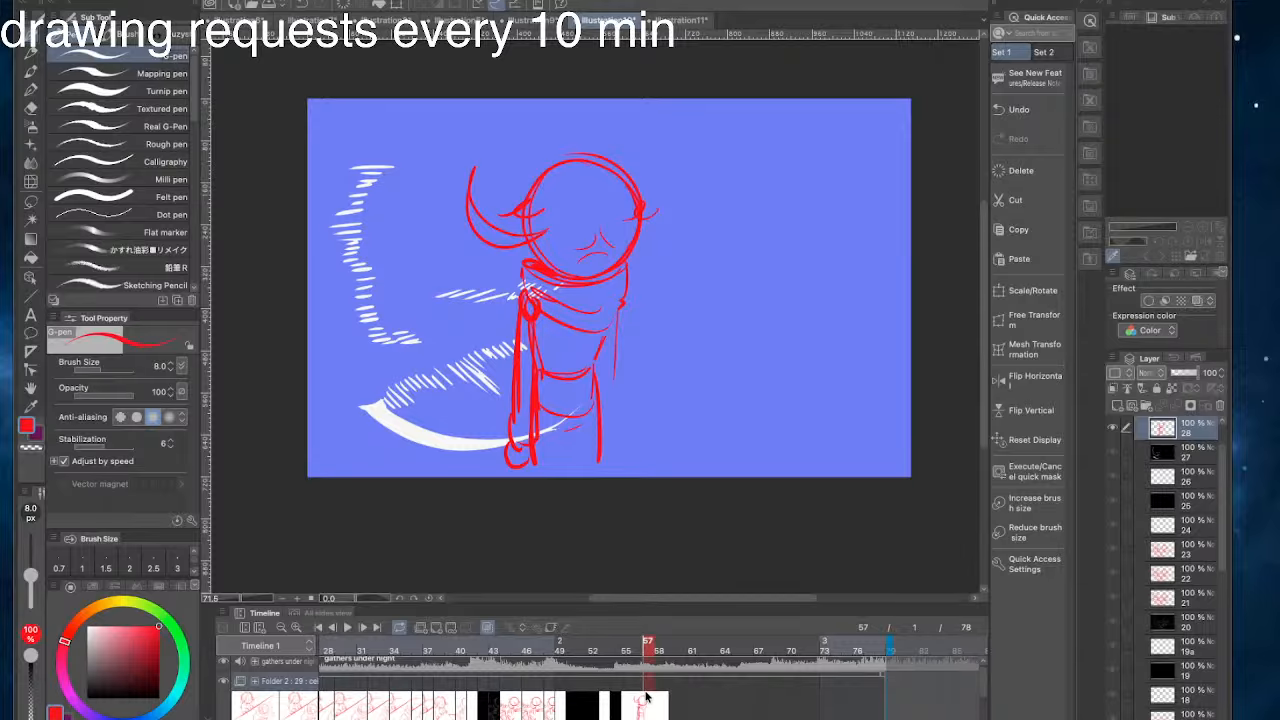
mouse_move(617, 311)
left_mouse_down()
mouse_move(619, 450)
mouse_move(605, 465)
left_mouse_up()
left_click_drag(517, 192, 582, 201)
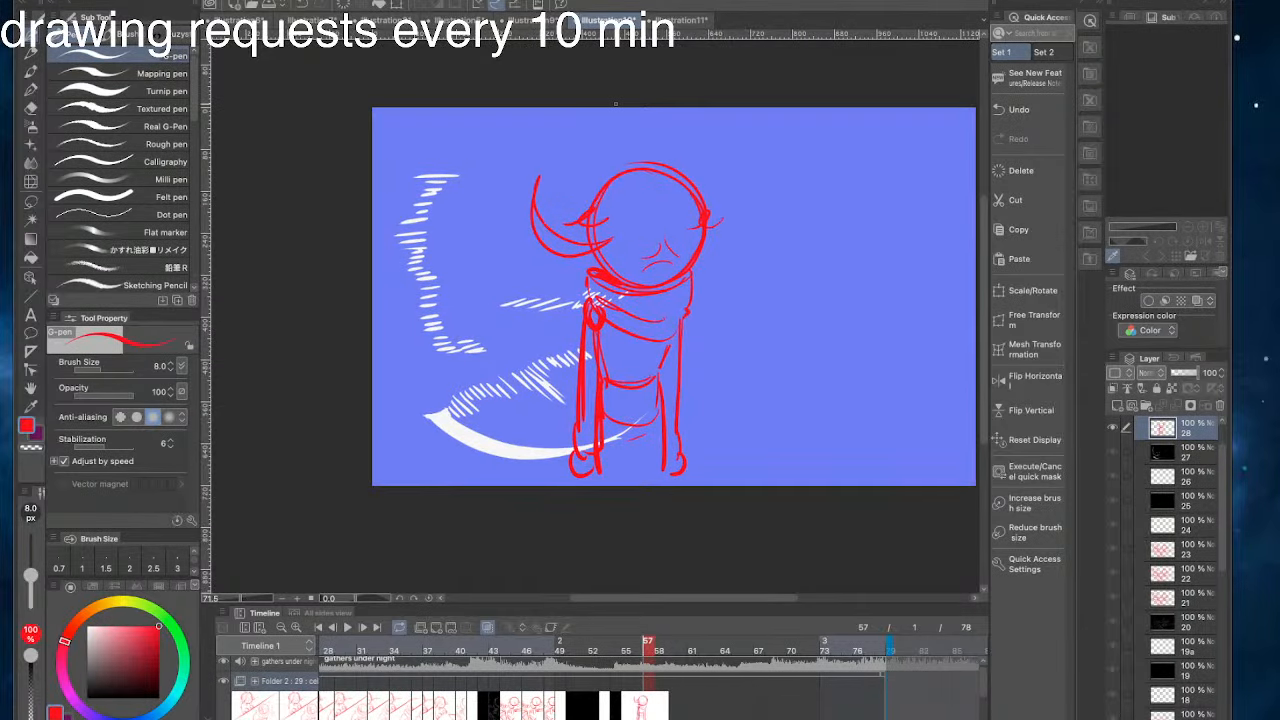
left_click_drag(645, 280, 737, 274)
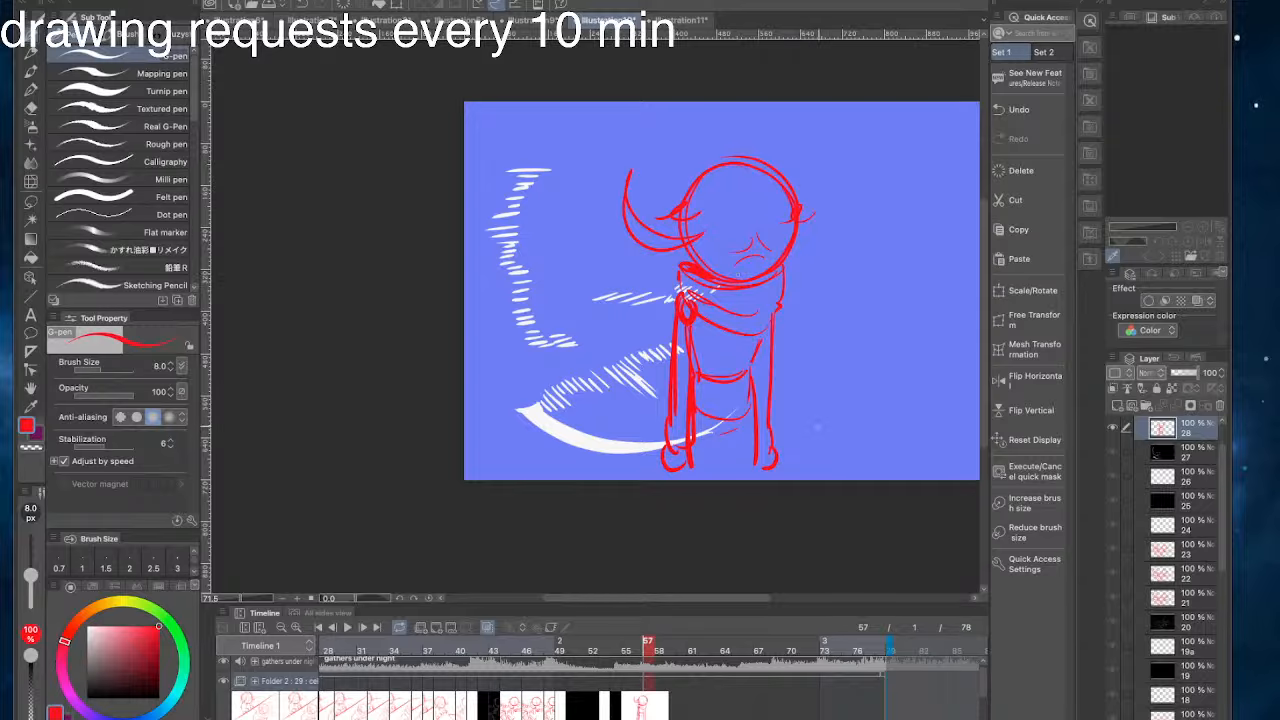
left_click_drag(775, 445, 859, 436)
key("super+z")
key("super+z")
- Open and confirm a Scale/Rotate transform of the red figure at frame 58, and clear the figure from cel 28
mouse_move(653, 647)
left_mouse_down()
mouse_move(562, 655)
mouse_move(657, 670)
left_mouse_up()
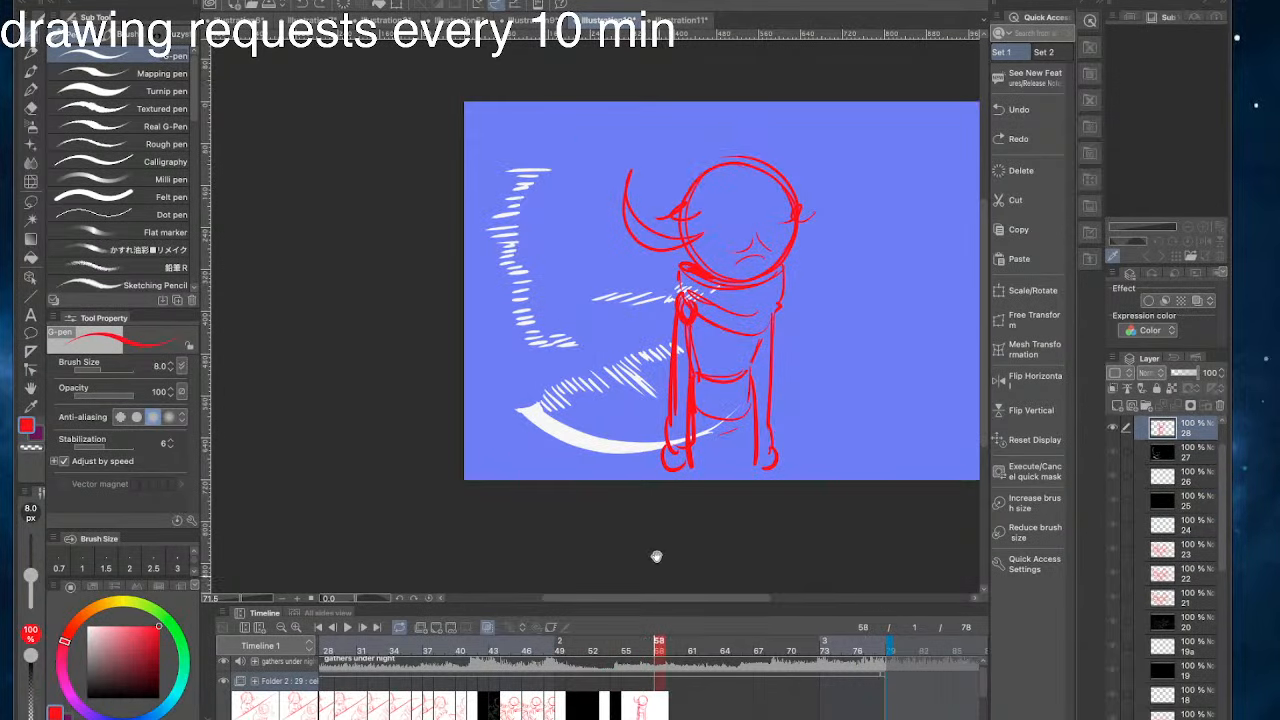
left_click_drag(610, 504, 511, 513)
left_click(1025, 294)
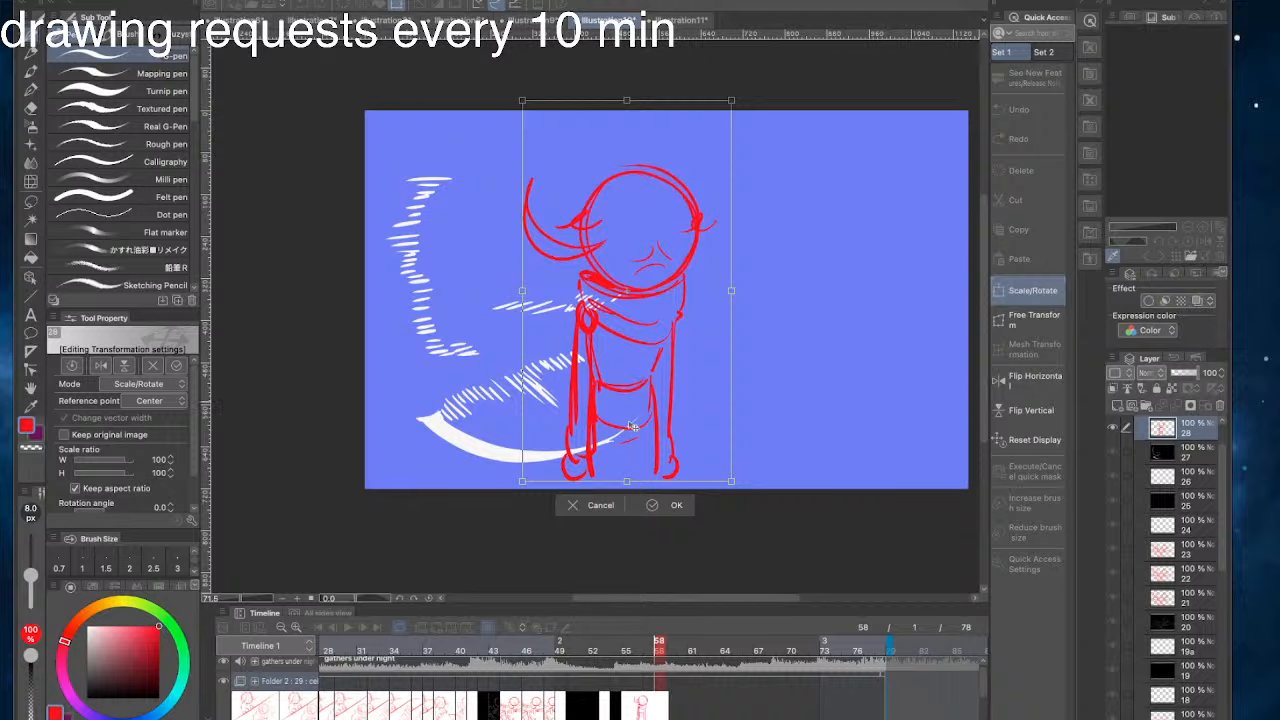
left_click(662, 505)
mouse_move(475, 271)
left_mouse_down()
mouse_move(497, 277)
mouse_move(463, 309)
mouse_move(440, 304)
left_mouse_up()
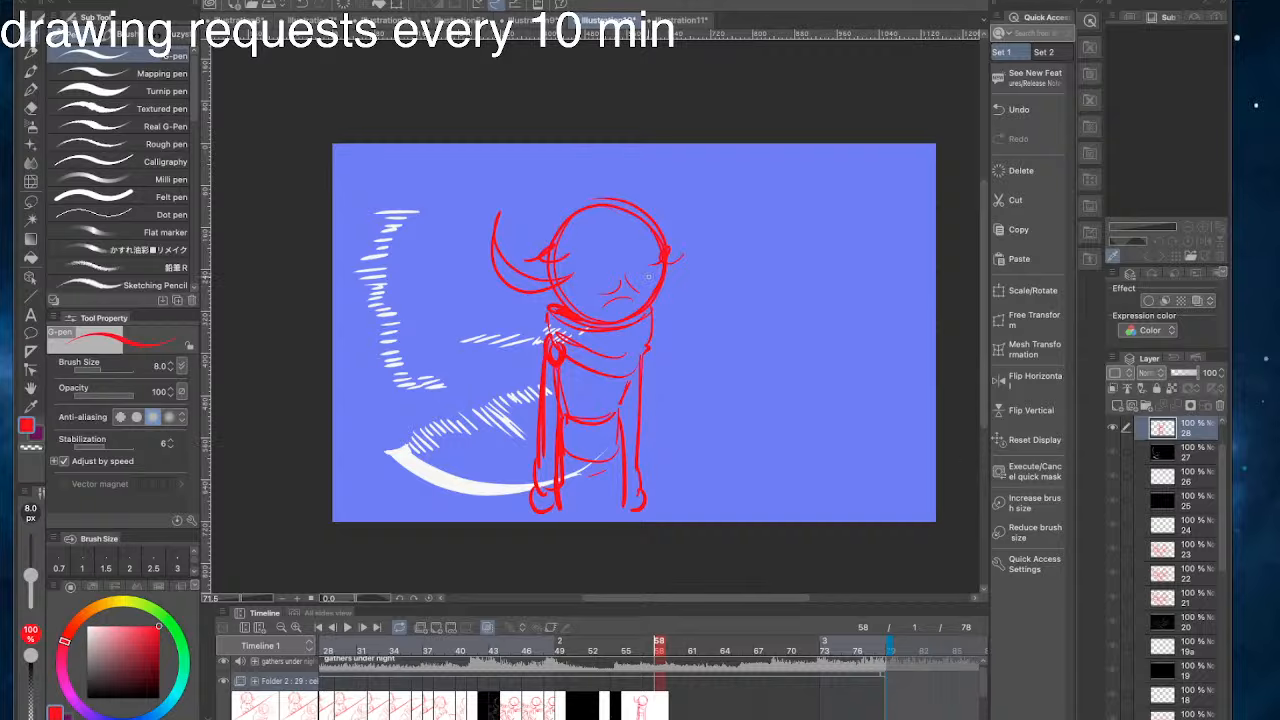
mouse_move(615, 250)
left_mouse_down()
mouse_move(597, 200)
mouse_move(705, 360)
mouse_move(640, 337)
mouse_move(475, 237)
mouse_move(637, 410)
mouse_move(692, 525)
mouse_move(588, 459)
mouse_move(490, 440)
mouse_move(492, 486)
mouse_move(515, 425)
left_mouse_up()
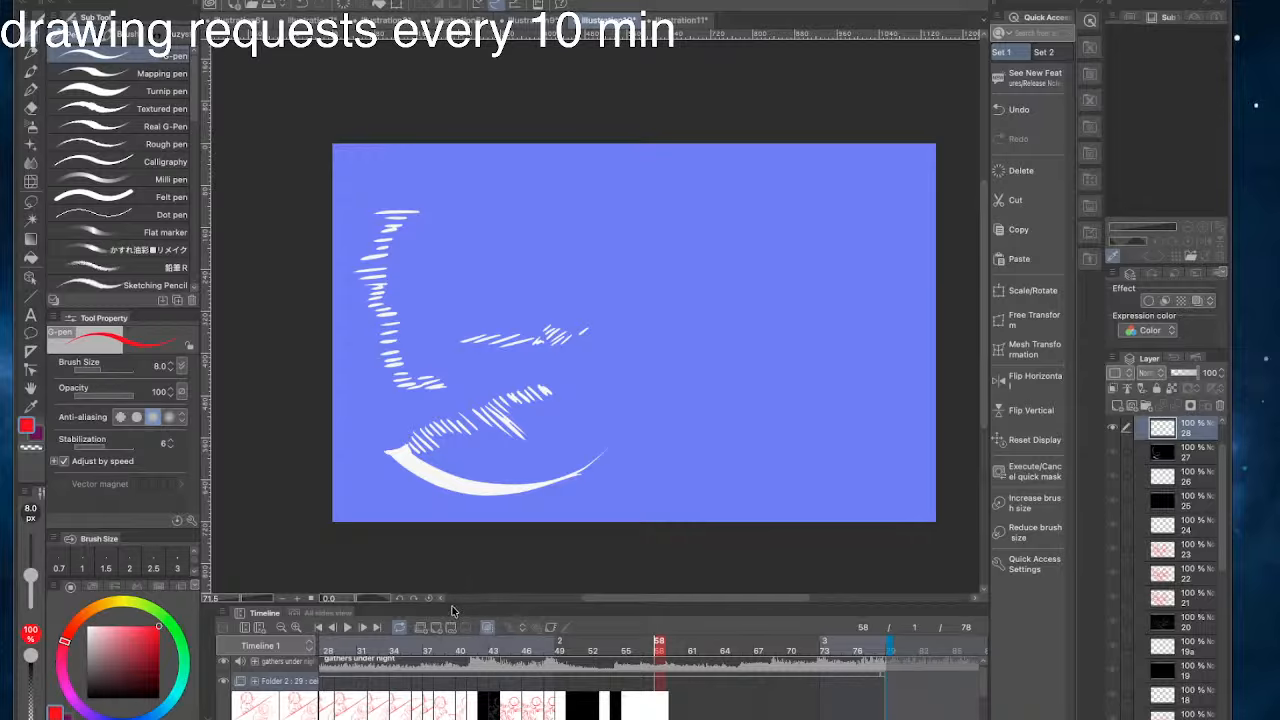
- Add a new blank animation cel at frame 58
left_click(435, 628)
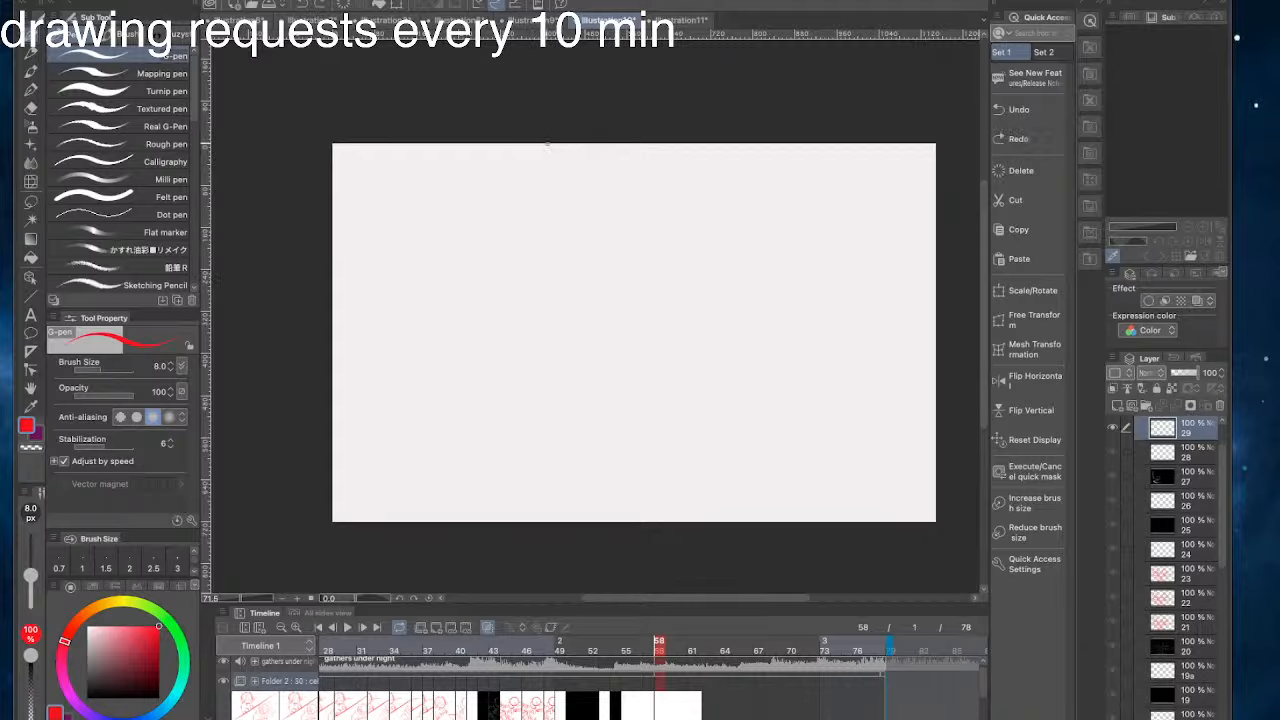
left_click_drag(566, 296, 686, 304)
key("ctrl+z")
mouse_move(645, 348)
left_mouse_down()
mouse_move(589, 376)
mouse_move(598, 333)
mouse_move(593, 355)
mouse_move(601, 336)
mouse_move(616, 352)
mouse_move(527, 348)
left_mouse_up()
key("ctrl+z")
key("ctrl+z")
key("ctrl+z")
key("ctrl+z")
left_click_drag(606, 348, 518, 346)
left_click_drag(481, 294, 599, 312)
key("ctrl+z")
key("ctrl+z")
left_click_drag(724, 406, 659, 406)
left_click_drag(888, 371, 814, 366)
left_click_drag(910, 387, 586, 443)
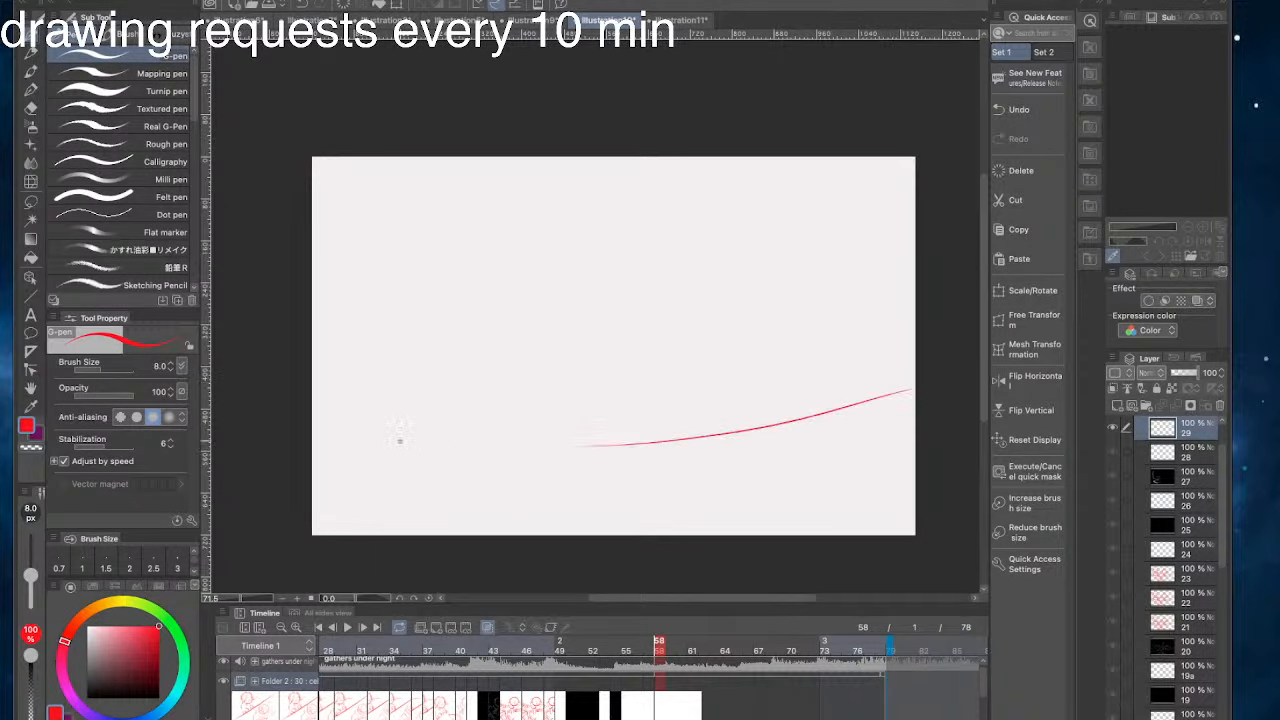
key("ctrl+z")
left_click_drag(914, 410, 314, 417)
key("ctrl+z")
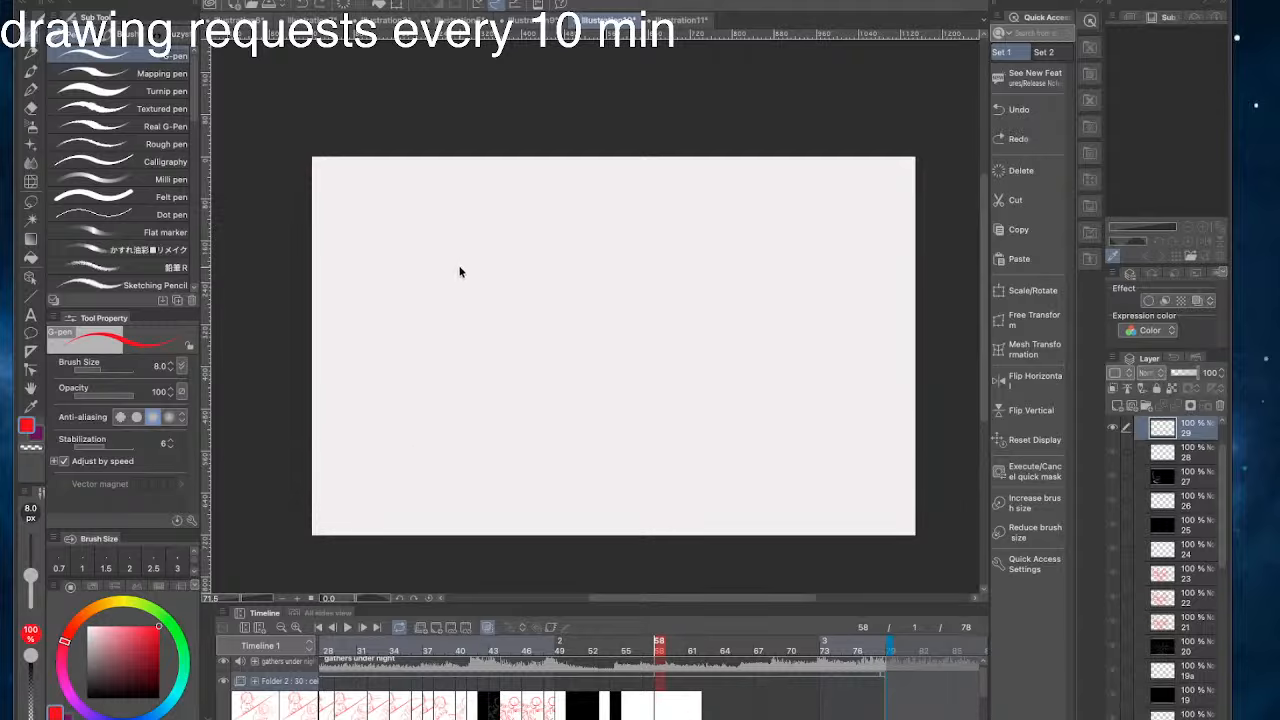
mouse_move(460, 271)
left_mouse_down()
mouse_move(500, 303)
mouse_move(579, 278)
left_mouse_up()
left_click_drag(700, 466, 737, 320)
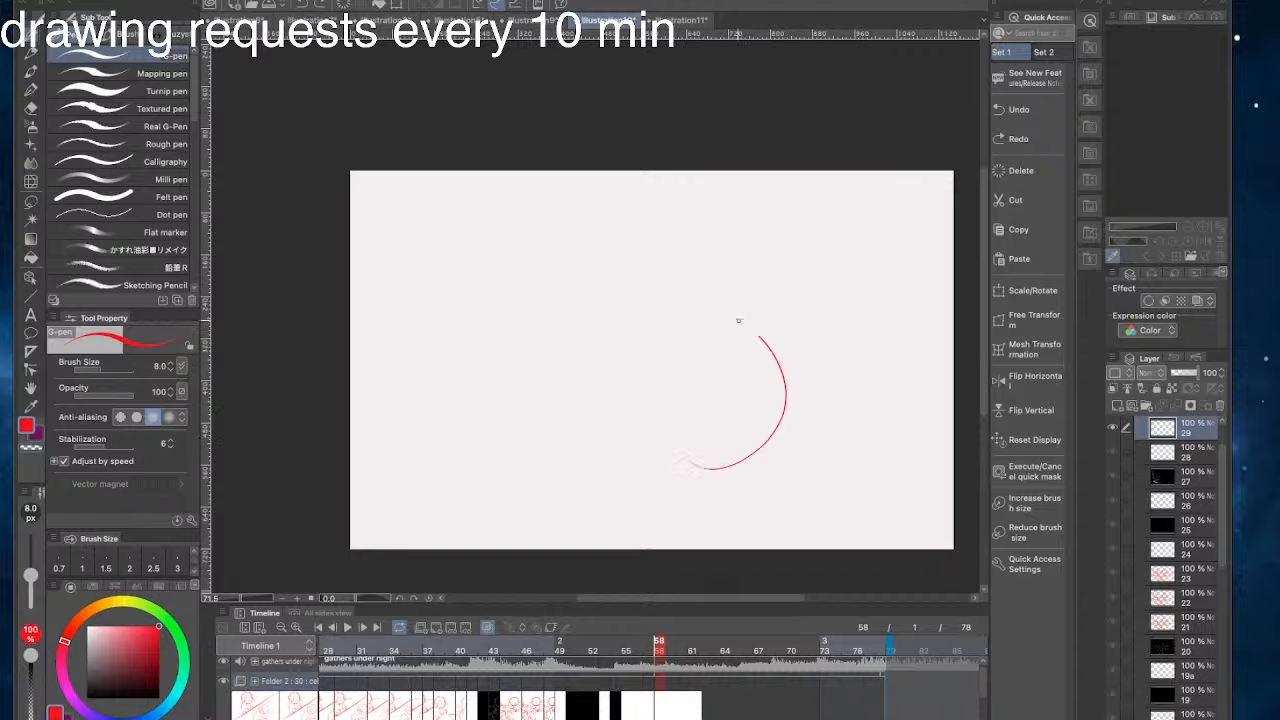
key("ctrl+z")
mouse_move(668, 316)
left_mouse_down()
mouse_move(552, 323)
mouse_move(476, 345)
left_mouse_up()
key("ctrl+z")
mouse_move(749, 271)
left_mouse_down()
mouse_move(657, 239)
mouse_move(637, 314)
left_mouse_up()
key("ctrl+z")
left_click(32, 369)
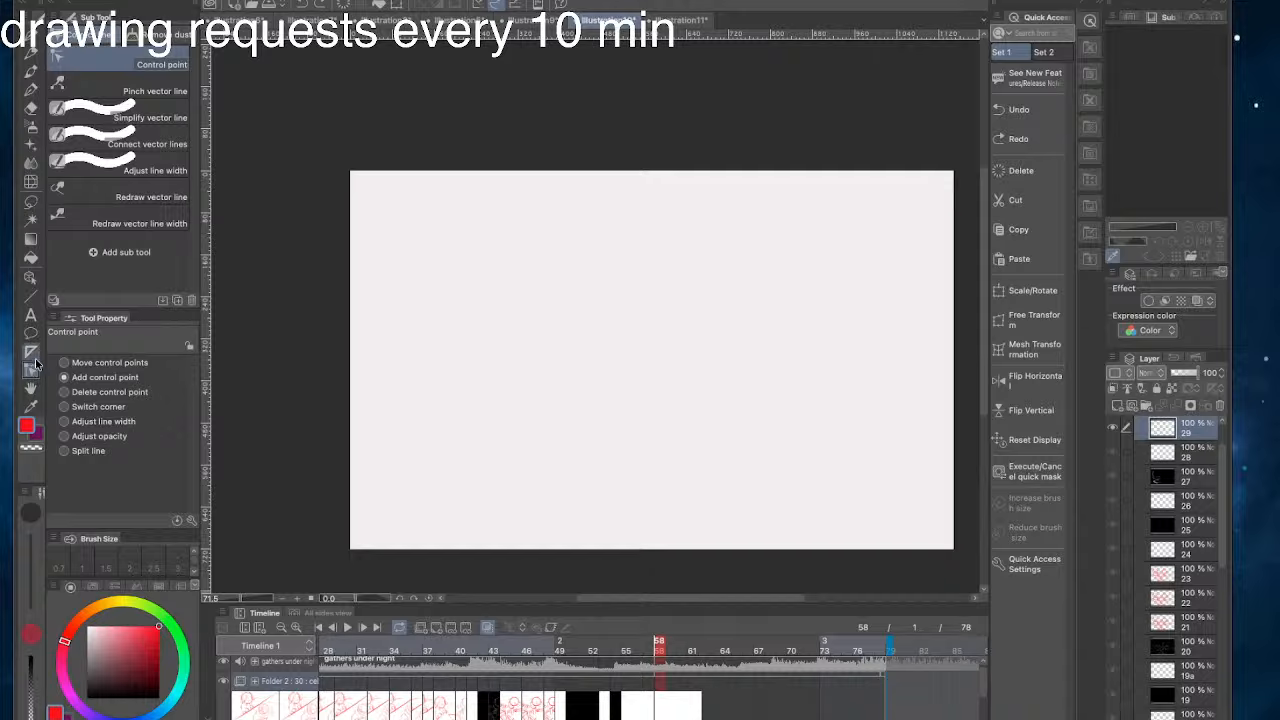
left_click(31, 333)
left_click(31, 351)
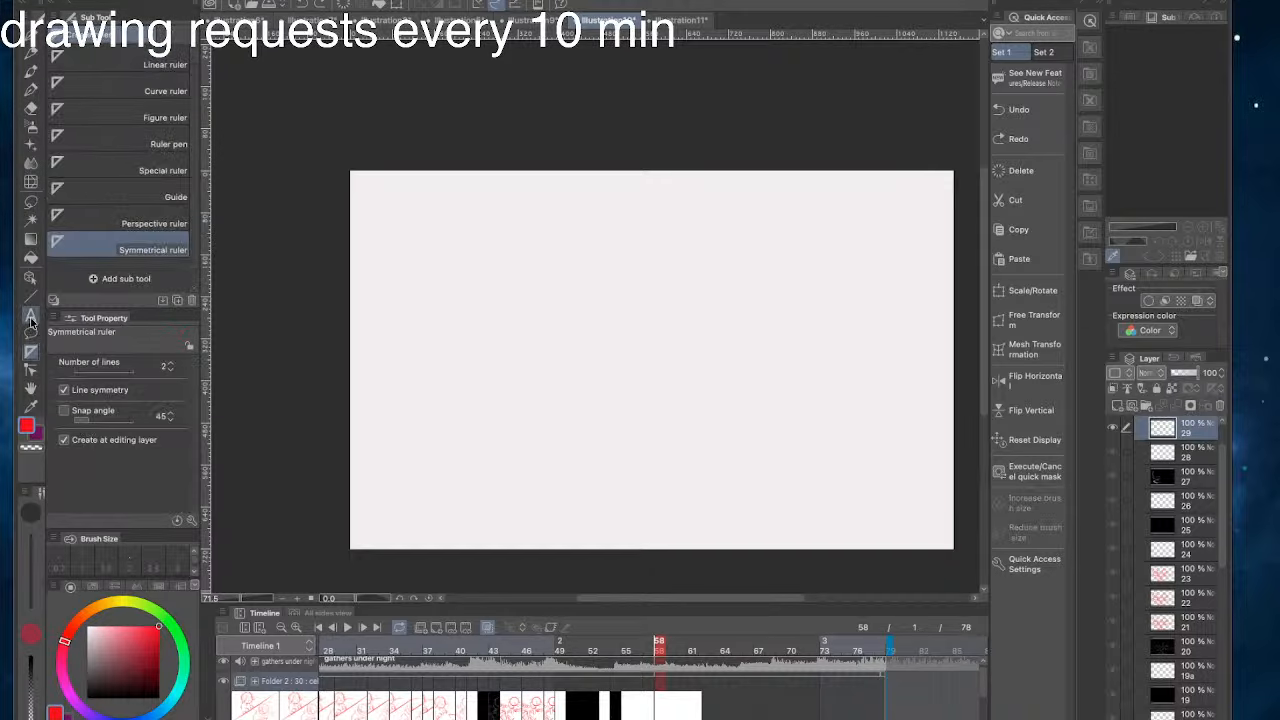
left_click(31, 317)
left_click(31, 299)
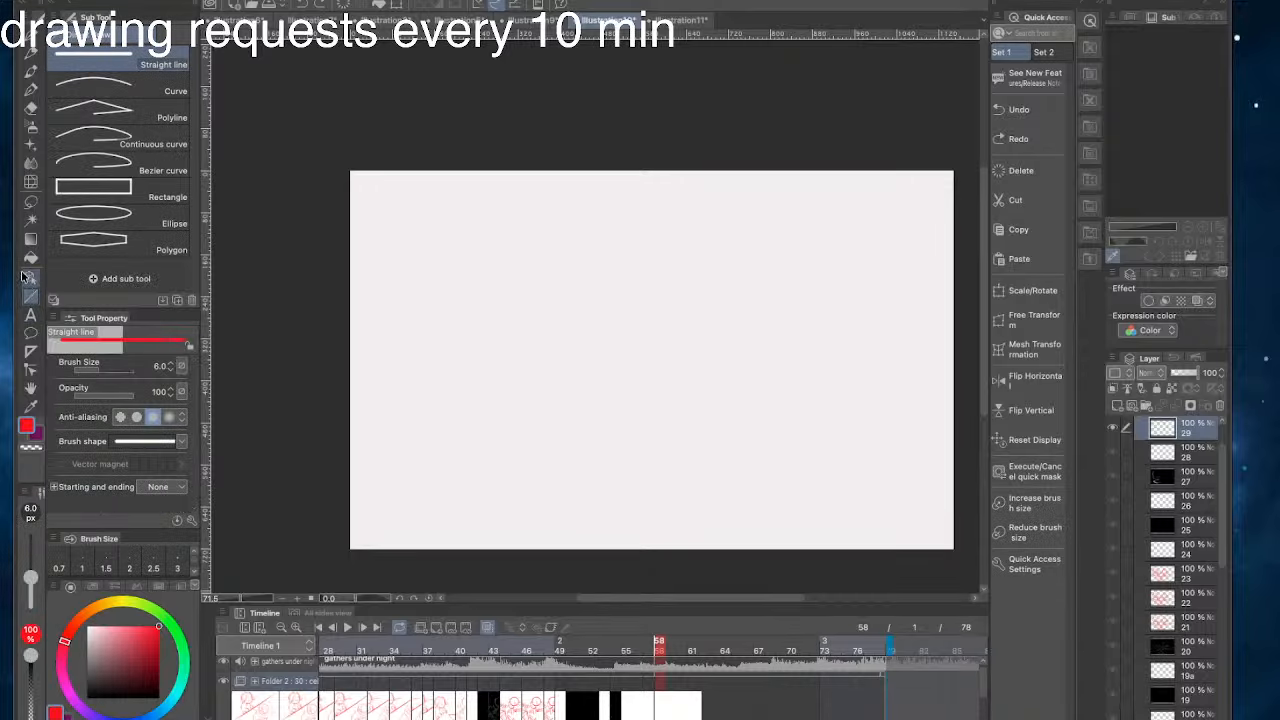
left_click(30, 277)
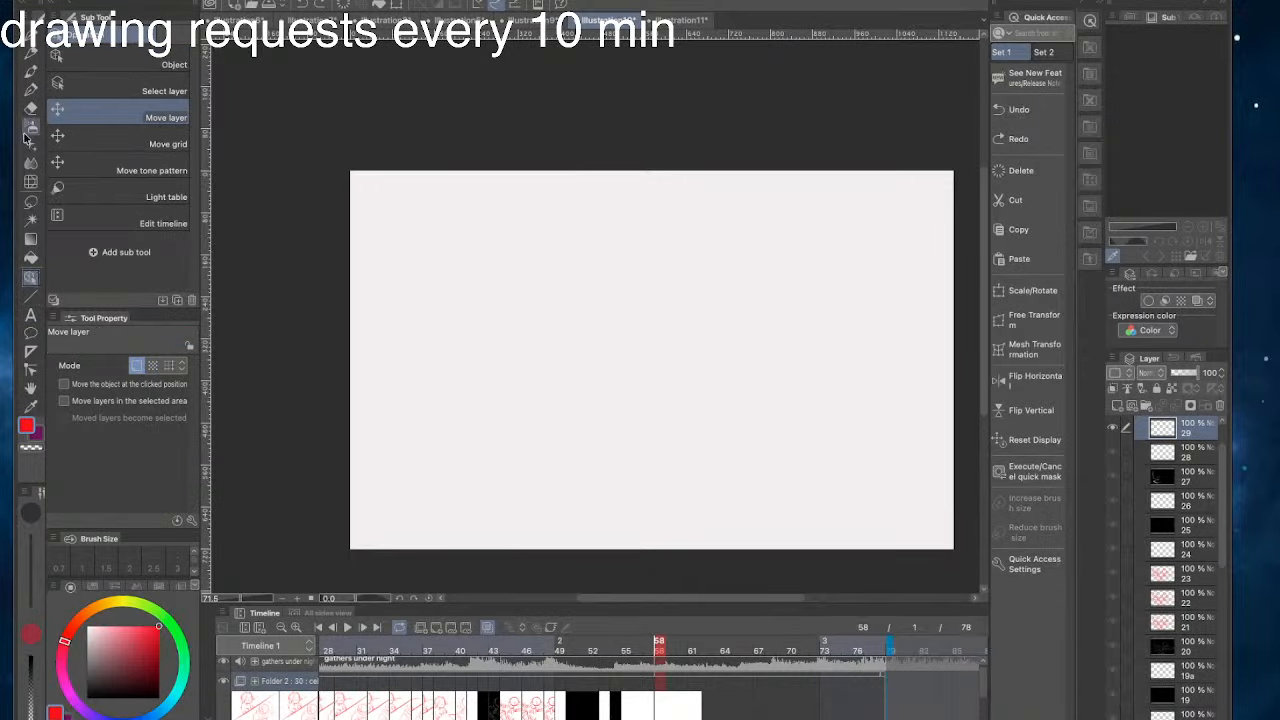
left_click(31, 257)
left_click(31, 239)
left_click(31, 219)
left_click(33, 200)
left_click(31, 182)
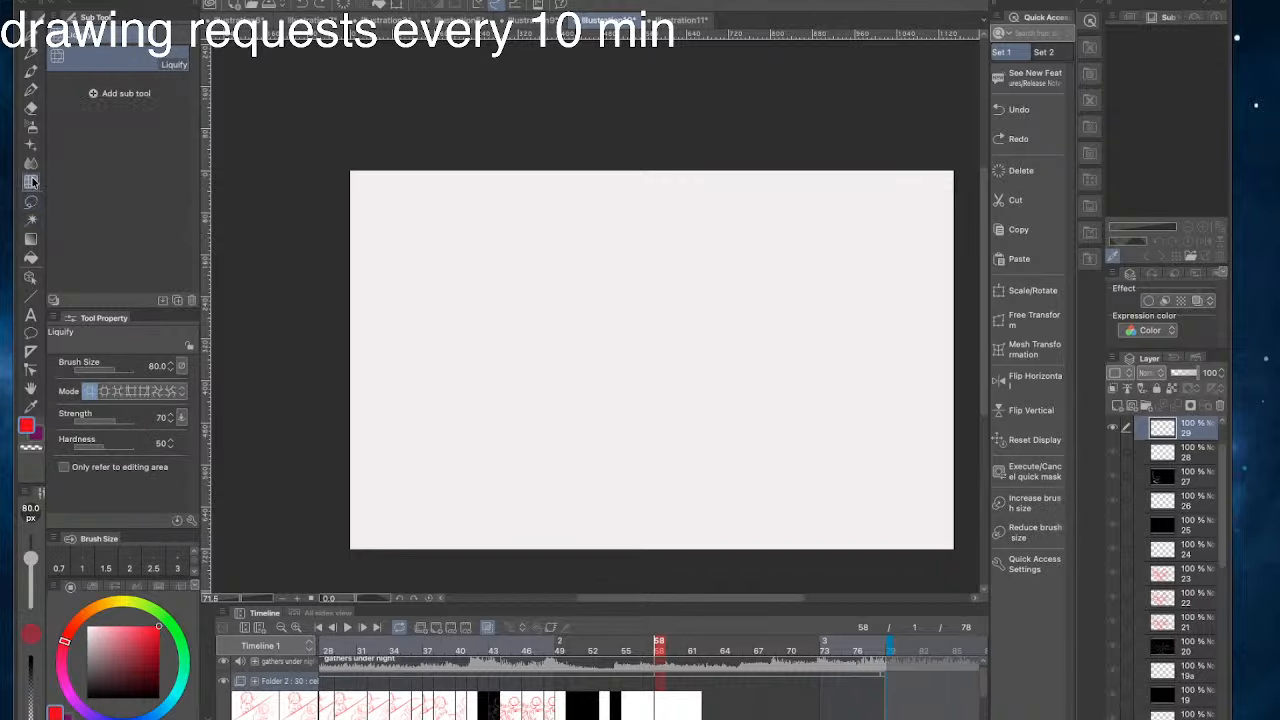
left_click(33, 35)
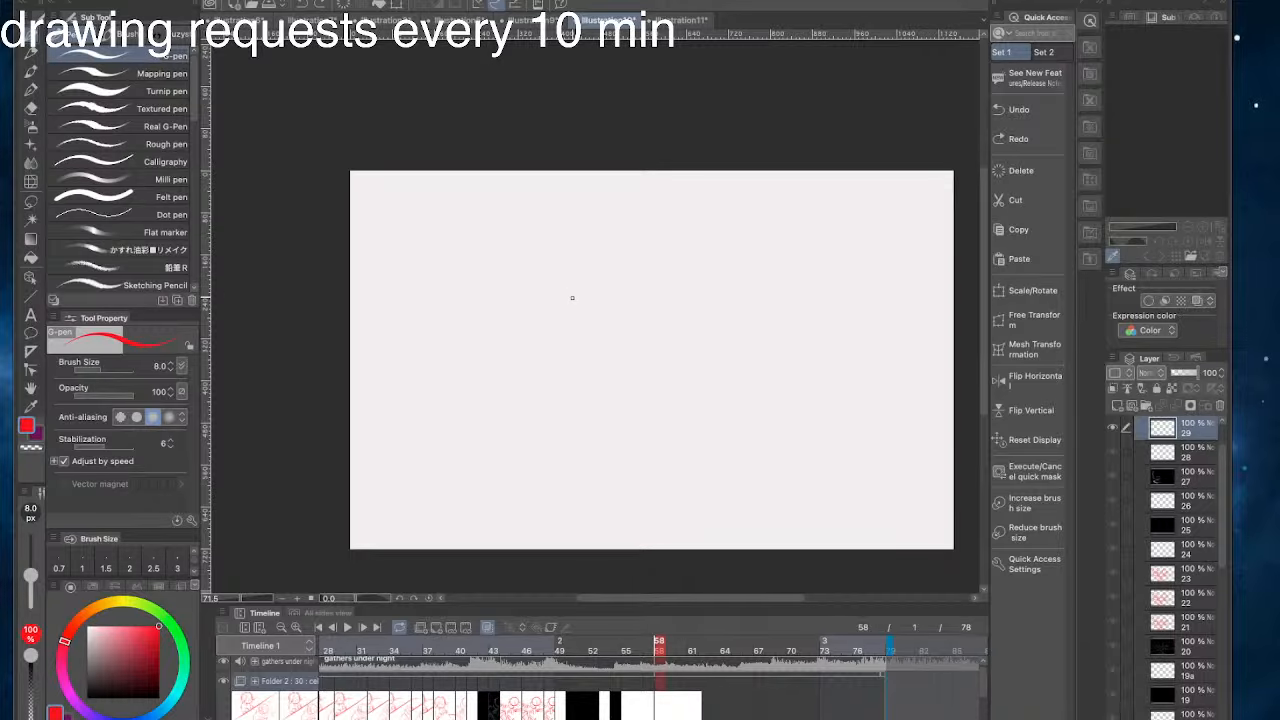
left_click_drag(541, 534, 473, 543)
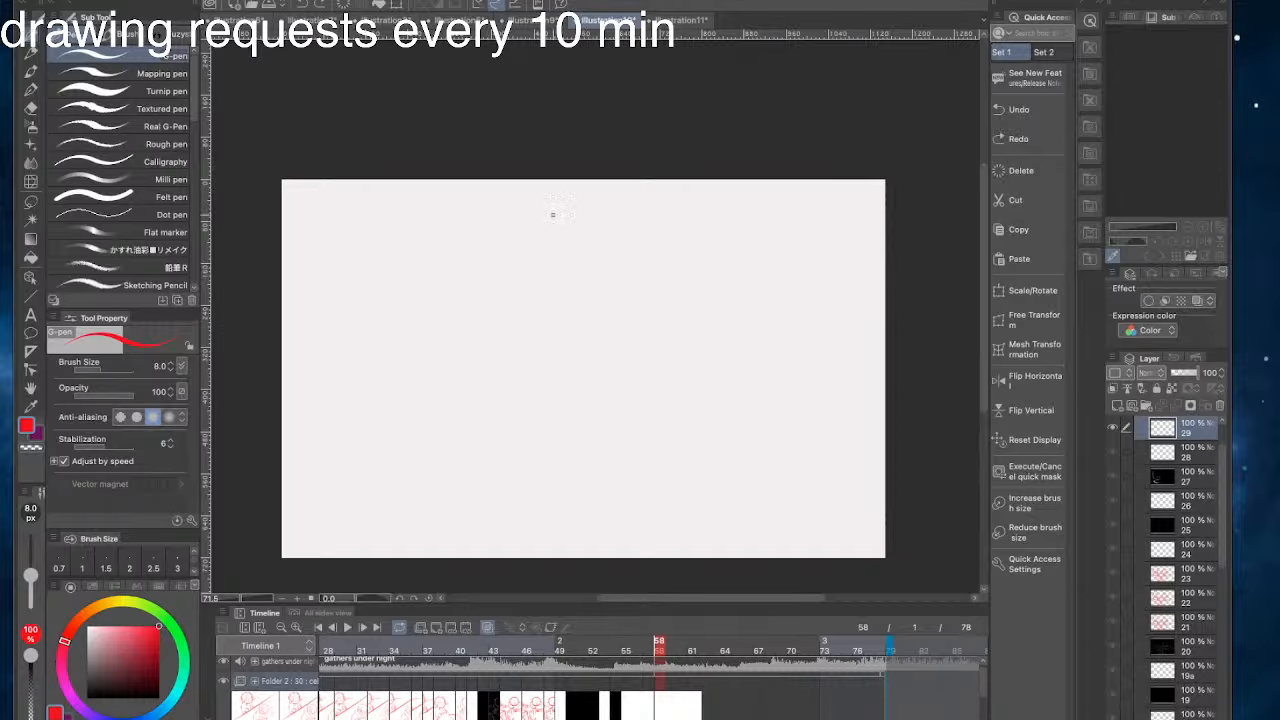
- Switch to the Illustration11 canvas and set the drawing colour to black
left_click(681, 19)
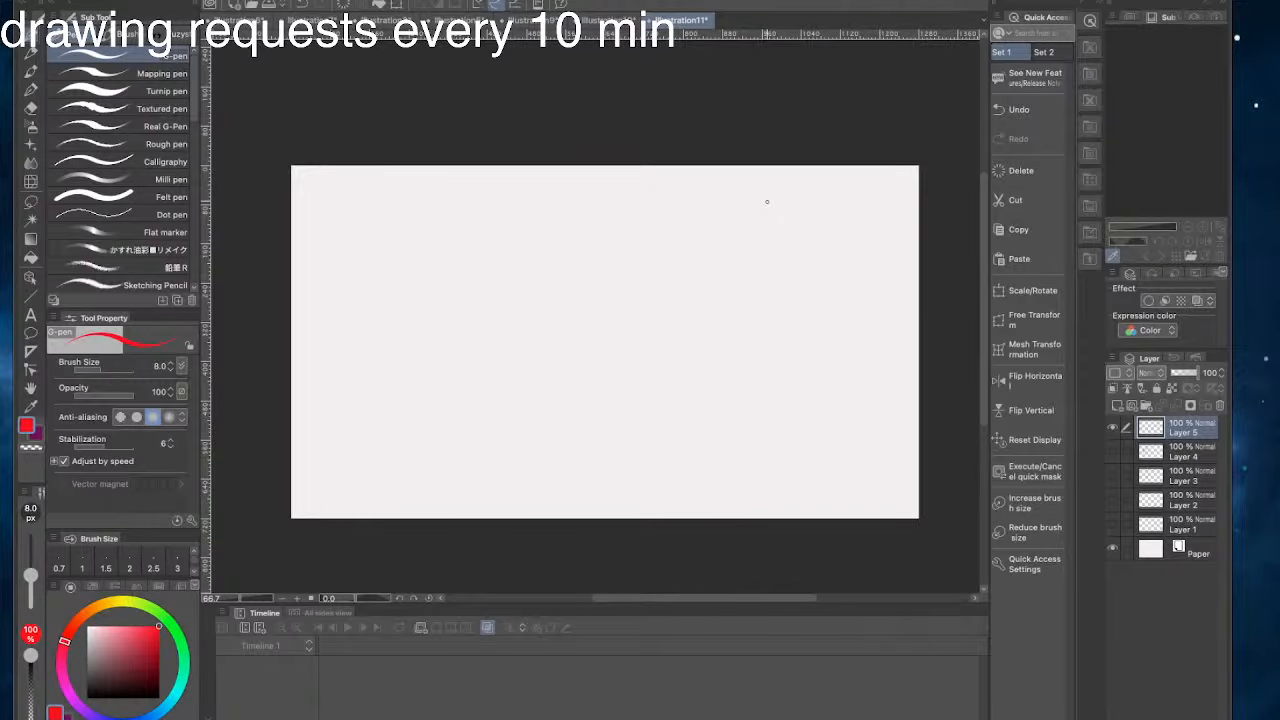
left_click_drag(523, 258, 651, 280)
left_click_drag(136, 636, 159, 698)
left_click_drag(228, 719, 228, 692)
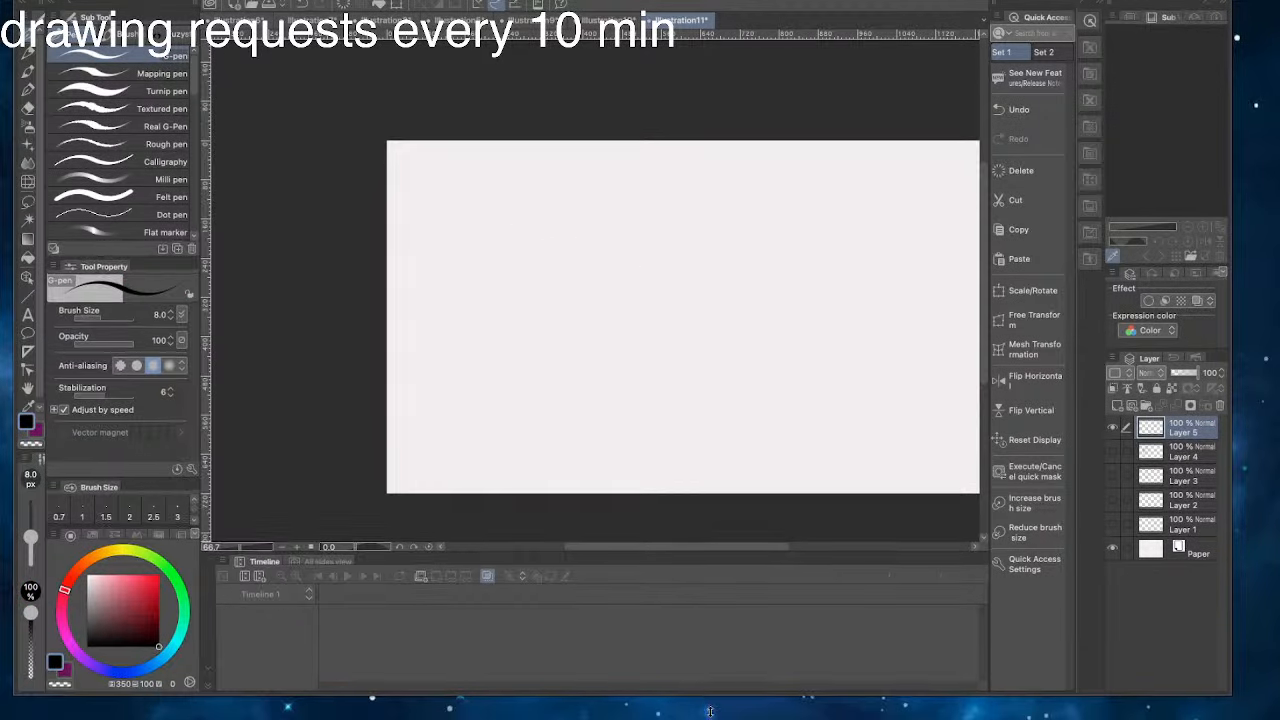
left_click_drag(710, 692, 710, 719)
left_click_drag(541, 231, 545, 214)
key("super+z")
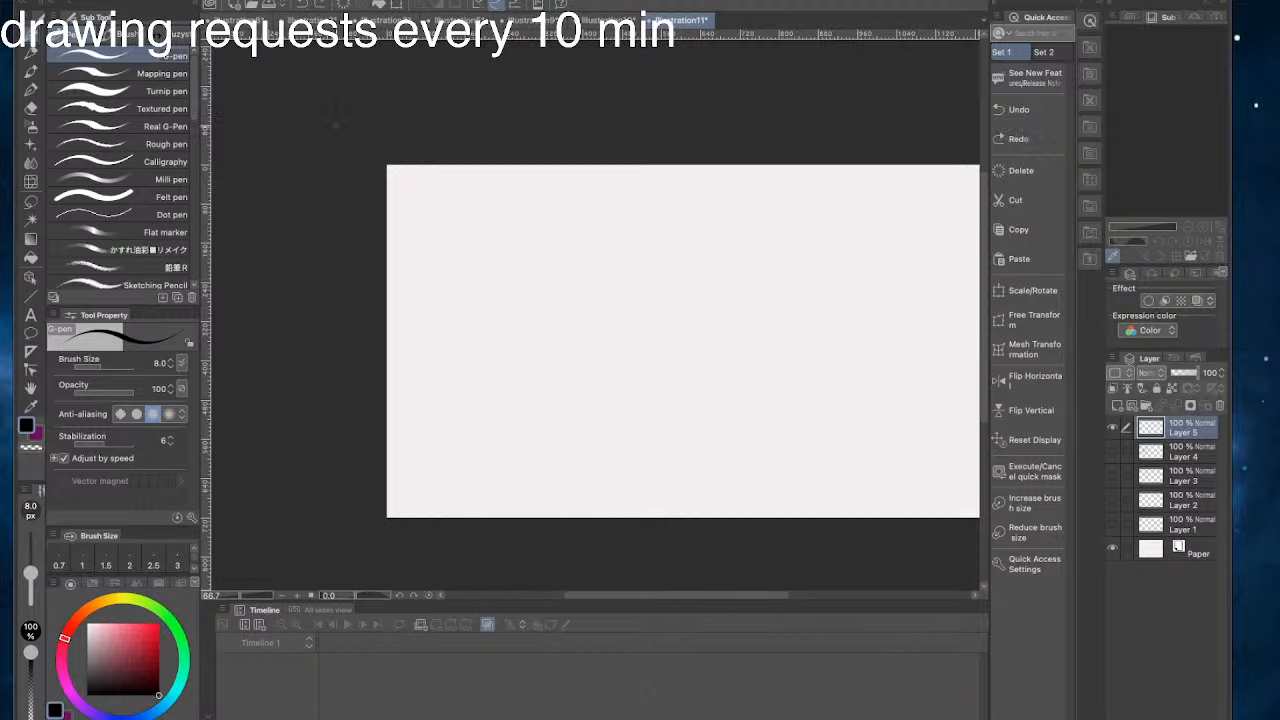
- Try out several custom brushes and choose the しき式ペン_無印_輪郭 pen at size 8 for drawing
left_click(106, 34)
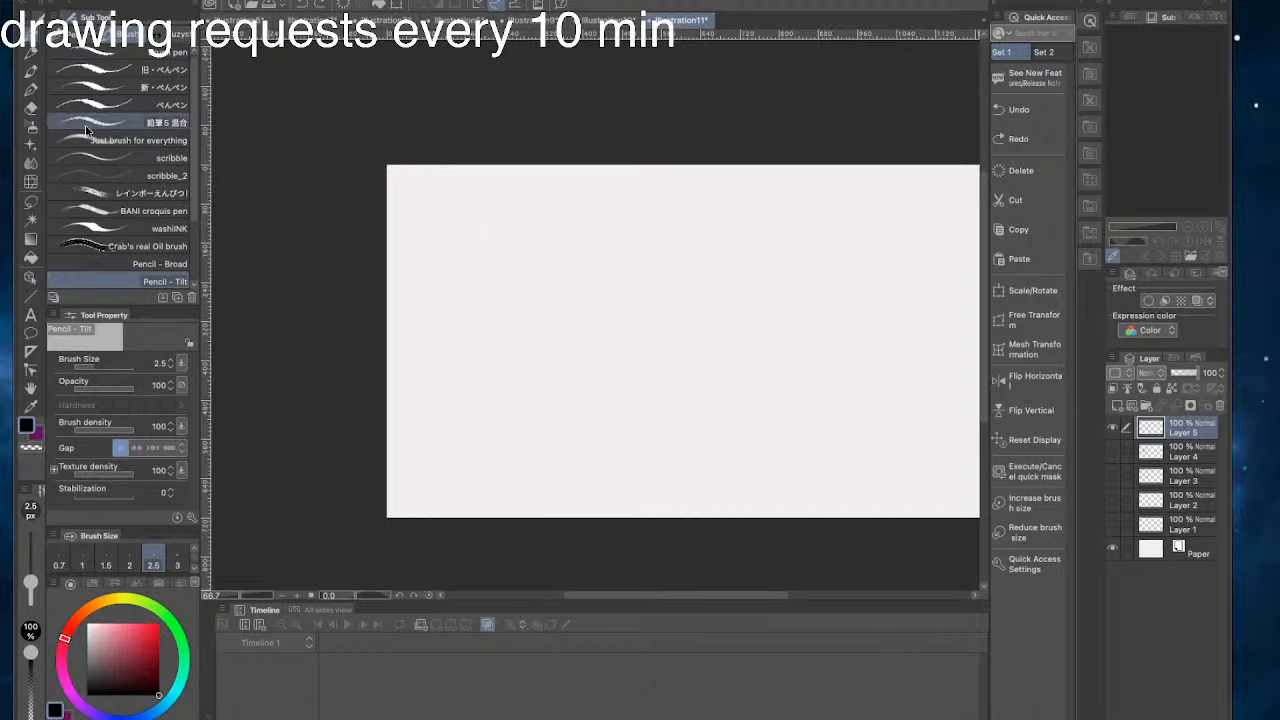
left_click(120, 123)
mouse_move(588, 254)
left_mouse_down()
mouse_move(534, 357)
mouse_move(495, 362)
left_mouse_up()
key("super+z")
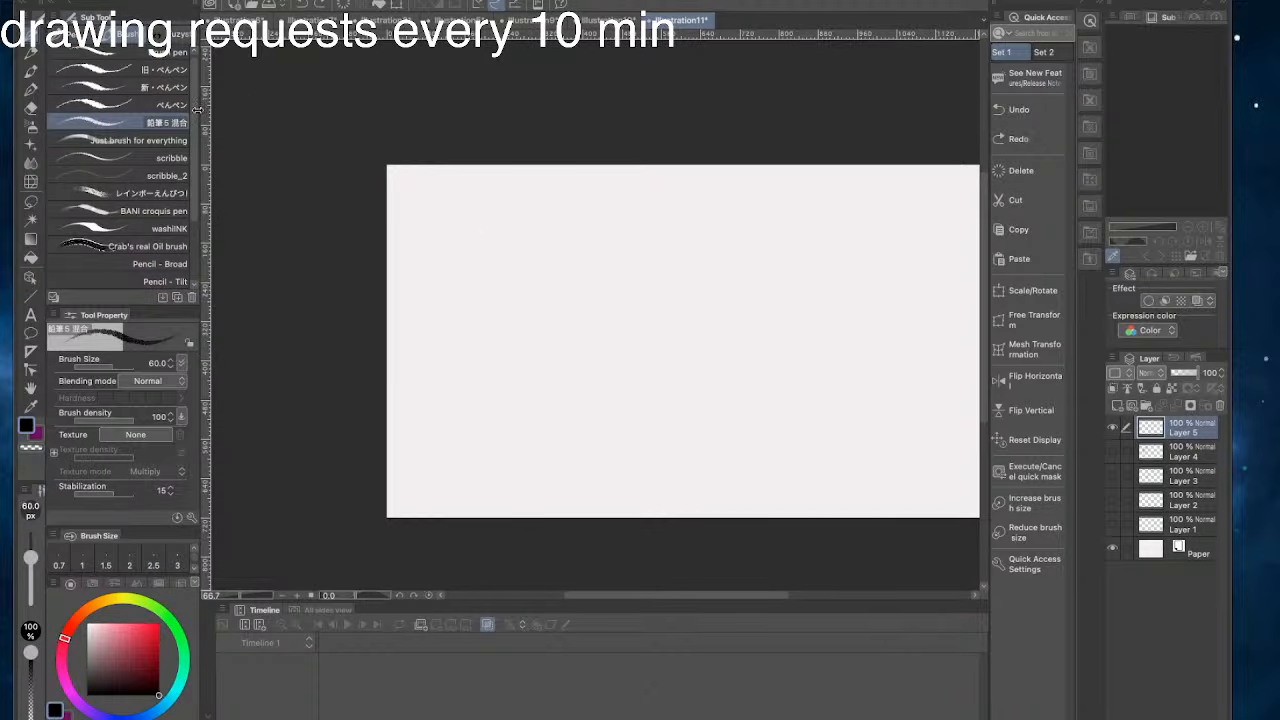
left_click(120, 210)
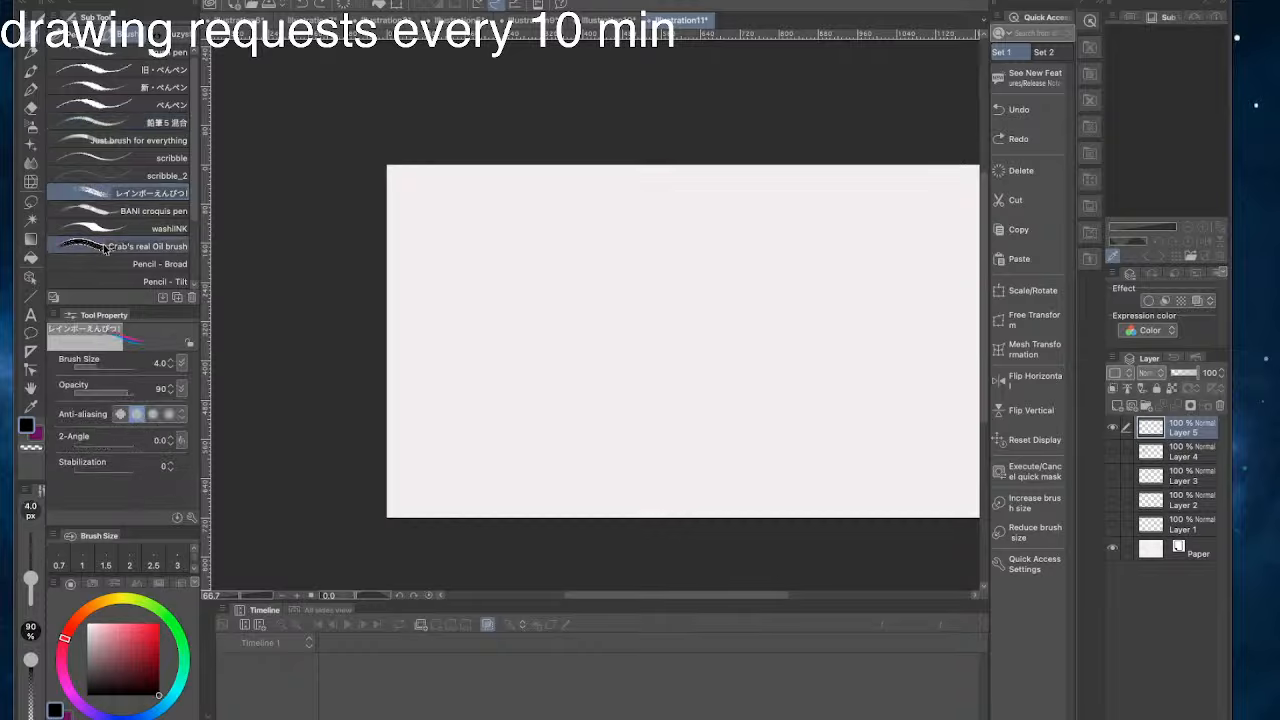
left_click(160, 281)
scroll(191, 196, "down", 4)
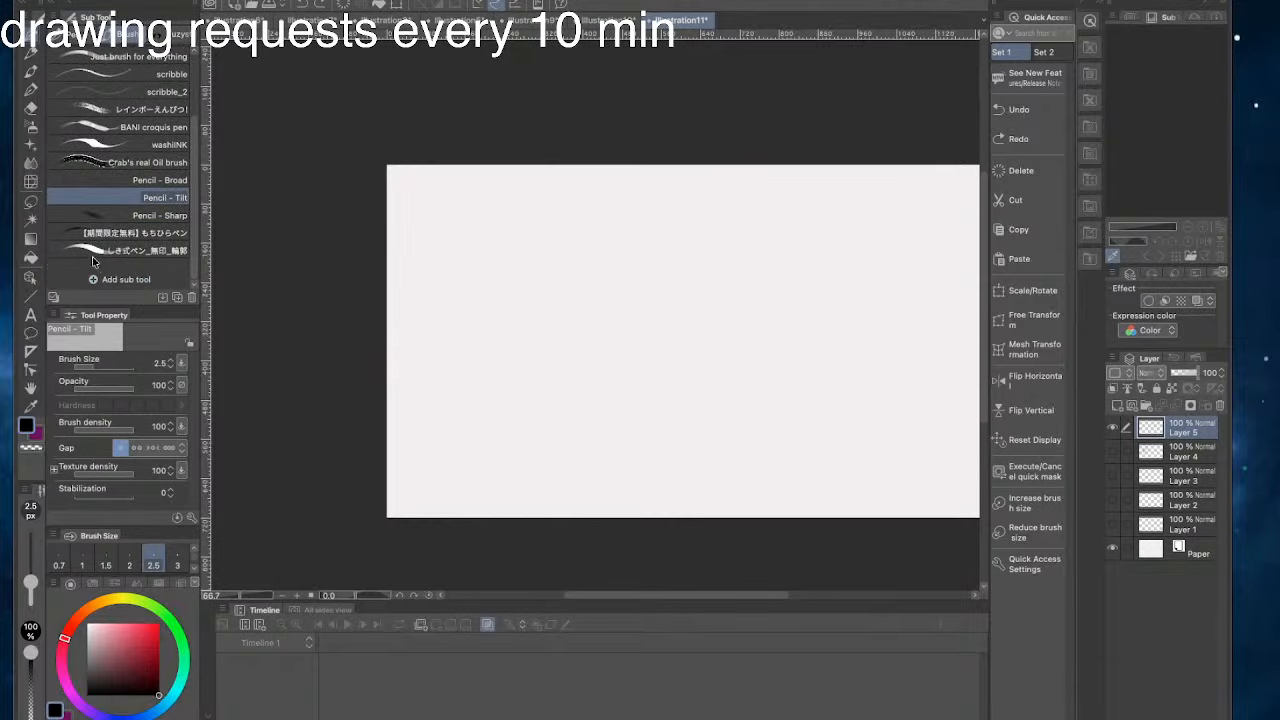
left_click(140, 250)
mouse_move(580, 259)
left_mouse_down()
mouse_move(517, 255)
mouse_move(576, 261)
left_mouse_up()
key("super+z")
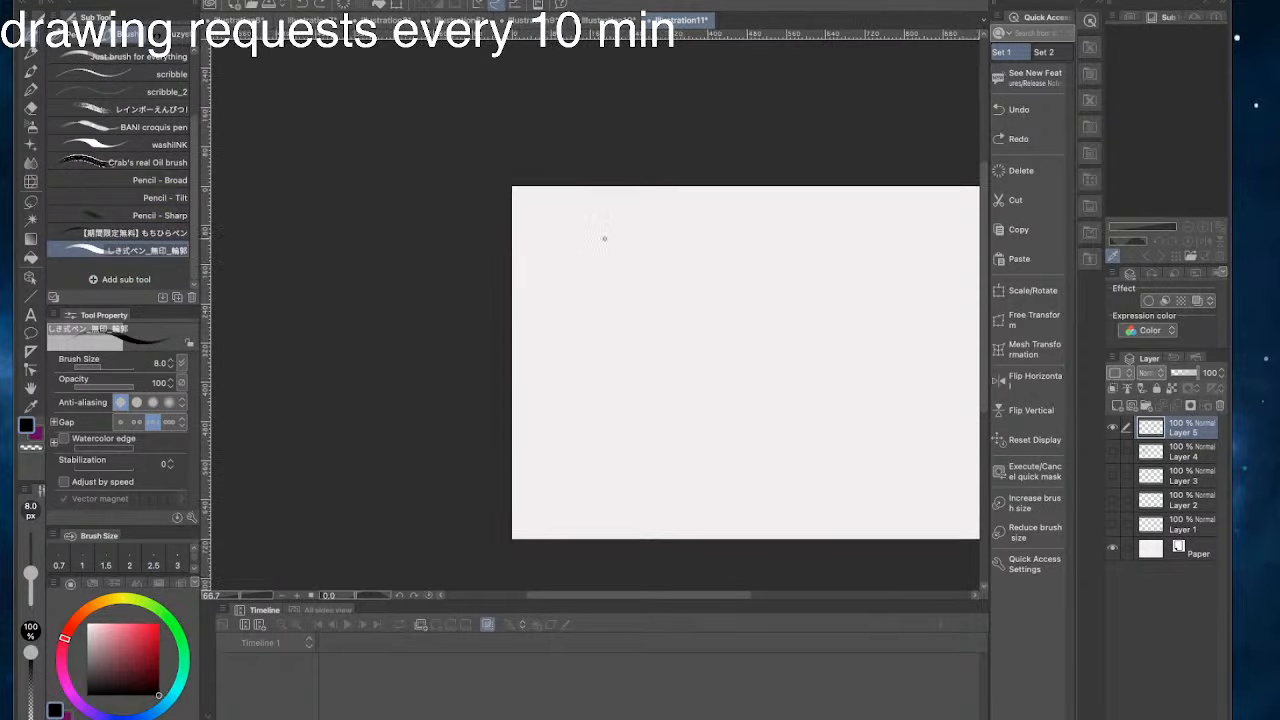
mouse_move(675, 243)
left_mouse_down()
mouse_move(633, 331)
mouse_move(612, 269)
mouse_move(688, 237)
mouse_move(690, 325)
mouse_move(605, 347)
mouse_move(628, 262)
mouse_move(686, 256)
mouse_move(664, 338)
mouse_move(611, 309)
left_mouse_up()
key("super+z")
key("super+z")
key("super+z")
key("super+z")
key("super+z")
mouse_move(669, 251)
left_mouse_down()
mouse_move(669, 341)
mouse_move(612, 318)
left_mouse_up()
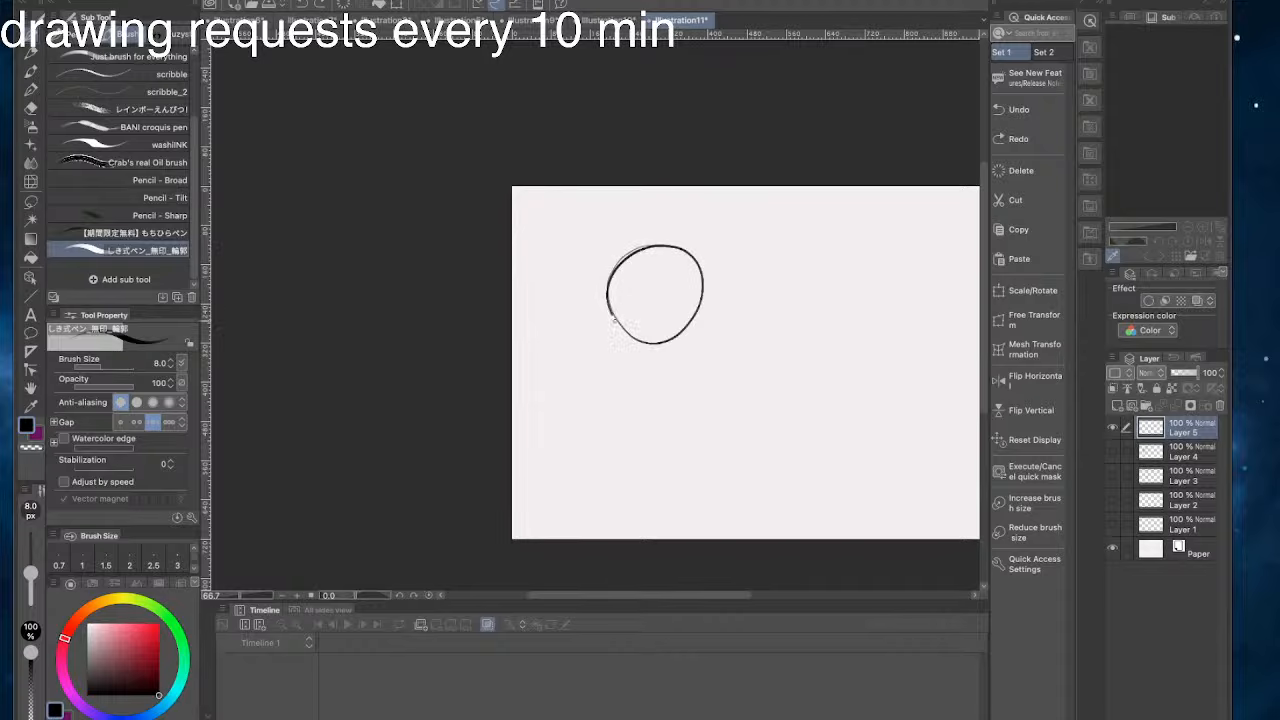
key("super+z")
mouse_move(674, 263)
left_mouse_down()
mouse_move(665, 345)
mouse_move(606, 300)
mouse_move(607, 280)
mouse_move(678, 250)
mouse_move(696, 315)
mouse_move(628, 247)
mouse_move(665, 333)
mouse_move(693, 318)
left_mouse_up()
key("super+z")
key("super+z")
key("super+z")
mouse_move(655, 245)
left_mouse_down()
mouse_move(620, 327)
mouse_move(652, 240)
mouse_move(701, 281)
mouse_move(696, 305)
mouse_move(645, 334)
mouse_move(618, 265)
mouse_move(677, 243)
mouse_move(697, 290)
left_mouse_up()
key("super+z")
key("super+z")
key("super+z")
mouse_move(655, 246)
left_mouse_down()
mouse_move(624, 260)
mouse_move(694, 268)
mouse_move(631, 248)
left_mouse_up()
key("super+z")
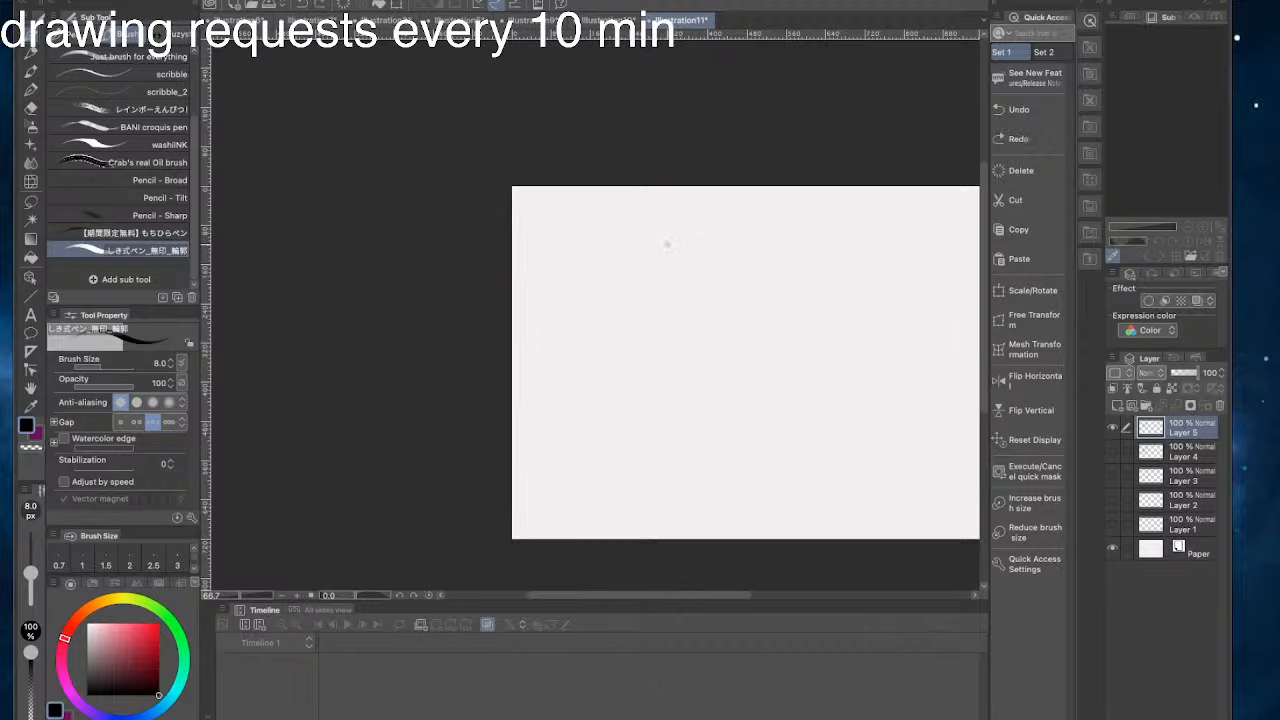
key("super+z")
key("super+z")
left_click_drag(655, 240, 601, 289)
- Draw a black circle outline in the upper left part of the Illustration11 canvas on Layer 5
key("super+z")
key("super+z")
left_click_drag(669, 327, 643, 243)
mouse_move(677, 301)
left_mouse_down()
mouse_move(643, 244)
mouse_move(600, 296)
left_mouse_up()
key("super+z")
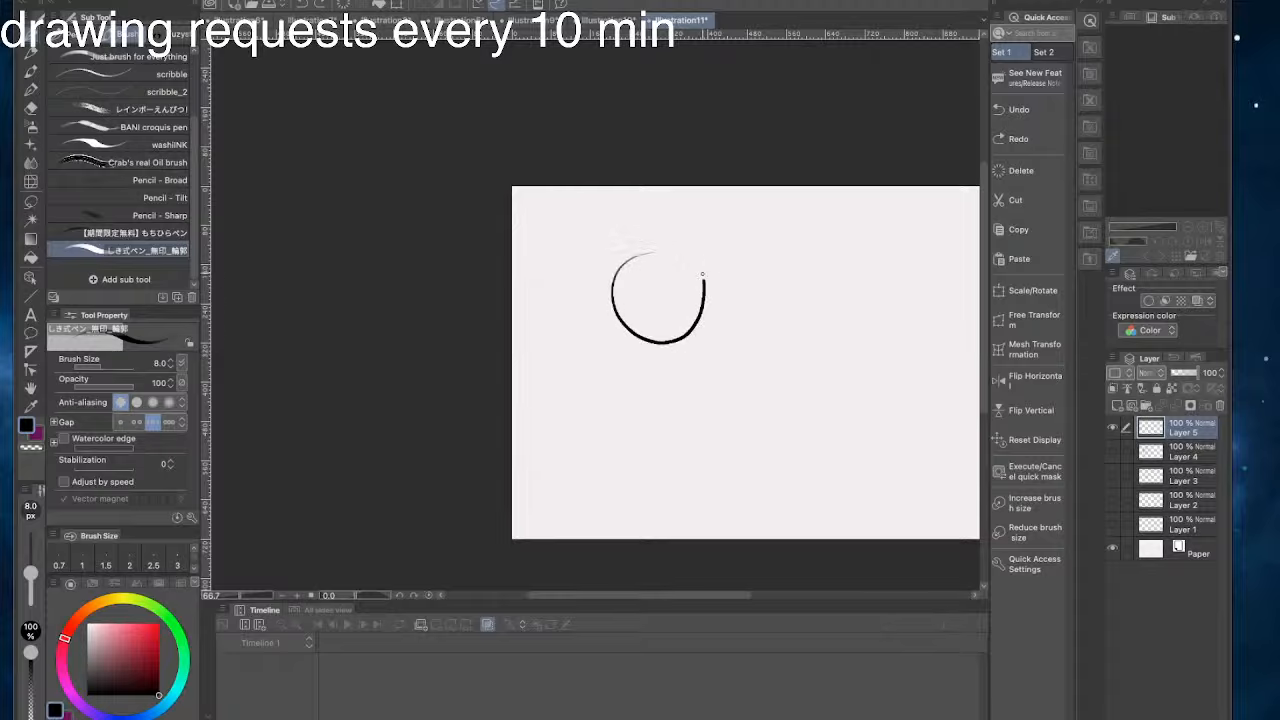
key("super+z")
mouse_move(702, 274)
left_mouse_down()
mouse_move(674, 244)
mouse_move(694, 318)
mouse_move(688, 257)
mouse_move(617, 326)
mouse_move(648, 252)
left_mouse_up()
key("super+z")
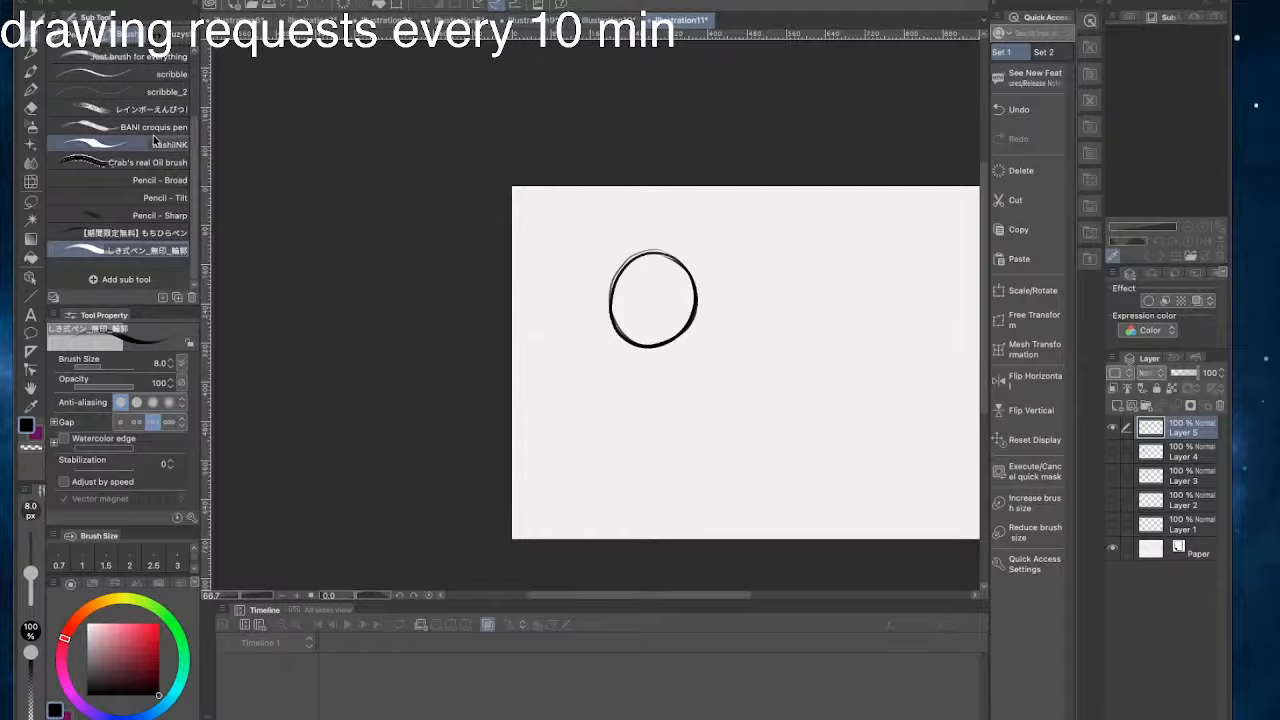
- Push the circle's lower edge upward with Liquify at a brush size of 400 to make it rounder
left_click(31, 181)
left_click_drag(645, 322, 633, 330)
key("super+z")
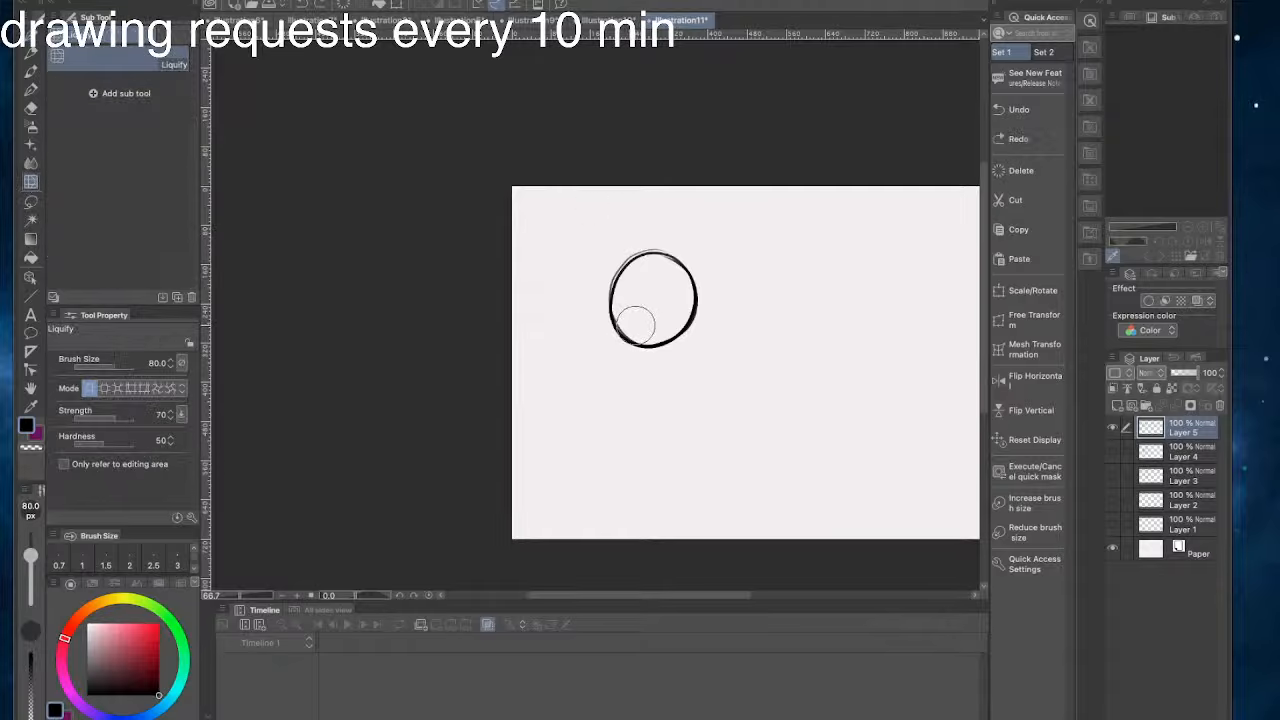
key("]")
key("]")
key("]")
key("]")
key("]")
key("]")
key("]")
key("bracketright")
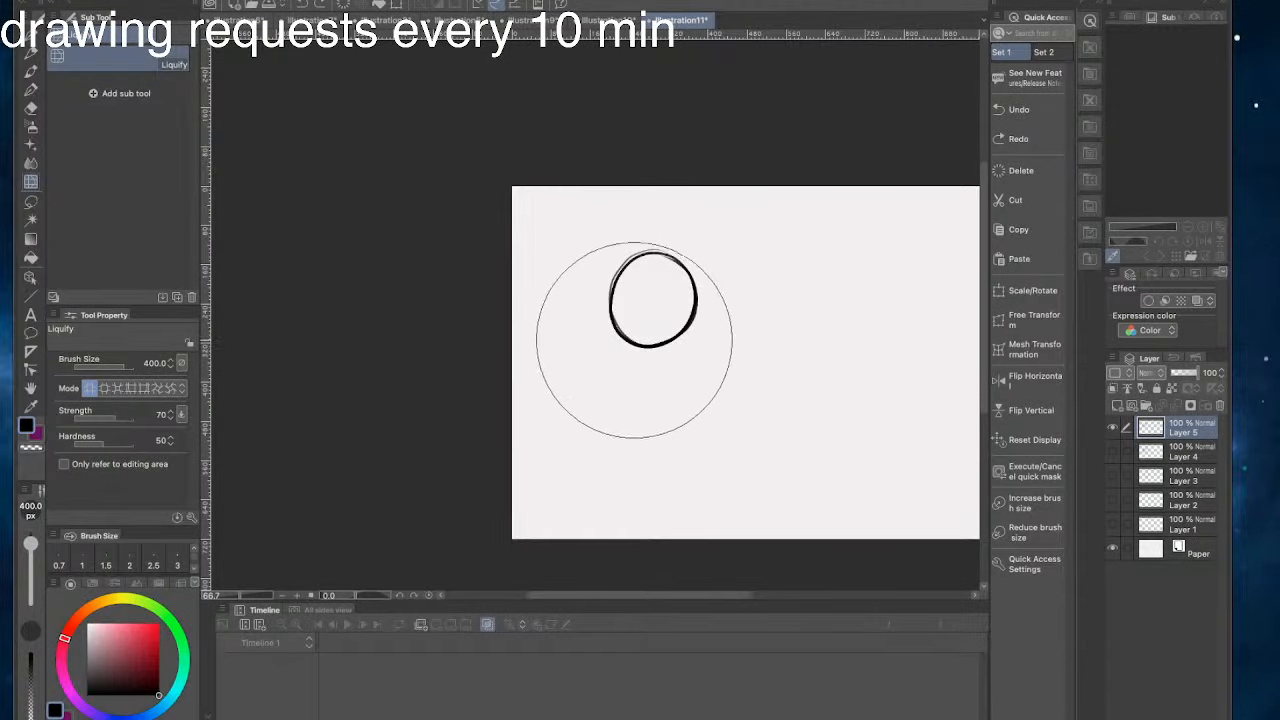
left_click_drag(626, 360, 623, 344)
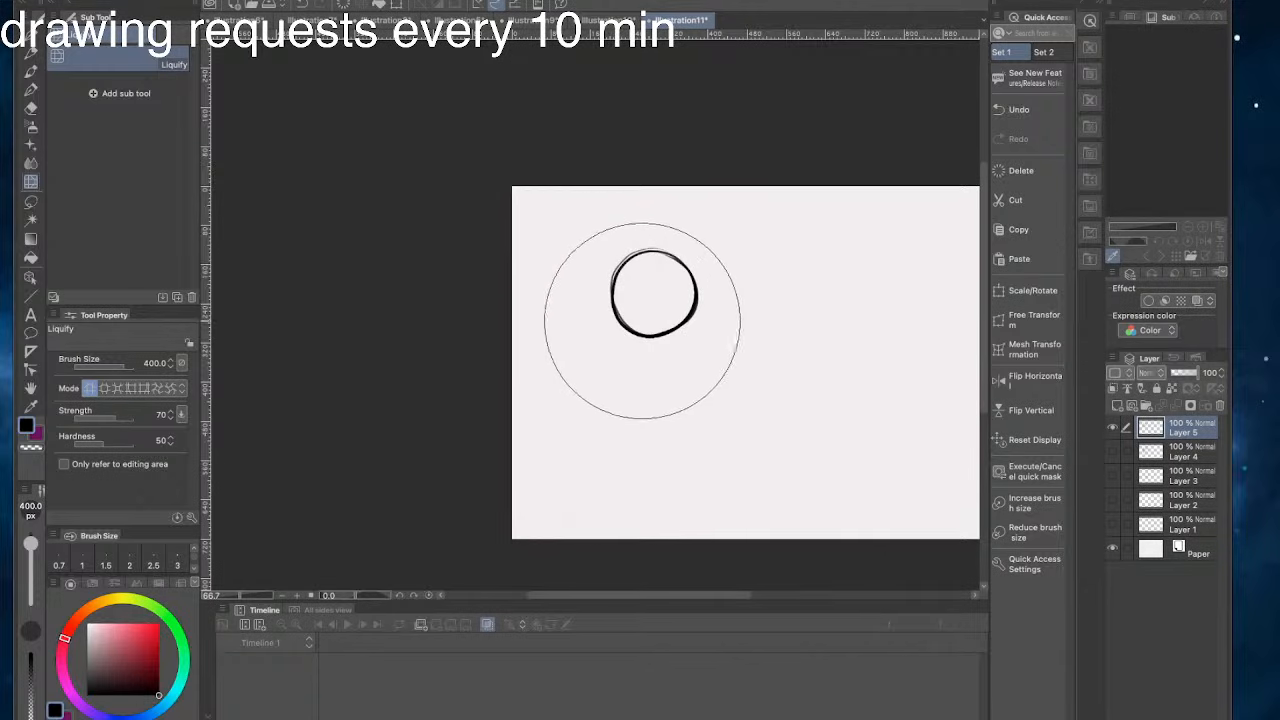
- Check the split-screen two-character sketch at frame 1 of the storyboard animation, and return to the Illustration11 canvas
left_click(578, 10)
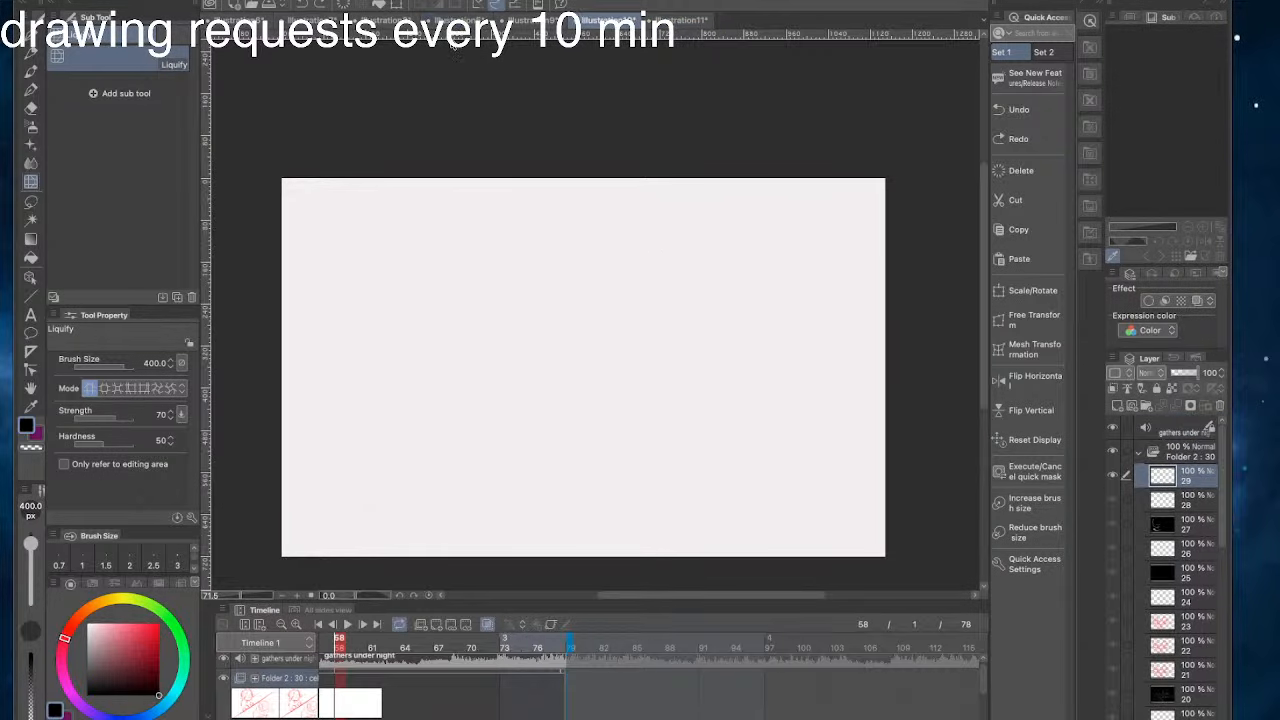
left_click(319, 625)
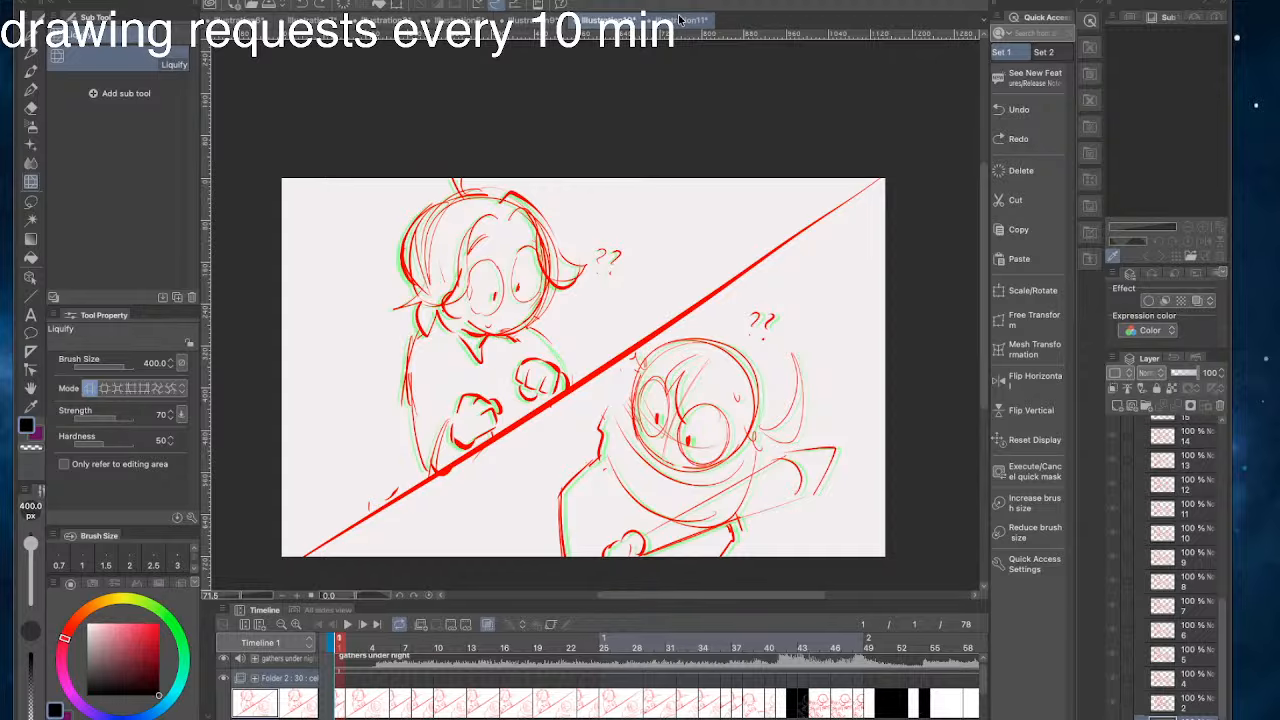
left_click(678, 21)
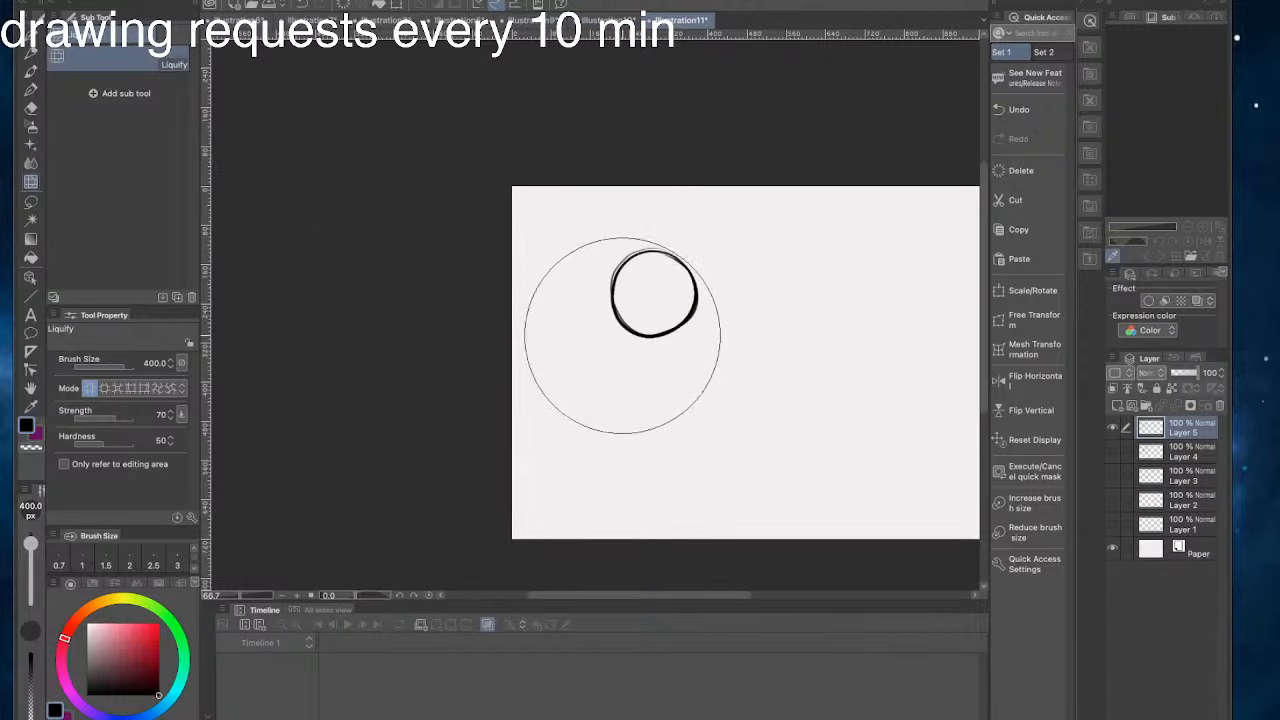
- Refine the circle's outline with Liquify at brush sizes of 500 and 200, and return to the outline pen
left_click_drag(620, 329, 619, 337)
key("bracketright")
key("bracketright")
key("bracketright")
key("bracketright")
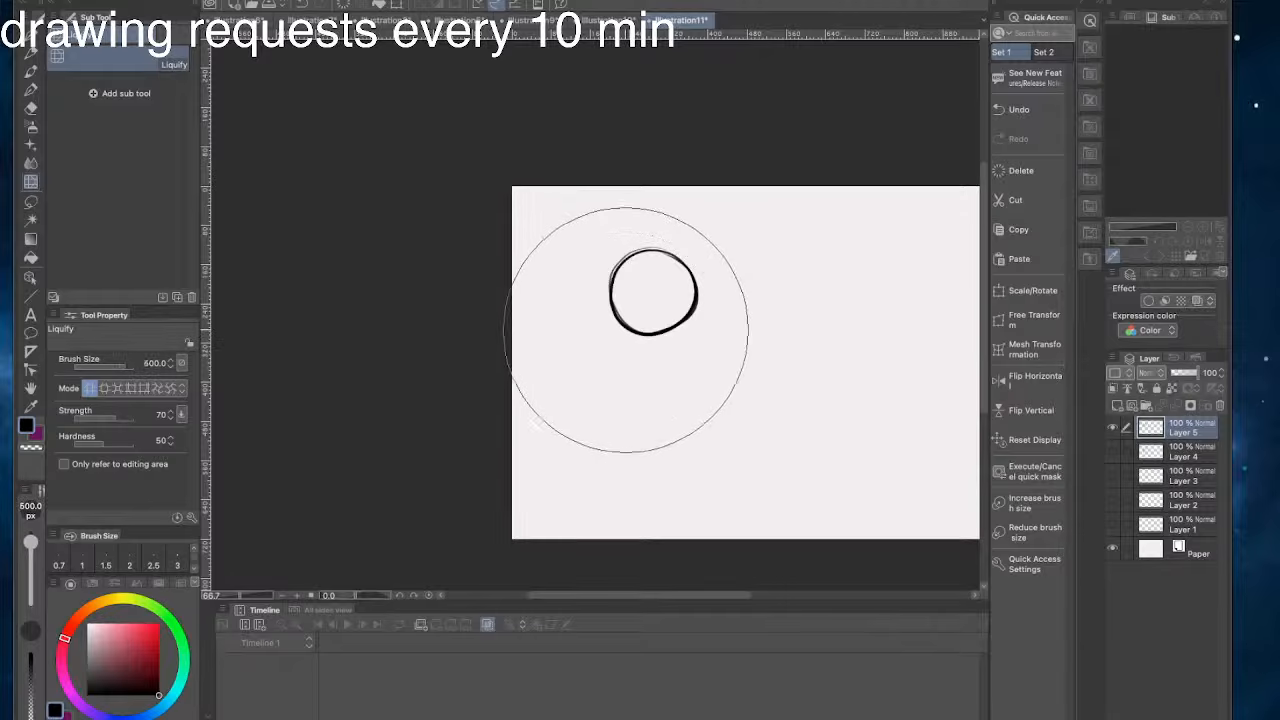
key("bracketleft")
key("bracketleft")
key("bracketleft")
key("bracketleft")
key("bracketleft")
key("bracketleft")
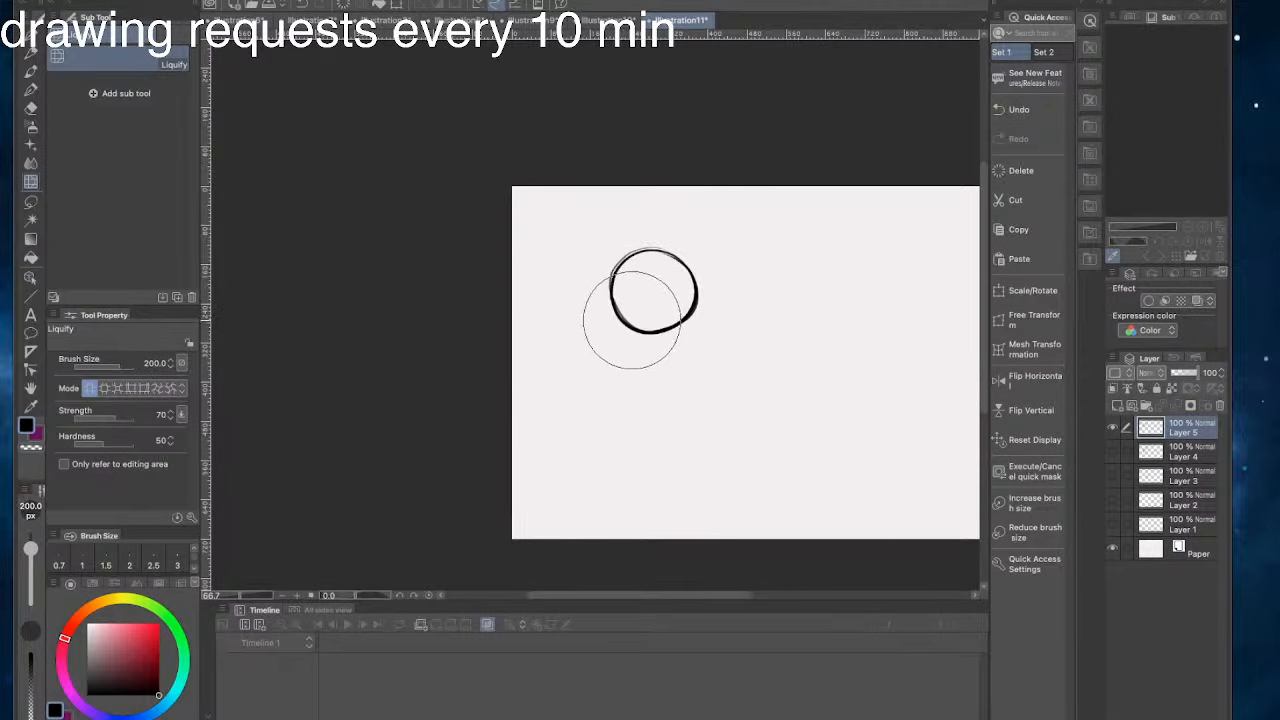
mouse_move(634, 308)
left_mouse_down()
mouse_move(628, 270)
mouse_move(621, 300)
mouse_move(646, 254)
mouse_move(664, 275)
mouse_move(663, 255)
mouse_move(628, 274)
left_mouse_up()
key("p")
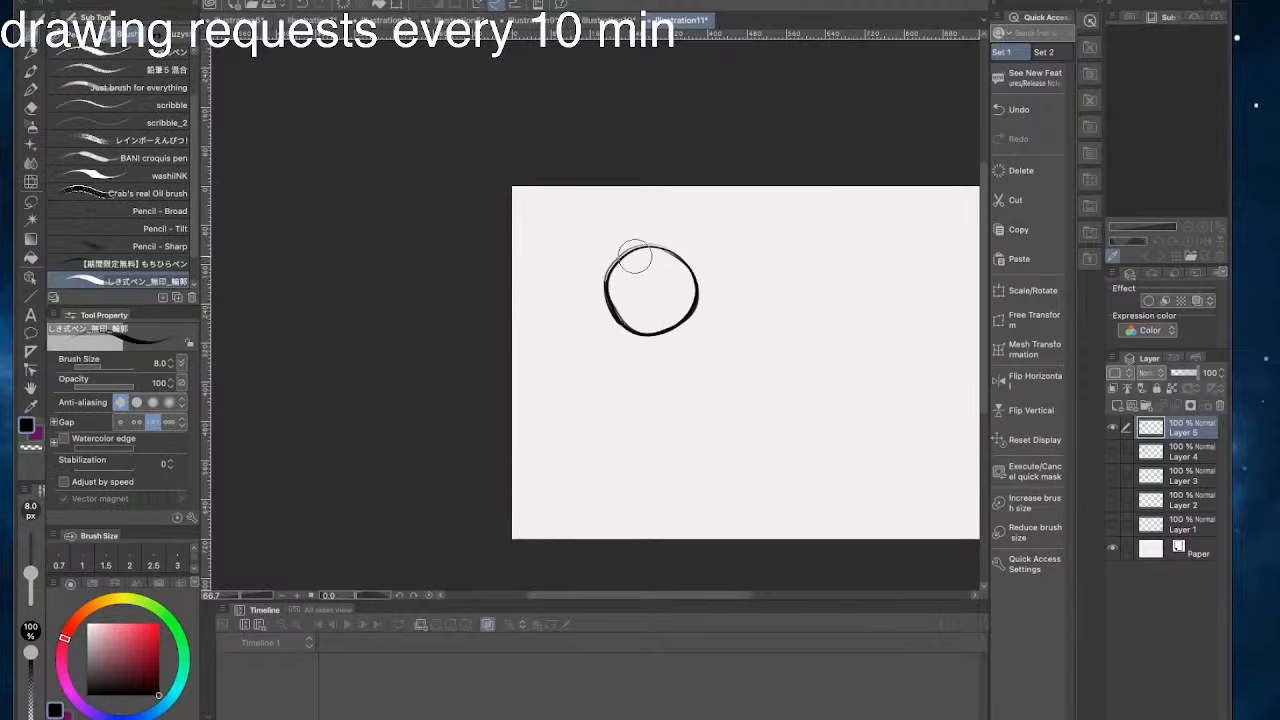
left_click(31, 182)
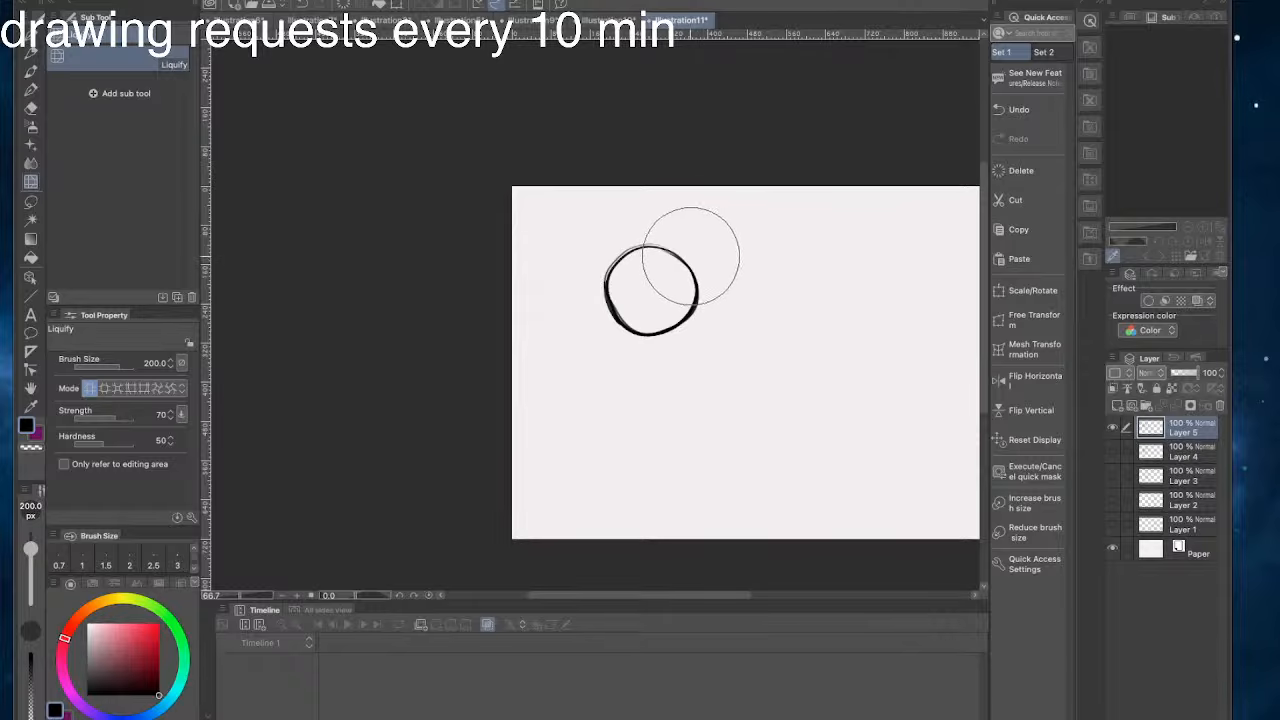
key("p")
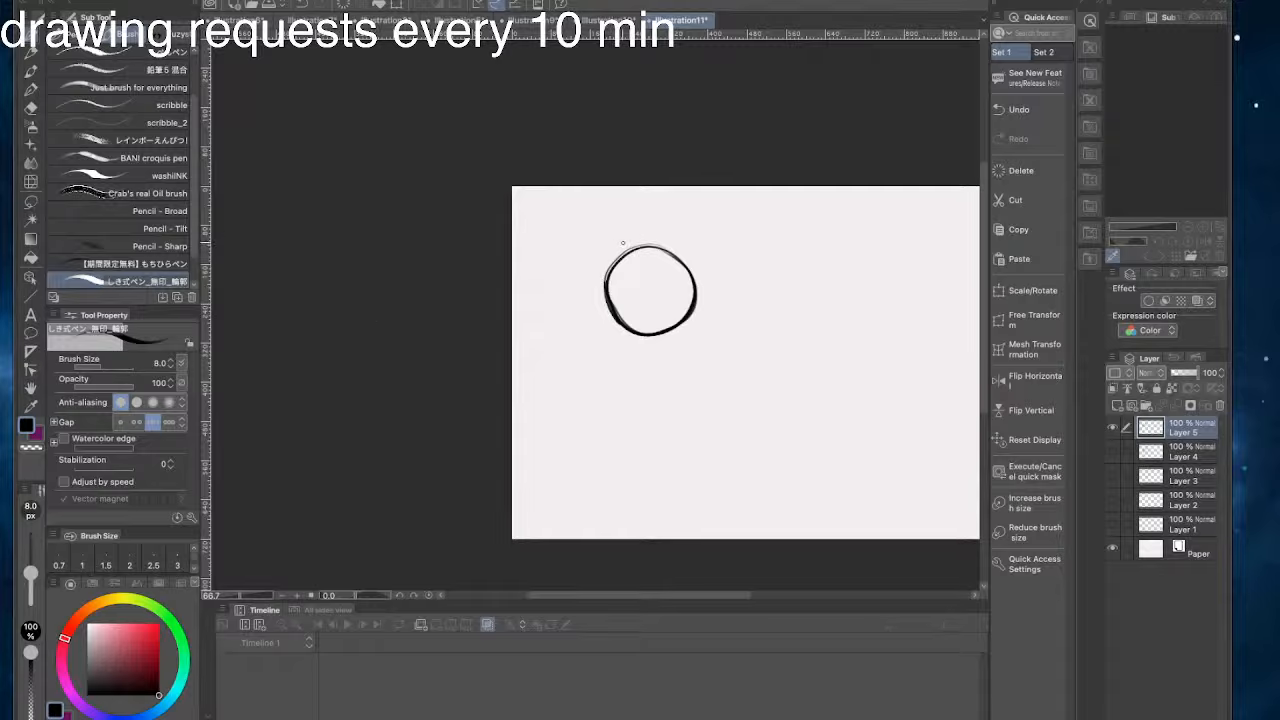
- Draw a pointed spike on the circle's upper left side and a curly squiggle below its lower right side
left_click_drag(630, 247, 584, 222)
key("ctrl+z")
left_click_drag(584, 222, 606, 272)
mouse_move(787, 418)
left_mouse_down()
mouse_move(759, 367)
mouse_move(709, 348)
left_mouse_up()
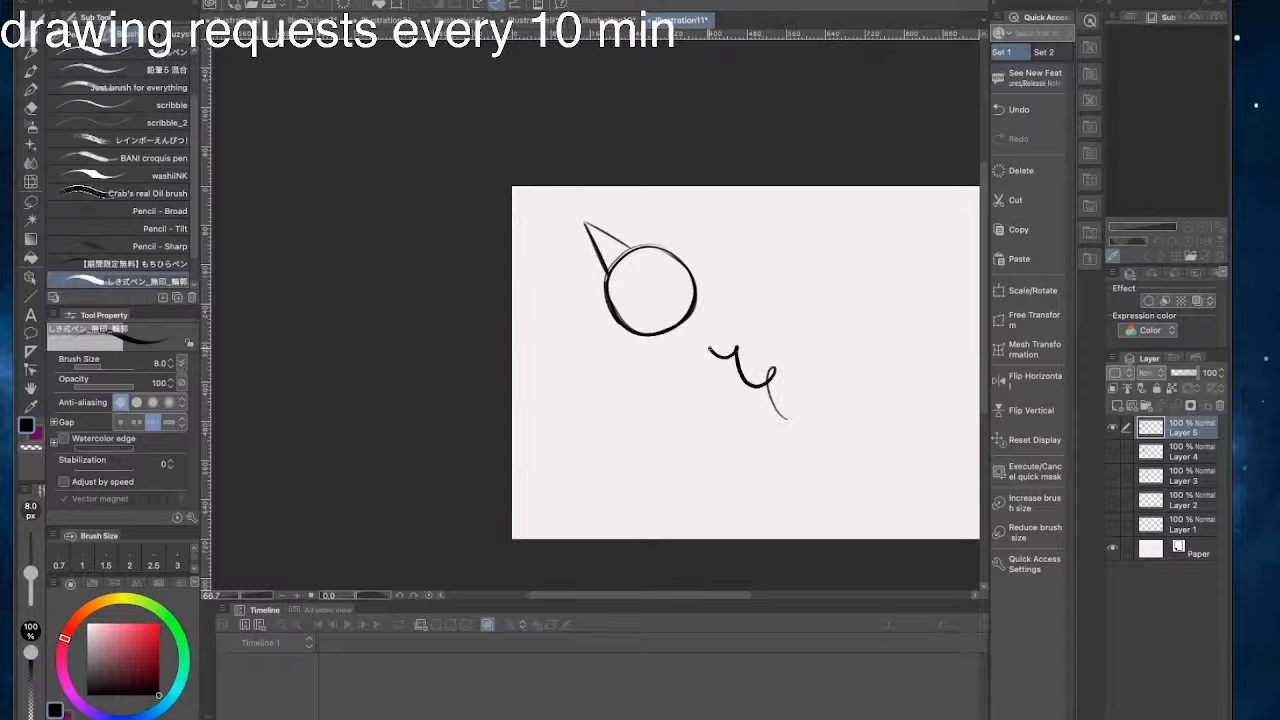
- Undo the curly squiggle drawn below the circle
left_click_drag(808, 501, 782, 474)
key("ctrl+z")
key("ctrl+z")
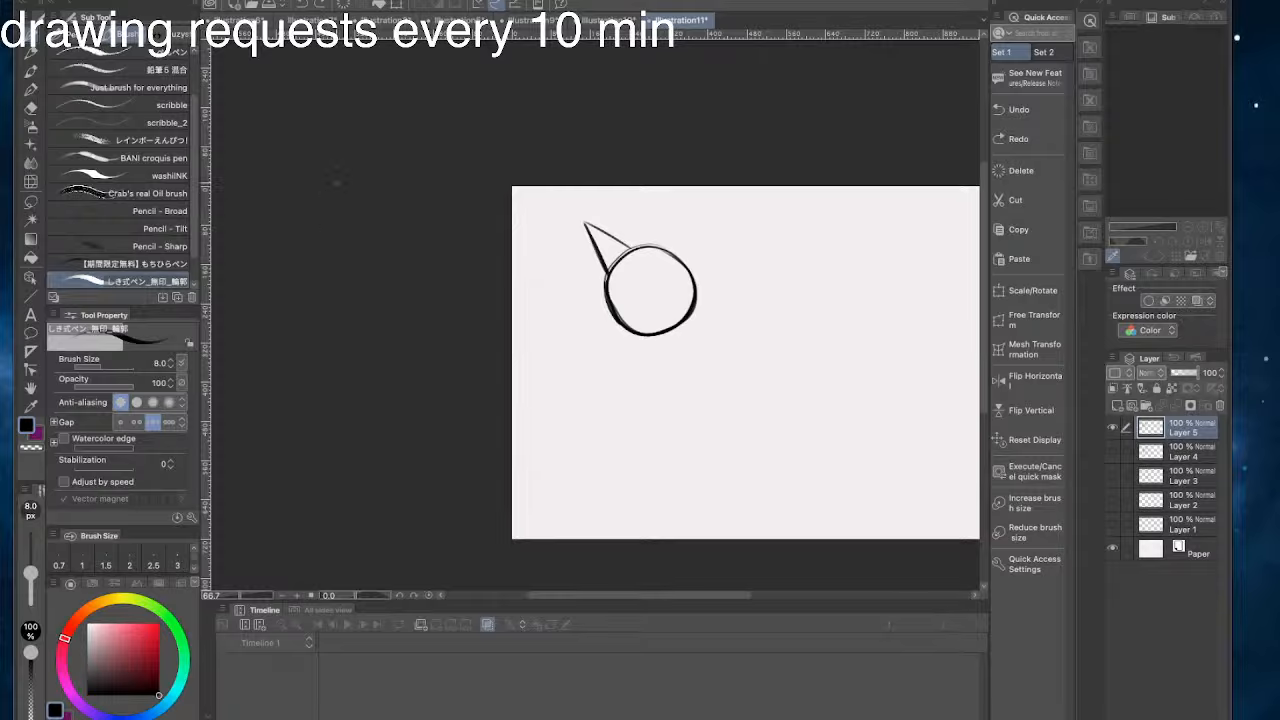
- Try a narrow spike on top of the circle and three short accent strokes to the right of it
mouse_move(673, 252)
left_mouse_down()
mouse_move(655, 201)
mouse_move(633, 242)
mouse_move(663, 220)
mouse_move(640, 248)
left_mouse_up()
key("ctrl+z")
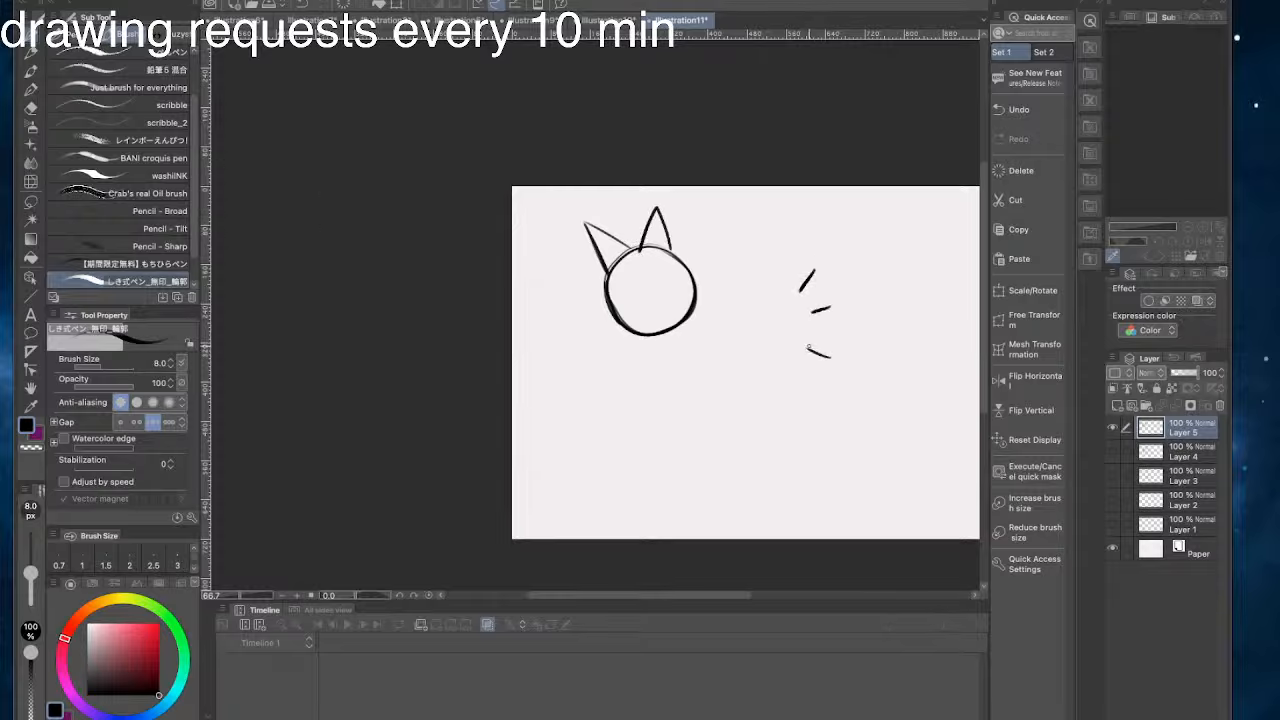
key("ctrl+z")
key("ctrl+z")
key("ctrl+z")
key("ctrl+z")
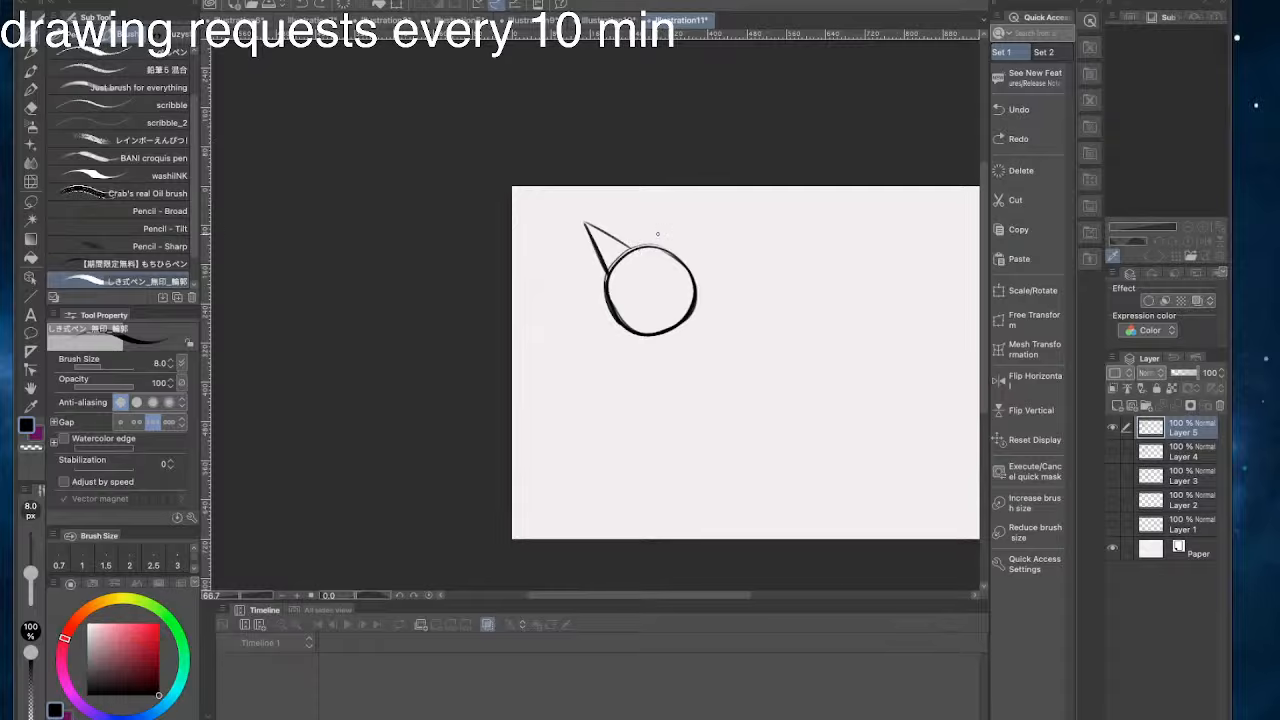
- Draw two pointed spikes on the circle, one at the top and one at the upper right
mouse_move(671, 255)
left_mouse_down()
mouse_move(648, 199)
mouse_move(629, 250)
mouse_move(648, 200)
left_mouse_up()
key("ctrl+z")
key("ctrl+z")
key("ctrl+z")
left_click_drag(648, 200, 637, 228)
mouse_move(693, 275)
left_mouse_down()
mouse_move(718, 220)
mouse_move(673, 249)
left_mouse_up()
key("ctrl+z")
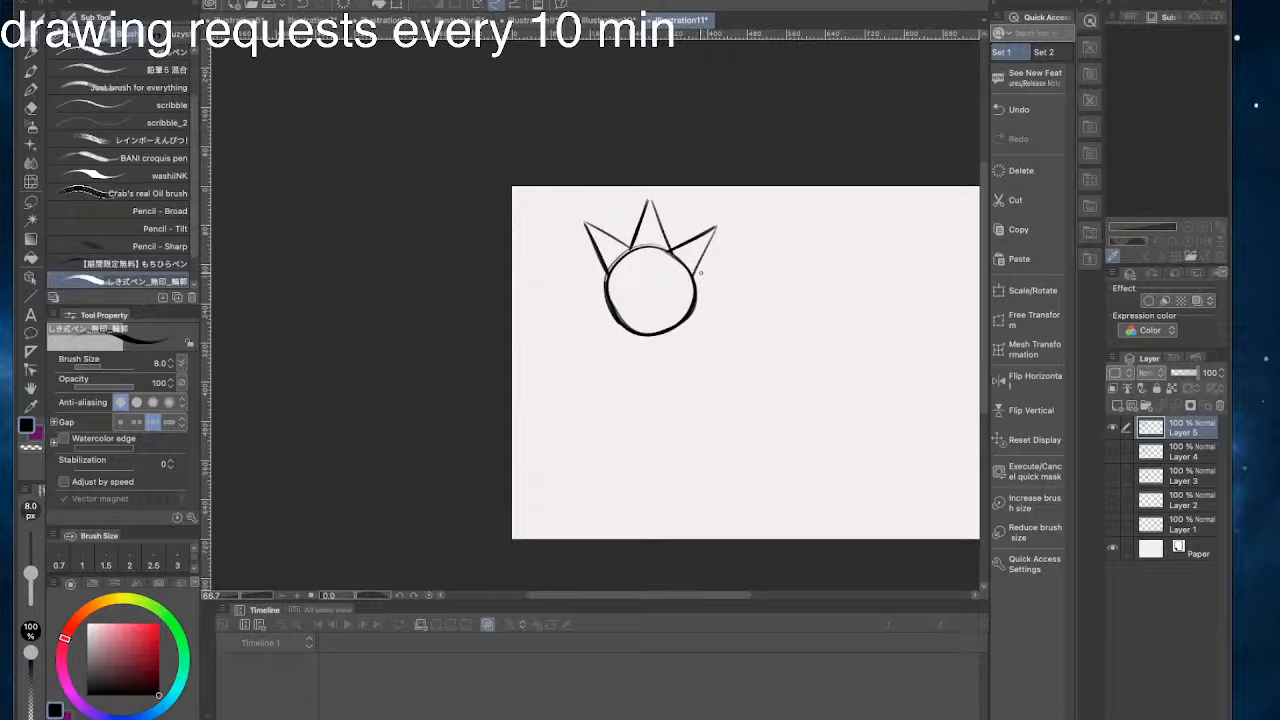
- Draw two more pointed spikes on the circle's right and lower right sides
left_click_drag(700, 272, 695, 320)
key("ctrl+z")
mouse_move(700, 273)
left_mouse_down()
mouse_move(742, 312)
mouse_move(719, 298)
left_mouse_up()
key("ctrl+z")
mouse_move(745, 318)
left_mouse_down()
mouse_move(692, 310)
mouse_move(703, 317)
mouse_move(684, 320)
mouse_move(738, 311)
mouse_move(689, 318)
mouse_move(703, 359)
mouse_move(647, 332)
mouse_move(694, 375)
mouse_move(653, 334)
left_mouse_up()
key("ctrl+z")
key("ctrl+z")
key("ctrl+z")
key("ctrl+z")
key("ctrl+z")
key("ctrl+z")
key("ctrl+z")
key("ctrl+z")
key("ctrl+z")
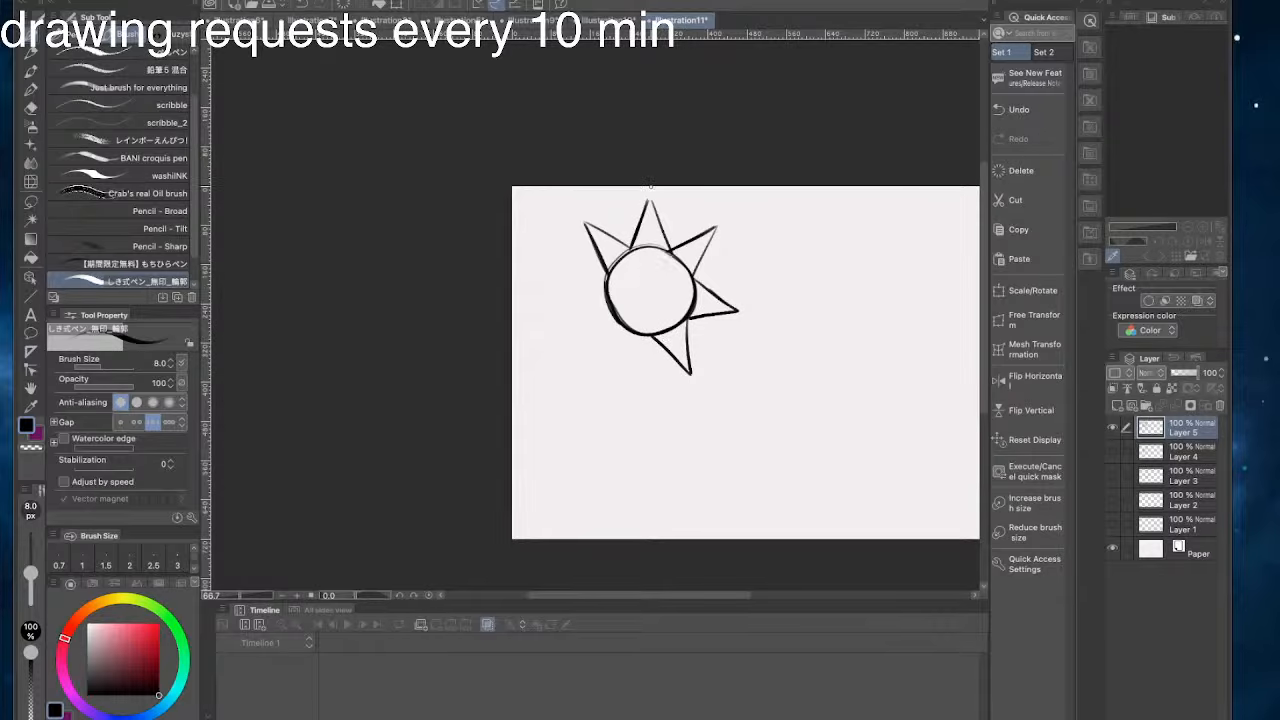
- Complete the ring of sun rays with pointed spikes along the circle's bottom, lower left and left sides
left_click_drag(598, 281, 735, 298)
mouse_move(789, 353)
left_mouse_down()
mouse_move(754, 386)
mouse_move(757, 341)
left_mouse_up()
key("ctrl+z")
mouse_move(747, 253)
left_mouse_down()
mouse_move(791, 268)
mouse_move(733, 305)
mouse_move(779, 335)
mouse_move(739, 305)
mouse_move(744, 374)
left_mouse_up()
key("ctrl+z")
key("ctrl+z")
left_click_drag(744, 374, 800, 363)
left_click_drag(776, 228, 673, 229)
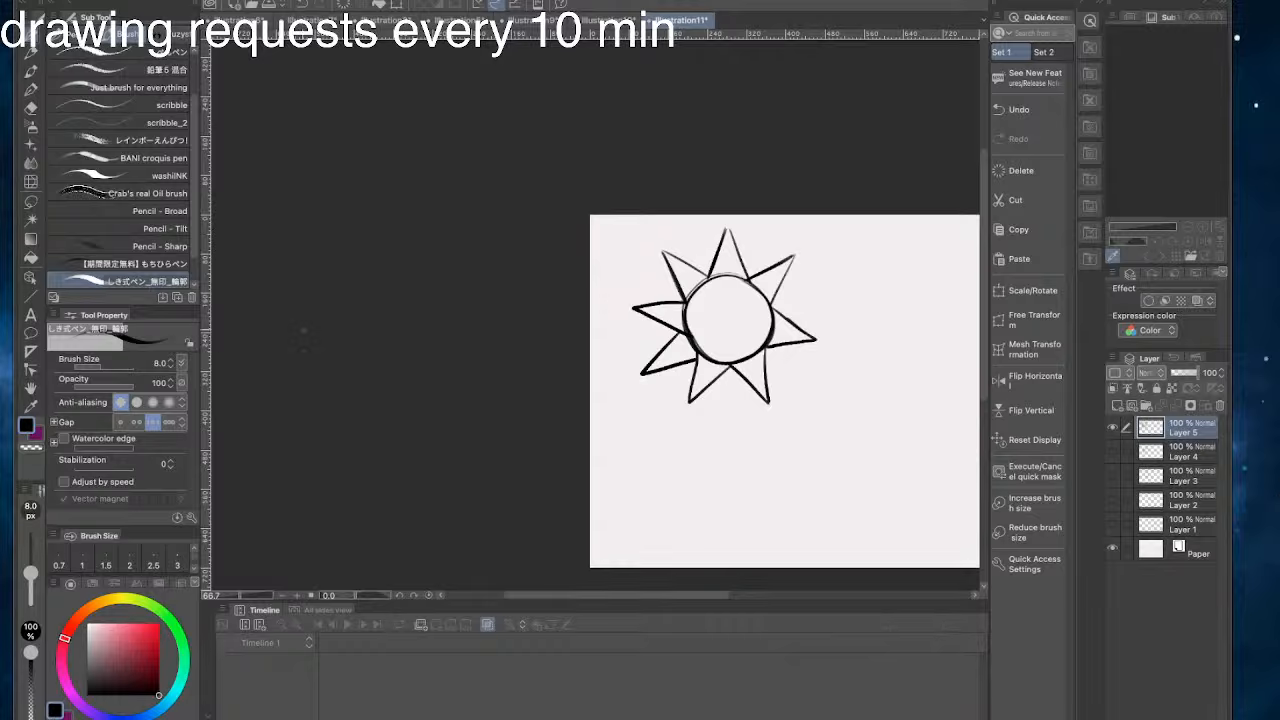
- Draw a crescent-shaped profile with a pointed nose and a wide smile line inside the circle
mouse_move(745, 282)
left_mouse_down()
mouse_move(733, 330)
mouse_move(748, 334)
mouse_move(722, 340)
mouse_move(730, 359)
left_mouse_up()
key("ctrl+z")
mouse_move(752, 343)
left_mouse_down()
mouse_move(697, 320)
mouse_move(706, 350)
mouse_move(749, 351)
mouse_move(730, 347)
left_mouse_up()
key("ctrl+z")
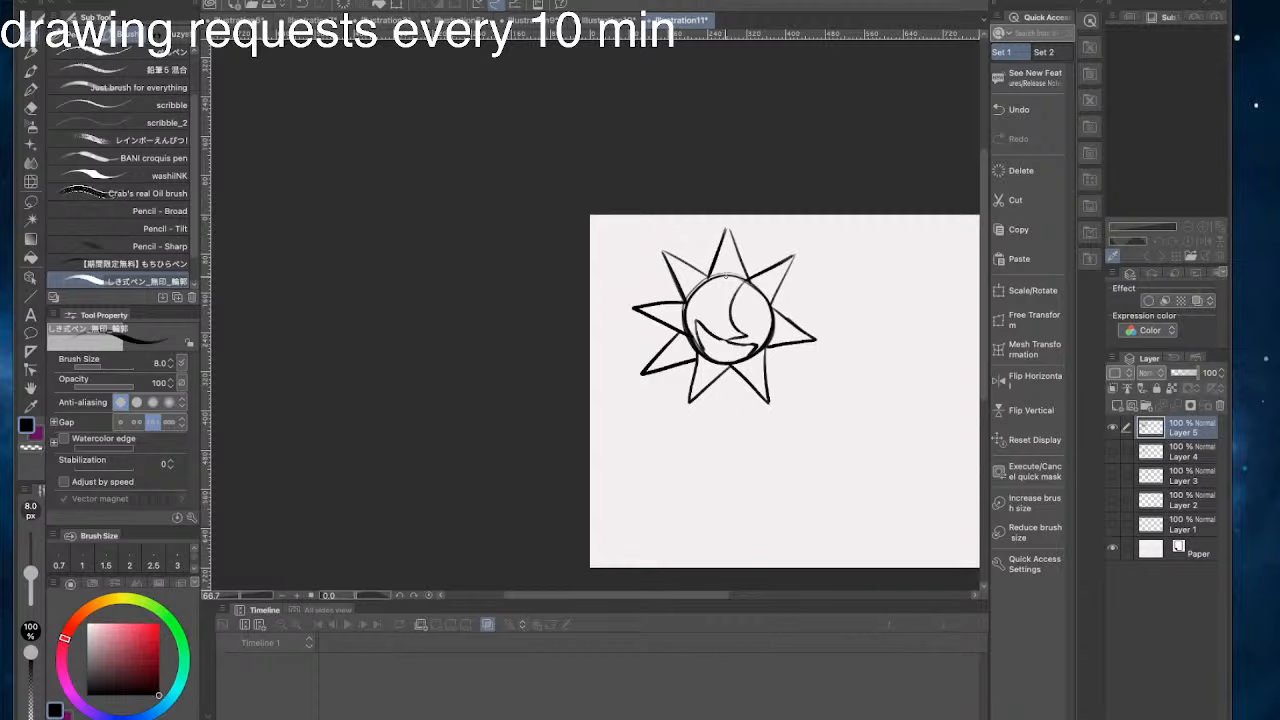
key("ctrl+z")
- Fill the sun's grin with teeth lines and draw a spiral on each cheek
left_click_drag(698, 330, 727, 366)
mouse_move(704, 296)
left_mouse_down()
mouse_move(684, 306)
mouse_move(692, 322)
mouse_move(696, 310)
left_mouse_up()
left_click_drag(770, 332, 764, 340)
key("ctrl+z")
key("ctrl+z")
key("ctrl+z")
key("ctrl+z")
key("ctrl+z")
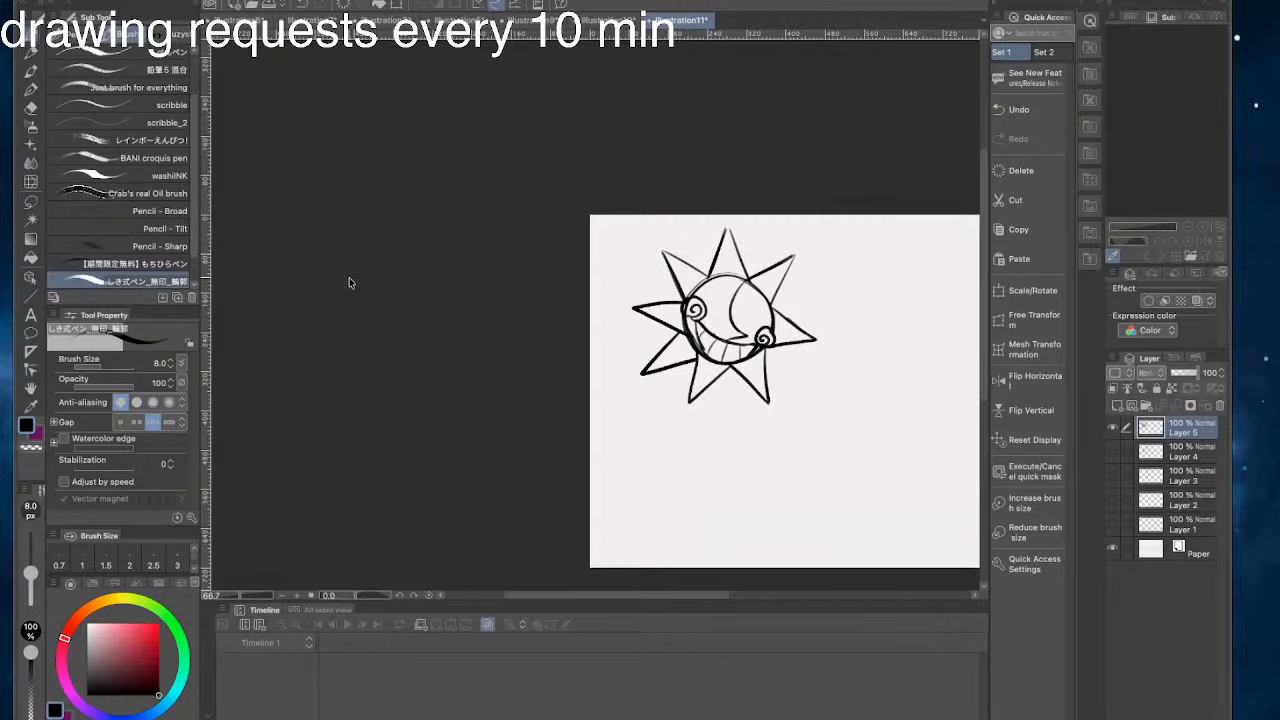
- Draw curved, closed smiling eyes on the sun's face
left_click_drag(786, 182, 841, 203)
mouse_move(821, 345)
left_mouse_down()
mouse_move(793, 345)
mouse_move(811, 325)
mouse_move(819, 347)
mouse_move(756, 318)
mouse_move(777, 321)
mouse_move(772, 338)
mouse_move(757, 319)
mouse_move(777, 345)
left_mouse_up()
key("super+z")
key("super+z")
key("super+z")
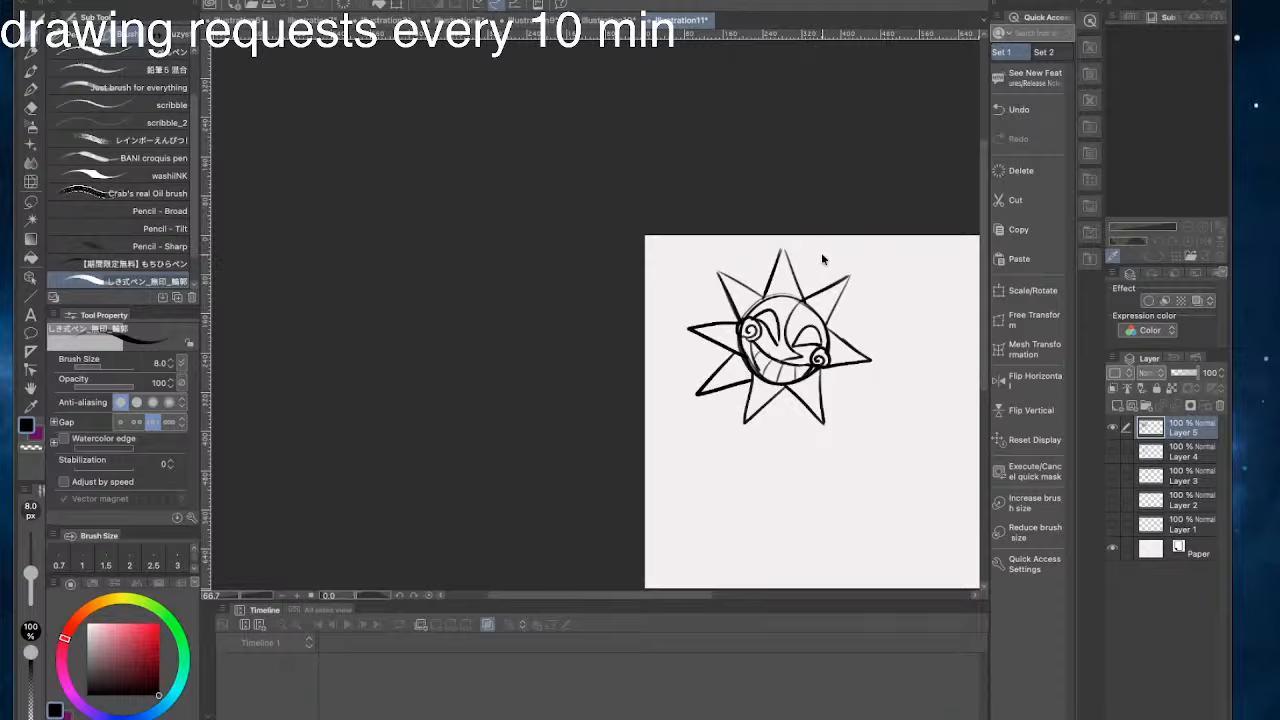
key("super+z")
- Remove the left eye and the left cheek spiral from the sun's face
key("super+z")
mouse_move(824, 345)
left_mouse_down()
mouse_move(776, 343)
mouse_move(757, 313)
mouse_move(777, 341)
mouse_move(777, 322)
mouse_move(776, 342)
mouse_move(760, 320)
left_mouse_up()
key("super+z")
key("super+z")
key("super+z")
key("super+z")
key("super+z")
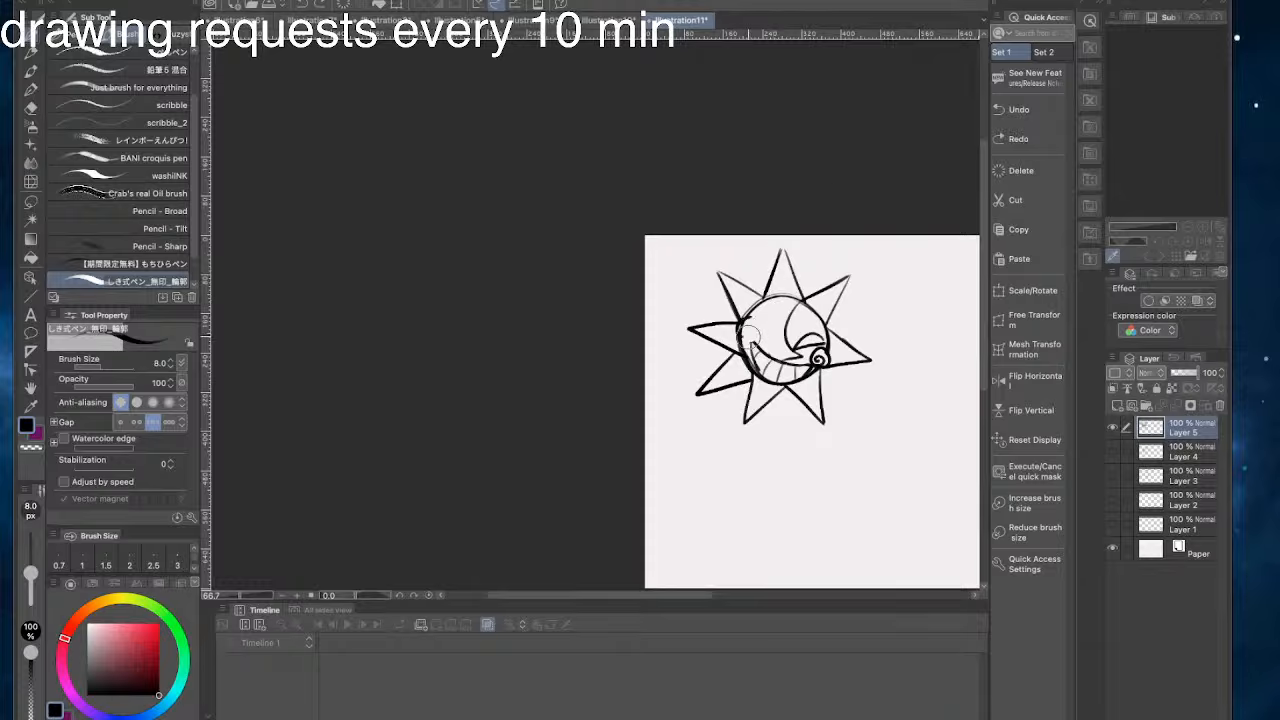
- Redraw the sun's left cheek with a smaller spiral and add a curved closed left eye
mouse_move(752, 320)
left_mouse_down()
mouse_move(735, 328)
mouse_move(744, 341)
mouse_move(758, 309)
mouse_move(774, 344)
mouse_move(752, 320)
mouse_move(774, 343)
mouse_move(820, 340)
mouse_move(797, 347)
mouse_move(818, 340)
mouse_move(763, 309)
mouse_move(750, 325)
left_mouse_up()
key("ctrl+z")
key("ctrl+z")
key("ctrl+z")
key("ctrl+z")
key("ctrl+z")
key("ctrl+z")
left_click_drag(750, 324, 780, 341)
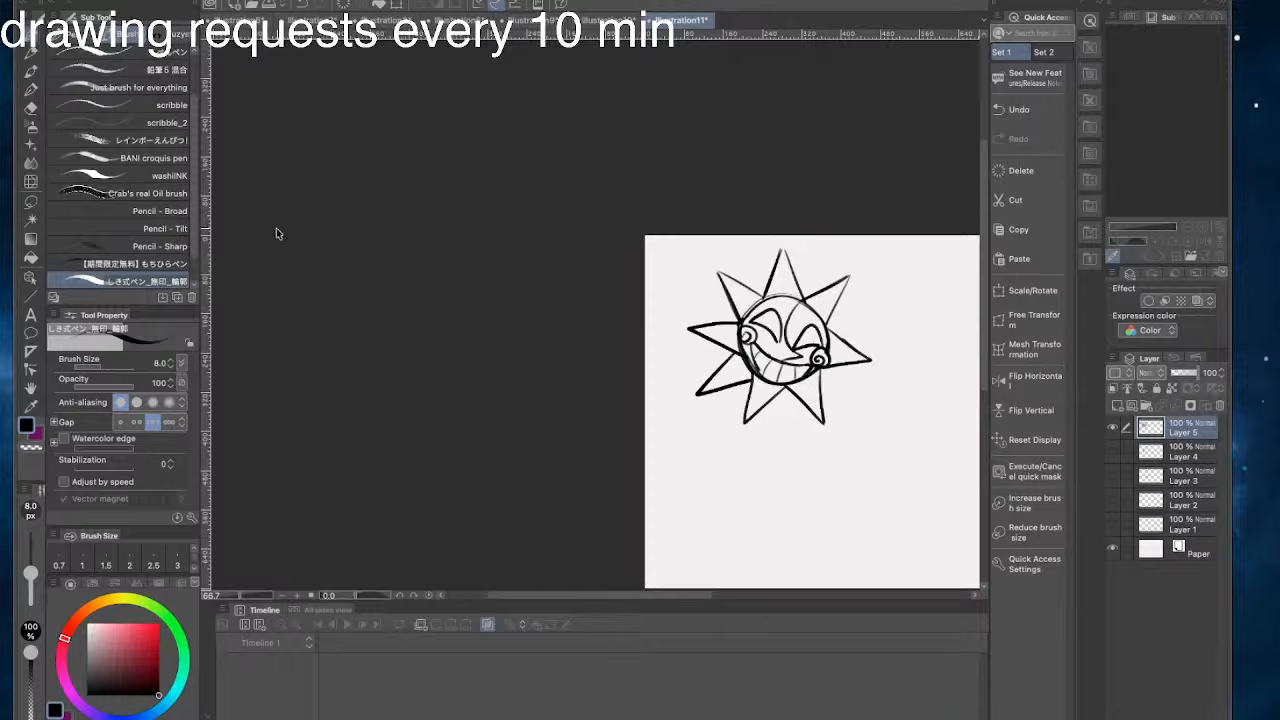
- Draw a thick curled eyebrow above the sun's left eye and touch up the face lines
mouse_move(759, 312)
left_mouse_down()
mouse_move(778, 308)
mouse_move(763, 309)
left_mouse_up()
key("super+z")
key("super+z")
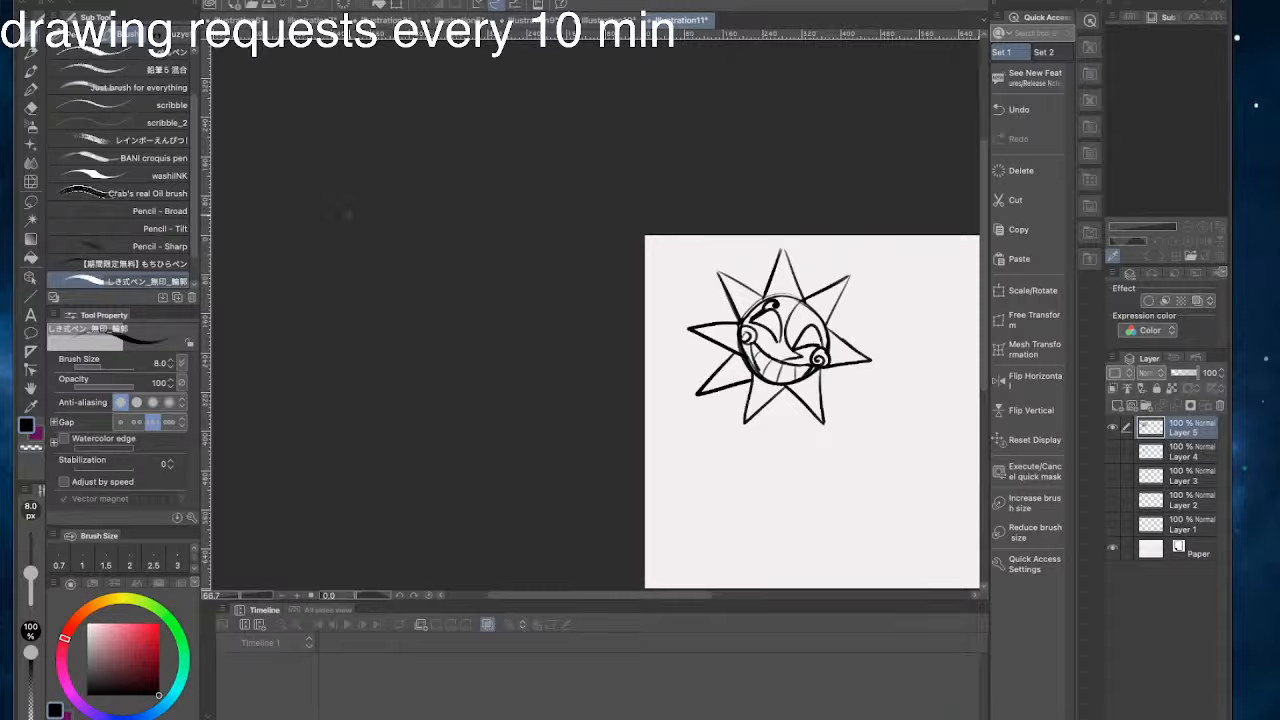
mouse_move(782, 341)
left_mouse_down()
mouse_move(769, 309)
mouse_move(752, 319)
left_mouse_up()
key("super+z")
left_click_drag(408, 269, 491, 312)
left_click_drag(894, 345, 889, 371)
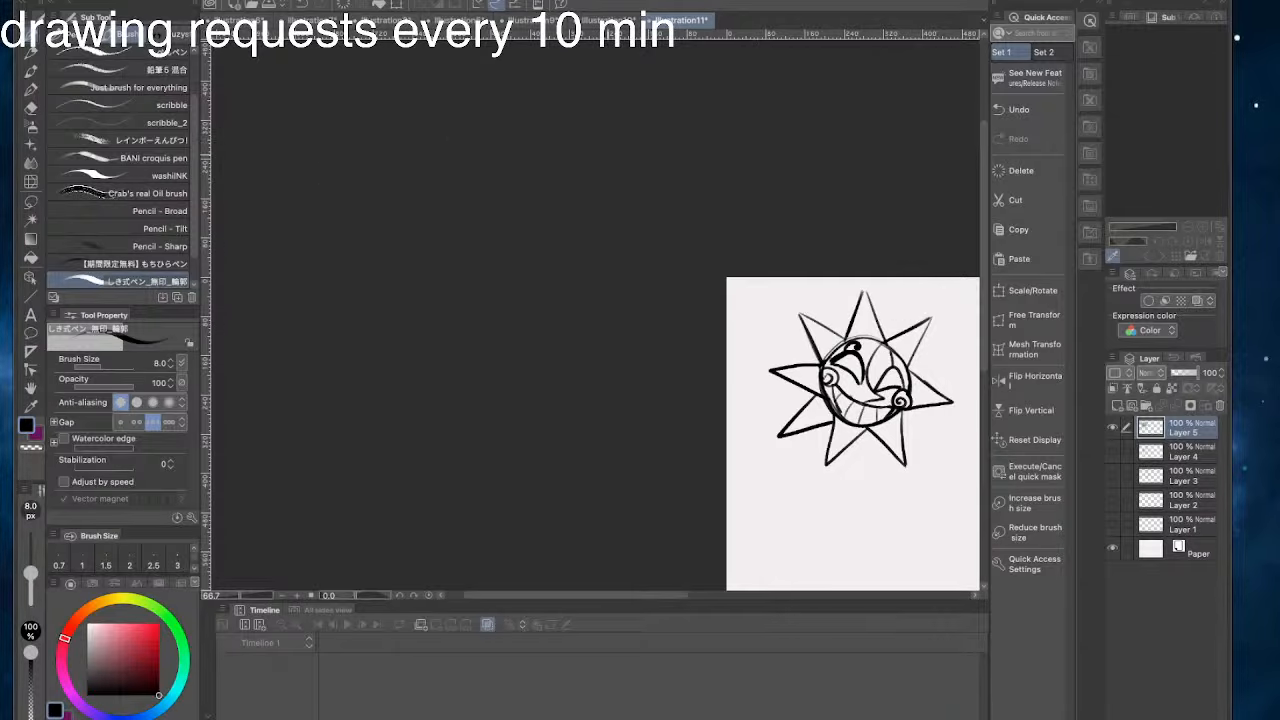
- Draw two small arcs above the circle between the upper spikes and reshape the spikes on the left
mouse_move(852, 333)
left_mouse_down()
mouse_move(880, 313)
mouse_move(871, 331)
mouse_move(885, 338)
left_mouse_up()
key("ctrl+z")
key("ctrl+z")
mouse_move(867, 429)
left_mouse_down()
mouse_move(839, 452)
mouse_move(832, 422)
mouse_move(774, 439)
mouse_move(830, 419)
mouse_move(787, 429)
left_mouse_up()
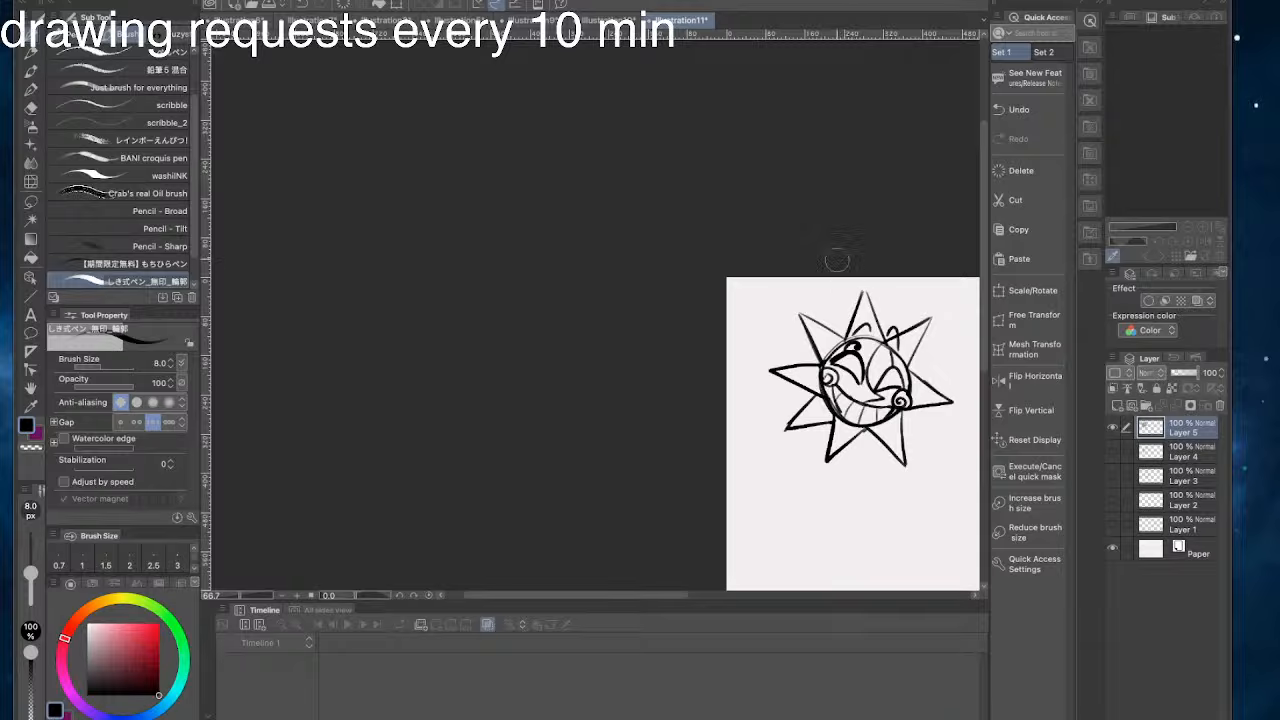
mouse_move(802, 361)
left_mouse_down()
mouse_move(815, 357)
mouse_move(763, 367)
mouse_move(775, 371)
left_mouse_up()
left_click_drag(738, 378, 577, 320)
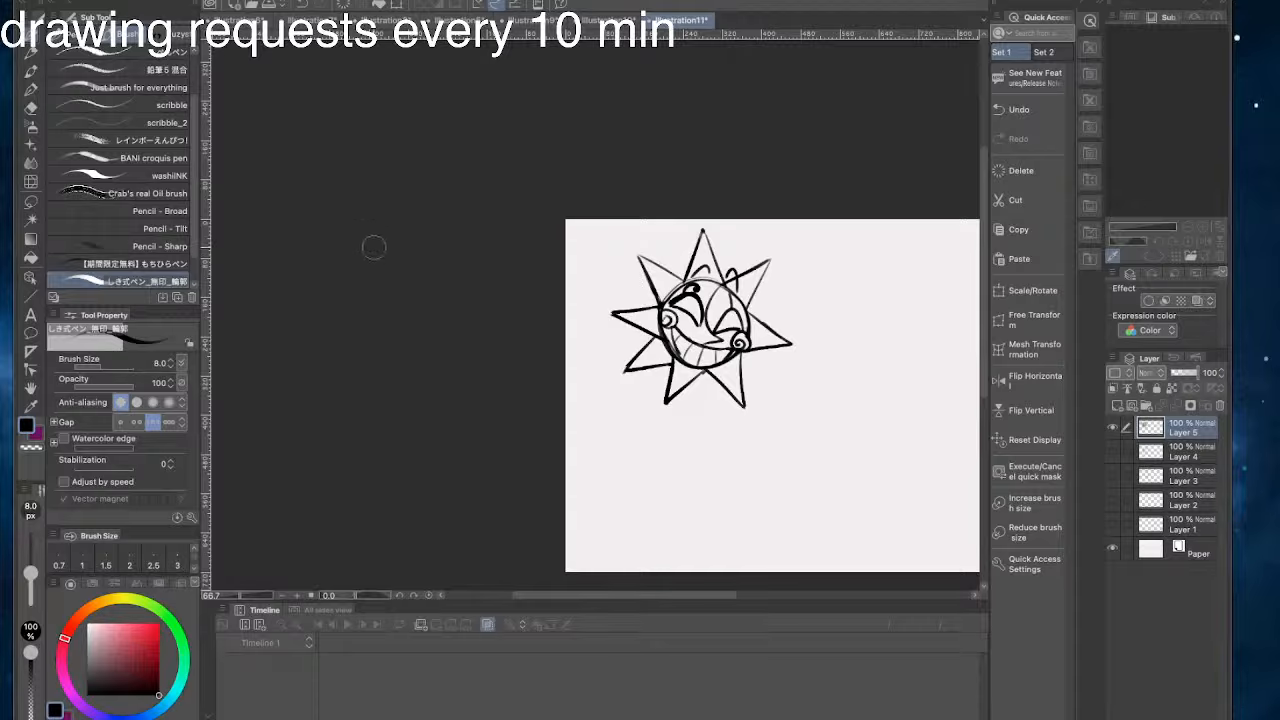
mouse_move(704, 371)
left_mouse_down()
mouse_move(702, 391)
mouse_move(685, 395)
mouse_move(694, 377)
left_mouse_up()
key("super+z")
key("super+z")
key("super+z")
mouse_move(648, 262)
left_mouse_down()
mouse_move(716, 280)
mouse_move(715, 327)
left_mouse_up()
key("super+z")
key("super+z")
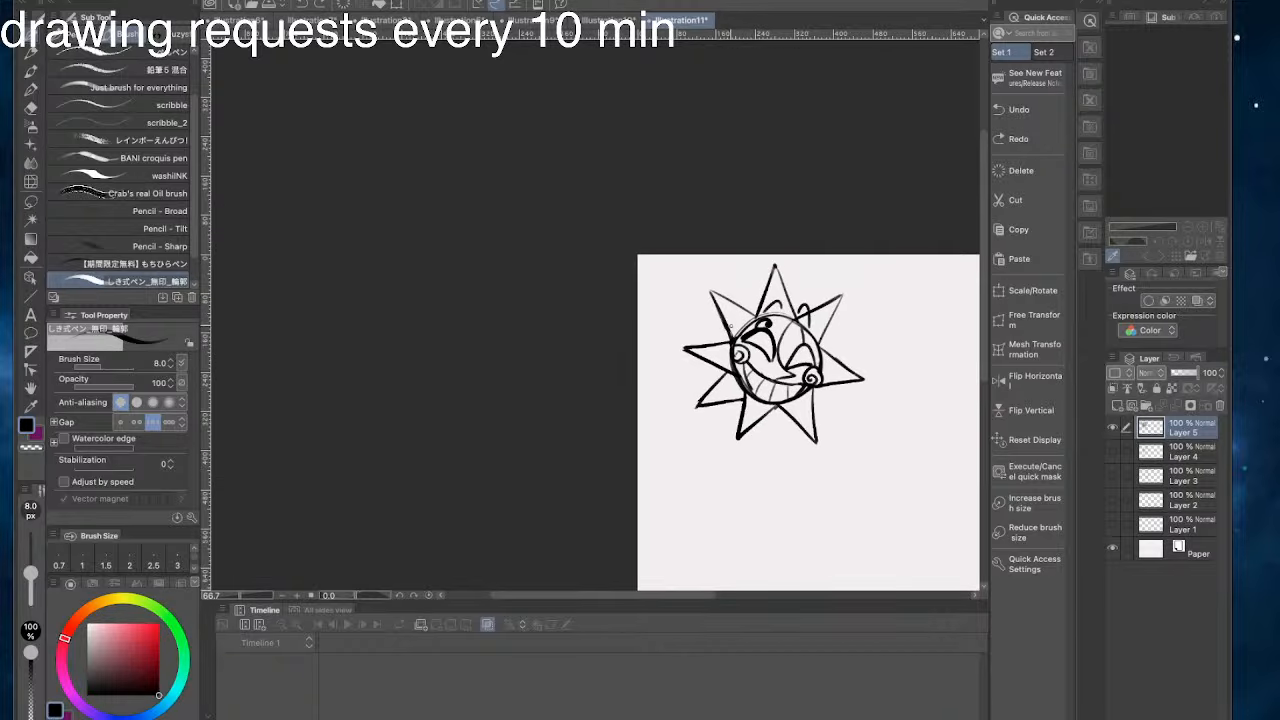
- Scale the sun drawing to 108% and rotate it by -9.3 degrees with Scale/Rotate
left_click(1016, 289)
left_click_drag(708, 187, 687, 212)
left_click_drag(669, 282, 652, 269)
left_click_drag(712, 313, 729, 337)
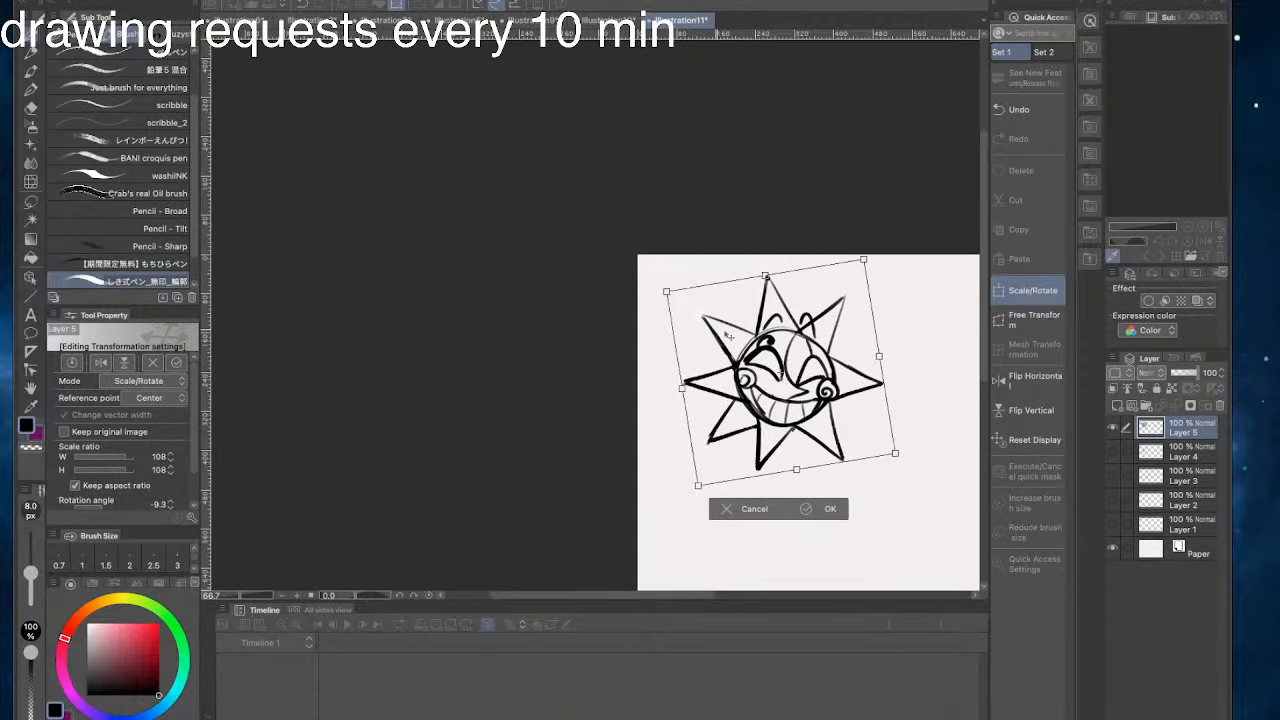
left_click(826, 509)
- Try a short thin leg between the sun's two bottom spikes
left_click_drag(794, 431, 778, 455)
key("ctrl+z")
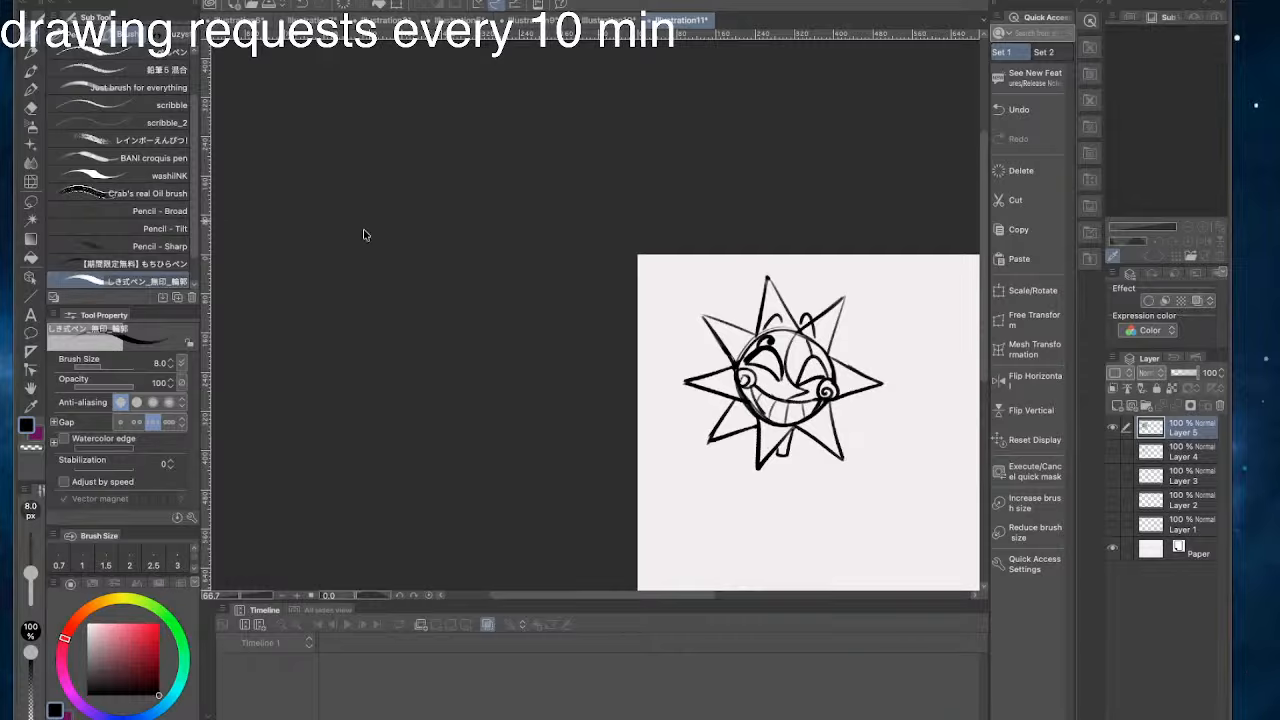
key("ctrl+z")
mouse_move(787, 450)
left_mouse_down()
mouse_move(783, 470)
mouse_move(779, 448)
left_mouse_up()
key("ctrl+z")
- Draw several thin, bent legs beneath the sun's face
key("ctrl+z")
key("ctrl+z")
left_click_drag(443, 261, 474, 251)
mouse_move(832, 443)
left_mouse_down()
mouse_move(799, 474)
mouse_move(797, 449)
mouse_move(836, 464)
mouse_move(811, 449)
mouse_move(799, 465)
left_mouse_up()
key("ctrl+z")
key("ctrl+z")
mouse_move(824, 446)
left_mouse_down()
mouse_move(797, 470)
mouse_move(764, 428)
left_mouse_up()
key("ctrl+z")
key("ctrl+z")
left_click_drag(828, 468, 821, 430)
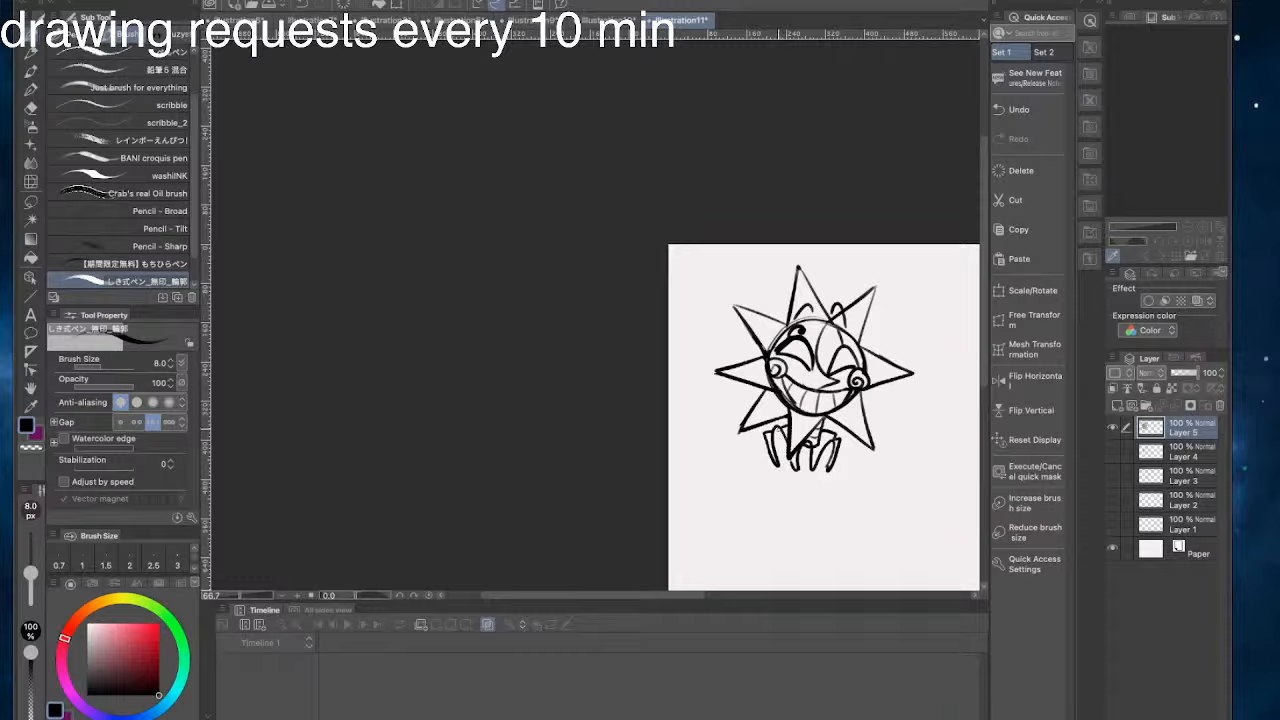
- Erase the legs and the spikes at the sun's bottom and lower left
mouse_move(776, 468)
left_mouse_down()
mouse_move(806, 442)
mouse_move(808, 454)
left_mouse_up()
mouse_move(816, 422)
left_mouse_down()
mouse_move(771, 457)
mouse_move(777, 443)
mouse_move(829, 437)
mouse_move(772, 406)
left_mouse_up()
key("super+z")
key("super+z")
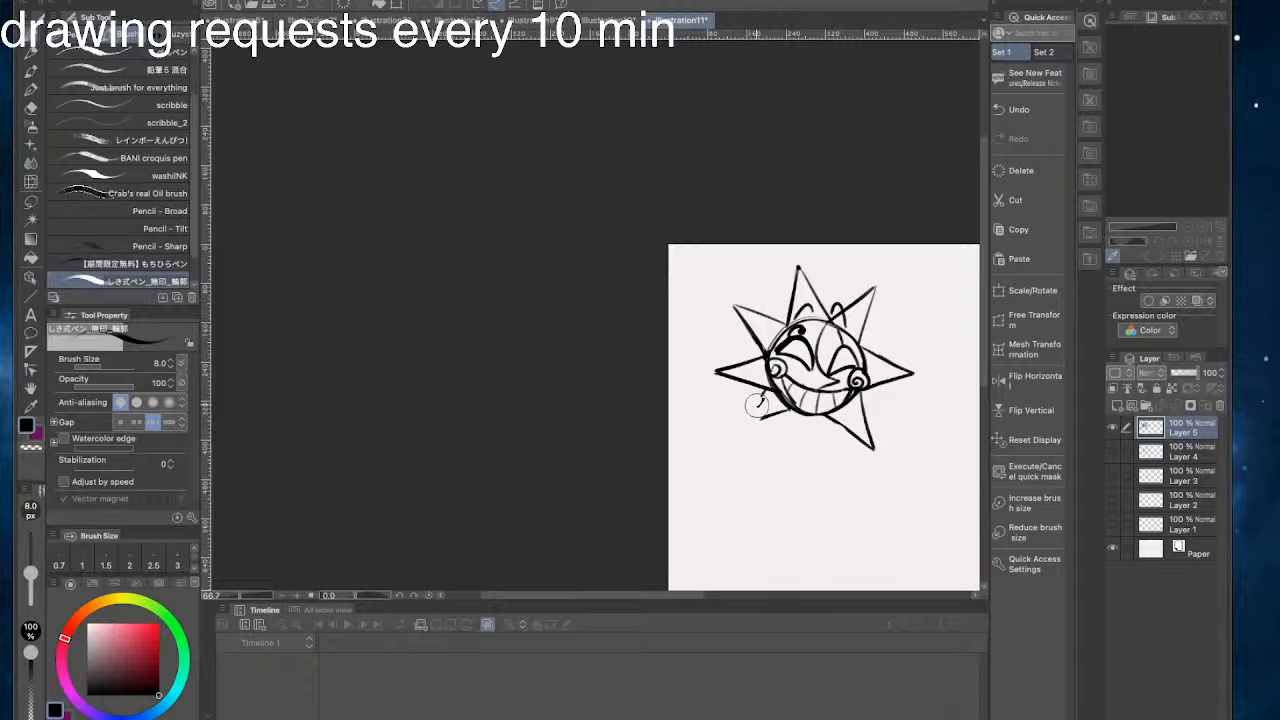
- Erase the remaining spikes and small arcs around the circle, leaving only the round grinning face
mouse_move(756, 390)
left_mouse_down()
mouse_move(755, 310)
mouse_move(731, 354)
mouse_move(725, 340)
left_mouse_up()
mouse_move(796, 286)
left_mouse_down()
mouse_move(780, 320)
mouse_move(794, 278)
mouse_move(812, 281)
mouse_move(836, 302)
mouse_move(826, 318)
mouse_move(831, 297)
mouse_move(791, 300)
mouse_move(869, 342)
mouse_move(851, 320)
mouse_move(901, 383)
mouse_move(894, 372)
mouse_move(846, 420)
mouse_move(858, 402)
mouse_move(800, 434)
mouse_move(863, 437)
left_mouse_up()
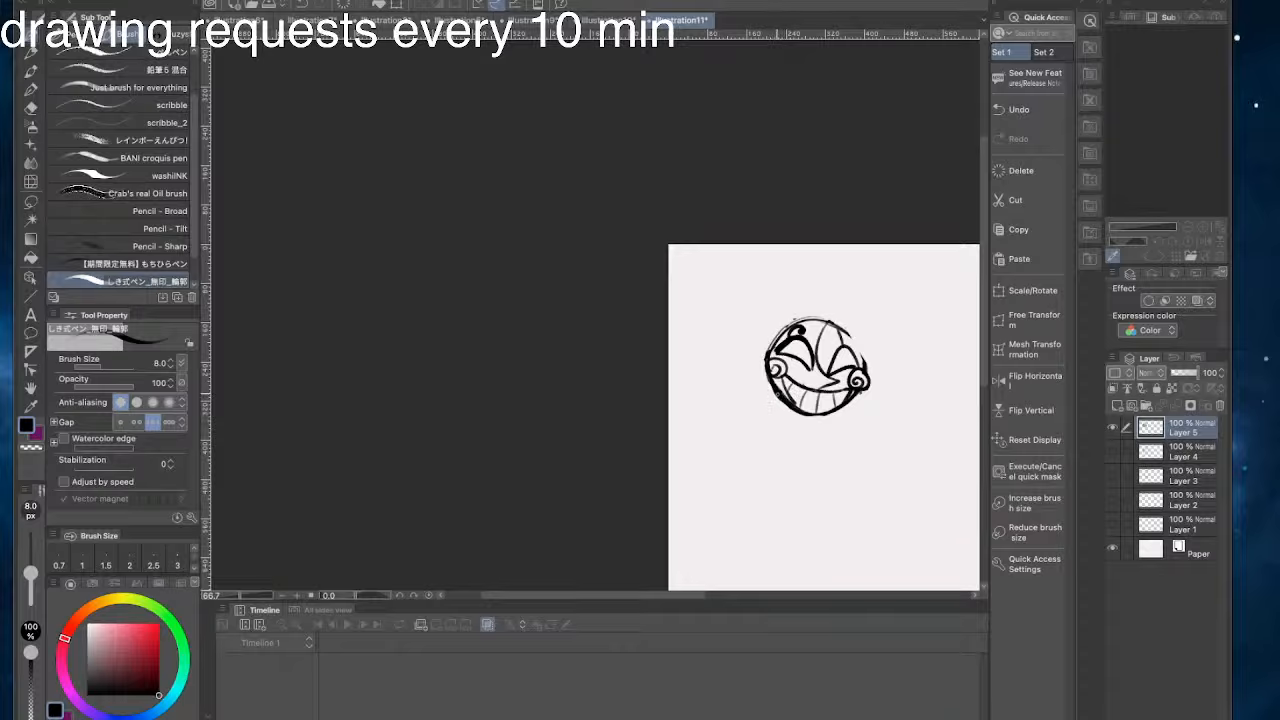
mouse_move(778, 396)
left_mouse_down()
mouse_move(772, 339)
mouse_move(772, 410)
mouse_move(760, 374)
mouse_move(779, 399)
left_mouse_up()
left_click_drag(730, 308, 755, 344)
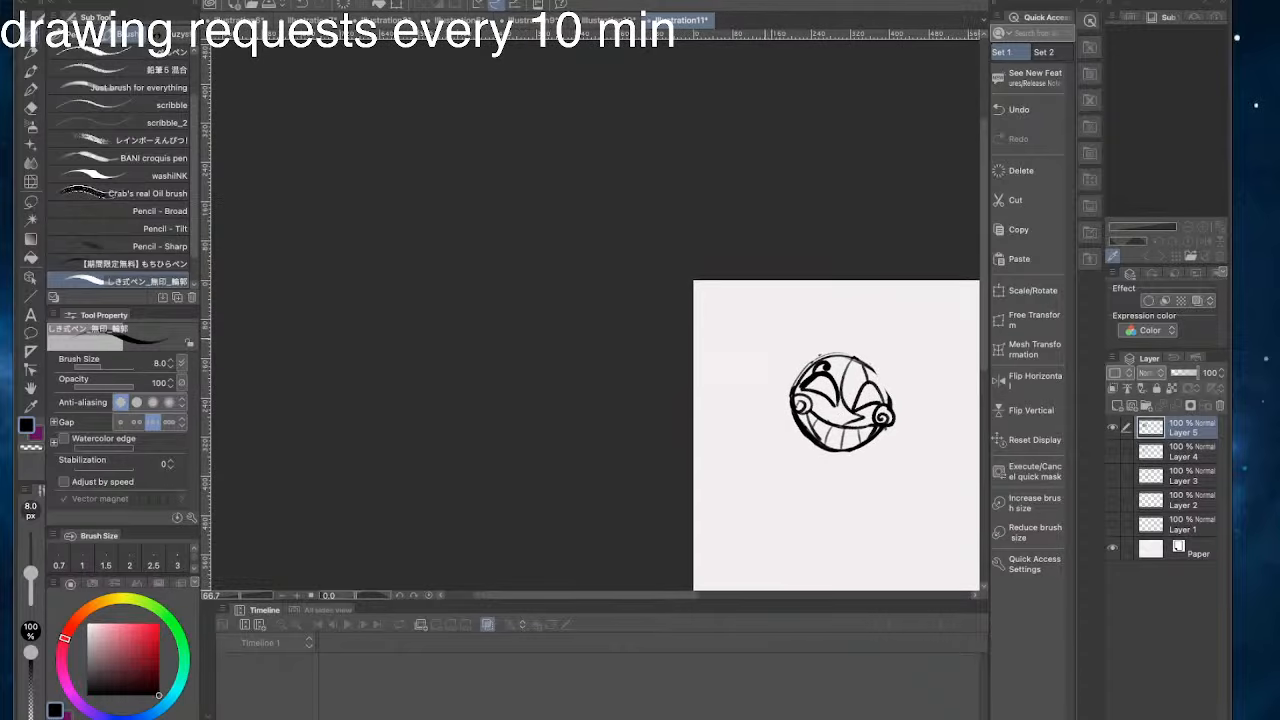
- Redraw the broken outline on the upper right side of the circle
mouse_move(890, 404)
left_mouse_down()
mouse_move(858, 358)
mouse_move(868, 365)
left_mouse_up()
key("super+z")
- Draw a crown of four long pointed spikes across the top of the face
key("super+z")
key("super+z")
mouse_move(846, 358)
left_mouse_down()
mouse_move(826, 358)
mouse_move(820, 303)
mouse_move(816, 360)
mouse_move(818, 298)
mouse_move(816, 360)
mouse_move(766, 324)
mouse_move(790, 372)
mouse_move(758, 326)
mouse_move(794, 380)
left_mouse_up()
key("super+z")
key("super+z")
key("super+z")
key("super+z")
mouse_move(872, 368)
left_mouse_down()
mouse_move(872, 290)
mouse_move(845, 355)
left_mouse_up()
key("super+z")
left_click_drag(870, 294, 847, 353)
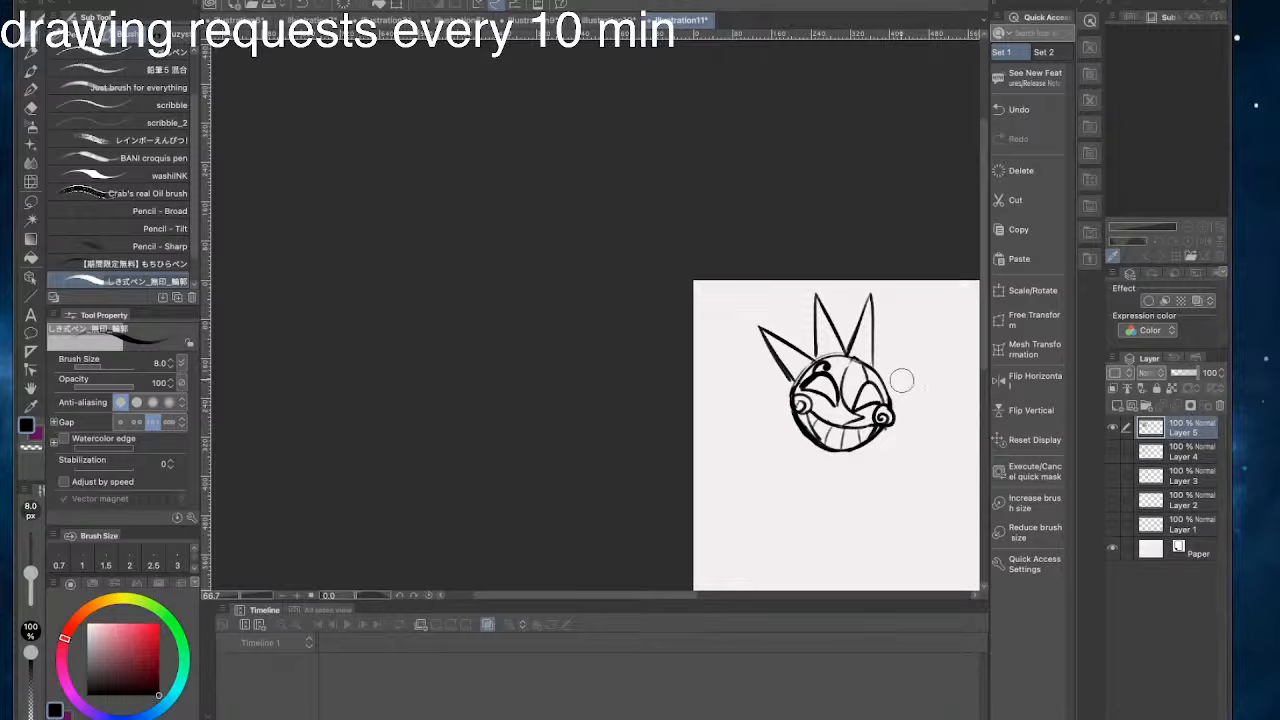
mouse_move(926, 330)
left_mouse_down()
mouse_move(892, 389)
mouse_move(902, 345)
mouse_move(876, 368)
left_mouse_up()
key("super+z")
left_click_drag(773, 411, 638, 359)
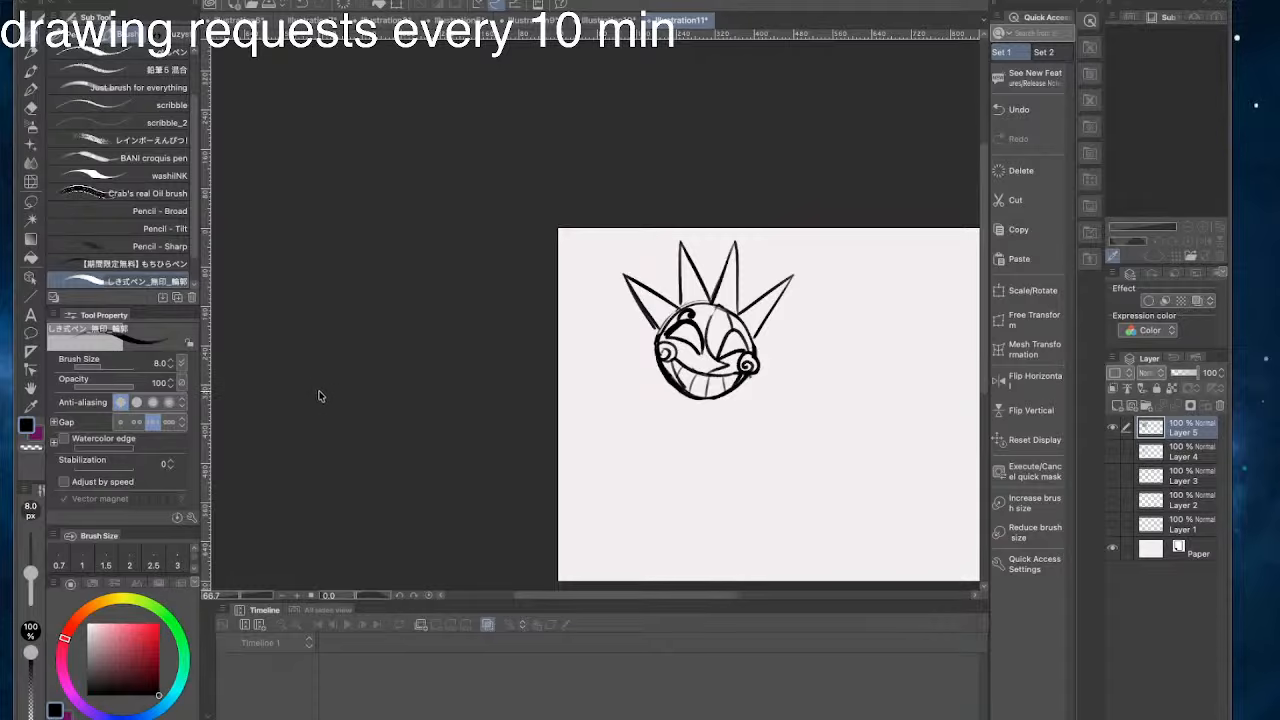
- Undo the four crown spikes above the face
key("ctrl+z")
key("ctrl+z")
key("ctrl+z")
key("ctrl+z")
key("ctrl+z")
key("ctrl+z")
key("ctrl+z")
key("ctrl+z")
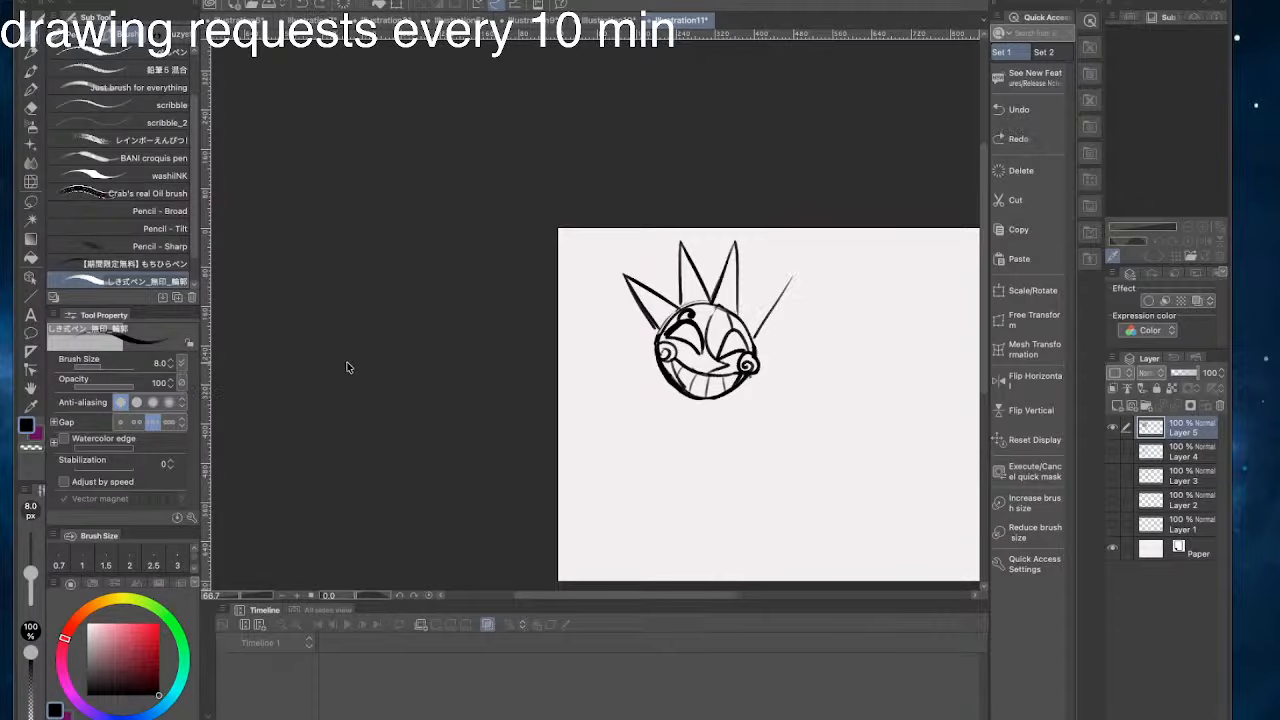
key("ctrl+z")
key("ctrl+z")
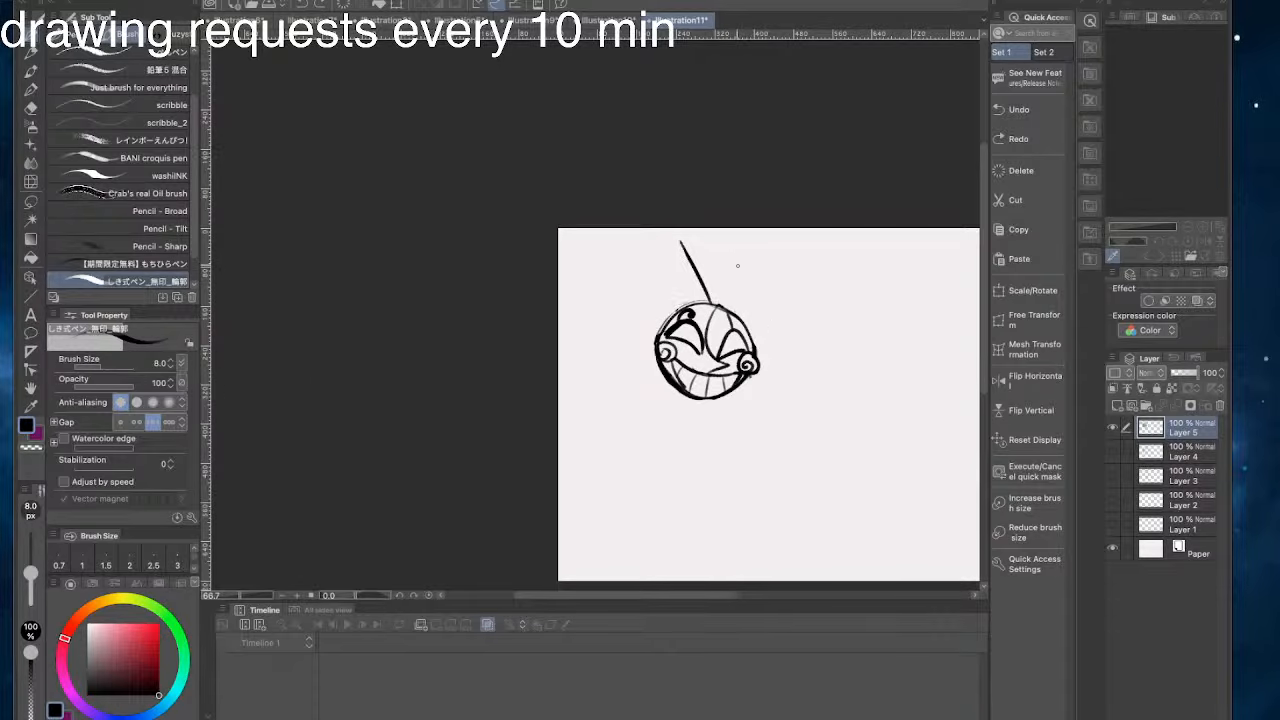
key("ctrl+z")
- Draw a tall spike on top of the face and a slanted line beside it for the next spike
left_click_drag(731, 308, 722, 247)
left_click_drag(721, 247, 702, 299)
key("ctrl+z")
key("ctrl+z")
mouse_move(734, 249)
left_mouse_down()
mouse_move(730, 315)
mouse_move(699, 301)
left_mouse_up()
mouse_move(733, 249)
left_mouse_down()
mouse_move(698, 302)
mouse_move(661, 273)
mouse_move(664, 315)
mouse_move(650, 257)
left_mouse_up()
key("ctrl+z")
key("ctrl+z")
mouse_move(650, 257)
left_mouse_down()
mouse_move(665, 294)
mouse_move(648, 257)
left_mouse_up()
key("ctrl+z")
key("ctrl+z")
- Check the split-screen question-mark sketch in the storyboard animation and return to the Illustration11 canvas
left_click(600, 18)
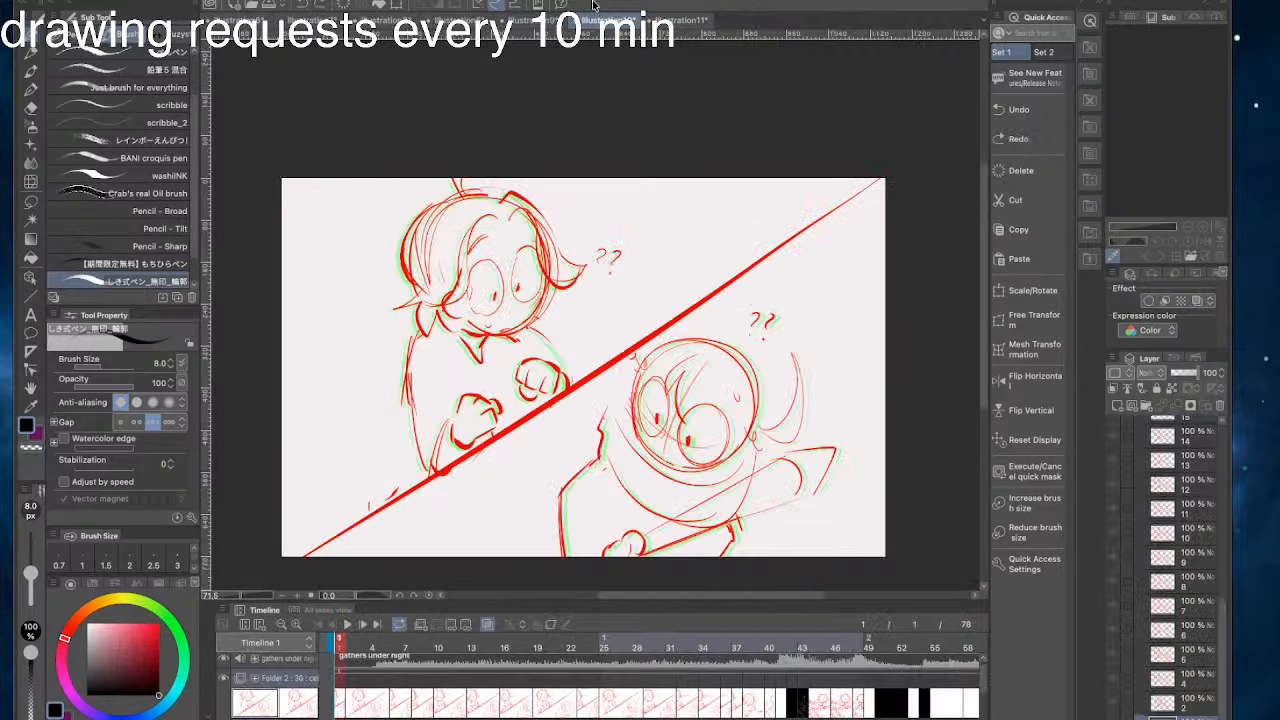
left_click(697, 16)
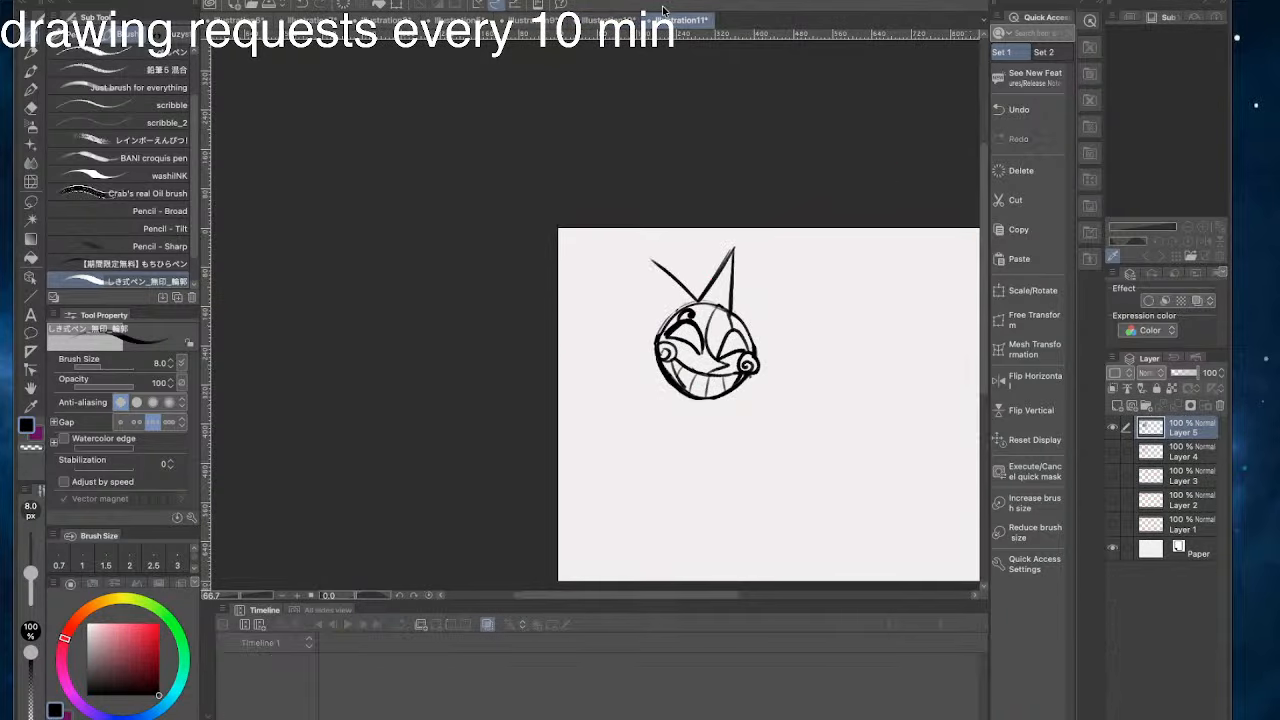
- Complete the spikes flanking the central one, forming three tall pointed rays across the top of the face
key("ctrl+z")
key("ctrl+y")
key("ctrl+z")
mouse_move(698, 301)
left_mouse_down()
mouse_move(646, 254)
mouse_move(669, 326)
left_mouse_up()
key("ctrl+z")
mouse_move(649, 259)
left_mouse_down()
mouse_move(663, 322)
mouse_move(784, 279)
left_mouse_up()
key("ctrl+z")
mouse_move(731, 315)
left_mouse_down()
mouse_move(789, 272)
mouse_move(758, 333)
left_mouse_up()
key("ctrl+z")
left_click_drag(788, 273, 751, 346)
left_click_drag(649, 259, 670, 326)
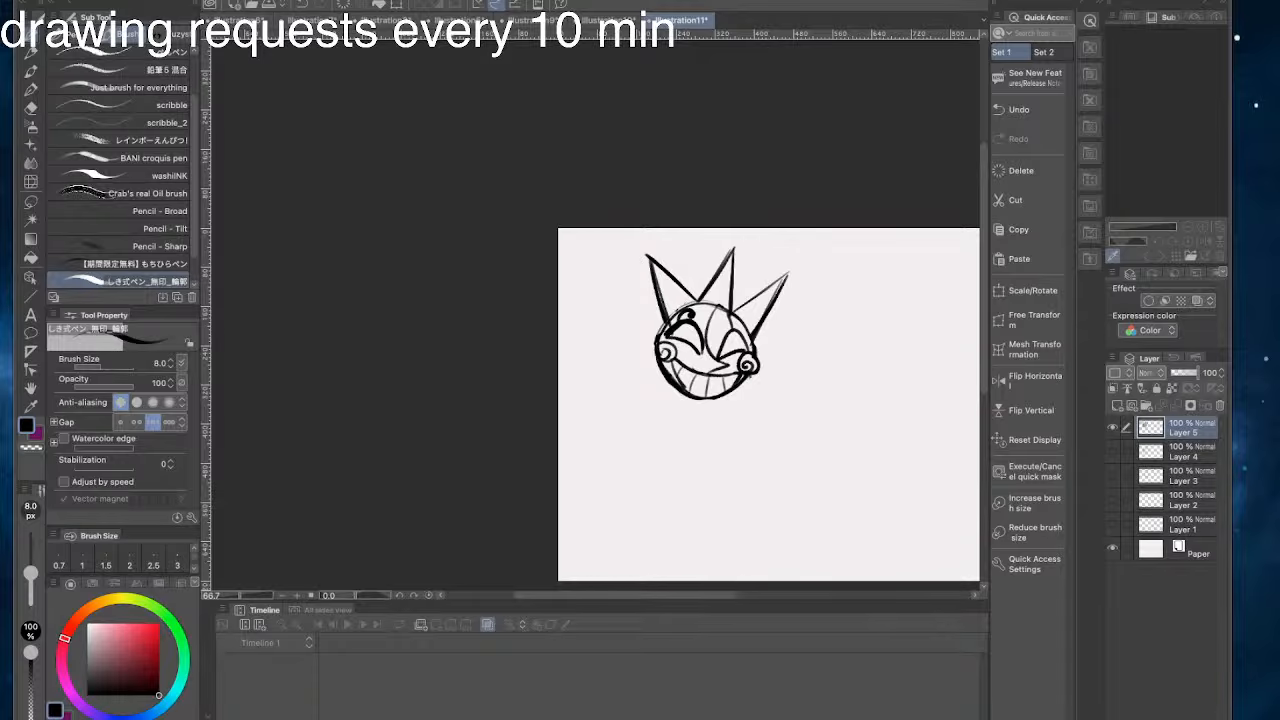
- Draw one long pointed ray on each side of the face, beside the cheek swirls
left_click_drag(608, 241, 672, 272)
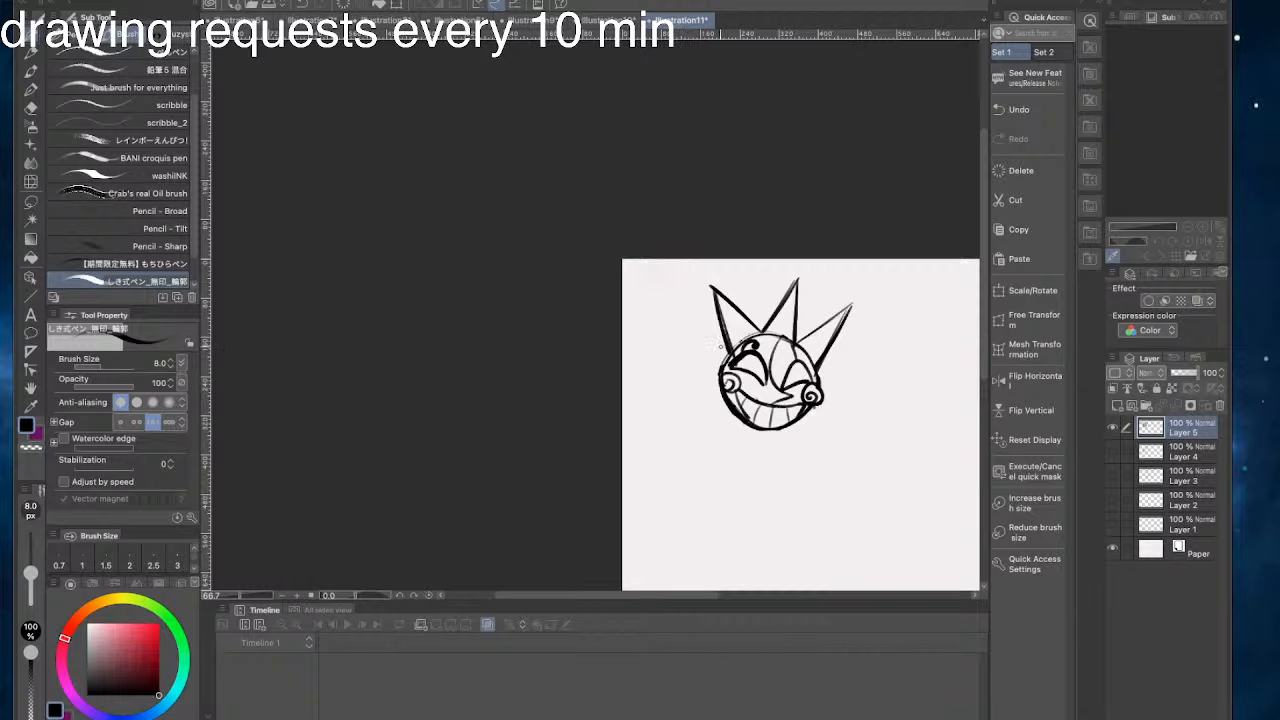
left_click_drag(727, 350, 663, 336)
key("ctrl+z")
key("ctrl+z")
left_click_drag(720, 376, 664, 338)
key("ctrl+z")
left_click_drag(721, 375, 664, 338)
mouse_move(818, 374)
left_mouse_down()
mouse_move(874, 425)
mouse_move(804, 410)
mouse_move(836, 410)
left_mouse_up()
key("ctrl+z")
key("ctrl+z")
key("ctrl+z")
key("ctrl+z")
key("ctrl+z")
key("ctrl+z")
key("ctrl+z")
key("ctrl+z")
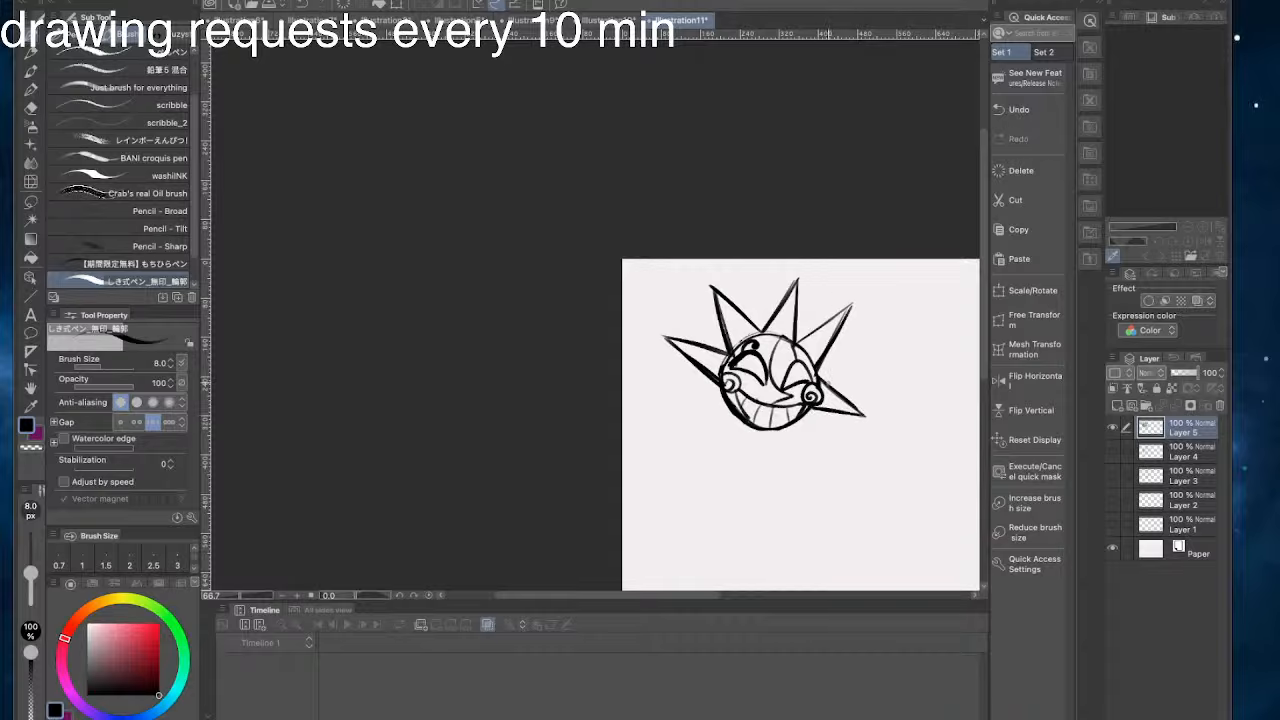
- Lasso the ray beside the right cheek, scale it to 110 and rotate it by -11.9 degrees
key("m")
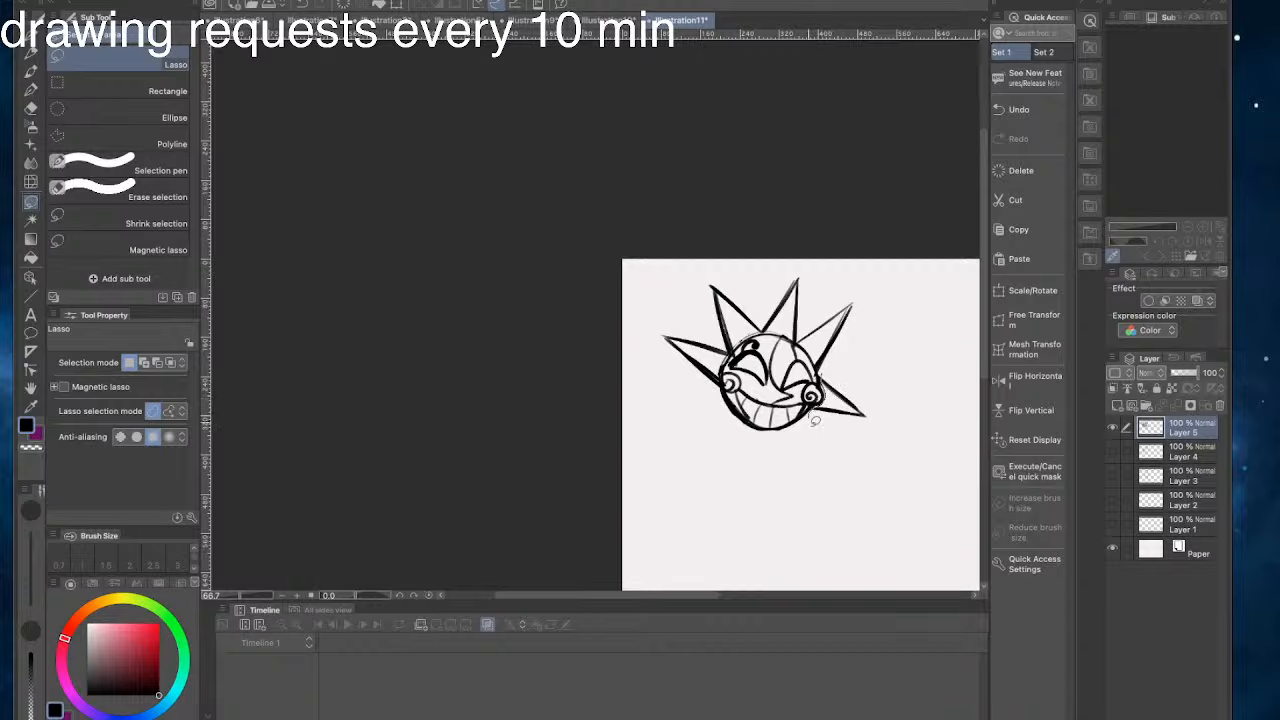
left_click_drag(815, 420, 812, 418)
left_click(896, 467)
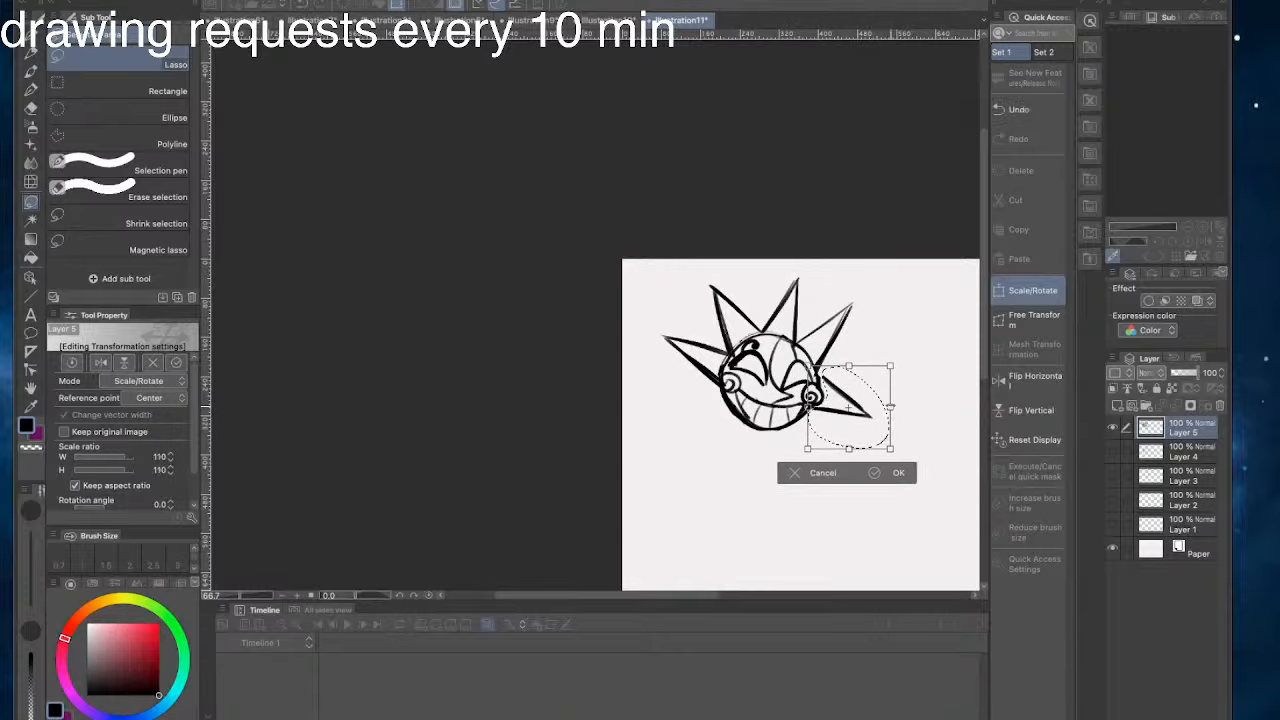
mouse_move(787, 308)
left_mouse_down()
mouse_move(777, 291)
mouse_move(765, 300)
left_mouse_up()
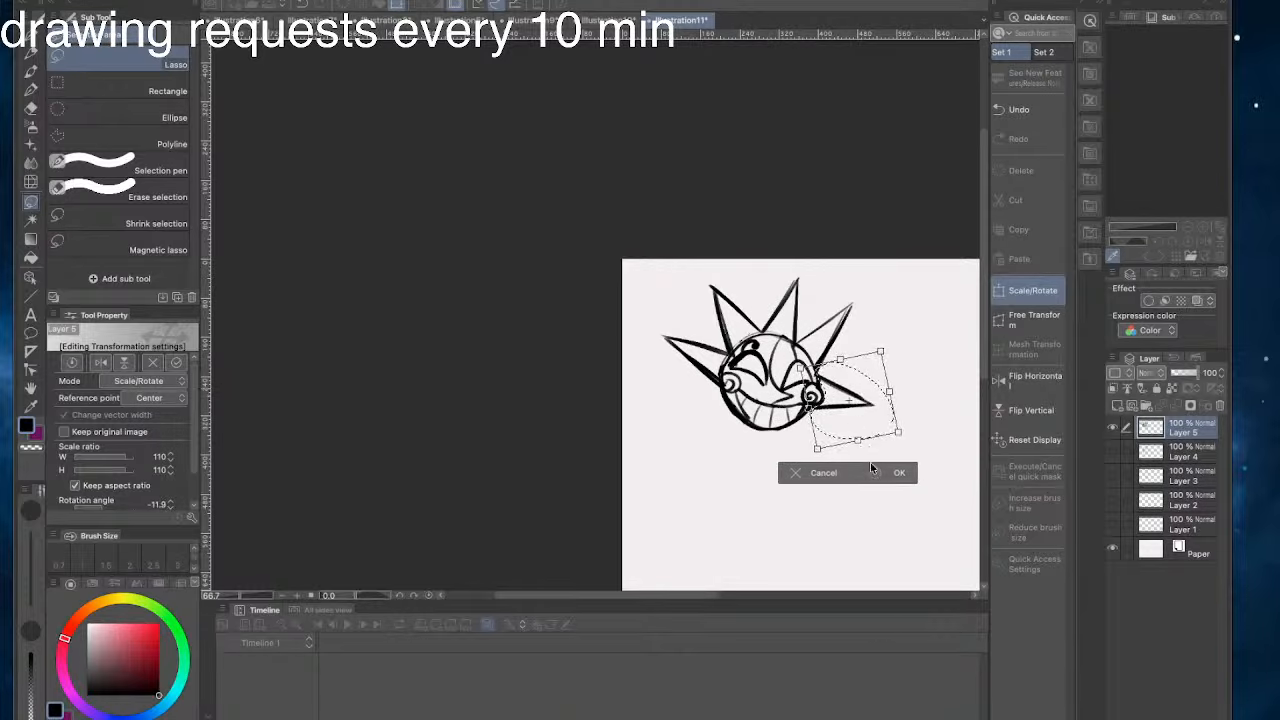
left_click(872, 470)
left_click(714, 465)
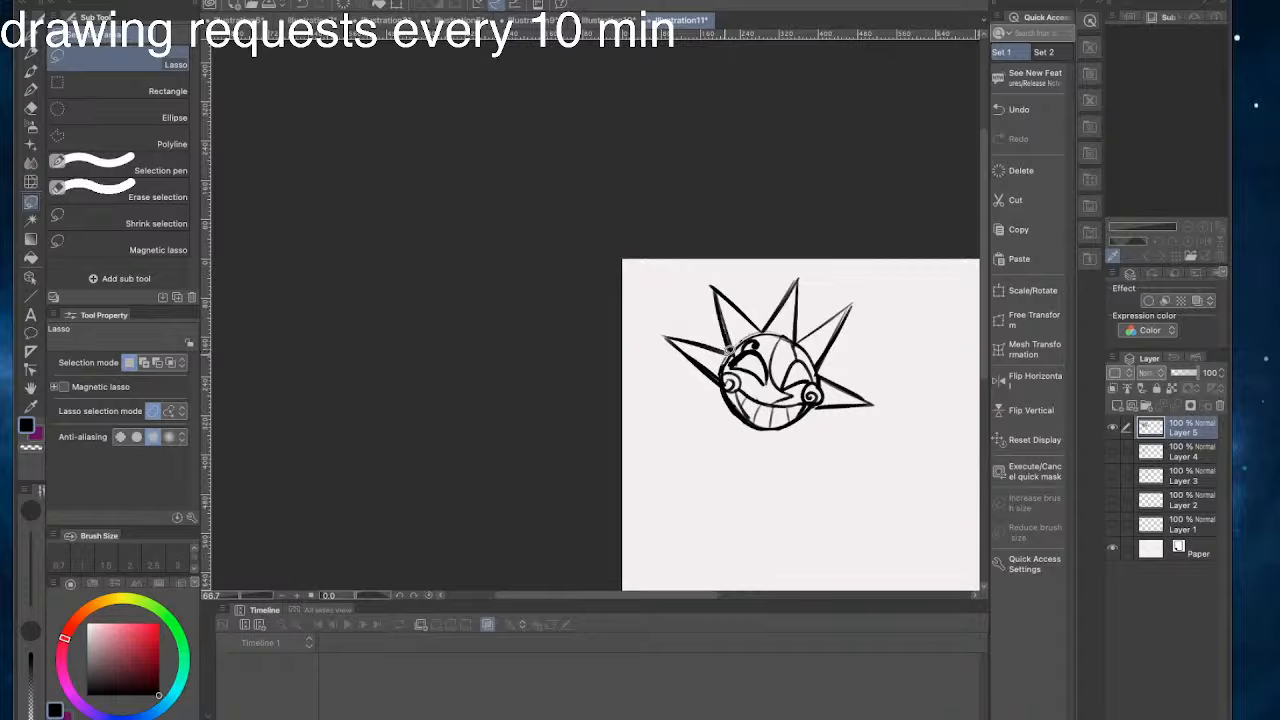
- Lasso the ray beside the left cheek, rotate it by -4.1 degrees and clear the selection
left_click_drag(719, 396, 654, 309)
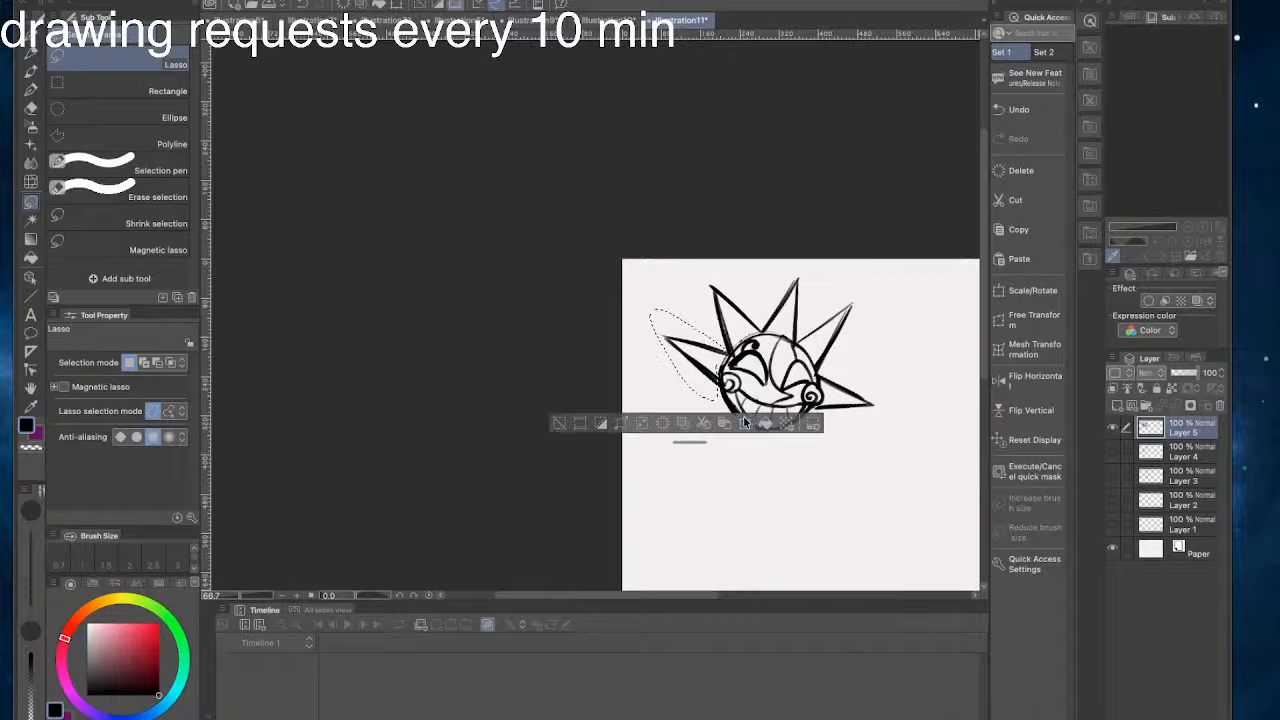
left_click(745, 423)
left_click_drag(641, 289, 637, 294)
left_click_drag(686, 353, 684, 360)
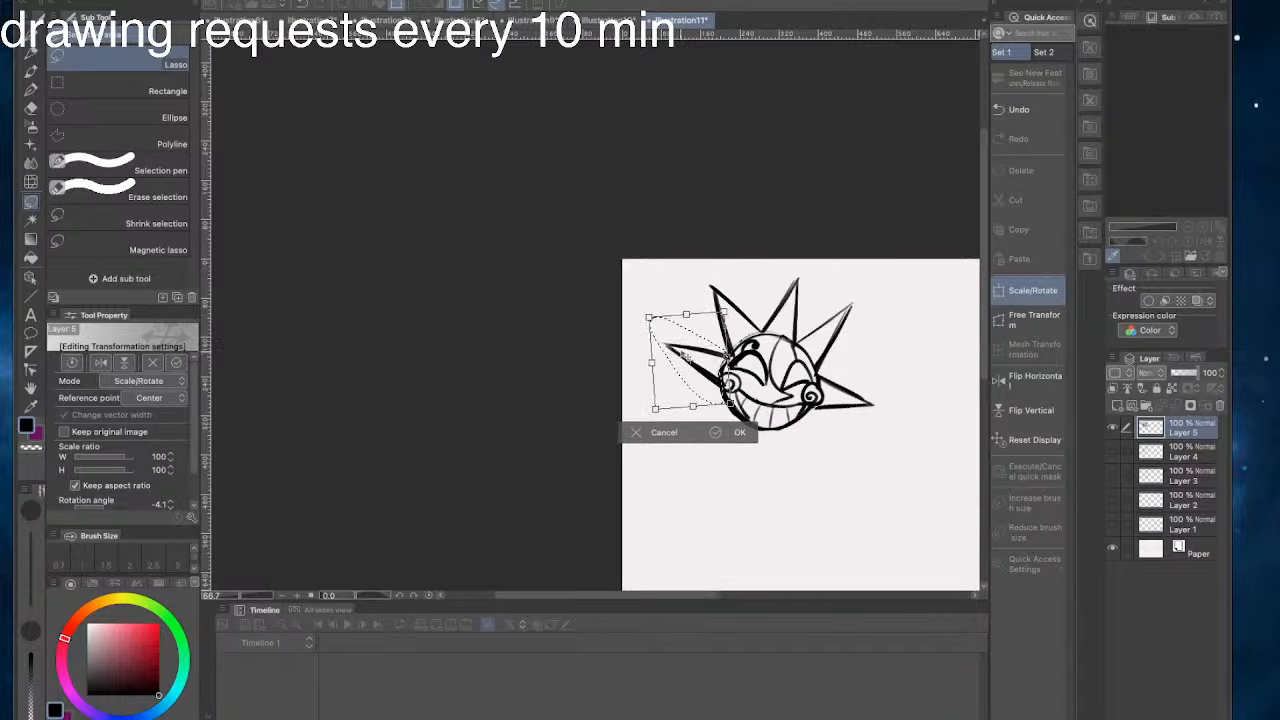
left_click(737, 434)
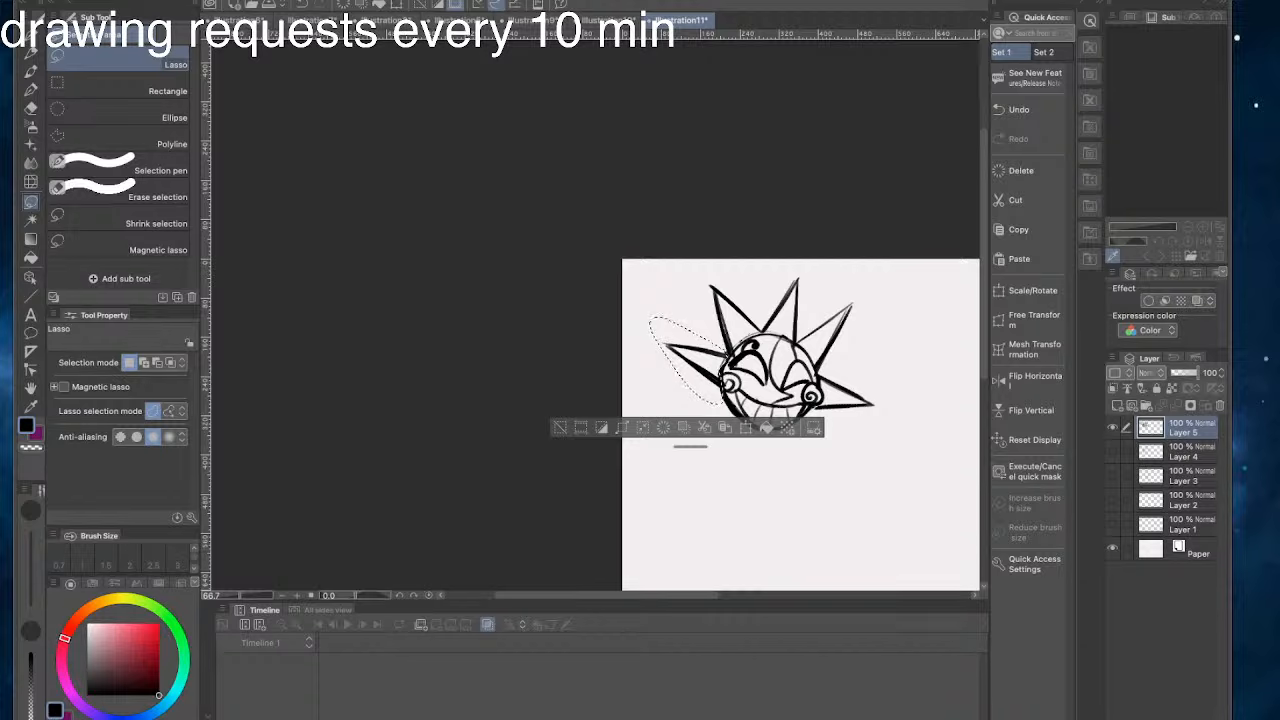
left_click(559, 425)
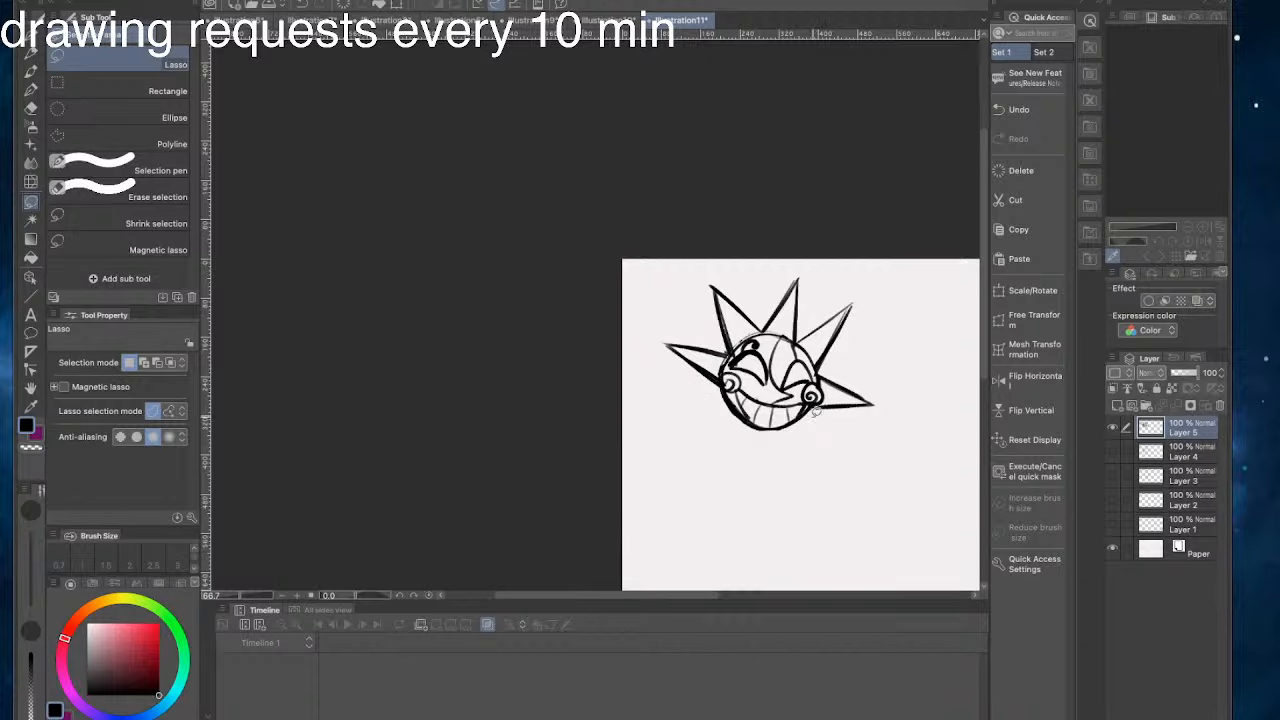
- Draw two long pointed rays with the pen, one below each cheek
key("p")
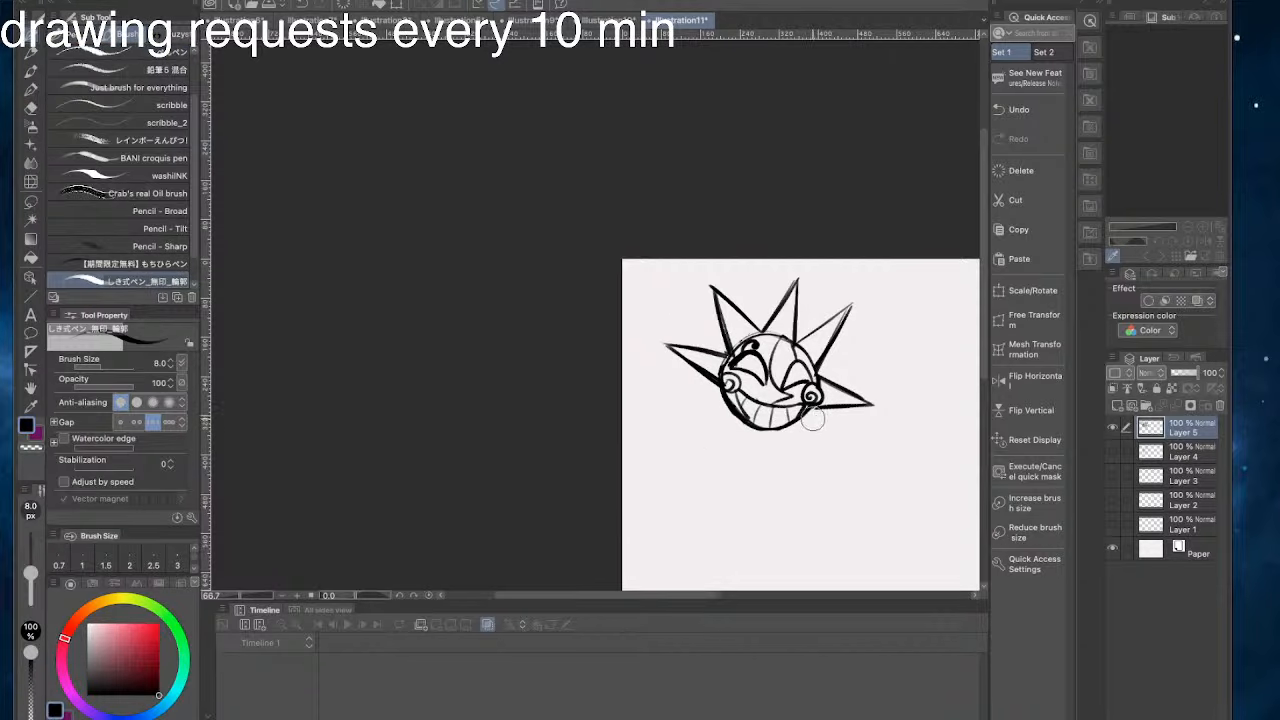
left_click_drag(815, 412, 820, 467)
key("ctrl+z")
left_click_drag(808, 412, 820, 466)
left_click_drag(820, 466, 786, 427)
left_click_drag(720, 391, 686, 441)
left_click_drag(729, 423, 685, 442)
left_click_drag(732, 421, 684, 442)
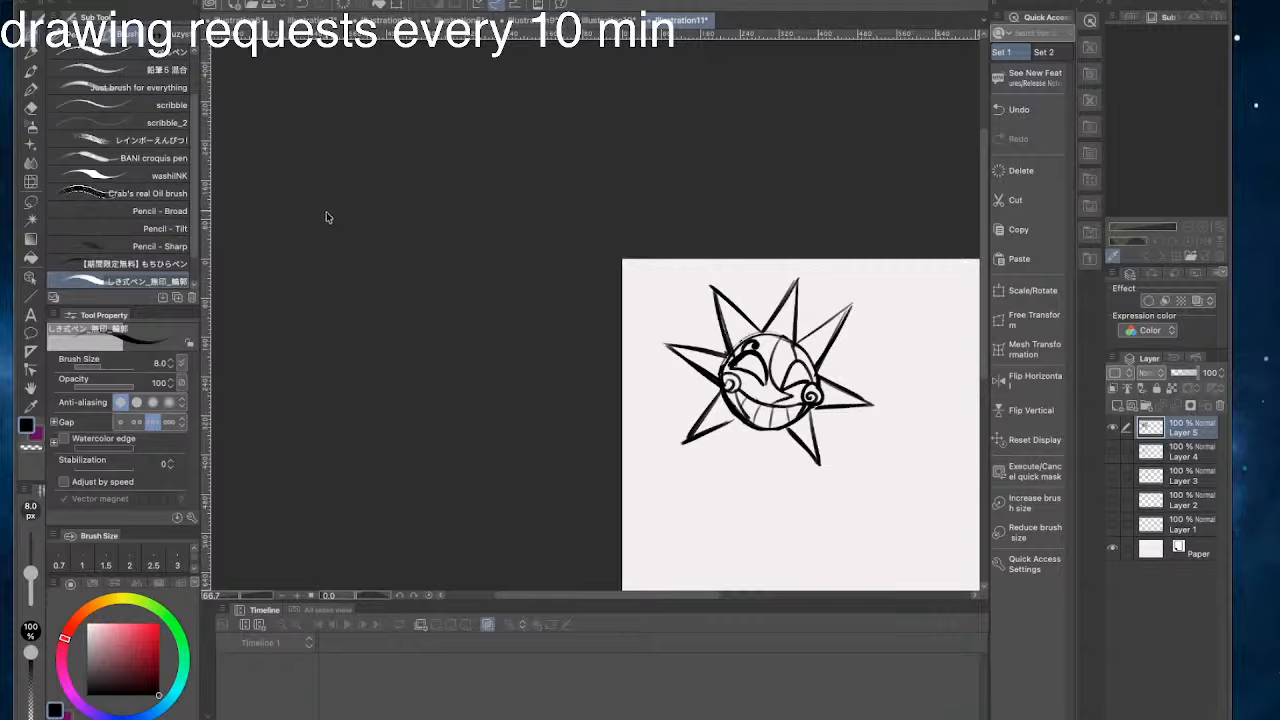
- Try adding two smaller spikes under the chin between the lower rays
mouse_move(788, 428)
left_mouse_down()
mouse_move(764, 428)
mouse_move(727, 465)
mouse_move(758, 434)
left_mouse_up()
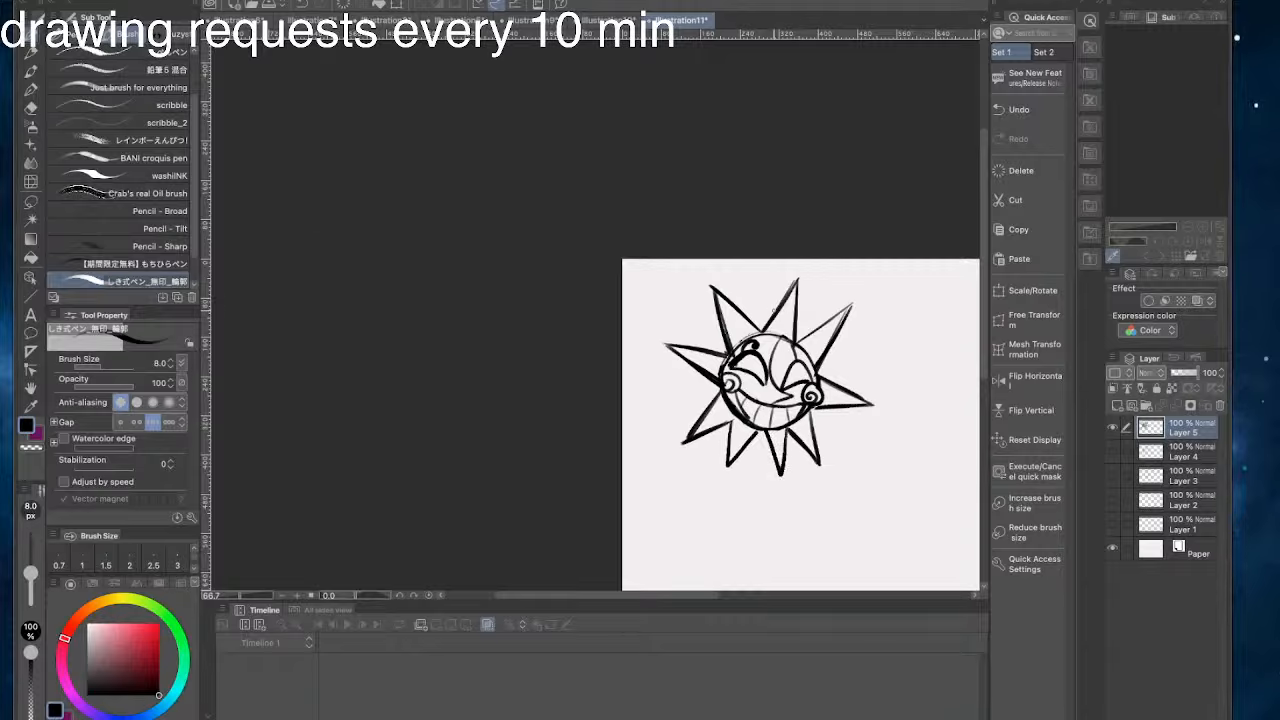
key("ctrl+z")
key("ctrl+z")
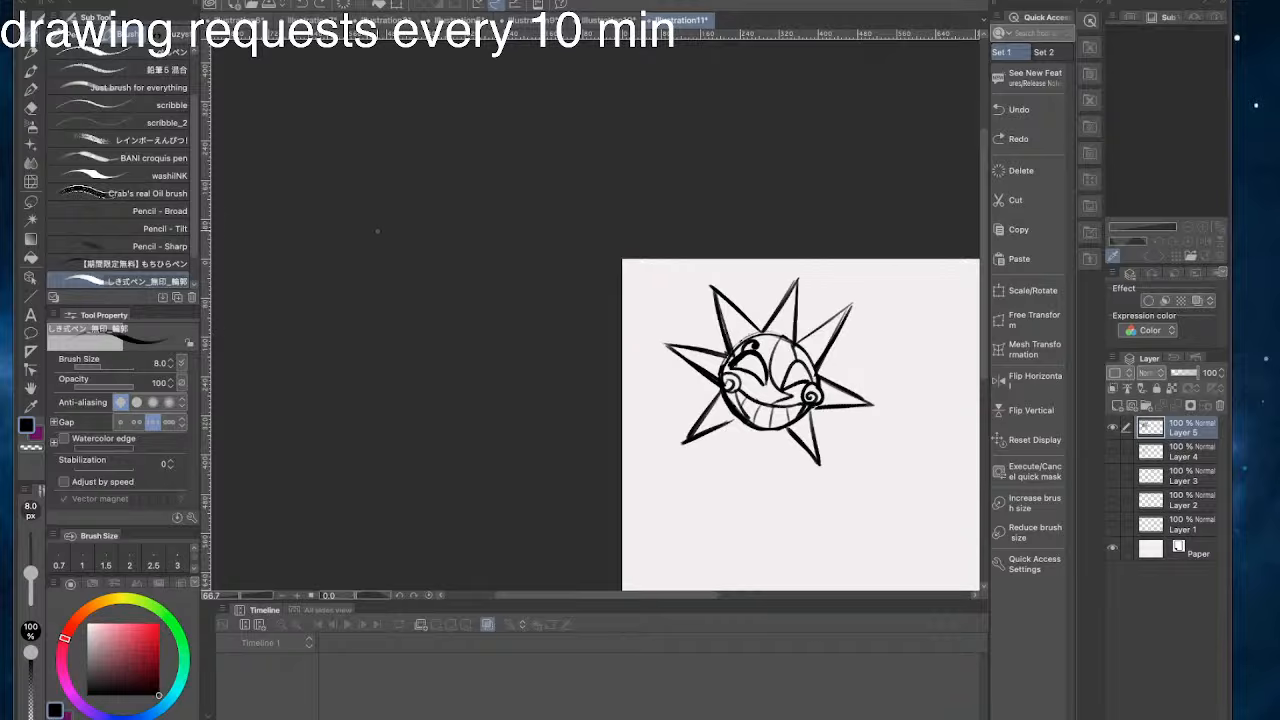
- Draw a short, narrow neck with a rounded end below the chin
mouse_move(768, 430)
left_mouse_down()
mouse_move(750, 430)
mouse_move(765, 453)
mouse_move(750, 432)
mouse_move(764, 453)
mouse_move(748, 451)
left_mouse_up()
key("ctrl+z")
key("ctrl+z")
key("ctrl+z")
key("ctrl+z")
key("ctrl+z")
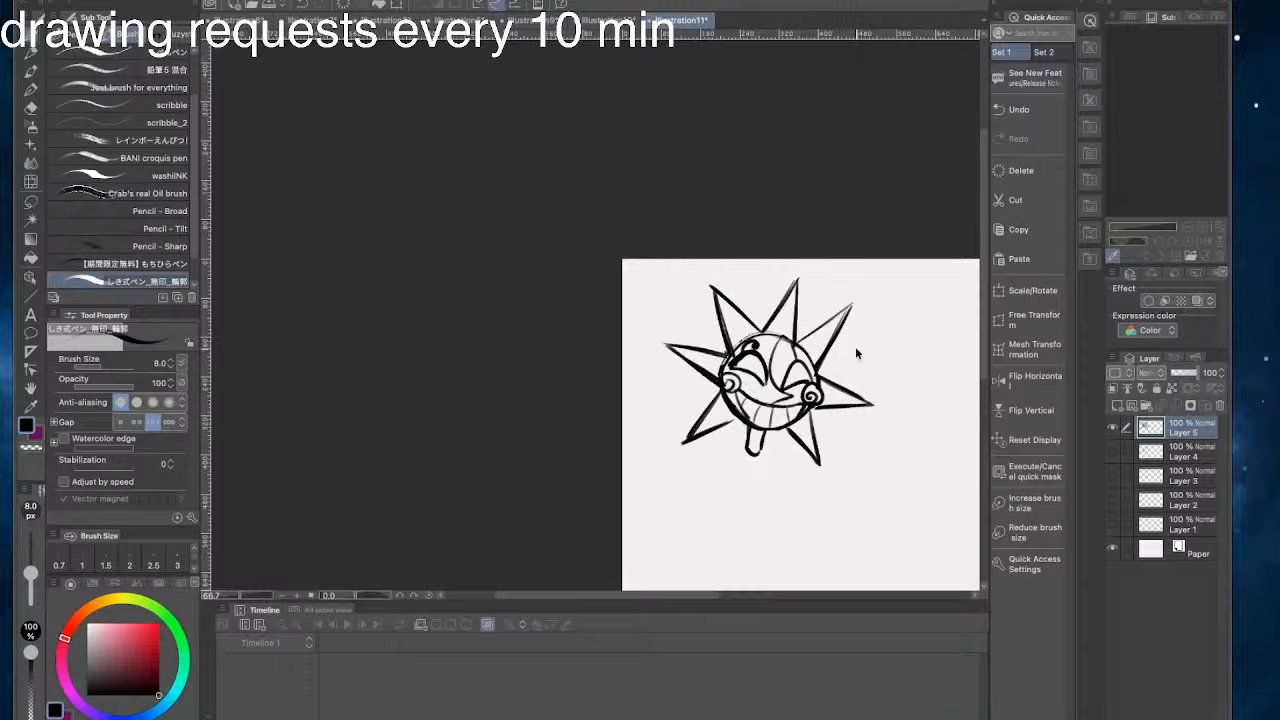
- Rework the neck's lower end into a small round joint with dark shading beneath the chin
left_click_drag(764, 459, 741, 451)
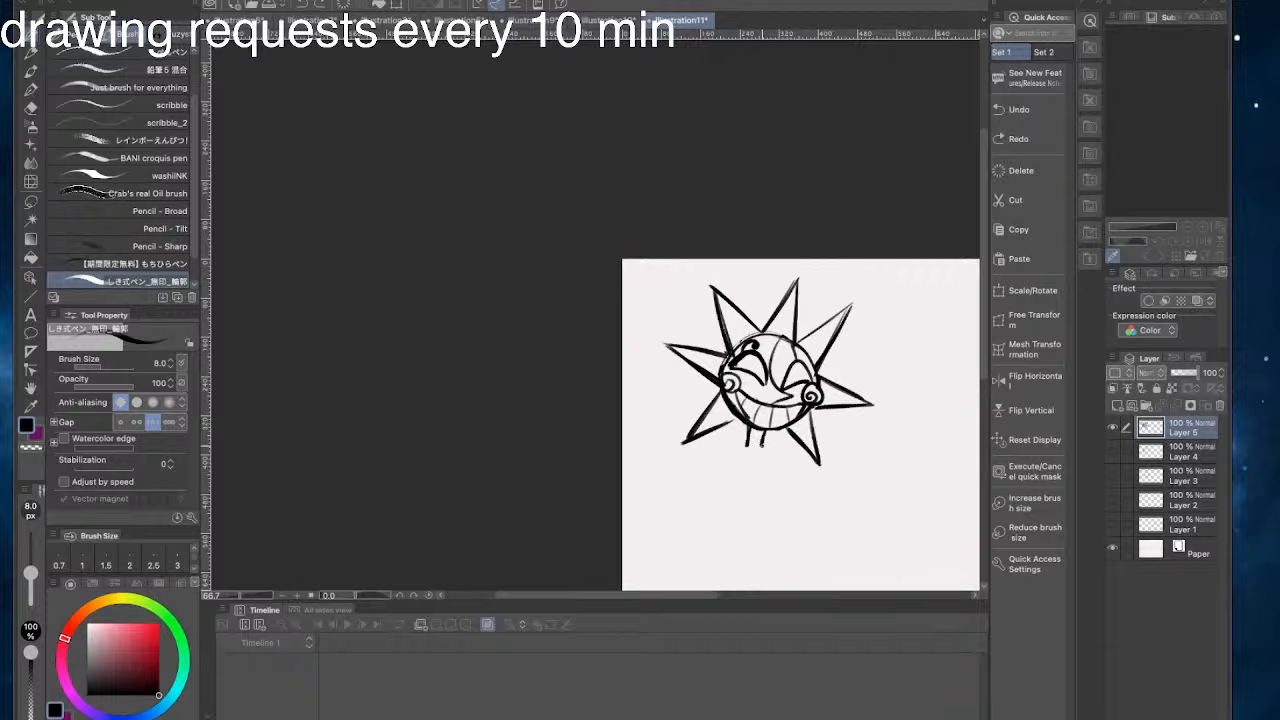
mouse_move(746, 442)
left_mouse_down()
mouse_move(764, 445)
mouse_move(751, 432)
mouse_move(765, 430)
mouse_move(751, 444)
left_mouse_up()
key("ctrl+z")
key("ctrl+z")
key("ctrl+z")
key("ctrl+z")
key("ctrl+z")
key("ctrl+z")
key("ctrl+z")
left_click_drag(760, 428, 762, 437)
- Draw a ruffled collar of narrow looped folds around the base of the neck
left_click_drag(622, 297, 710, 293)
mouse_move(862, 448)
left_mouse_down()
mouse_move(831, 484)
mouse_move(805, 428)
left_mouse_up()
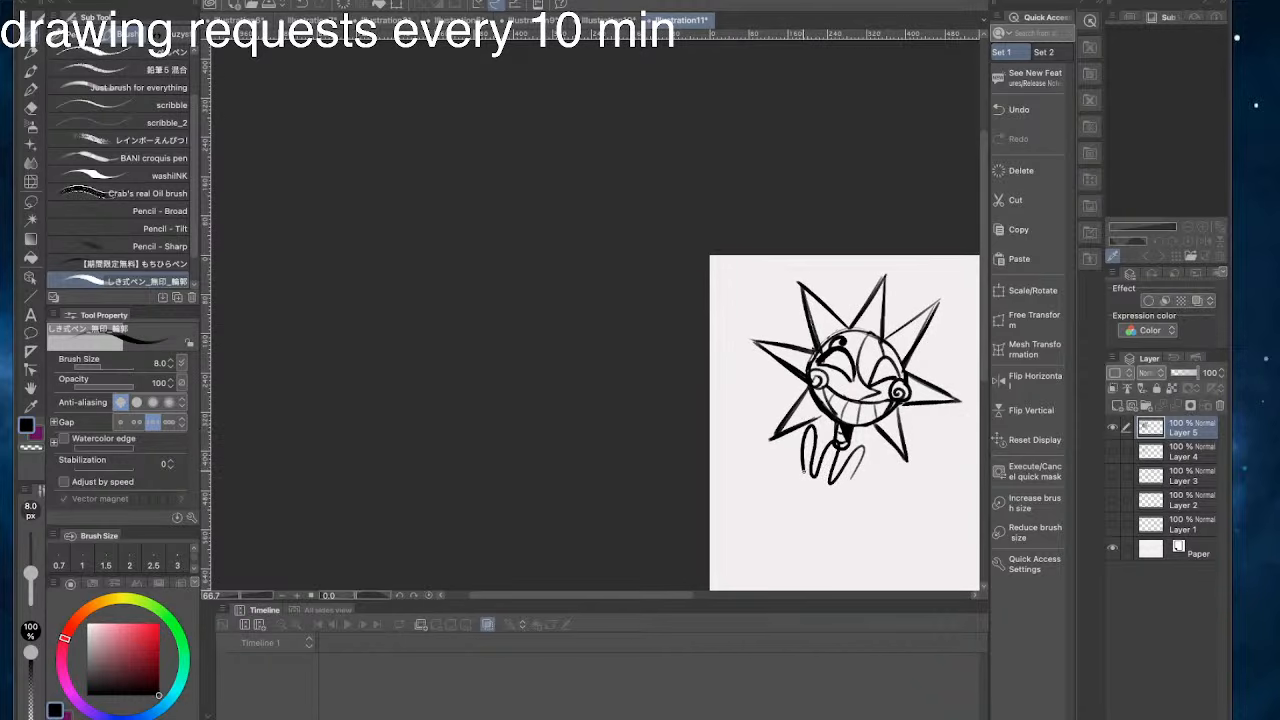
mouse_move(852, 477)
left_mouse_down()
mouse_move(877, 444)
mouse_move(860, 482)
left_mouse_up()
key("ctrl+z")
mouse_move(864, 438)
left_mouse_down()
mouse_move(822, 423)
mouse_move(850, 446)
mouse_move(831, 478)
mouse_move(855, 478)
mouse_move(815, 475)
left_mouse_up()
left_click_drag(808, 430, 799, 468)
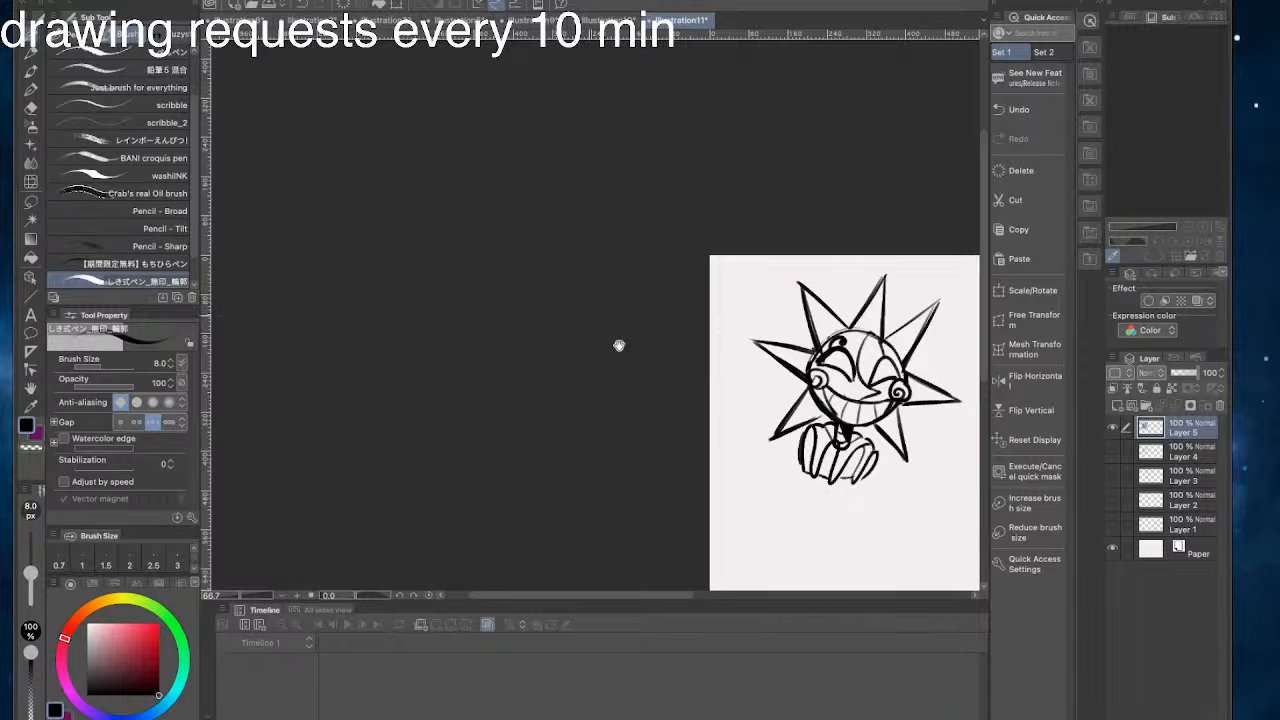
- Enlarge the canvas to 1686 × 1045 px by extending it upward and to the left
scroll(617, 346, "down", 3)
left_click_drag(784, 309, 460, 262)
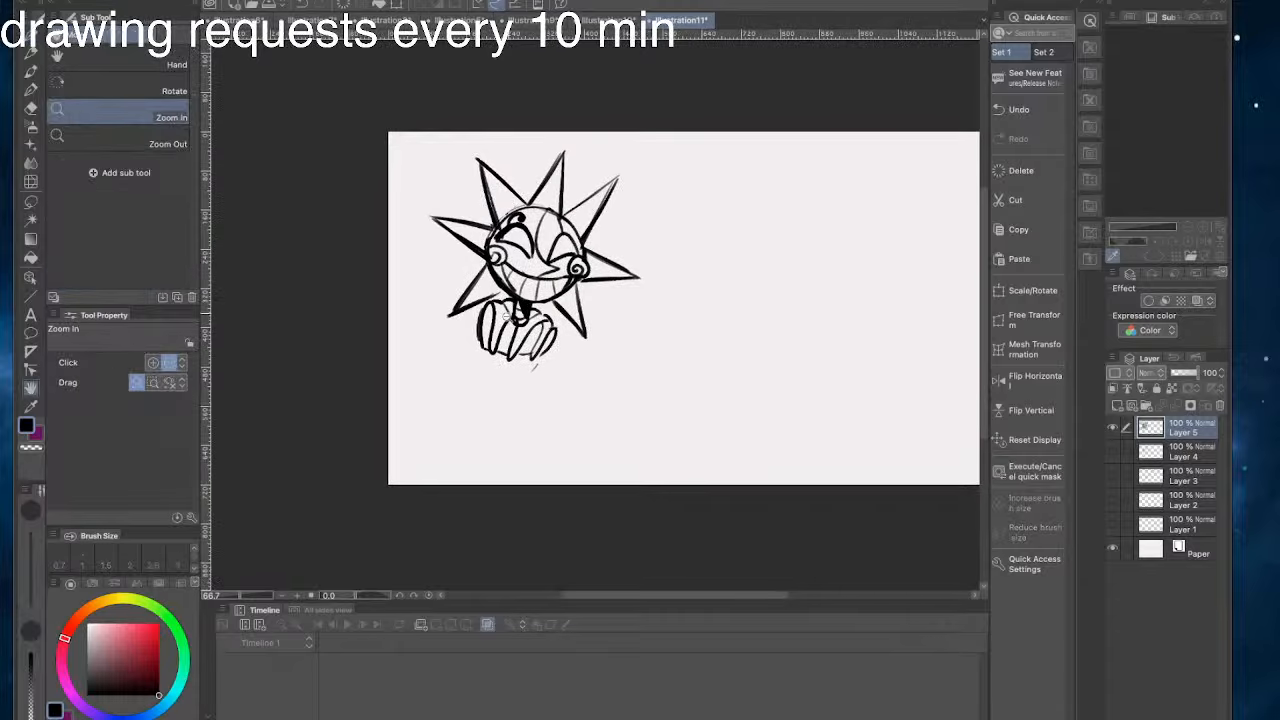
left_click_drag(515, 400, 430, 405)
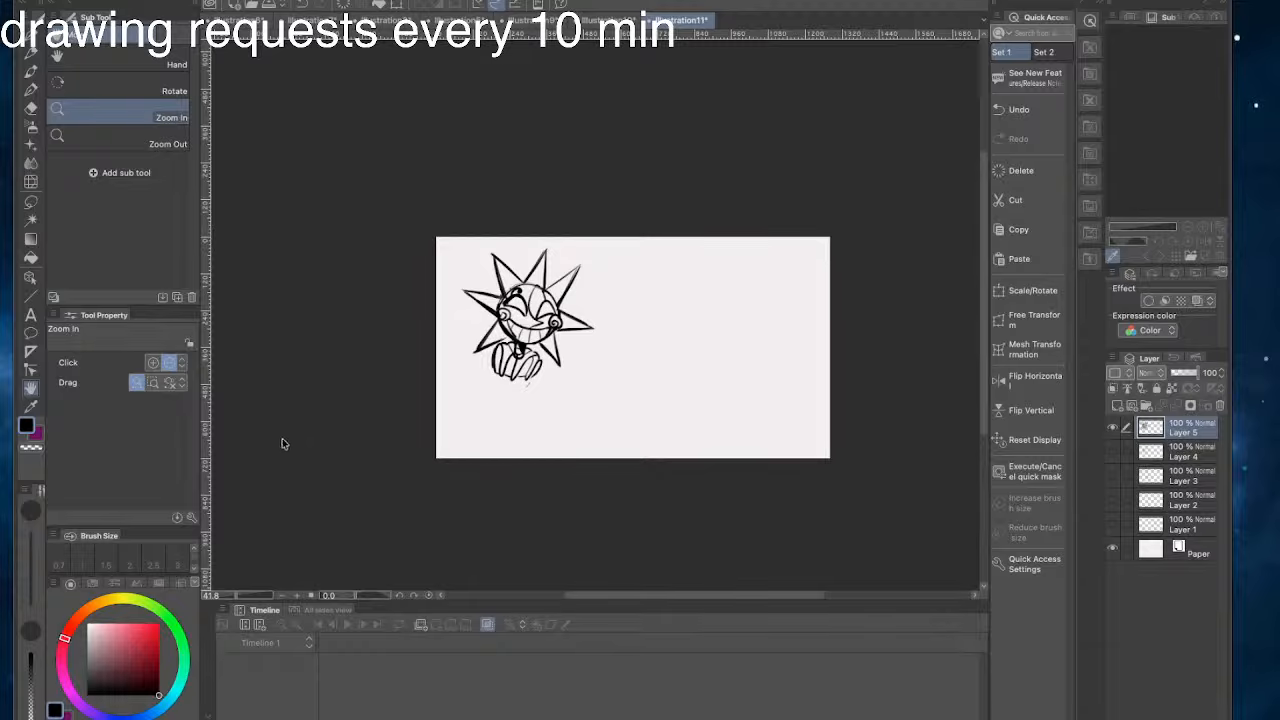
key("super+alt+c")
left_click_drag(435, 237, 310, 137)
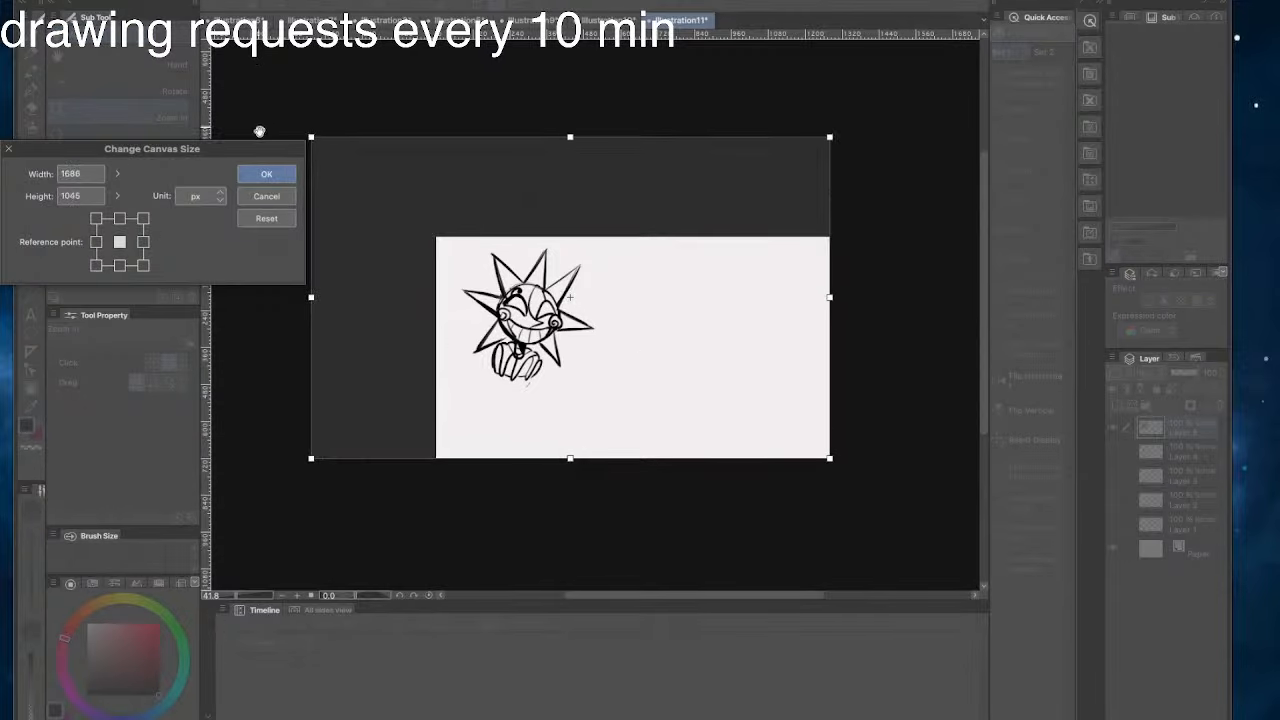
left_click(267, 173)
- Move the sun character toward the canvas's upper-left corner with Scale/Rotate
left_click_drag(426, 320, 566, 350)
left_click(1051, 291)
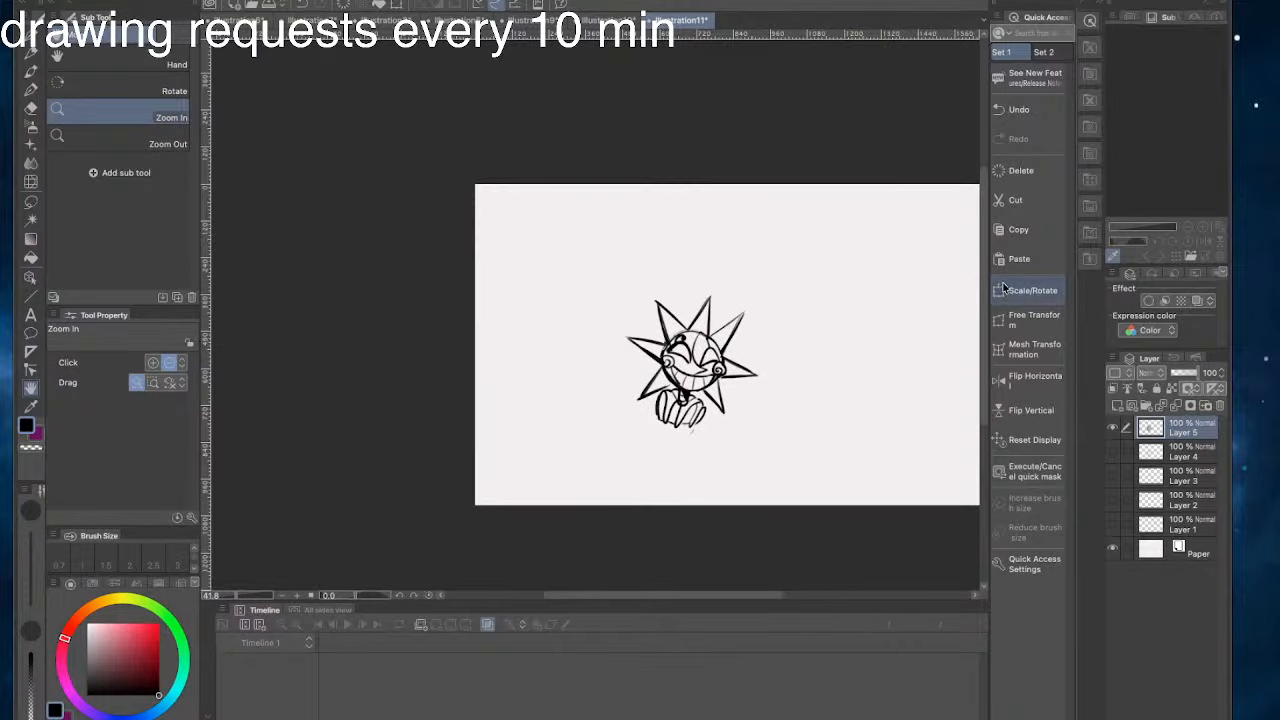
left_click_drag(671, 375, 589, 284)
left_click(638, 368)
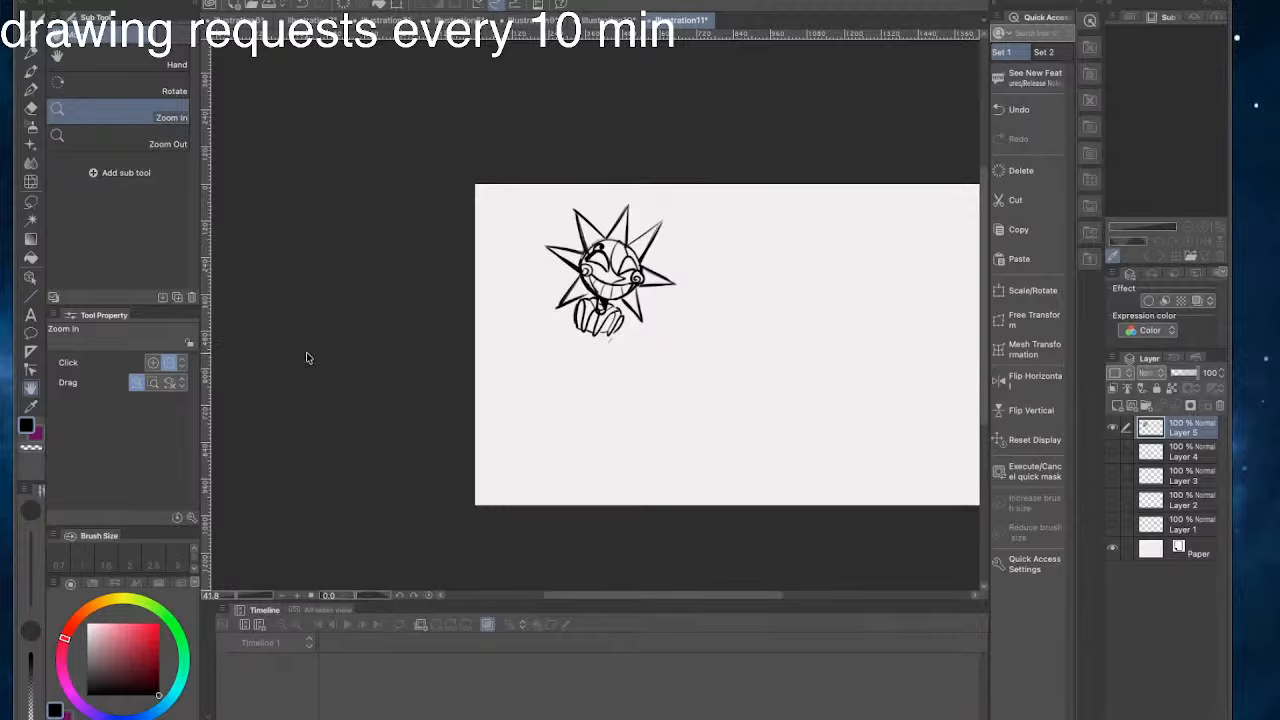
- Draw a torso outline below the collar, tapering to a rounded point at the hips
left_click_drag(475, 344, 676, 398)
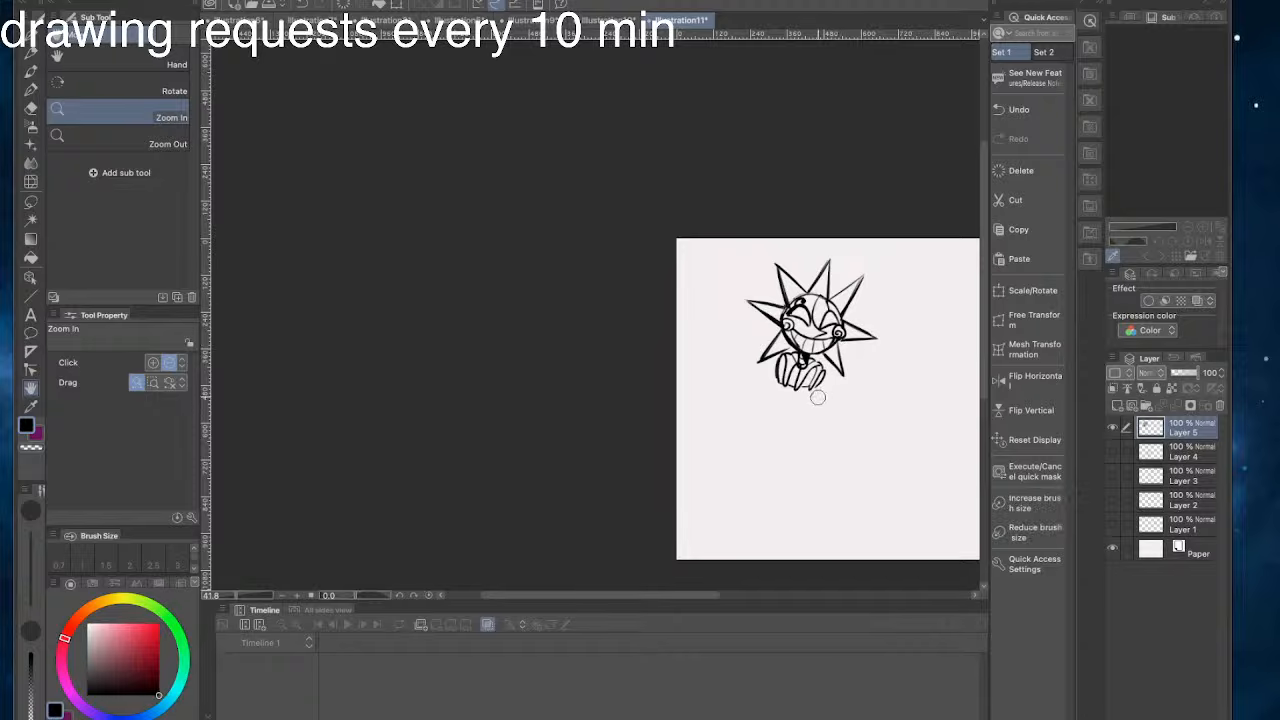
left_click(29, 35)
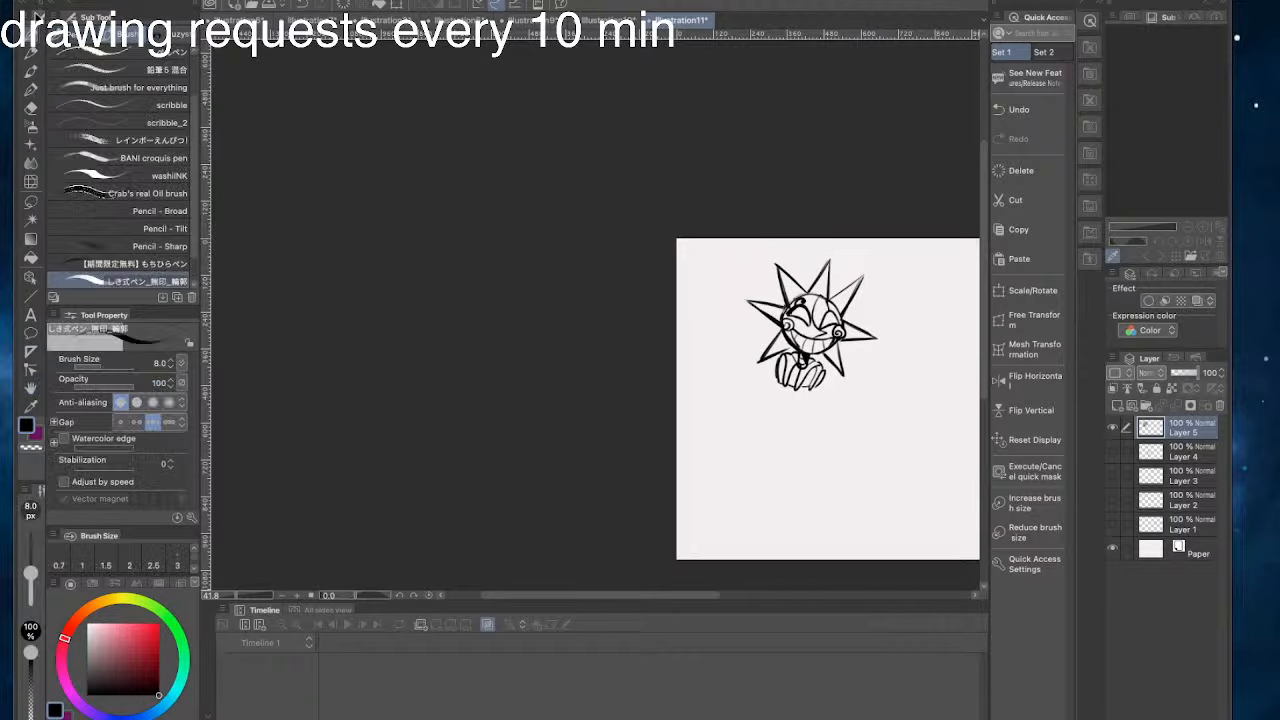
left_click_drag(816, 394, 780, 428)
mouse_move(772, 384)
left_mouse_down()
mouse_move(774, 430)
mouse_move(770, 391)
left_mouse_up()
left_click_drag(804, 354, 833, 379)
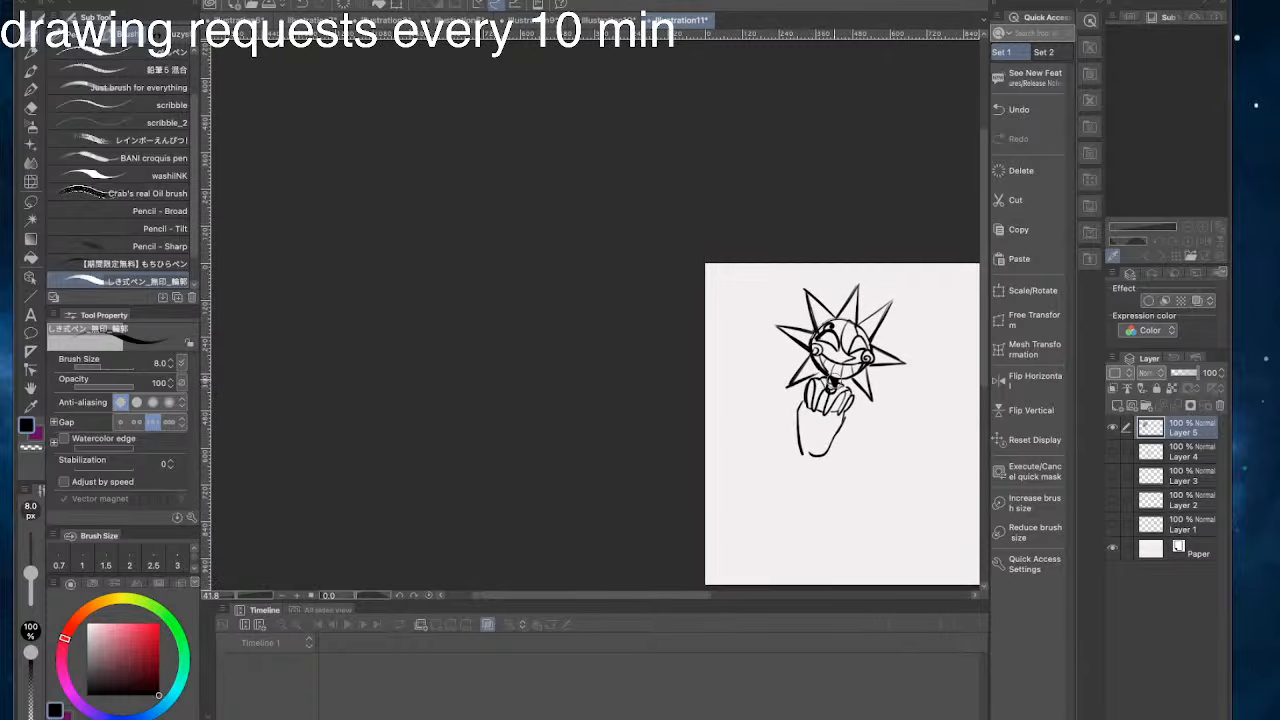
mouse_move(833, 442)
left_mouse_down()
mouse_move(818, 475)
mouse_move(802, 459)
mouse_move(822, 447)
mouse_move(803, 456)
left_mouse_up()
left_click_drag(832, 446, 824, 465)
key("super+z")
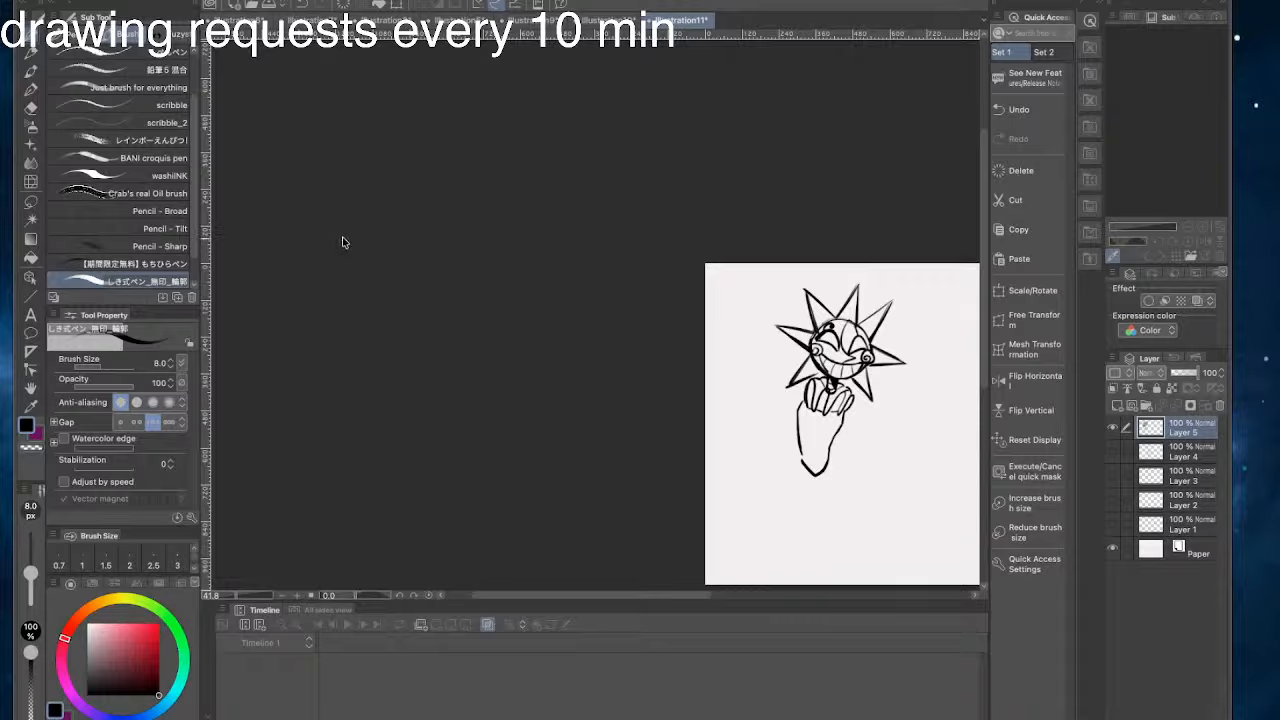
- Add a curved waistline and small buttons down the front of the torso
mouse_move(829, 444)
left_mouse_down()
mouse_move(801, 439)
mouse_move(825, 417)
mouse_move(822, 430)
left_mouse_up()
key("super+z")
key("super+z")
key("super+z")
key("super+z")
key("super+z")
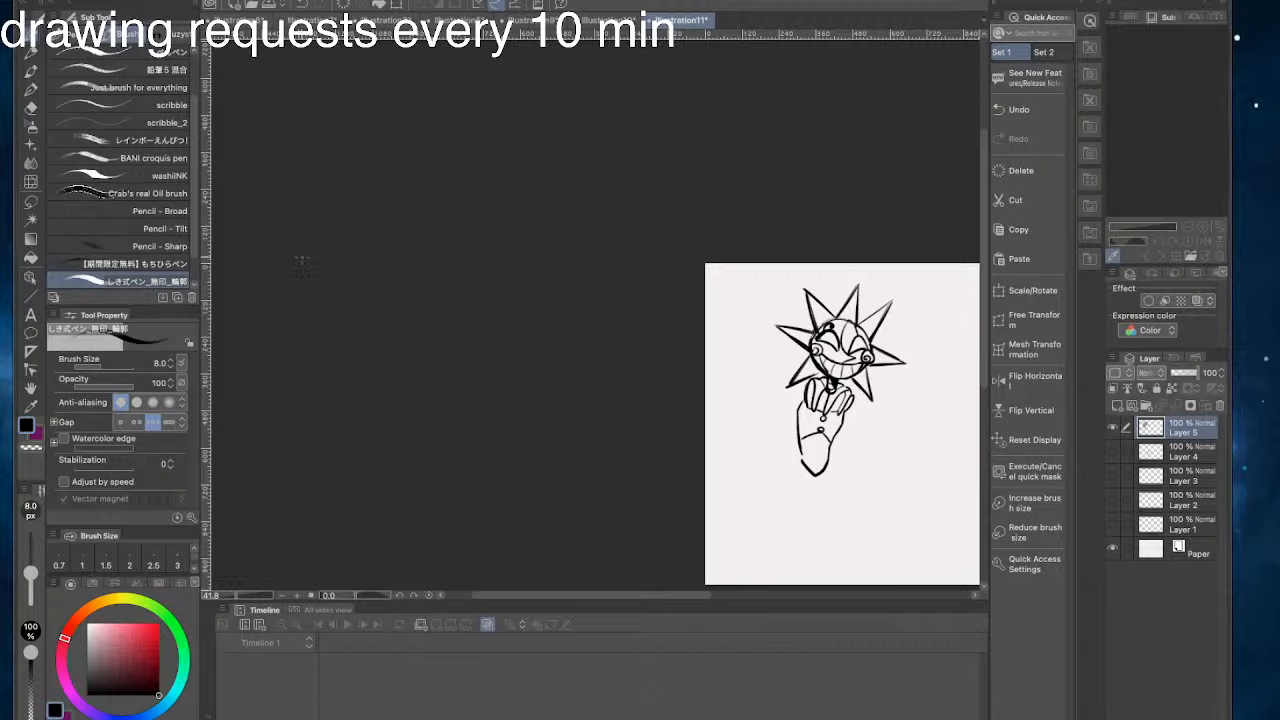
- Try drawing the left arm as two long slanted lines from the shoulder
mouse_move(800, 402)
left_mouse_down()
mouse_move(844, 418)
mouse_move(793, 412)
mouse_move(775, 466)
left_mouse_up()
key("ctrl+z")
key("ctrl+z")
left_click_drag(789, 402, 773, 466)
key("ctrl+z")
key("ctrl+z")
mouse_move(789, 402)
left_mouse_down()
mouse_move(766, 453)
mouse_move(777, 478)
left_mouse_up()
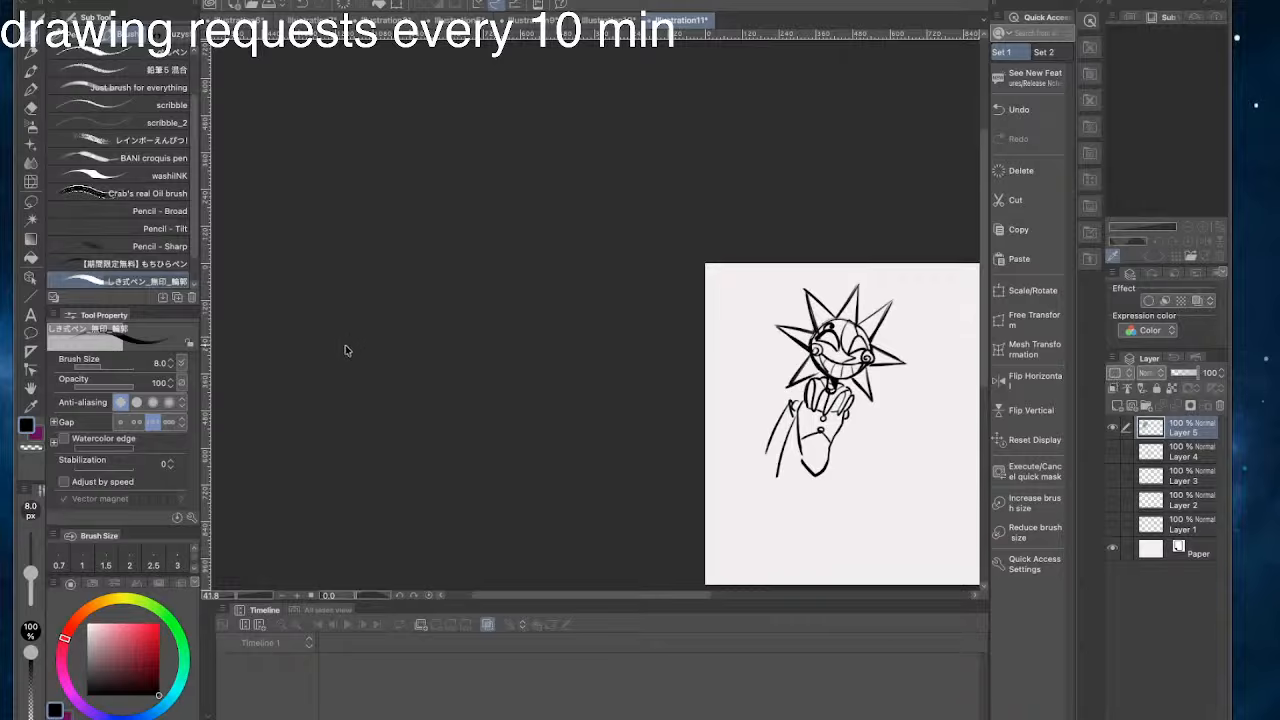
- Draw a short slanted upper arm on the left and a vertical upper arm on the right
mouse_move(780, 455)
left_mouse_down()
mouse_move(787, 408)
mouse_move(788, 428)
mouse_move(795, 414)
mouse_move(768, 440)
left_mouse_up()
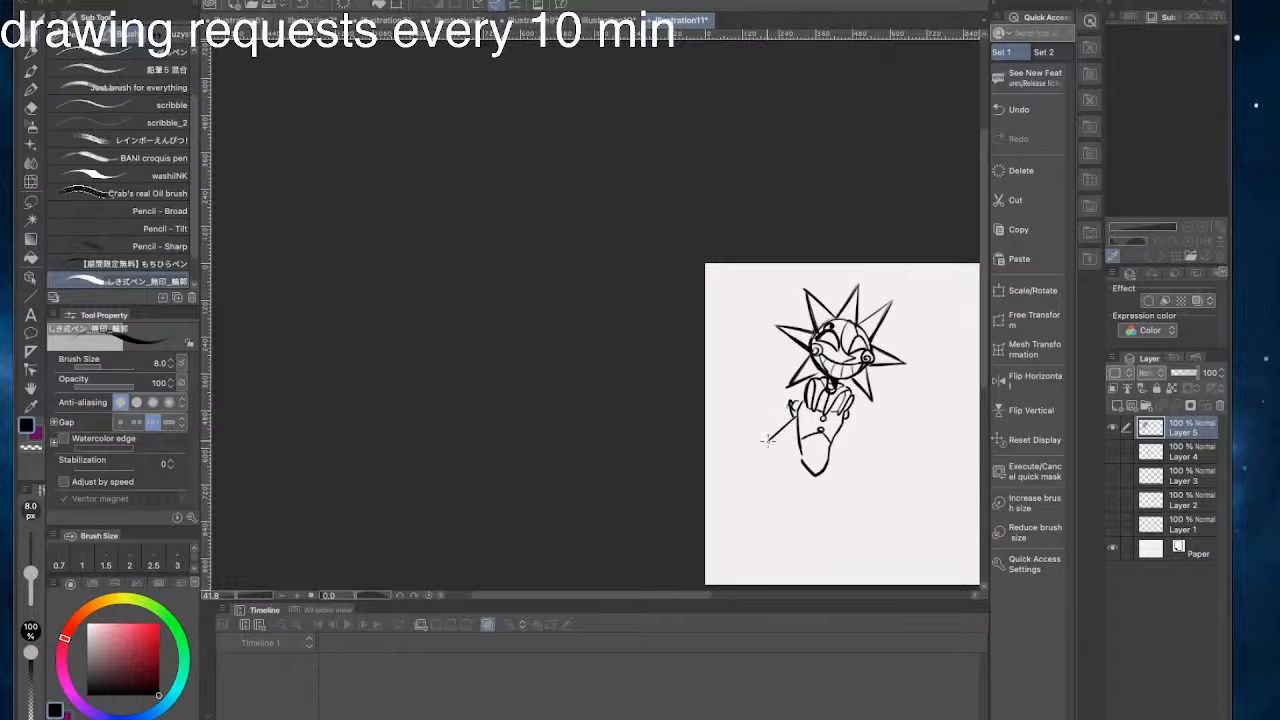
left_click_drag(792, 396, 765, 440)
key("ctrl+z")
left_click_drag(851, 407, 851, 454)
key("ctrl+z")
mouse_move(769, 440)
left_mouse_down()
mouse_move(763, 430)
mouse_move(775, 438)
left_mouse_up()
- Draw the right forearm from the elbow, angled down and outward to the wrist
left_click_drag(850, 452, 851, 493)
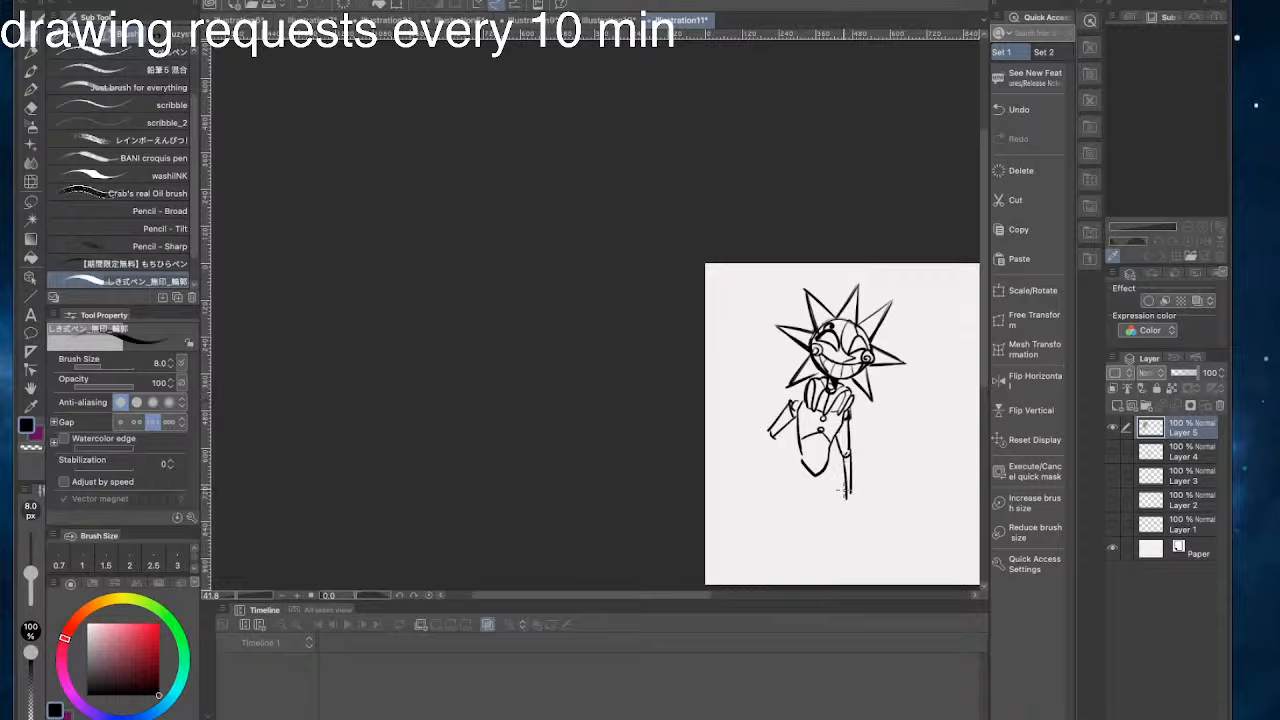
key("ctrl+z")
left_click_drag(849, 456, 860, 504)
key("ctrl+z")
key("ctrl+z")
left_click_drag(852, 455, 868, 515)
- Draw the left forearm from the elbow, slanting down and outward to the wrist
key("ctrl+z")
key("ctrl+z")
key("ctrl+z")
left_click_drag(867, 516, 874, 514)
mouse_move(768, 431)
left_mouse_down()
mouse_move(777, 437)
mouse_move(732, 478)
mouse_move(737, 488)
mouse_move(769, 447)
mouse_move(738, 490)
left_mouse_up()
key("ctrl+z")
key("ctrl+z")
key("ctrl+z")
key("ctrl+z")
key("ctrl+z")
key("ctrl+z")
key("ctrl+z")
key("ctrl+z")
left_click_drag(773, 440, 734, 490)
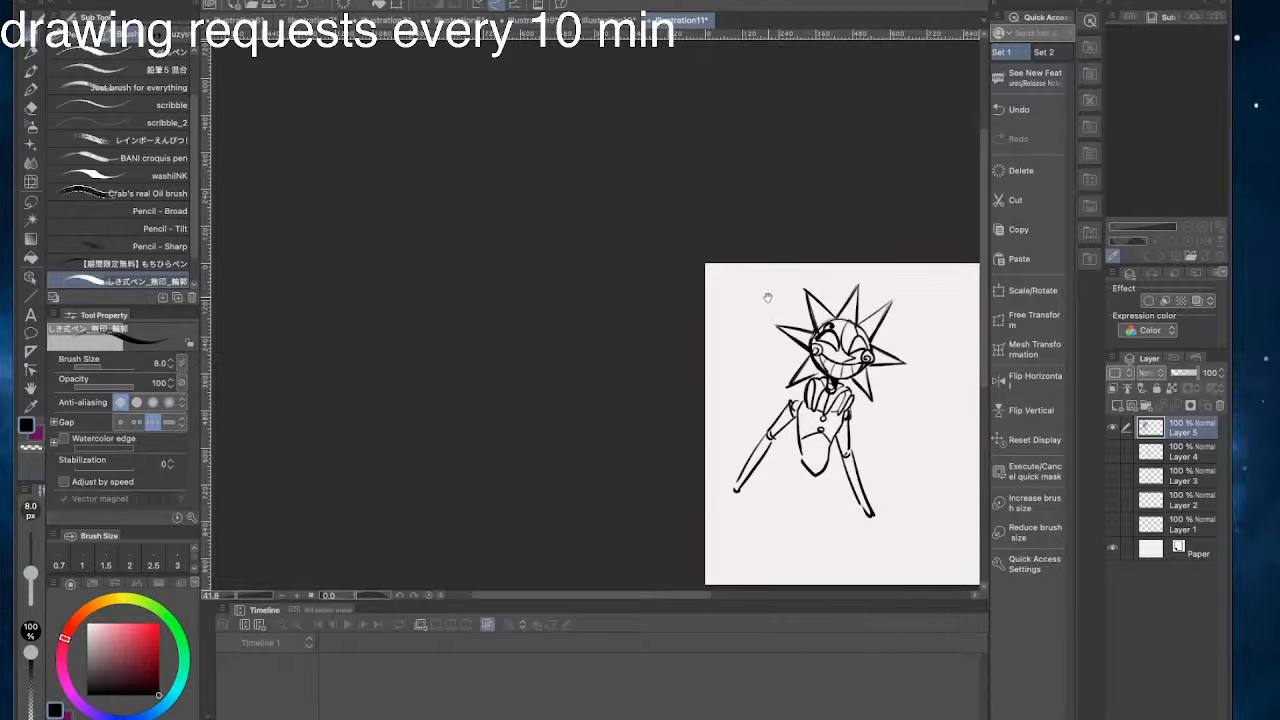
- Try adding a round wrist joint and a flared hand shape at the end of the right forearm
left_click_drag(817, 265, 825, 258)
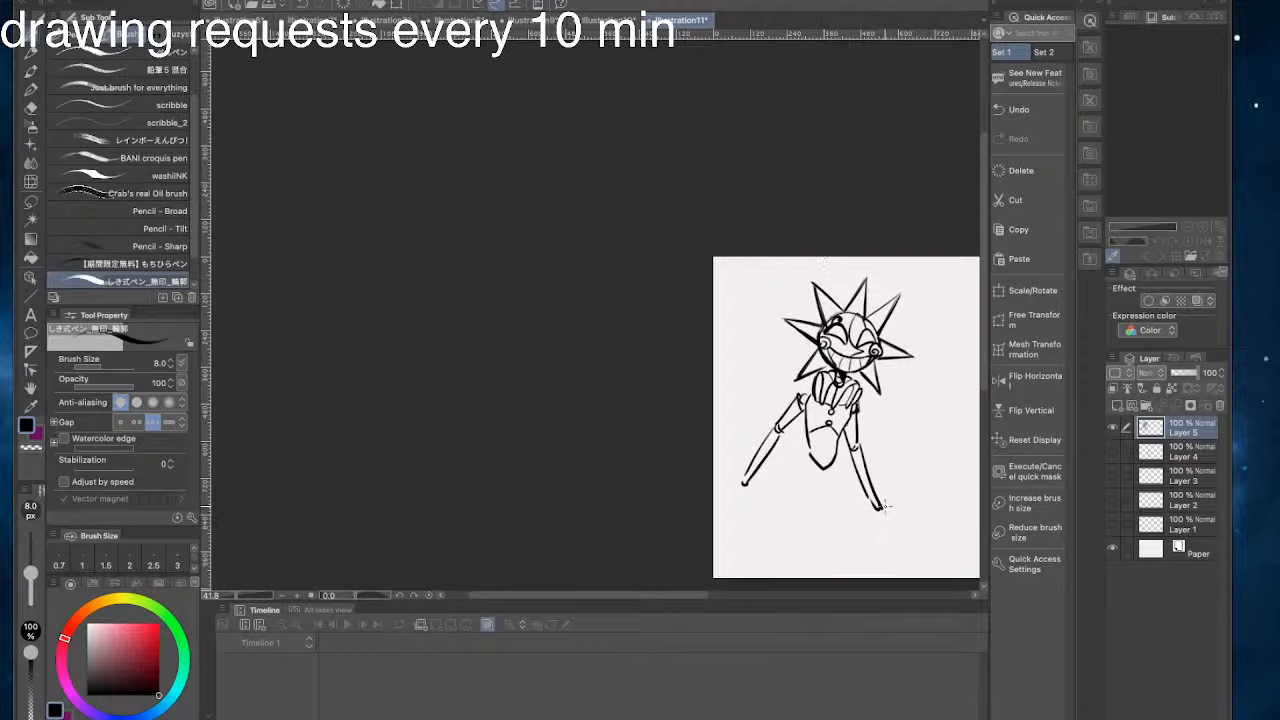
mouse_move(881, 503)
left_mouse_down()
mouse_move(910, 527)
mouse_move(823, 496)
left_mouse_up()
key("ctrl+z")
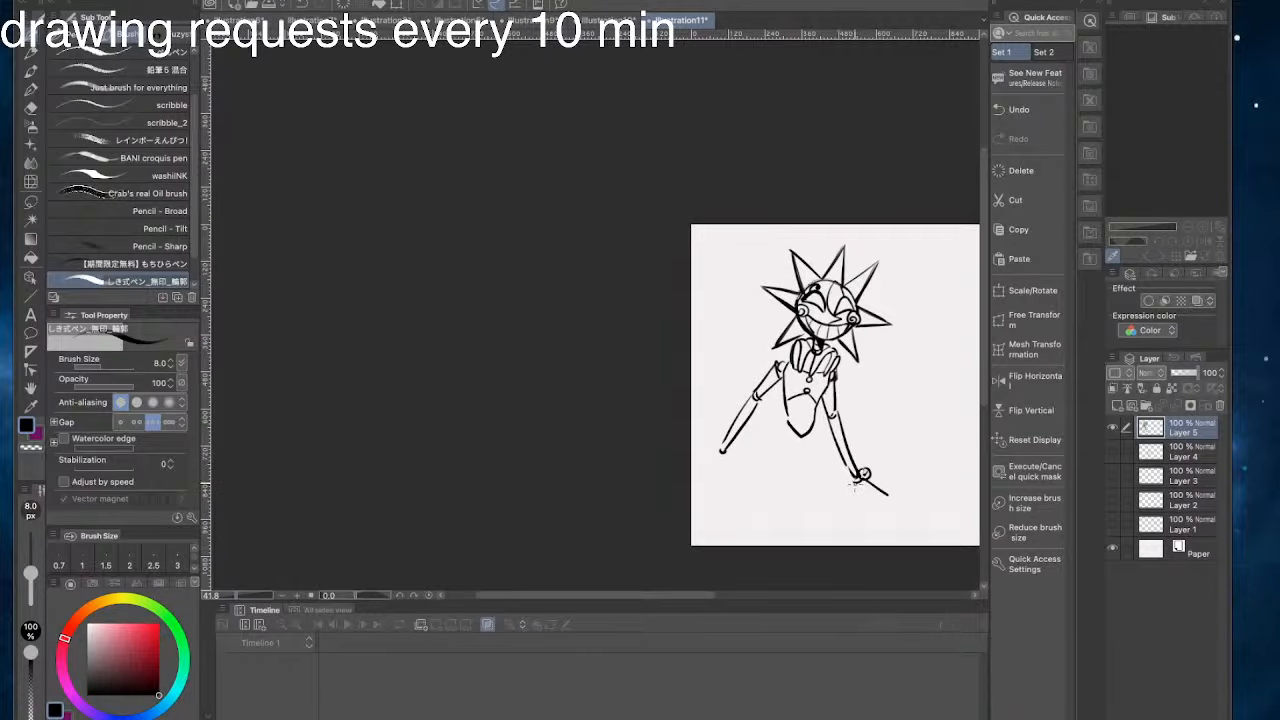
mouse_move(861, 497)
left_mouse_down()
mouse_move(864, 511)
mouse_move(888, 496)
left_mouse_up()
- Try adding a round wrist joint and a flared hand shape at the end of the left forearm
mouse_move(701, 425)
left_mouse_down()
mouse_move(744, 426)
mouse_move(764, 457)
mouse_move(737, 469)
mouse_move(750, 487)
left_mouse_up()
key("ctrl+z")
key("ctrl+z")
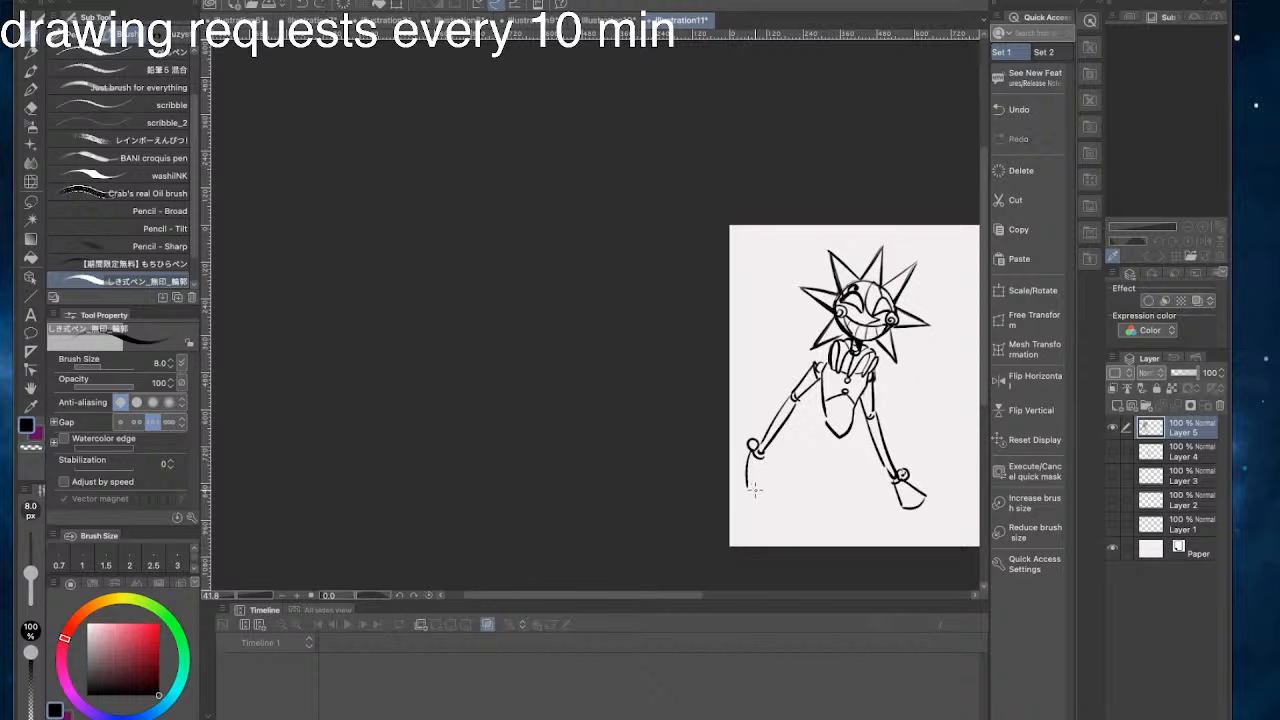
key("ctrl+z")
mouse_move(755, 325)
left_mouse_down()
mouse_move(684, 315)
mouse_move(795, 354)
left_mouse_up()
key("ctrl+t")
left_click(892, 529)
mouse_move(767, 444)
left_mouse_down()
mouse_move(745, 451)
mouse_move(751, 471)
left_mouse_up()
key("ctrl+z")
key("ctrl+z")
key("ctrl+z")
key("ctrl+z")
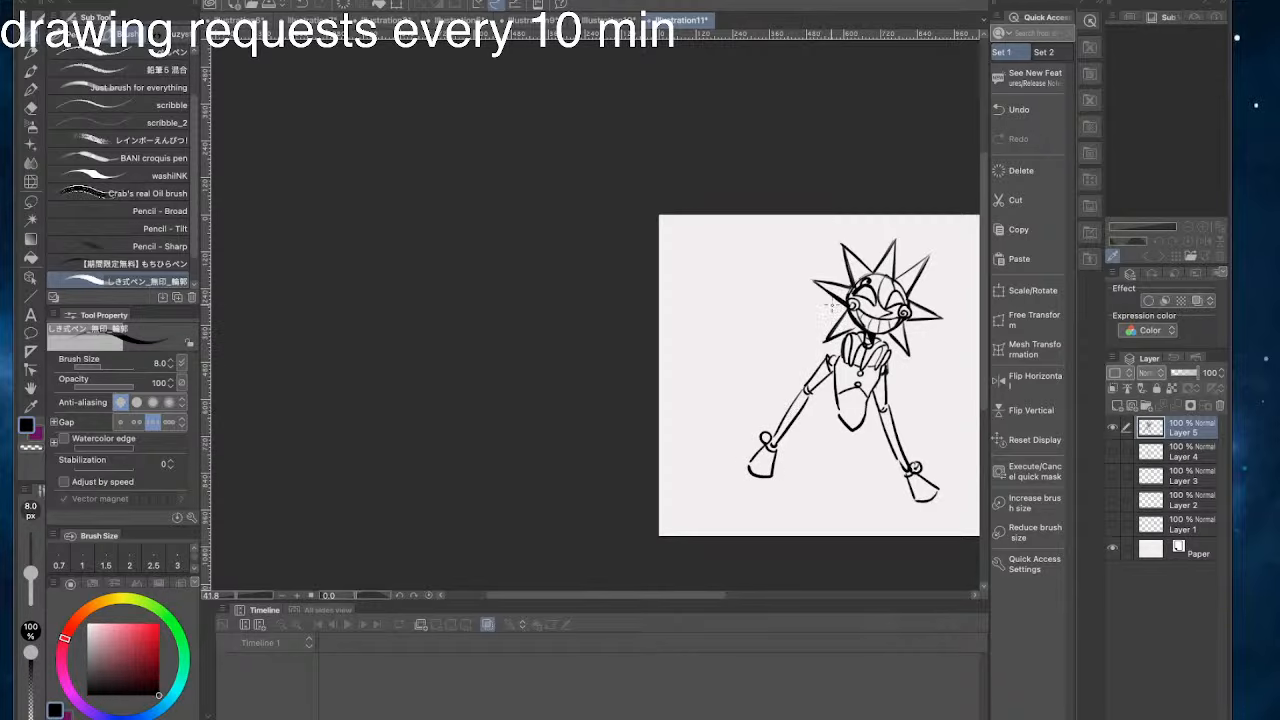
- Remove the outstretched left arm and its hand all the way up to the shoulder
key("ctrl+z")
key("ctrl+z")
key("ctrl+z")
key("ctrl+z")
mouse_move(807, 386)
left_mouse_down()
mouse_move(831, 328)
mouse_move(841, 418)
left_mouse_up()
key("ctrl+z")
key("ctrl+z")
- Redraw the left upper arm hanging straight down beside the torso, ending at the elbow
key("ctrl+z")
left_click_drag(830, 356, 838, 414)
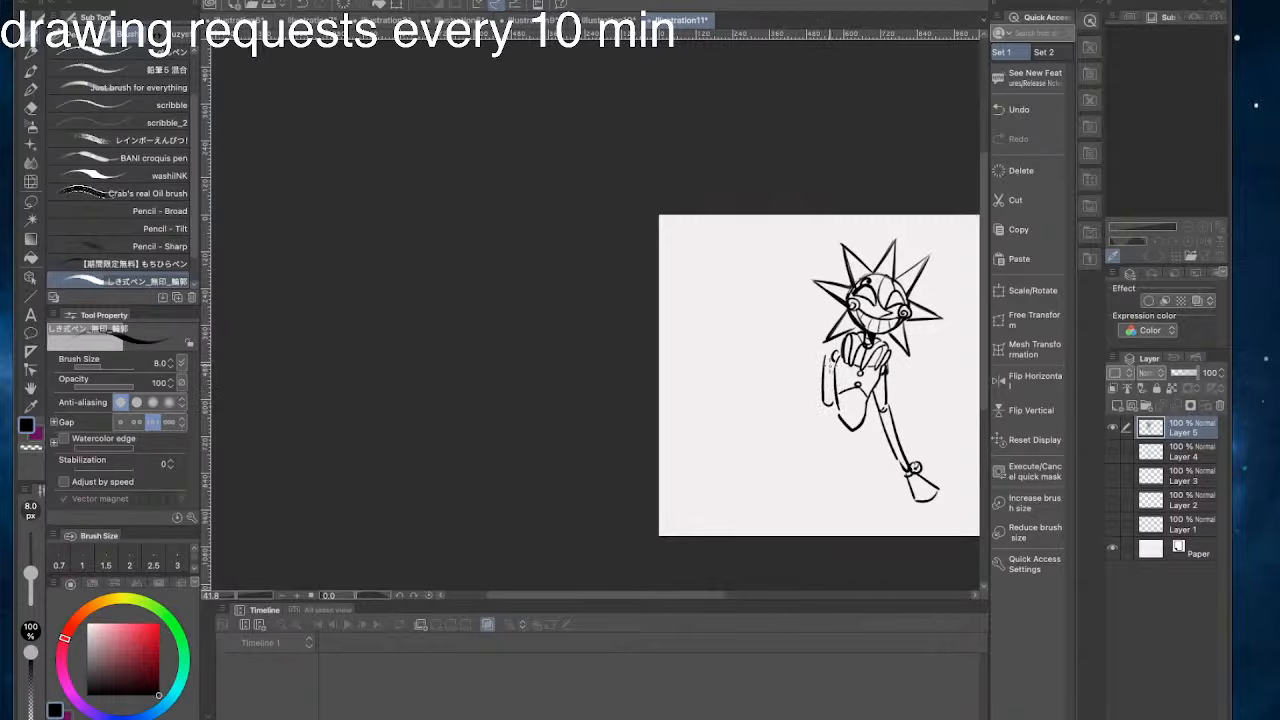
key("ctrl+z")
mouse_move(824, 360)
left_mouse_down()
mouse_move(838, 416)
mouse_move(828, 420)
left_mouse_up()
- Remove the outstretched right arm and redraw its upper arm hanging nearly vertical to a small elbow joint
mouse_move(885, 385)
left_mouse_down()
mouse_move(897, 458)
mouse_move(909, 441)
mouse_move(938, 505)
left_mouse_up()
left_click_drag(821, 317, 748, 325)
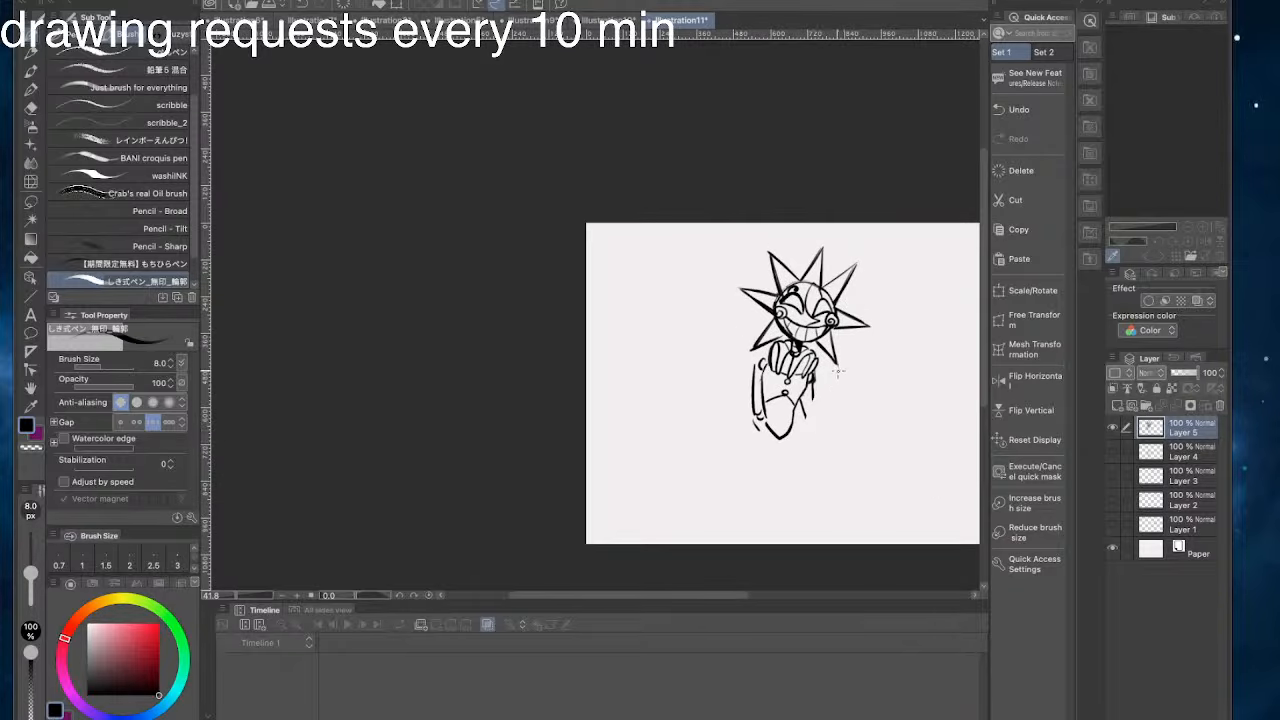
key("ctrl+z")
left_click_drag(813, 396, 819, 446)
key("ctrl+z")
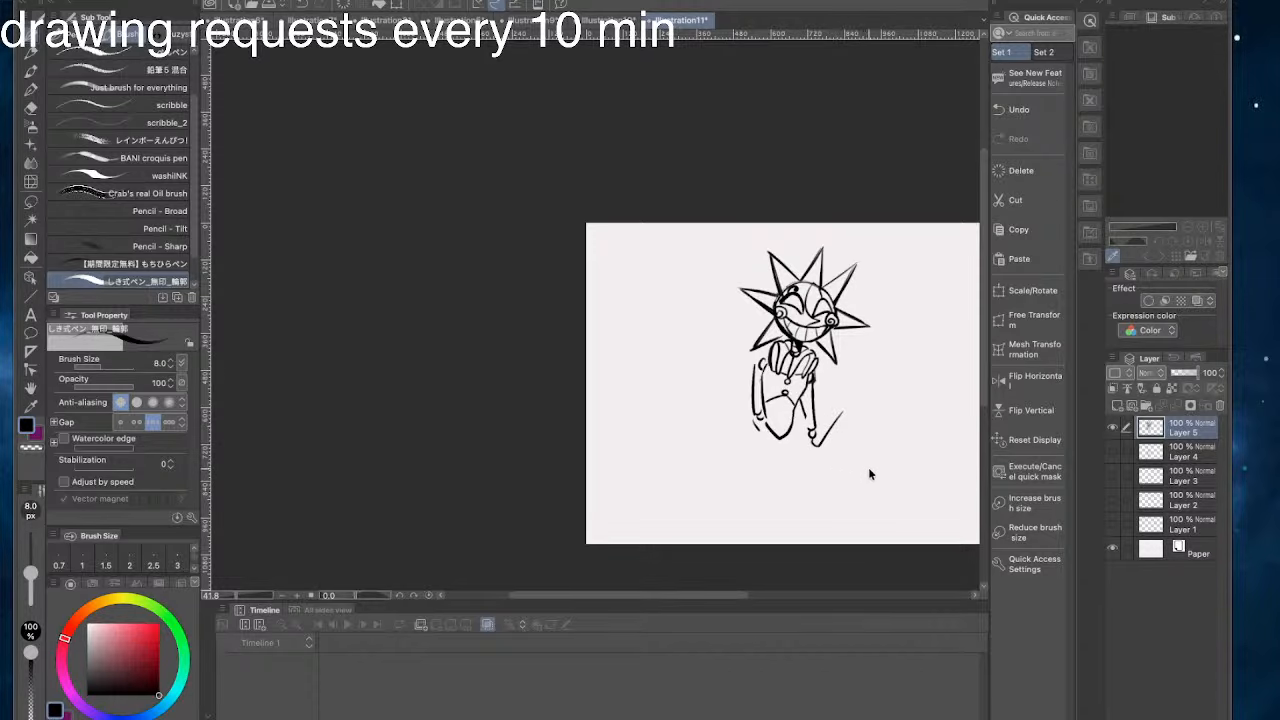
- Draw the right forearm bent at the elbow, slanting upward and outward as two lines
mouse_move(900, 399)
left_mouse_down()
mouse_move(961, 430)
mouse_move(908, 388)
mouse_move(873, 381)
left_mouse_up()
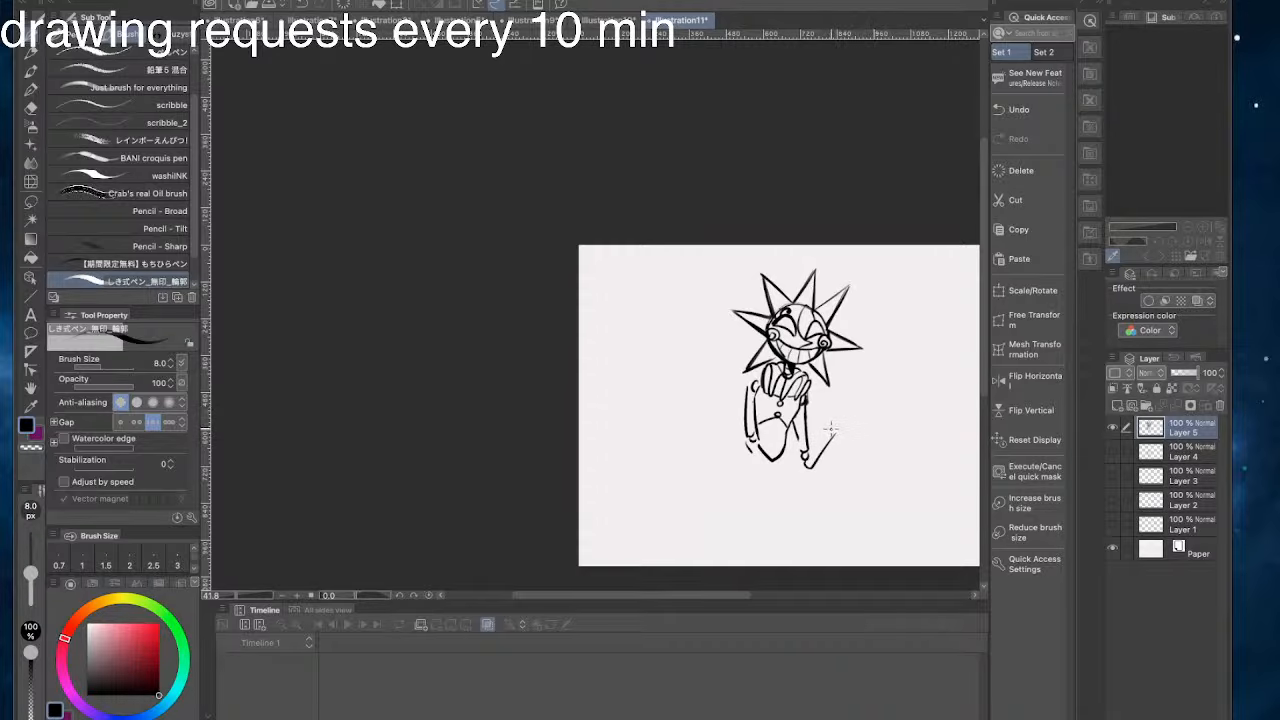
key("ctrl+z")
left_click_drag(832, 431, 807, 457)
key("ctrl+z")
key("ctrl+z")
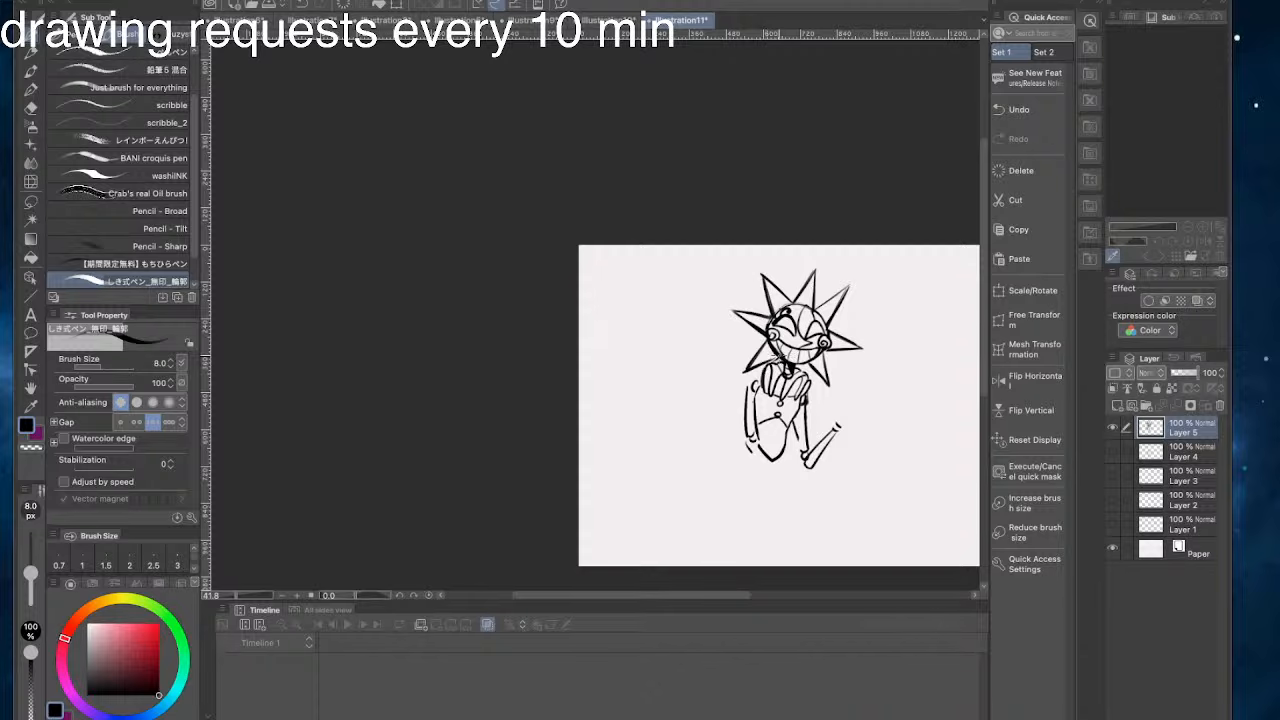
- Draw a small round wrist joint and a flared, pleated cuff at the upper end of the right forearm
left_click_drag(778, 326, 779, 355)
key("ctrl+z")
left_click_drag(830, 430, 844, 431)
mouse_move(828, 468)
left_mouse_down()
mouse_move(834, 436)
mouse_move(845, 468)
mouse_move(850, 440)
mouse_move(848, 470)
left_mouse_up()
left_click_drag(829, 291, 846, 307)
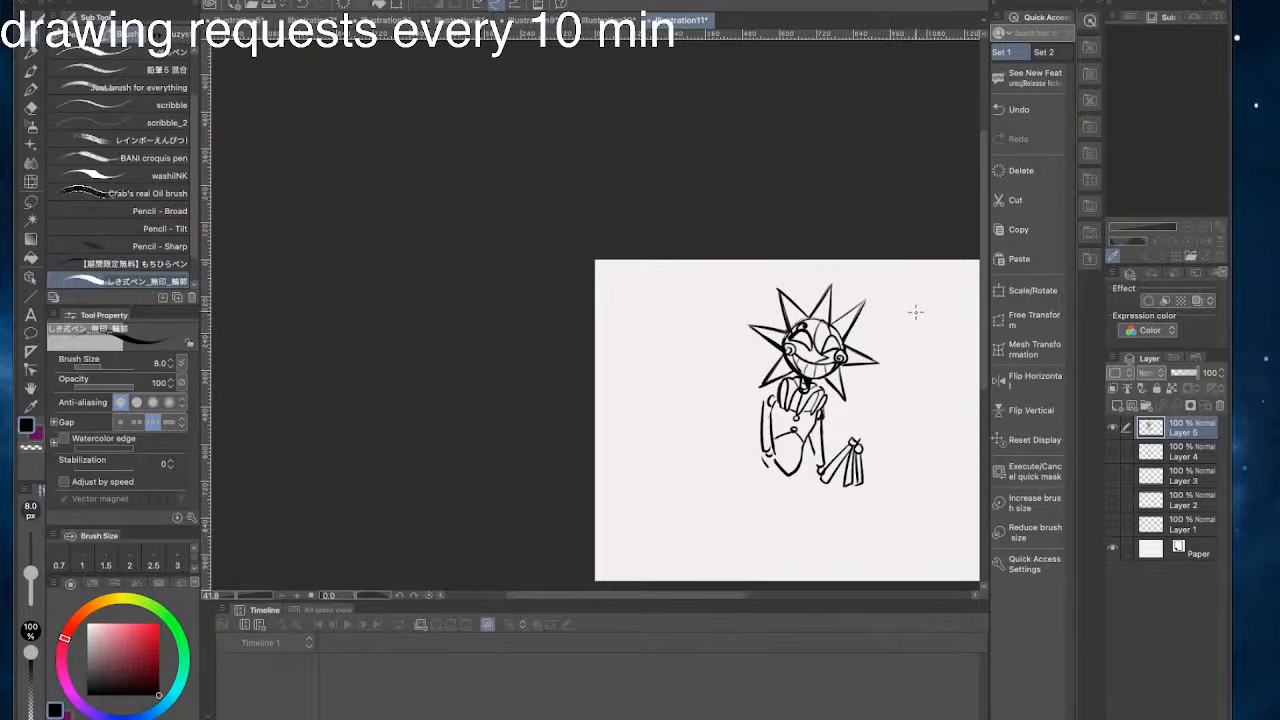
- Try to sketch a rounded palm and thumb above the right wrist joint
mouse_move(857, 442)
left_mouse_down()
mouse_move(870, 432)
mouse_move(864, 413)
mouse_move(873, 430)
left_mouse_up()
key("ctrl+z")
left_click_drag(885, 376, 862, 378)
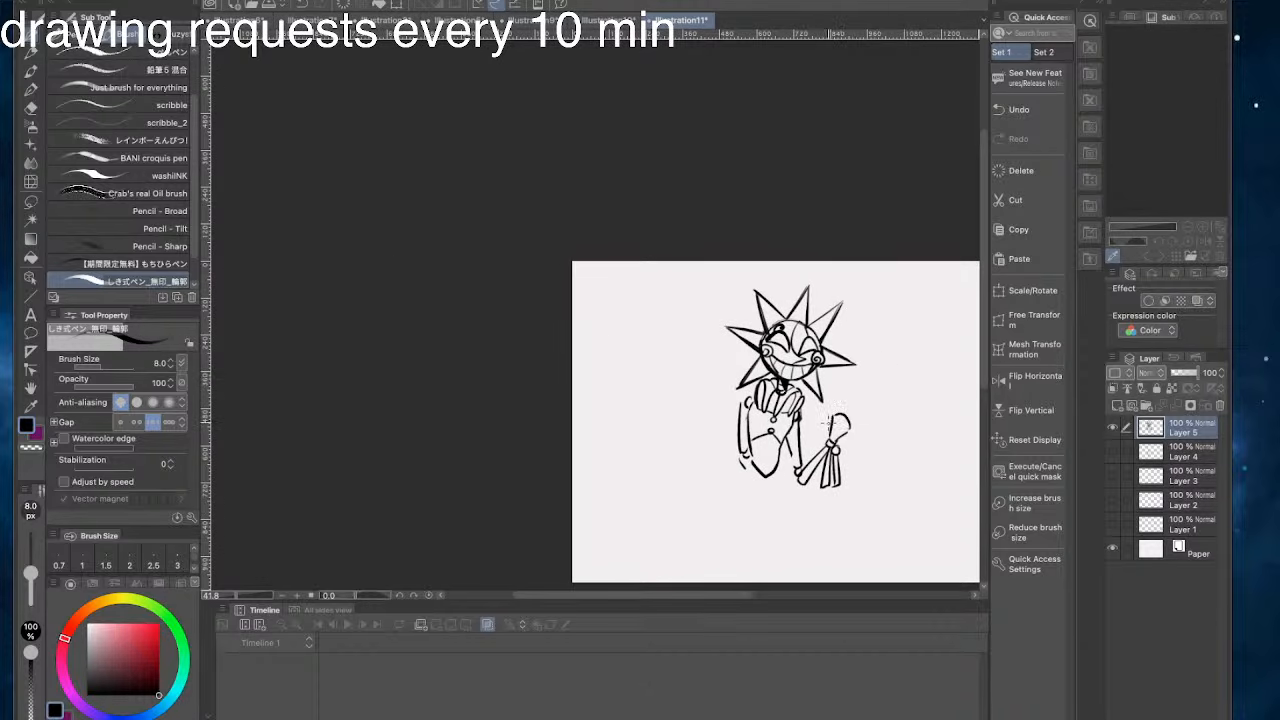
mouse_move(822, 428)
left_mouse_down()
mouse_move(832, 411)
mouse_move(818, 404)
mouse_move(828, 429)
mouse_move(822, 419)
left_mouse_up()
key("super+z")
key("super+z")
key("super+z")
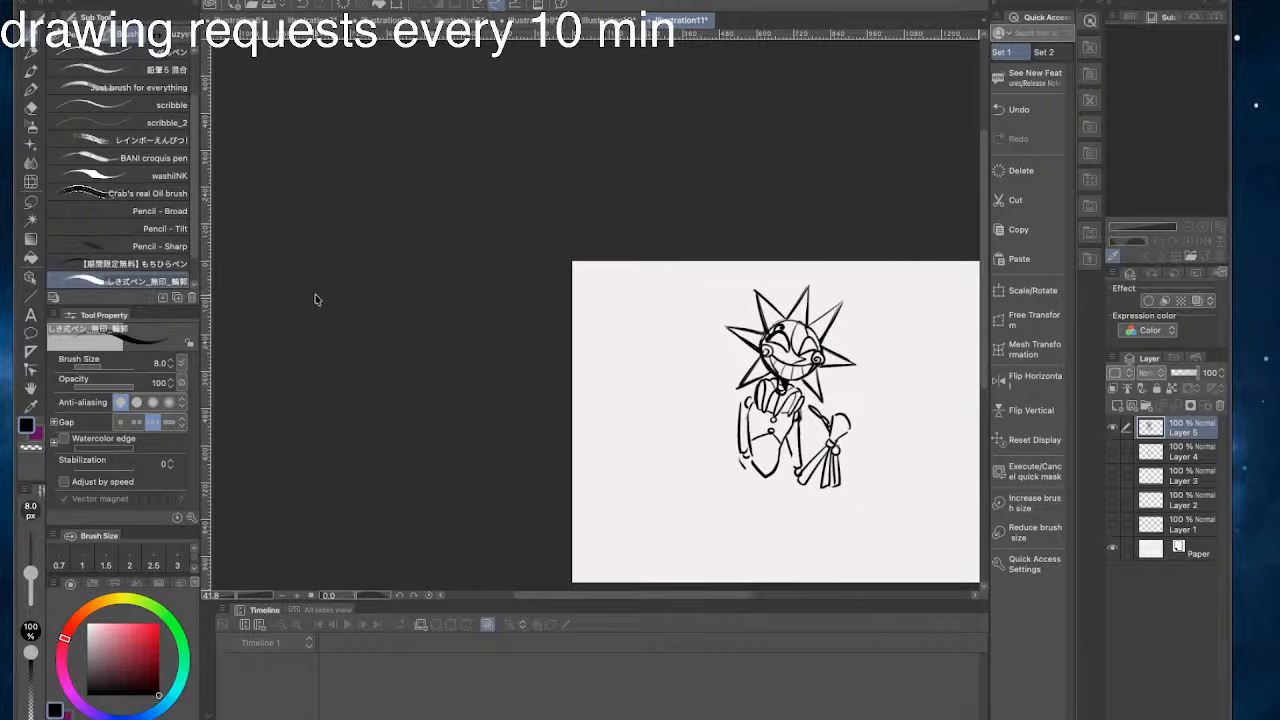
key("super+z")
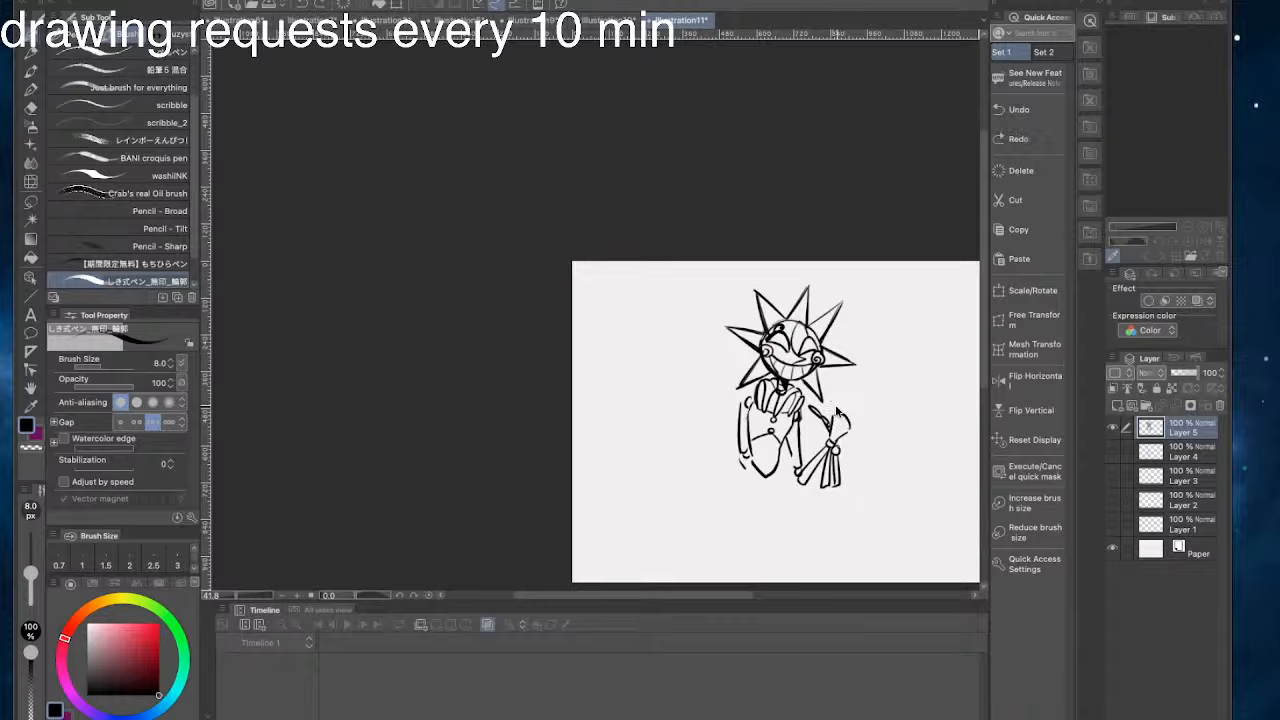
- Try adding long spread fingers to the raised right hand
left_click_drag(833, 402, 840, 408)
key("super+z")
mouse_move(846, 414)
left_mouse_down()
mouse_move(853, 404)
mouse_move(857, 421)
mouse_move(837, 408)
left_mouse_up()
key("super+z")
key("super+z")
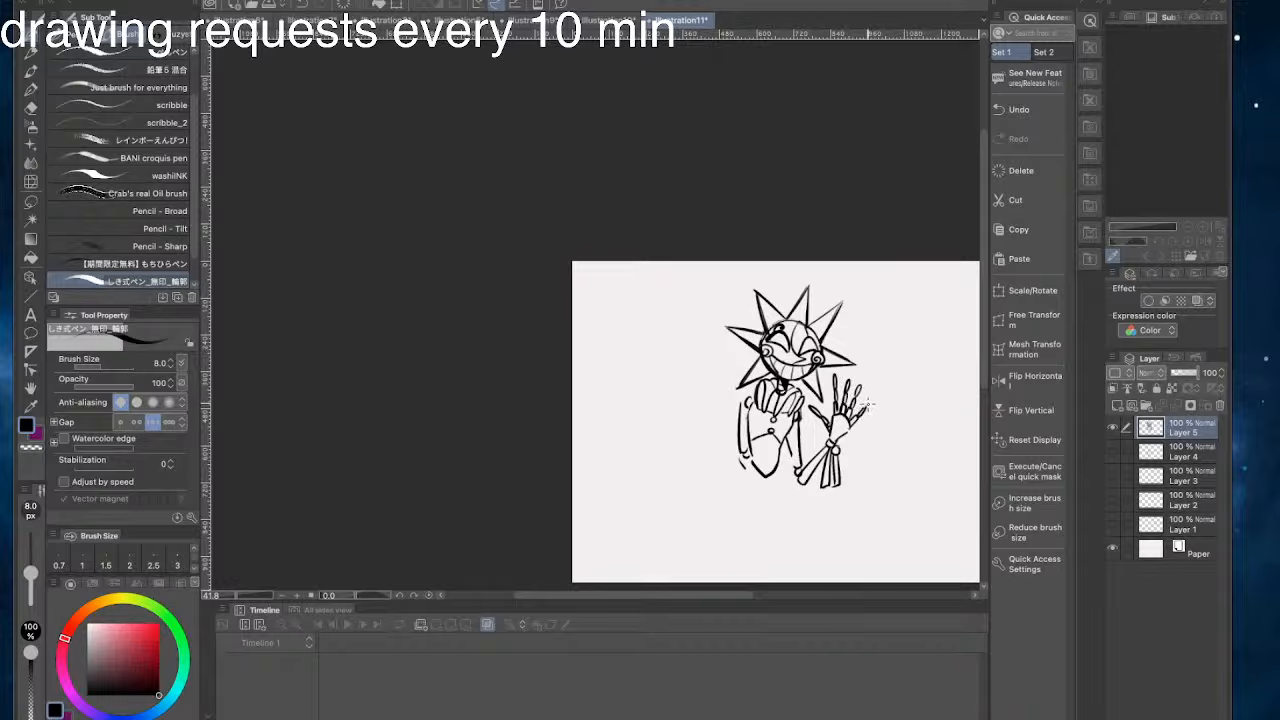
key("super+z")
- Erase the right hand down to the wrist and redraw it with an angular palm and a thumb
mouse_move(867, 411)
left_mouse_down()
mouse_move(814, 414)
mouse_move(828, 380)
left_mouse_up()
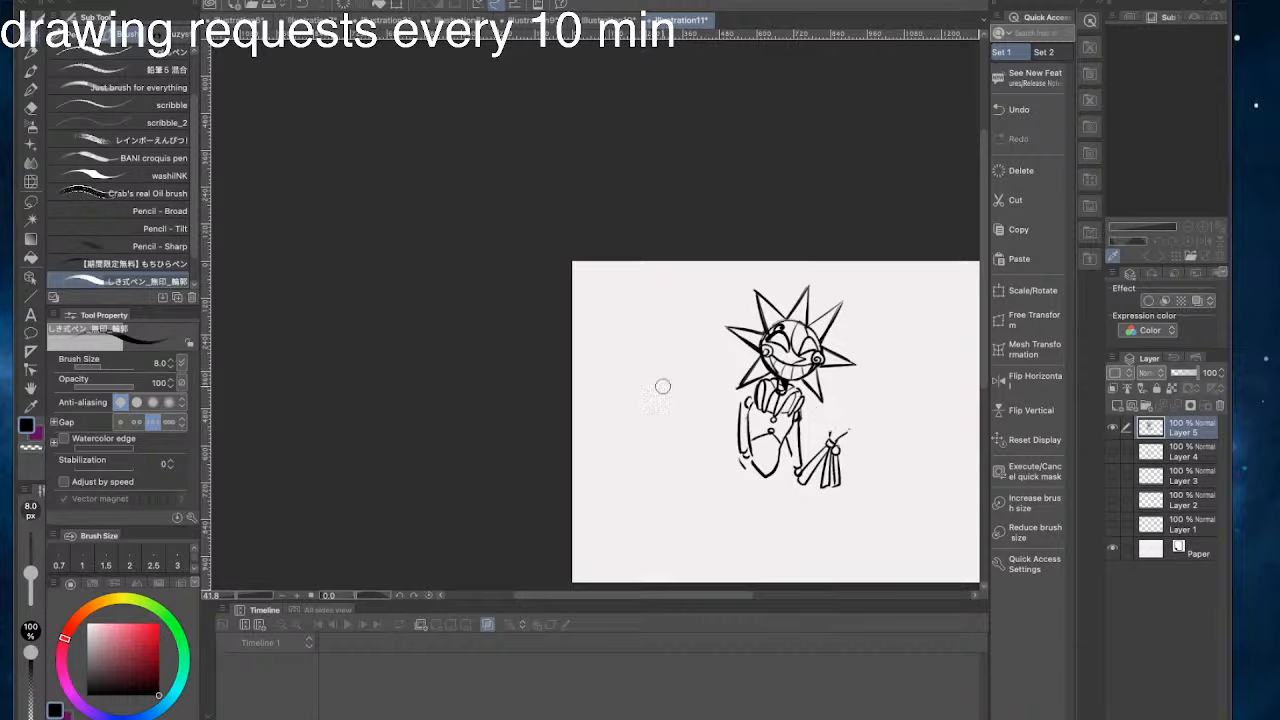
mouse_move(831, 427)
left_mouse_down()
mouse_move(853, 422)
mouse_move(840, 414)
mouse_move(829, 441)
mouse_move(837, 411)
mouse_move(828, 440)
mouse_move(827, 420)
mouse_move(827, 433)
mouse_move(808, 410)
left_mouse_up()
key("ctrl+z")
key("ctrl+z")
key("ctrl+z")
key("ctrl+z")
key("ctrl+z")
key("ctrl+z")
key("ctrl+z")
key("ctrl+z")
mouse_move(841, 411)
left_mouse_down()
mouse_move(833, 401)
mouse_move(832, 412)
left_mouse_up()
key("super+z")
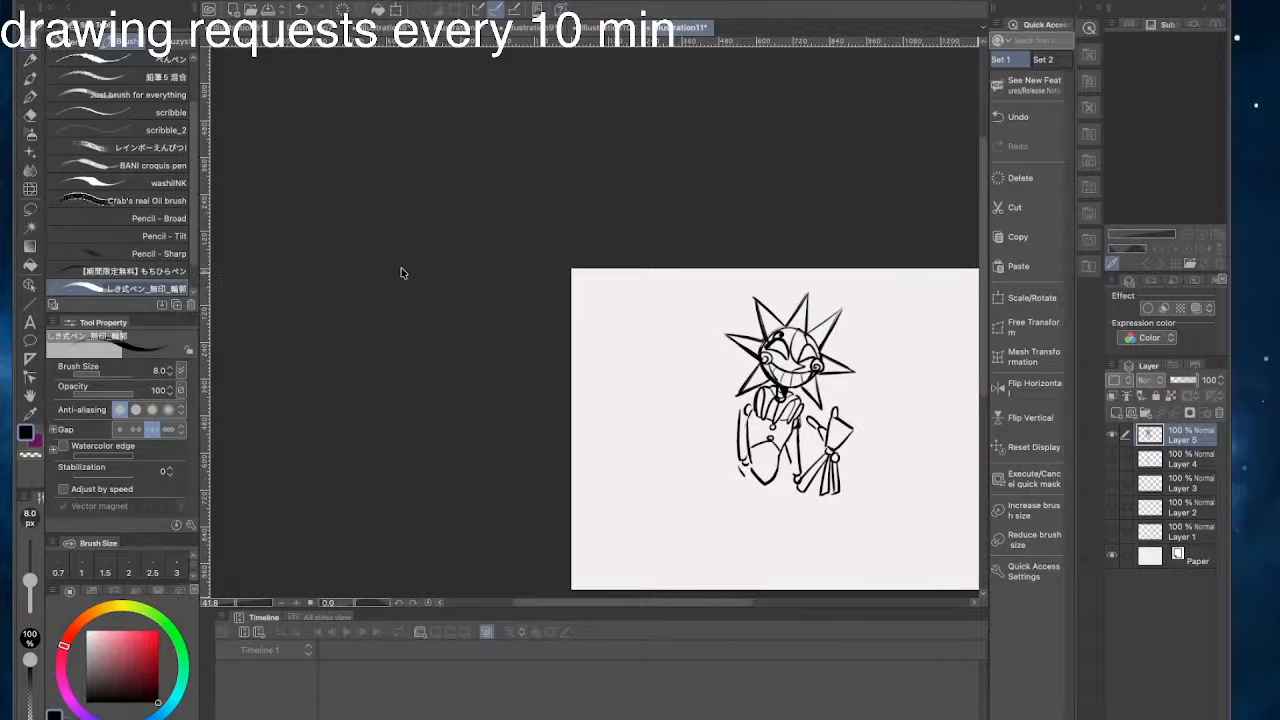
left_click_drag(742, 358, 739, 358)
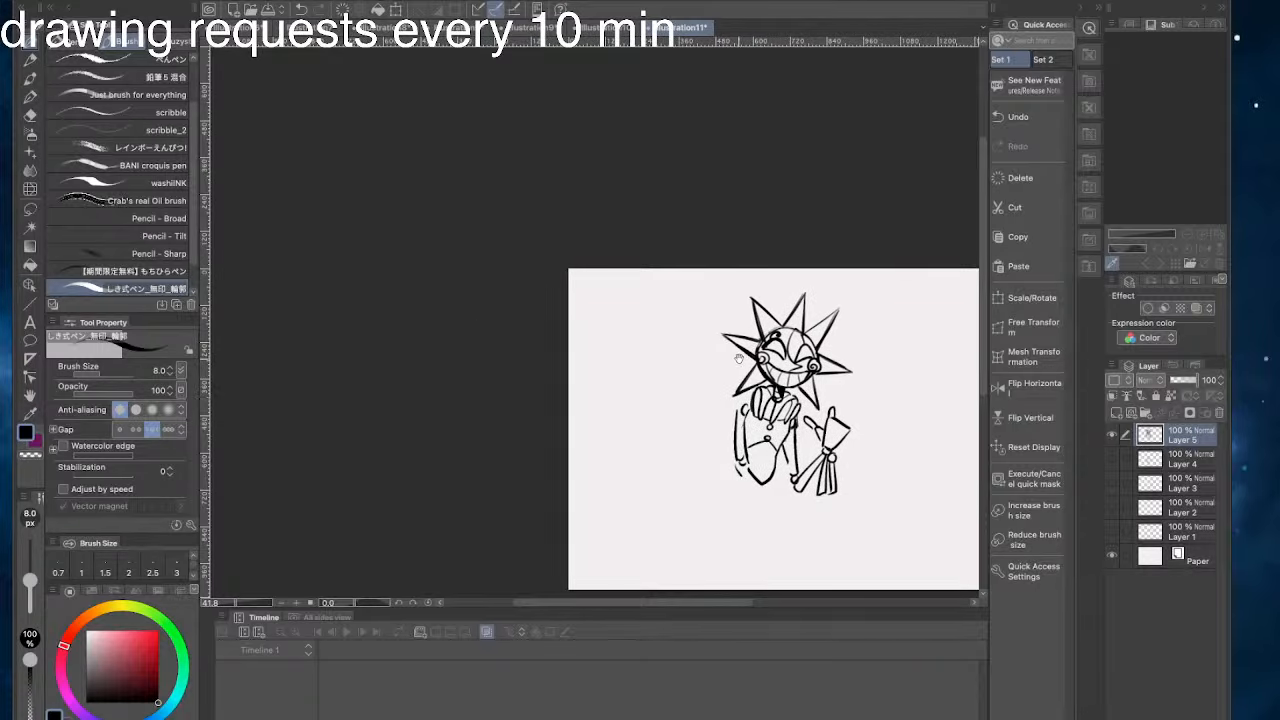
- Draw the right hand's index finger pointing straight up, with short curled knuckles beside it
key("ctrl+z")
mouse_move(840, 408)
left_mouse_down()
mouse_move(860, 430)
mouse_move(829, 414)
mouse_move(834, 400)
mouse_move(854, 419)
mouse_move(833, 397)
mouse_move(830, 408)
mouse_move(831, 387)
mouse_move(840, 404)
left_mouse_up()
key("ctrl+z")
key("ctrl+z")
key("ctrl+z")
key("ctrl+z")
key("ctrl+z")
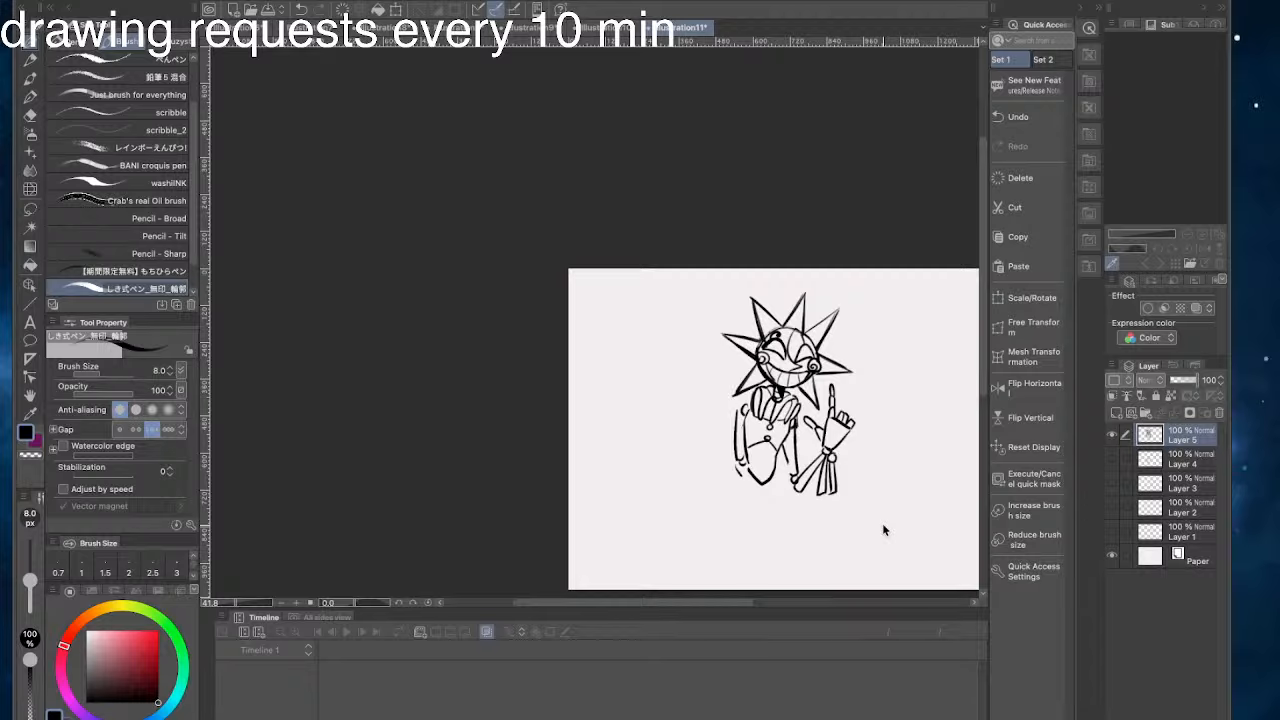
- Replace the curled knuckles with extended fingers so the right hand is open and raised in a wave
mouse_move(838, 415)
left_mouse_down()
mouse_move(856, 392)
mouse_move(846, 396)
mouse_move(848, 380)
left_mouse_up()
left_click_drag(846, 386, 854, 362)
key("ctrl+z")
key("ctrl+z")
key("ctrl+z")
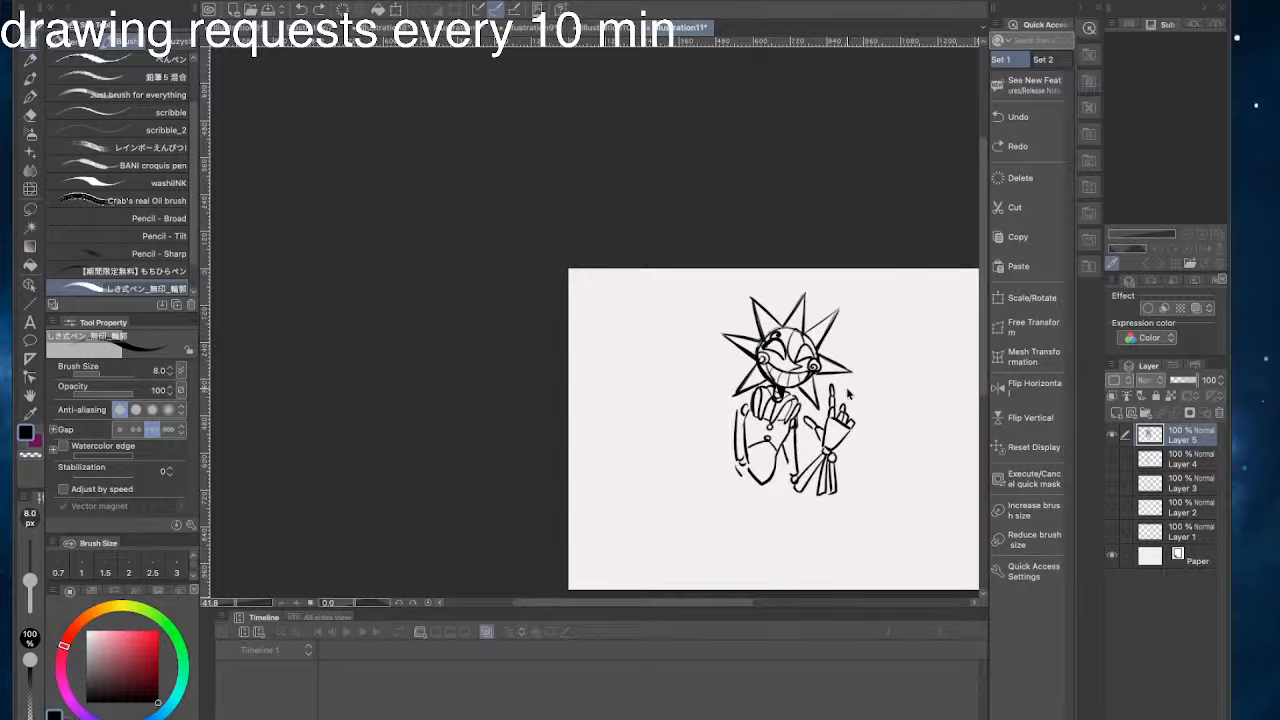
mouse_move(841, 413)
left_mouse_down()
mouse_move(852, 374)
mouse_move(853, 408)
mouse_move(862, 388)
left_mouse_up()
key("ctrl+z")
- Draw a flared skirt ruffle with a jagged hem and pleat lines around the lower end of the torso
left_click_drag(677, 280, 634, 211)
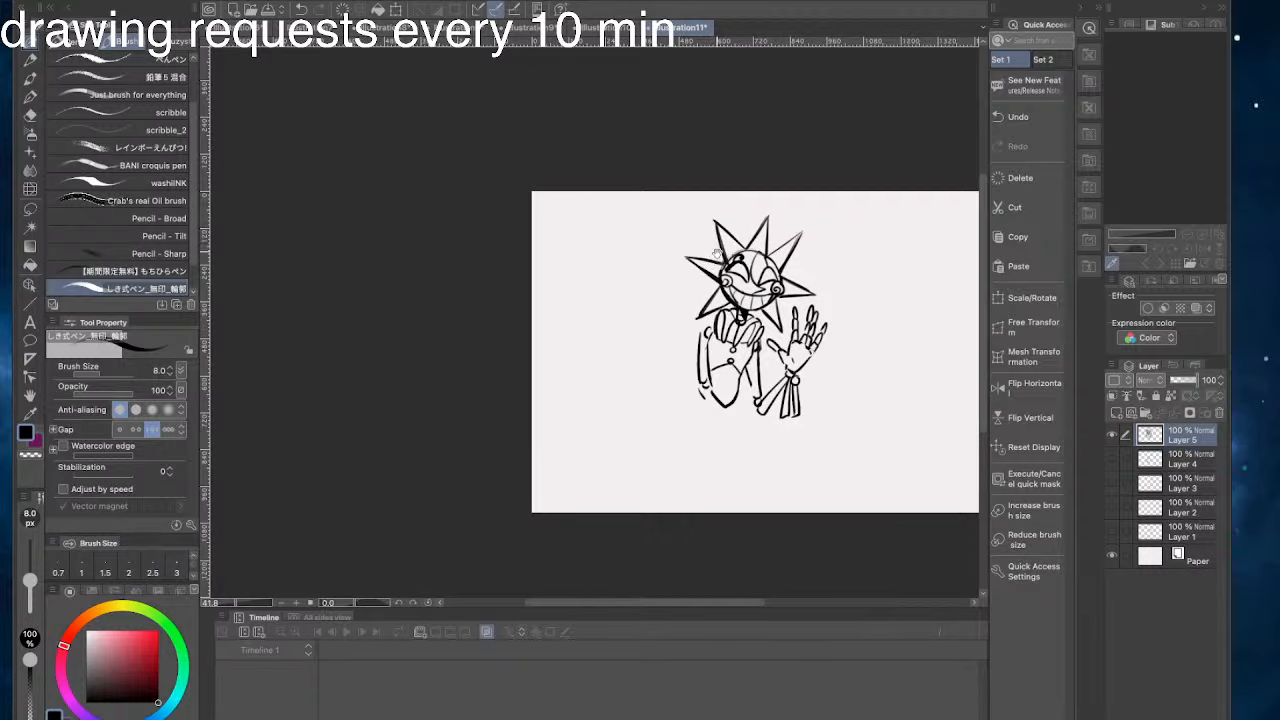
scroll(740, 240, "left", 3)
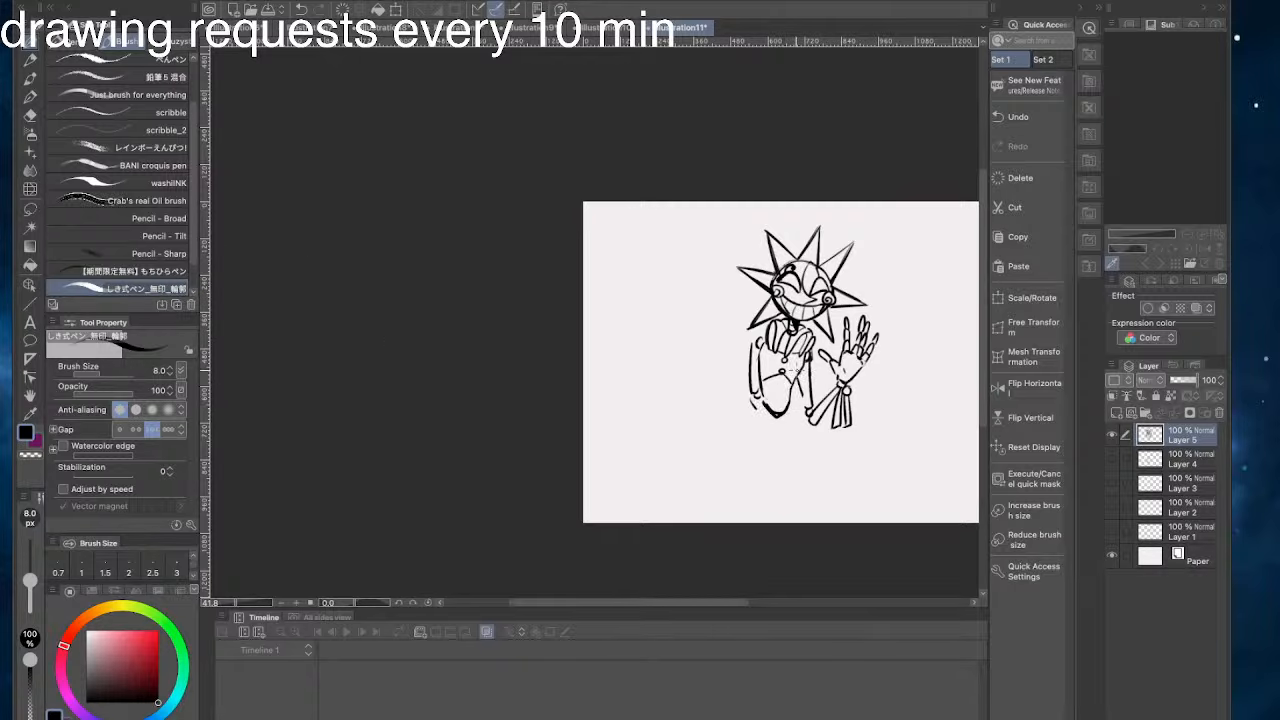
key("super+z")
mouse_move(791, 394)
left_mouse_down()
mouse_move(769, 408)
mouse_move(798, 419)
left_mouse_up()
left_click_drag(791, 412, 814, 443)
mouse_move(813, 442)
left_mouse_down()
mouse_move(761, 411)
mouse_move(742, 441)
left_mouse_up()
mouse_move(742, 441)
left_mouse_down()
mouse_move(771, 451)
mouse_move(726, 429)
mouse_move(744, 441)
mouse_move(822, 433)
left_mouse_up()
key("ctrl+z")
key("ctrl+z")
mouse_move(822, 433)
left_mouse_down()
mouse_move(788, 444)
mouse_move(793, 434)
left_mouse_up()
key("ctrl+z")
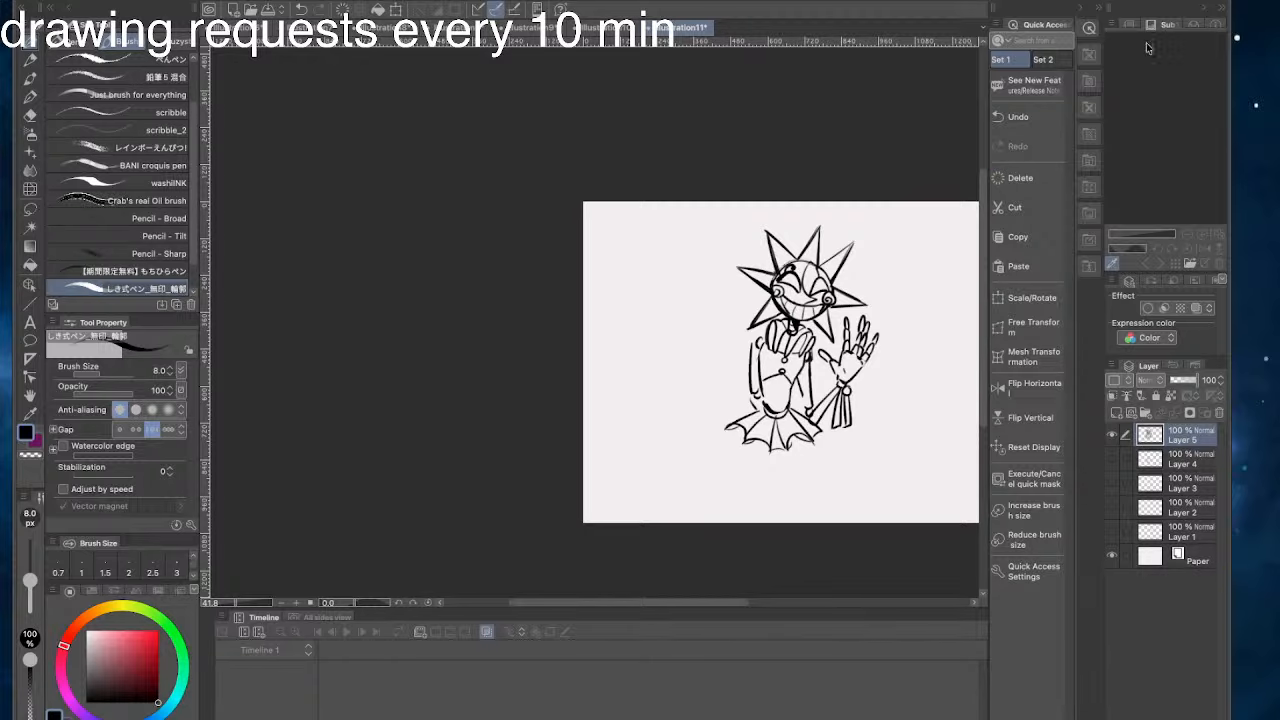
- Try outlining the legs with two long outer lines and a dividing centre line below the skirt
left_click_drag(309, 1, 309, 20)
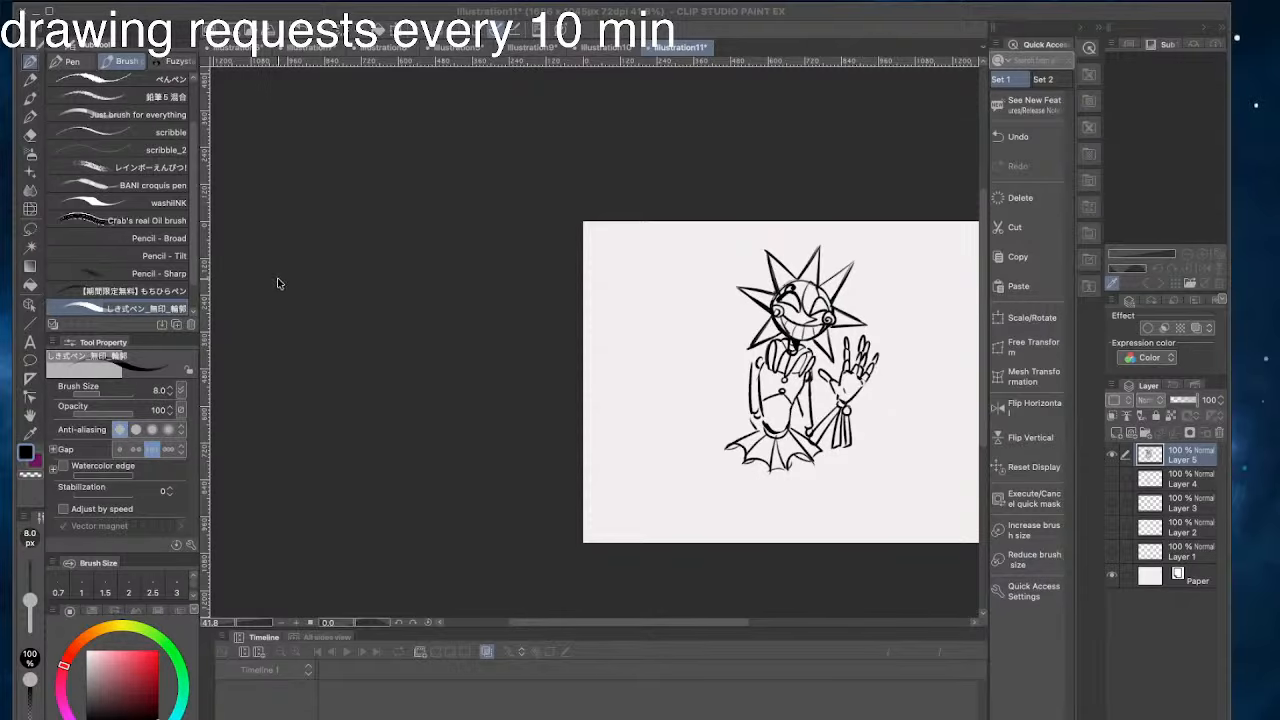
mouse_move(756, 434)
left_mouse_down()
mouse_move(789, 390)
mouse_move(829, 488)
left_mouse_up()
key("super+z")
left_click_drag(836, 418, 837, 500)
left_click_drag(781, 411, 766, 498)
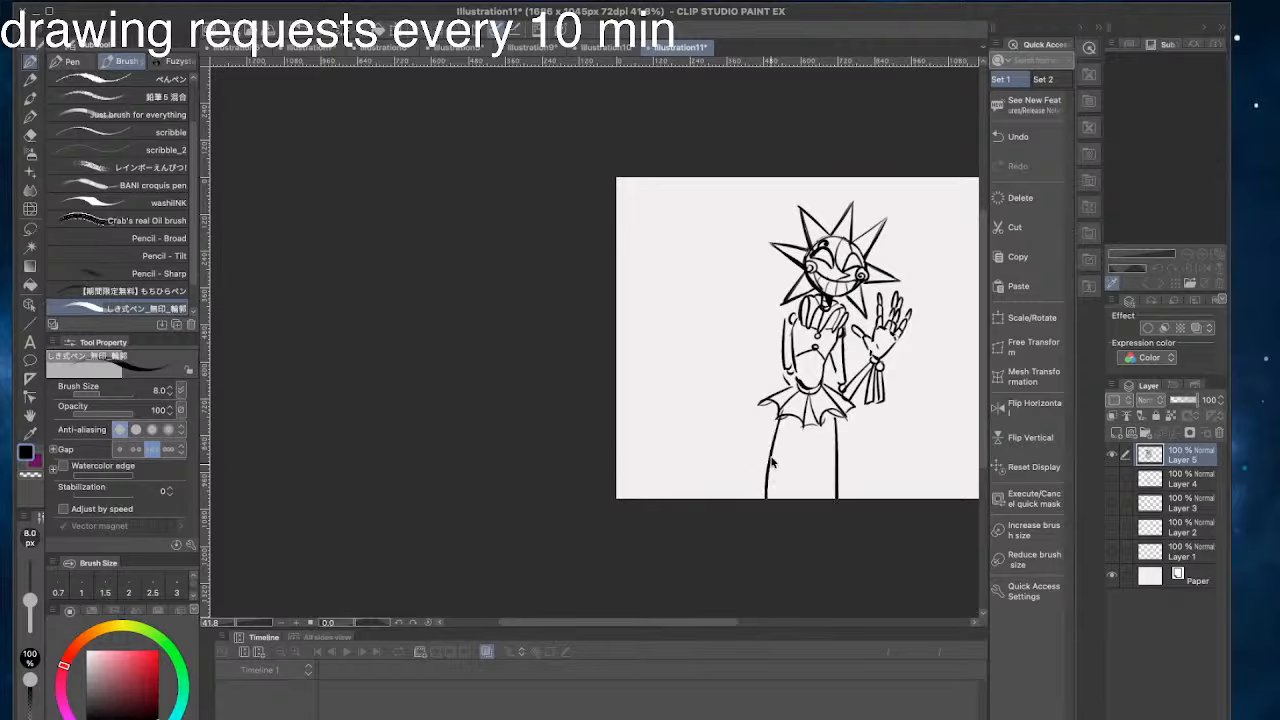
key("super+z")
key("super+z")
left_click_drag(835, 417, 838, 505)
mouse_move(783, 405)
left_mouse_down()
mouse_move(778, 500)
mouse_move(757, 500)
mouse_move(753, 520)
left_mouse_up()
key("super+z")
key("super+z")
left_click_drag(805, 428, 806, 500)
key("super+z")
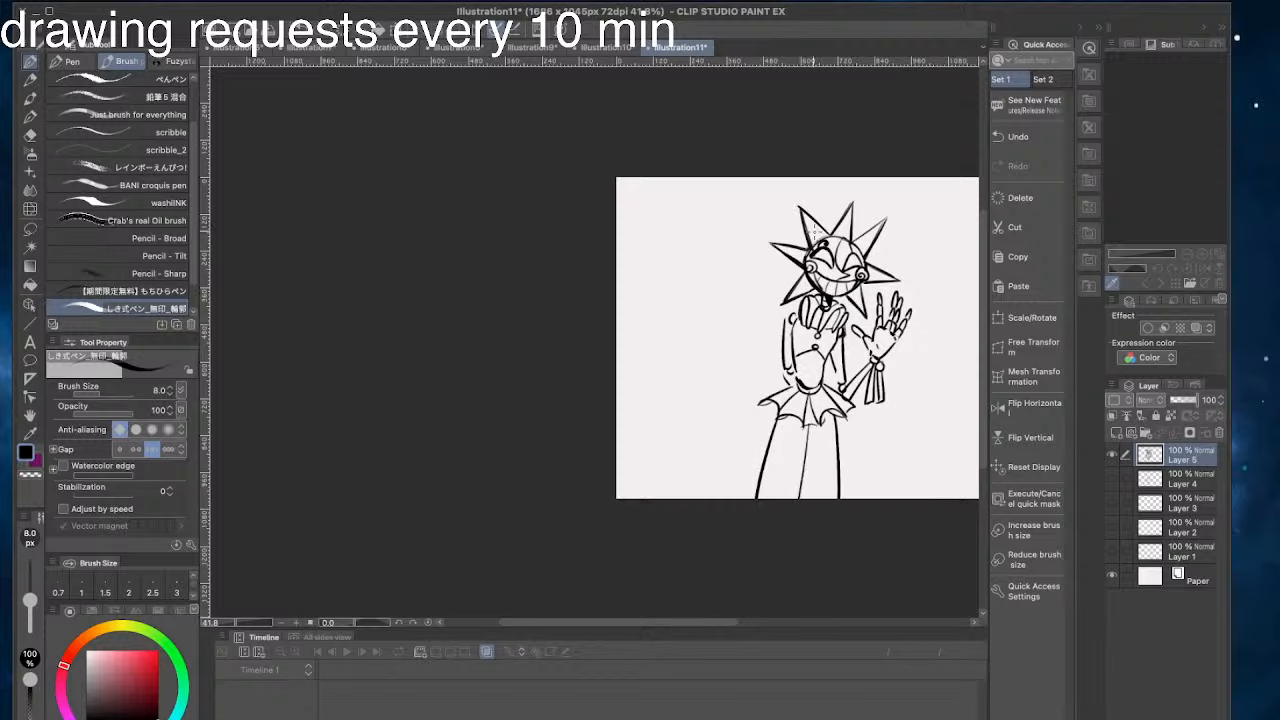
left_click(311, 254)
key("super+z")
key("super+z")
key("super+z")
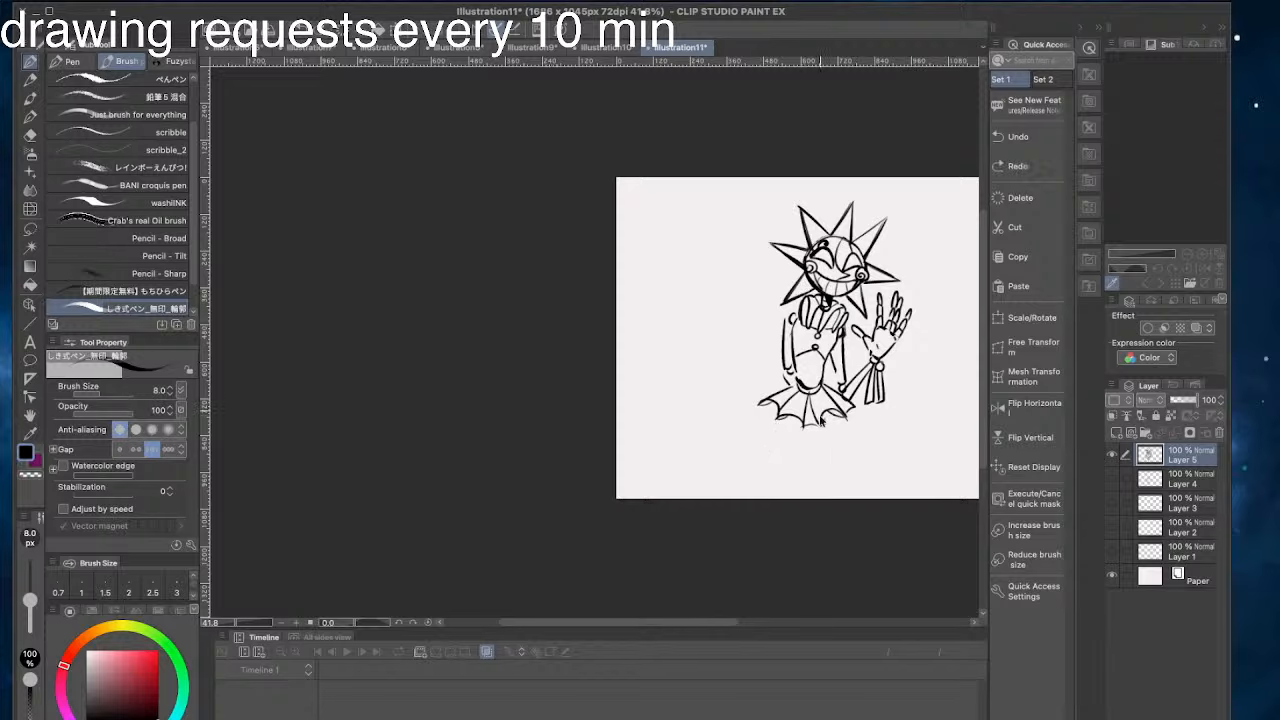
left_click_drag(828, 418, 847, 531)
key("super+z")
left_click_drag(827, 416, 829, 497)
left_click_drag(777, 419, 772, 496)
key("super+z")
key("super+z")
left_click(1258, 474)
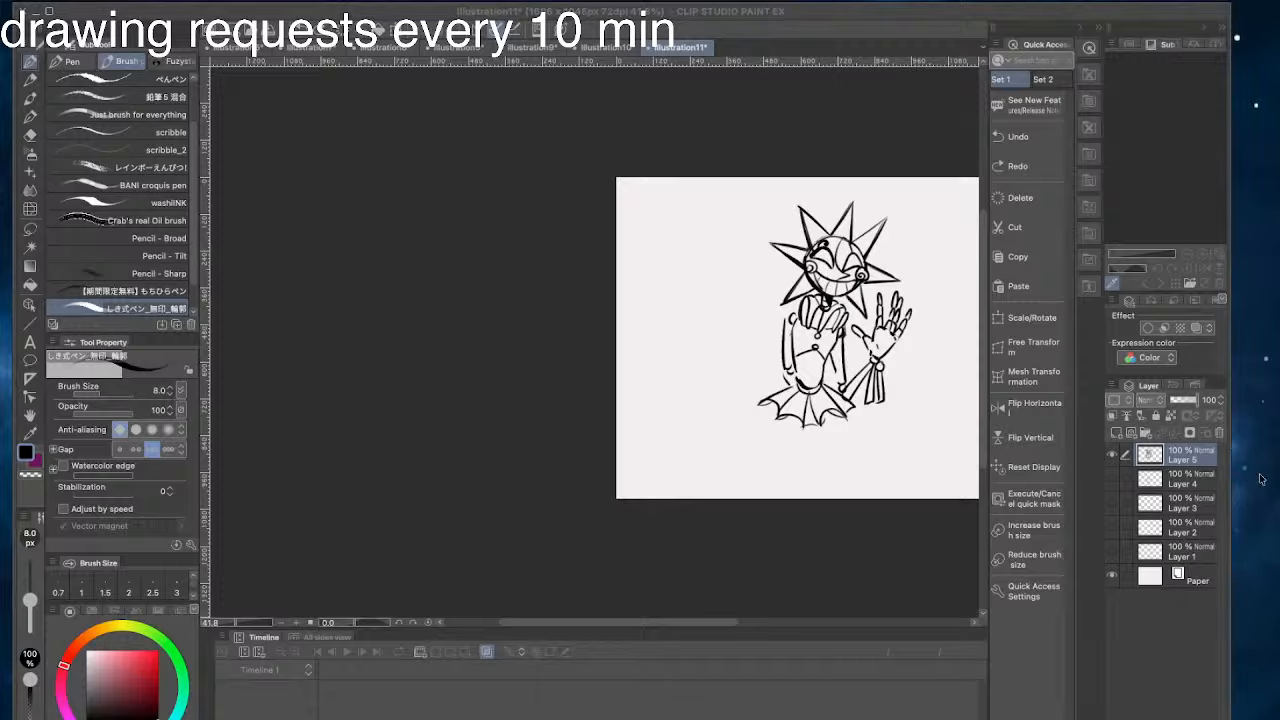
left_click(301, 219)
- Try drawing short, inward-slanting thigh lines below the skirt
left_click_drag(831, 418, 826, 464)
key("super+z")
key("super+z")
left_click_drag(830, 412, 826, 463)
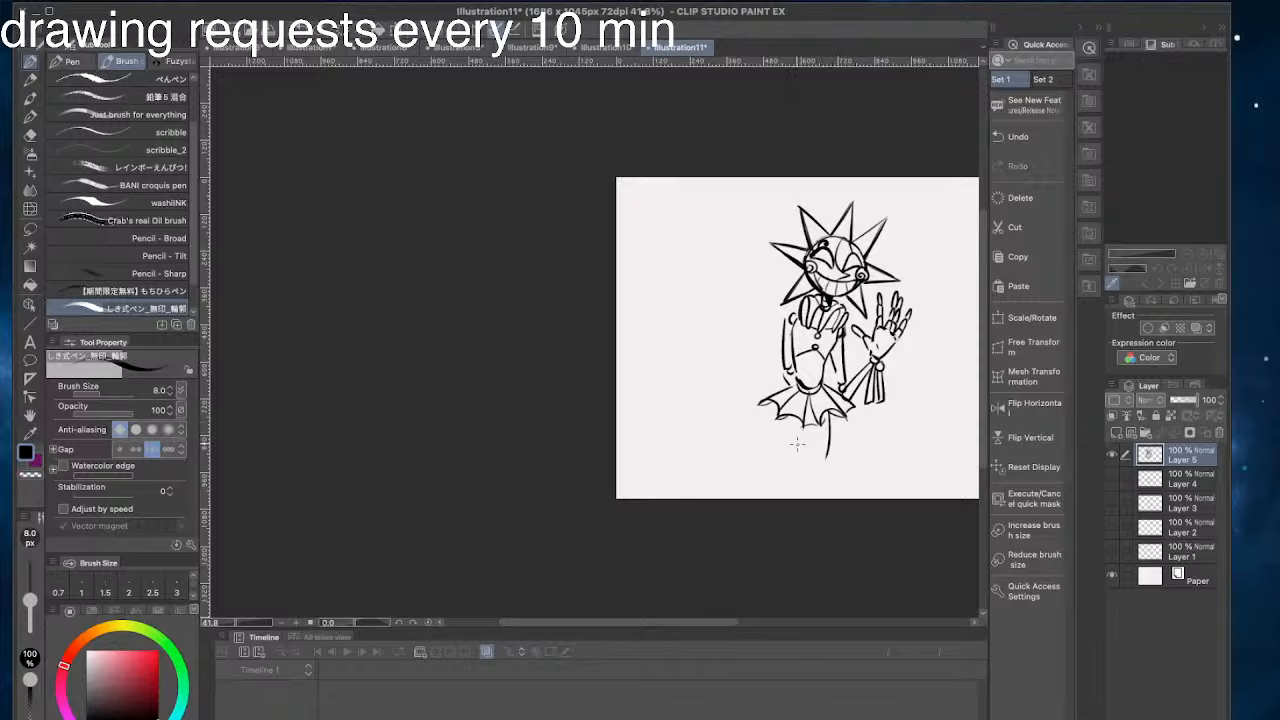
left_click_drag(789, 419, 797, 466)
key("super+z")
key("super+z")
key("super+z")
left_click_drag(833, 411, 826, 464)
- Try a narrow leg outline running from under the skirt to the canvas's lower edge
key("super+z")
left_click_drag(832, 415, 825, 461)
left_click_drag(792, 418, 799, 471)
key("super+z")
key("super+z")
left_click_drag(789, 418, 793, 501)
left_click_drag(829, 452, 831, 500)
key("super+z")
key("super+z")
key("super+z")
left_click_drag(792, 428, 780, 499)
key("super+z")
left_click_drag(831, 448, 835, 500)
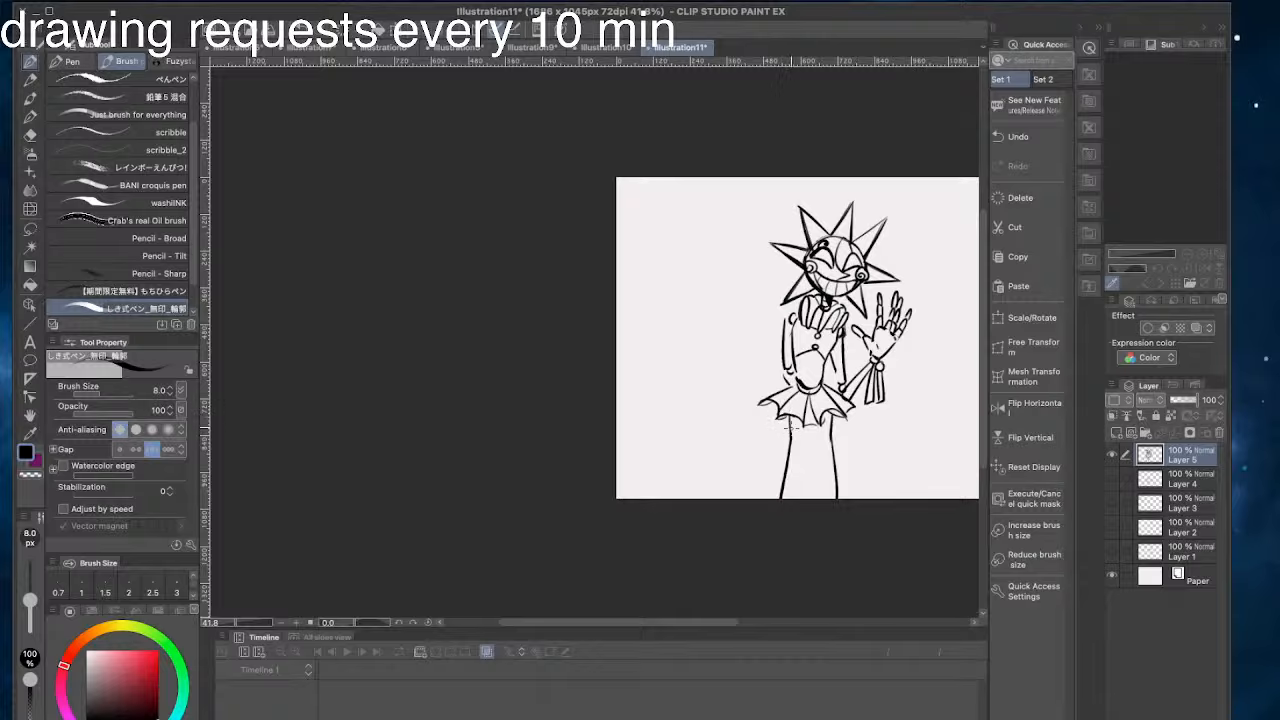
mouse_move(826, 417)
left_mouse_down()
mouse_move(842, 419)
mouse_move(830, 438)
mouse_move(843, 499)
left_mouse_up()
key("super+z")
- Try a leg outline whose two sides flare outward toward the canvas's lower edge
key("super+z")
key("super+z")
key("super+z")
left_click_drag(831, 440, 843, 499)
key("super+z")
left_click_drag(831, 440, 843, 500)
key("super+z")
left_click_drag(789, 431, 779, 497)
key("super+z")
left_click_drag(788, 435, 781, 499)
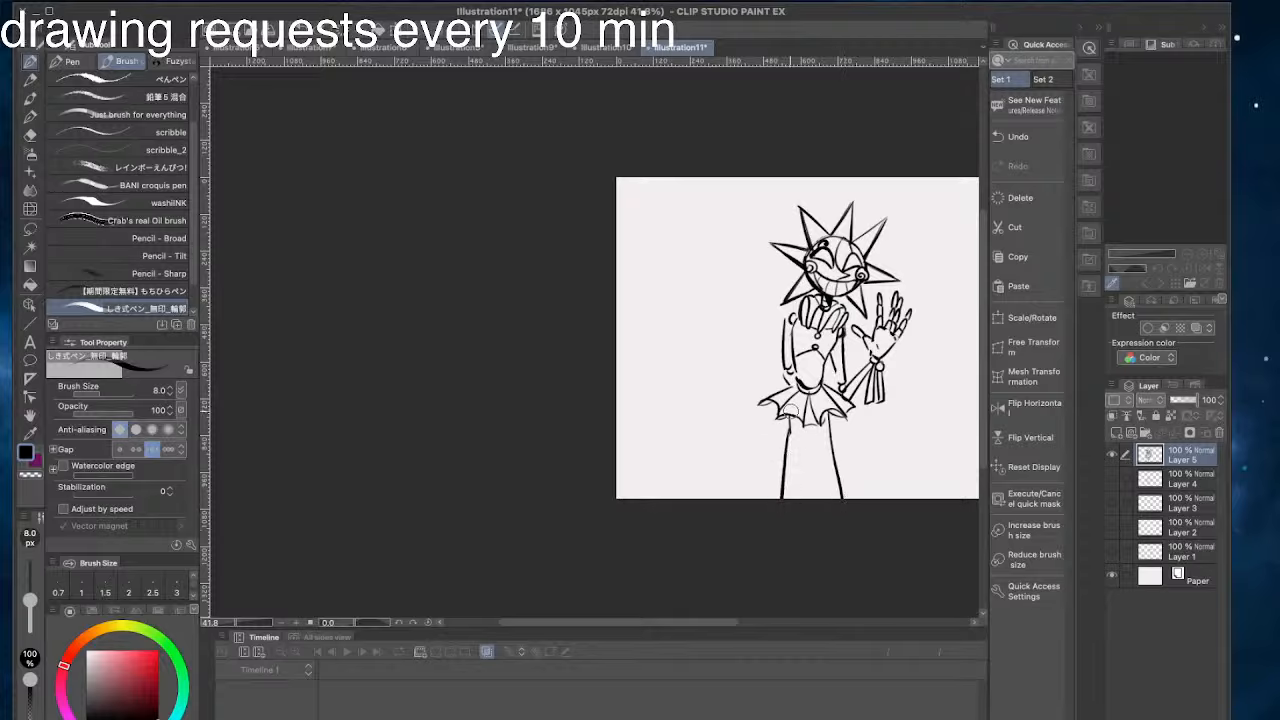
left_click_drag(791, 412, 785, 481)
left_click_drag(790, 428, 780, 497)
key("super+z")
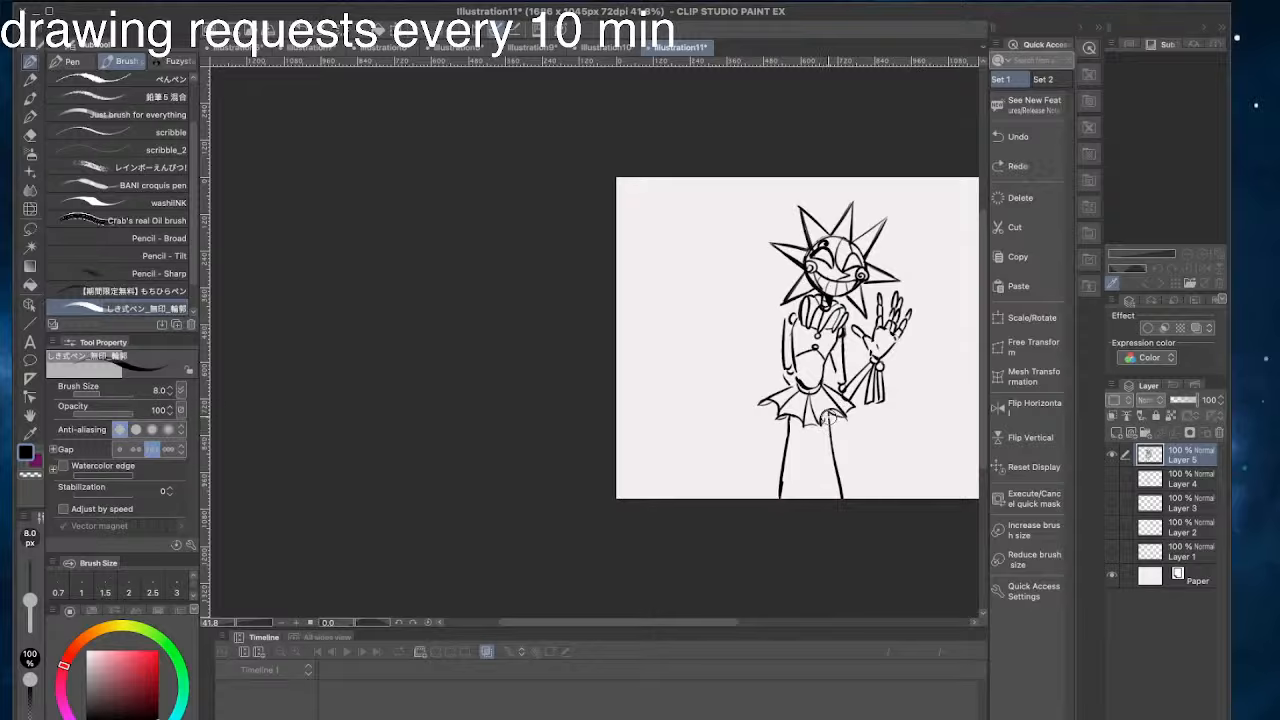
left_click_drag(828, 413, 845, 503)
key("super+z")
left_click_drag(840, 436, 851, 503)
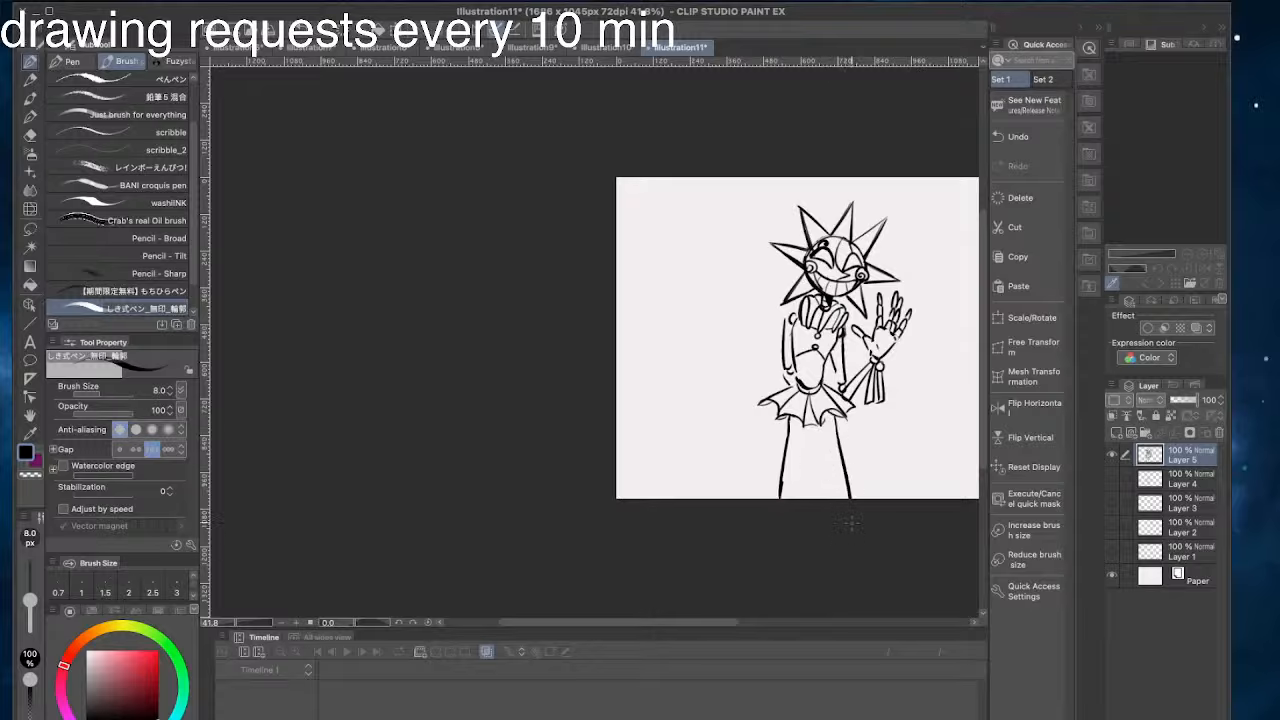
key("super+z")
- Draw the right outer leg line nearly vertically from the skirt to the canvas's lower edge and clear the old left line
left_click_drag(836, 422, 842, 501)
key("super+z")
key("super+z")
left_click_drag(836, 424, 839, 499)
key("super+z")
- Draw the left outer leg line curving slightly outward from the skirt to the canvas's lower edge
key("super+z")
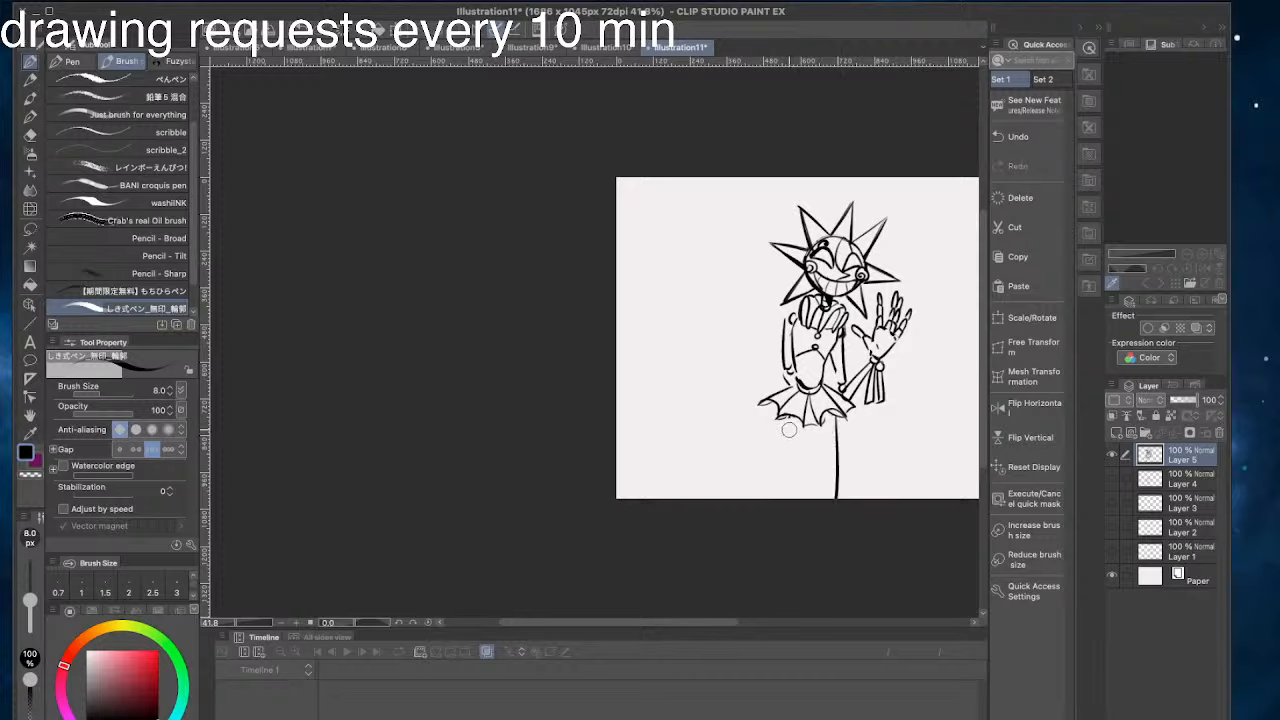
left_click_drag(788, 412, 772, 500)
key("super+z")
left_click_drag(786, 414, 766, 498)
key("super+z")
left_click_drag(834, 413, 837, 454)
left_click_drag(833, 416, 836, 479)
key("super+z")
key("super+z")
key("super+z")
key("super+z")
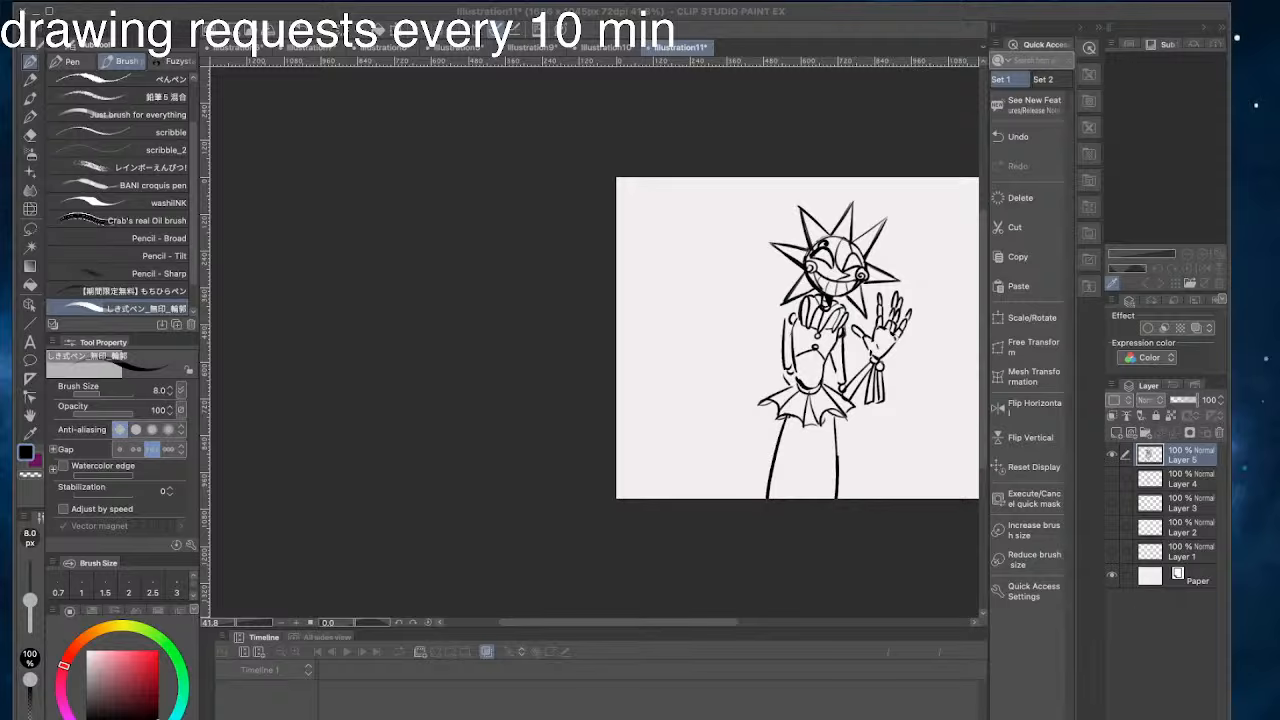
- Draw a centre line from the middle of the skirt to the canvas's lower edge, dividing the two legs
left_click(729, 360)
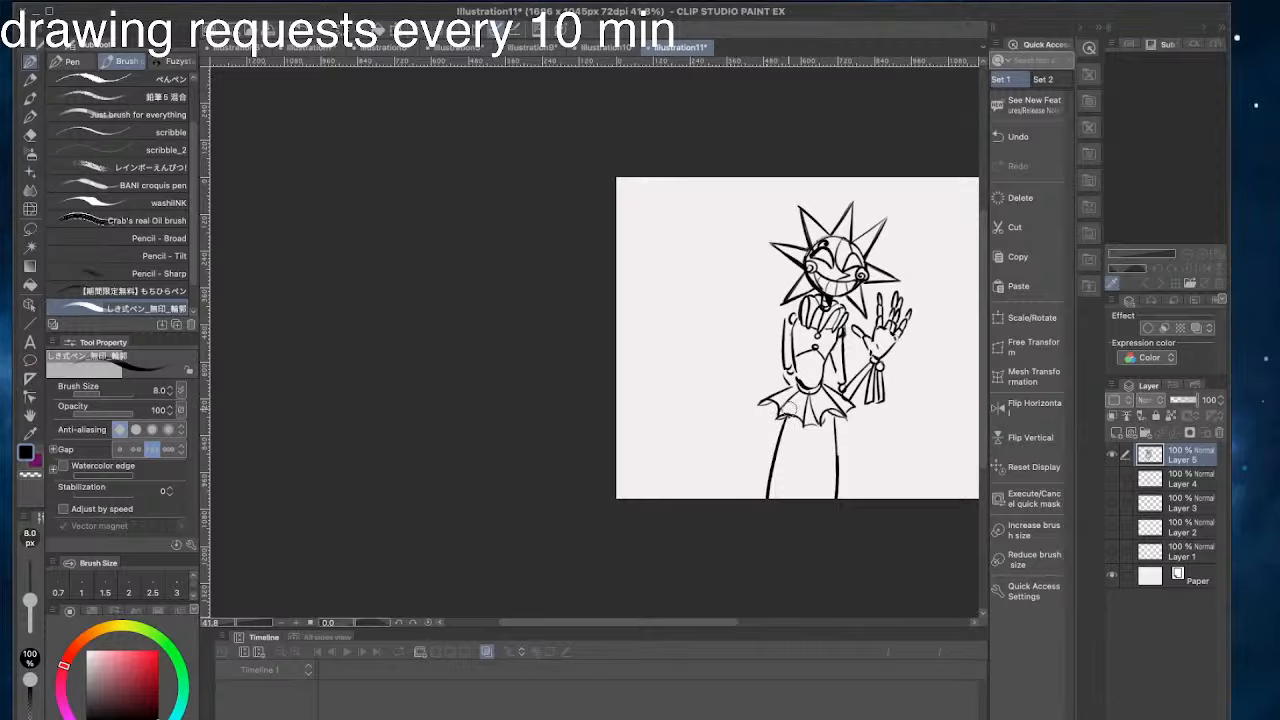
left_click_drag(787, 419, 800, 500)
key("super+z")
key("super+z")
left_click_drag(812, 430, 801, 498)
left_click_drag(812, 428, 807, 462)
mouse_move(808, 450)
left_mouse_down()
mouse_move(812, 430)
mouse_move(807, 480)
left_mouse_up()
key("super+z")
key("super+z")
key("super+z")
left_click_drag(812, 426, 806, 476)
left_click_drag(792, 372, 792, 402)
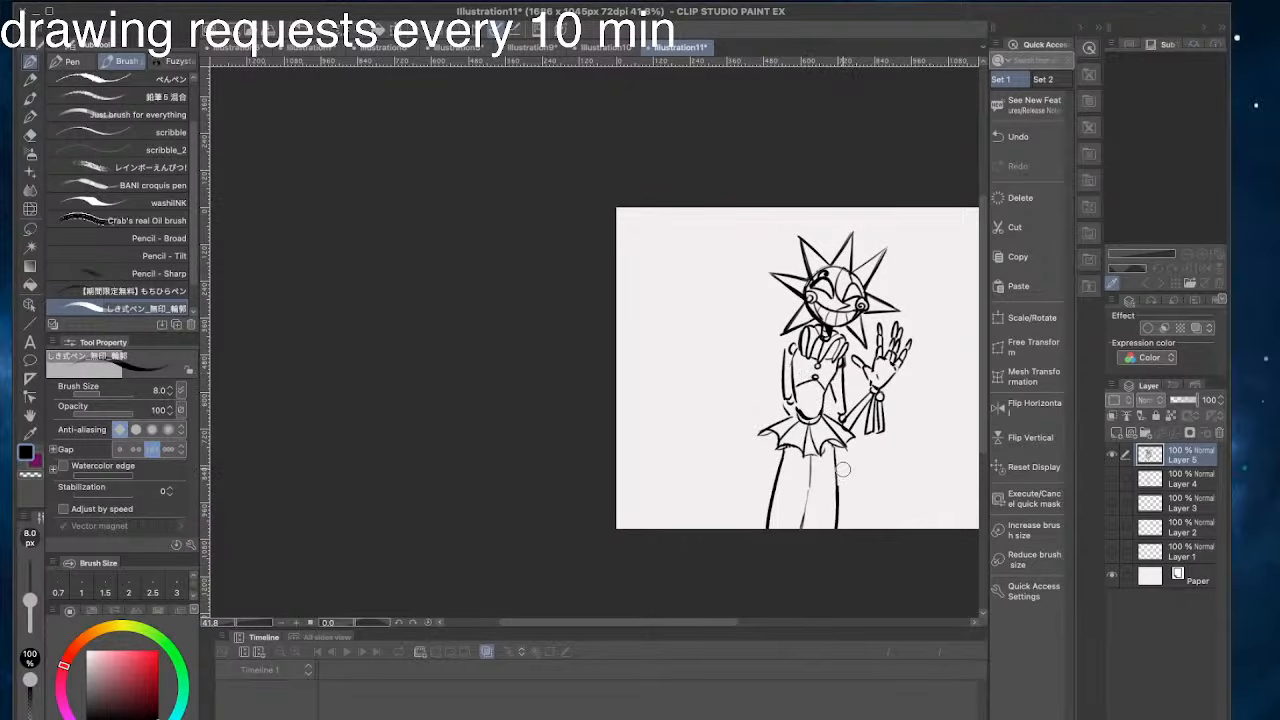
key("ctrl+z")
left_click_drag(836, 482, 834, 530)
key("ctrl+z")
left_click_drag(836, 484, 837, 529)
key("ctrl+z")
left_click(256, 275)
left_click_drag(818, 422, 825, 448)
key("ctrl+z")
mouse_move(809, 423)
left_mouse_down()
mouse_move(795, 441)
mouse_move(776, 433)
mouse_move(845, 446)
left_mouse_up()
key("ctrl+z")
mouse_move(784, 412)
left_mouse_down()
mouse_move(760, 432)
mouse_move(797, 421)
left_mouse_up()
key("ctrl+z")
left_click(1268, 523)
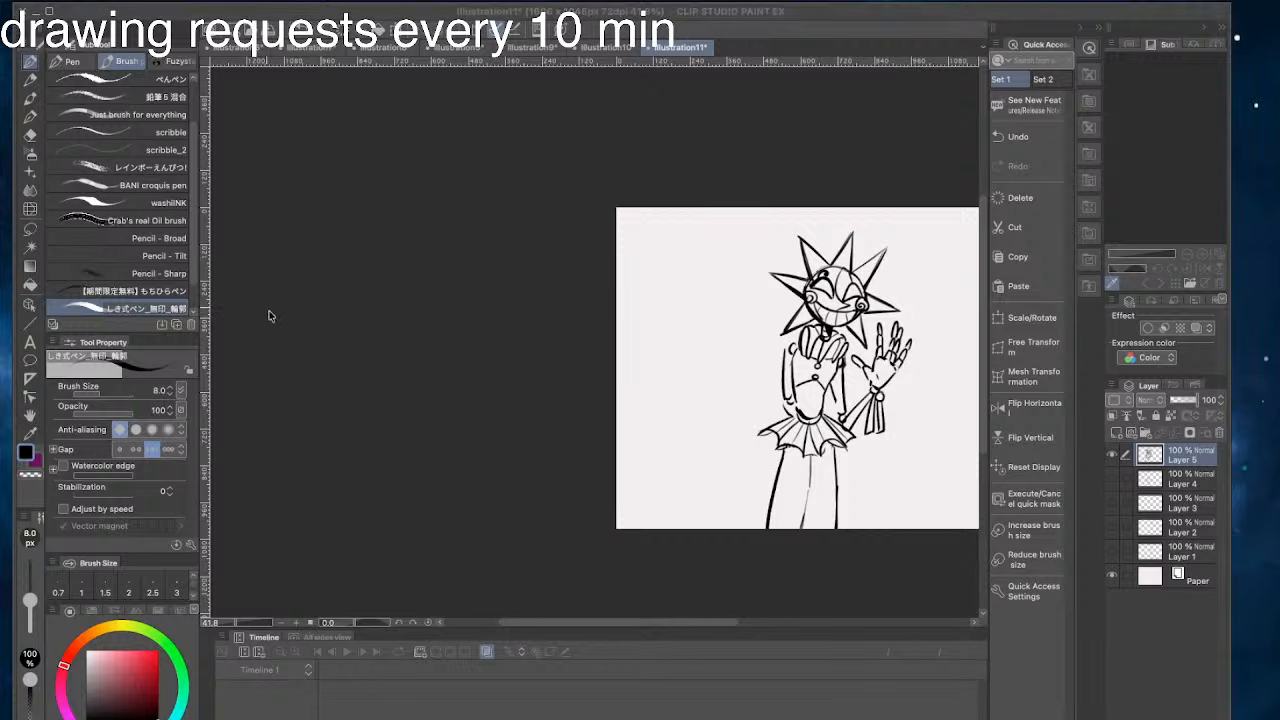
- Redraw the lower part of the right outer leg line so it flares slightly outward to the canvas's lower edge
left_click(271, 314)
left_click_drag(837, 482, 841, 528)
key("alt+space")
left_click(836, 495)
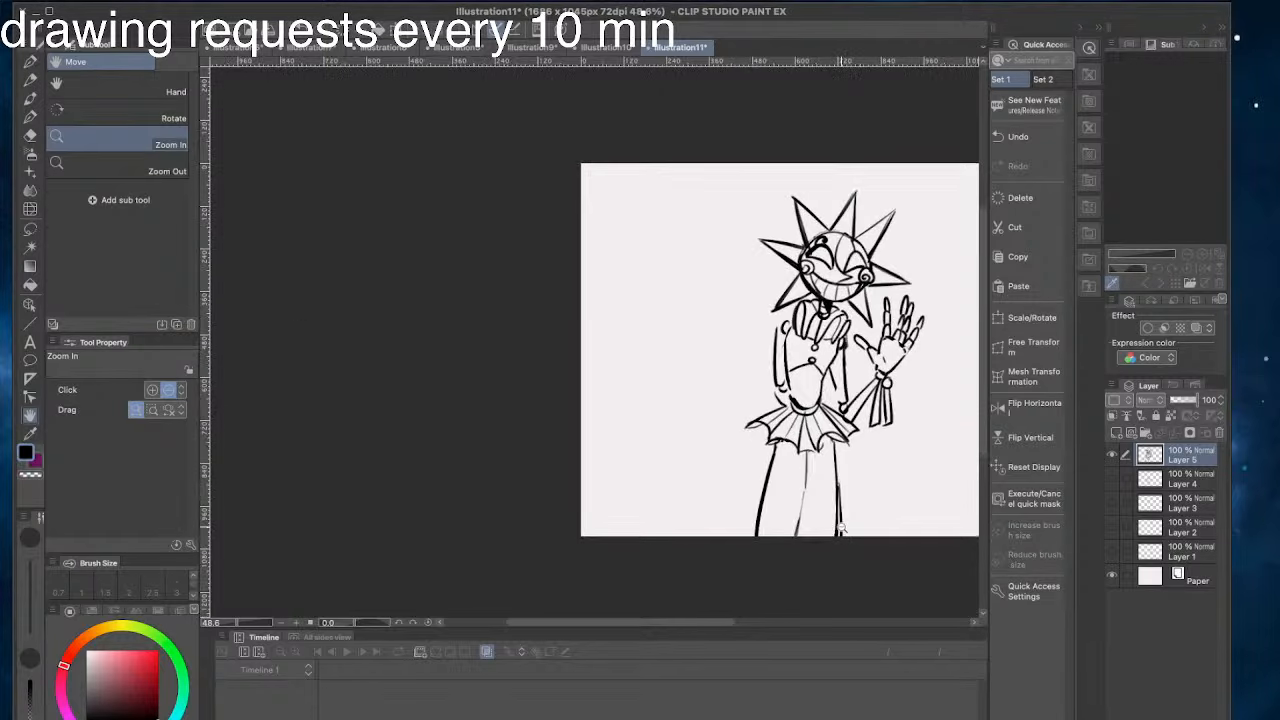
key("ctrl+z")
mouse_move(837, 484)
left_mouse_down()
mouse_move(852, 537)
mouse_move(837, 538)
left_mouse_up()
key("ctrl+z")
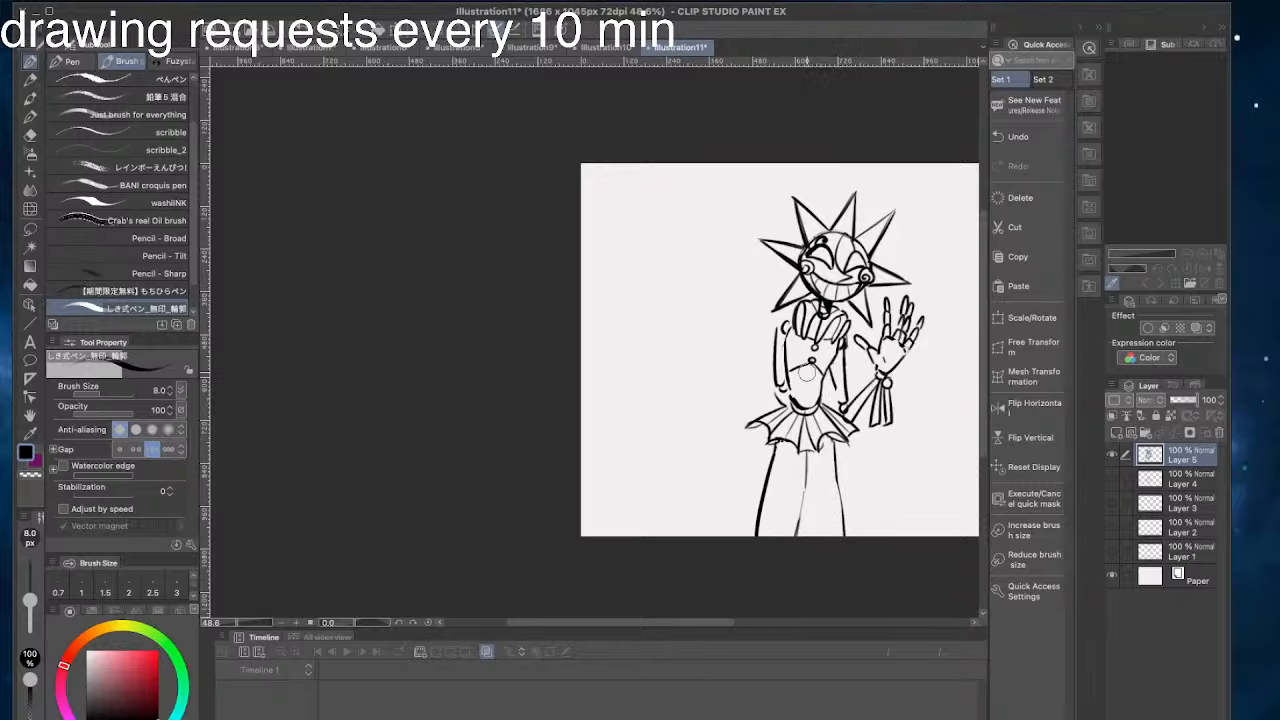
- Redraw the lower part of the left outer leg line so it flares further outward at the canvas's lower edge
mouse_move(766, 484)
left_mouse_down()
mouse_move(771, 518)
mouse_move(748, 537)
left_mouse_up()
key("ctrl+z")
key("ctrl+z")
key("ctrl+z")
key("super+z")
- Draw thin lengthwise fold lines inside both legs, running from the skirt ruffle to the canvas's lower edge
left_click_drag(828, 440, 834, 535)
key("super+z")
left_click_drag(831, 462, 833, 535)
key("super+z")
left_click_drag(815, 450, 815, 539)
key("super+z")
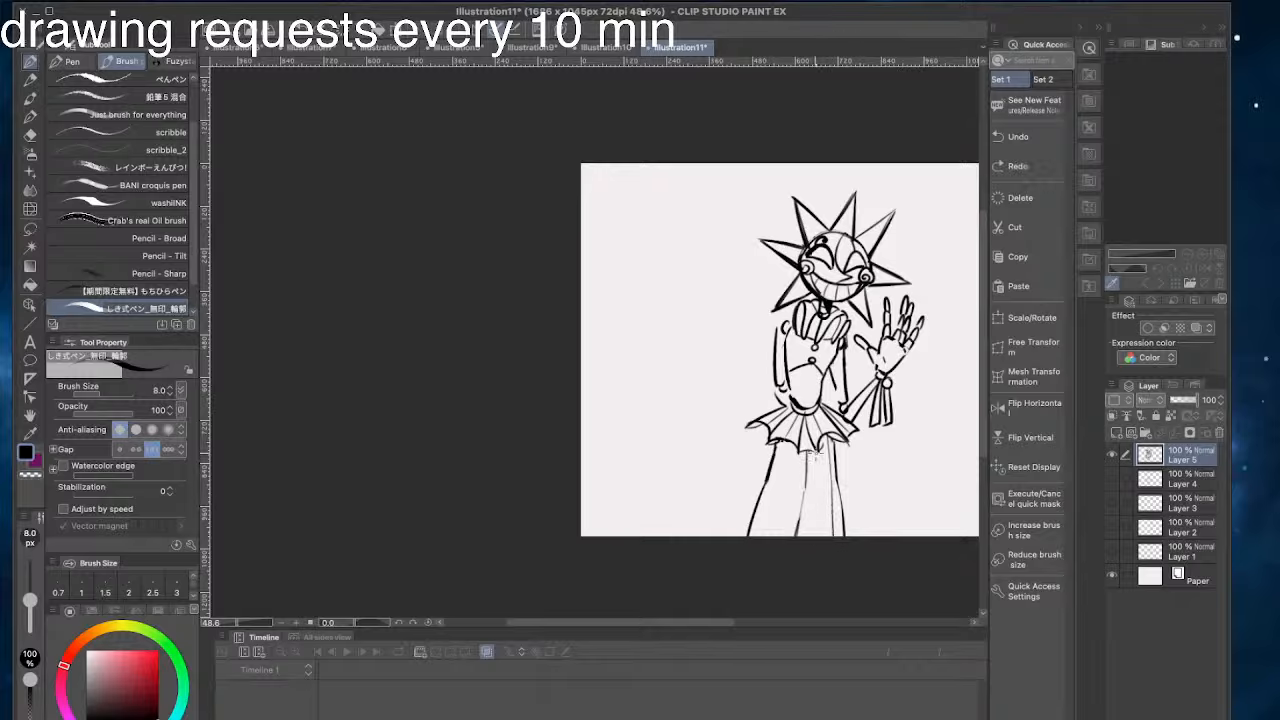
left_click_drag(816, 448, 812, 537)
mouse_move(796, 450)
left_mouse_down()
mouse_move(785, 536)
mouse_move(761, 540)
mouse_move(776, 487)
mouse_move(761, 536)
left_mouse_up()
key("super+z")
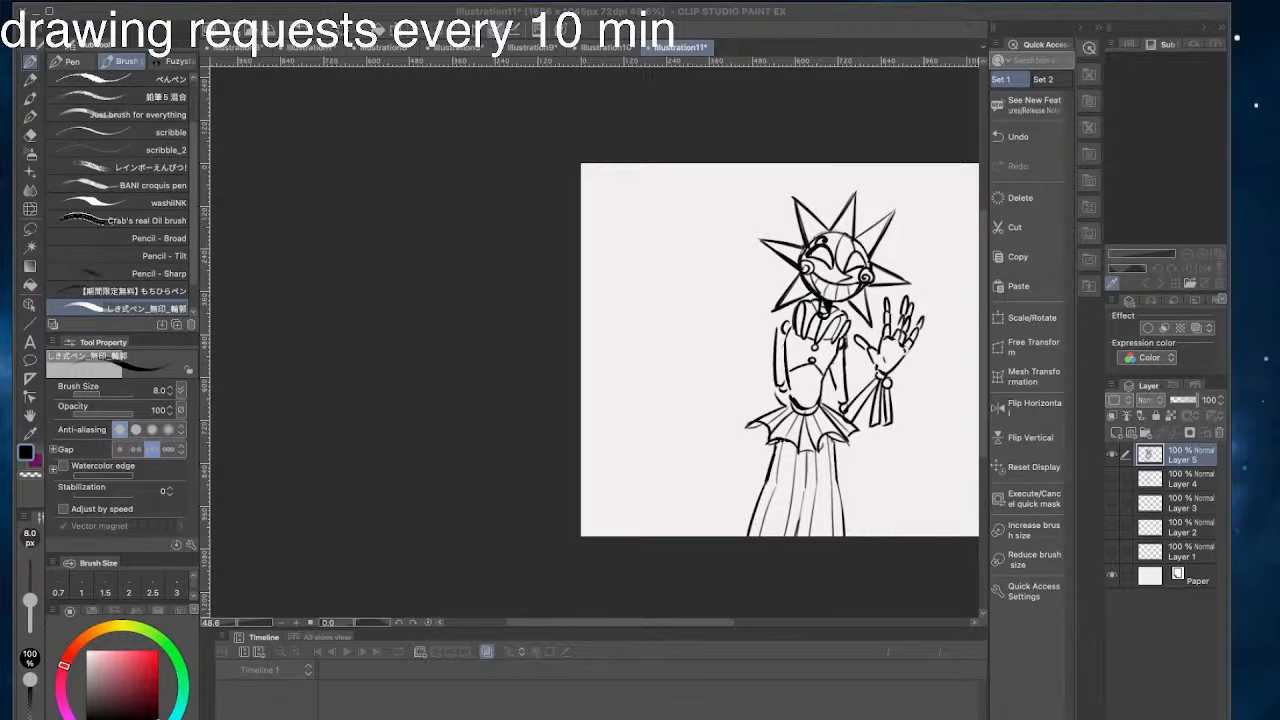
- Touch up the edge of the skirt ruffle with short strokes
left_click_drag(726, 388, 668, 418)
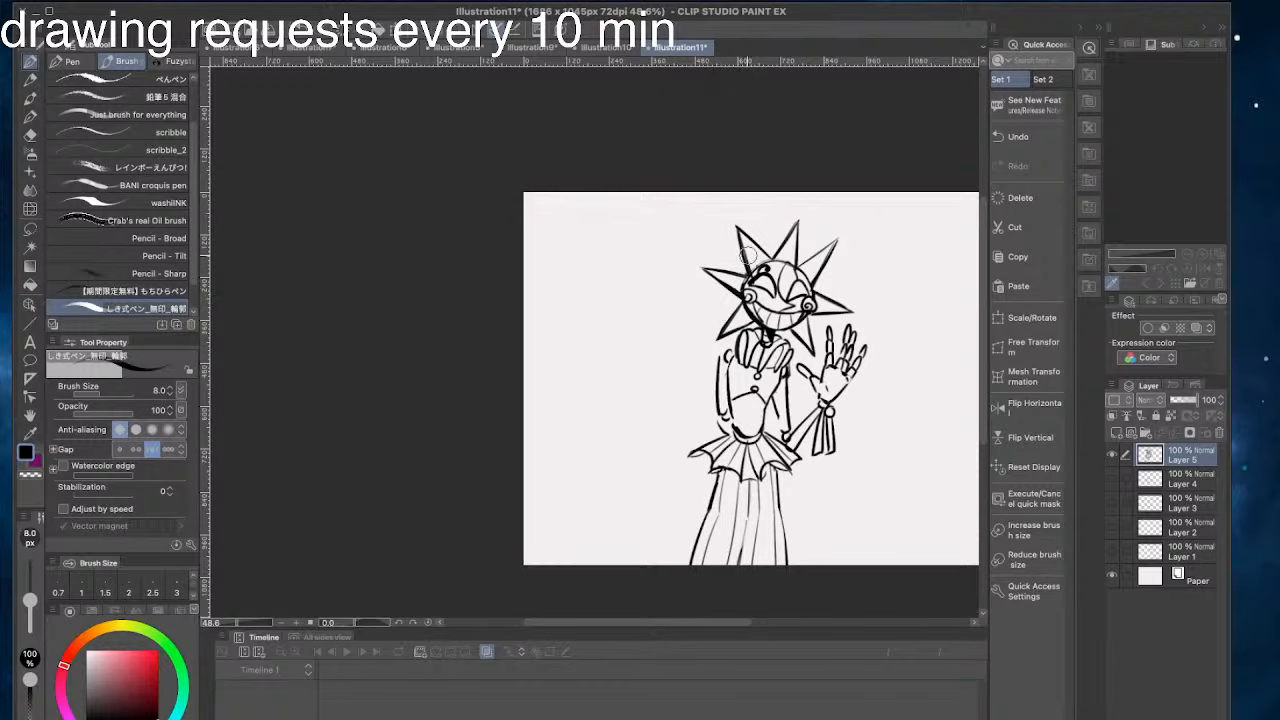
left_click_drag(677, 328, 650, 314)
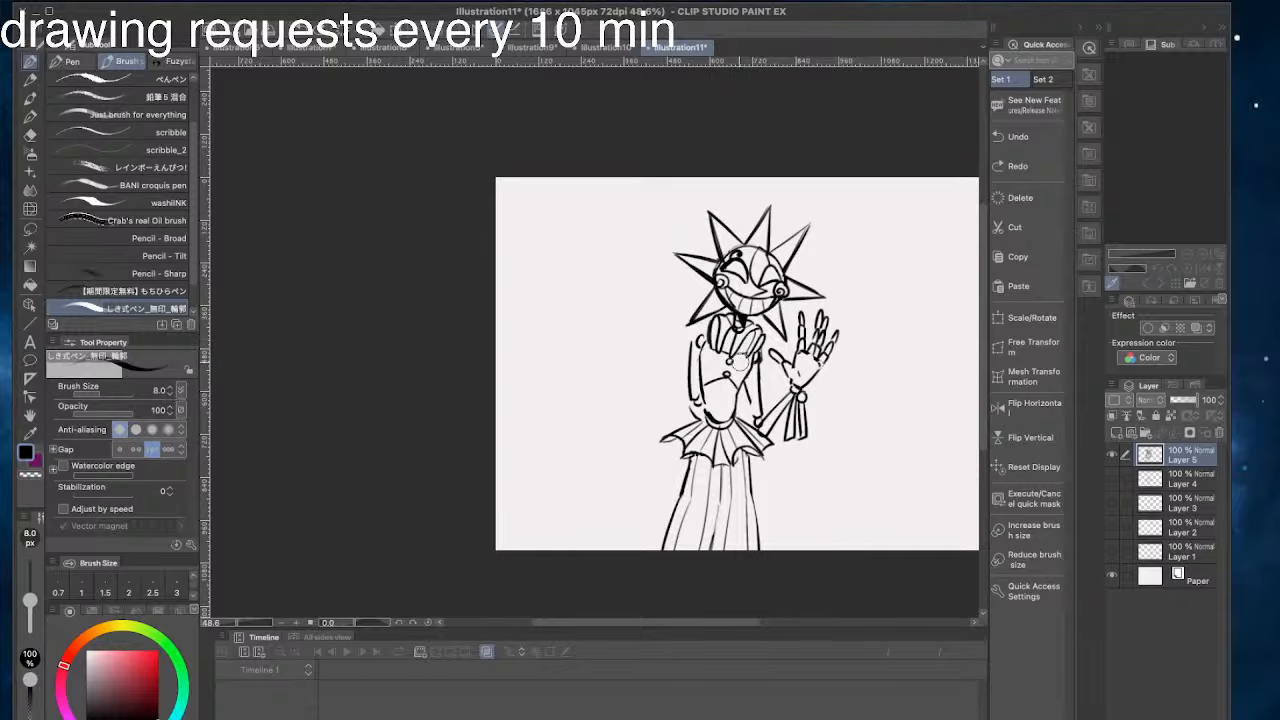
left_click_drag(687, 429, 684, 437)
key("super+z")
key("super+z")
key("super+z")
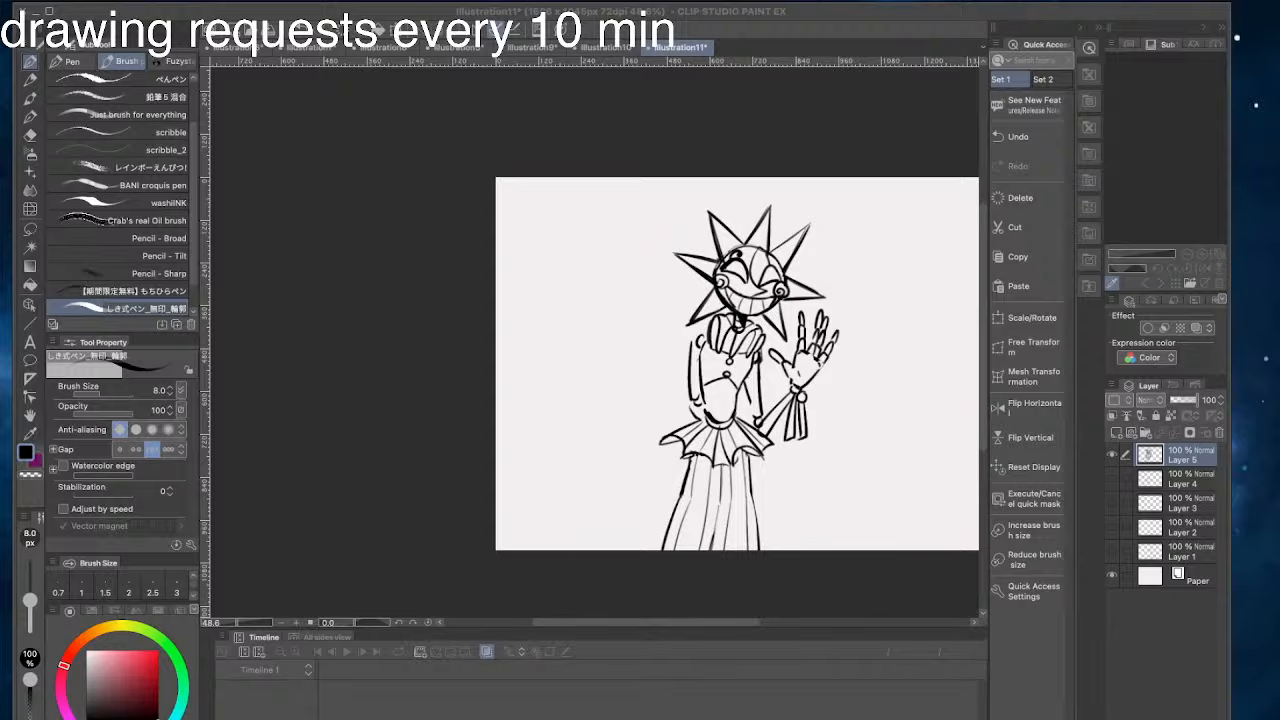
left_click(343, 229)
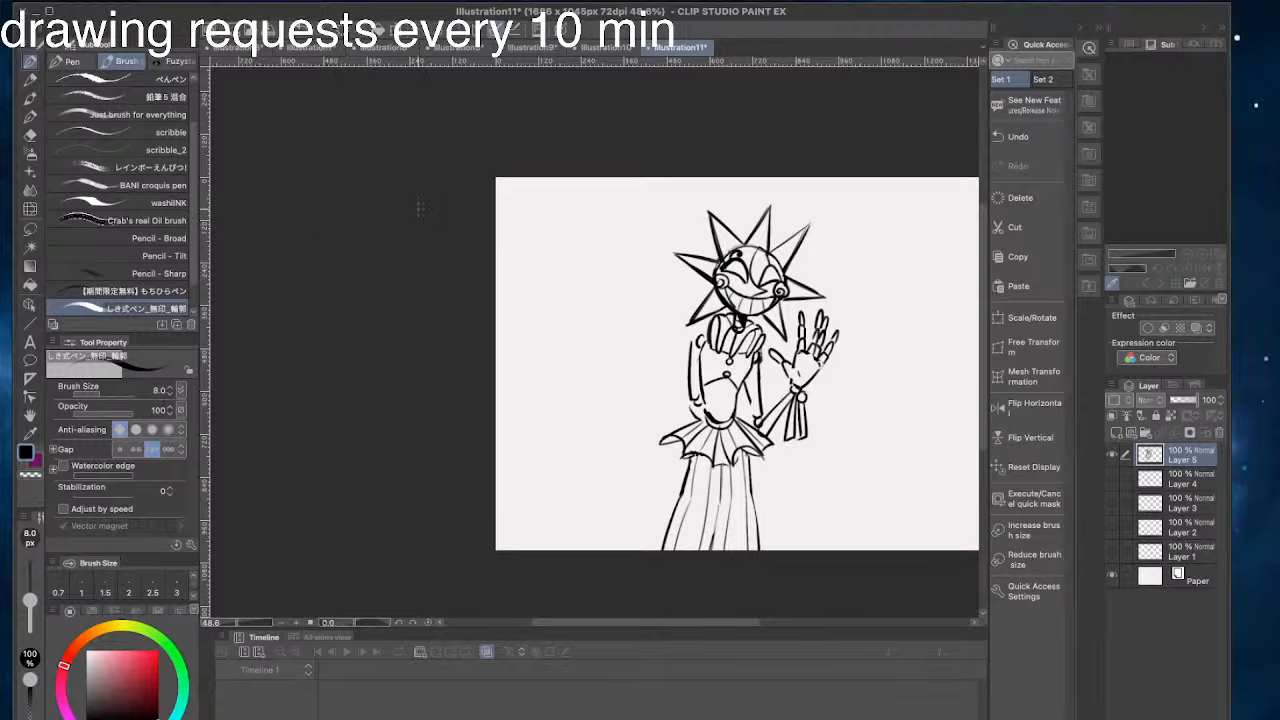
- Move the whole sun character to the left side of the canvas with Scale/Rotate and apply the transformation
left_click_drag(661, 223, 619, 216)
left_click(1032, 317)
mouse_move(666, 279)
left_mouse_down()
mouse_move(505, 289)
mouse_move(536, 276)
left_mouse_up()
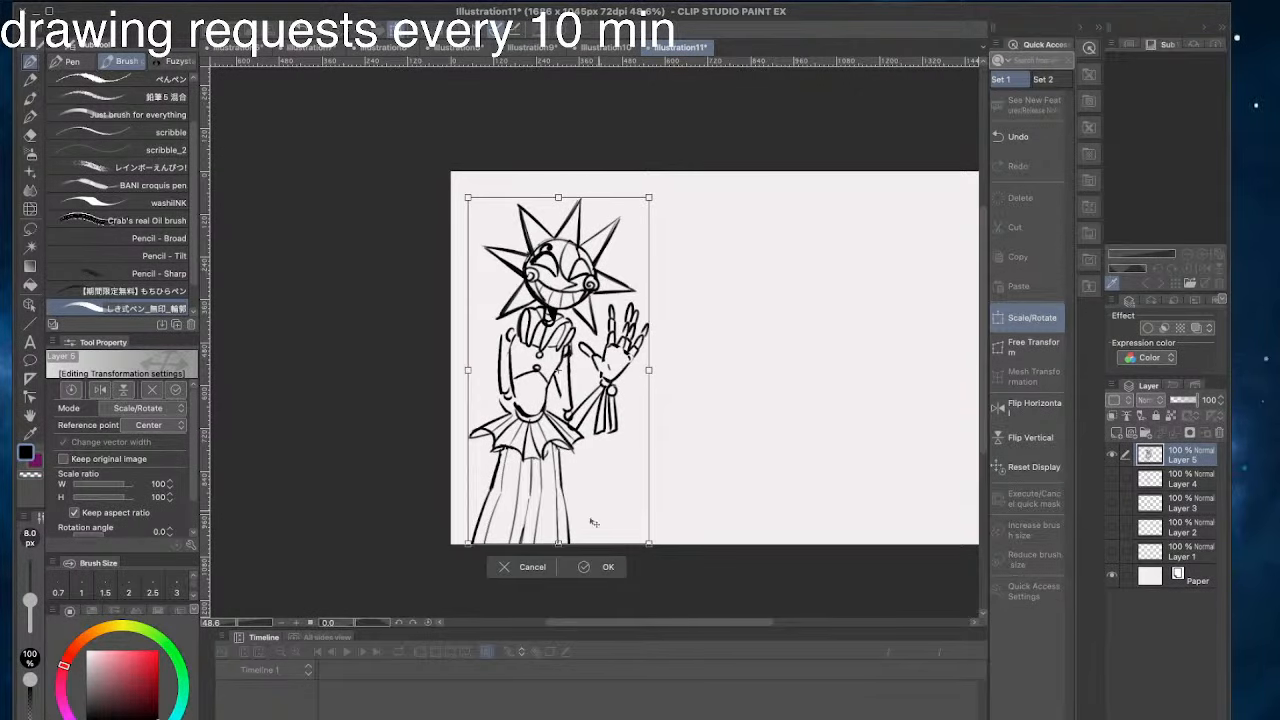
left_click(600, 580)
left_click(1271, 481)
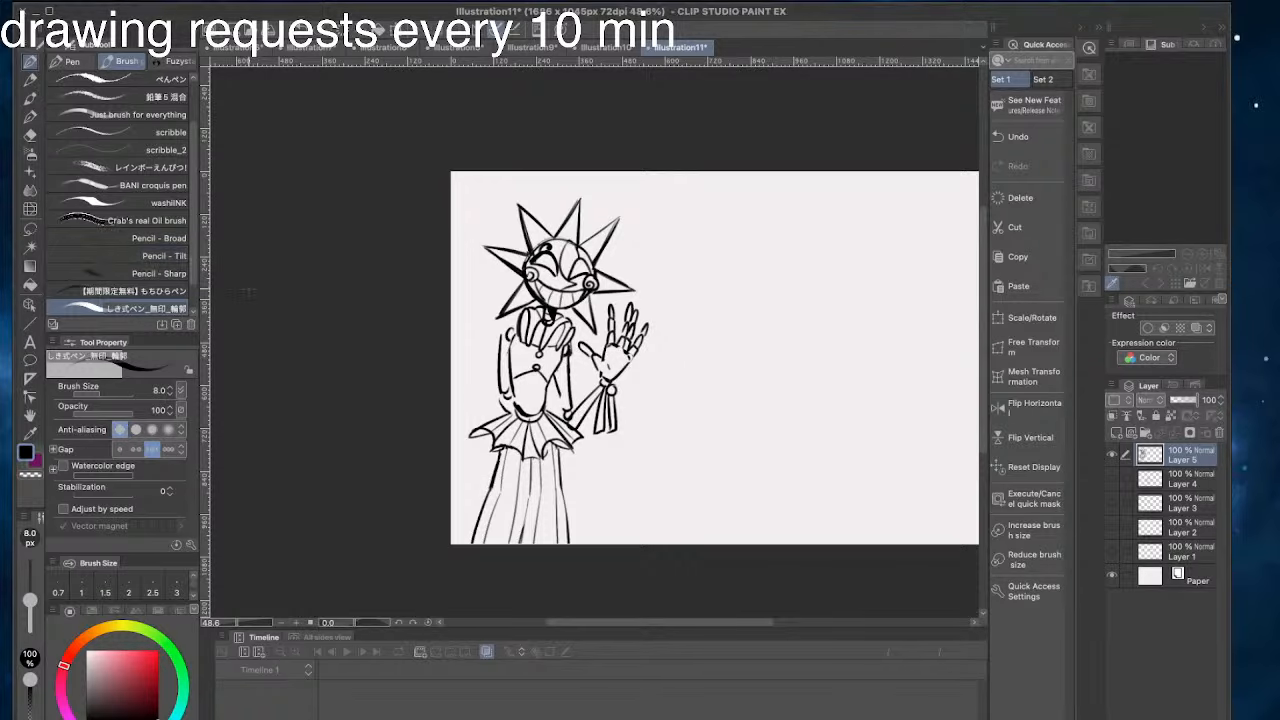
- Switch to the Illustration10 animation and move the playhead to frame 59, the blank cel 29
left_click(614, 49)
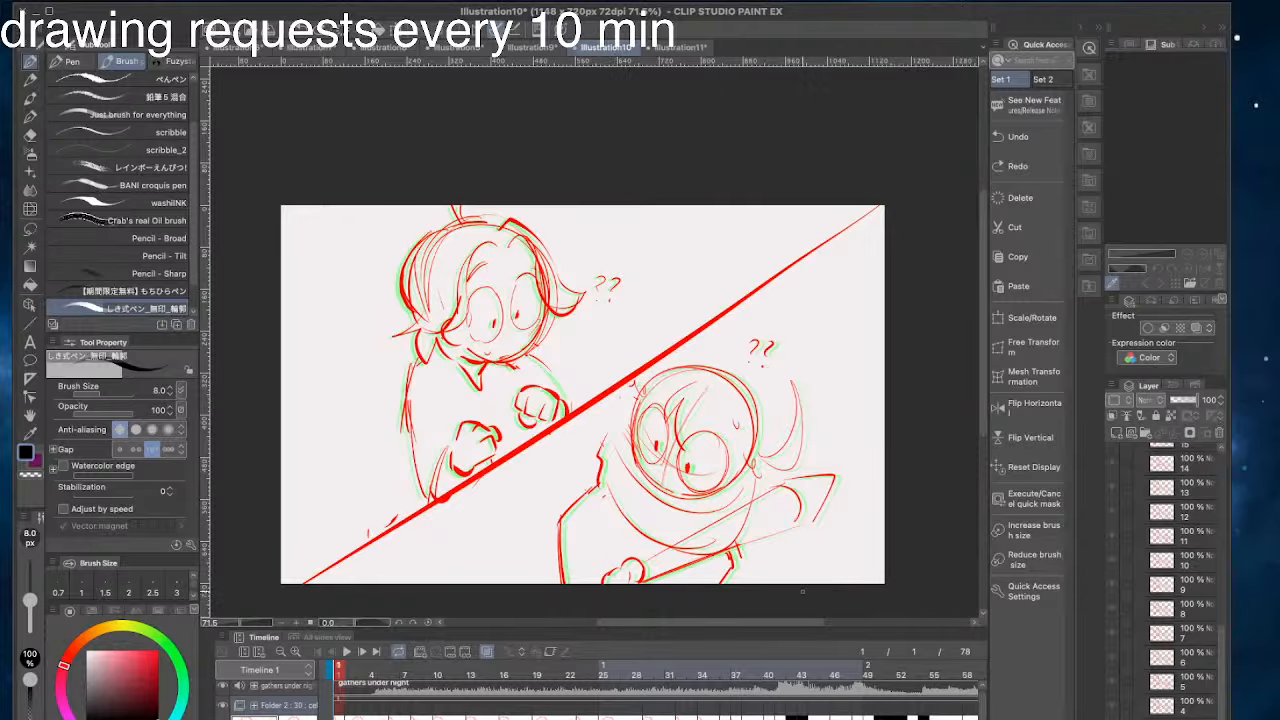
scroll(800, 705, "down", 2)
scroll(806, 715, "up", 2)
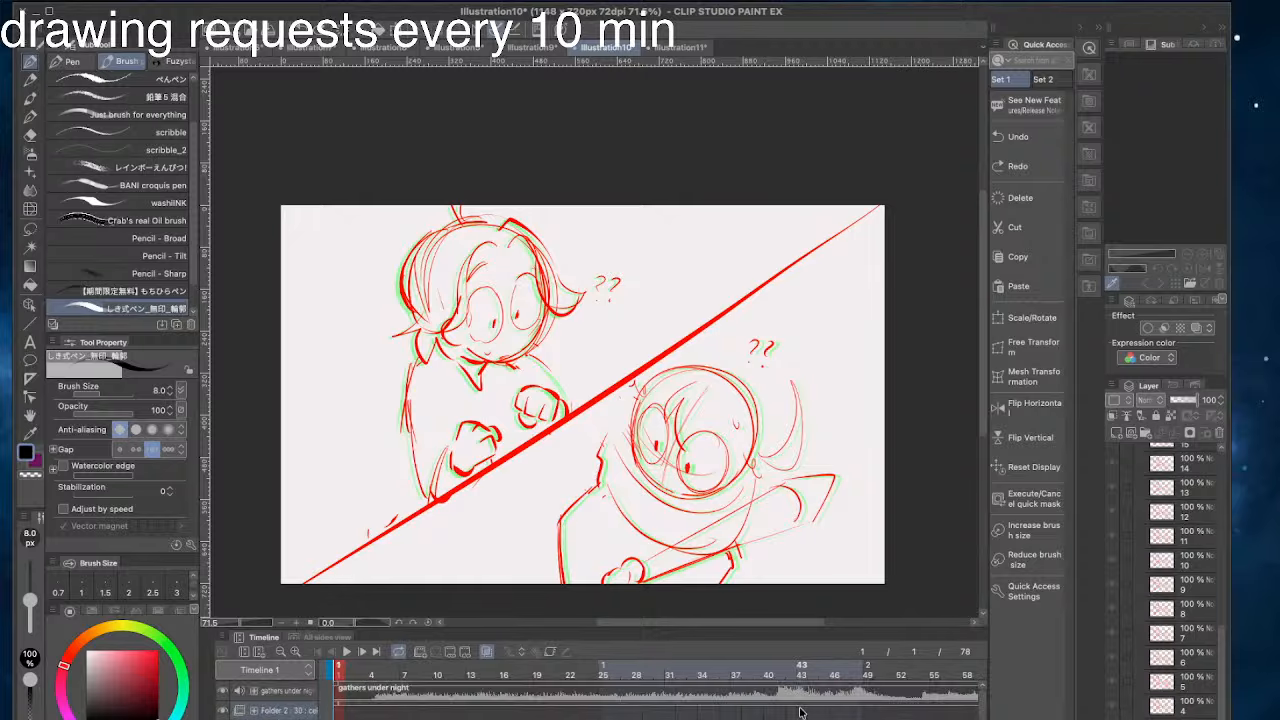
left_click_drag(339, 672, 703, 671)
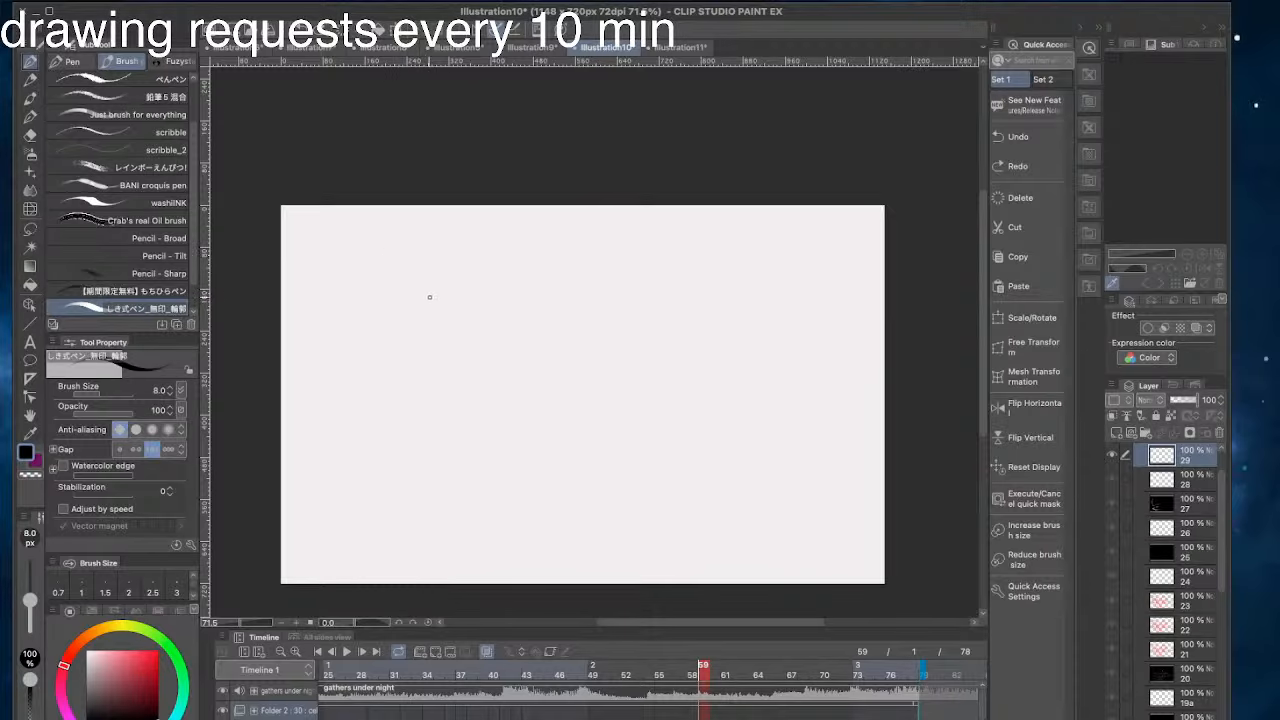
left_click_drag(506, 479, 568, 460)
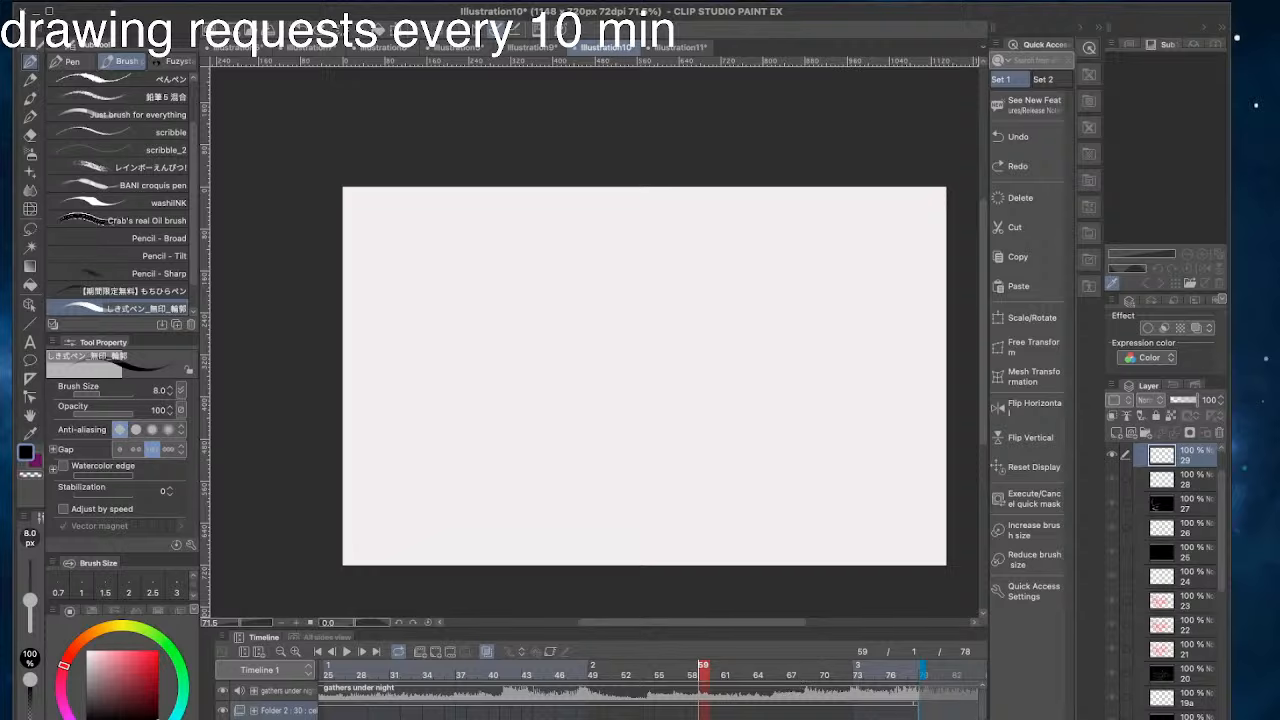
left_click(1040, 79)
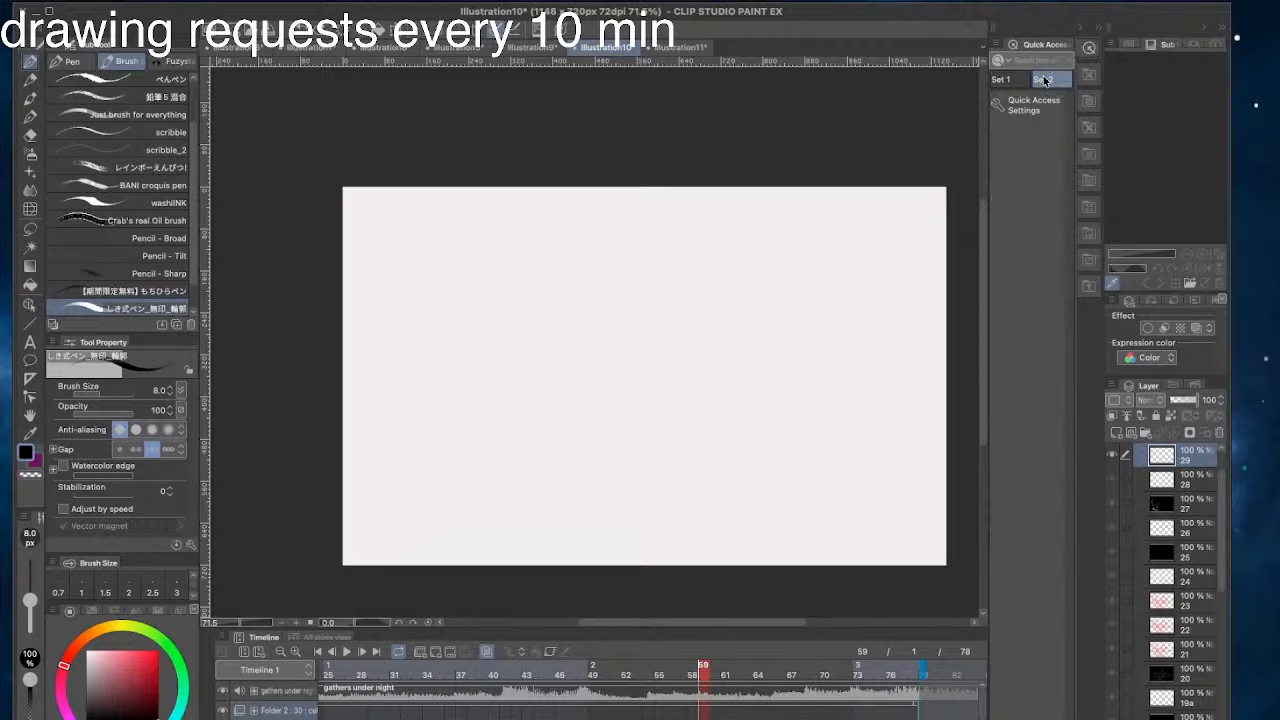
left_click(1002, 79)
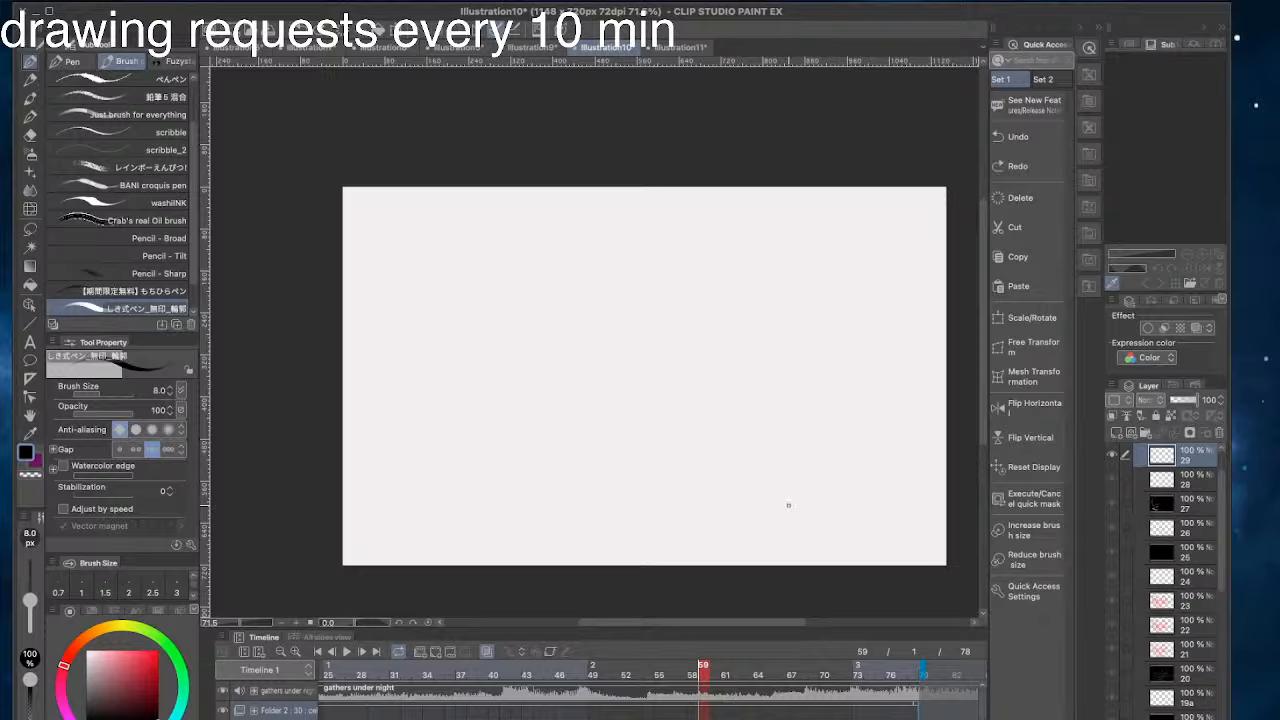
scroll(722, 699, "down", 2)
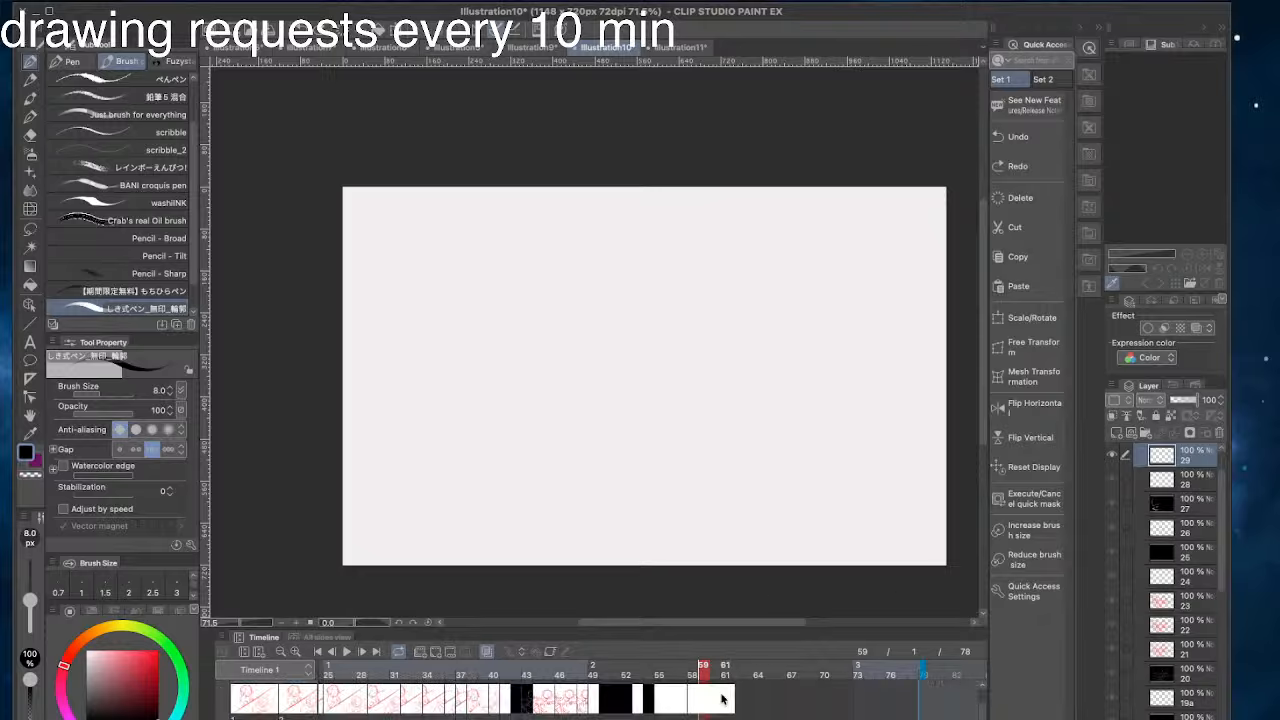
scroll(722, 698, "up", 1)
left_click(1265, 635)
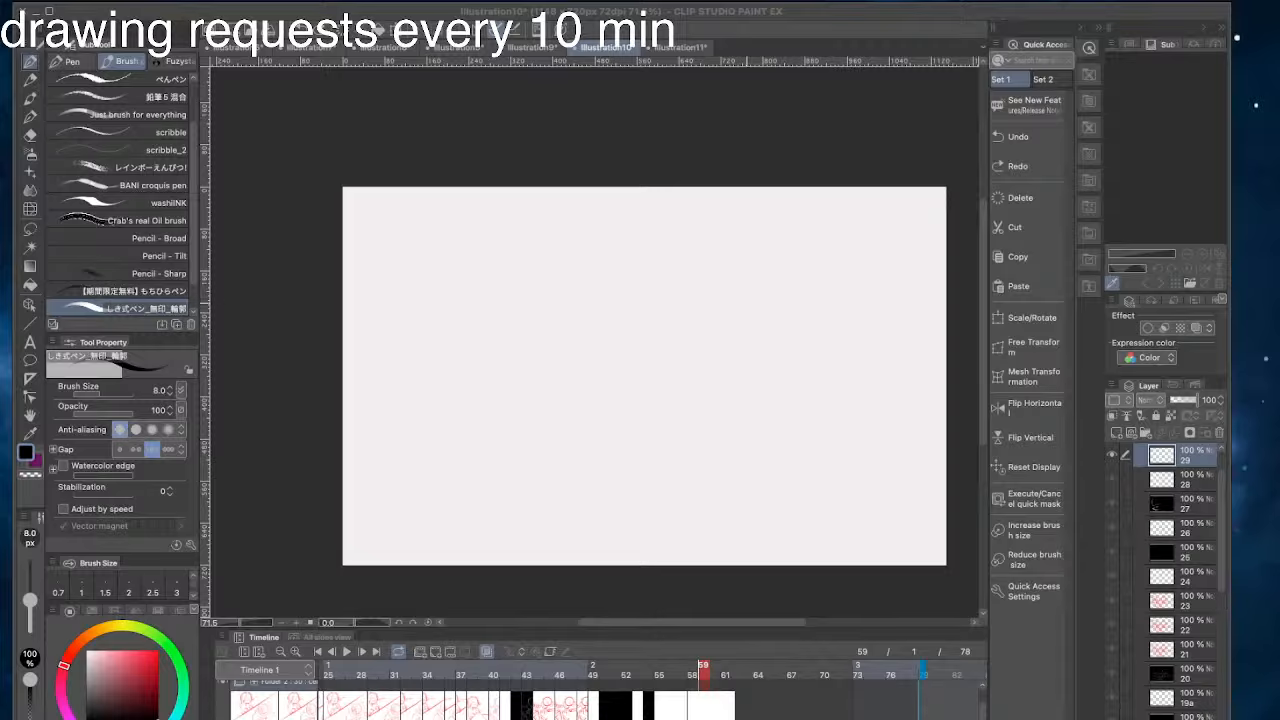
left_click(746, 302)
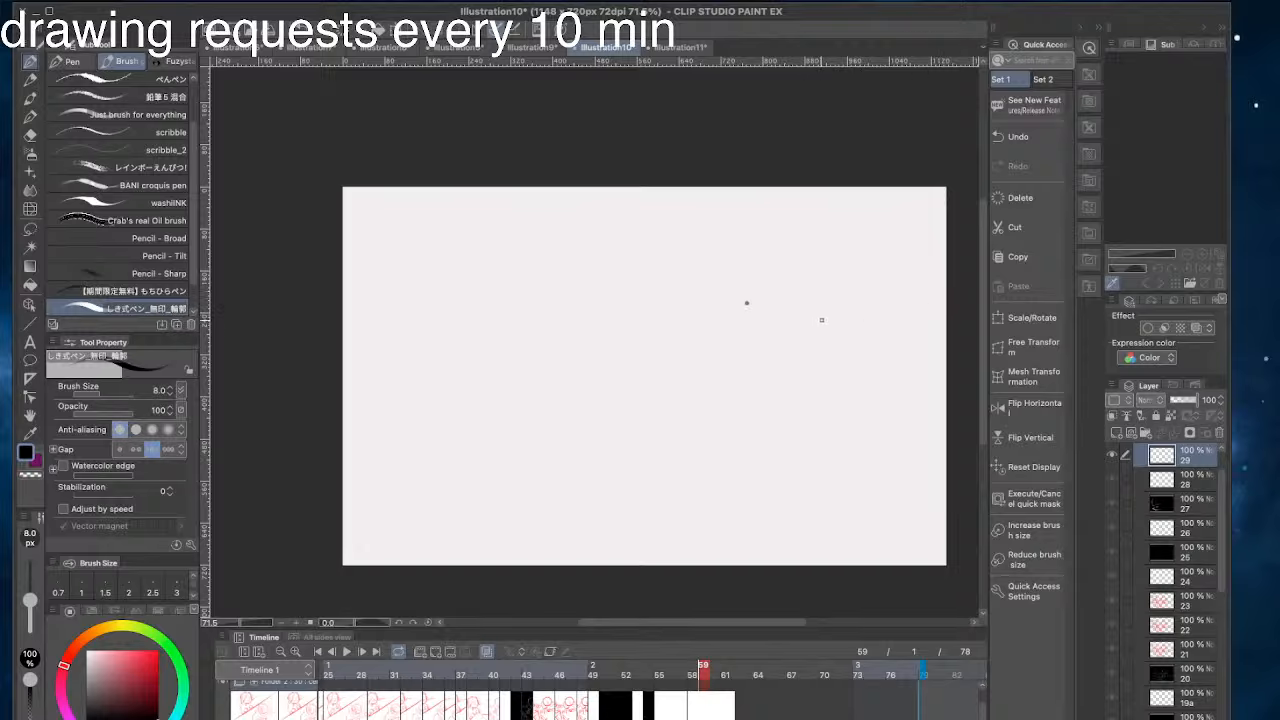
key("ctrl+z")
left_click_drag(671, 370, 550, 372)
key("ctrl+z")
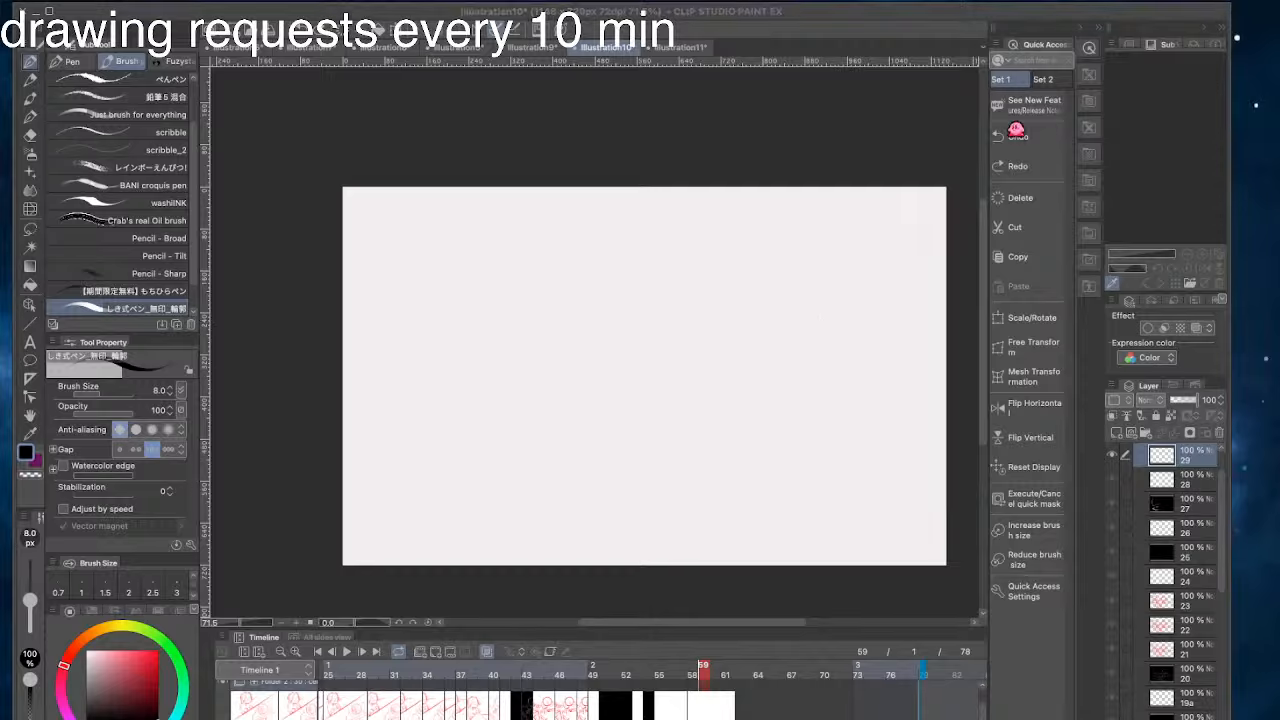
mouse_move(394, 349)
left_mouse_down()
mouse_move(550, 415)
mouse_move(552, 464)
left_mouse_up()
key("ctrl+z")
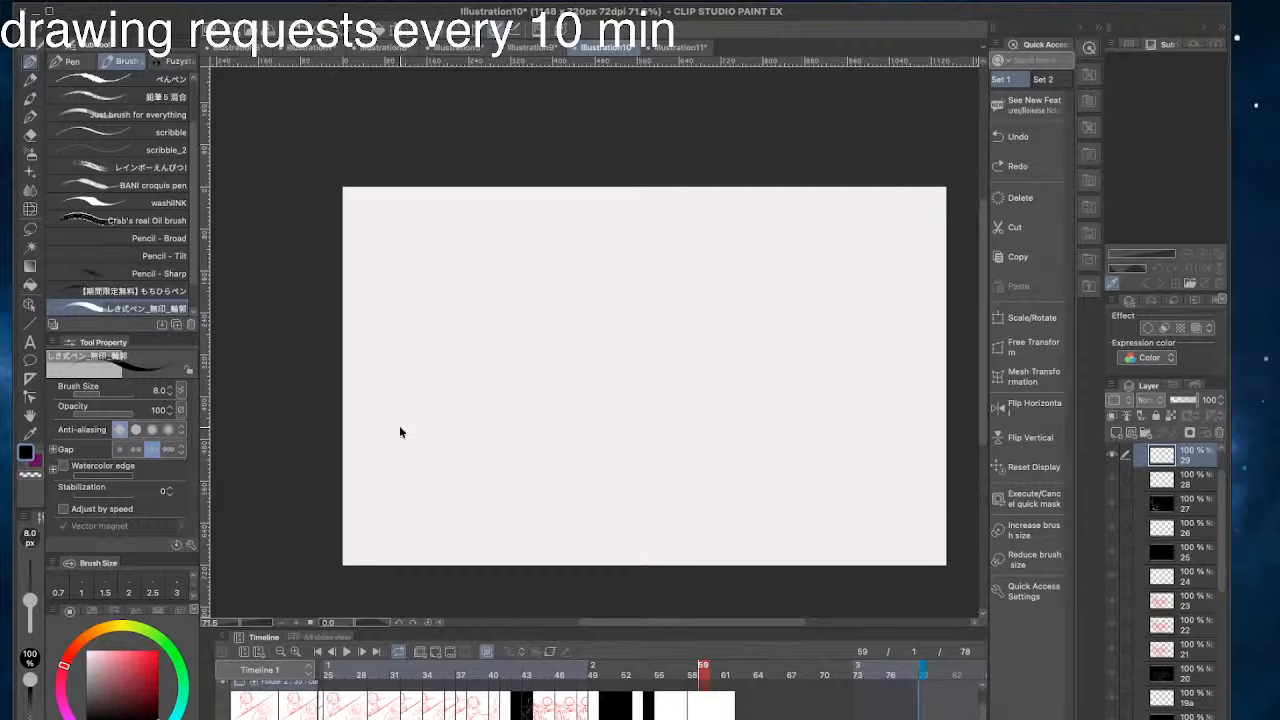
left_click_drag(420, 436, 546, 488)
key("ctrl+z")
mouse_move(608, 467)
left_mouse_down()
mouse_move(588, 474)
mouse_move(640, 478)
left_mouse_up()
key("ctrl+z")
left_click_drag(528, 463, 666, 521)
key("ctrl+z")
mouse_move(672, 384)
left_mouse_down()
mouse_move(636, 450)
mouse_move(470, 445)
mouse_move(424, 482)
mouse_move(454, 506)
left_mouse_up()
key("ctrl+z")
key("ctrl+z")
mouse_move(782, 447)
left_mouse_down()
mouse_move(564, 373)
mouse_move(750, 408)
mouse_move(778, 441)
mouse_move(575, 326)
left_mouse_up()
key("ctrl+z")
key("ctrl+z")
mouse_move(548, 313)
left_mouse_down()
mouse_move(643, 380)
mouse_move(478, 348)
left_mouse_up()
key("ctrl+z")
key("ctrl+z")
left_click_drag(804, 400, 622, 286)
key("ctrl+z")
key("ctrl+z")
mouse_move(830, 428)
left_mouse_down()
mouse_move(616, 288)
mouse_move(600, 257)
left_mouse_up()
key("ctrl+z")
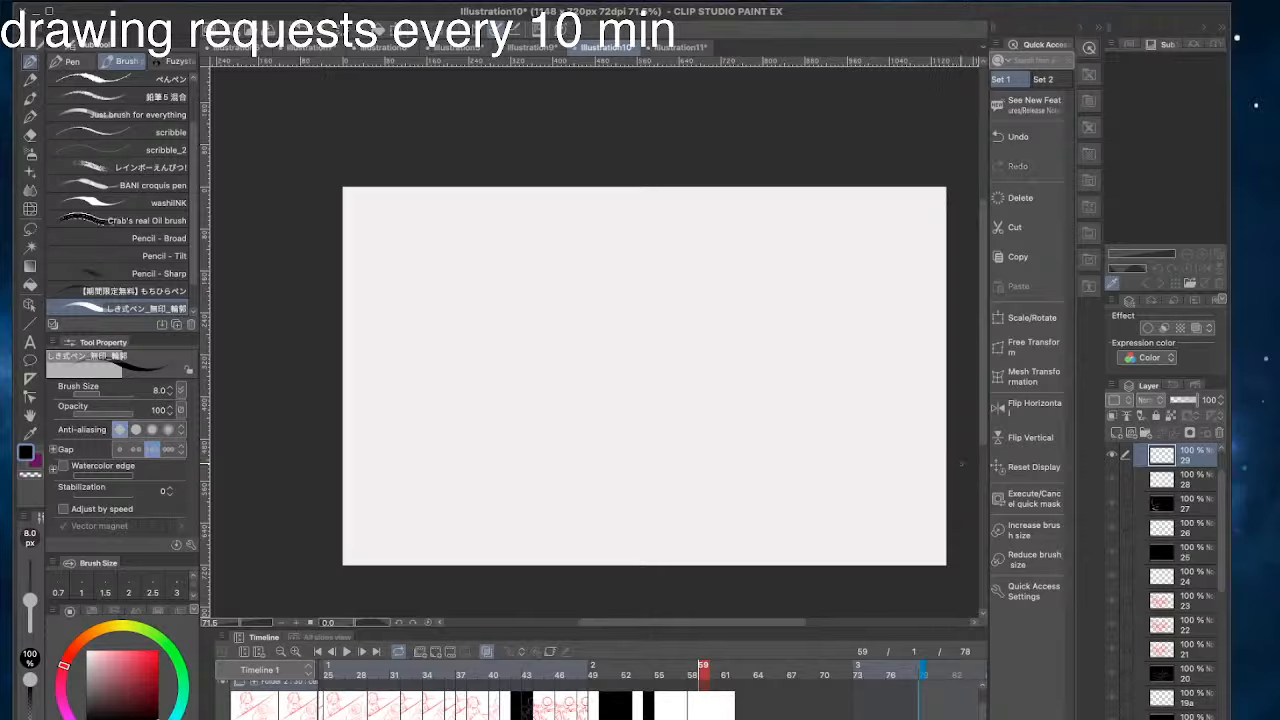
- Try a horizontal line across the lower part of the blank frame, reducing the brush size to 5
mouse_move(958, 464)
left_mouse_down()
mouse_move(780, 423)
mouse_move(286, 429)
mouse_move(287, 453)
left_mouse_up()
key("ctrl+z")
key("bracketleft")
key("bracketleft")
key("bracketleft")
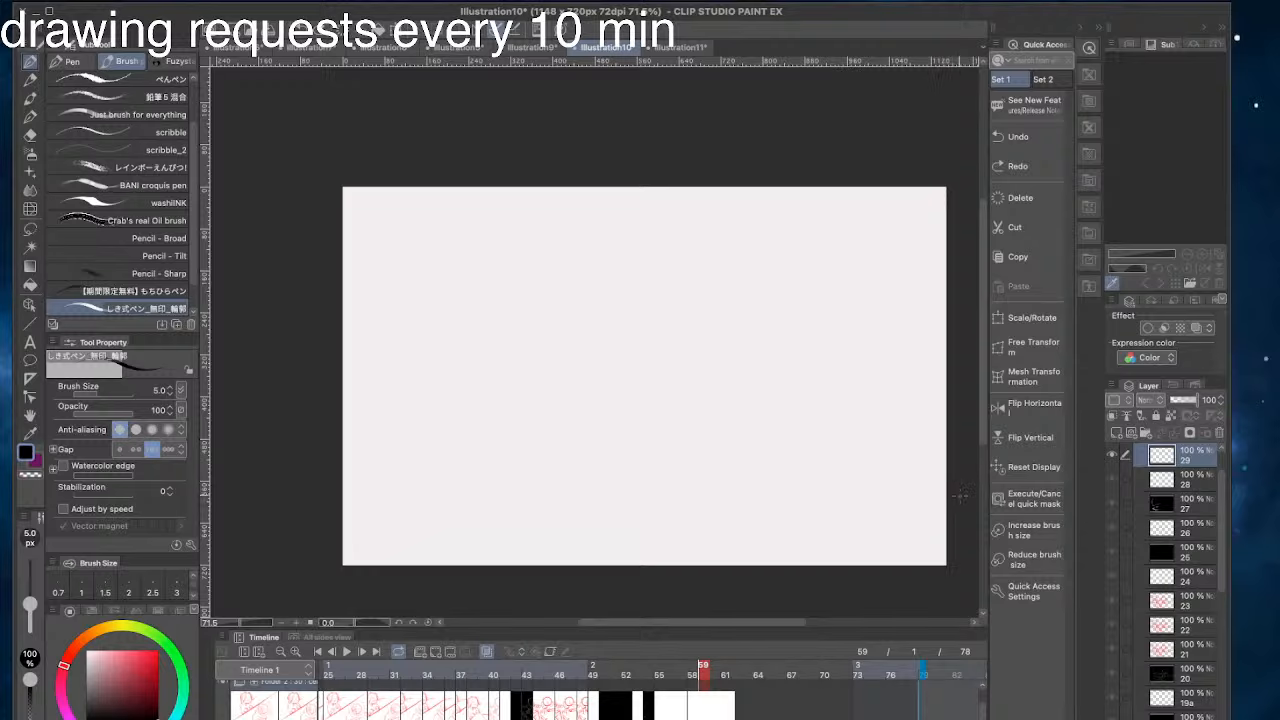
mouse_move(956, 498)
left_mouse_down()
mouse_move(807, 469)
mouse_move(370, 451)
mouse_move(398, 448)
mouse_move(313, 496)
left_mouse_up()
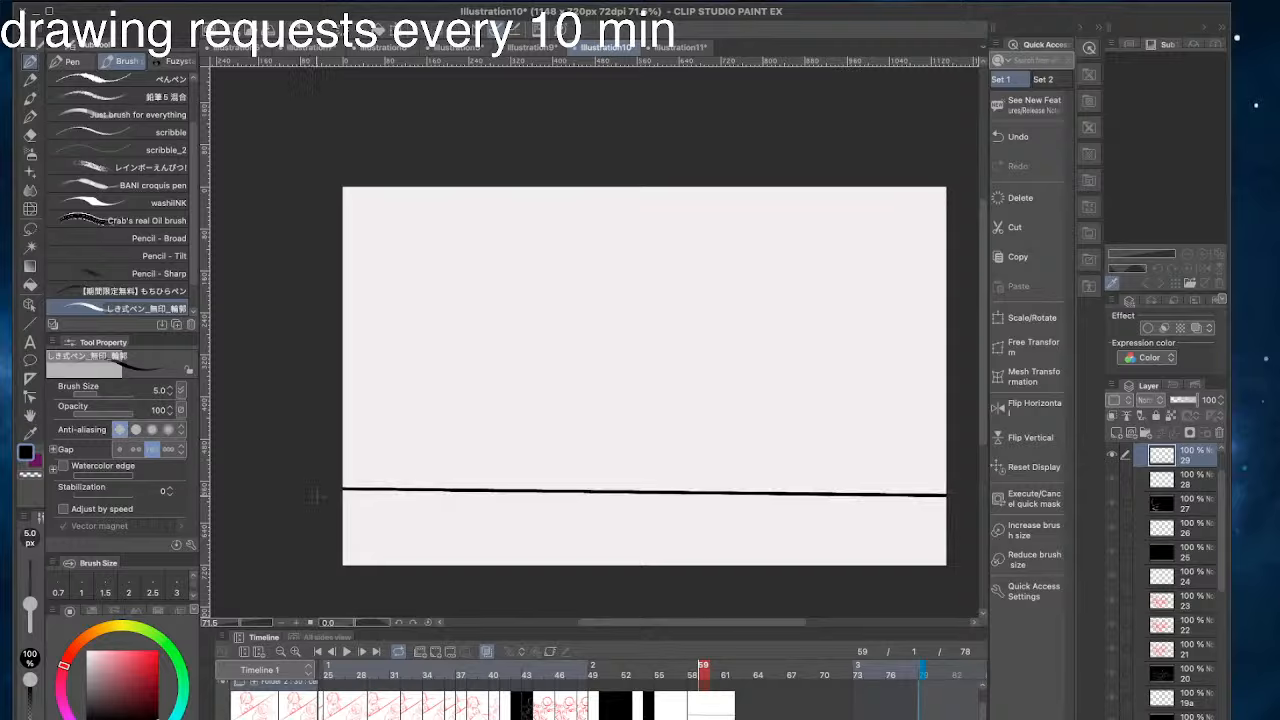
key("ctrl+z")
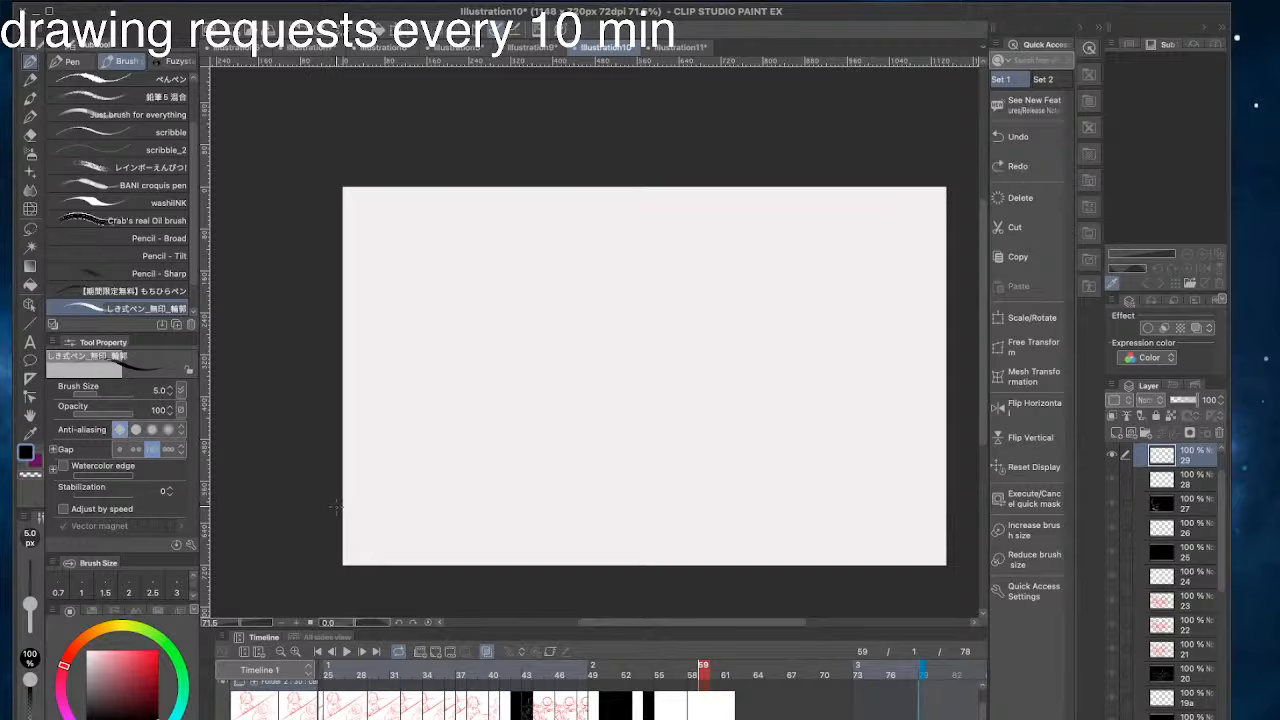
- Try drawing the horizontal line from the canvas's left edge to its right edge with the brush
left_click(333, 514, "shift")
key("ctrl+z")
left_click_drag(330, 499, 968, 506)
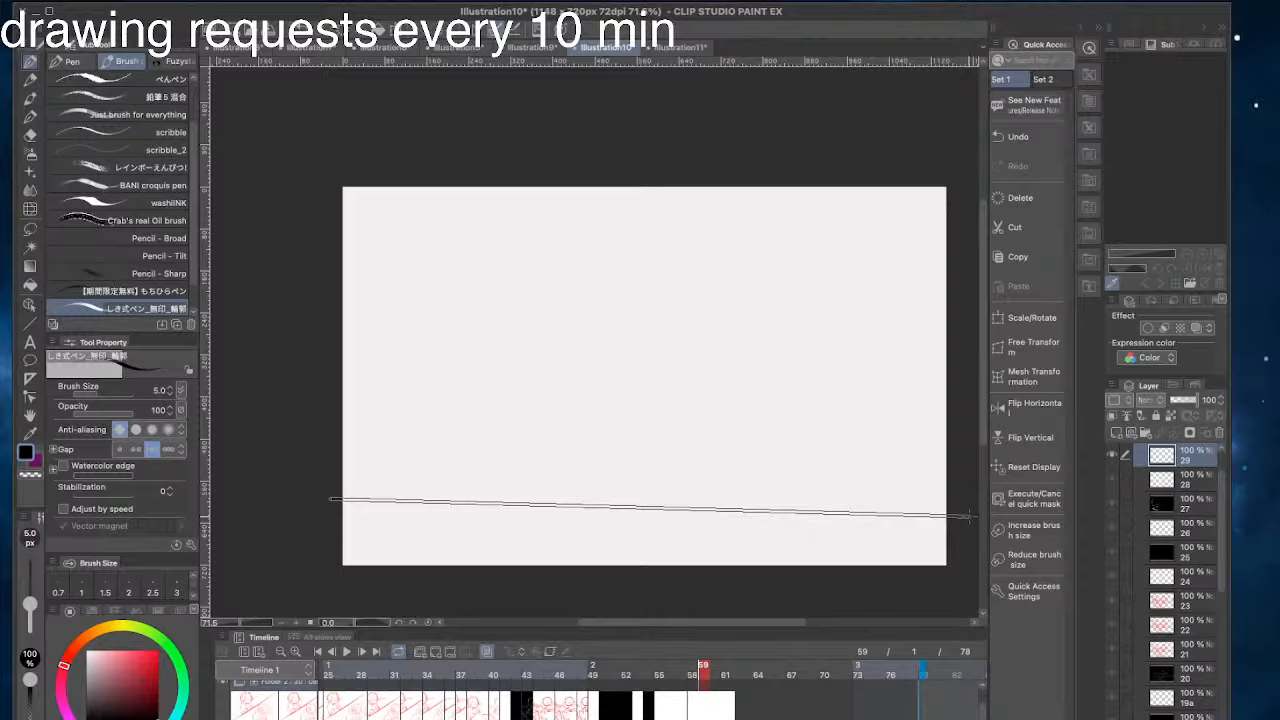
left_click_drag(968, 516, 968, 516)
key("super+z")
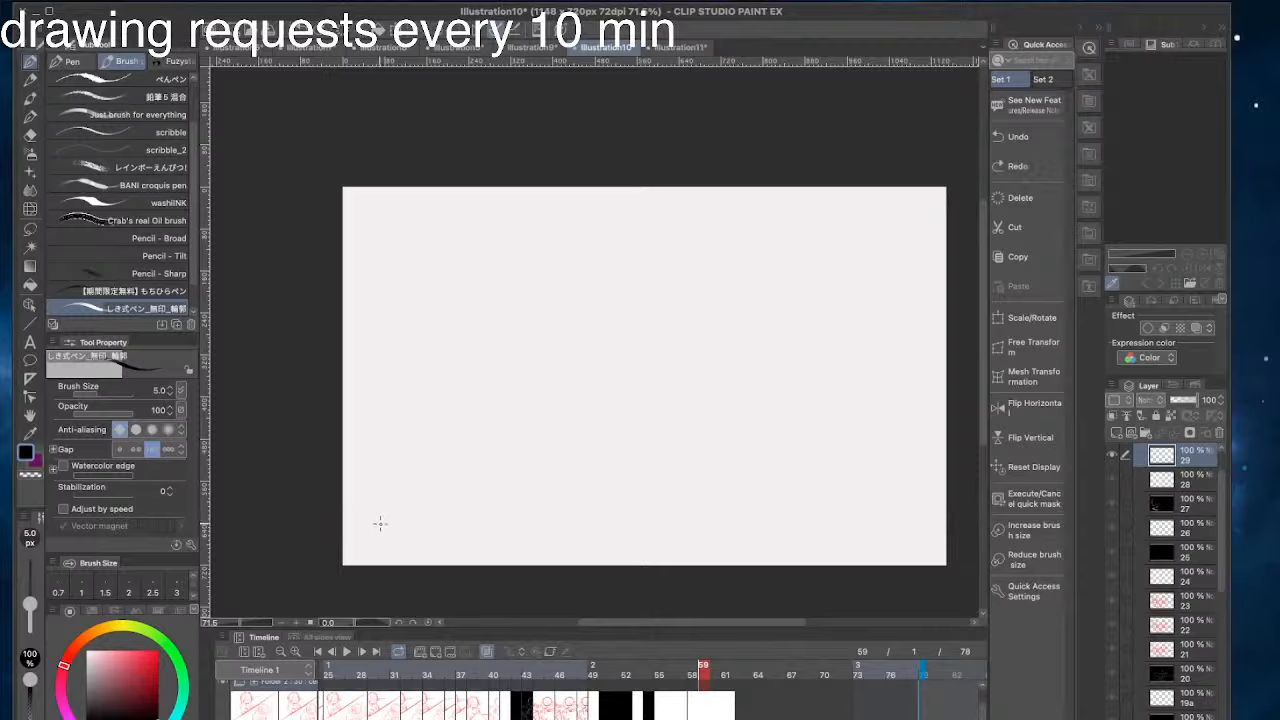
mouse_move(380, 523)
left_mouse_down()
mouse_move(468, 480)
mouse_move(662, 551)
left_mouse_up()
key("super+z")
- Draw a nearly horizontal line across the full width near the frame's lower edge with the Straight line tool at brush size 3
key("u")
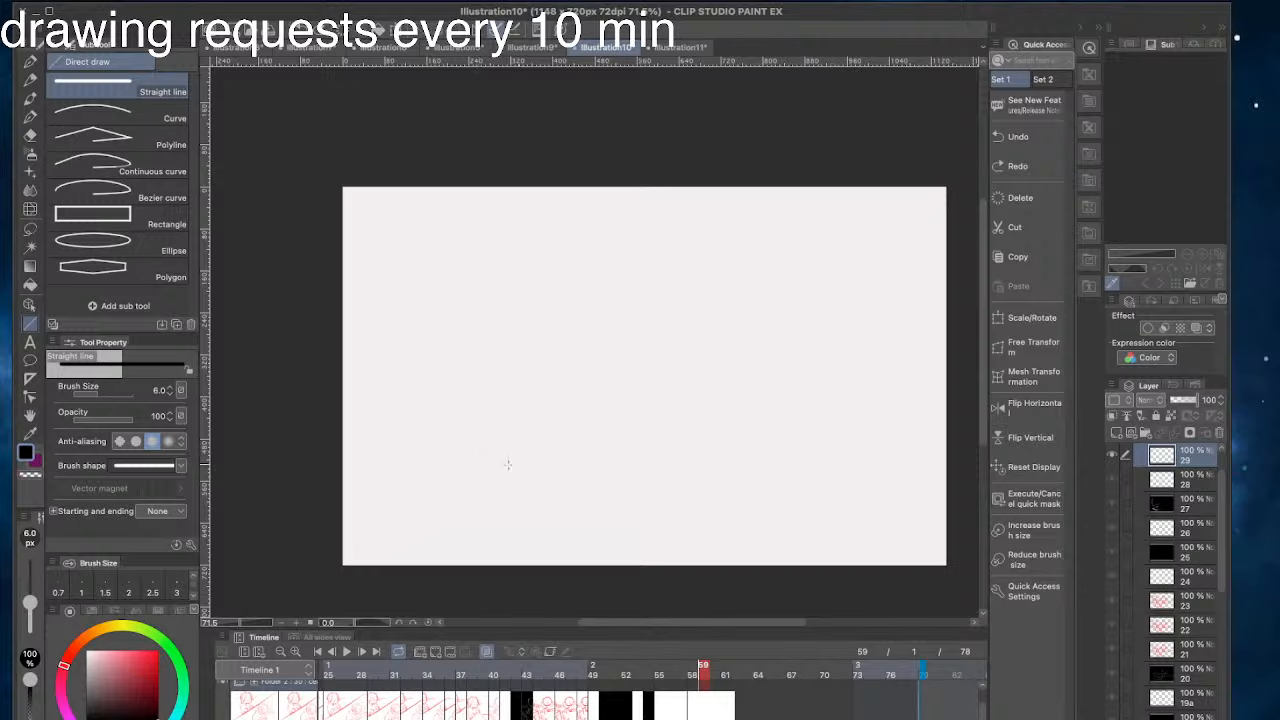
left_click(176, 592)
left_click_drag(323, 519, 969, 533)
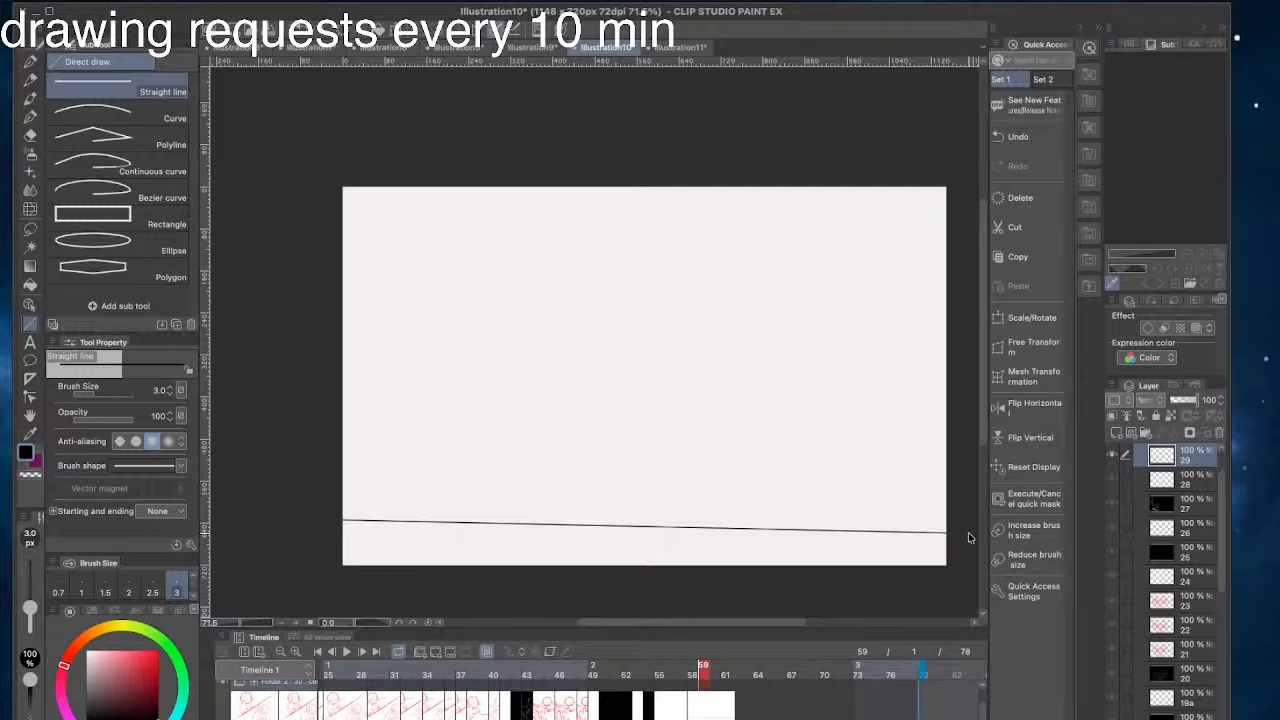
key("ctrl+z")
left_click_drag(946, 520, 336, 523)
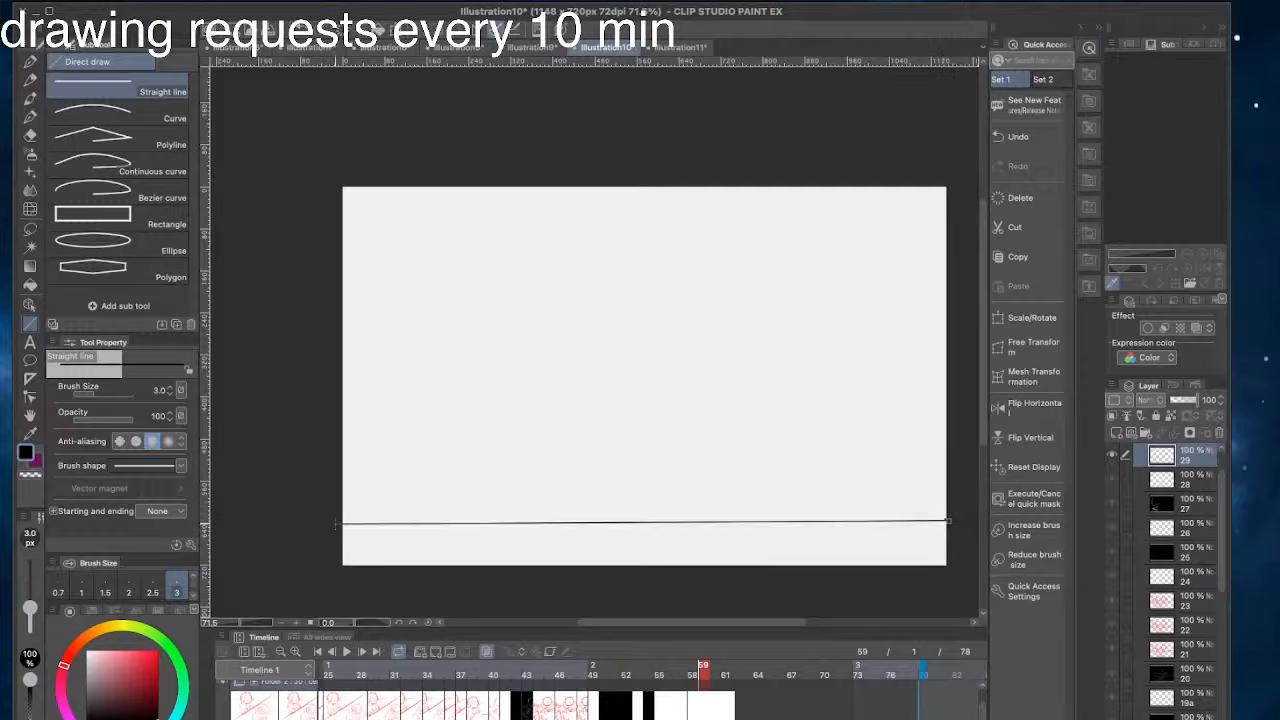
key("ctrl+z")
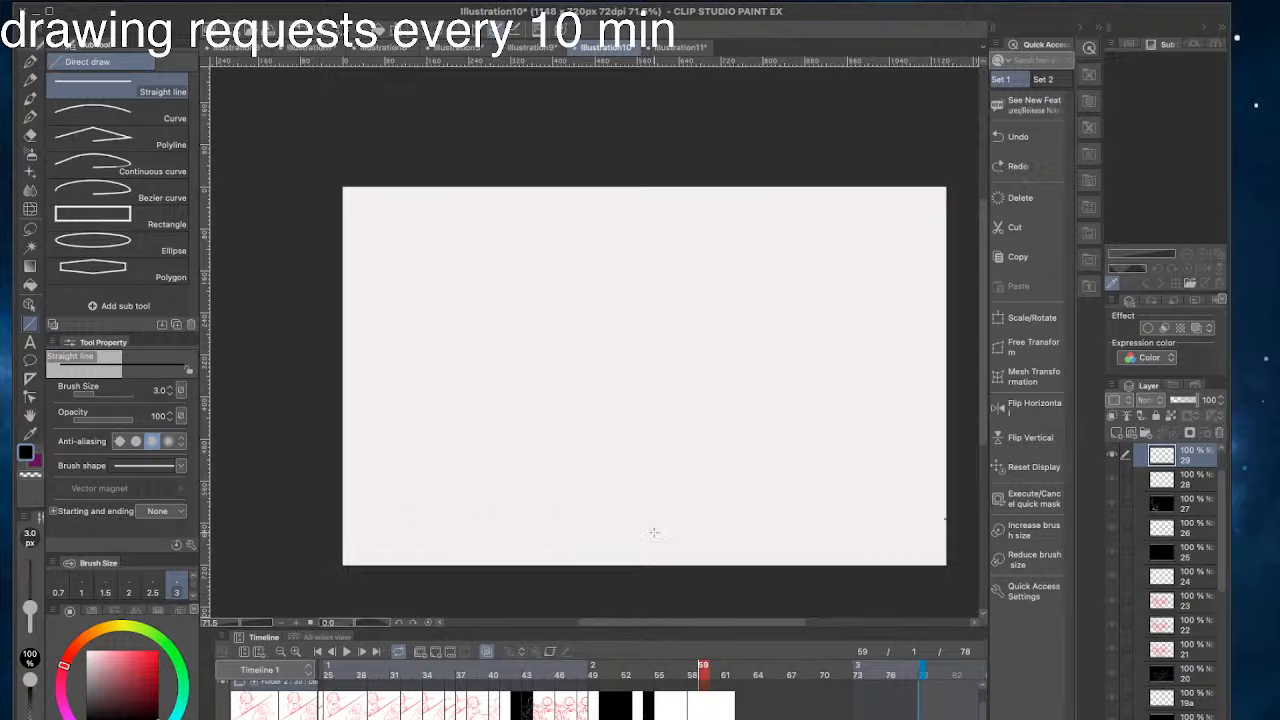
left_click_drag(953, 520, 308, 517)
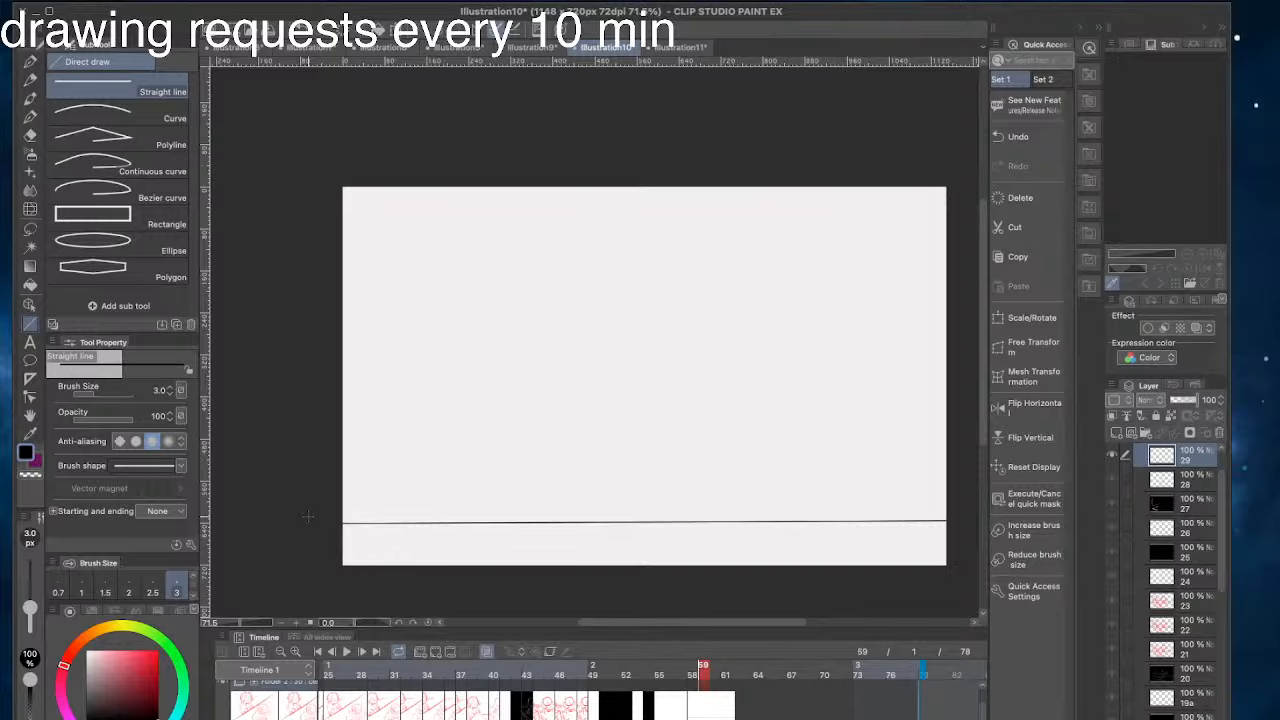
key("ctrl+Up")
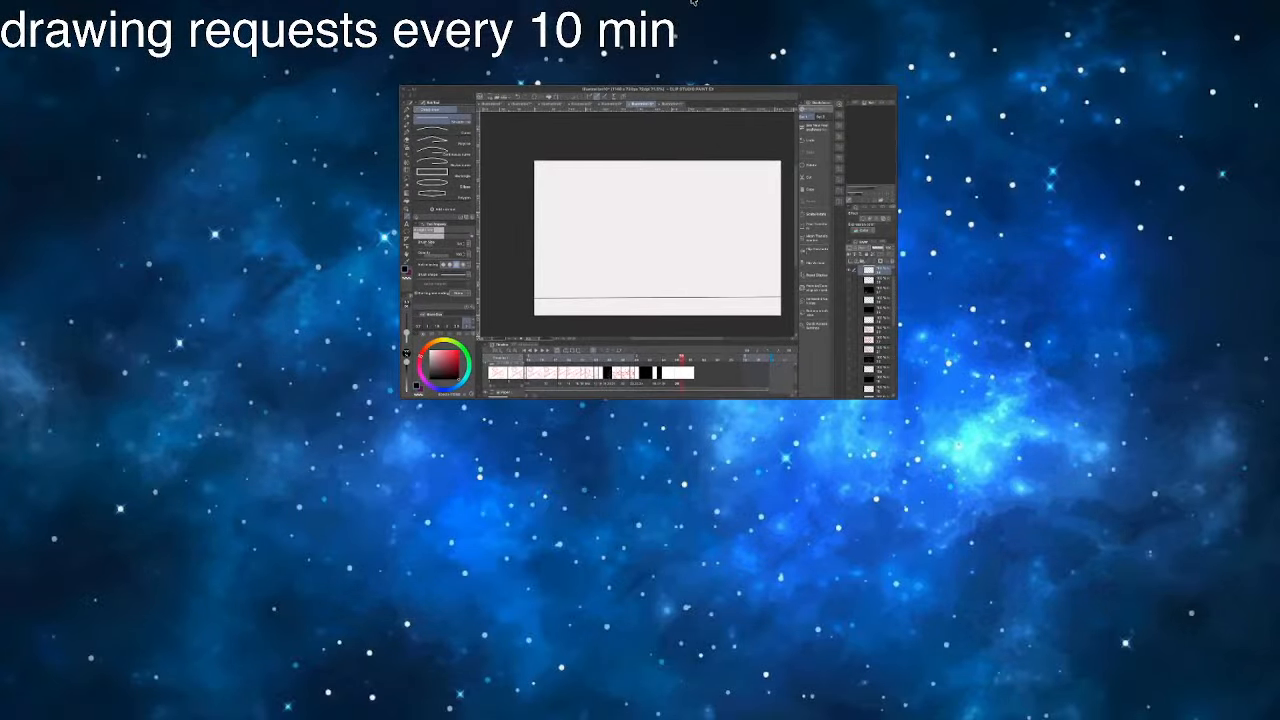
left_click(590, 305)
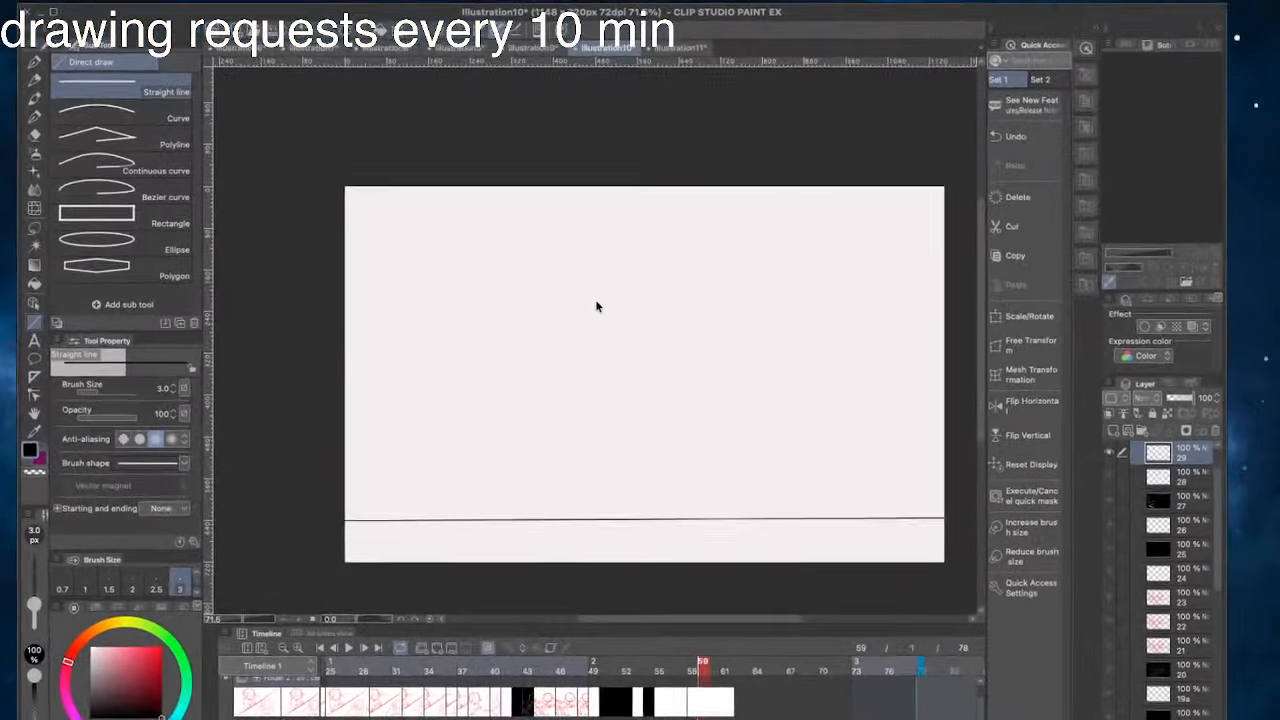
- Try sketching long diagonal construction strokes above the ground line on cel 29 with the brush at size 5
left_click(28, 62)
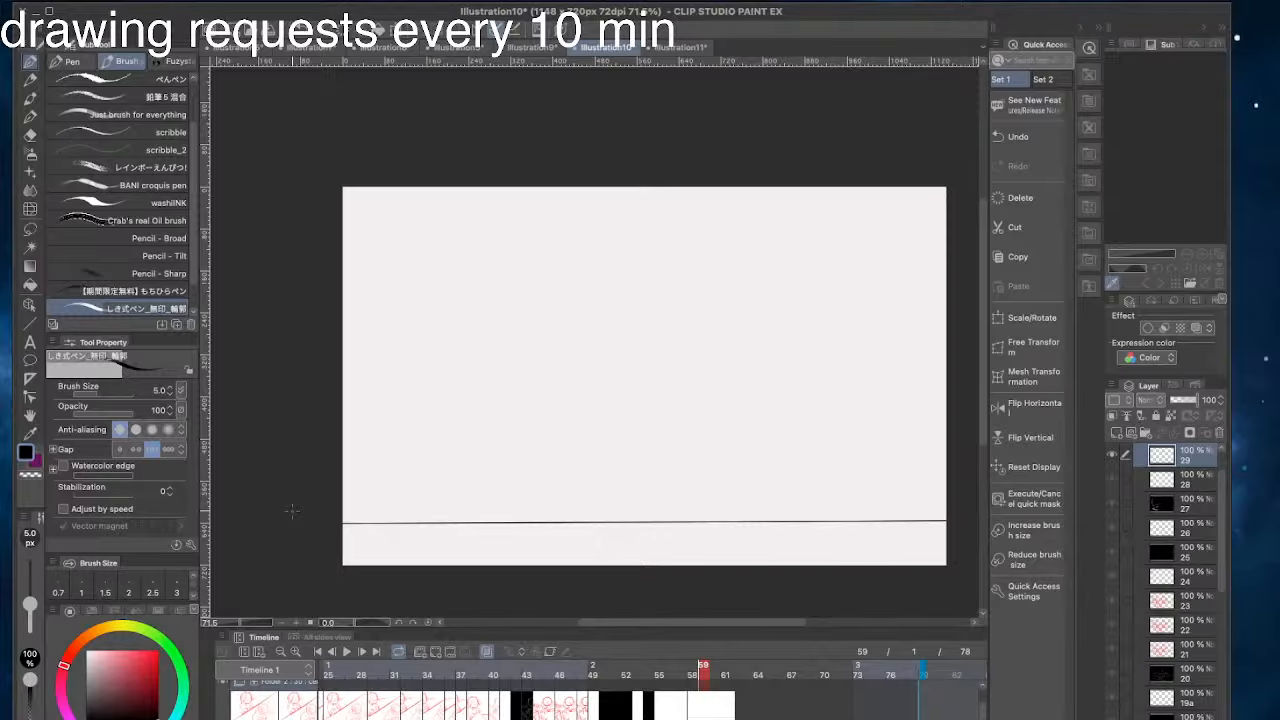
left_click_drag(688, 386, 584, 378)
key("ctrl+z")
left_click_drag(684, 426, 576, 364)
key("ctrl+z")
scroll(569, 449, "down", 1)
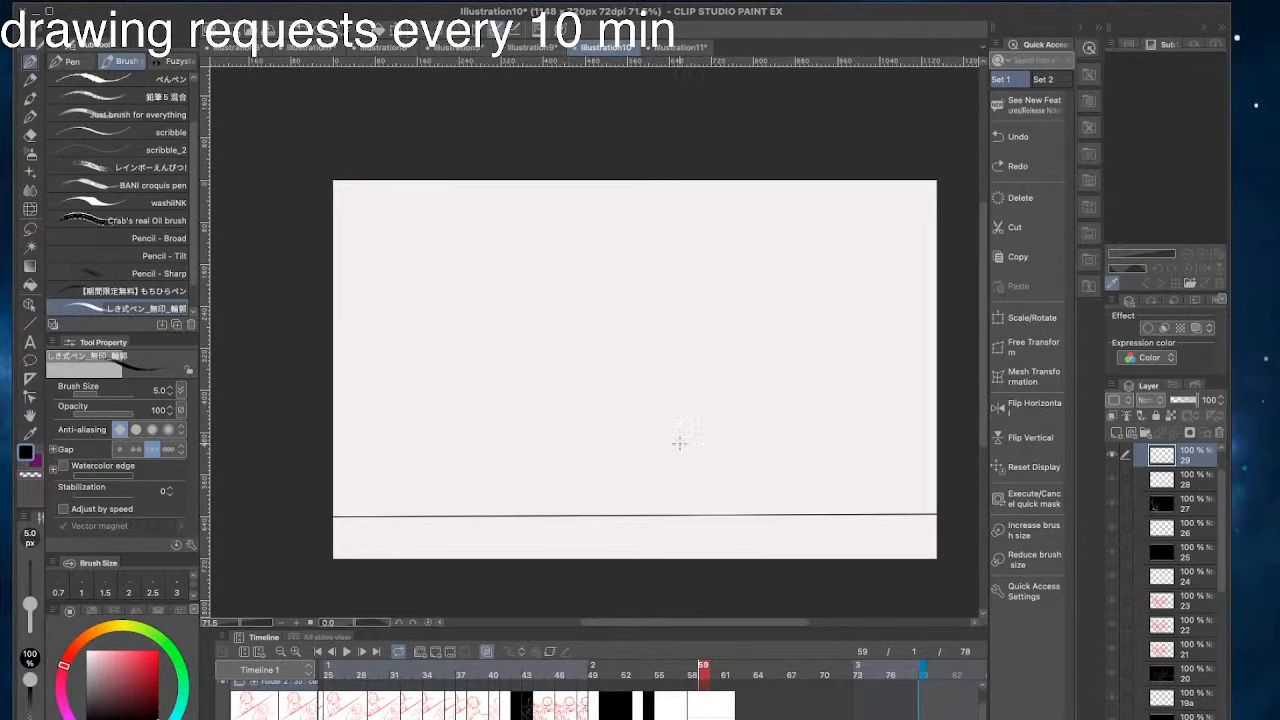
mouse_move(662, 424)
left_mouse_down()
mouse_move(830, 512)
mouse_move(586, 400)
left_mouse_up()
key("ctrl+z")
key("ctrl+z")
mouse_move(845, 507)
left_mouse_down()
mouse_move(674, 458)
mouse_move(528, 374)
left_mouse_up()
- Try a long diagonal rising from the ground line, with short strokes added at the frame's left side
key("ctrl+z")
key("ctrl+z")
- Try several alternative diagonals running from the lower right of the frame up toward its centre
key("ctrl+z")
key("ctrl+z")
key("ctrl+z")
mouse_move(840, 507)
left_mouse_down()
mouse_move(676, 426)
mouse_move(488, 388)
left_mouse_up()
key("ctrl+z")
mouse_move(668, 410)
left_mouse_down()
mouse_move(523, 360)
mouse_move(500, 398)
left_mouse_up()
left_click_drag(490, 368, 417, 370)
left_click_drag(370, 453, 366, 480)
key("ctrl+z")
key("ctrl+z")
key("ctrl+z")
key("ctrl+z")
key("ctrl+z")
left_click_drag(816, 378, 726, 306)
key("ctrl+z")
left_click_drag(657, 349, 457, 360)
key("ctrl+z")
left_click_drag(820, 509, 686, 430)
key("ctrl+z")
left_click_drag(686, 372, 542, 367)
key("ctrl+z")
mouse_move(680, 540)
left_mouse_down()
mouse_move(589, 448)
mouse_move(420, 457)
left_mouse_up()
key("ctrl+z")
left_click_drag(843, 513, 640, 446)
- Try a pair of converging diagonals meeting near the right part of the ground line with the brush
key("ctrl+z")
left_click_drag(828, 513, 574, 443)
key("ctrl+z")
key("ctrl+z")
left_click_drag(830, 507, 704, 456)
key("ctrl+z")
key("ctrl+space")
key("ctrl+z")
left_click(31, 67)
left_click_drag(822, 510, 663, 374)
key("ctrl+z")
mouse_move(811, 509)
left_mouse_down()
mouse_move(623, 379)
mouse_move(736, 432)
left_mouse_up()
key("ctrl+z")
left_click_drag(610, 352, 768, 477)
key("ctrl+z")
key("ctrl+z")
left_click_drag(849, 523, 660, 369)
key("ctrl+z")
mouse_move(843, 521)
left_mouse_down()
mouse_move(516, 391)
mouse_move(632, 447)
left_mouse_up()
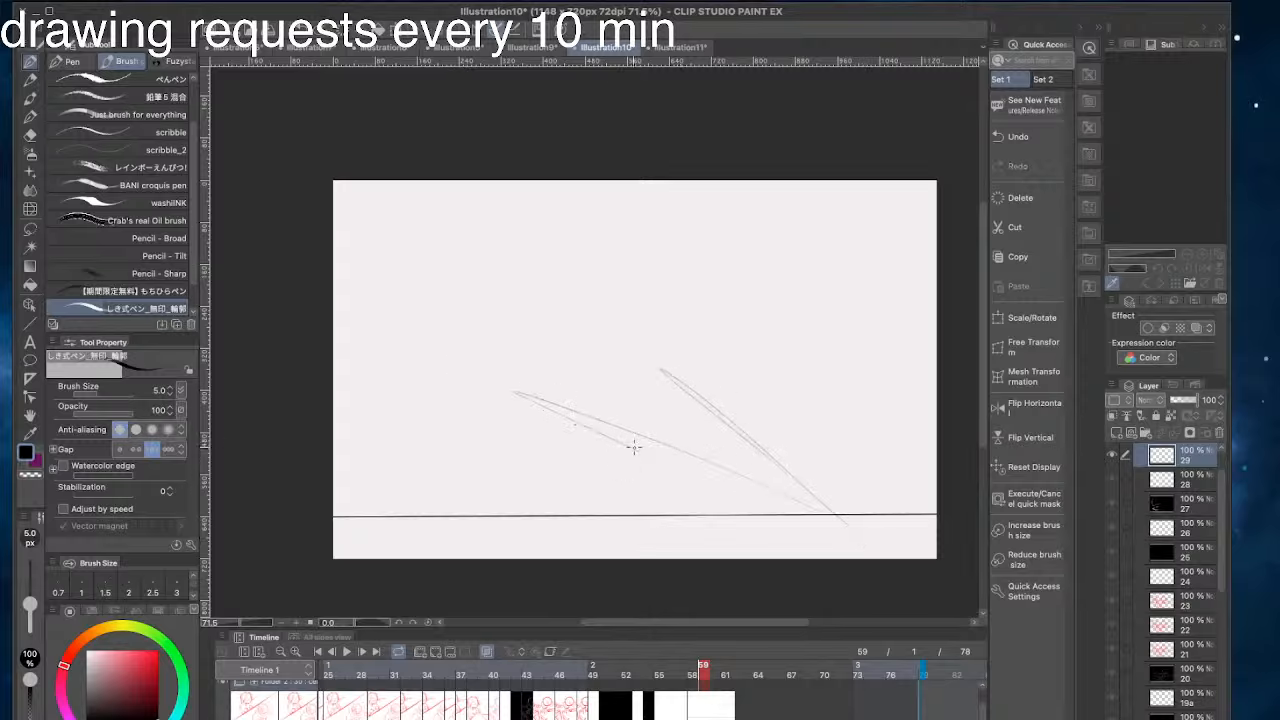
key("ctrl+z")
key("ctrl+z")
left_click_drag(846, 506, 586, 354)
left_click_drag(749, 457, 543, 395)
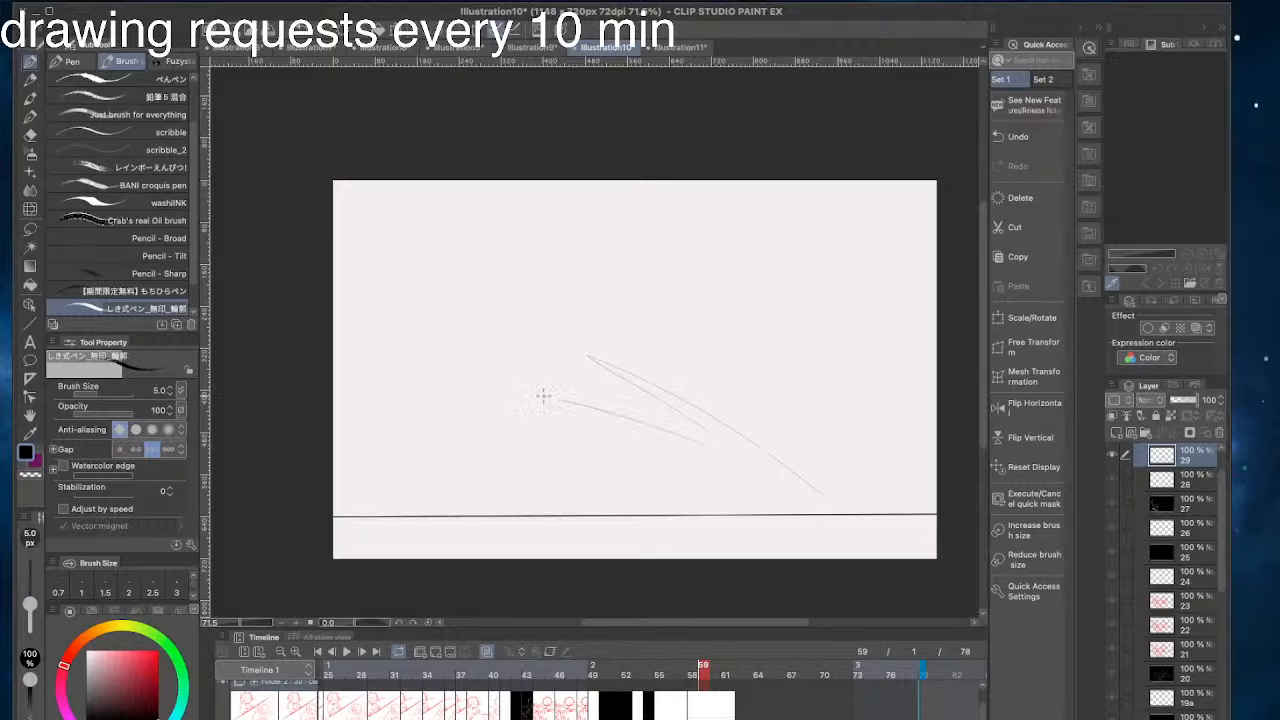
key("ctrl+z")
key("ctrl+z")
- Try steeper sweeping strokes from the ground line's right part toward the upper left of the frame
left_click_drag(840, 508, 566, 338)
key("super+z")
mouse_move(802, 475)
left_mouse_down()
mouse_move(668, 415)
mouse_move(443, 354)
left_mouse_up()
key("super+z")
key("super+z")
left_click_drag(770, 478, 540, 335)
- Try low strokes close to the ground line in the left half of the frame
key("super+z")
left_click_drag(712, 513, 535, 458)
left_click_drag(486, 503, 338, 512)
key("super+z")
left_click_drag(488, 504, 350, 503)
key("super+z")
left_click_drag(502, 500, 432, 499)
key("super+z")
key("super+z")
key("super+z")
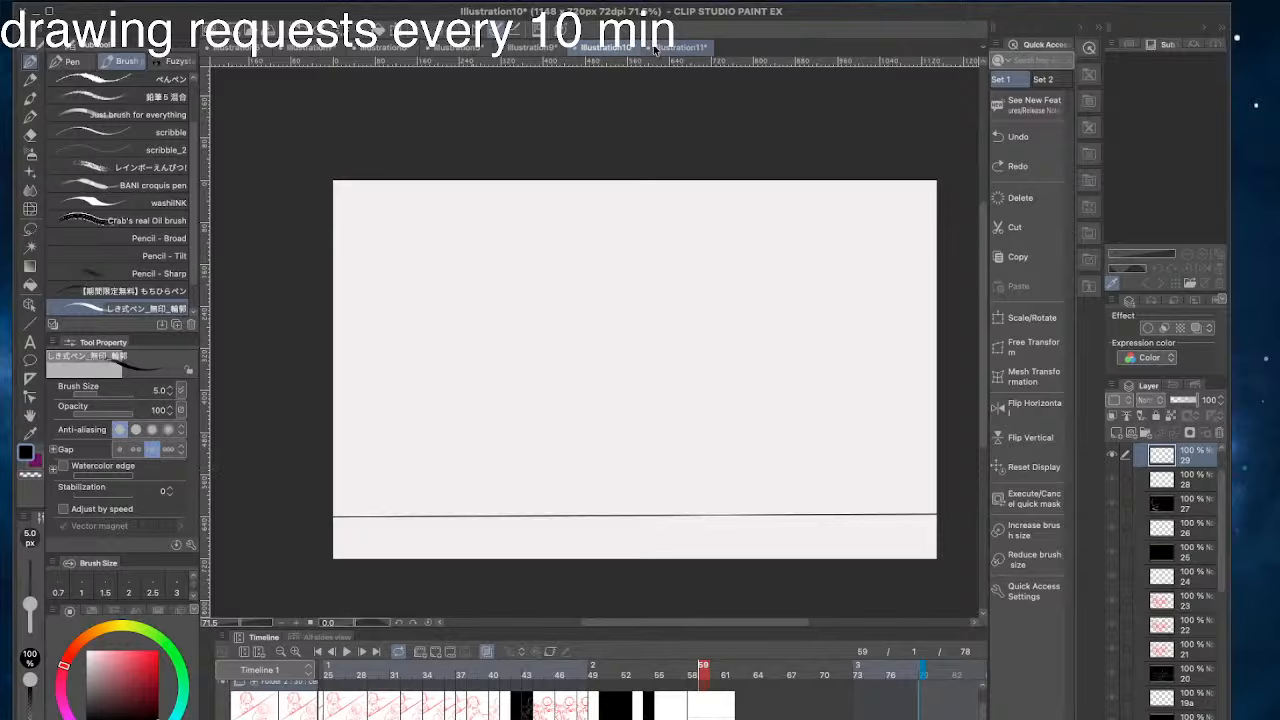
- Switch to the Illustration11 canvas and sketch an angular tapered head outline with a flat top beside the sun-faced character
left_click(677, 48)
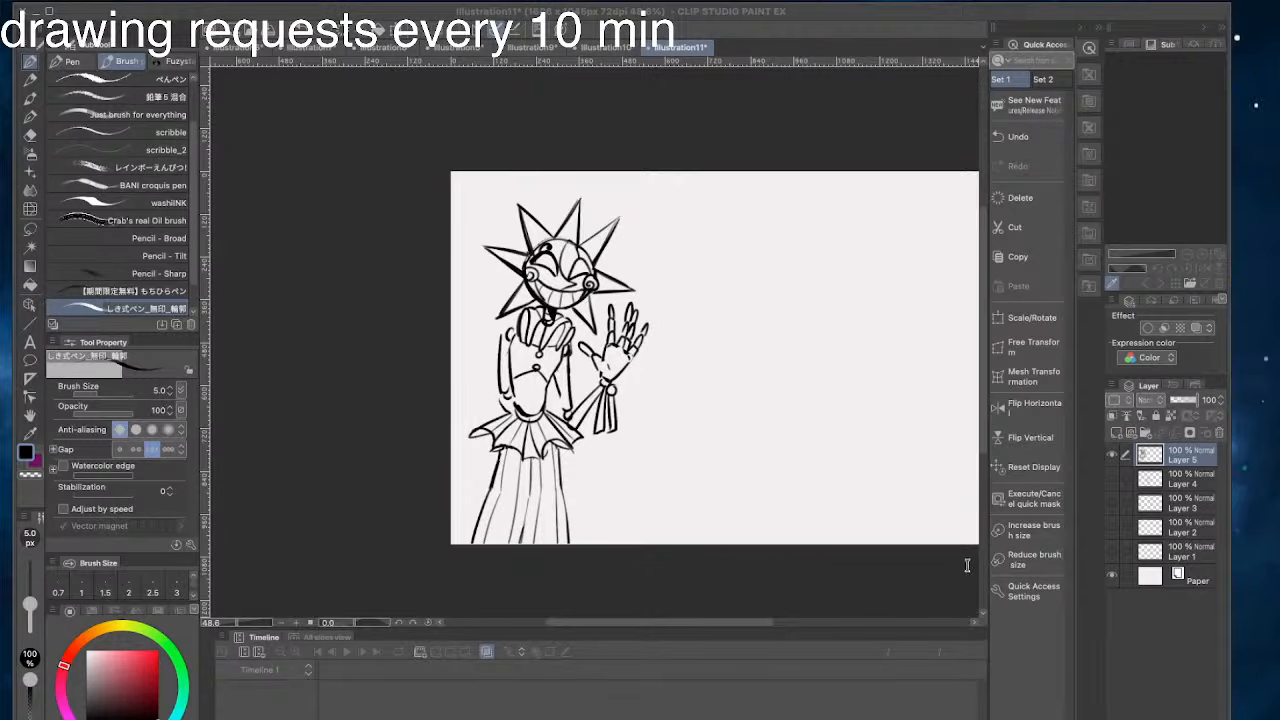
scroll(700, 230, "up", 2)
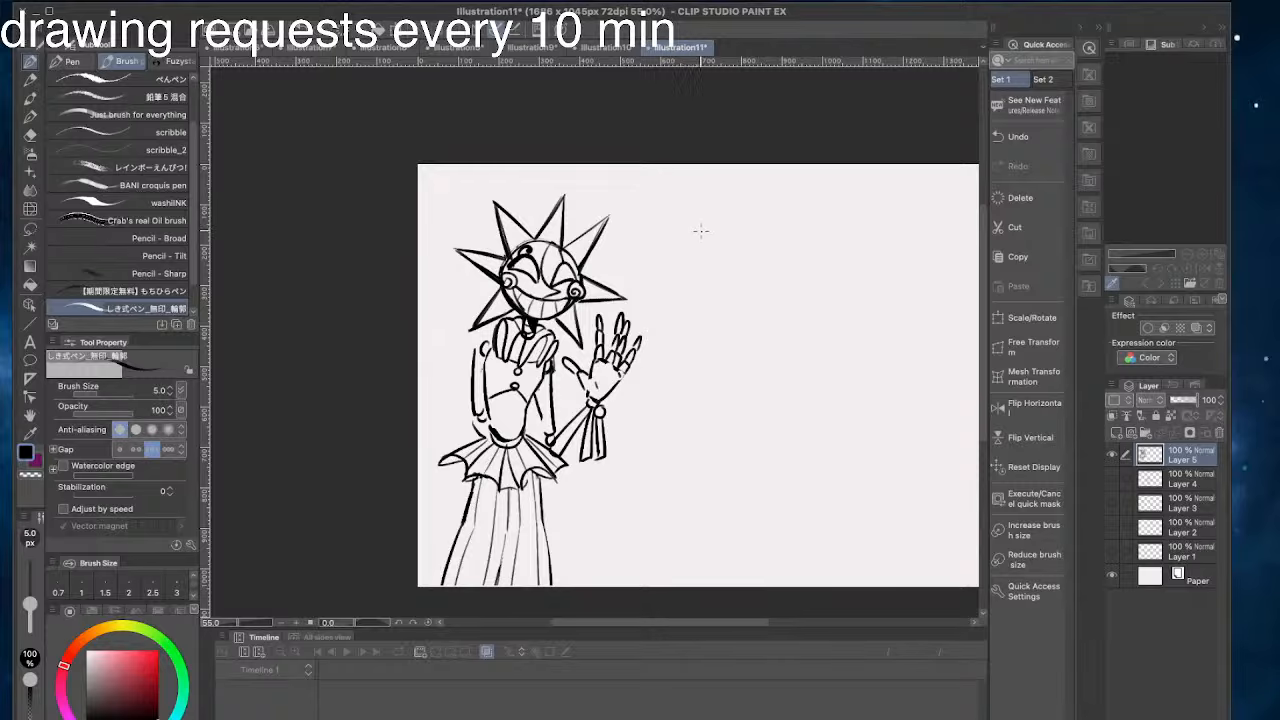
left_click_drag(677, 459, 592, 455)
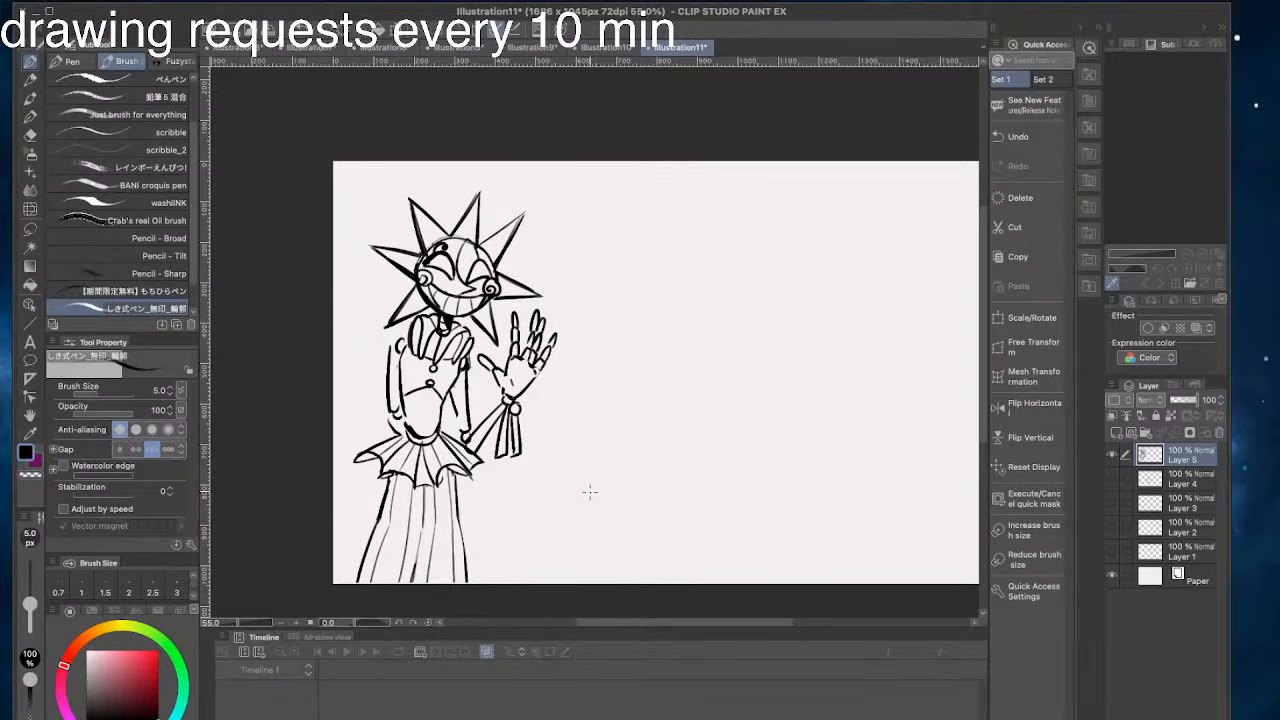
left_click_drag(617, 228, 637, 281)
key("ctrl+z")
mouse_move(693, 241)
left_mouse_down()
mouse_move(689, 180)
mouse_move(624, 181)
mouse_move(611, 192)
mouse_move(616, 222)
left_mouse_up()
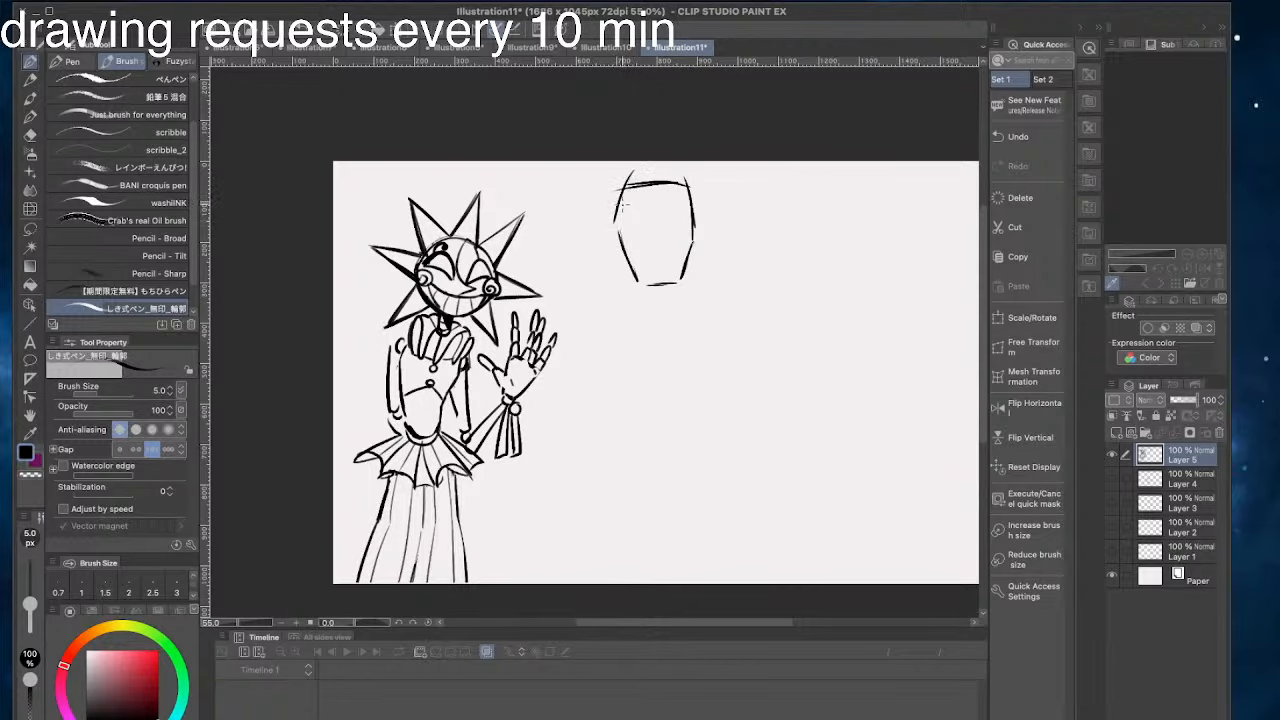
mouse_move(682, 184)
left_mouse_down()
mouse_move(695, 226)
mouse_move(626, 186)
left_mouse_up()
left_click_drag(451, 143, 524, 147)
left_click_drag(617, 166, 605, 206)
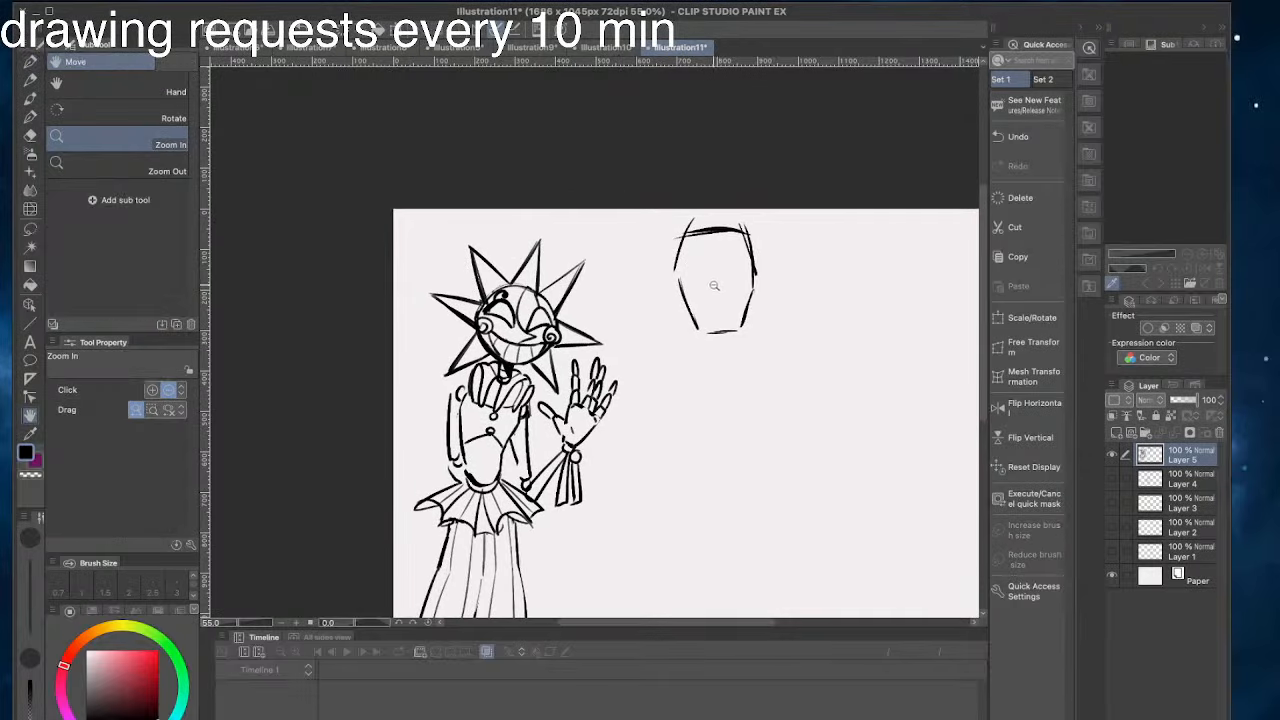
left_click_drag(714, 283, 654, 279)
left_click(31, 61)
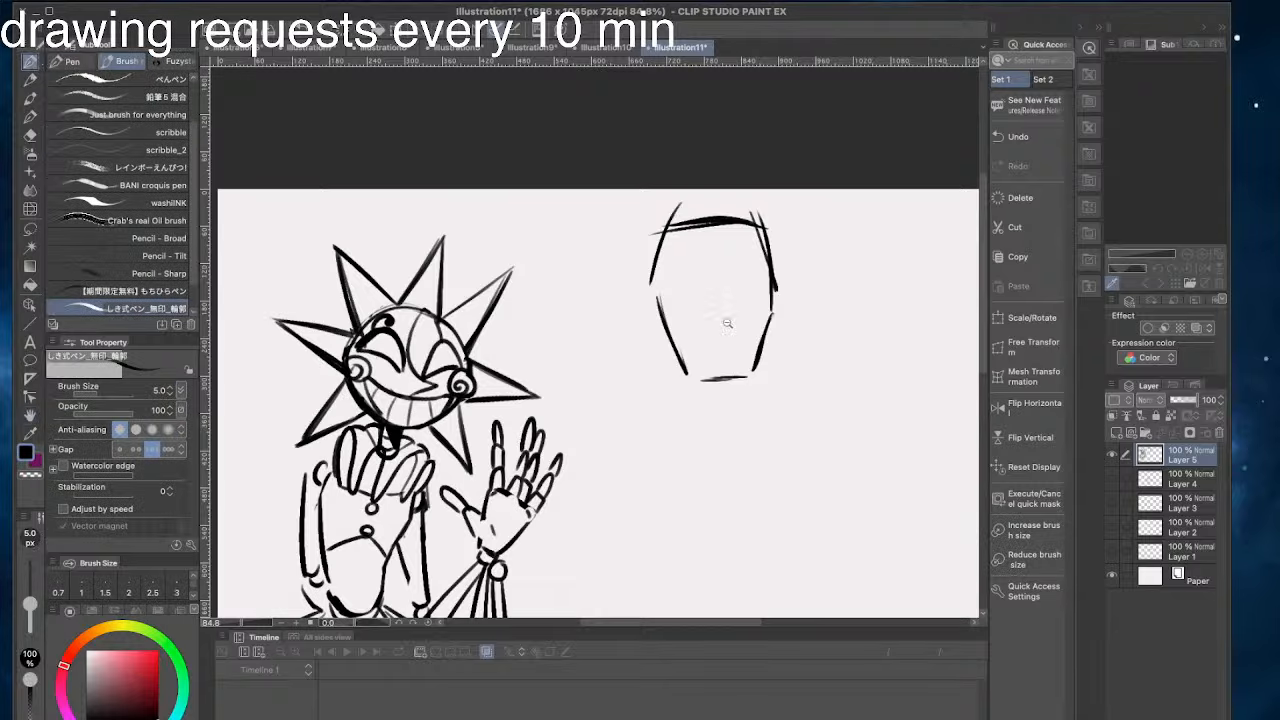
- Add a curved horizontal eye guide and a vertical centre line inside the new head outline
left_click_drag(672, 330, 755, 322)
left_click_drag(712, 222, 714, 378)
key("ctrl+z")
key("ctrl+z")
left_click_drag(758, 312, 654, 318)
key("ctrl+z")
mouse_move(768, 316)
left_mouse_down()
mouse_move(712, 334)
mouse_move(668, 328)
mouse_move(662, 303)
mouse_move(768, 306)
left_mouse_up()
key("ctrl+z")
key("ctrl+z")
mouse_move(708, 238)
left_mouse_down()
mouse_move(727, 374)
mouse_move(706, 380)
left_mouse_up()
key("ctrl+z")
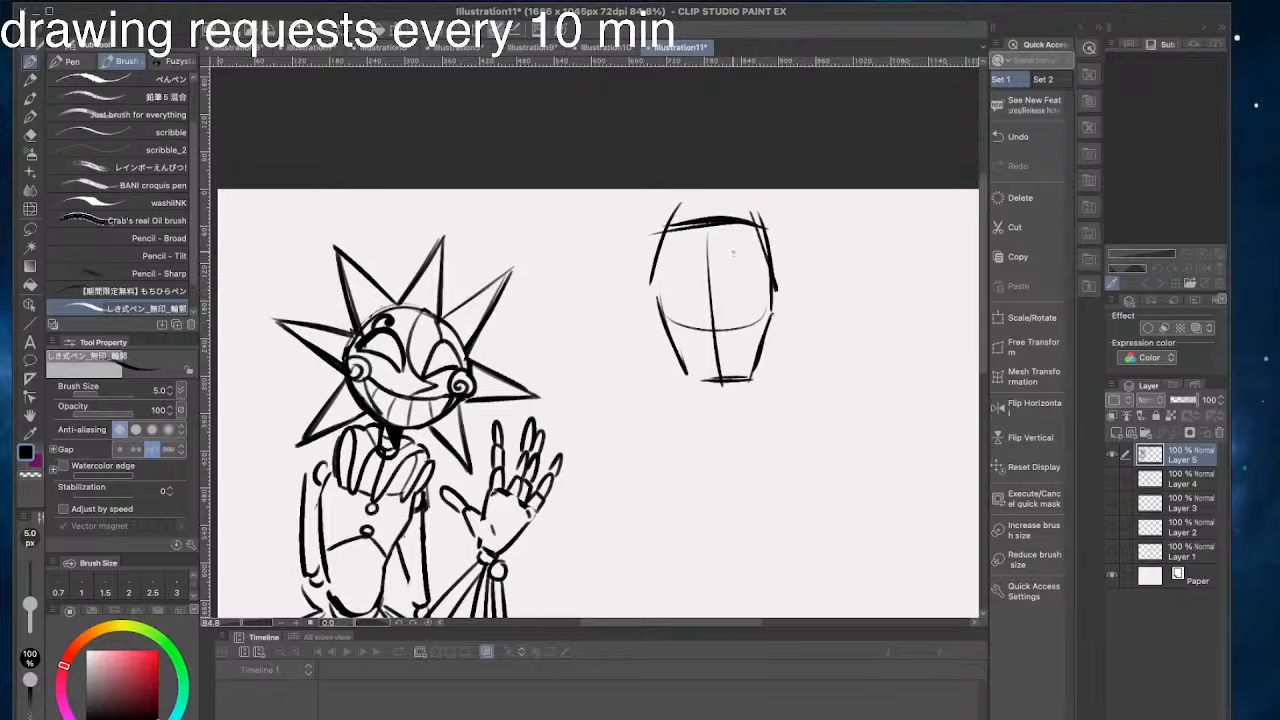
- Draw two narrow, inward-slanting eyes along the new head's curved guide line
left_click_drag(431, 233, 568, 113)
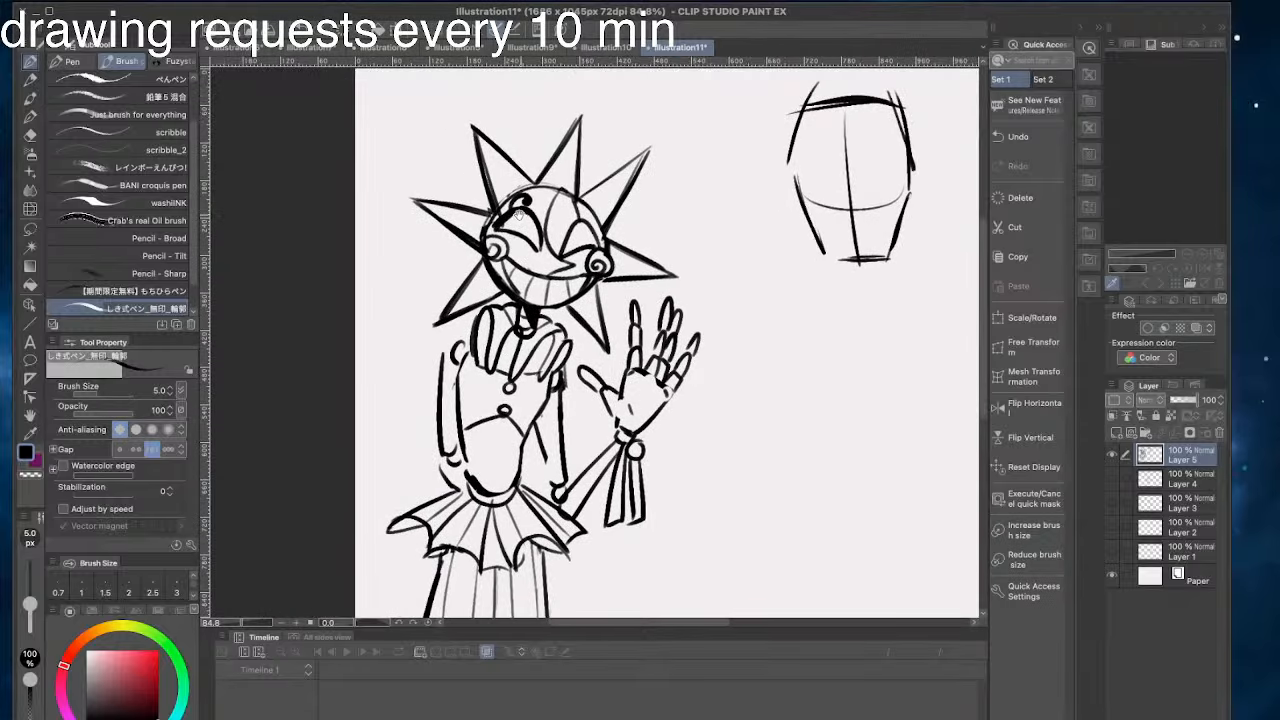
mouse_move(519, 213)
left_mouse_down()
mouse_move(521, 187)
mouse_move(479, 203)
mouse_move(431, 288)
left_mouse_up()
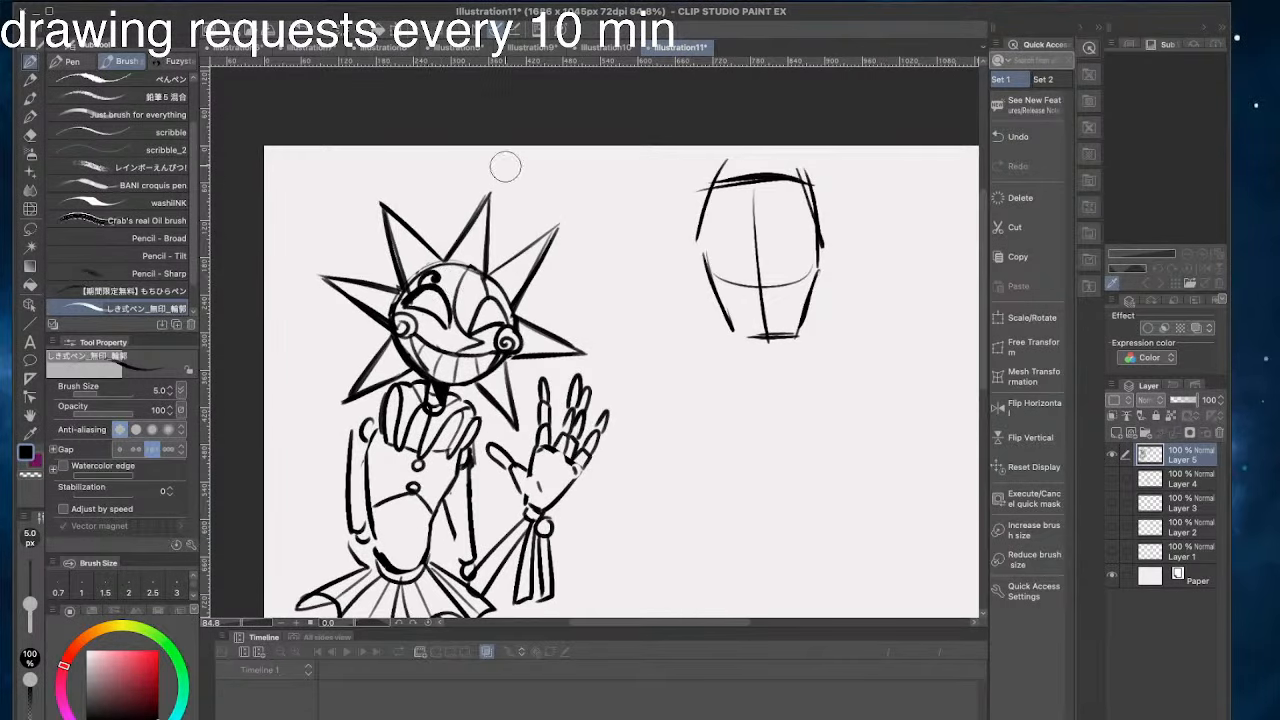
left_click_drag(709, 310, 717, 348)
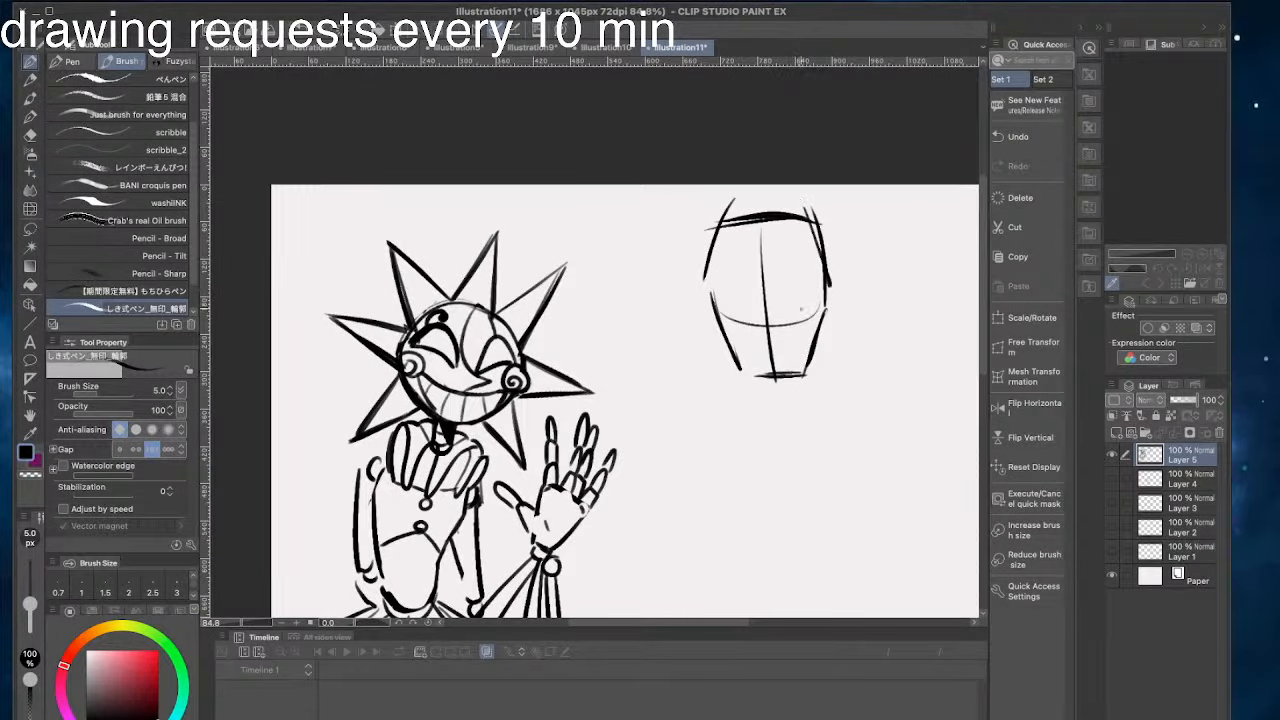
left_click_drag(820, 304, 781, 321)
key("ctrl+z")
left_click_drag(807, 310, 780, 322)
mouse_move(780, 322)
left_mouse_down()
mouse_move(810, 316)
mouse_move(789, 321)
left_mouse_up()
key("ctrl+z")
left_click_drag(804, 315, 758, 321)
key("ctrl+z")
key("ctrl+z")
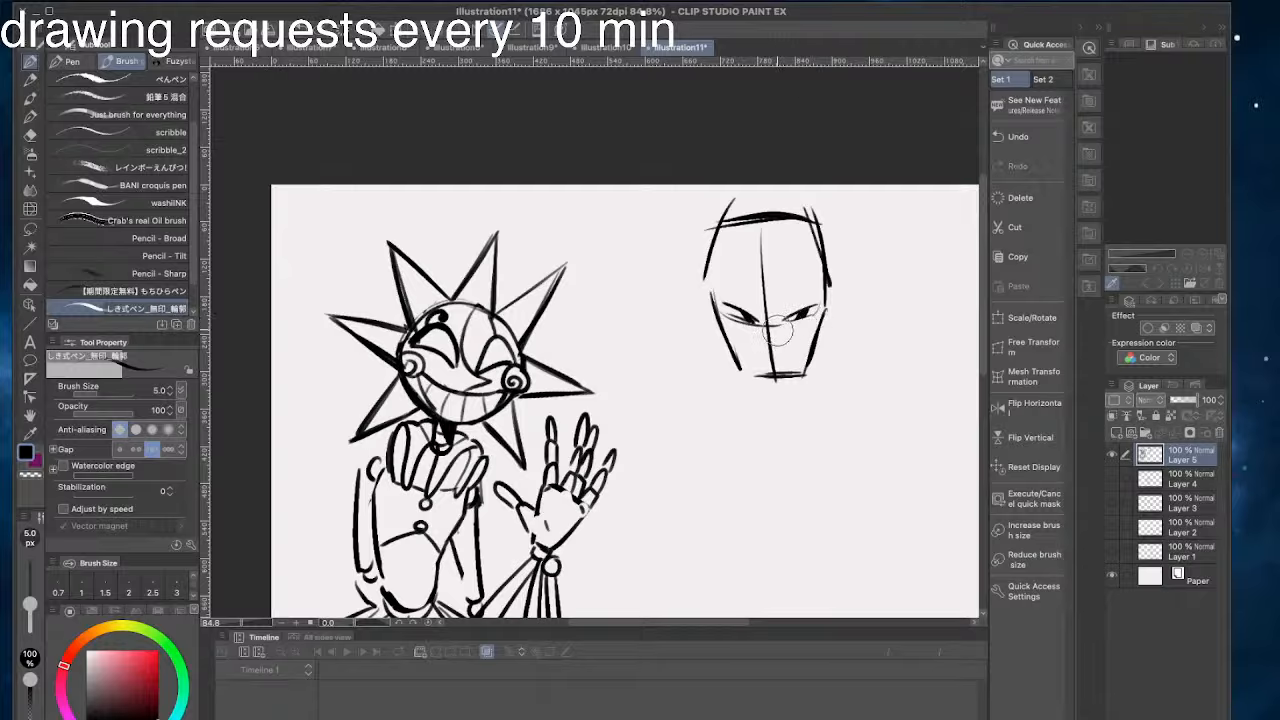
- Erase the centre guide and the old right jaw, and redraw a slimmer right jaw and chin line
mouse_move(775, 330)
left_mouse_down()
mouse_move(762, 247)
mouse_move(762, 302)
mouse_move(763, 267)
left_mouse_up()
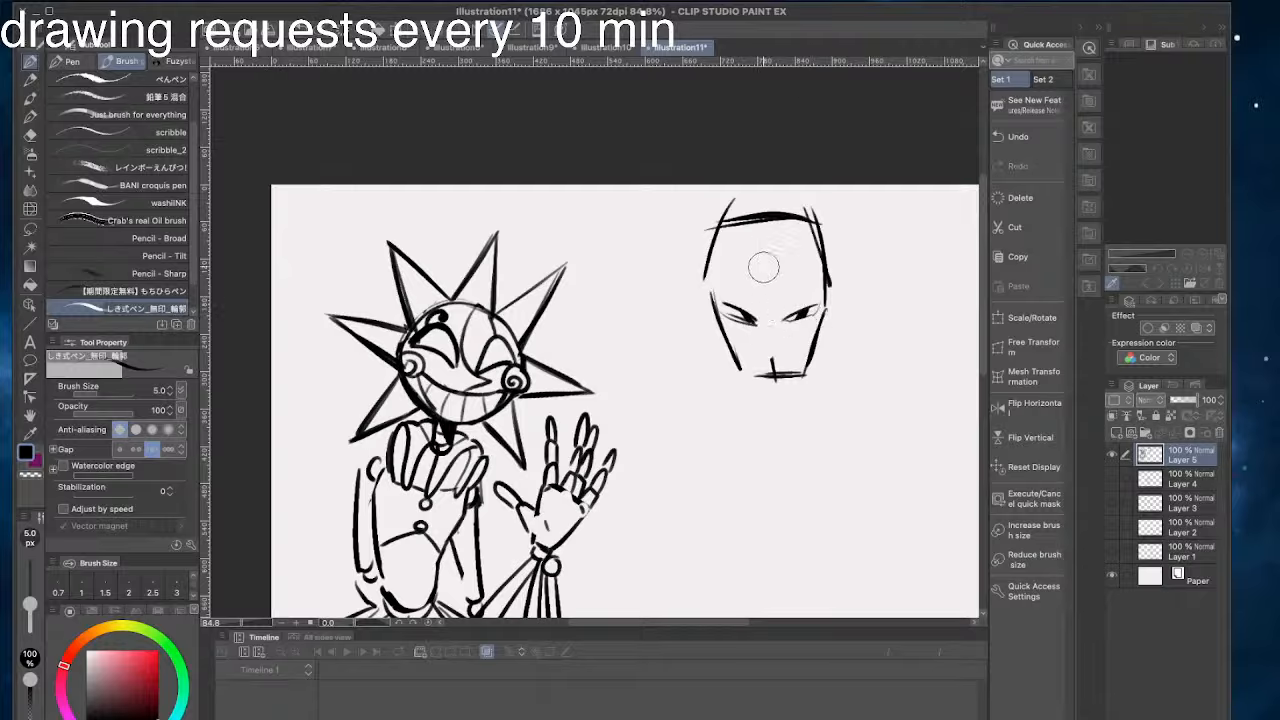
mouse_move(771, 352)
left_mouse_down()
mouse_move(796, 314)
mouse_move(791, 387)
left_mouse_up()
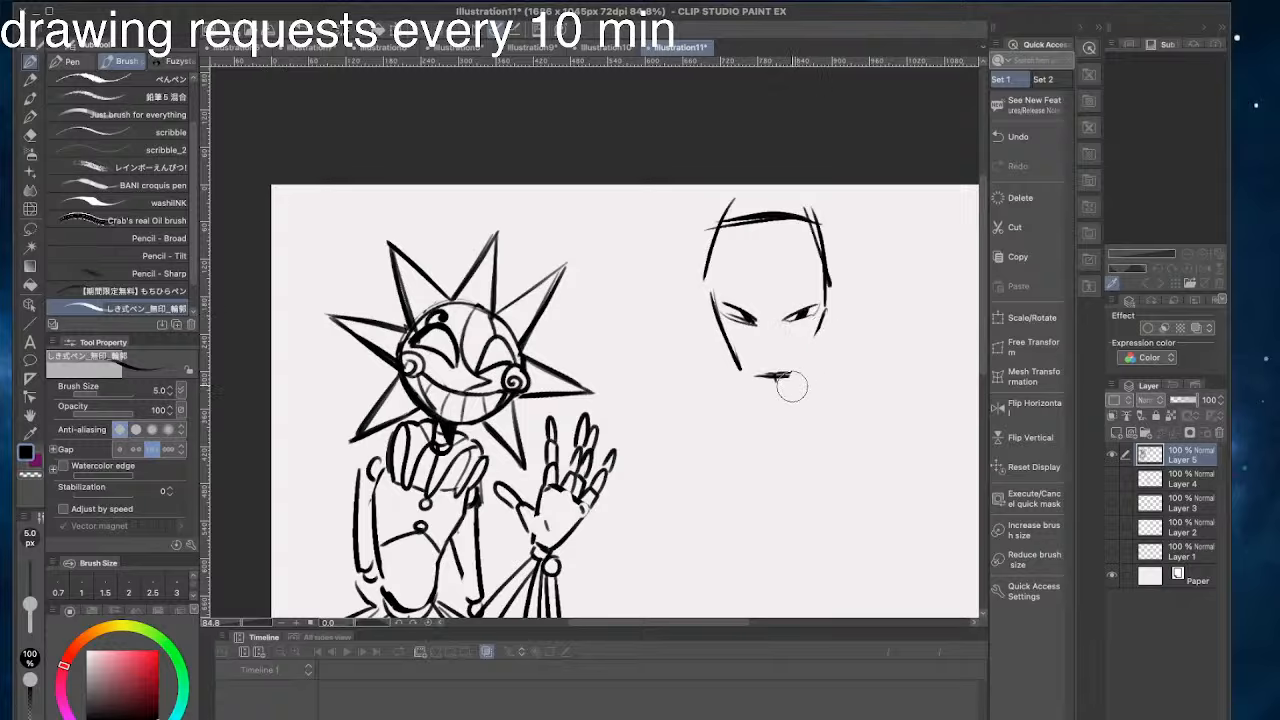
left_click_drag(821, 322, 794, 382)
mouse_move(786, 374)
left_mouse_down()
mouse_move(798, 381)
mouse_move(746, 382)
left_mouse_up()
key("super+z")
key("super+z")
mouse_move(806, 352)
left_mouse_down()
mouse_move(790, 382)
mouse_move(764, 386)
left_mouse_up()
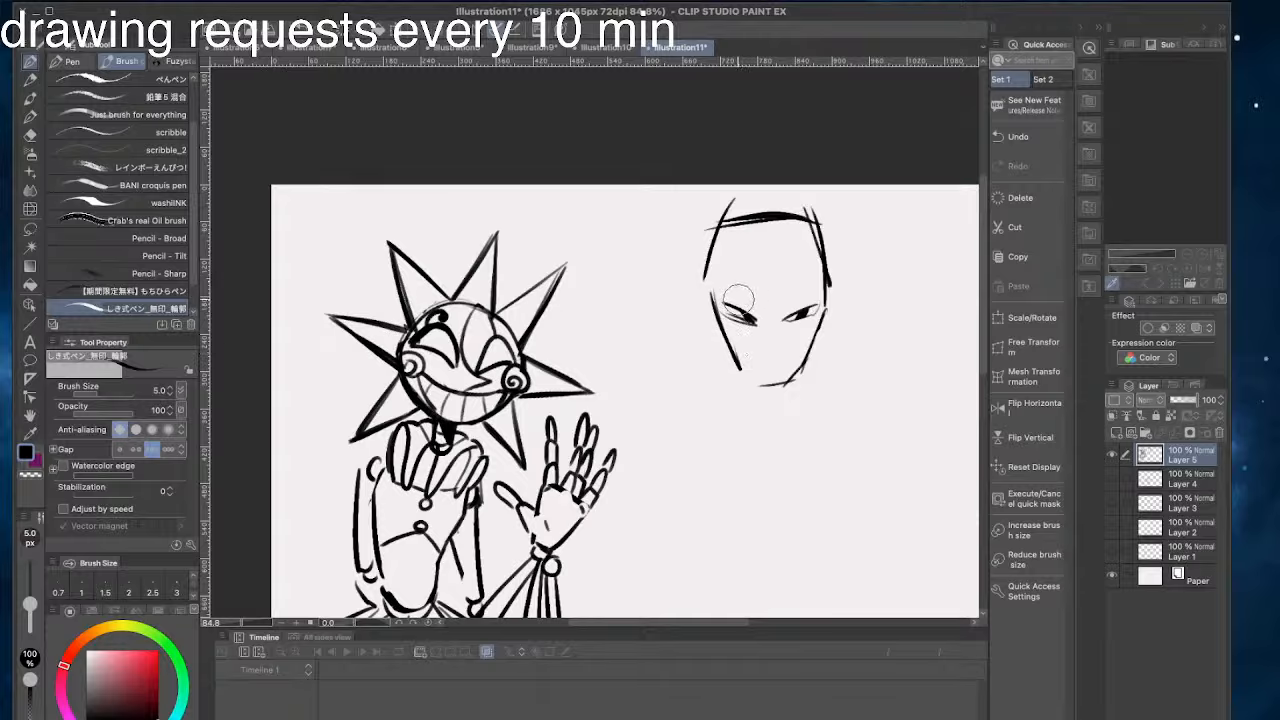
left_click_drag(789, 377, 750, 381)
key("super+z")
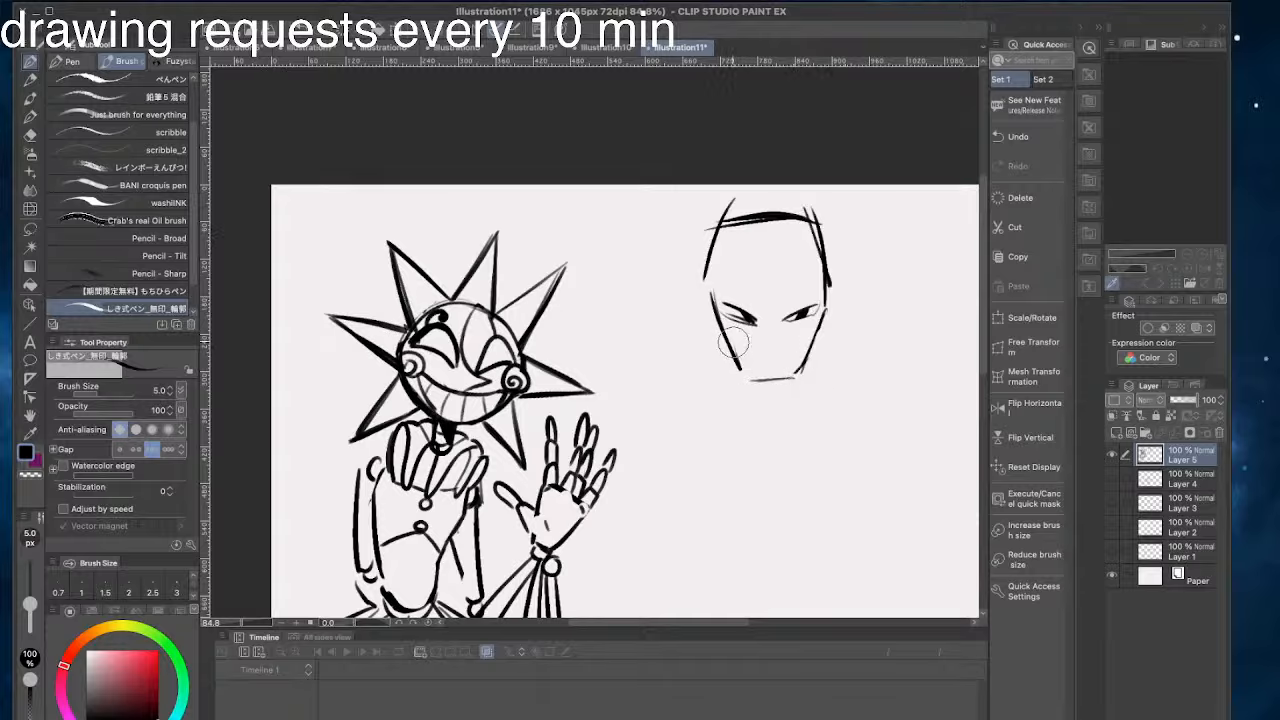
- Erase the left jaw line and redraw the left side of the face from the temple down to the chin
left_click_drag(722, 305, 737, 362)
mouse_move(711, 271)
left_mouse_down()
mouse_move(722, 333)
mouse_move(754, 389)
left_mouse_up()
key("super+z")
key("super+z")
left_click_drag(723, 339, 748, 375)
key("super+z")
key("super+z")
mouse_move(404, 252)
left_mouse_down()
mouse_move(464, 168)
mouse_move(490, 174)
left_mouse_up()
mouse_move(386, 204)
left_mouse_down()
mouse_move(298, 158)
mouse_move(251, 264)
left_mouse_up()
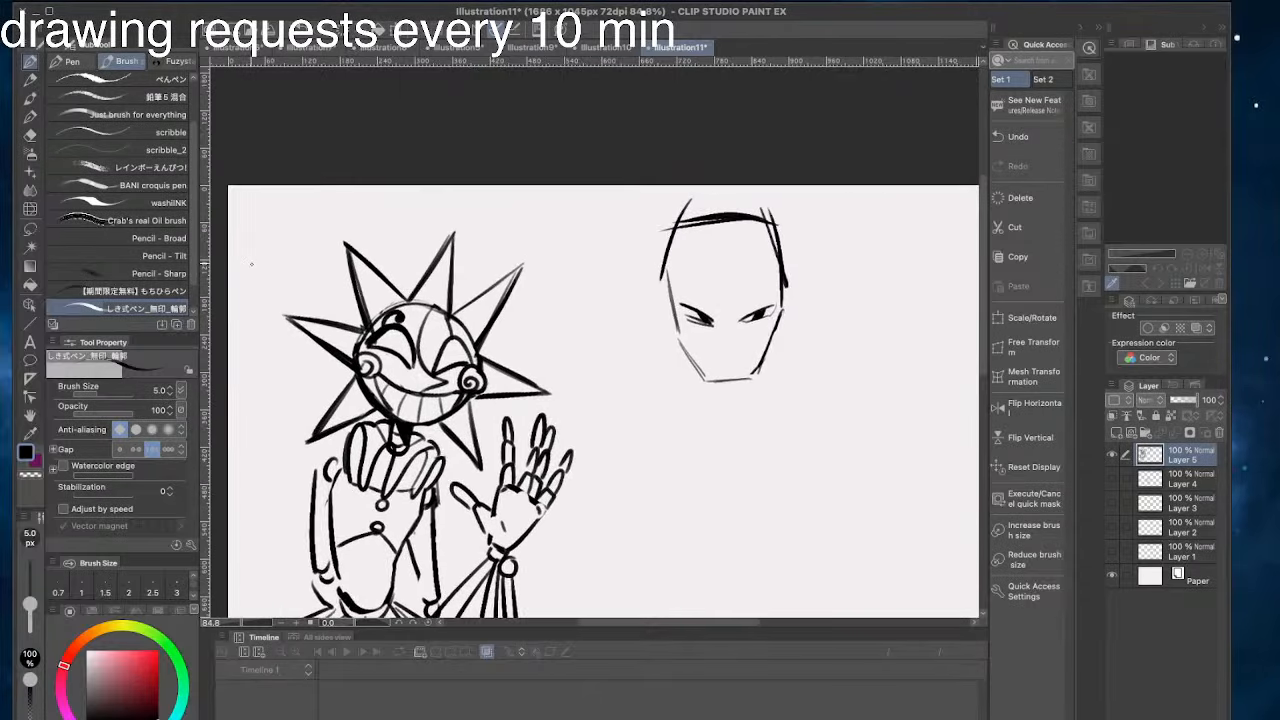
left_click_drag(678, 330, 702, 371)
left_click_drag(667, 269, 683, 351)
left_click_drag(656, 268, 671, 346)
left_click_drag(666, 268, 680, 342)
- Sketch a curved hairline across the forehead just below the head's top line
mouse_move(779, 268)
left_mouse_down()
mouse_move(752, 247)
mouse_move(675, 248)
left_mouse_up()
left_click_drag(775, 258, 663, 256)
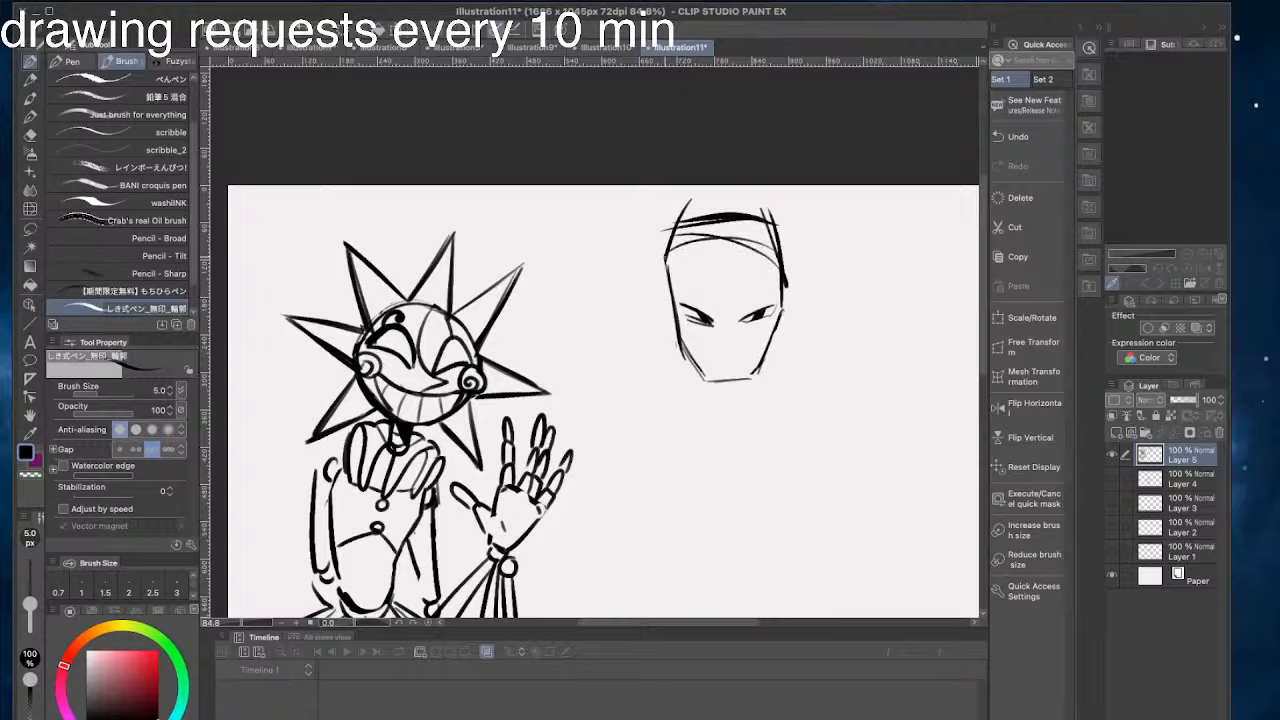
key("super+z")
key("super+z")
mouse_move(770, 238)
left_mouse_down()
mouse_move(716, 246)
mouse_move(678, 234)
left_mouse_up()
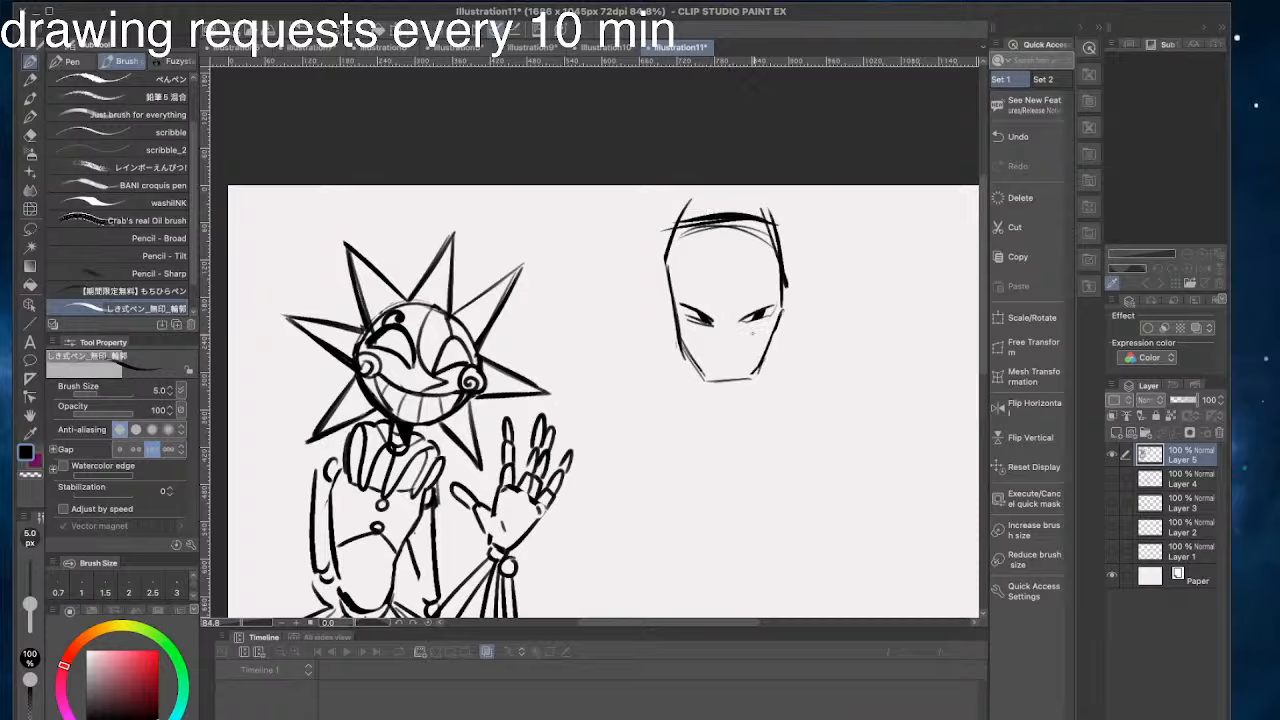
- Draw two converging nose lines down from the eyes and redraw the chin slightly lower
mouse_move(774, 307)
left_mouse_down()
mouse_move(739, 322)
mouse_move(727, 356)
mouse_move(697, 372)
mouse_move(704, 384)
left_mouse_up()
key("super+z")
key("super+z")
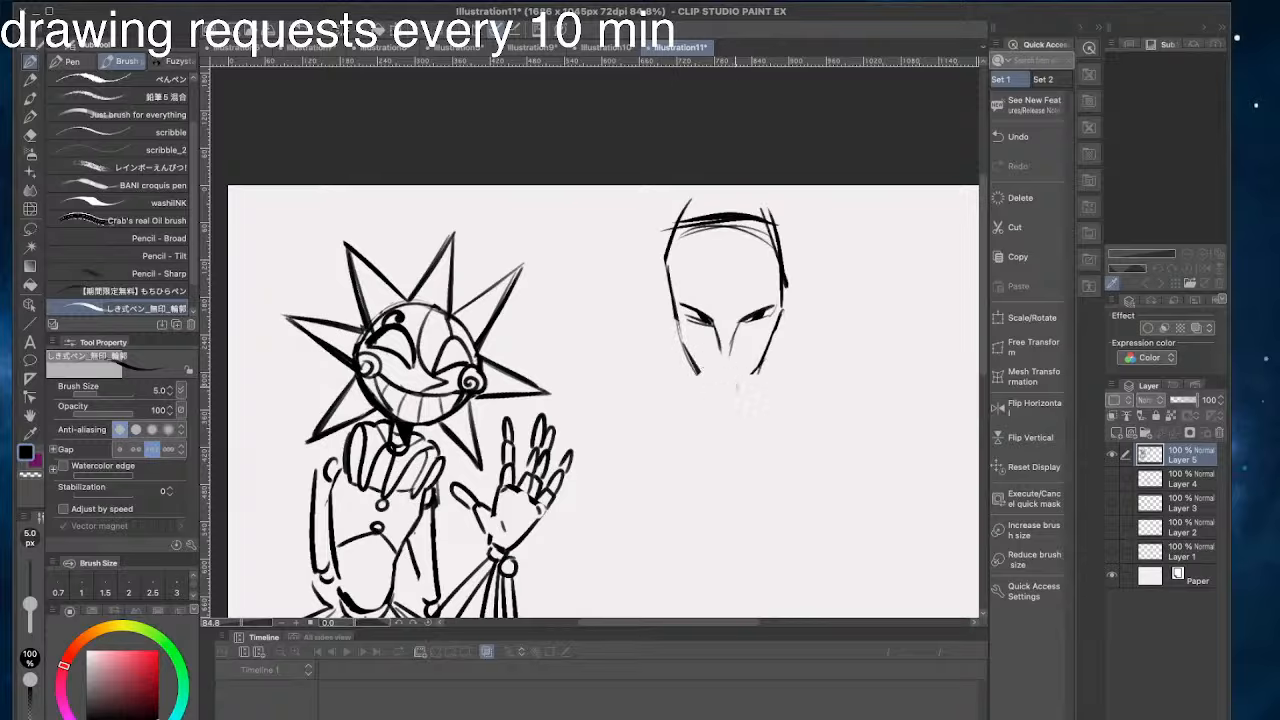
mouse_move(776, 330)
left_mouse_down()
mouse_move(751, 381)
mouse_move(761, 366)
mouse_move(736, 393)
mouse_move(709, 387)
left_mouse_up()
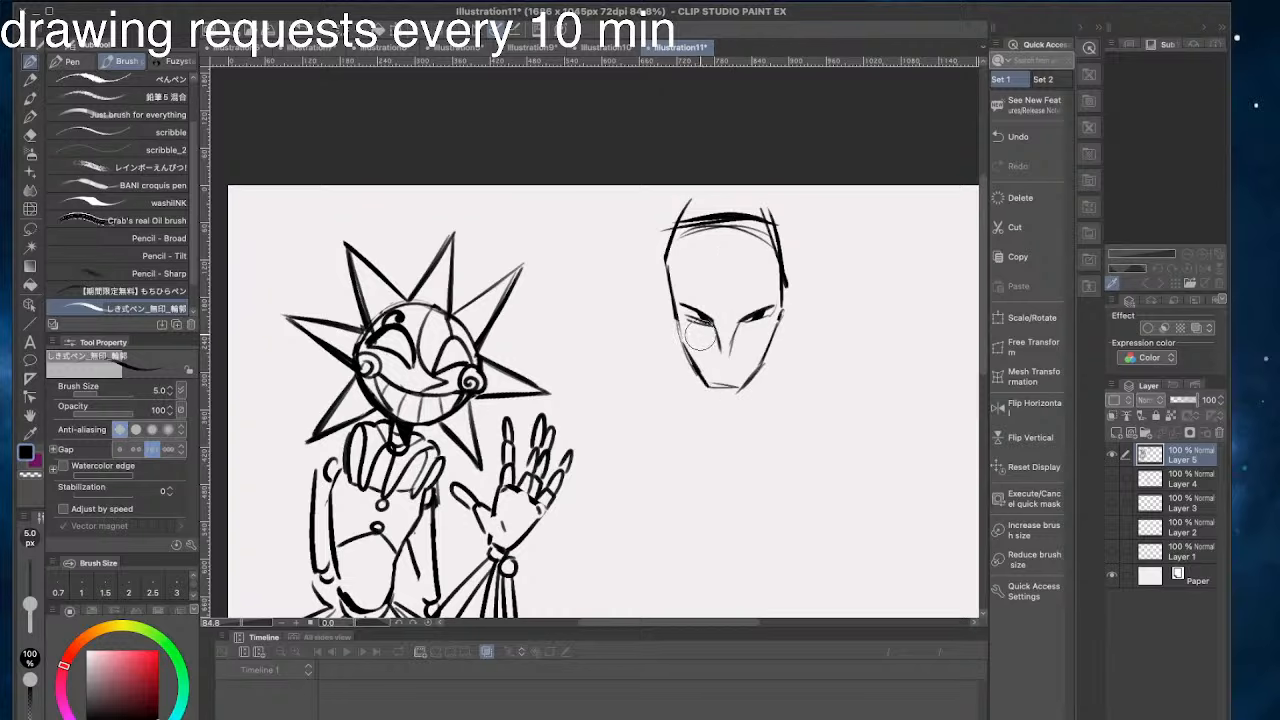
- Add a small mouth stroke above the chin and a furrowed brow line above the right eye
mouse_move(702, 335)
left_mouse_down()
mouse_move(690, 322)
mouse_move(677, 360)
mouse_move(744, 388)
mouse_move(709, 356)
mouse_move(713, 380)
left_mouse_up()
key("ctrl+z")
key("ctrl+z")
key("ctrl+z")
left_click_drag(752, 308, 721, 309)
left_click_drag(688, 228, 666, 273)
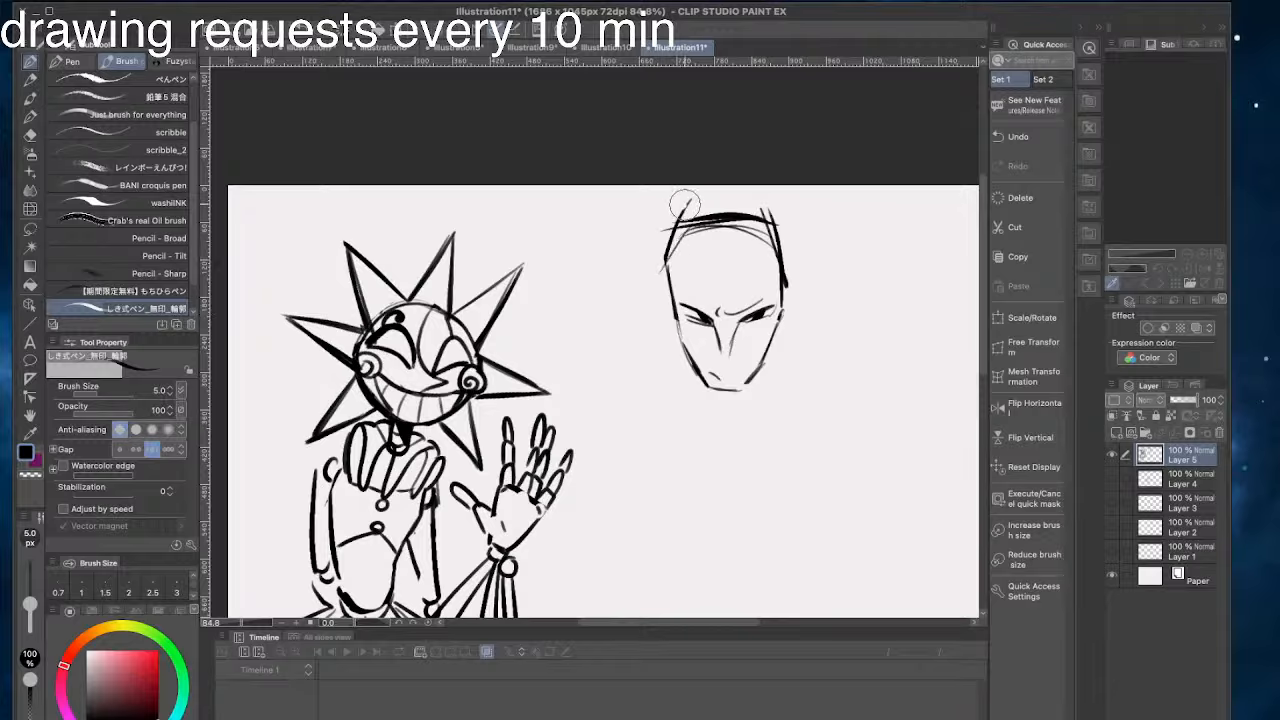
- Erase the overshooting lines around the top of the head and tidy the left temple and top edge
left_click_drag(686, 205, 663, 273)
left_click_drag(686, 228, 668, 276)
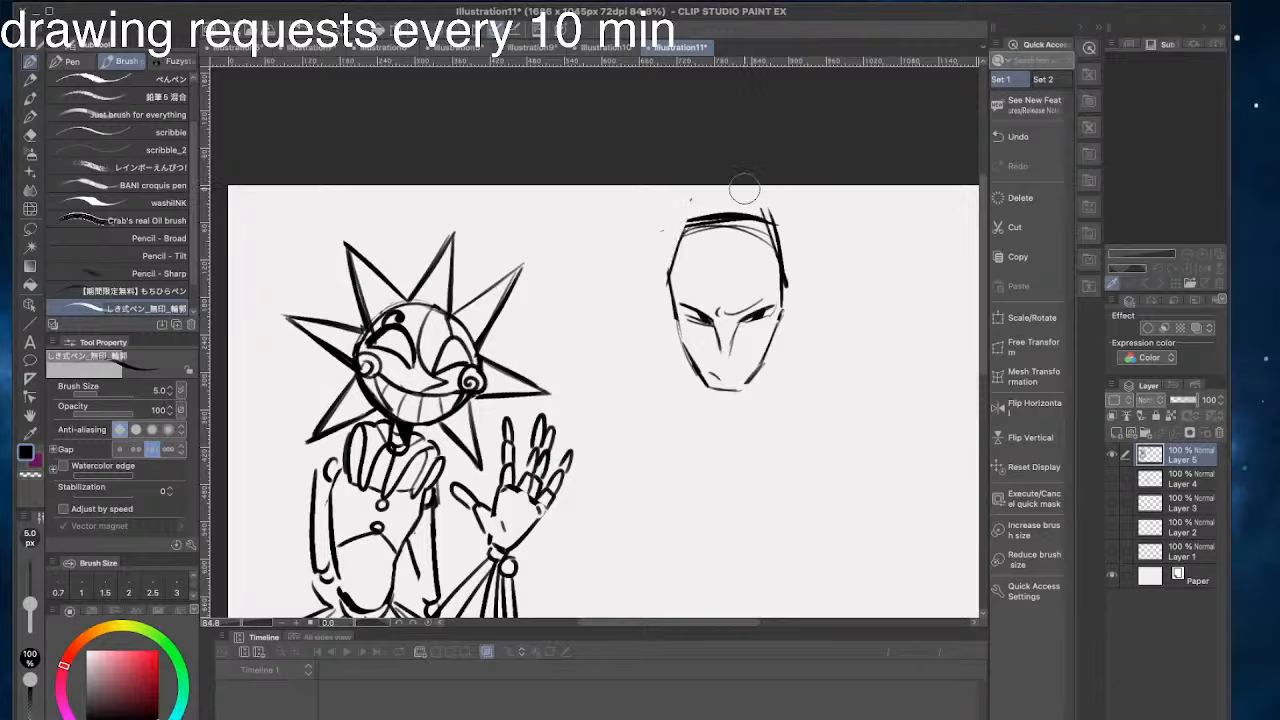
mouse_move(766, 206)
left_mouse_down()
mouse_move(661, 213)
mouse_move(738, 226)
mouse_move(682, 228)
left_mouse_up()
left_click_drag(778, 229, 689, 231)
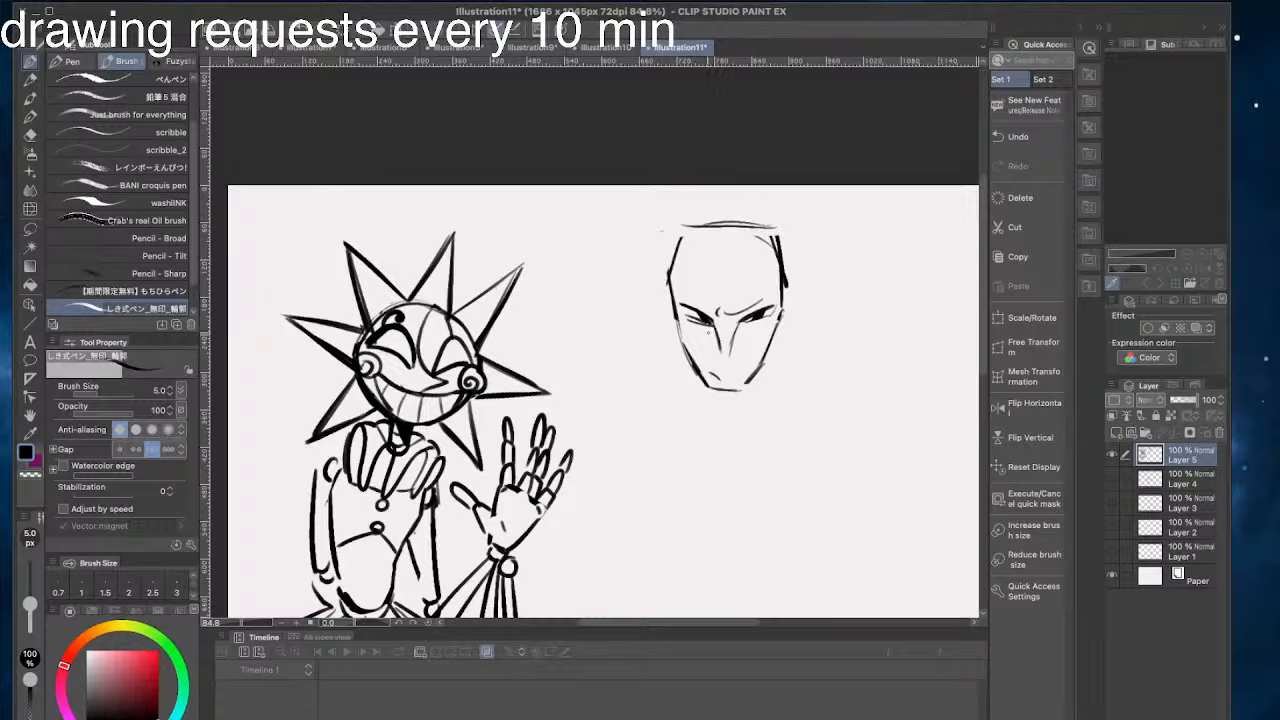
- Add thin web-like lines across the forehead and the left cheek around the eye
mouse_move(692, 336)
left_mouse_down()
mouse_move(726, 352)
mouse_move(727, 300)
mouse_move(690, 264)
left_mouse_up()
left_click_drag(698, 350, 680, 317)
left_click_drag(699, 202, 766, 246)
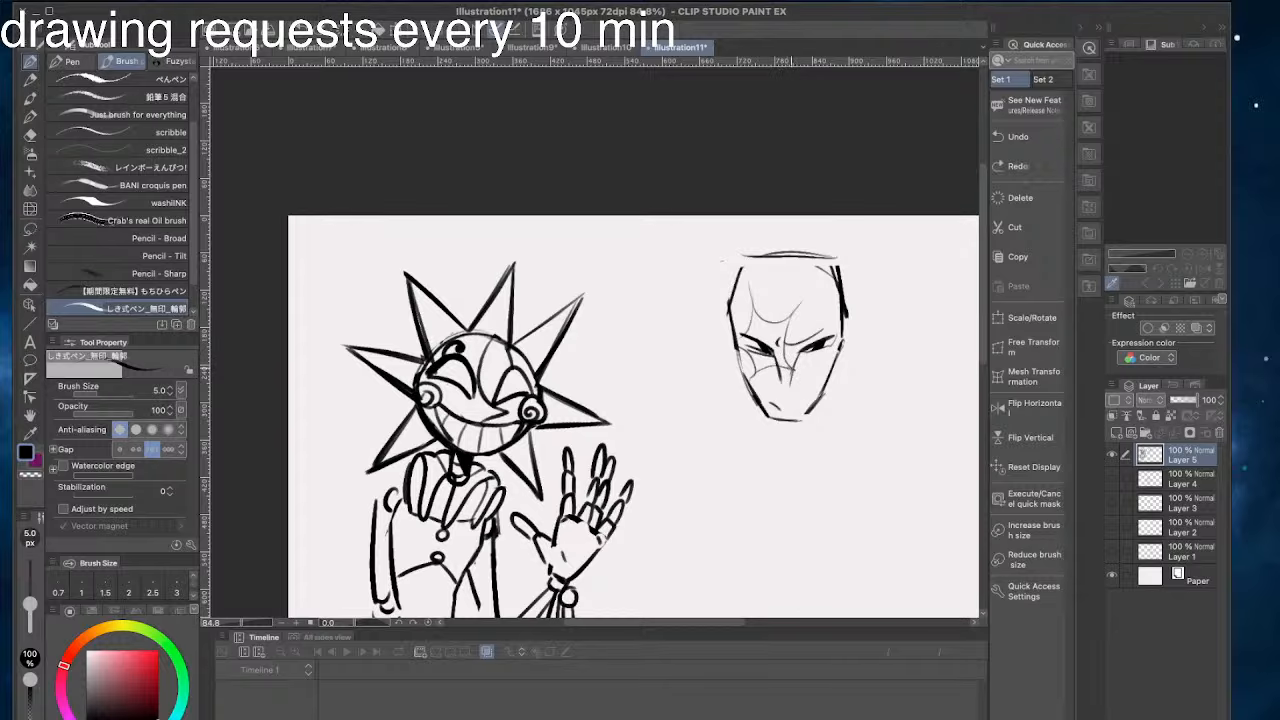
left_click_drag(659, 265, 667, 285)
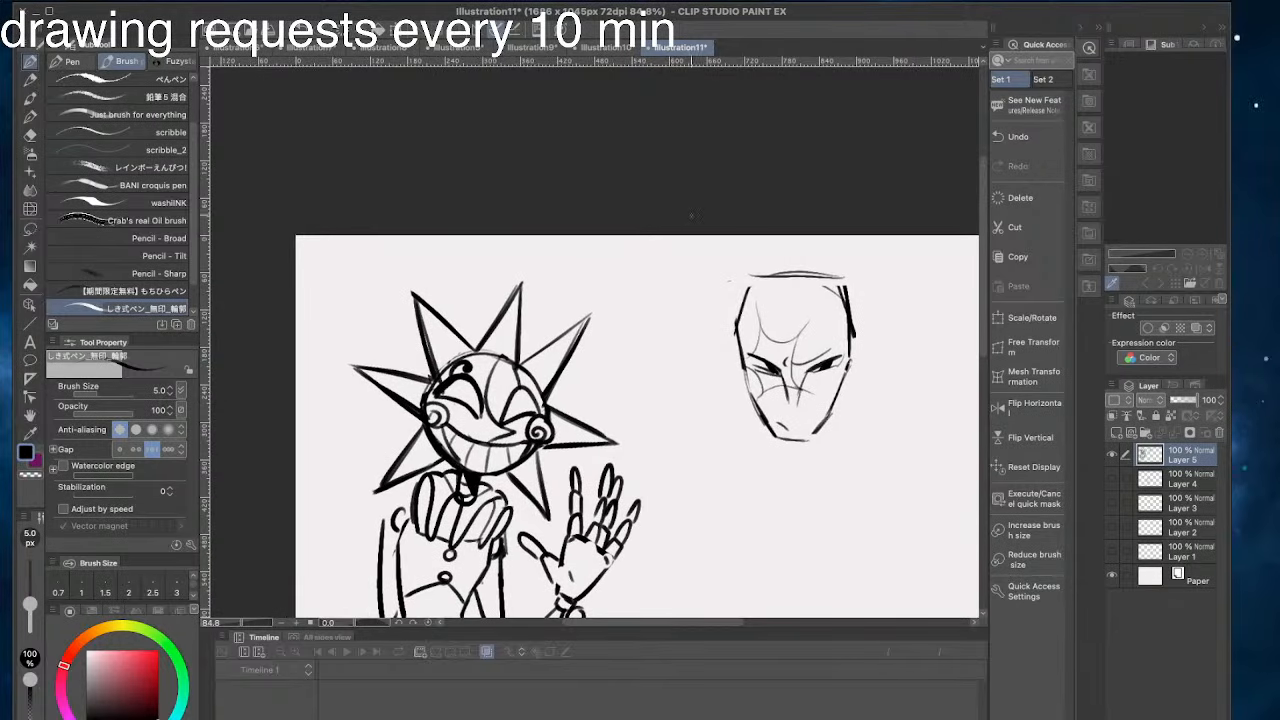
- Draw a thin forelock line down the forehead and a round hair curl beside the left temple
left_click_drag(784, 279, 758, 358)
key("super+z")
left_click_drag(780, 278, 766, 348)
left_click_drag(762, 298, 731, 381)
key("super+z")
key("super+z")
mouse_move(762, 302)
left_mouse_down()
mouse_move(768, 346)
mouse_move(728, 339)
mouse_move(721, 379)
mouse_move(732, 349)
left_mouse_up()
key("super+z")
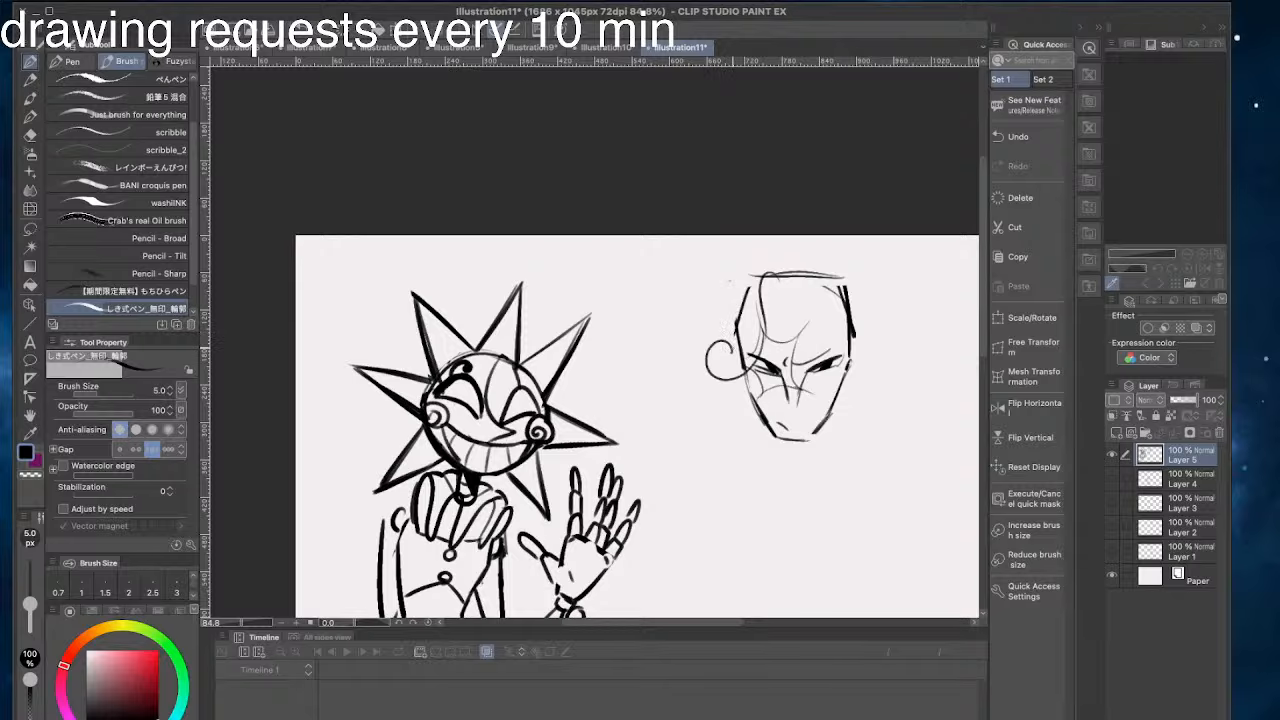
left_click_drag(792, 292, 770, 320)
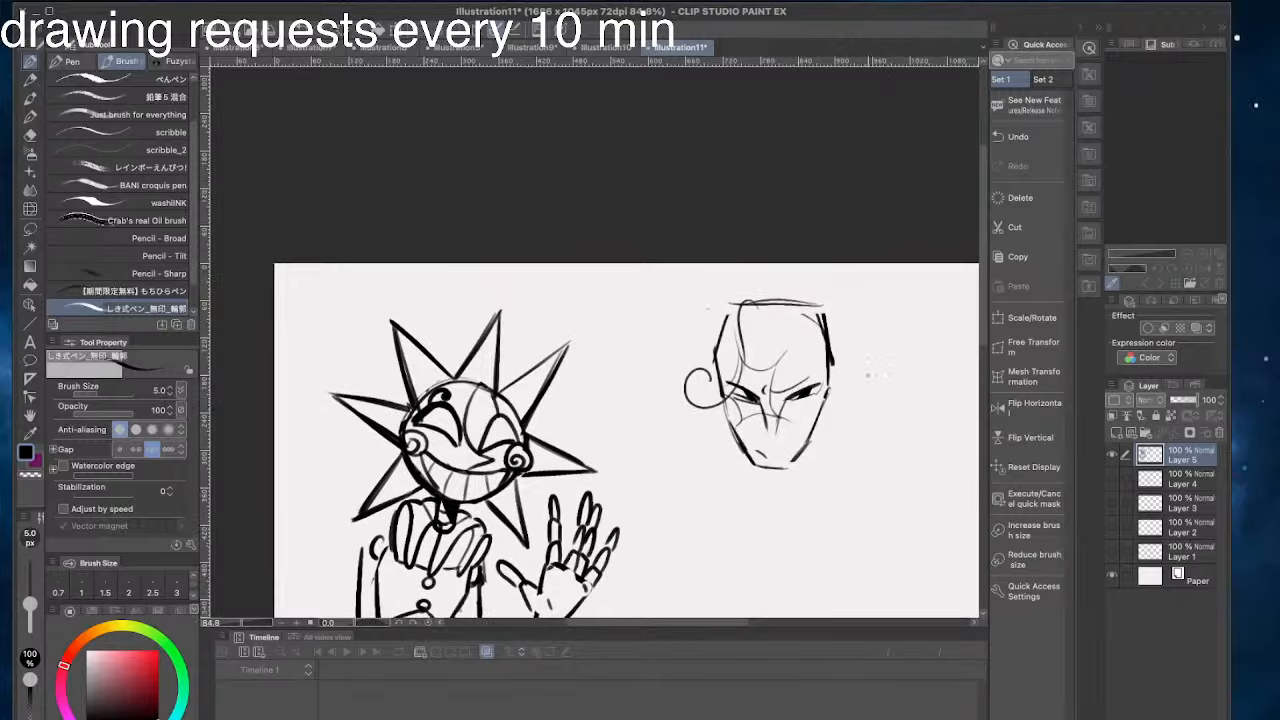
- Draw a long pointed ear with a jagged lower edge on the right side of the angular face
left_click_drag(901, 333, 818, 411)
key("super+z")
key("super+z")
mouse_move(902, 331)
left_mouse_down()
mouse_move(820, 408)
mouse_move(853, 394)
mouse_move(822, 438)
mouse_move(812, 427)
left_mouse_up()
key("super+z")
key("super+z")
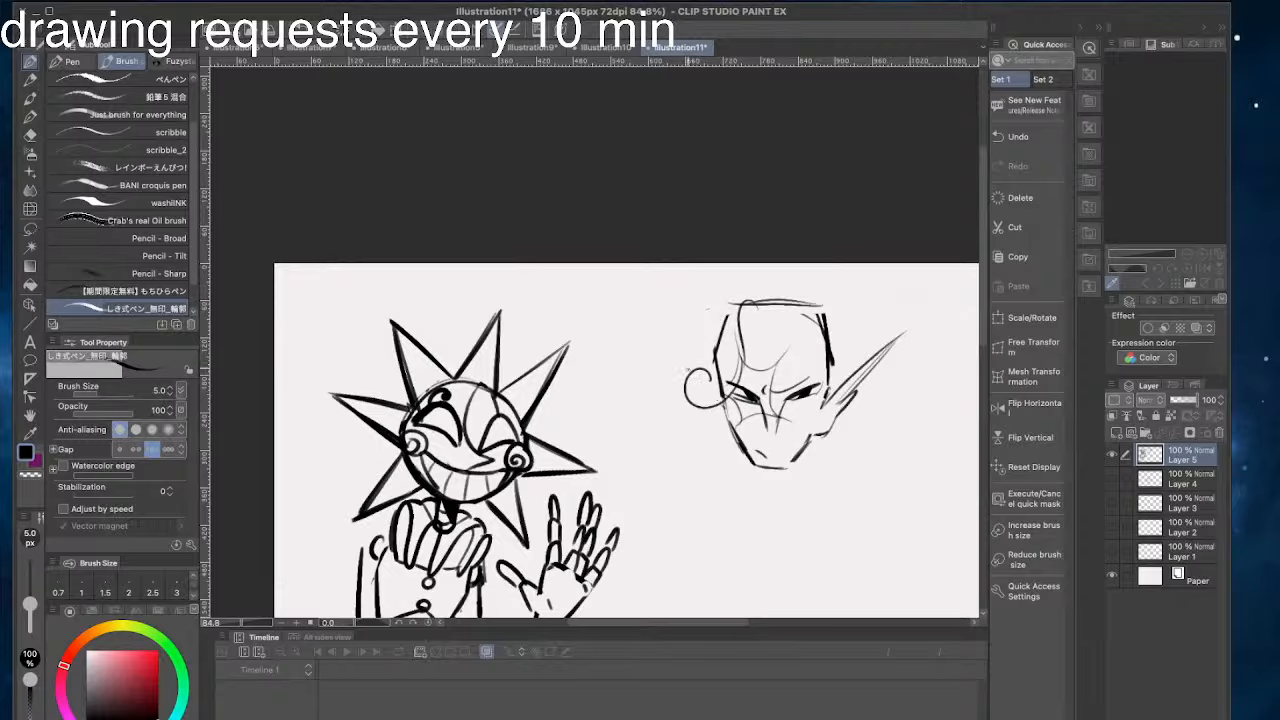
- Draw the matching pointed ear behind the left curl and join its lower edge to the jaw
left_click_drag(687, 368, 617, 309)
key("super+z")
left_click_drag(684, 364, 627, 313)
key("super+z")
mouse_move(685, 365)
left_mouse_down()
mouse_move(641, 329)
mouse_move(730, 432)
left_mouse_up()
left_click_drag(716, 411, 722, 425)
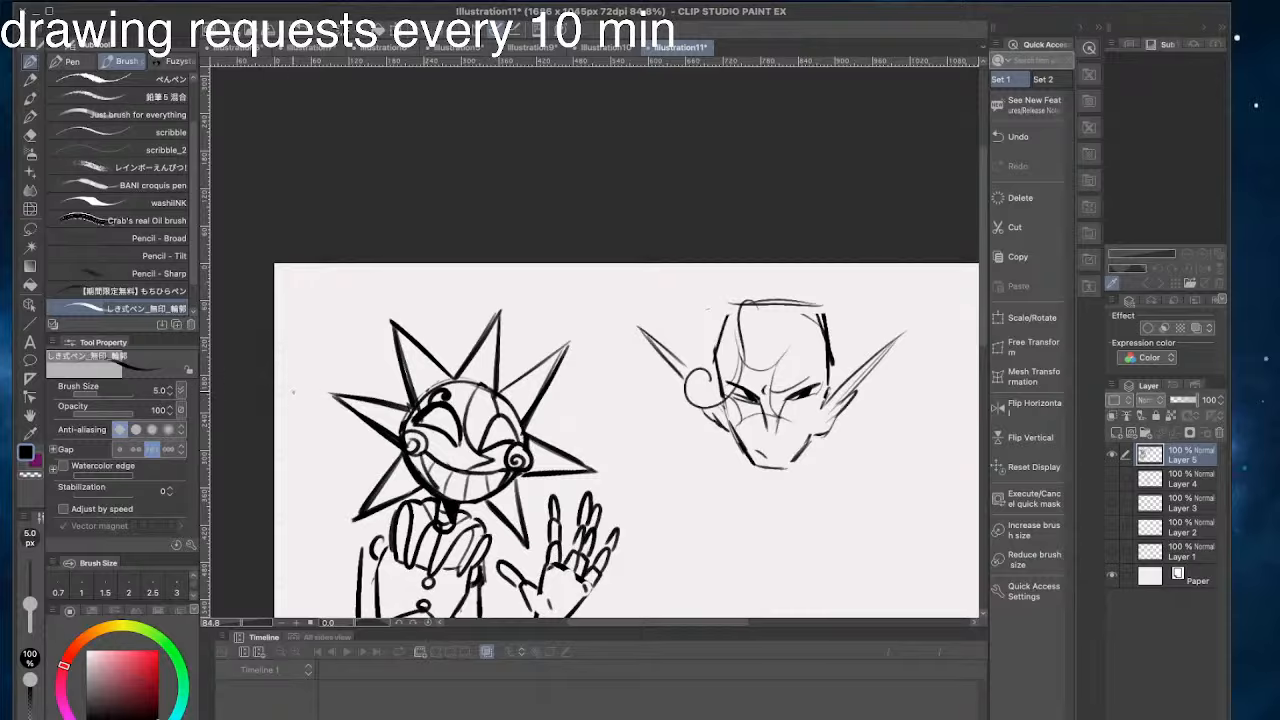
left_click(118, 97)
left_click_drag(716, 470, 606, 480)
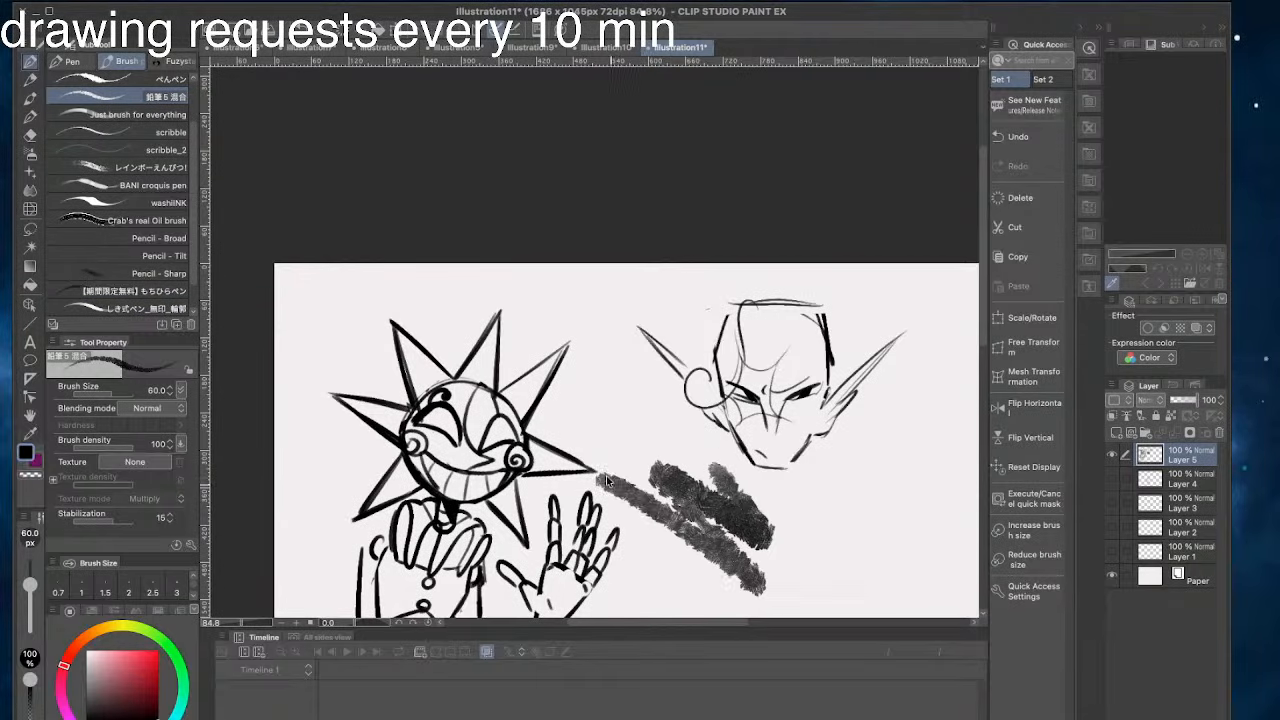
key("ctrl+z")
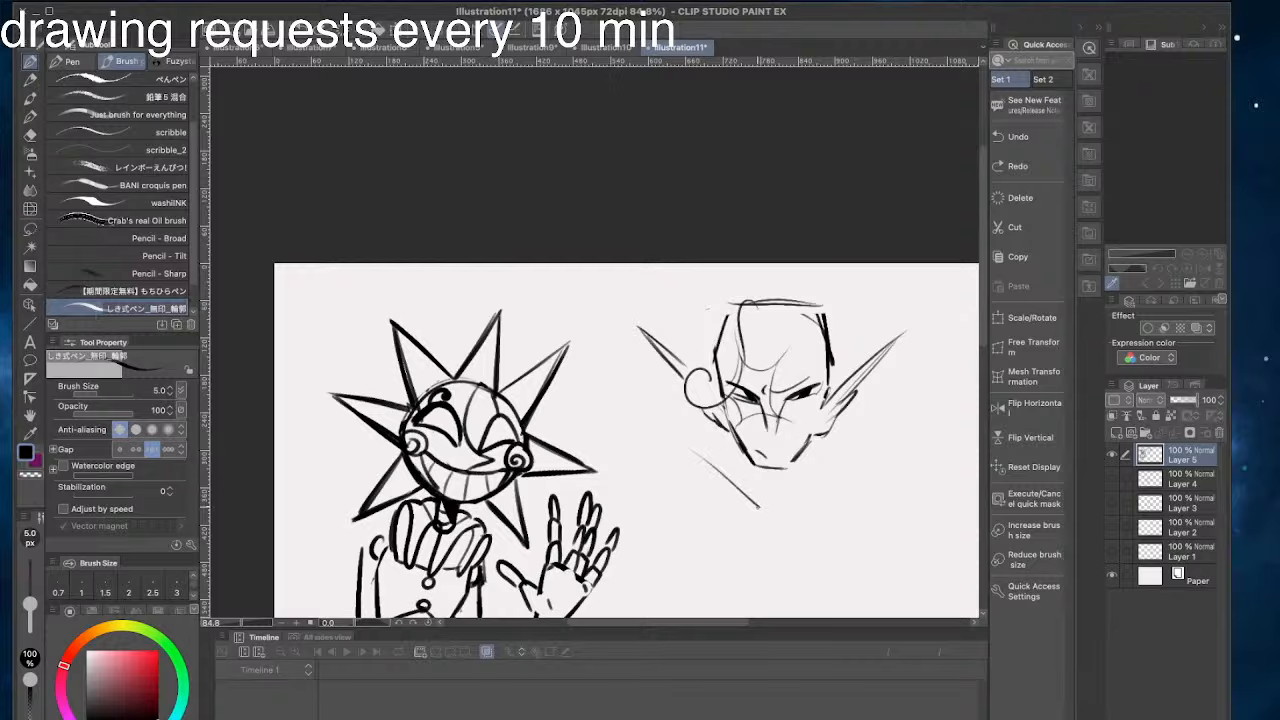
- Darken the left forelock and draw a matching right forelock with a curl ending beside the right ear
left_click_drag(740, 302, 746, 384)
mouse_move(782, 314)
left_mouse_down()
mouse_move(800, 390)
mouse_move(827, 386)
left_mouse_up()
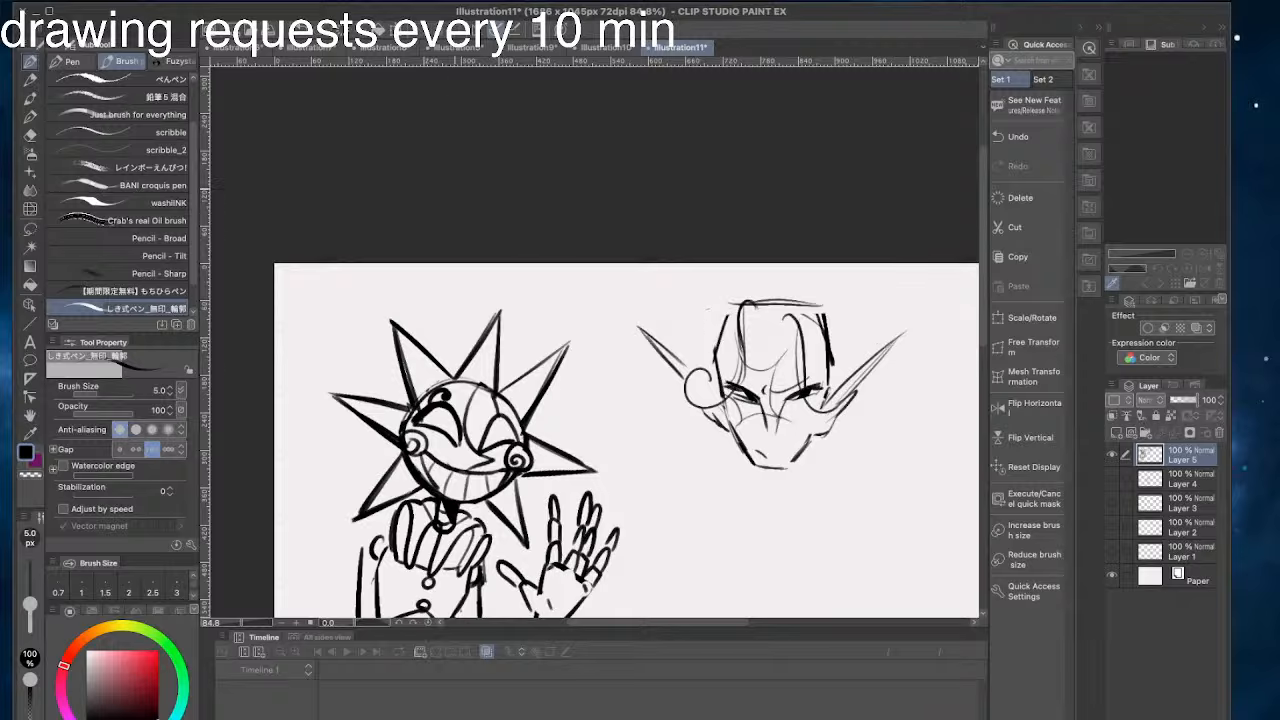
left_click(31, 154)
left_click(29, 62)
mouse_move(715, 310)
left_mouse_down()
mouse_move(712, 320)
mouse_move(826, 318)
mouse_move(829, 403)
left_mouse_up()
key("super+z")
key("super+z")
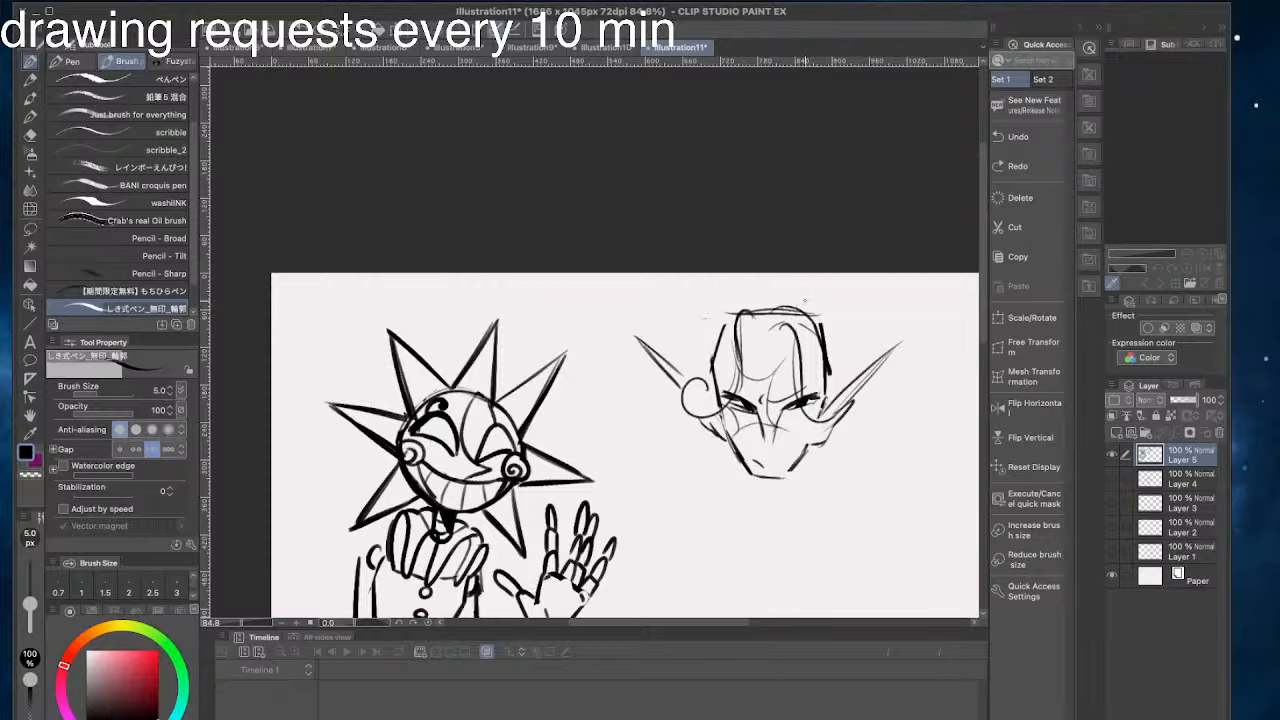
key("super+z")
- Draw the outer hair contour around the crown, running down both sides toward the ears
left_click_drag(804, 301, 852, 372)
left_click_drag(826, 322, 850, 392)
mouse_move(772, 298)
left_mouse_down()
mouse_move(734, 292)
mouse_move(688, 370)
left_mouse_up()
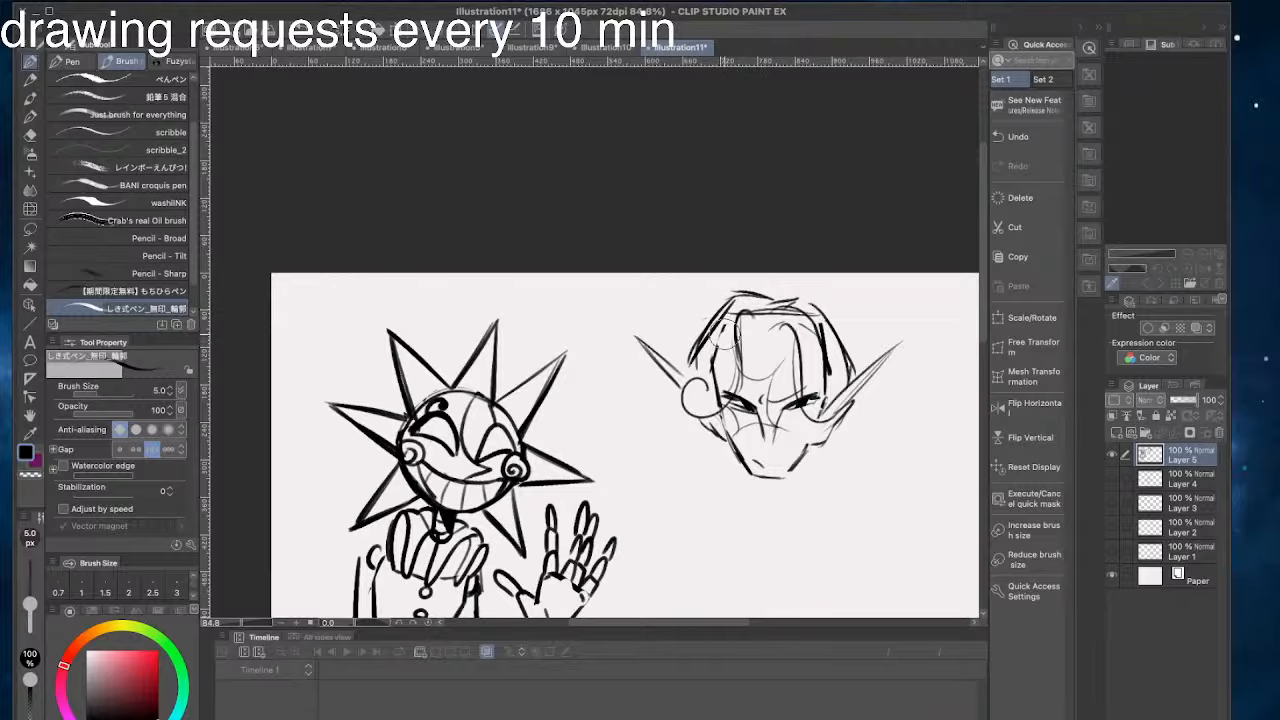
- Erase the old flat head top and temple lines inside the hair and refine the right forelock
left_click_drag(725, 326, 713, 402)
left_click_drag(697, 356, 691, 376)
mouse_move(743, 311)
left_mouse_down()
mouse_move(726, 330)
mouse_move(734, 392)
mouse_move(720, 346)
left_mouse_up()
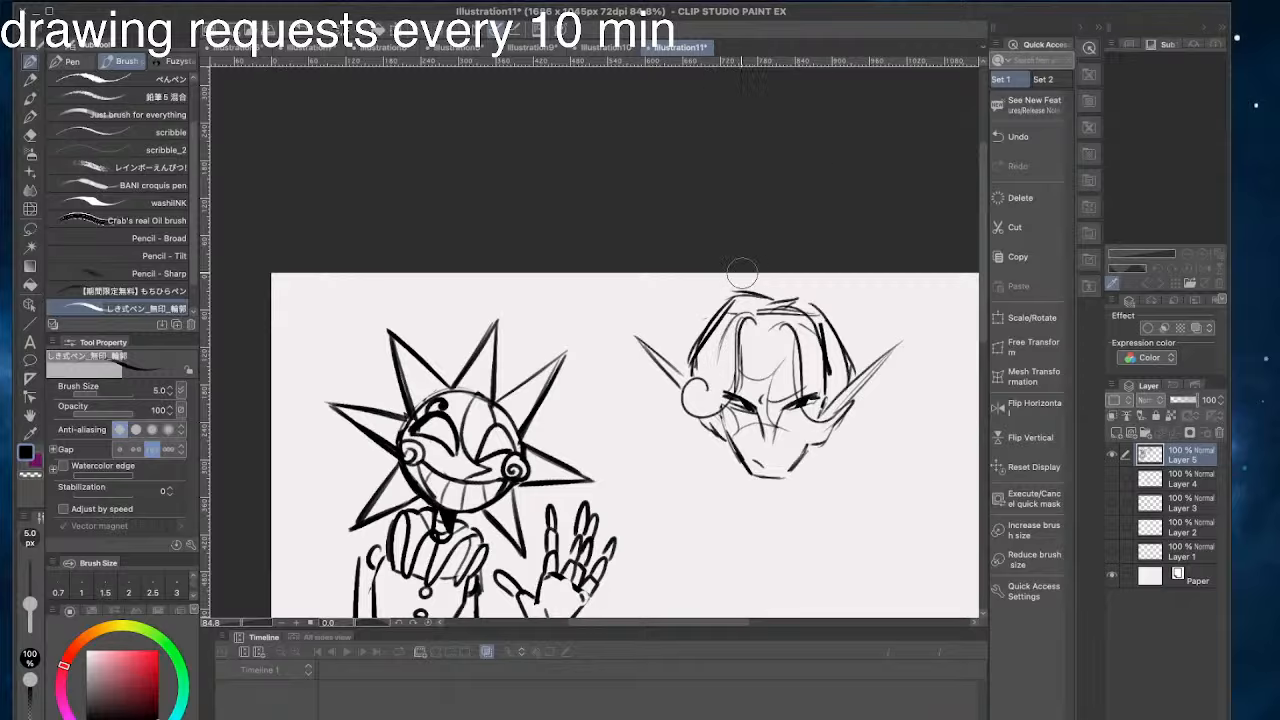
left_click_drag(798, 314, 826, 386)
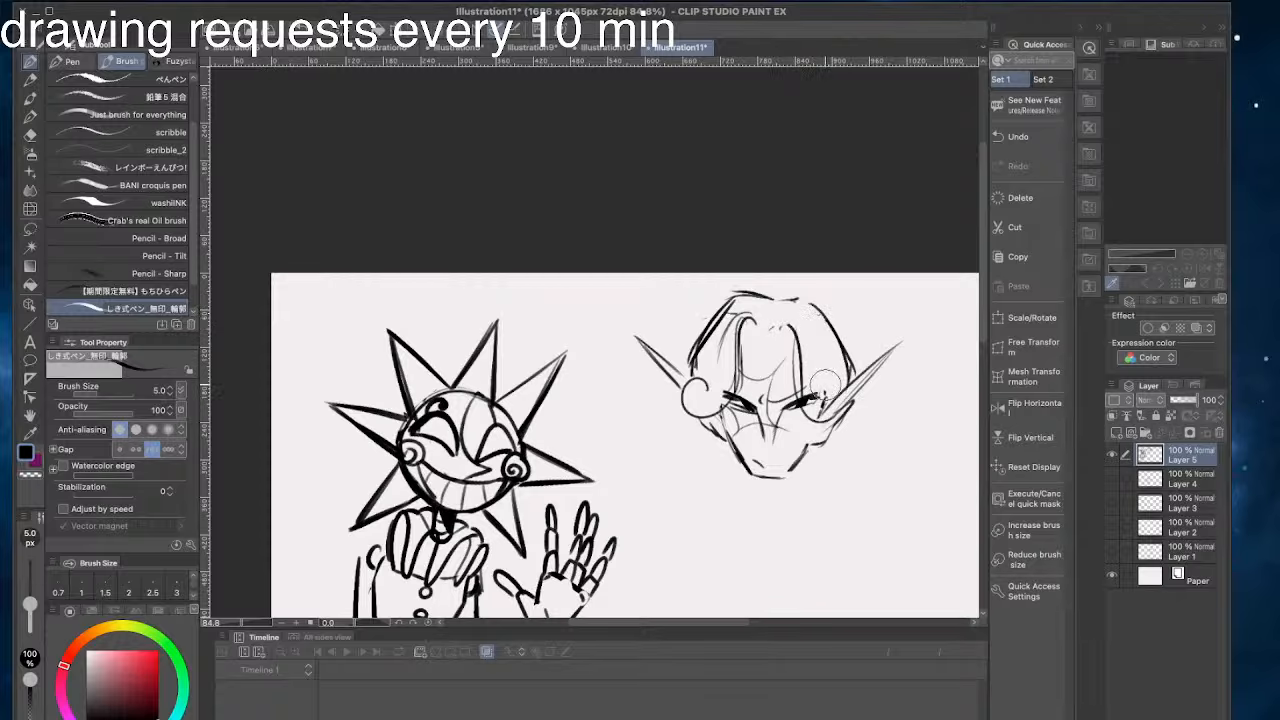
mouse_move(787, 315)
left_mouse_down()
mouse_move(819, 387)
mouse_move(813, 353)
mouse_move(841, 382)
left_mouse_up()
key("super+z")
mouse_move(513, 244)
left_mouse_down()
mouse_move(643, 224)
mouse_move(566, 254)
mouse_move(536, 291)
left_mouse_up()
key("super+z")
left_click_drag(698, 292, 780, 372)
left_click_drag(712, 334, 776, 400)
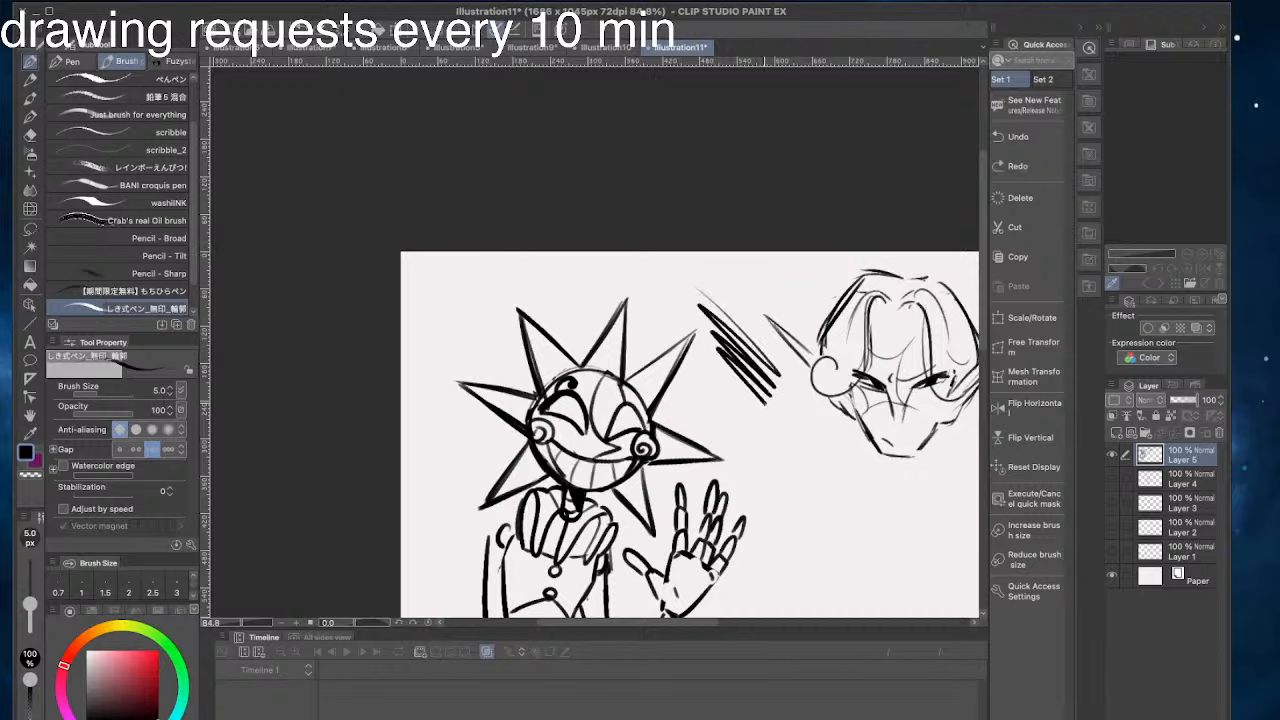
left_click_drag(720, 366, 768, 410)
key("super+z")
left_click_drag(738, 348, 797, 416)
key("super+z")
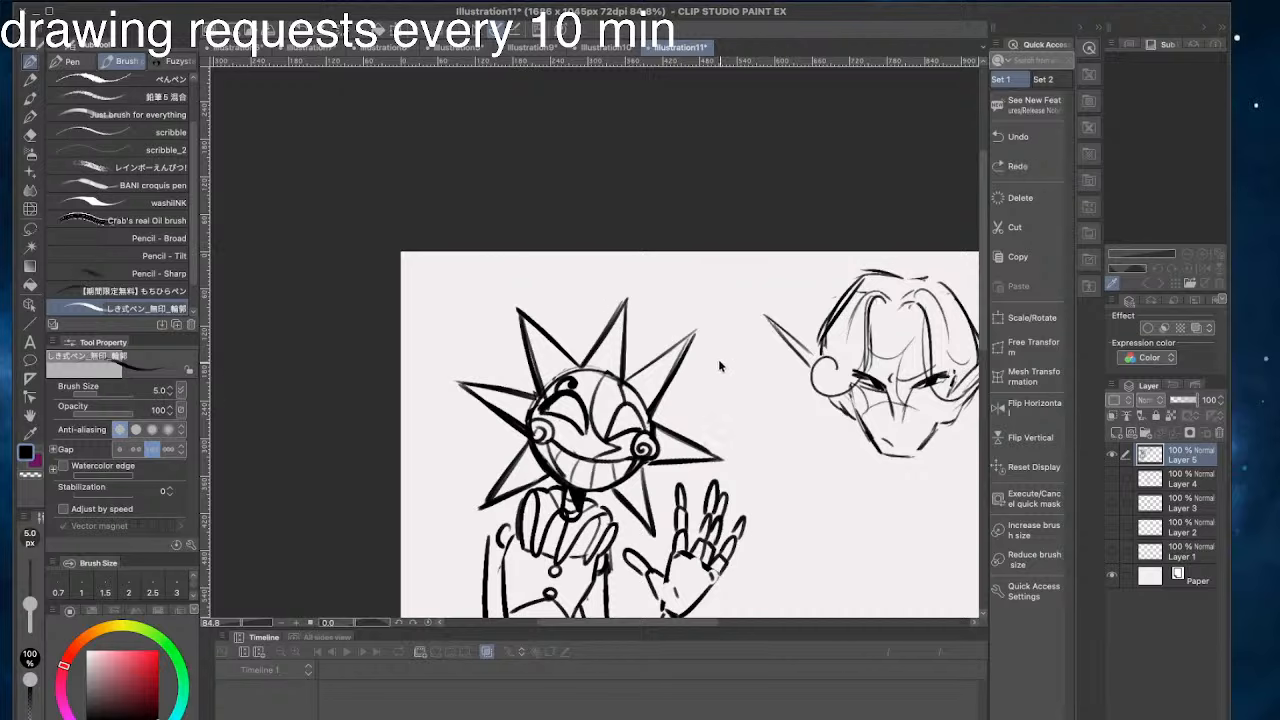
left_click_drag(737, 381, 796, 474)
left_click_drag(740, 410, 796, 490)
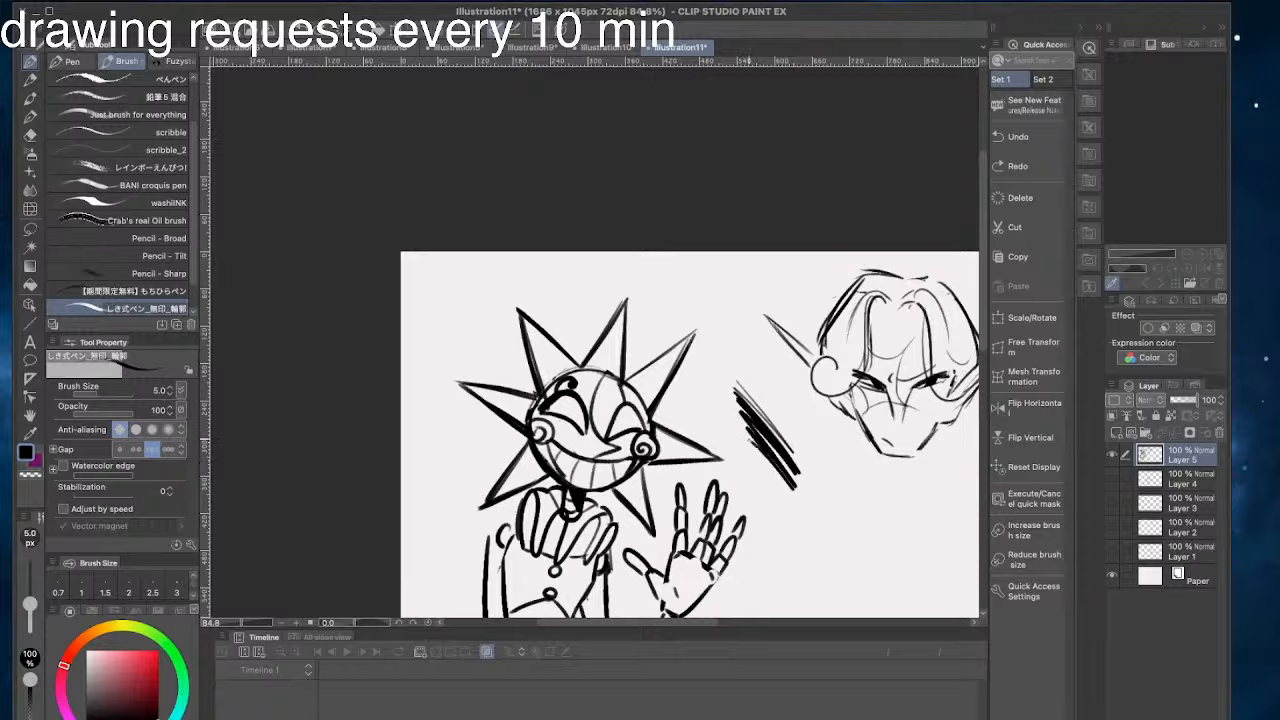
mouse_move(748, 440)
left_mouse_down()
mouse_move(792, 512)
mouse_move(748, 500)
mouse_move(778, 485)
mouse_move(757, 441)
mouse_move(782, 482)
mouse_move(728, 491)
left_mouse_up()
key("super+z")
key("super+z")
key("super+z")
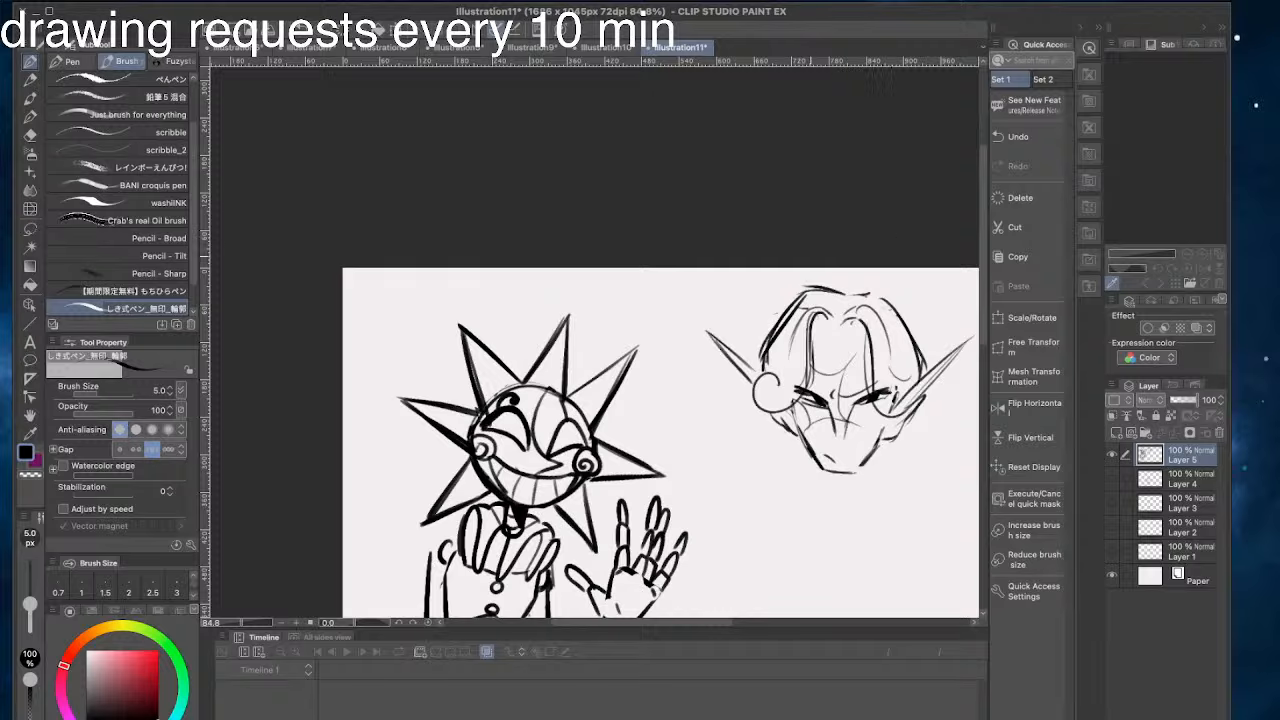
- Draw the neck below the jaw with two side lines and an angled collar line closing its base
mouse_move(810, 290)
left_mouse_down()
mouse_move(776, 323)
mouse_move(756, 378)
left_mouse_up()
key("super+z")
key("super+z")
mouse_move(916, 411)
left_mouse_down()
mouse_move(902, 456)
mouse_move(864, 500)
mouse_move(826, 512)
left_mouse_up()
key("super+z")
left_click_drag(812, 456, 801, 530)
left_click_drag(871, 482, 862, 525)
left_click_drag(862, 524, 812, 549)
left_click_drag(854, 496, 823, 523)
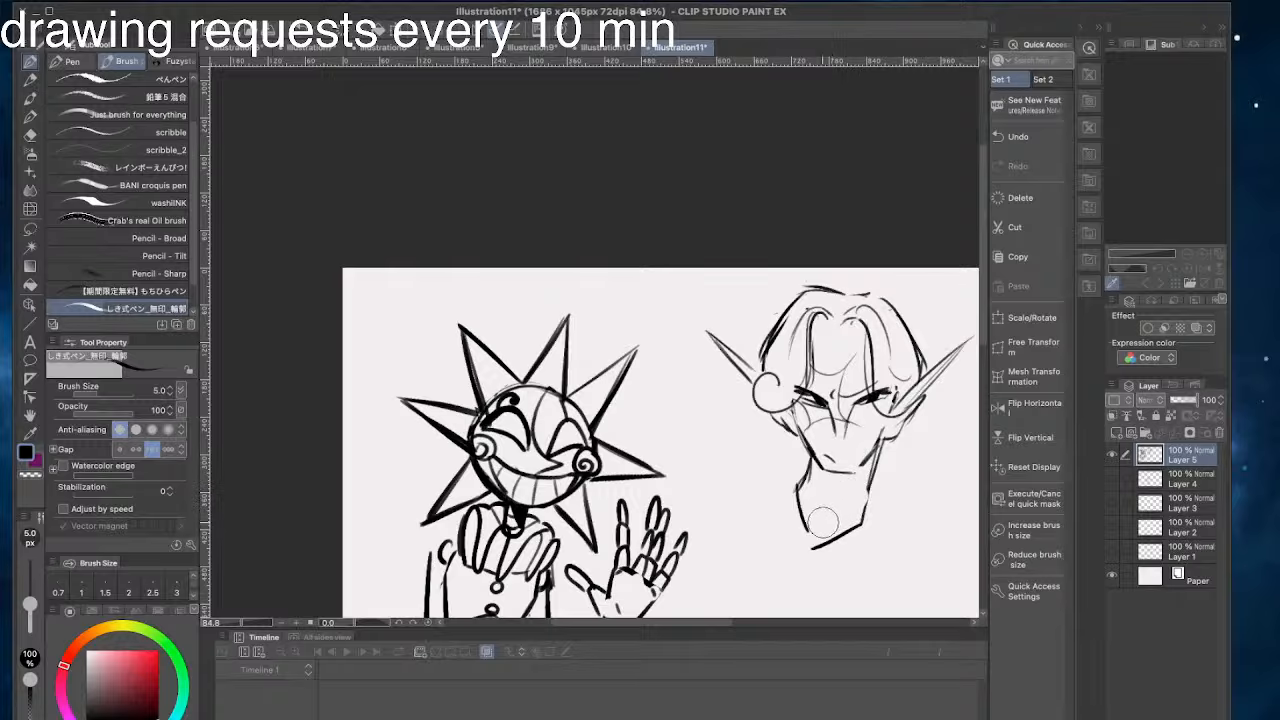
left_click_drag(870, 482, 863, 518)
- Try a small tuft on the crown and add short strokes at the hair parting
left_click_drag(764, 432, 638, 333)
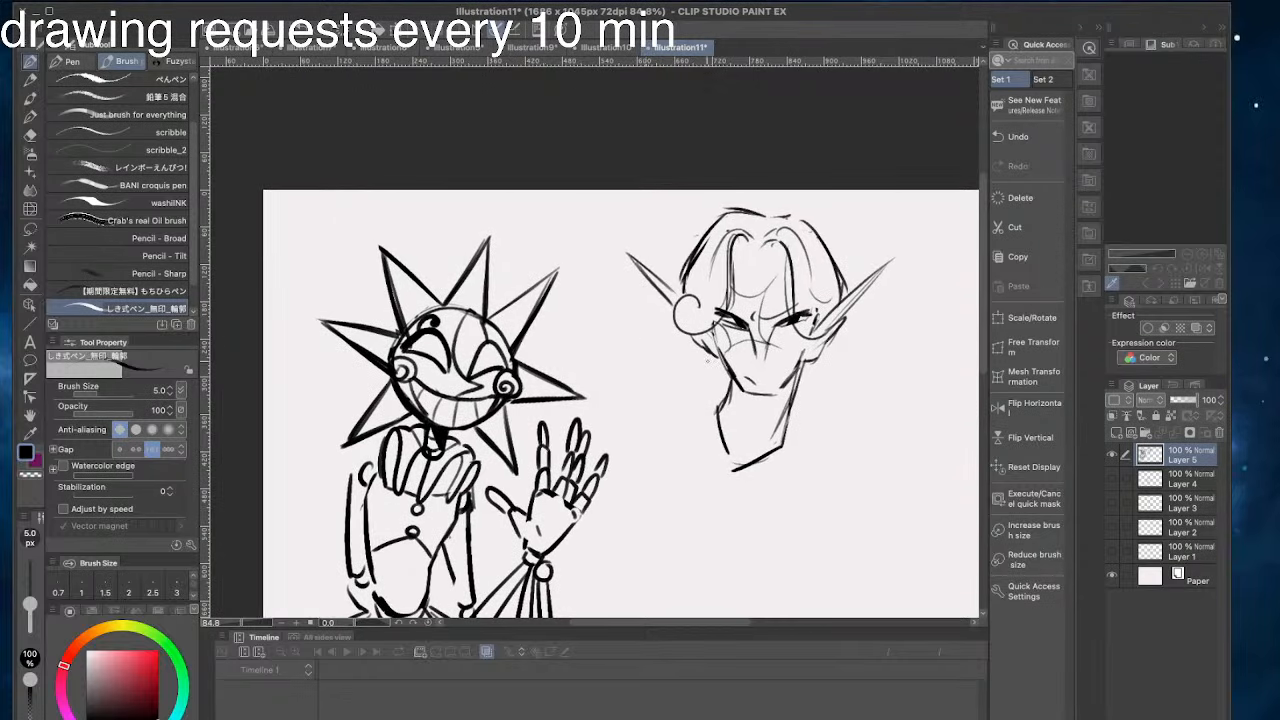
left_click_drag(668, 249, 696, 278)
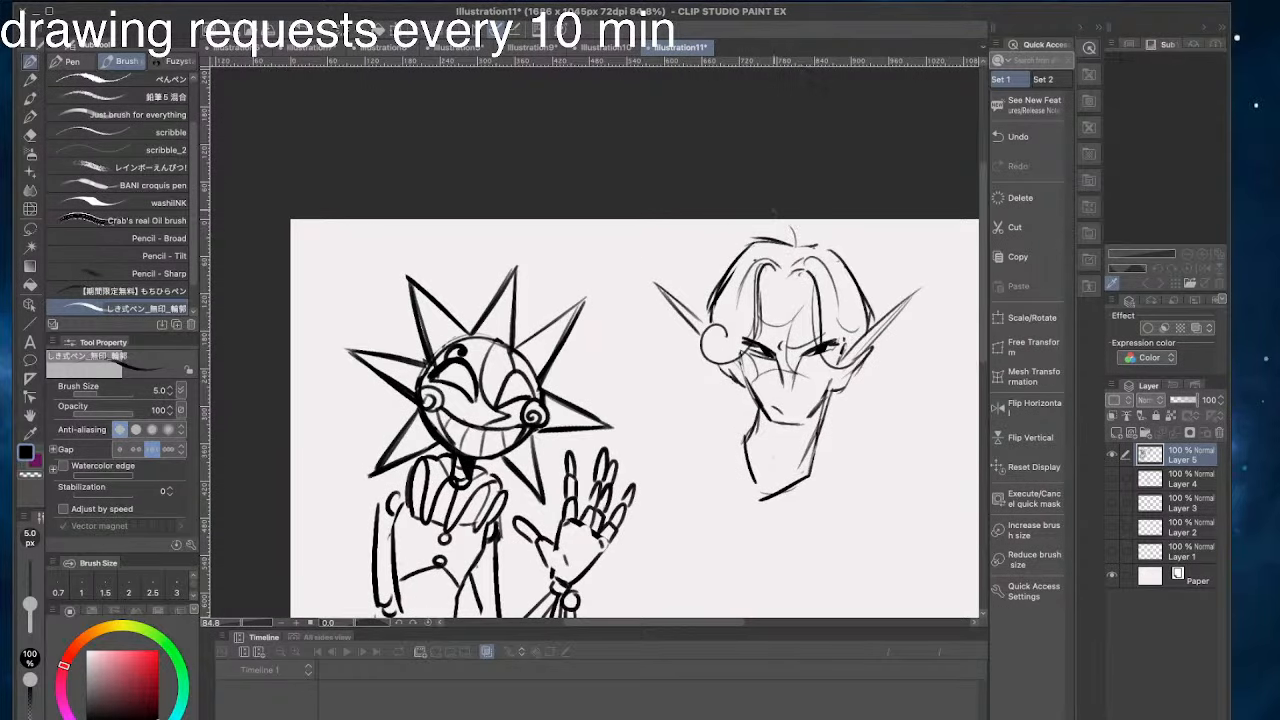
key("ctrl+z")
mouse_move(783, 262)
left_mouse_down()
mouse_move(764, 287)
mouse_move(815, 294)
left_mouse_up()
key("ctrl+z")
- Try sketching shoulder lines sloping down from the neck
key("ctrl+z")
left_click_drag(833, 386, 786, 510)
key("ctrl+z")
left_click_drag(786, 400, 744, 317)
left_click_drag(781, 364, 842, 431)
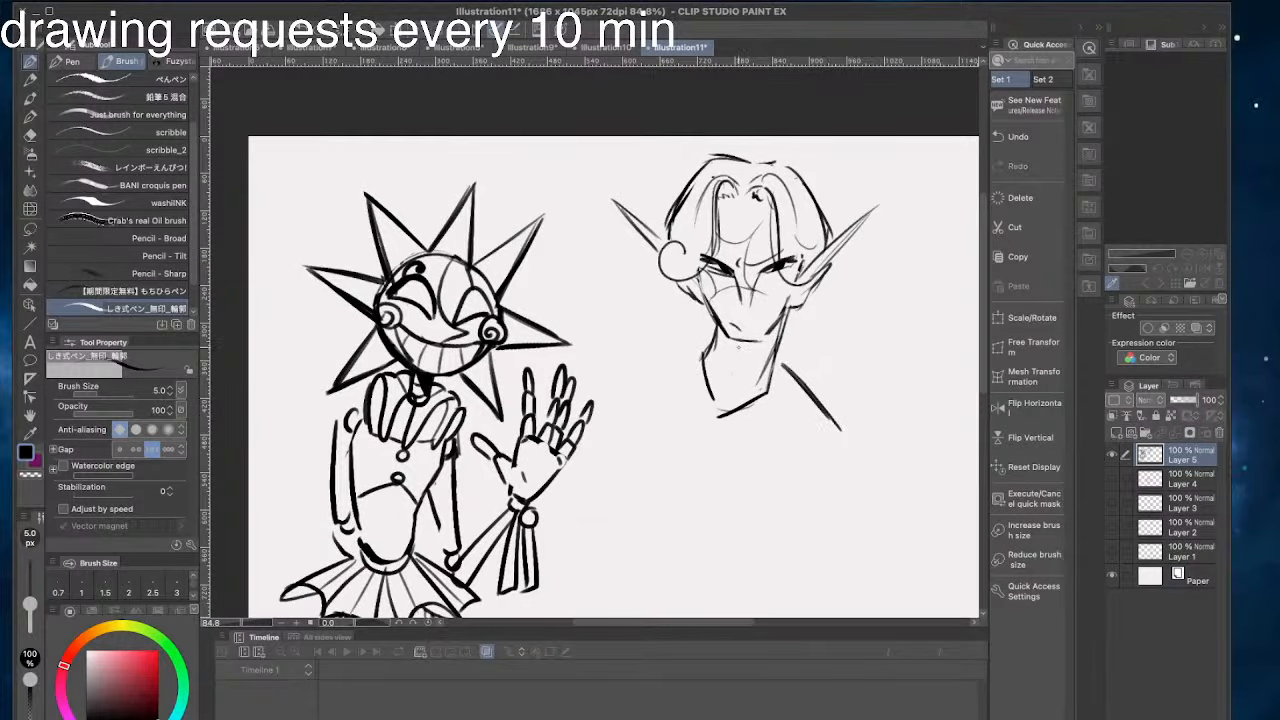
left_click_drag(708, 345, 607, 357)
key("ctrl+z")
- Extend the canvas upward to a height of 1499 px, keeping the 1686 px width
left_click_drag(565, 428, 430, 383)
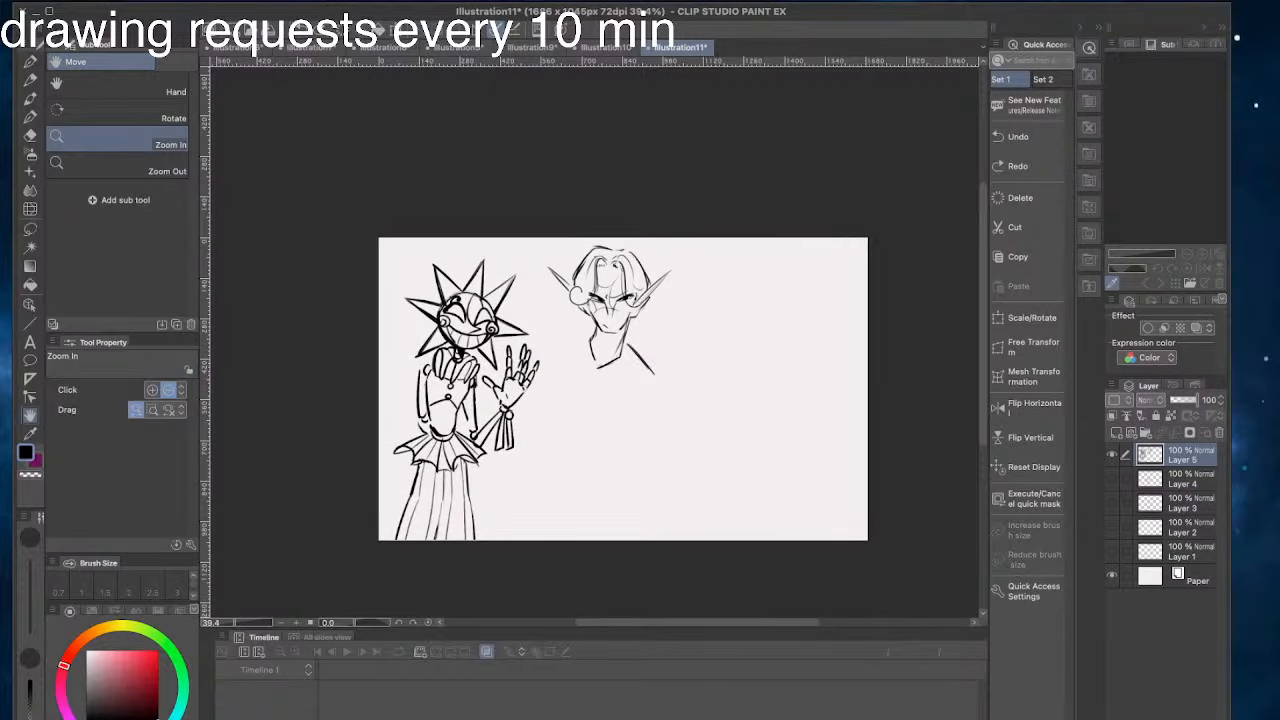
left_click(1172, 2)
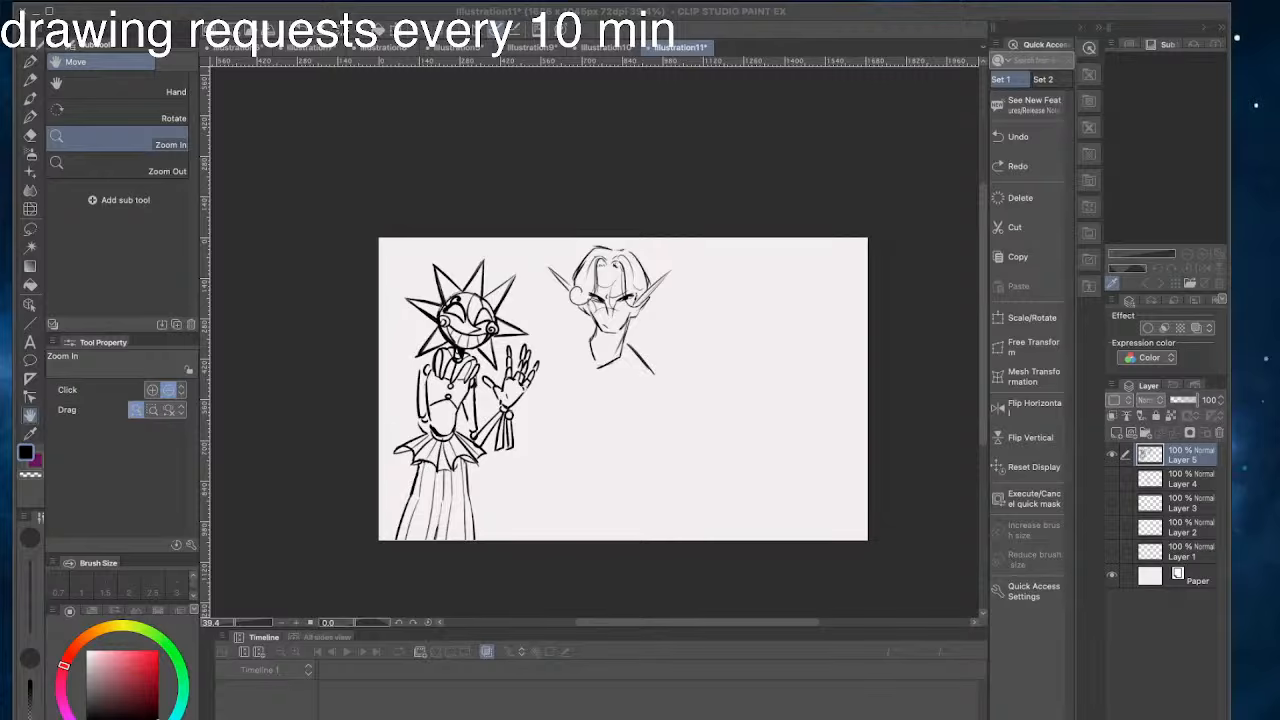
left_click(339, 367)
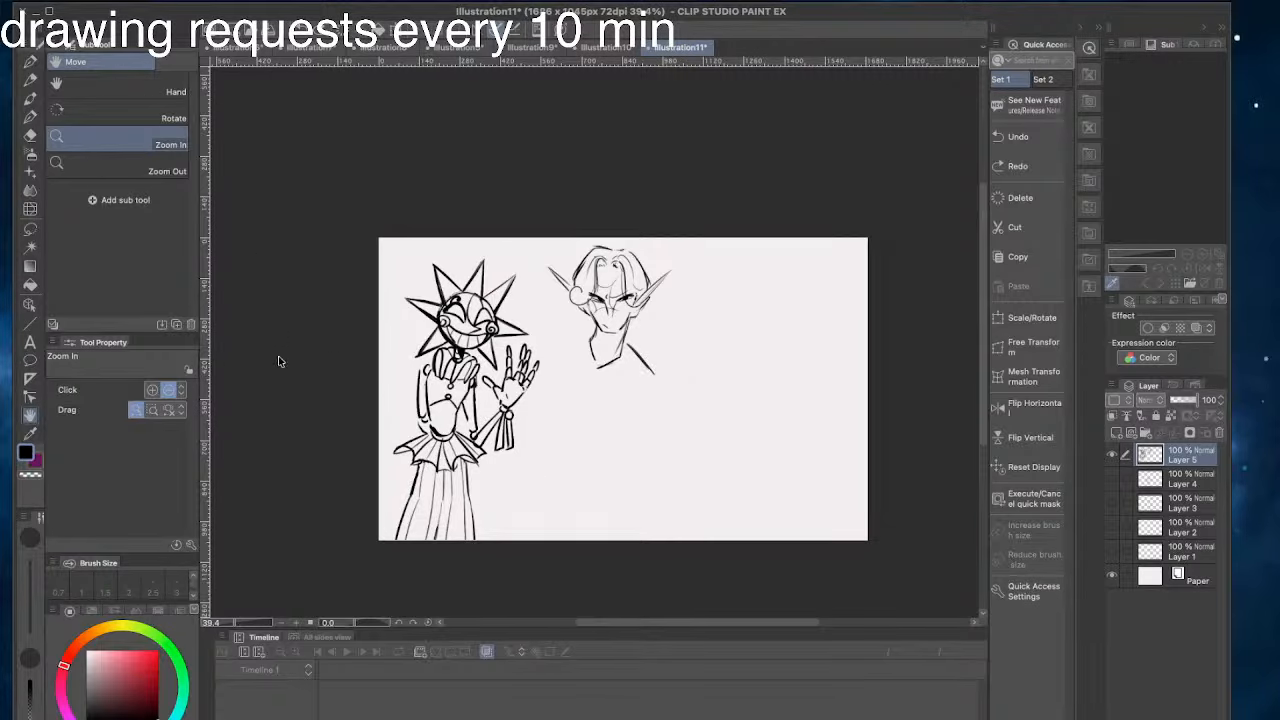
key("ctrl+alt+c")
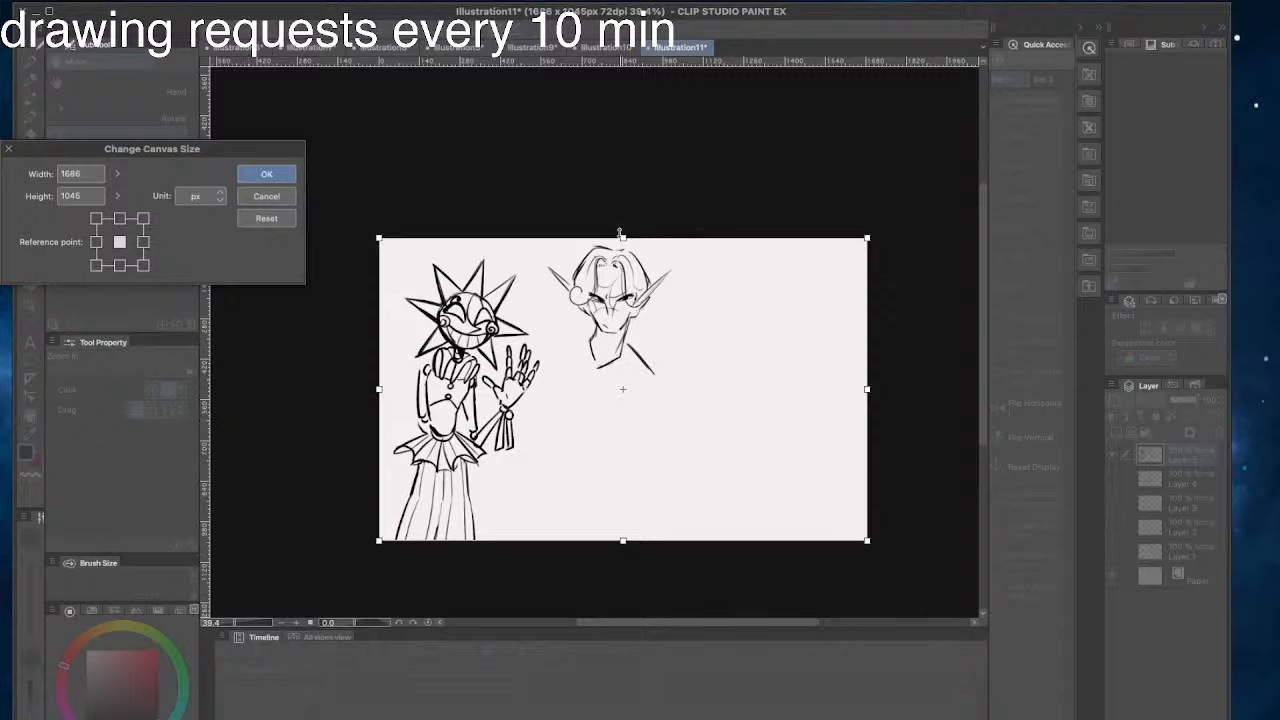
left_click_drag(622, 237, 622, 153)
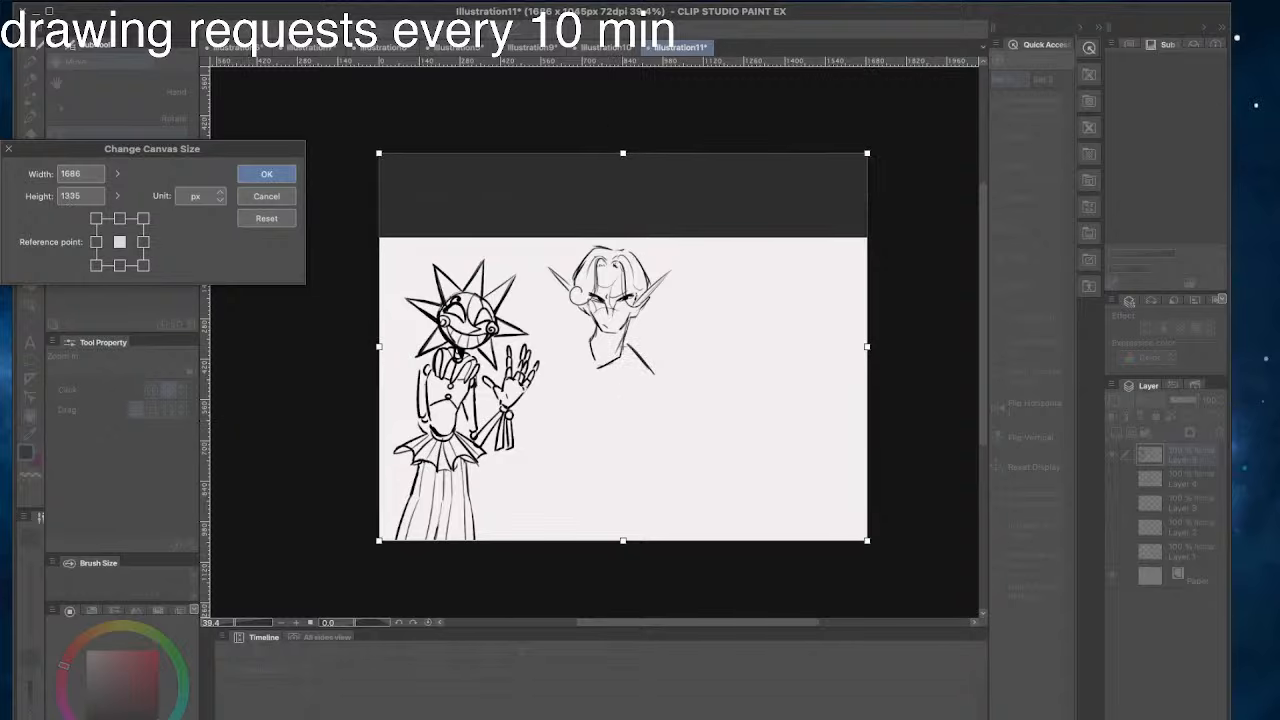
key("super+Tab")
left_click_drag(623, 153, 622, 105)
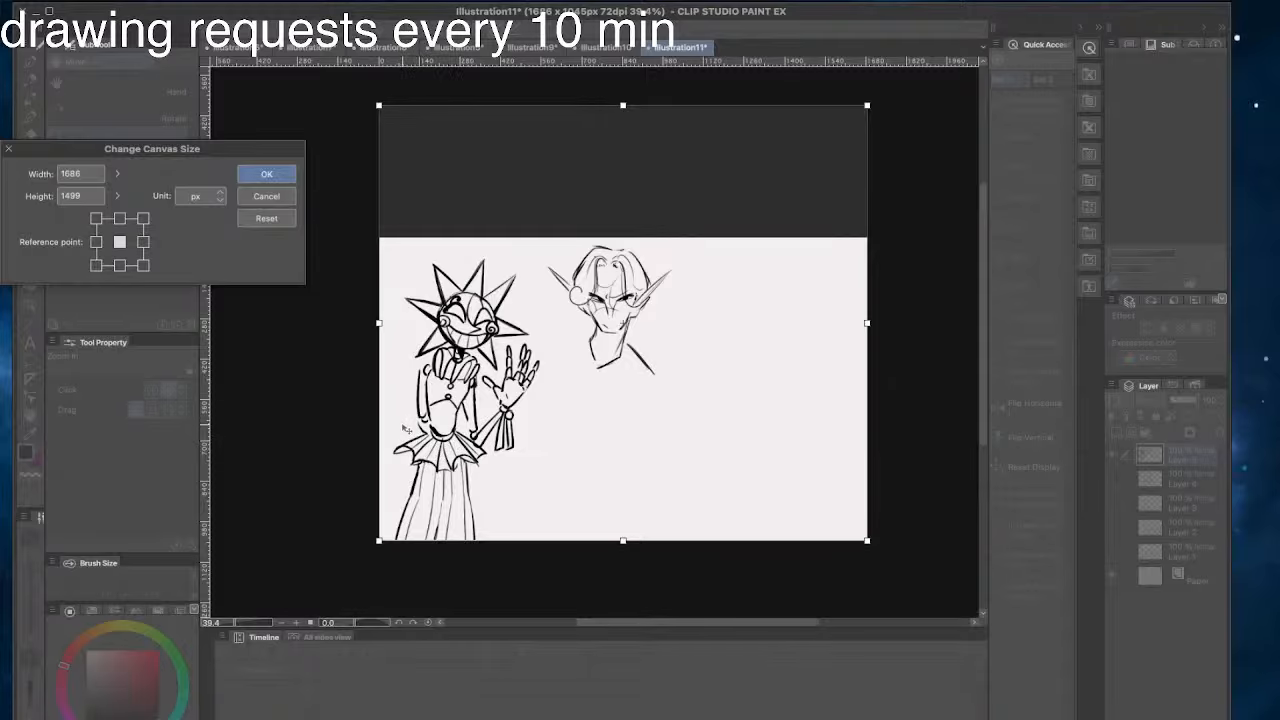
left_click(264, 176)
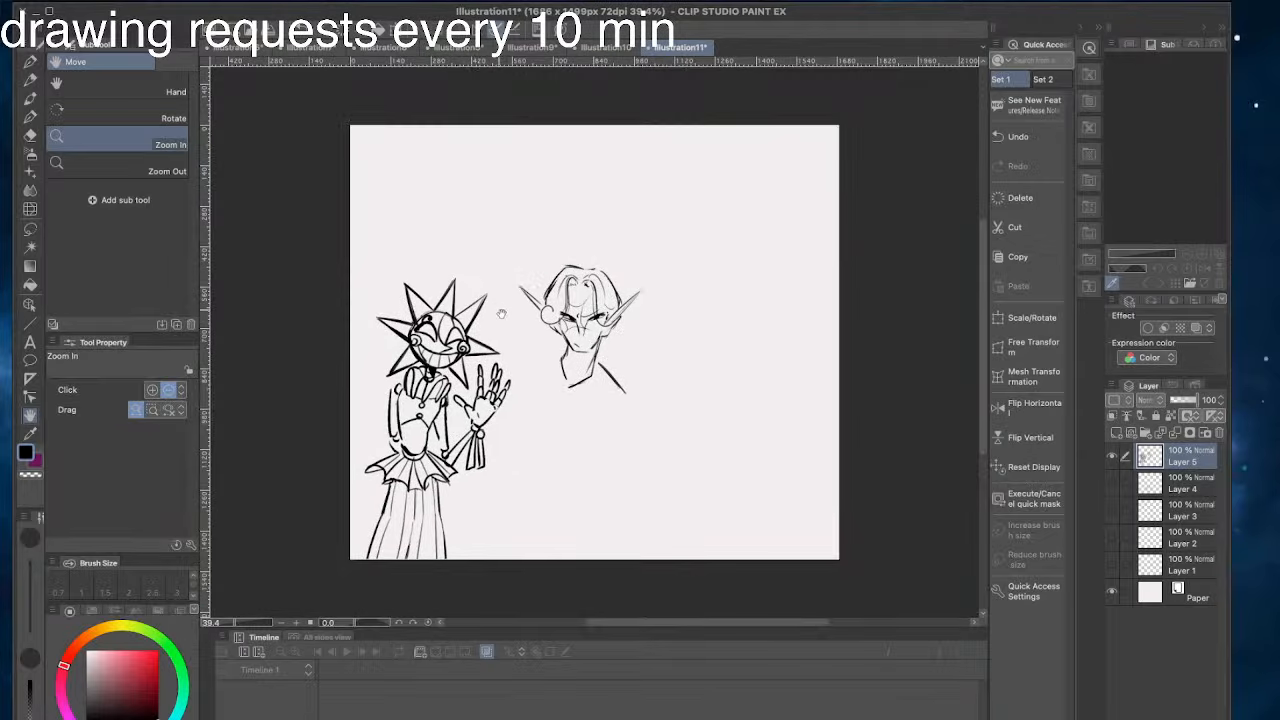
- Lasso the pointed-eared head, move it up into the new canvas space with a rotation of -3.4°, and deselect
left_click(30, 61)
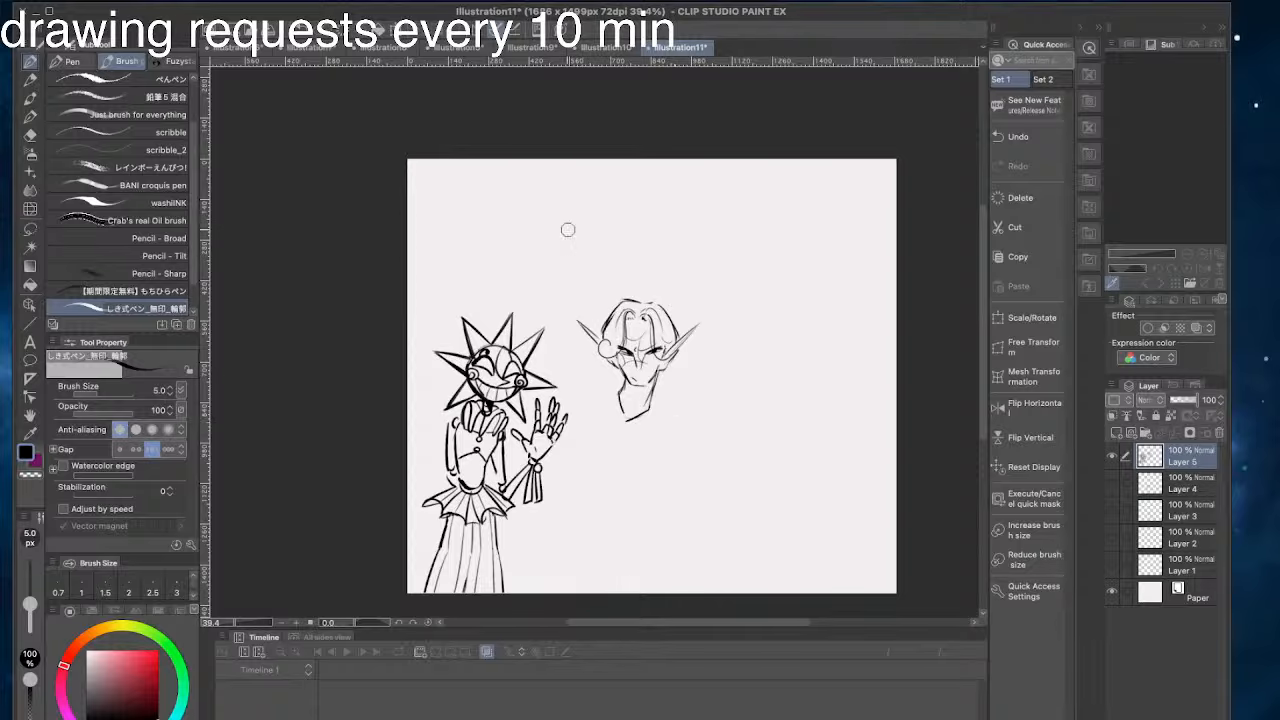
key("m")
mouse_move(612, 259)
left_mouse_down()
mouse_move(641, 435)
mouse_move(602, 259)
left_mouse_up()
key("super+t")
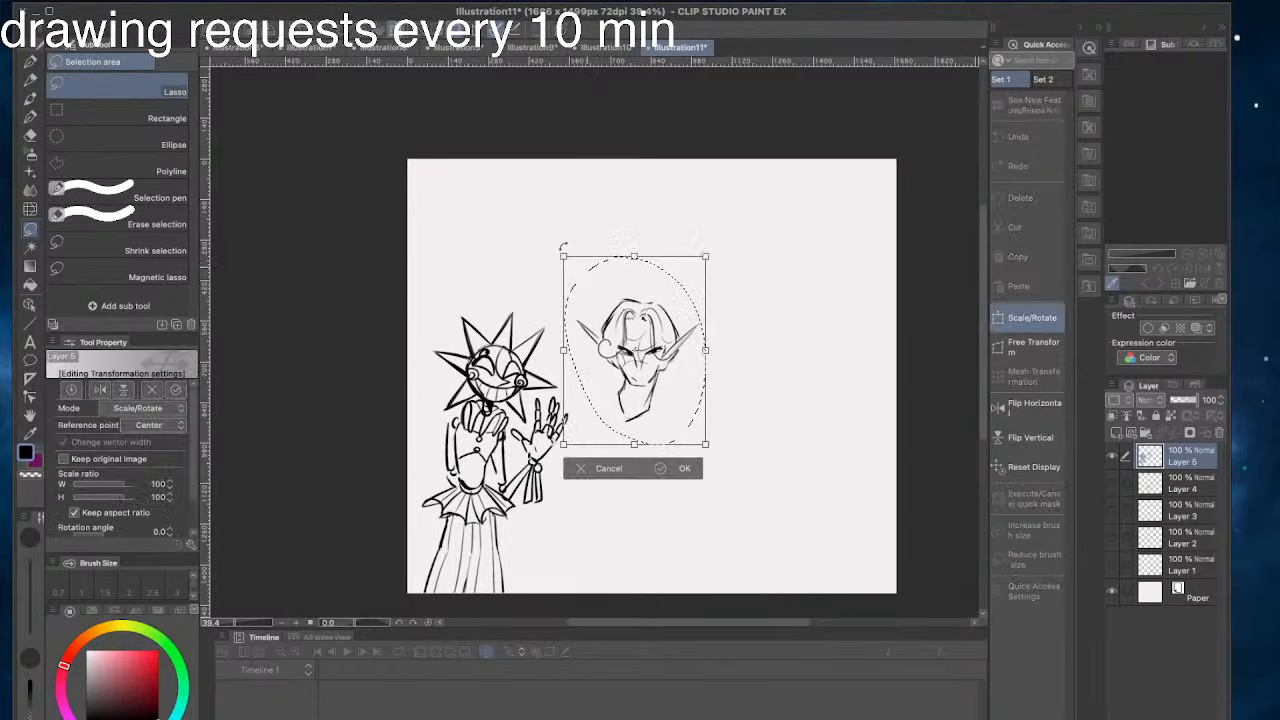
left_click_drag(463, 215, 520, 263)
left_click_drag(594, 325, 606, 239)
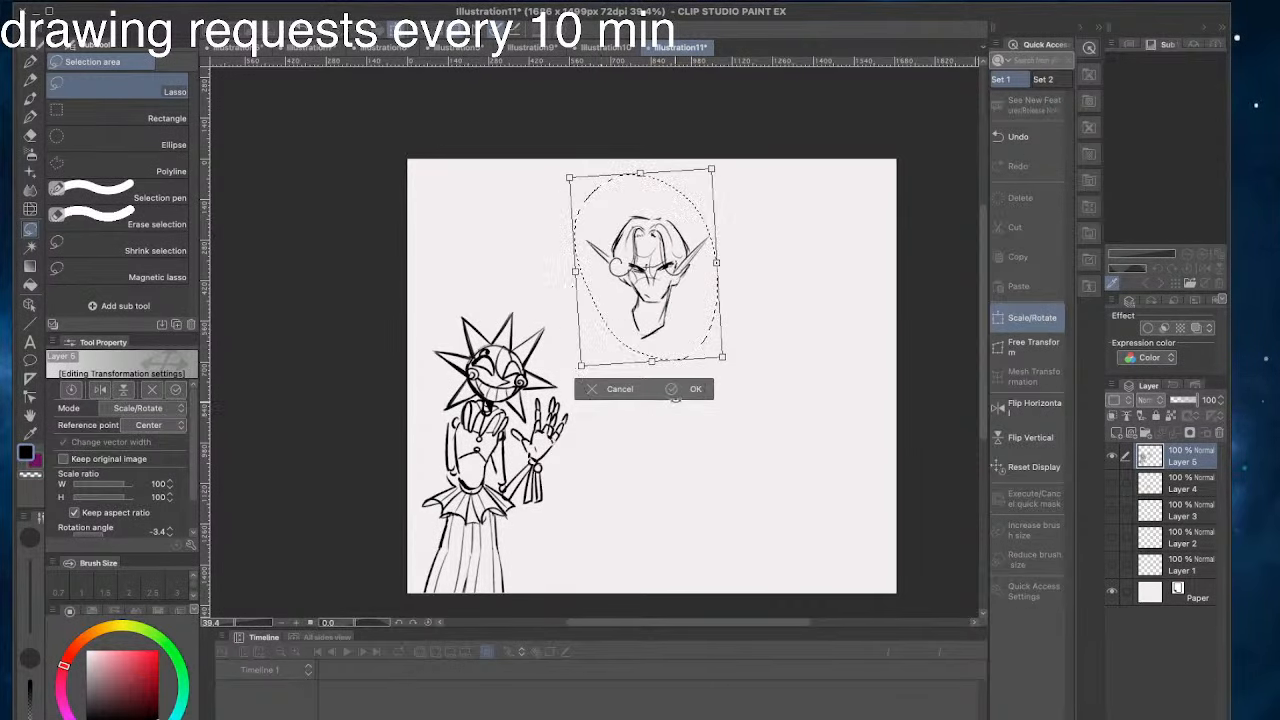
left_click(675, 388)
left_click(519, 385)
key("slash")
- Draw a sloping right shoulder line and a rounded left shoulder extending from the neck
mouse_move(632, 307)
left_mouse_down()
mouse_move(700, 298)
mouse_move(638, 341)
mouse_move(654, 365)
left_mouse_up()
left_click(30, 63)
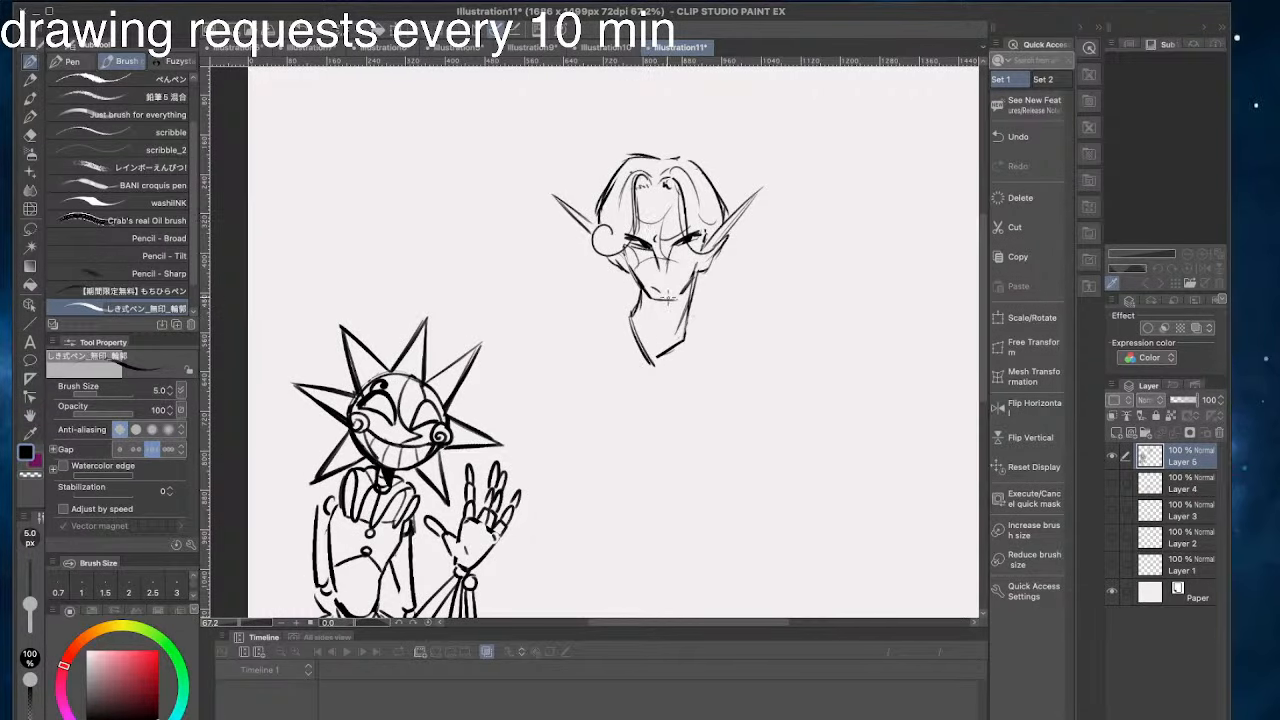
left_click_drag(656, 220, 661, 248)
left_click_drag(692, 309, 717, 347)
mouse_move(692, 309)
left_mouse_down()
mouse_move(718, 348)
mouse_move(748, 361)
left_mouse_up()
left_click_drag(711, 334, 742, 357)
left_click_drag(623, 310, 562, 330)
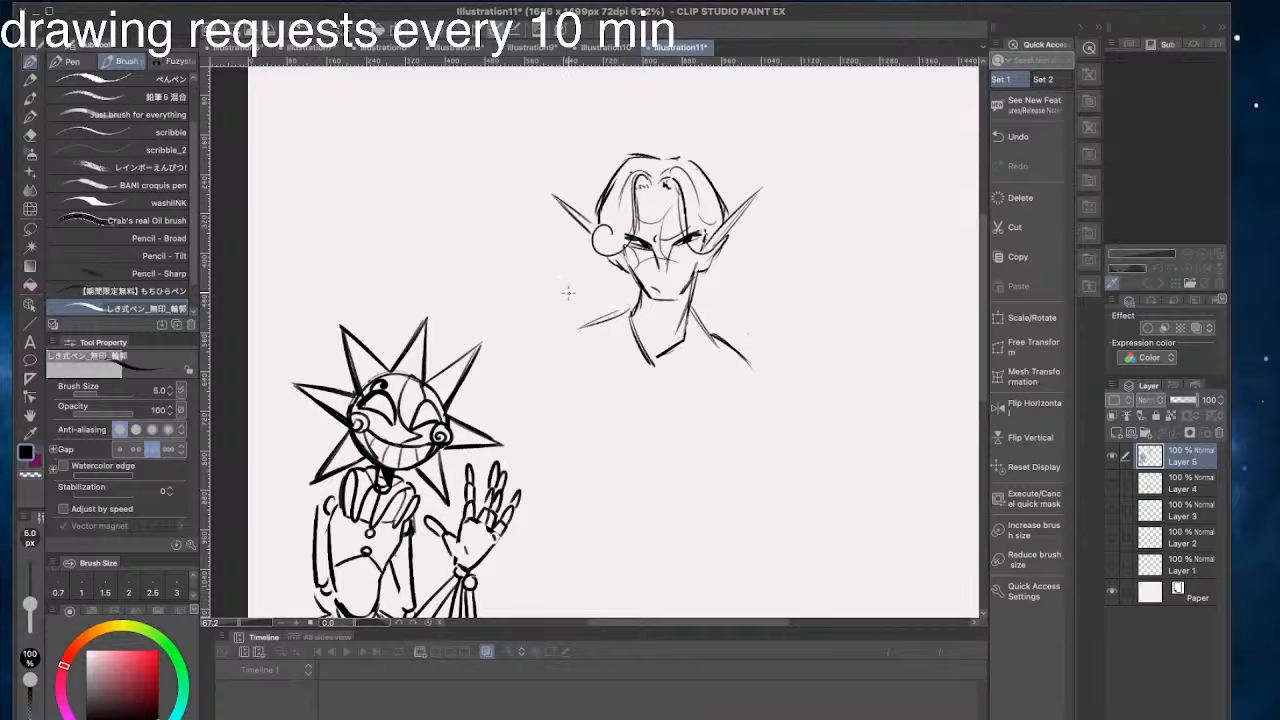
left_click_drag(584, 325, 537, 376)
mouse_move(531, 274)
left_mouse_down()
mouse_move(549, 269)
mouse_move(559, 294)
left_mouse_up()
- Draw curved hair strands falling from behind the right ear to the right shoulder
left_click_drag(761, 260, 758, 304)
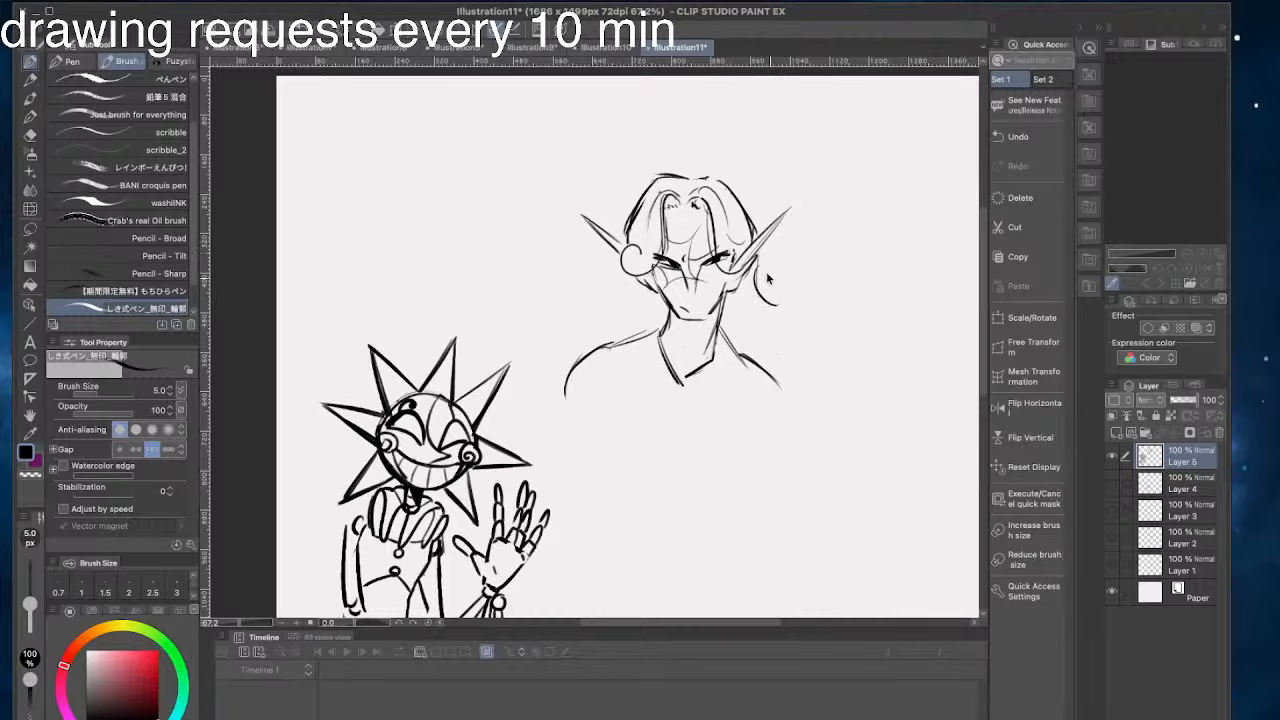
key("ctrl+z")
mouse_move(758, 252)
left_mouse_down()
mouse_move(744, 296)
mouse_move(768, 312)
left_mouse_up()
key("ctrl+z")
mouse_move(750, 277)
left_mouse_down()
mouse_move(763, 323)
mouse_move(788, 319)
mouse_move(812, 340)
mouse_move(808, 374)
left_mouse_up()
left_click_drag(596, 187, 676, 212)
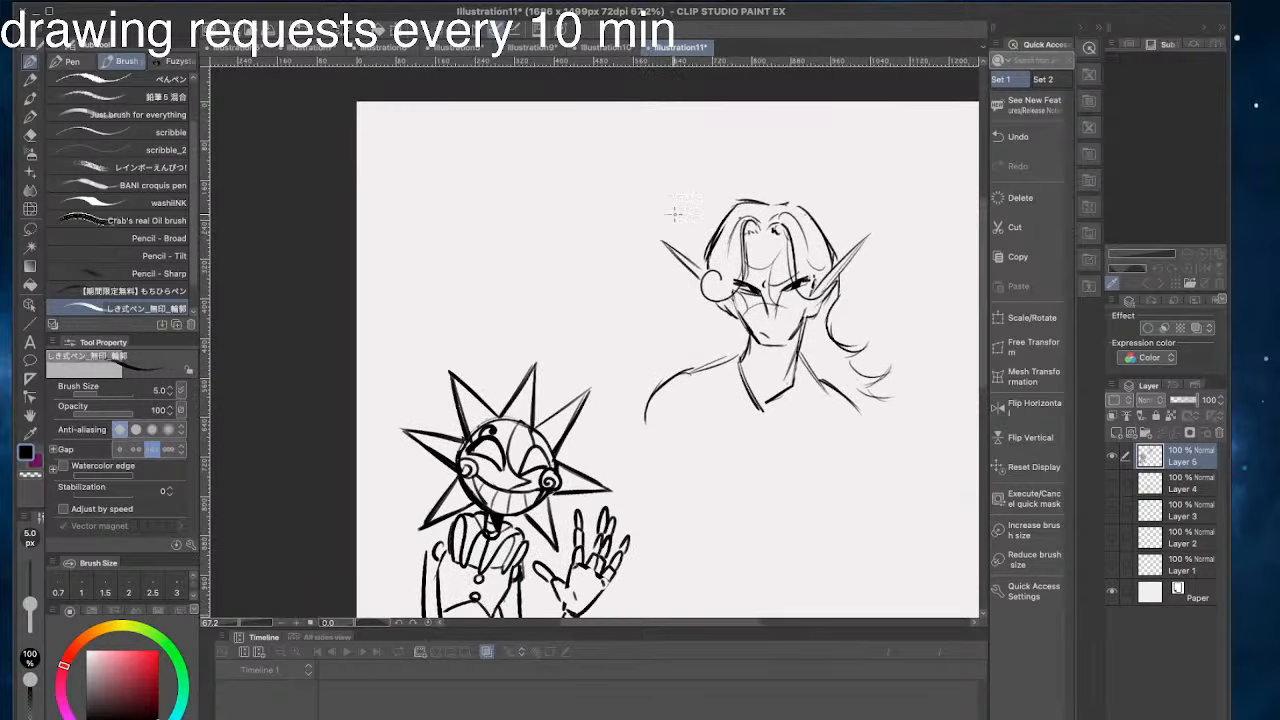
- Undo the lower right hair strands, and add a spiral and thin wisps to the left curl
key("ctrl+z")
key("ctrl+z")
key("ctrl+z")
key("ctrl+z")
key("ctrl+z")
key("ctrl+z")
mouse_move(717, 274)
left_mouse_down()
mouse_move(727, 278)
mouse_move(688, 279)
left_mouse_up()
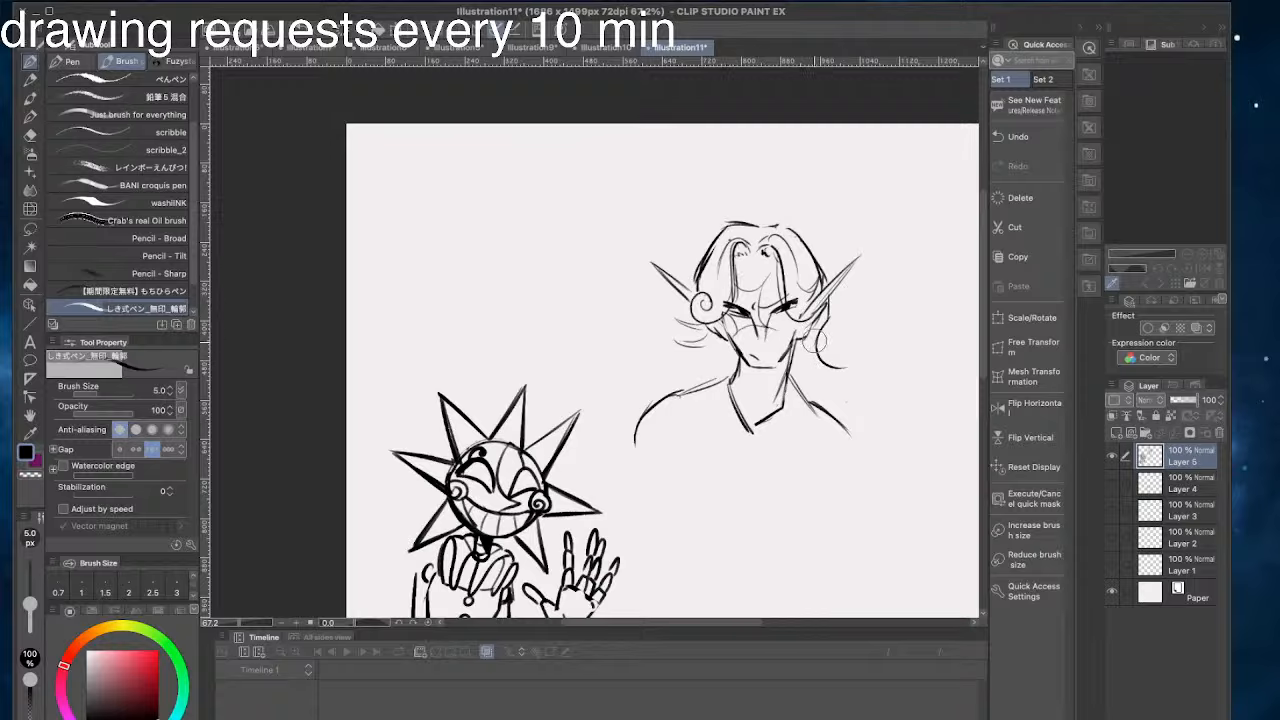
key("super+z")
- Draw flicked hair strands above the right shoulder and long pointed strands sweeping over the left shoulder
mouse_move(820, 333)
left_mouse_down()
mouse_move(857, 336)
mouse_move(847, 418)
left_mouse_up()
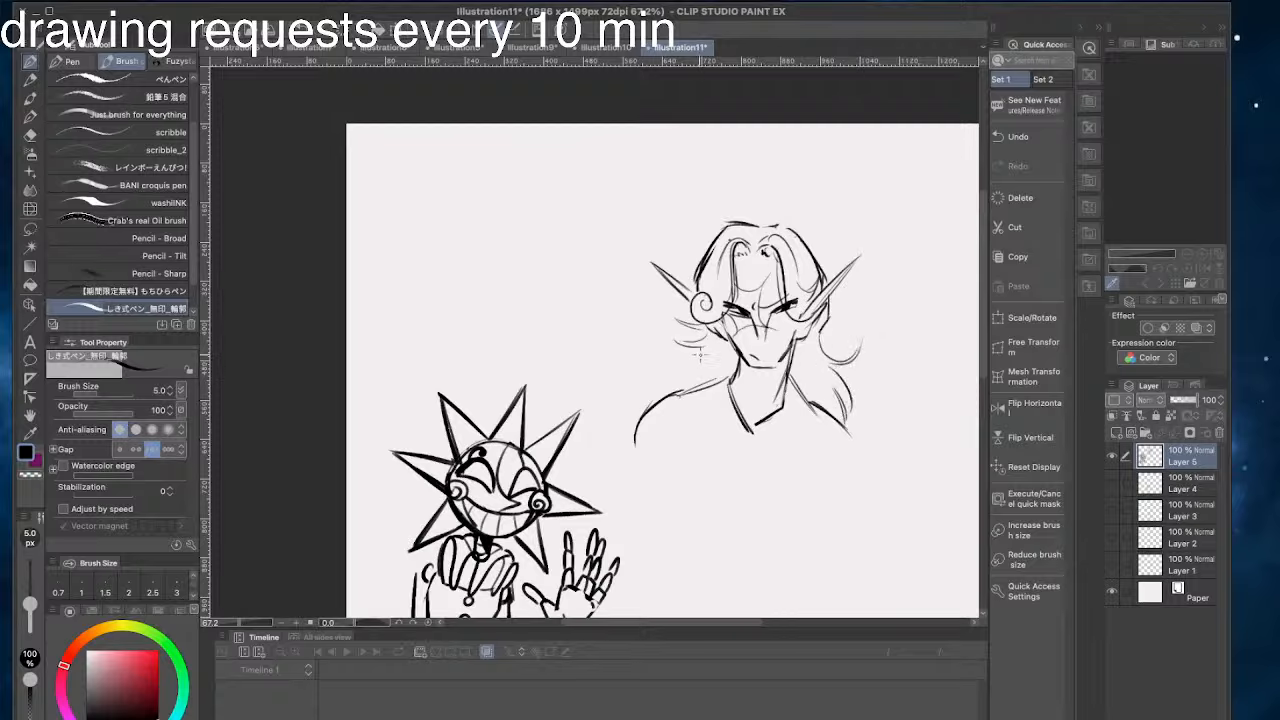
left_click_drag(702, 355, 650, 368)
mouse_move(650, 372)
left_mouse_down()
mouse_move(688, 383)
mouse_move(646, 356)
mouse_move(644, 400)
left_mouse_up()
key("super+z")
key("super+z")
left_click_drag(690, 362, 642, 405)
- Add thin pointed strands to the hair over the right shoulder and a short stroke behind the right ear
mouse_move(842, 409)
left_mouse_down()
mouse_move(834, 381)
mouse_move(859, 404)
mouse_move(857, 433)
left_mouse_up()
left_click_drag(839, 369, 858, 428)
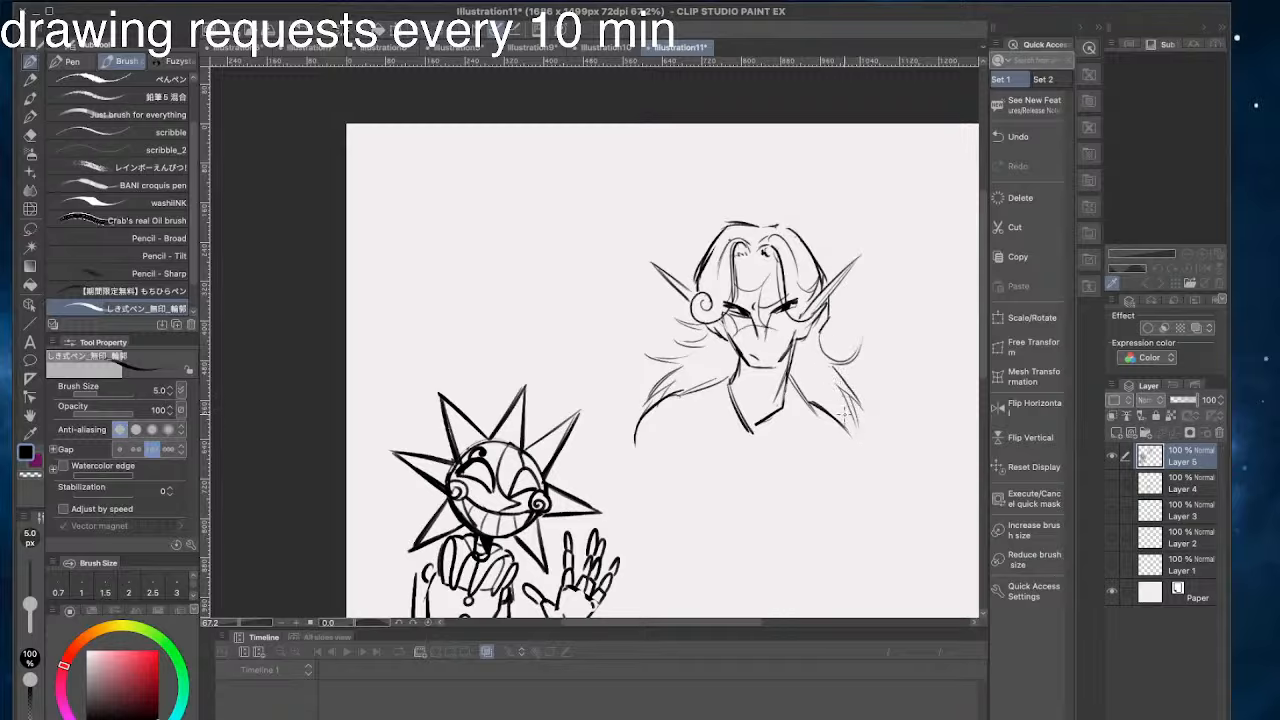
left_click_drag(831, 306, 821, 332)
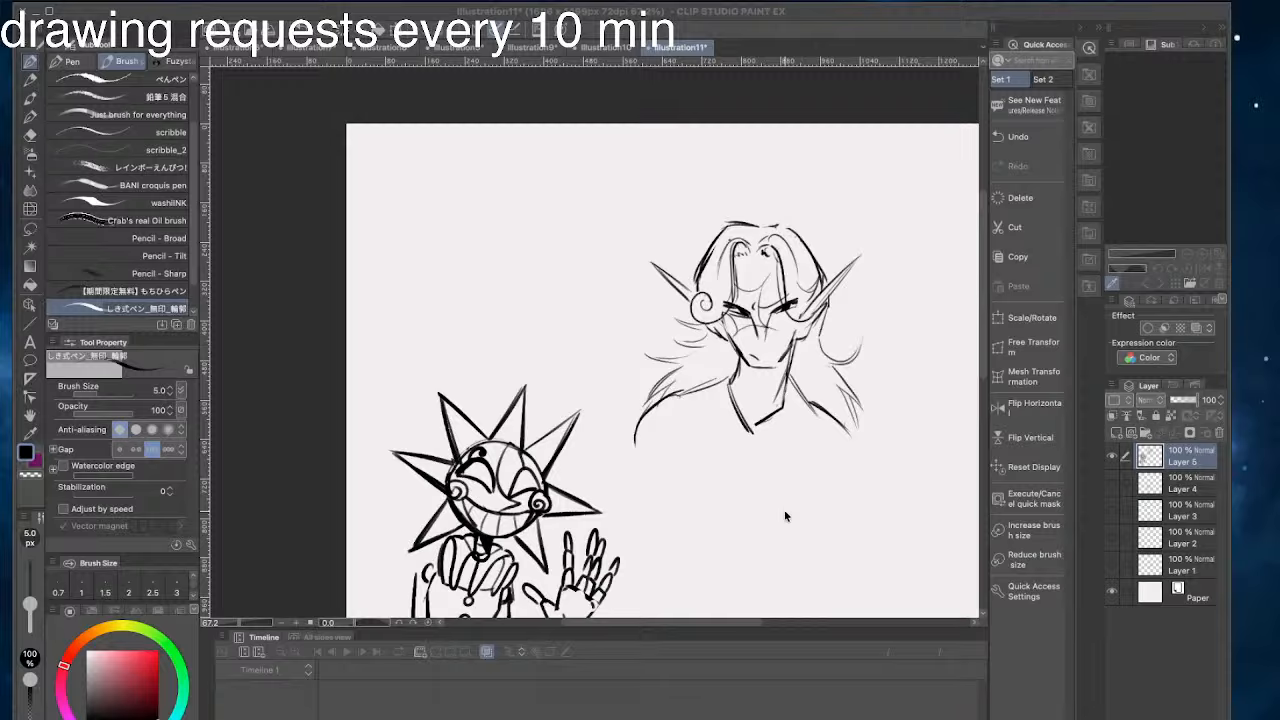
- Draw tapering torso sides below both shoulders and erase the wispy hair strands over the left shoulder
left_click_drag(840, 428, 861, 456)
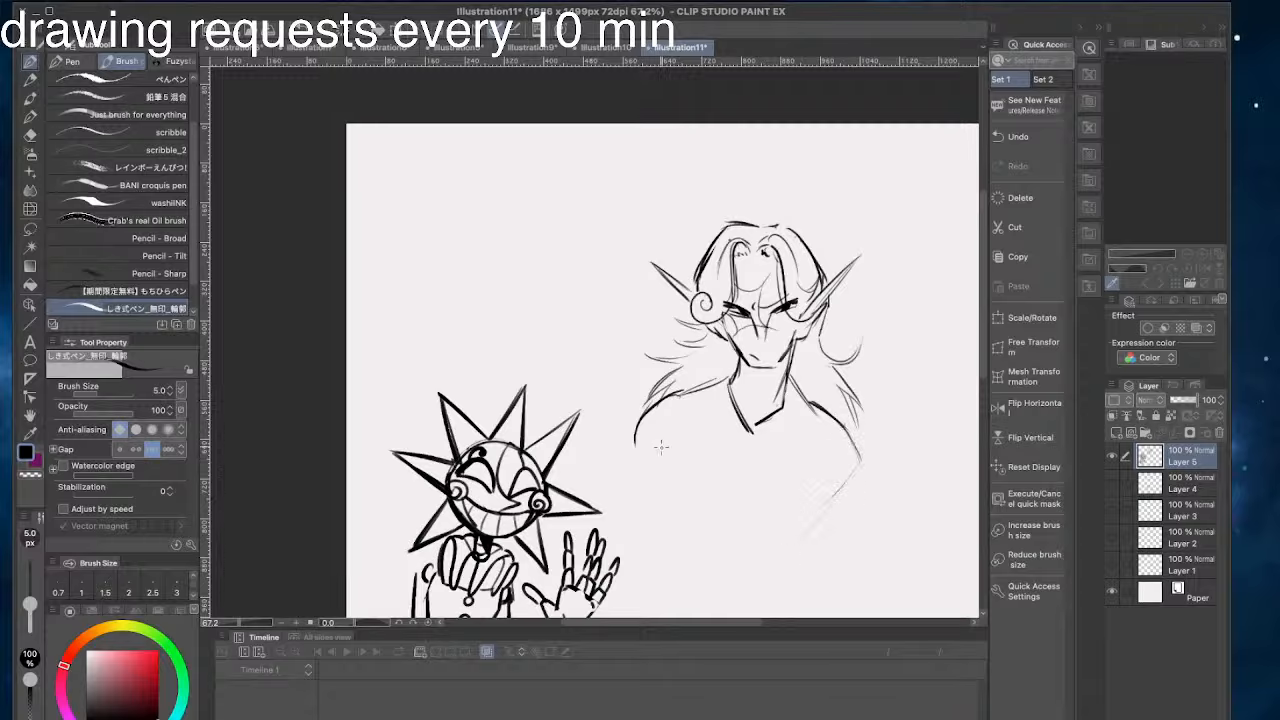
left_click_drag(635, 453, 696, 520)
left_click_drag(712, 330, 658, 362)
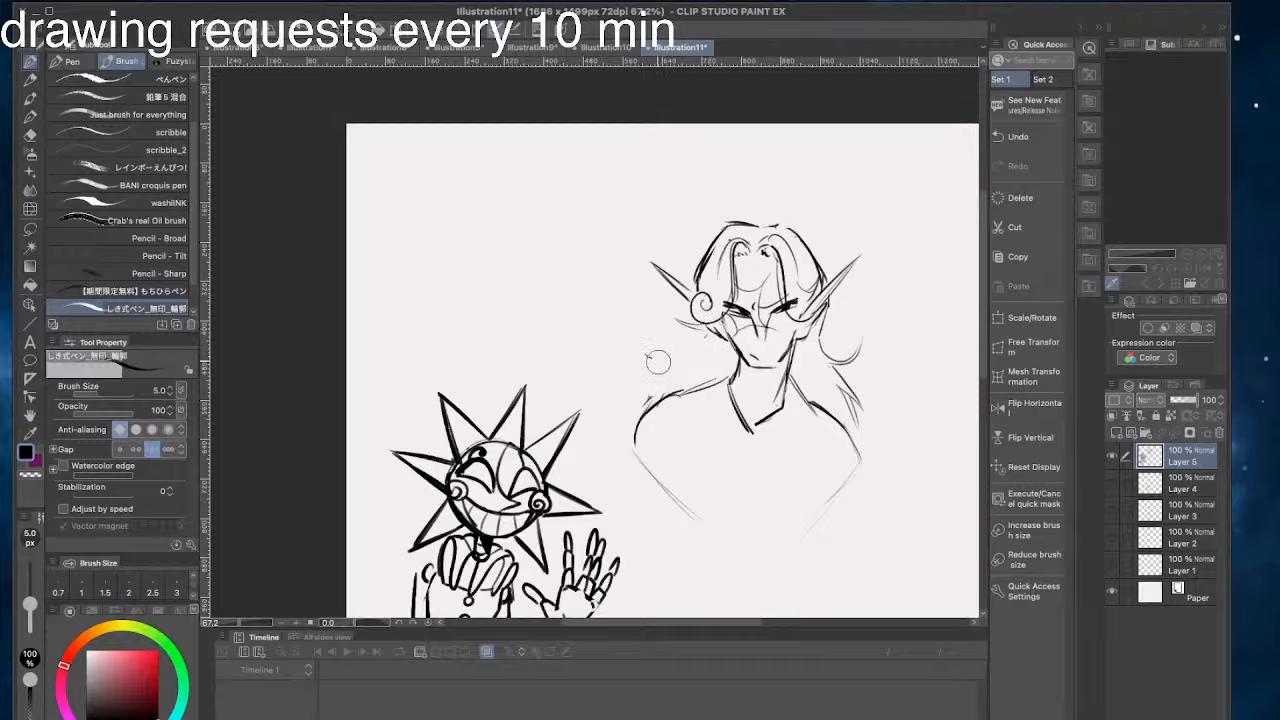
mouse_move(702, 300)
left_mouse_down()
mouse_move(642, 336)
mouse_move(636, 396)
left_mouse_up()
key("ctrl+z")
key("ctrl+z")
- Darken both shoulder lines and replace the V-shaped collar with short strokes at the base of the neck
left_click_drag(740, 377, 674, 404)
left_click_drag(790, 379, 860, 498)
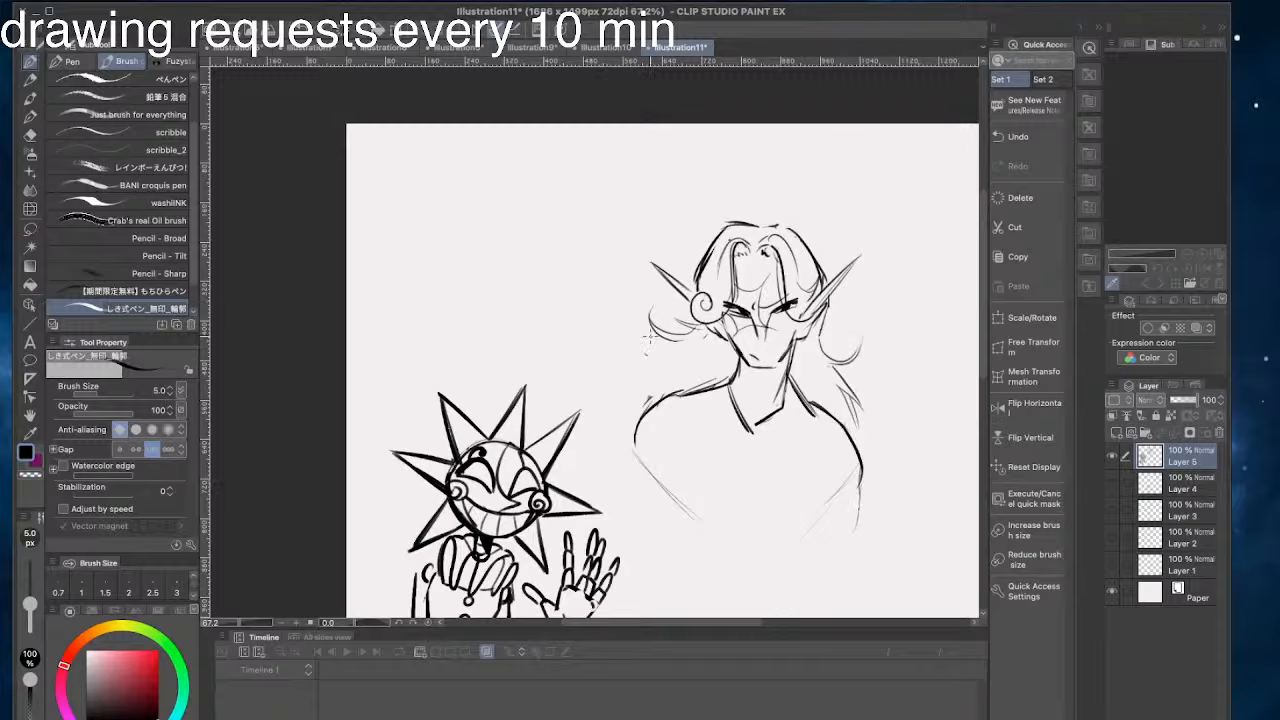
key("ctrl+z")
key("ctrl+z")
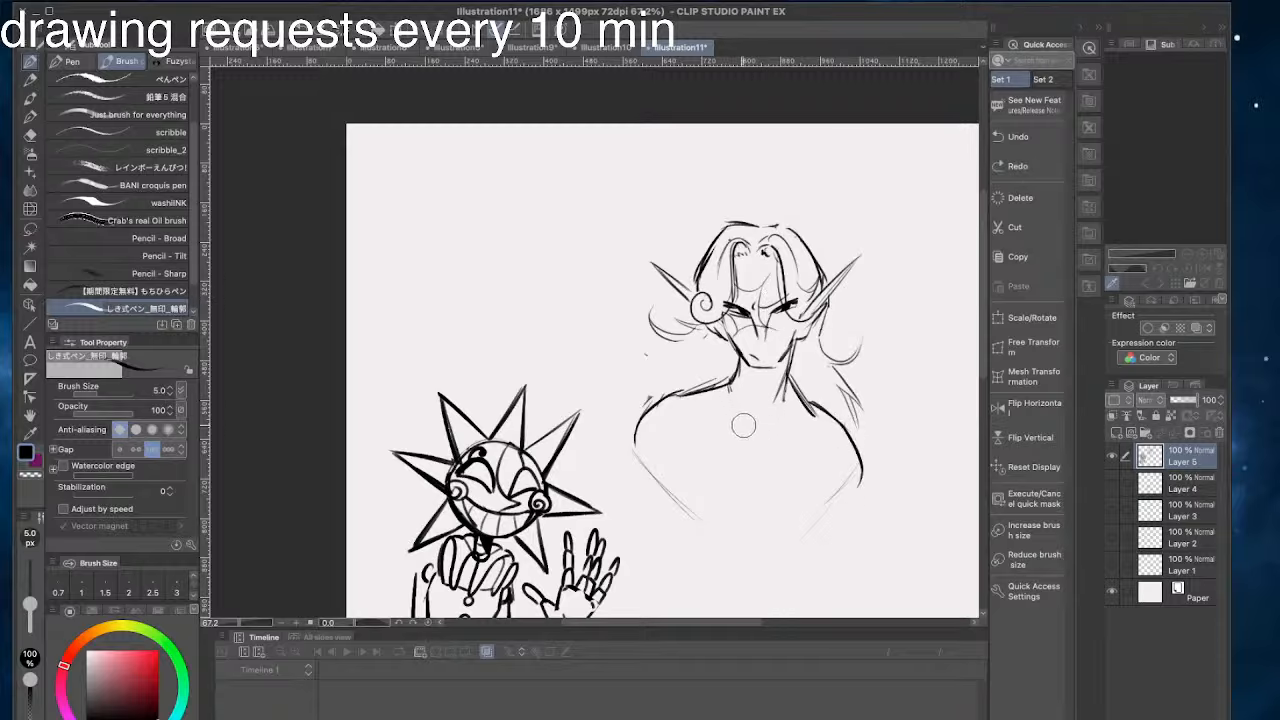
left_click_drag(737, 376, 726, 388)
- Erase the loose hair on both sides of the neck and draw a long curved strand behind the right ear
mouse_move(828, 335)
left_mouse_down()
mouse_move(834, 384)
mouse_move(863, 413)
left_mouse_up()
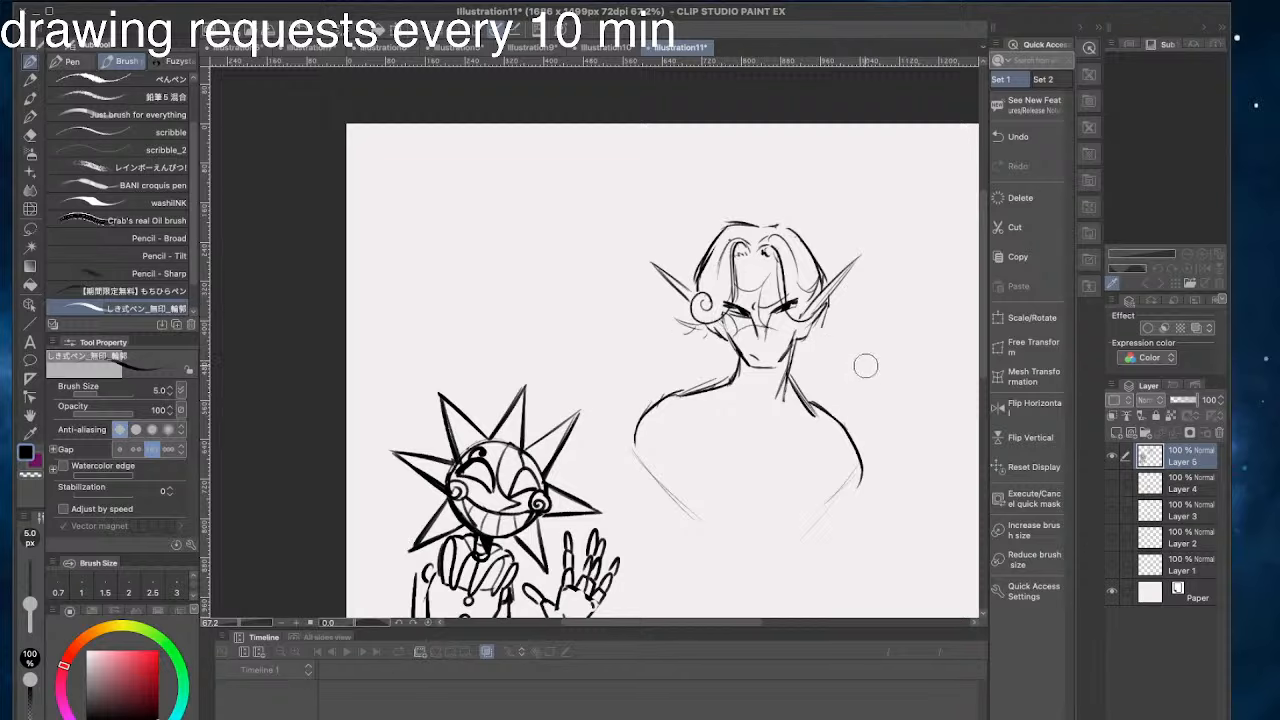
mouse_move(824, 320)
left_mouse_down()
mouse_move(859, 357)
mouse_move(883, 339)
mouse_move(829, 367)
mouse_move(877, 405)
mouse_move(841, 378)
mouse_move(879, 427)
mouse_move(844, 390)
mouse_move(865, 450)
left_mouse_up()
key("super+z")
key("super+z")
left_click_drag(852, 391, 863, 433)
mouse_move(682, 330)
left_mouse_down()
mouse_move(639, 333)
mouse_move(680, 348)
mouse_move(632, 396)
mouse_move(672, 367)
mouse_move(633, 412)
left_mouse_up()
left_click_drag(653, 382, 638, 422)
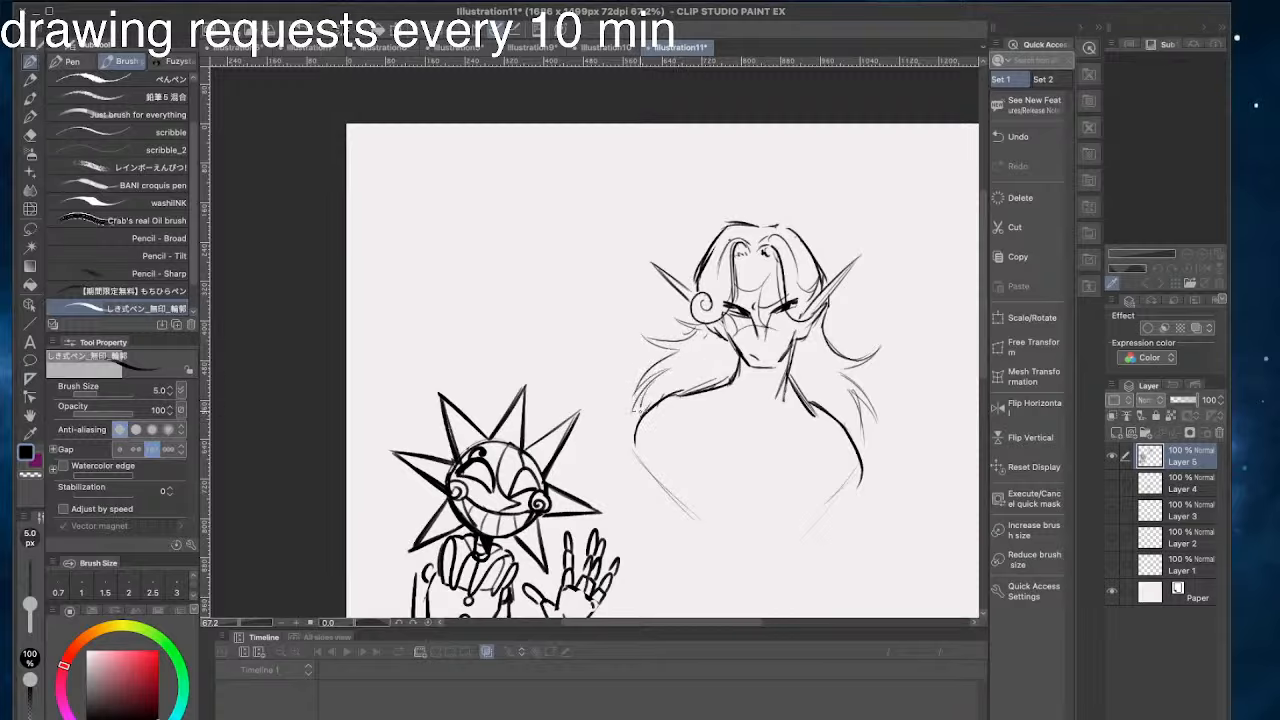
key("super+z")
key("super+z")
key("super+z")
- Draw strokes down the right side of the neck and a curved lock of hair hanging over the right chest
key("super+z")
key("super+z")
key("super+z")
key("super+z")
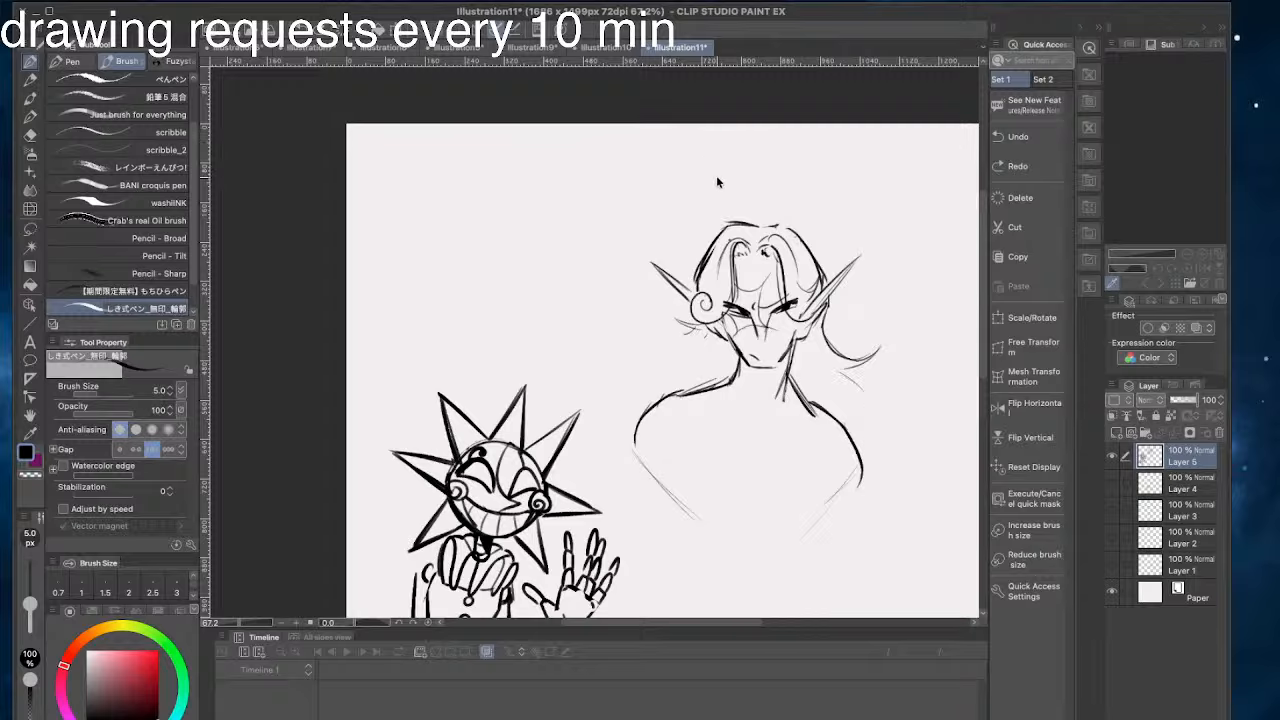
left_click_drag(795, 350, 771, 433)
key("super+z")
left_click_drag(804, 375, 769, 433)
mouse_move(811, 372)
left_mouse_down()
mouse_move(767, 436)
mouse_move(807, 421)
mouse_move(802, 471)
left_mouse_up()
mouse_move(810, 413)
left_mouse_down()
mouse_move(813, 482)
mouse_move(831, 444)
mouse_move(816, 434)
mouse_move(839, 456)
mouse_move(814, 437)
mouse_move(849, 438)
mouse_move(823, 442)
mouse_move(837, 410)
mouse_move(808, 382)
left_mouse_up()
key("super+z")
key("super+z")
key("super+z")
mouse_move(808, 382)
left_mouse_down()
mouse_move(807, 411)
mouse_move(779, 435)
mouse_move(760, 428)
mouse_move(799, 417)
left_mouse_up()
key("ctrl+z")
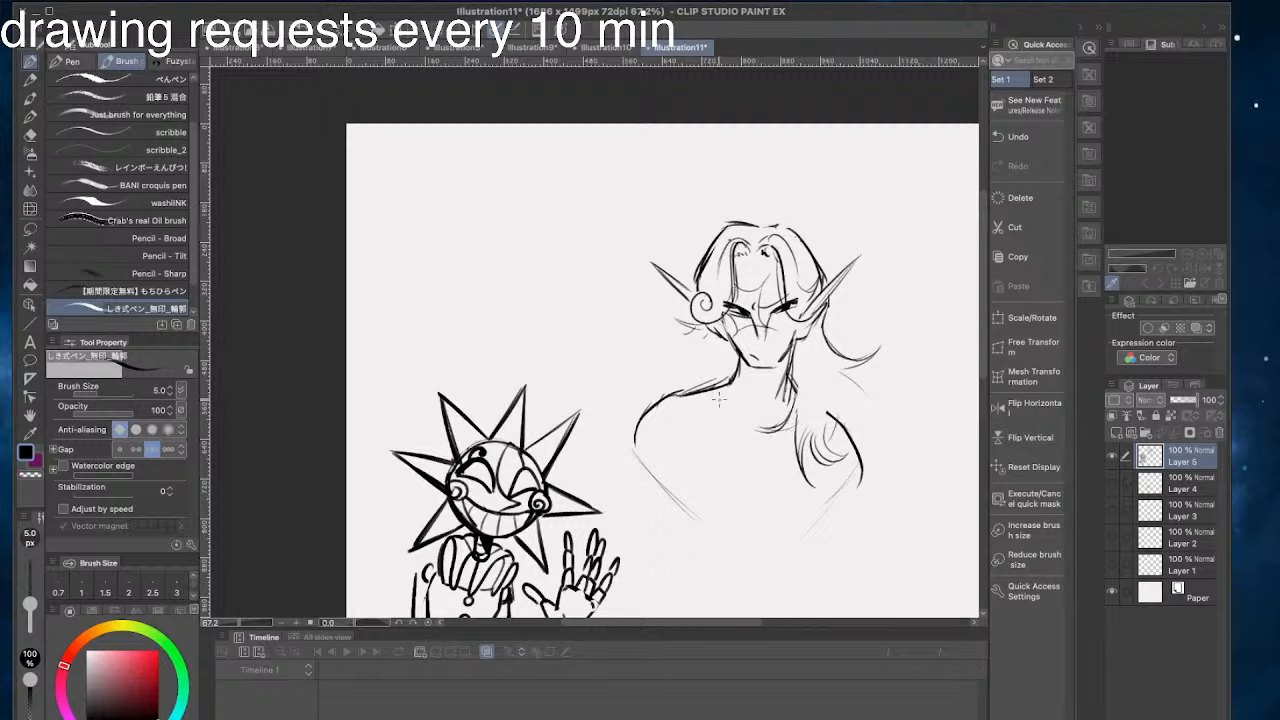
- Draw a hair lock along the left side of the neck and flicked strands over the left shoulder
mouse_move(714, 390)
left_mouse_down()
mouse_move(729, 438)
mouse_move(697, 408)
mouse_move(648, 410)
left_mouse_up()
left_click_drag(712, 380, 664, 400)
mouse_move(700, 331)
left_mouse_down()
mouse_move(656, 340)
mouse_move(632, 316)
mouse_move(683, 346)
mouse_move(644, 308)
mouse_move(669, 356)
mouse_move(651, 358)
mouse_move(627, 398)
left_mouse_up()
key("super+z")
key("super+z")
left_click_drag(648, 361, 622, 413)
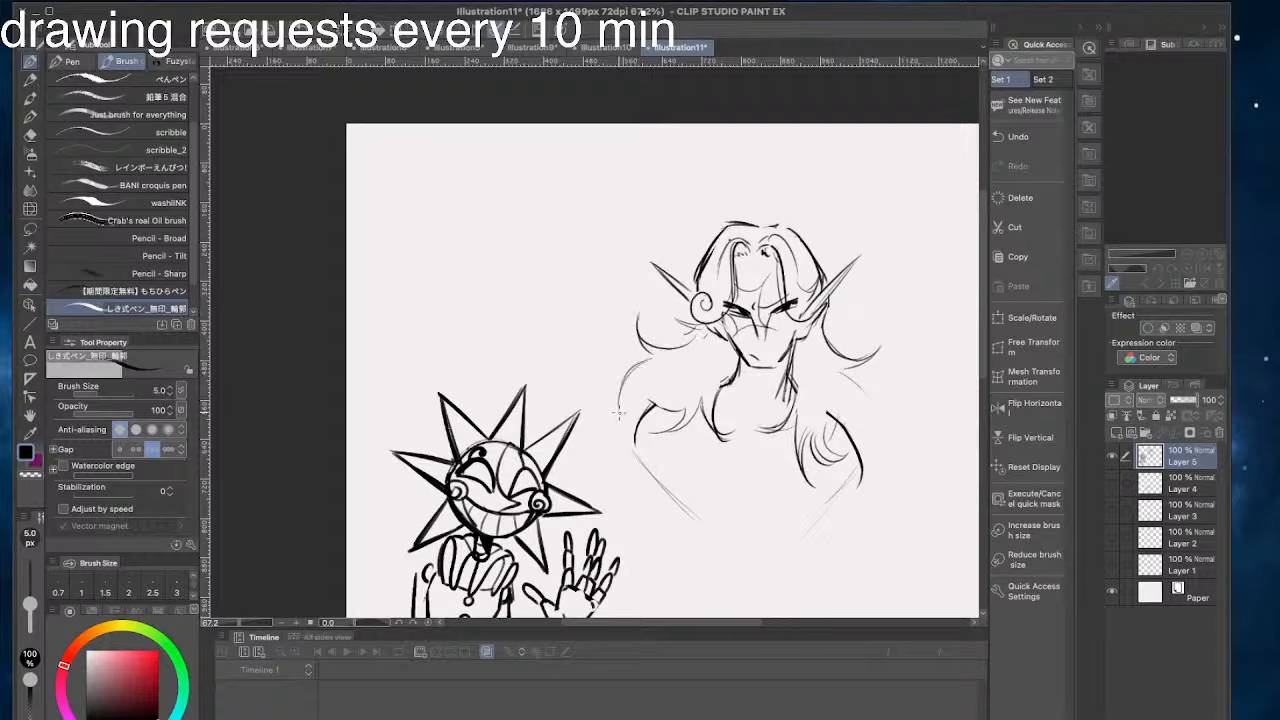
- Rework the outer hair with a wide flick beyond the left shoulder and another beyond the right shoulder
key("super+z")
key("super+z")
left_click_drag(648, 368, 607, 354)
mouse_move(606, 353)
left_mouse_down()
mouse_move(641, 383)
mouse_move(634, 430)
left_mouse_up()
mouse_move(878, 390)
left_mouse_down()
mouse_move(905, 374)
mouse_move(877, 457)
left_mouse_up()
left_click_drag(861, 426, 870, 455)
key("super+z")
- Add a pointed lock of hair falling over the outer right shoulder
key("super+z")
key("super+z")
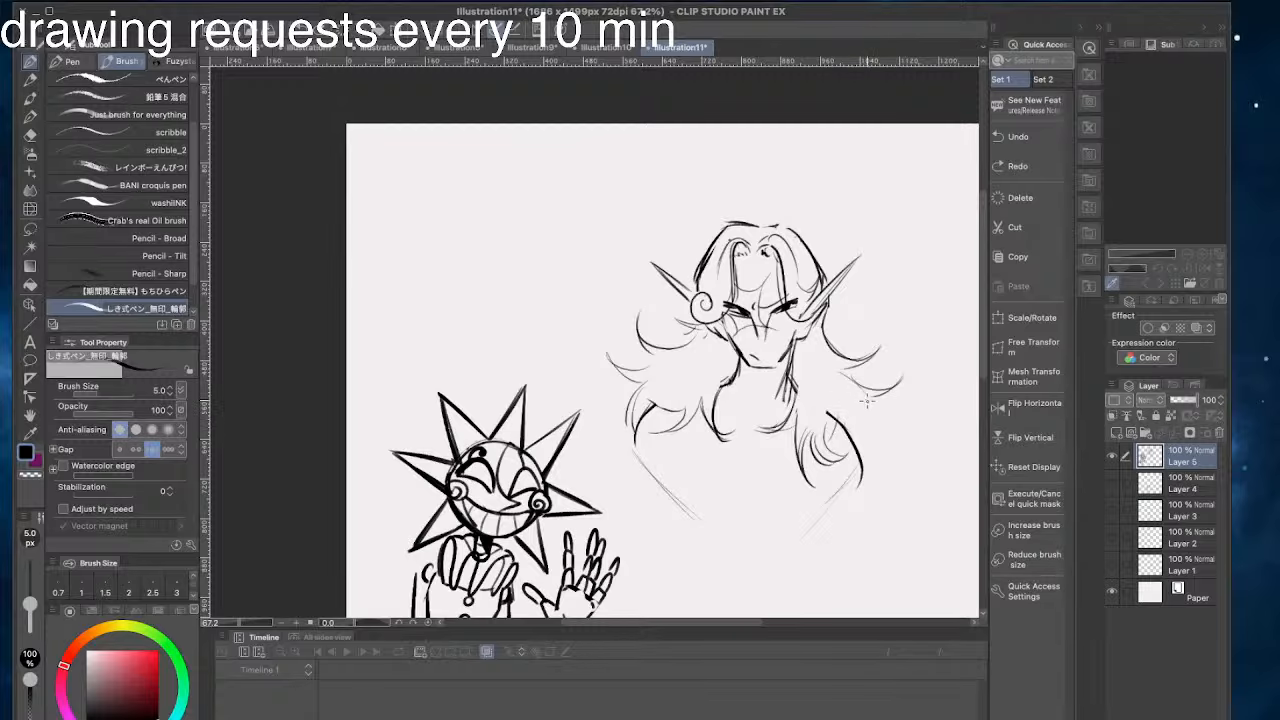
left_click_drag(867, 402, 874, 465)
left_click_drag(708, 340, 754, 345)
left_click_drag(694, 418, 665, 449)
key("super+z")
key("super+z")
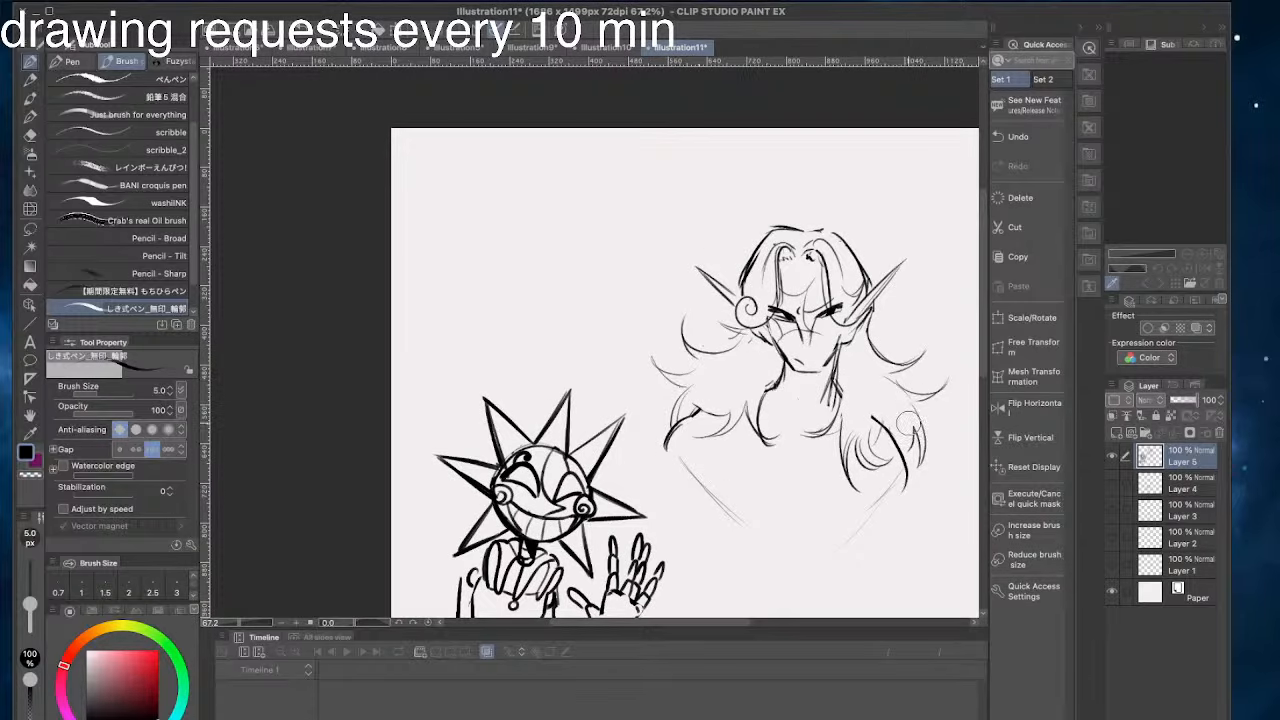
key("super+z")
key("super+z")
- Darken the tapering torso sides and add short strokes inside the neck and at both armpits
mouse_move(873, 418)
left_mouse_down()
mouse_move(911, 473)
mouse_move(866, 532)
left_mouse_up()
left_click_drag(656, 448, 718, 530)
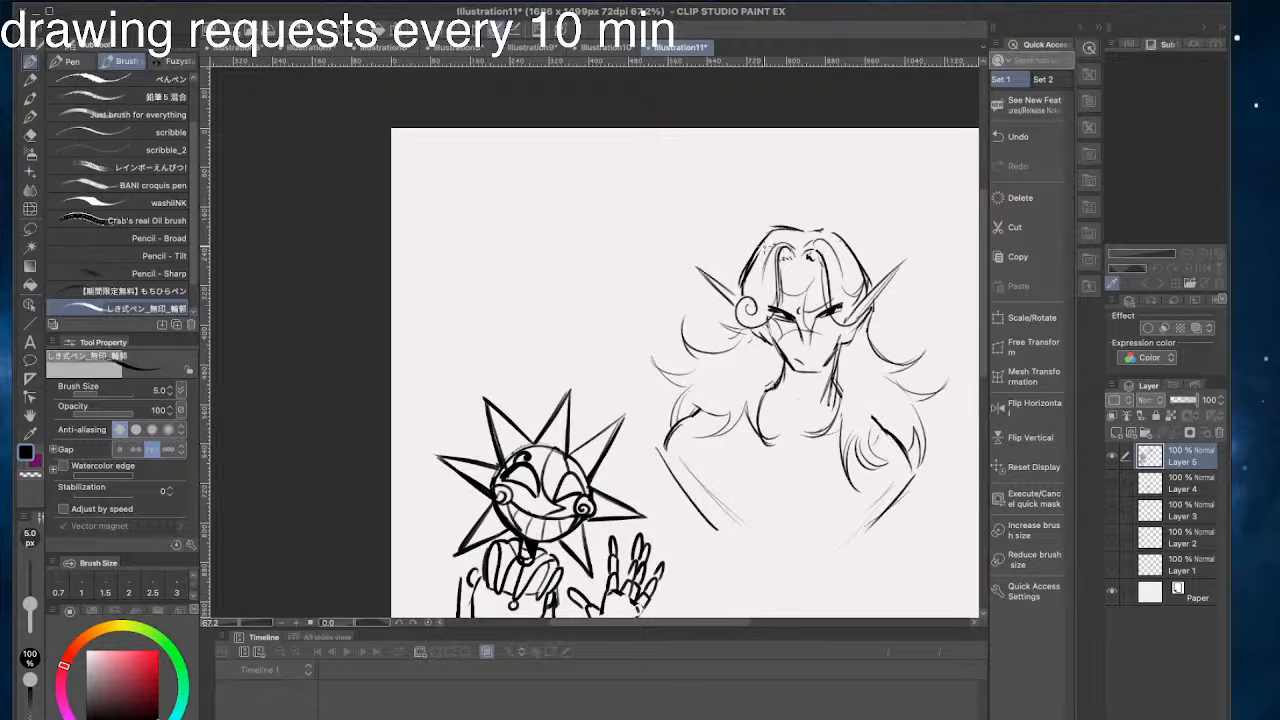
mouse_move(788, 404)
left_mouse_down()
mouse_move(780, 438)
mouse_move(795, 437)
left_mouse_up()
left_click_drag(704, 464, 694, 494)
left_click_drag(880, 490, 868, 522)
- Draw a rounded neckline arc between the two chest locks and erase the tapering torso sides
left_click_drag(838, 435, 754, 462)
key("ctrl+z")
left_click_drag(836, 440, 760, 452)
key("ctrl+z")
mouse_move(836, 440)
left_mouse_down()
mouse_move(764, 451)
mouse_move(740, 425)
left_mouse_up()
key("ctrl+z")
left_click_drag(828, 440, 762, 466)
mouse_move(659, 455)
left_mouse_down()
mouse_move(726, 536)
mouse_move(676, 460)
mouse_move(678, 478)
mouse_move(753, 531)
left_mouse_up()
left_click_drag(895, 503, 843, 545)
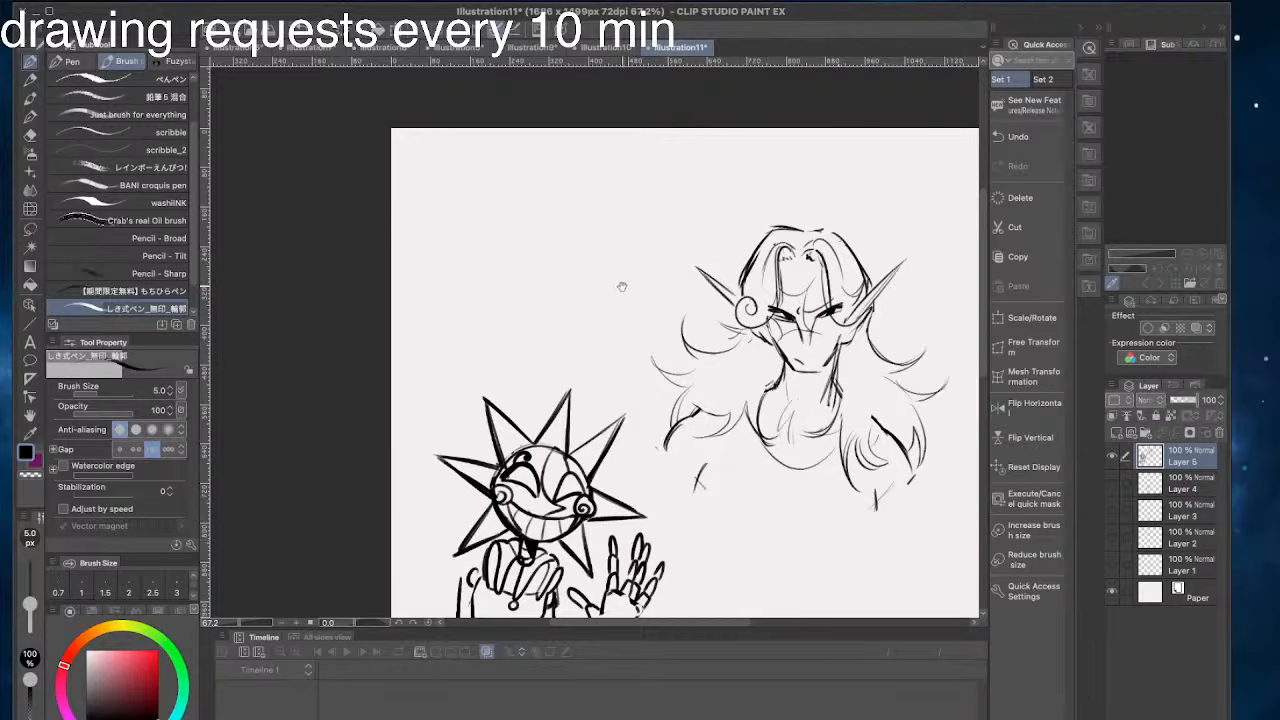
- Erase the eyes, brows and nose from the long-haired character's face
left_click_drag(622, 287, 615, 281)
left_click_drag(642, 414, 578, 397)
left_click_drag(697, 277, 786, 326)
key("slash")
left_click(30, 62)
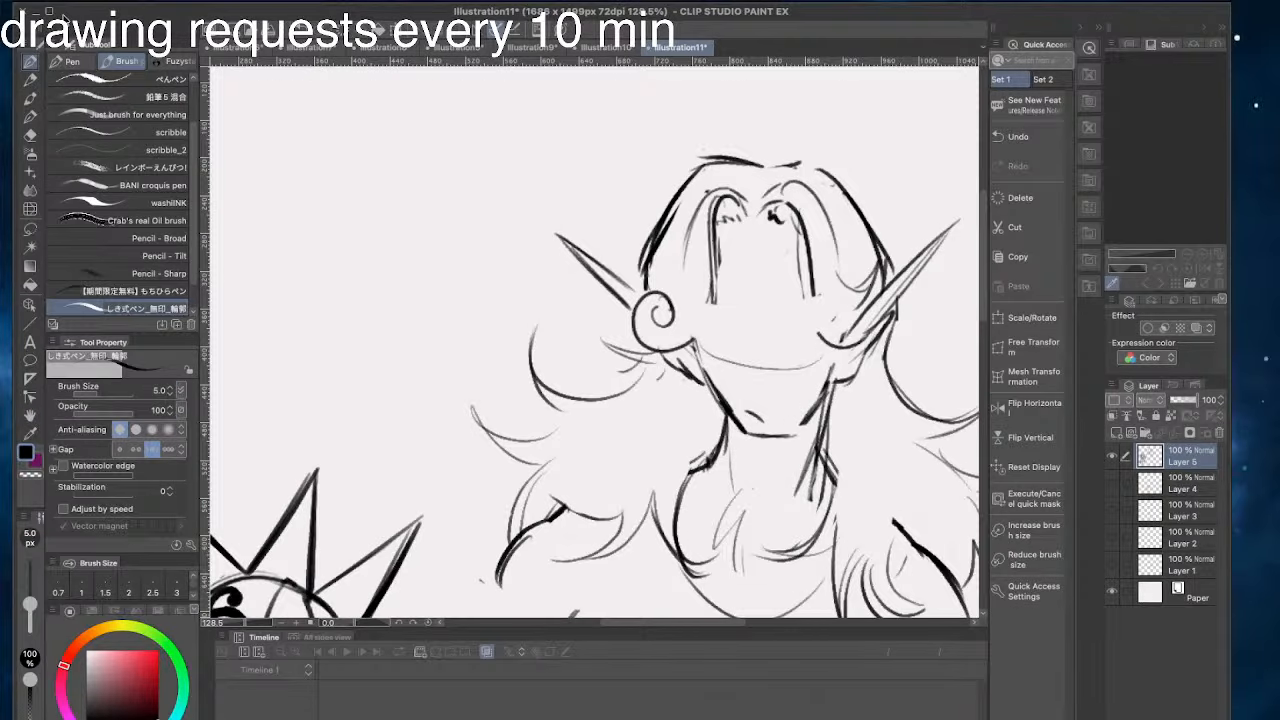
- Draw a shallow downward-curving guide arc across the face at eye level
key("ctrl+z")
left_click_drag(717, 354, 816, 346)
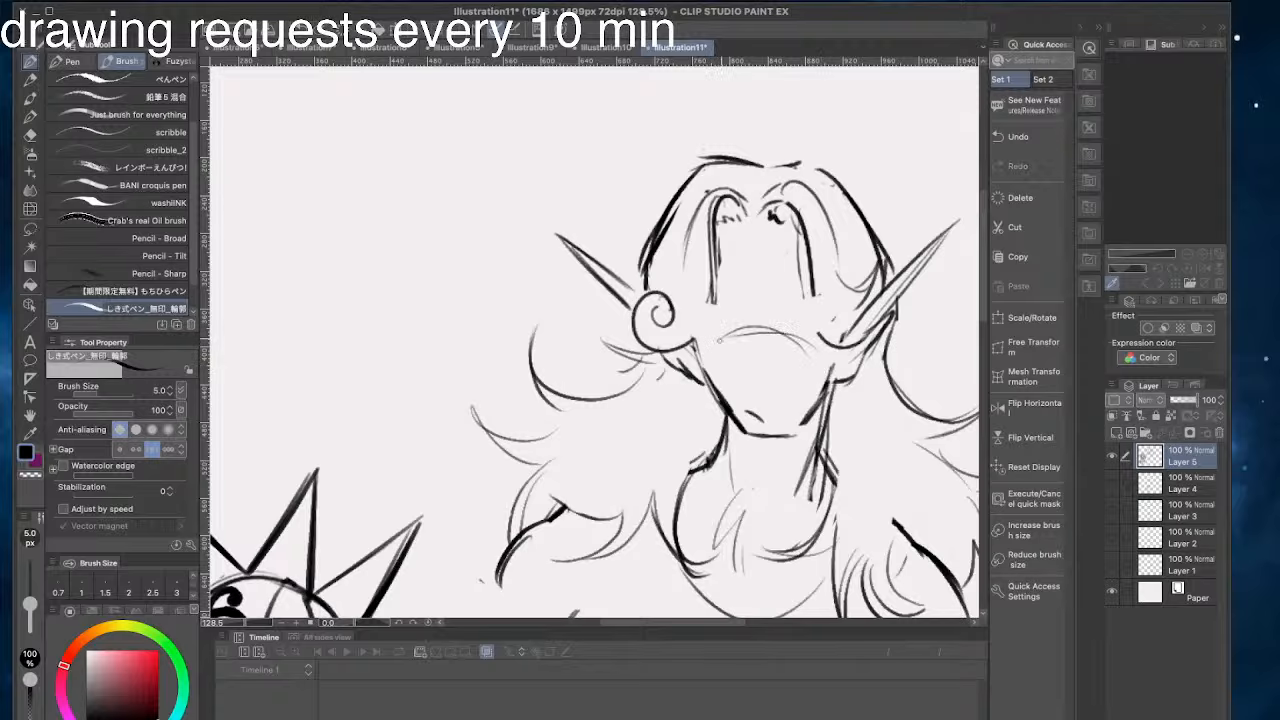
key("ctrl+z")
key("ctrl+z")
left_click_drag(729, 336, 808, 329)
left_click_drag(721, 338, 722, 370)
- Draw two narrow, dark, slanted eyes along the guide arc, starting with the right one
key("ctrl+z")
left_click_drag(815, 379, 707, 380)
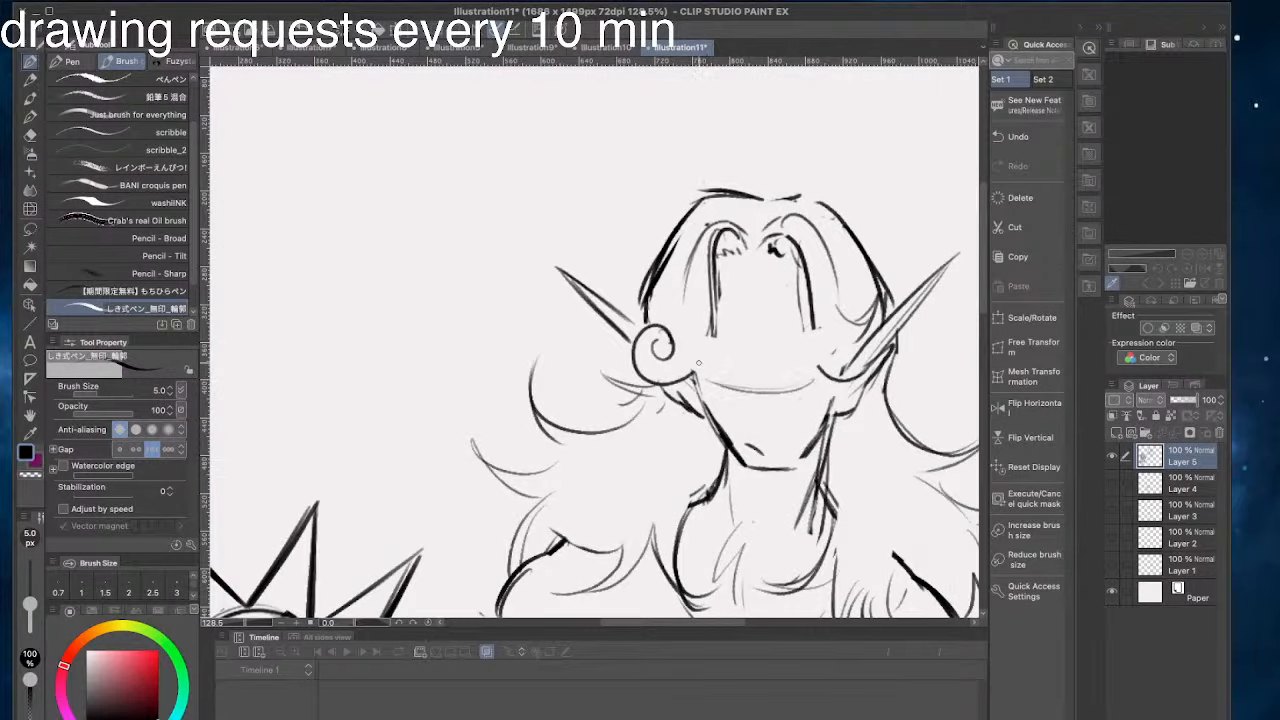
left_click_drag(821, 244, 831, 286)
left_click_drag(830, 409, 790, 416)
key("ctrl+z")
key("ctrl+z")
key("ctrl+z")
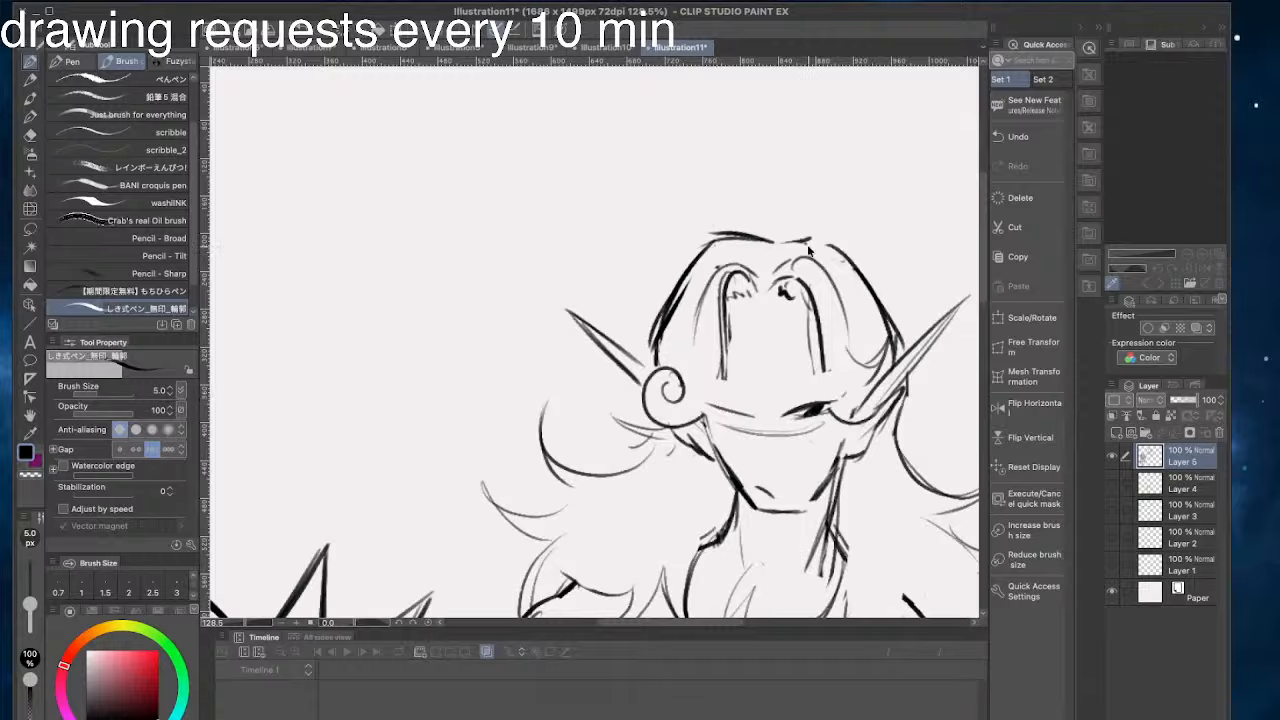
key("ctrl+z")
left_click_drag(748, 416, 711, 395)
key("ctrl+z")
left_click_drag(818, 399, 768, 394)
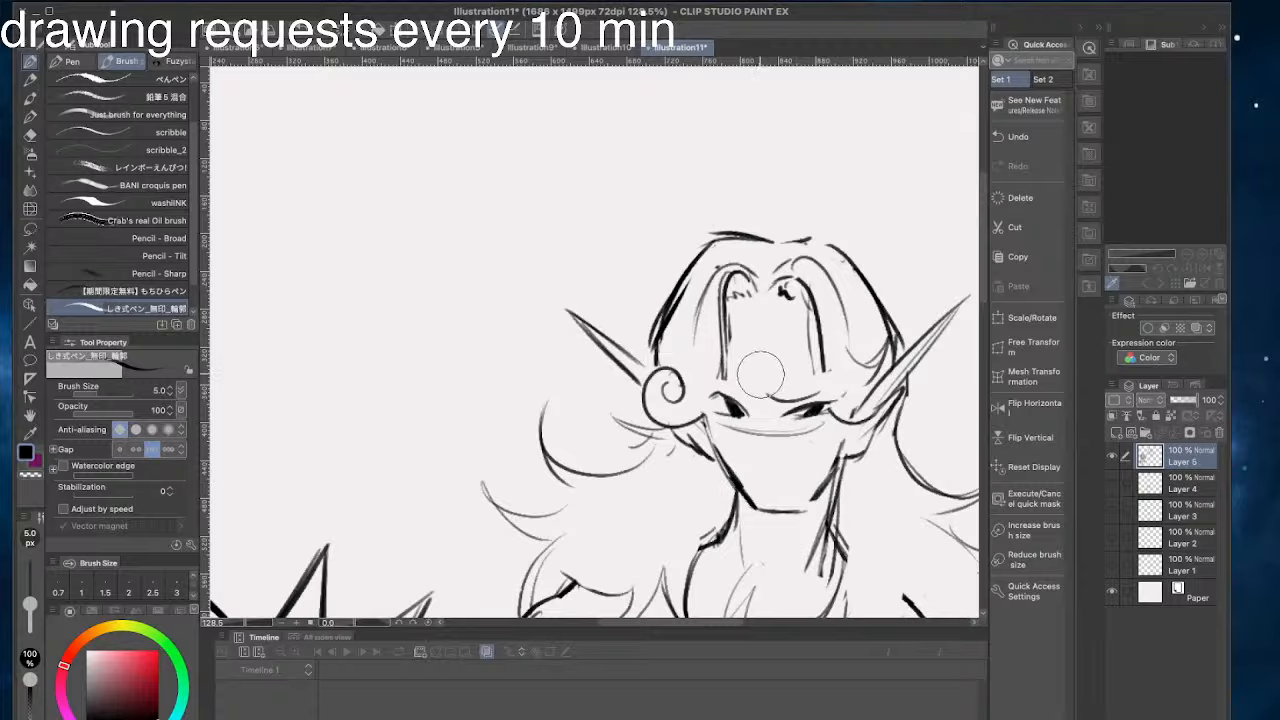
- Draw a slanted brow line over the right eye and rework the left eye with a heavier slanted upper lid
key("ctrl+z")
mouse_move(820, 398)
left_mouse_down()
mouse_move(738, 412)
mouse_move(759, 377)
mouse_move(715, 395)
left_mouse_up()
key("ctrl+z")
left_click_drag(749, 414, 703, 402)
key("ctrl+z")
key("ctrl+z")
scroll(665, 351, "up", 1)
key("ctrl+z")
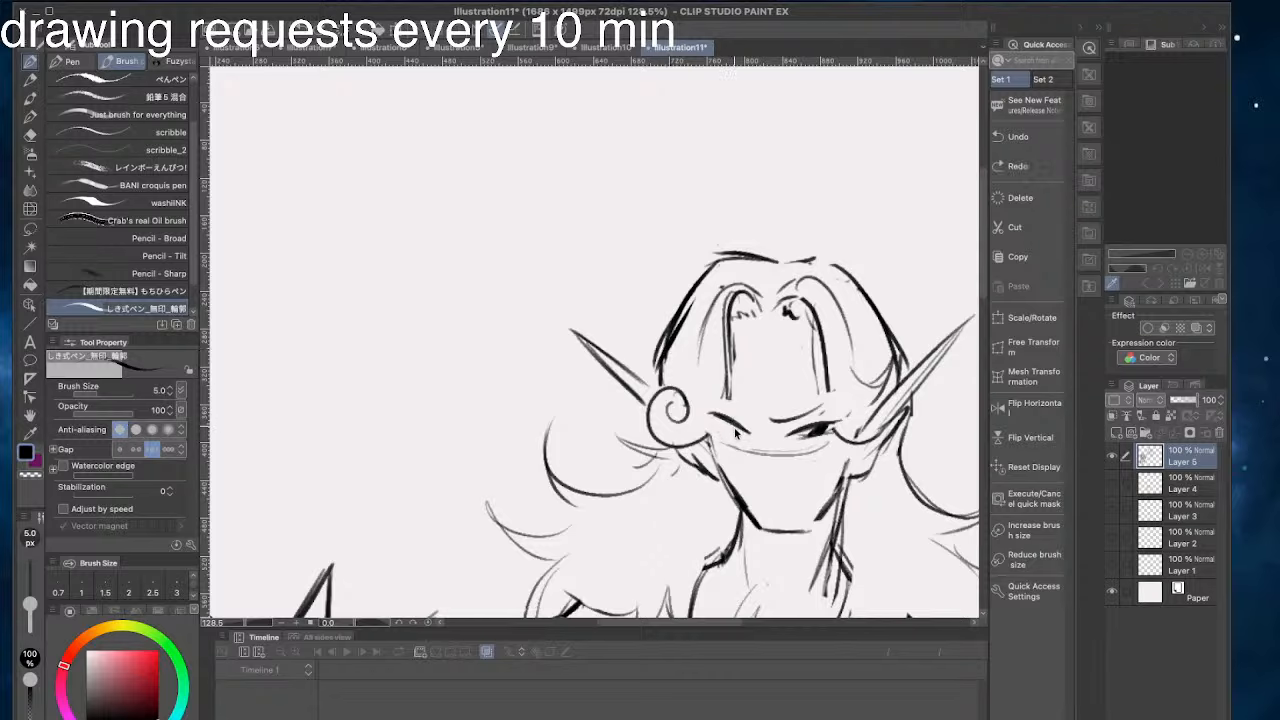
key("ctrl+z")
key("ctrl+z")
left_click_drag(748, 432, 708, 409)
- Extend the face-framing hair strands past both eyes to the cheeks and draw a narrow nose from converging lines
left_click_drag(732, 375, 670, 450)
mouse_move(816, 358)
left_mouse_down()
mouse_move(830, 468)
mouse_move(850, 432)
left_mouse_up()
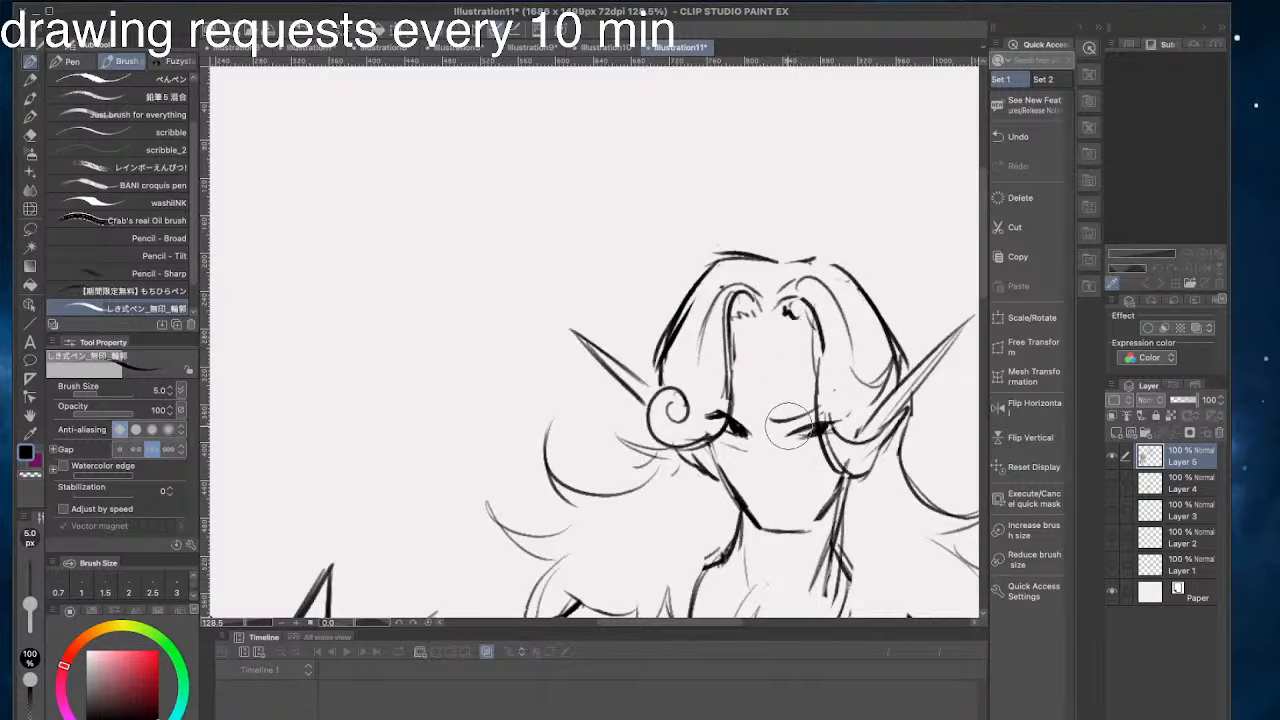
key("ctrl+z")
left_click_drag(786, 430, 776, 478)
left_click_drag(748, 432, 765, 490)
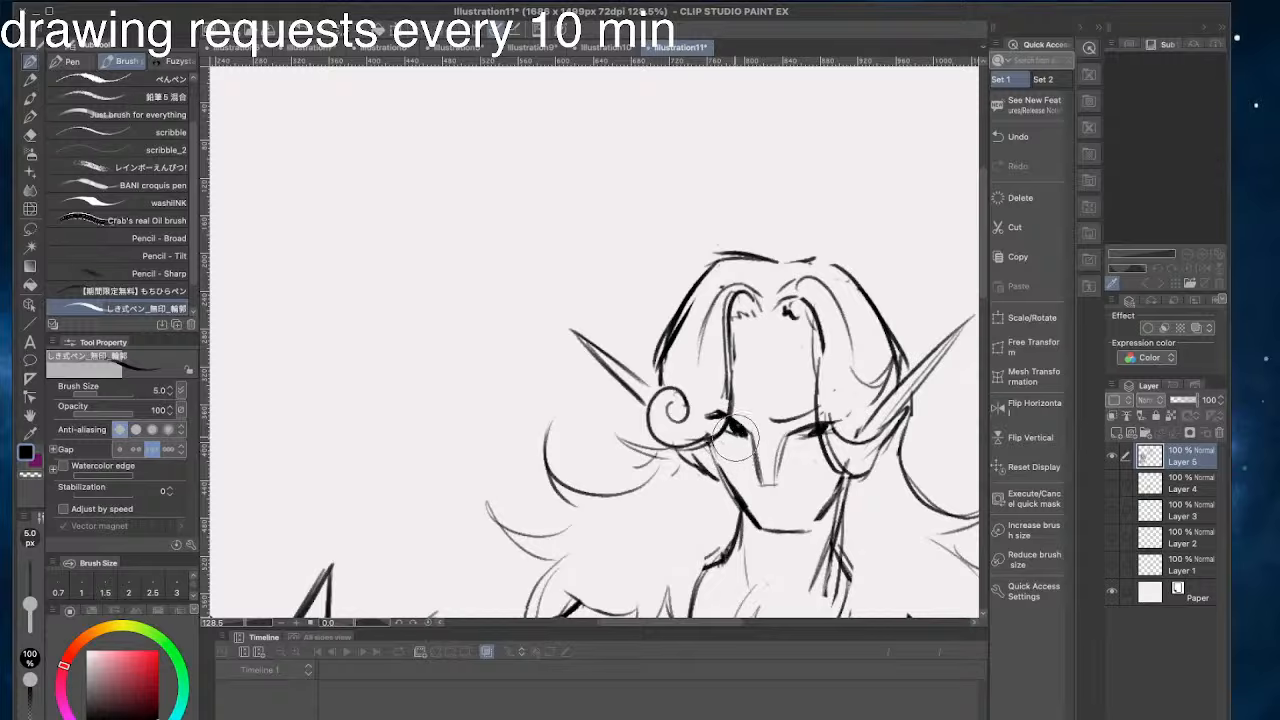
mouse_move(742, 392)
left_mouse_down()
mouse_move(786, 372)
mouse_move(741, 488)
left_mouse_up()
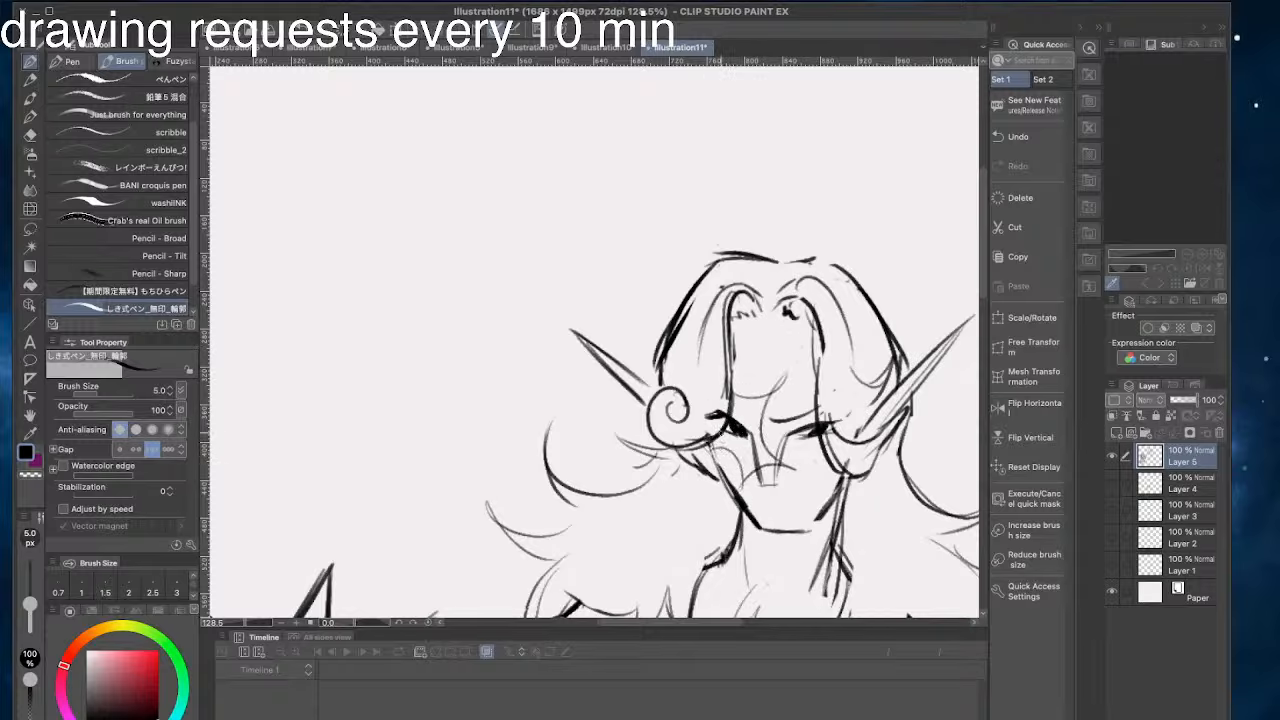
key("ctrl+z")
key("ctrl+z")
key("ctrl+z")
key("ctrl+z")
mouse_move(731, 393)
left_mouse_down()
mouse_move(788, 398)
mouse_move(773, 465)
left_mouse_up()
mouse_move(789, 470)
left_mouse_down()
mouse_move(764, 465)
mouse_move(734, 484)
mouse_move(712, 450)
left_mouse_up()
left_click_drag(746, 394, 725, 311)
key("ctrl+z")
key("ctrl+z")
key("ctrl+z")
key("ctrl+z")
key("ctrl+z")
- Draw a curved left brow crossed by a diagonal forehead line, and add an arc across the nose
mouse_move(678, 244)
left_mouse_down()
mouse_move(766, 289)
mouse_move(818, 406)
mouse_move(778, 414)
mouse_move(772, 368)
left_mouse_up()
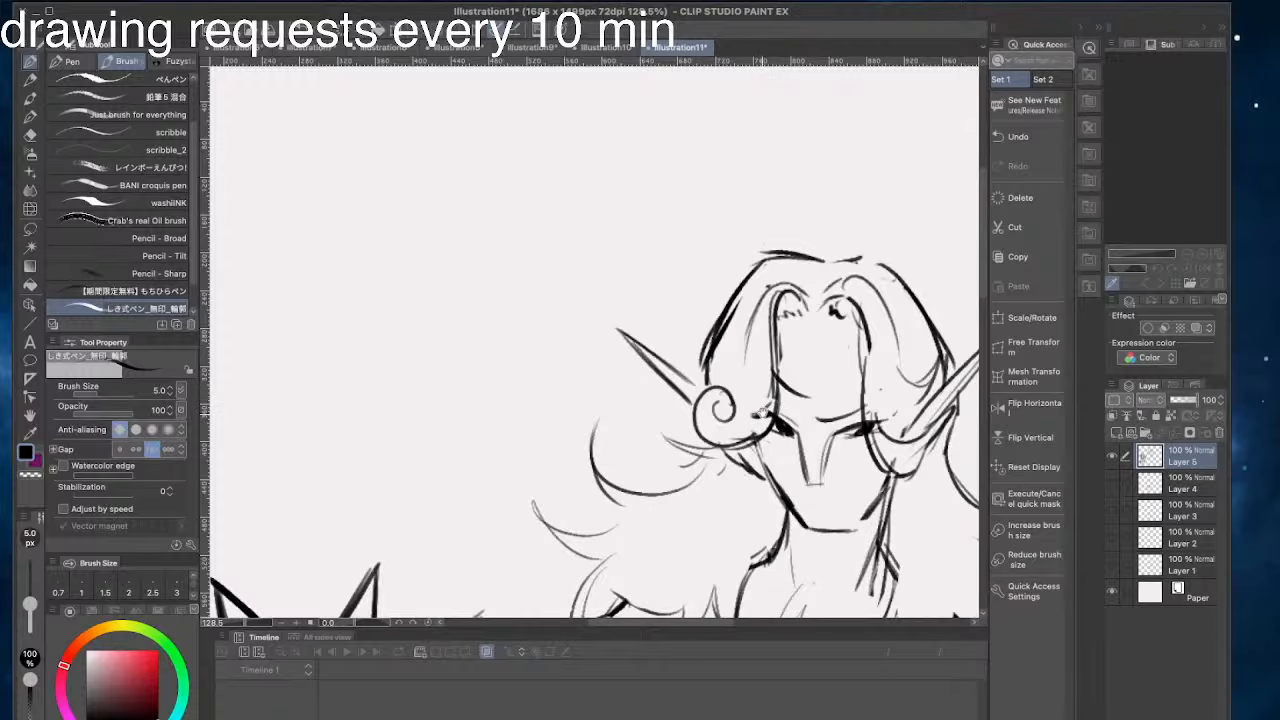
mouse_move(840, 405)
left_mouse_down()
mouse_move(764, 385)
mouse_move(773, 400)
left_mouse_up()
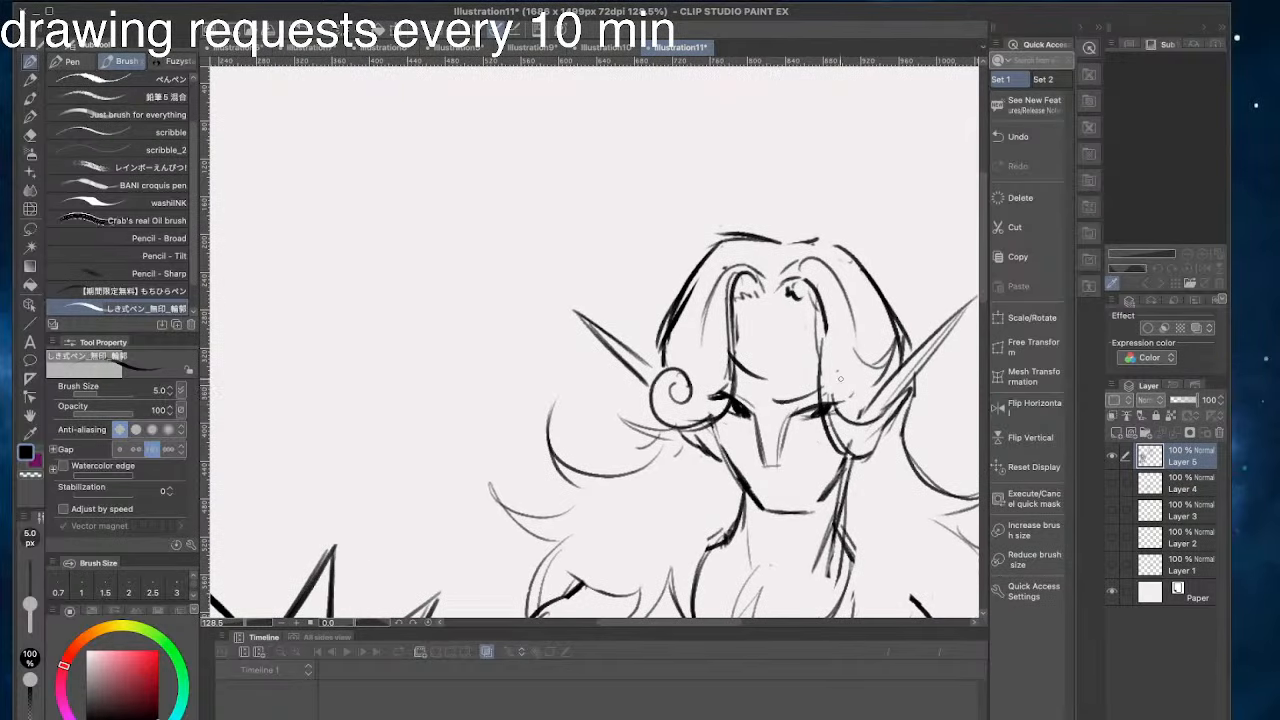
left_click_drag(790, 493, 705, 383)
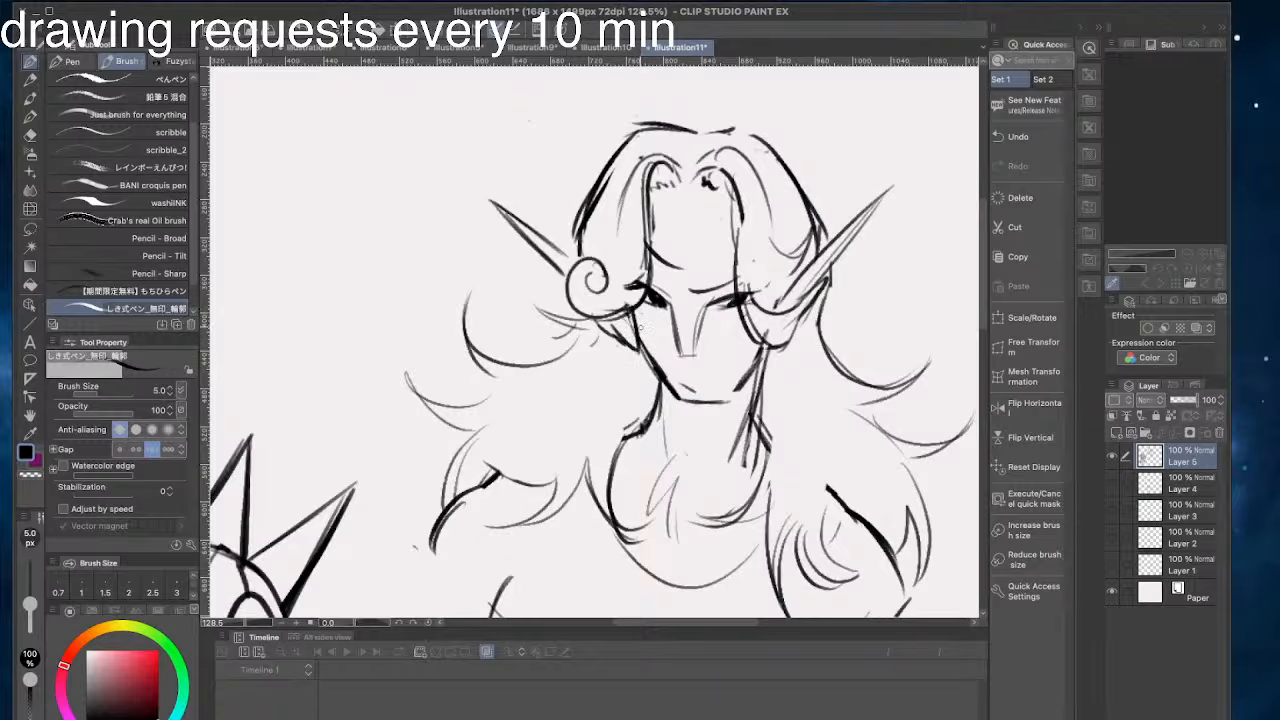
left_click_drag(670, 275, 742, 300)
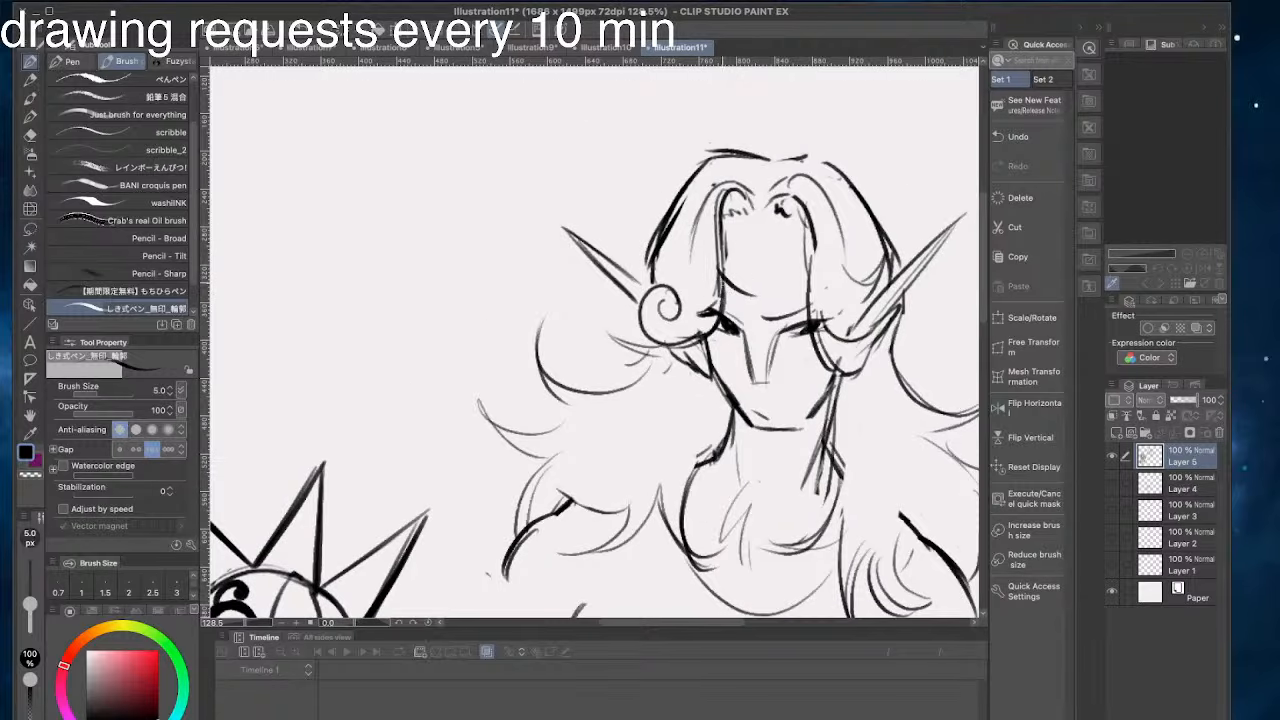
mouse_move(766, 251)
left_mouse_down()
mouse_move(740, 300)
mouse_move(748, 340)
left_mouse_up()
mouse_move(784, 330)
left_mouse_down()
mouse_move(754, 356)
mouse_move(788, 358)
left_mouse_up()
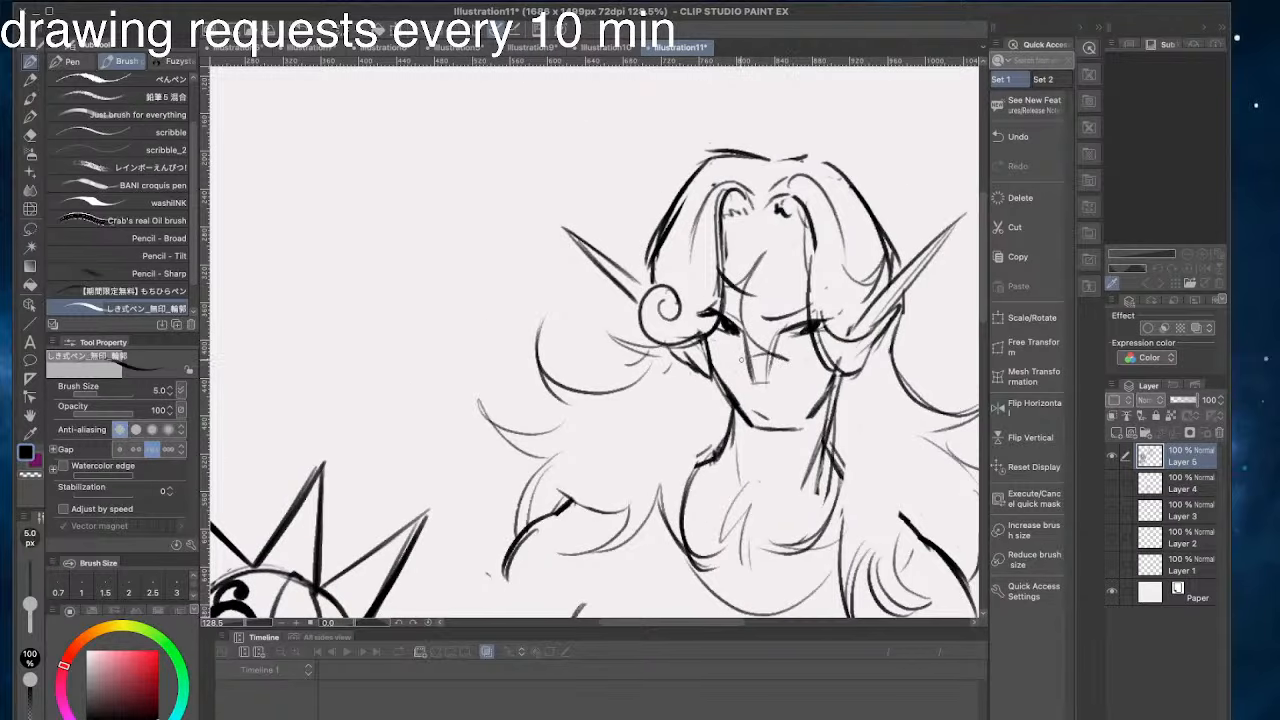
mouse_move(724, 390)
left_mouse_down()
mouse_move(706, 340)
mouse_move(731, 402)
mouse_move(708, 342)
left_mouse_up()
key("super+z")
key("super+z")
- Draw a flicked hair tuft above the left ear and thin strands sweeping from the parting on the crown
left_click_drag(596, 343, 596, 402)
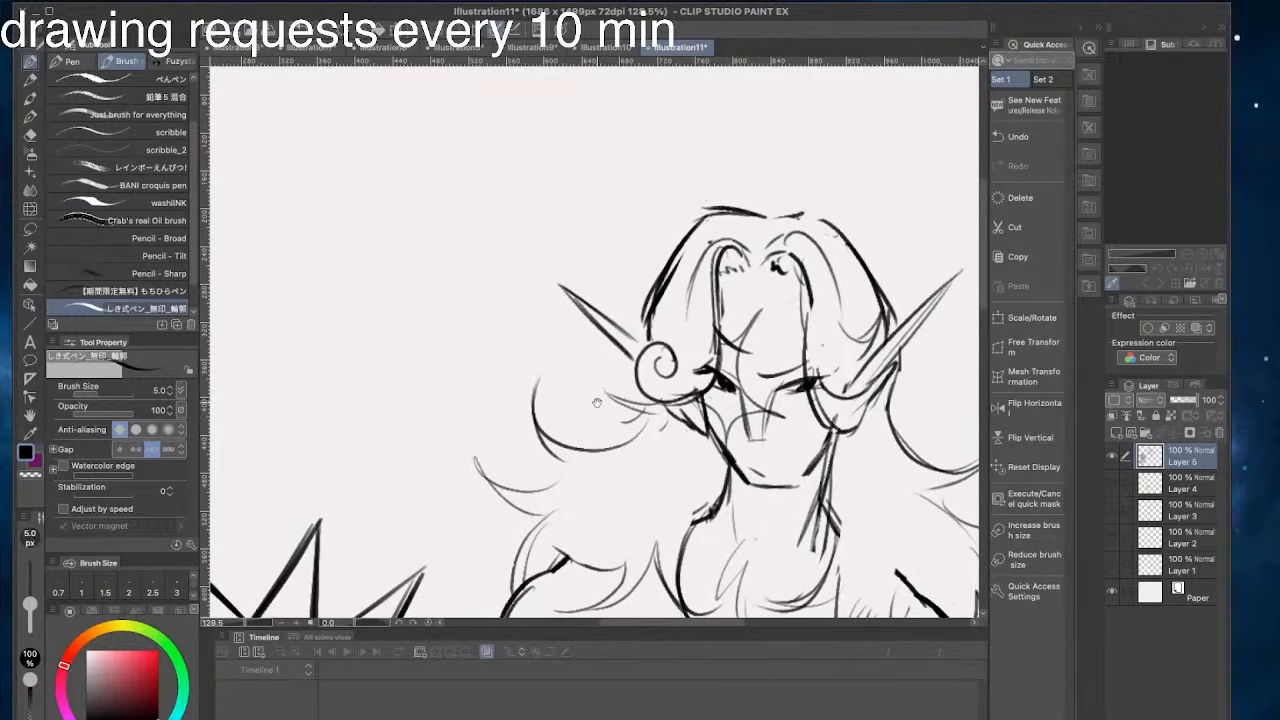
left_click_drag(604, 284, 654, 296)
mouse_move(606, 286)
left_mouse_down()
mouse_move(648, 317)
mouse_move(677, 256)
mouse_move(647, 305)
left_mouse_up()
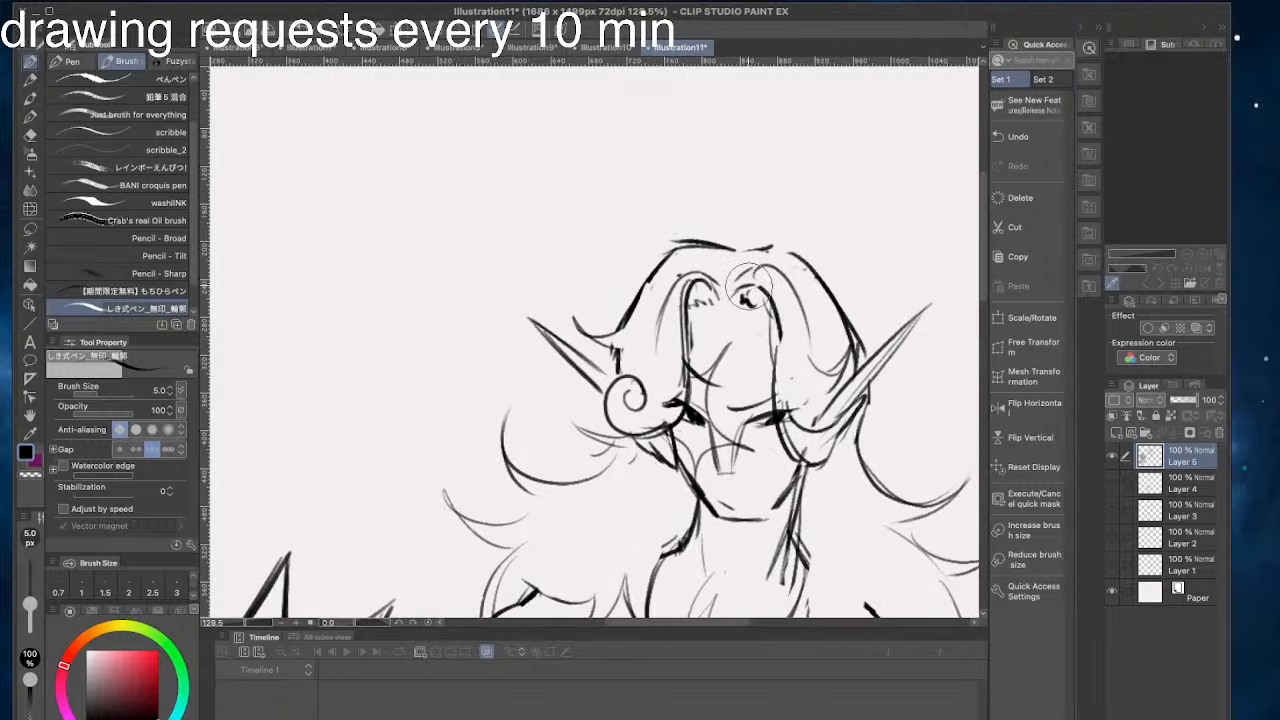
mouse_move(795, 361)
left_mouse_down()
mouse_move(797, 377)
mouse_move(823, 383)
mouse_move(786, 367)
mouse_move(808, 294)
left_mouse_up()
left_click_drag(731, 262, 680, 264)
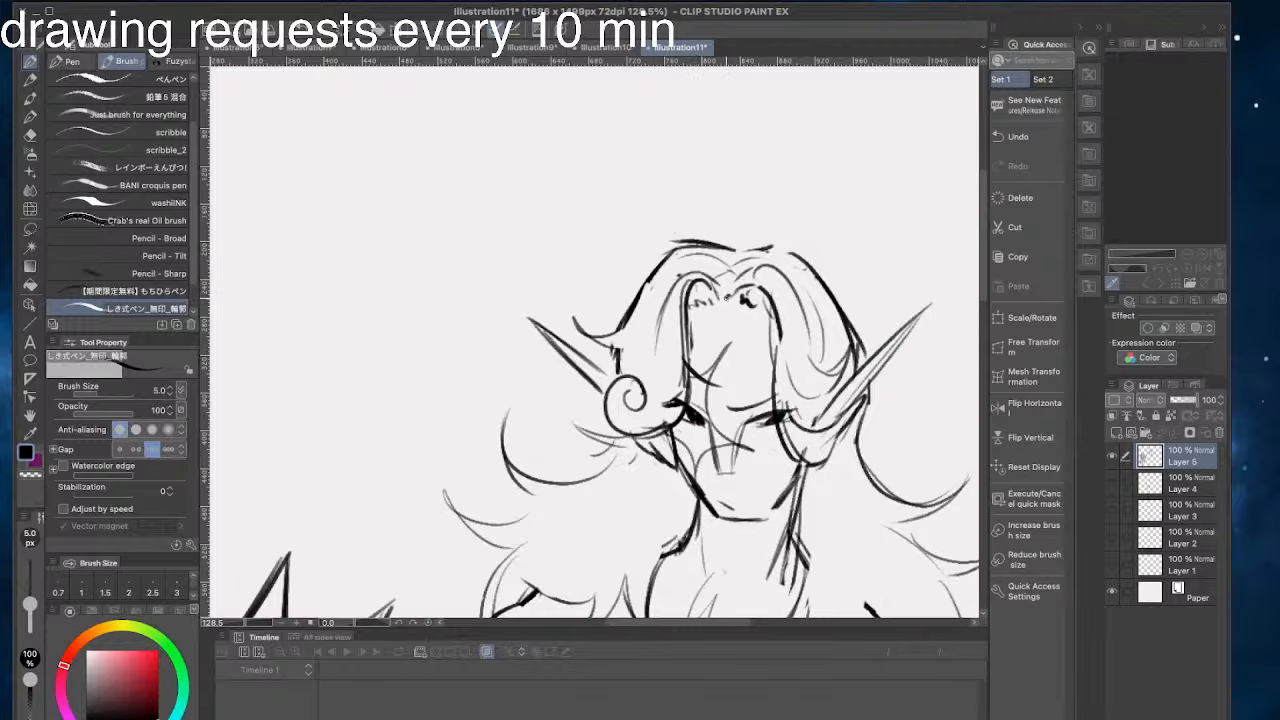
- Flip the canvas view horizontally and centre the mirrored head
left_click_drag(640, 297, 665, 180)
left_click_drag(541, 367, 478, 361)
left_click_drag(438, 218, 440, 275)
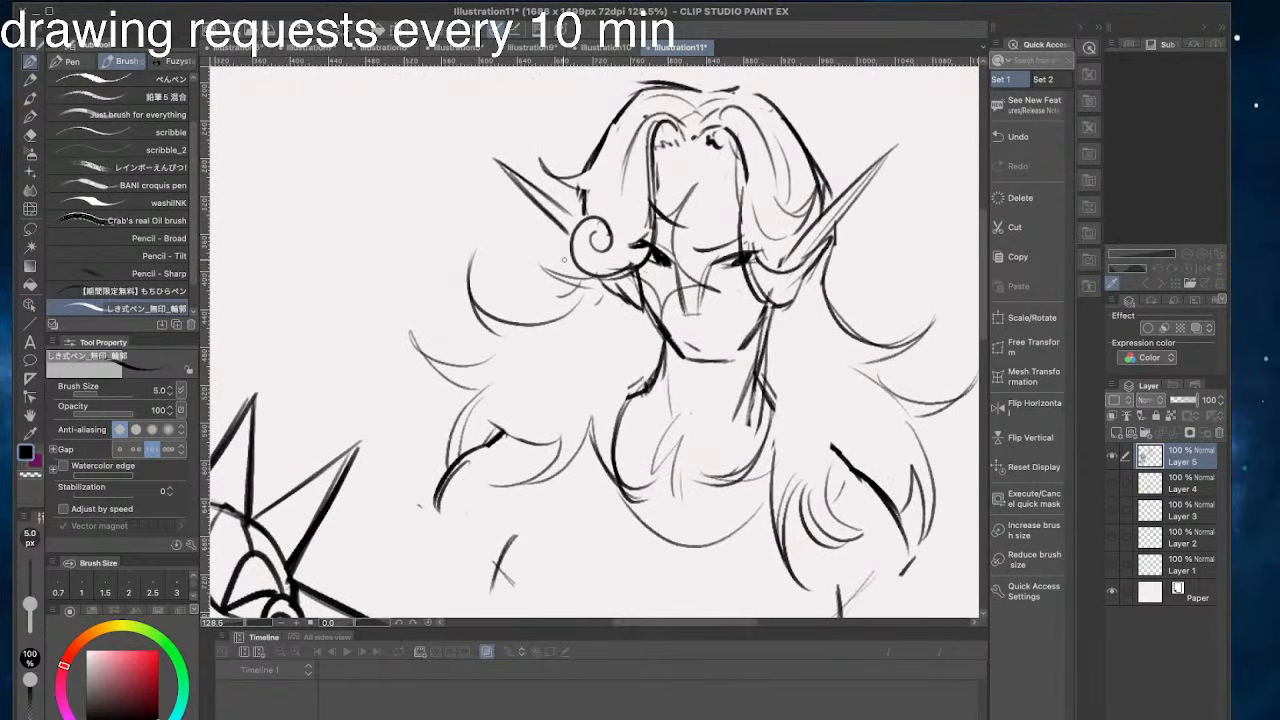
left_click_drag(630, 387, 615, 444)
left_click_drag(560, 233, 590, 243)
mouse_move(507, 163)
left_mouse_down()
mouse_move(507, 205)
mouse_move(495, 205)
left_mouse_up()
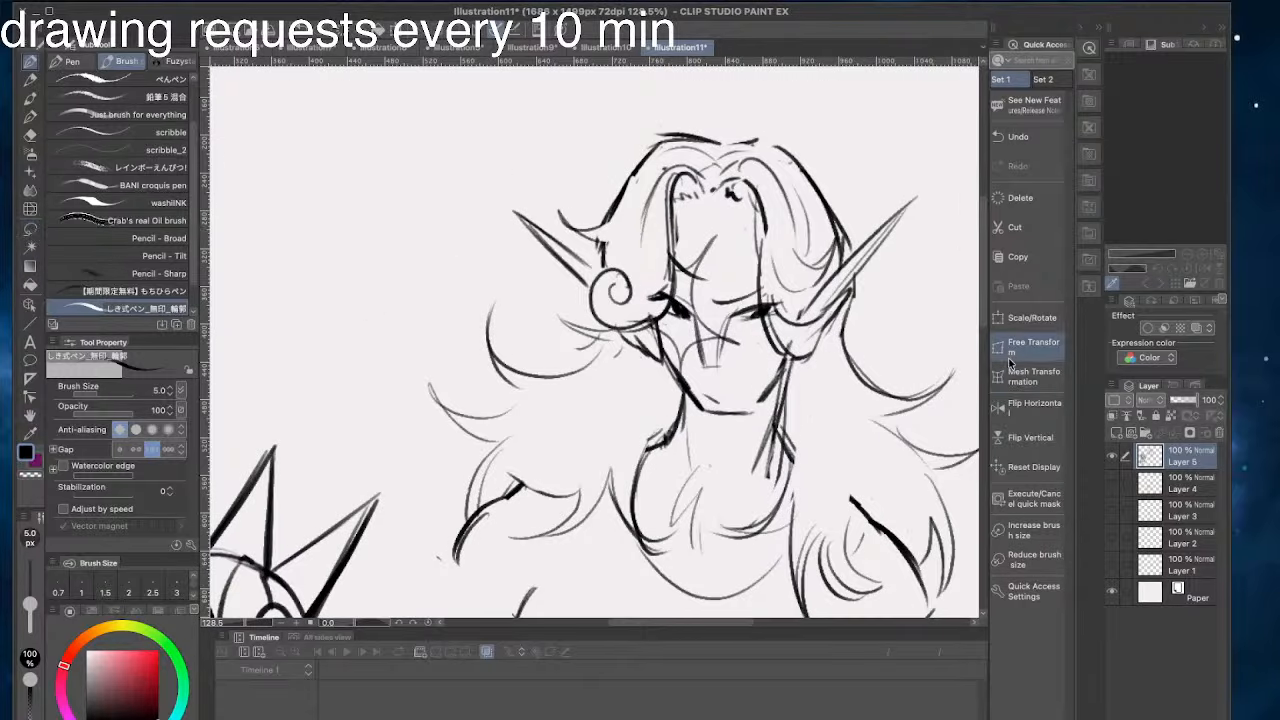
left_click(1001, 403)
left_click_drag(463, 400, 643, 454)
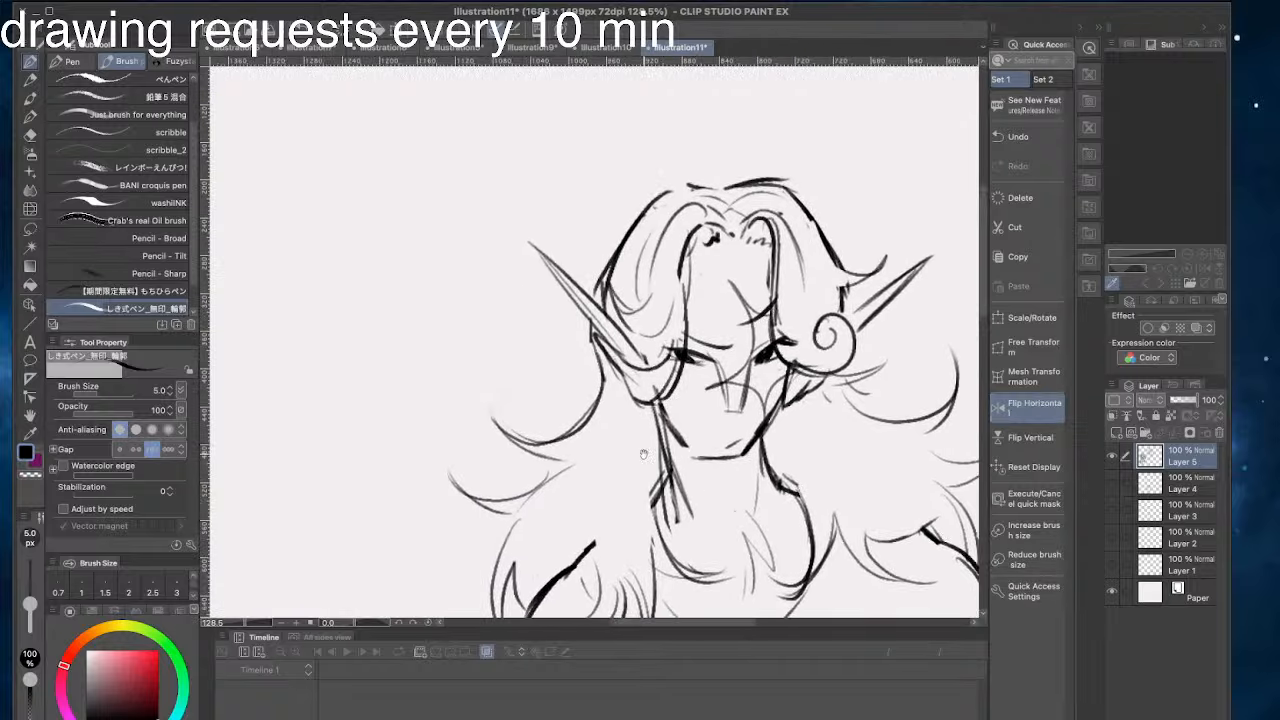
- Liquify the mirrored head with a 400 px brush, pushing the left hair and ear outward and the right hair inward
left_click(30, 209)
mouse_move(657, 203)
left_mouse_down()
mouse_move(605, 248)
mouse_move(562, 202)
mouse_move(521, 202)
left_mouse_up()
key("super+z")
key("]")
key("]")
key("]")
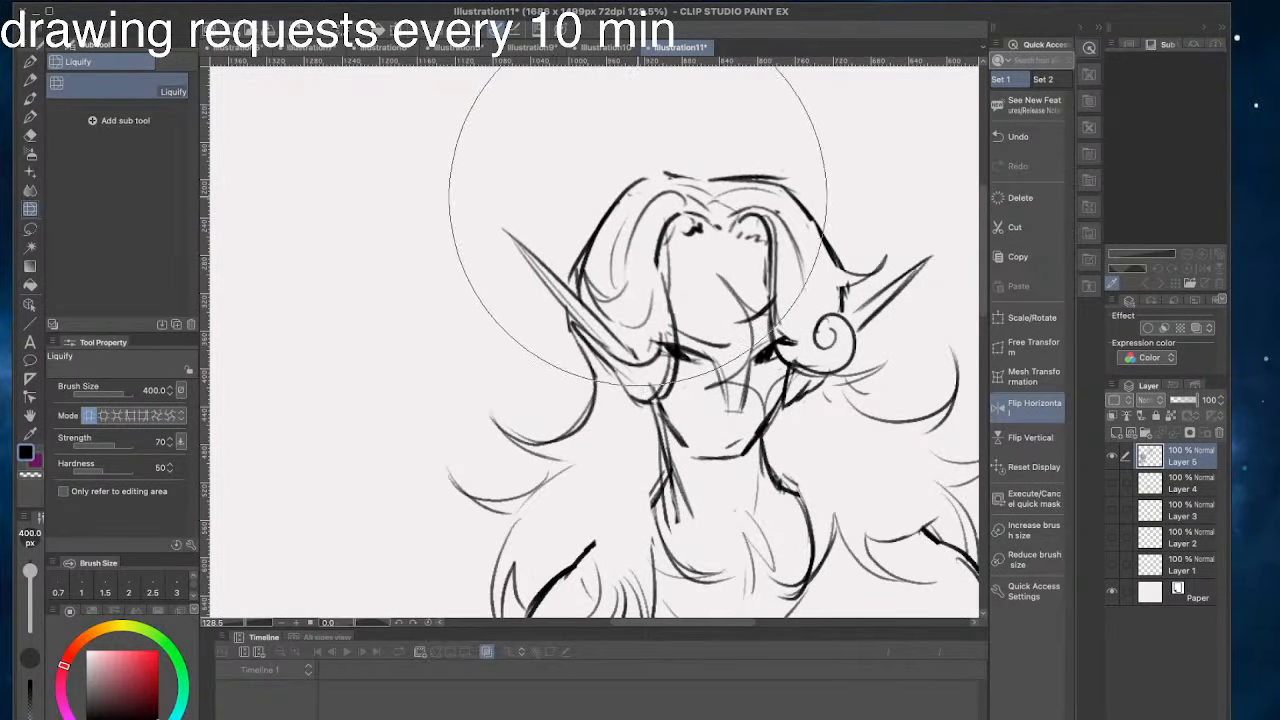
left_click_drag(862, 228, 828, 255)
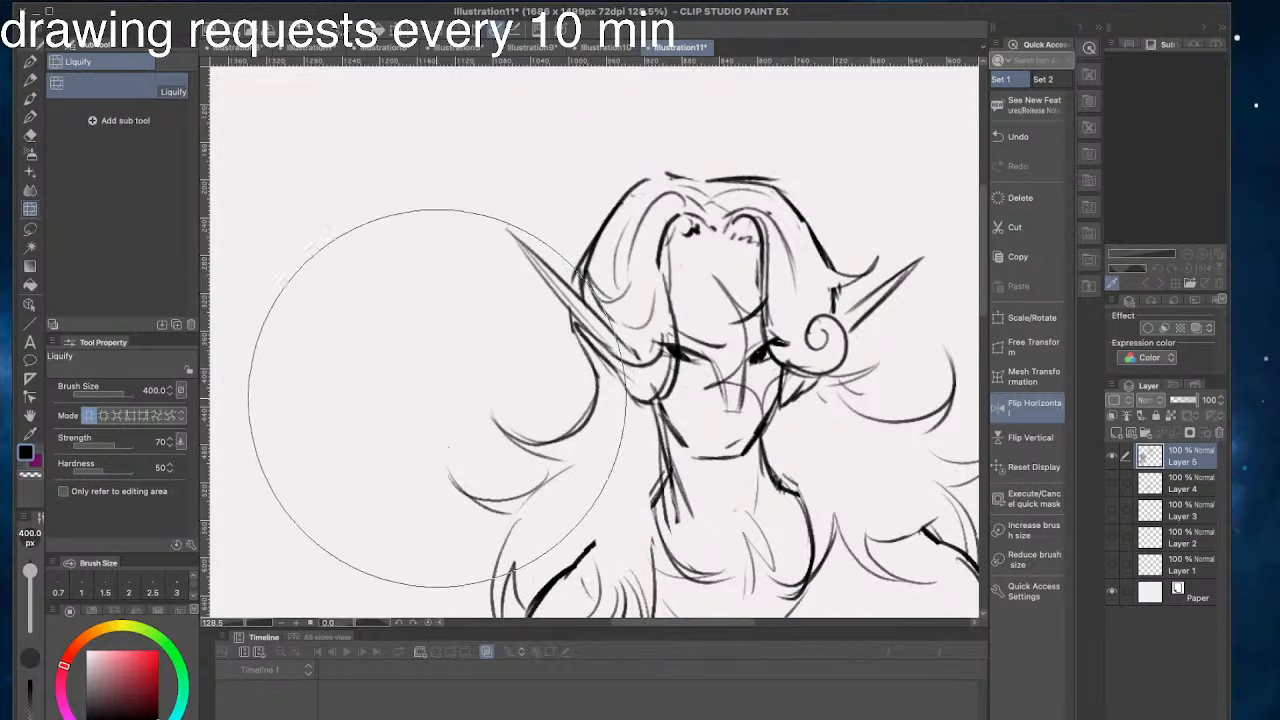
- Liquify the mirrored figure's left shoulder and arm line with an 80 px brush, lifting and smoothing the shoulder curve
key("bracketleft")
key("bracketleft")
key("bracketleft")
key("bracketleft")
key("bracketleft")
key("bracketleft")
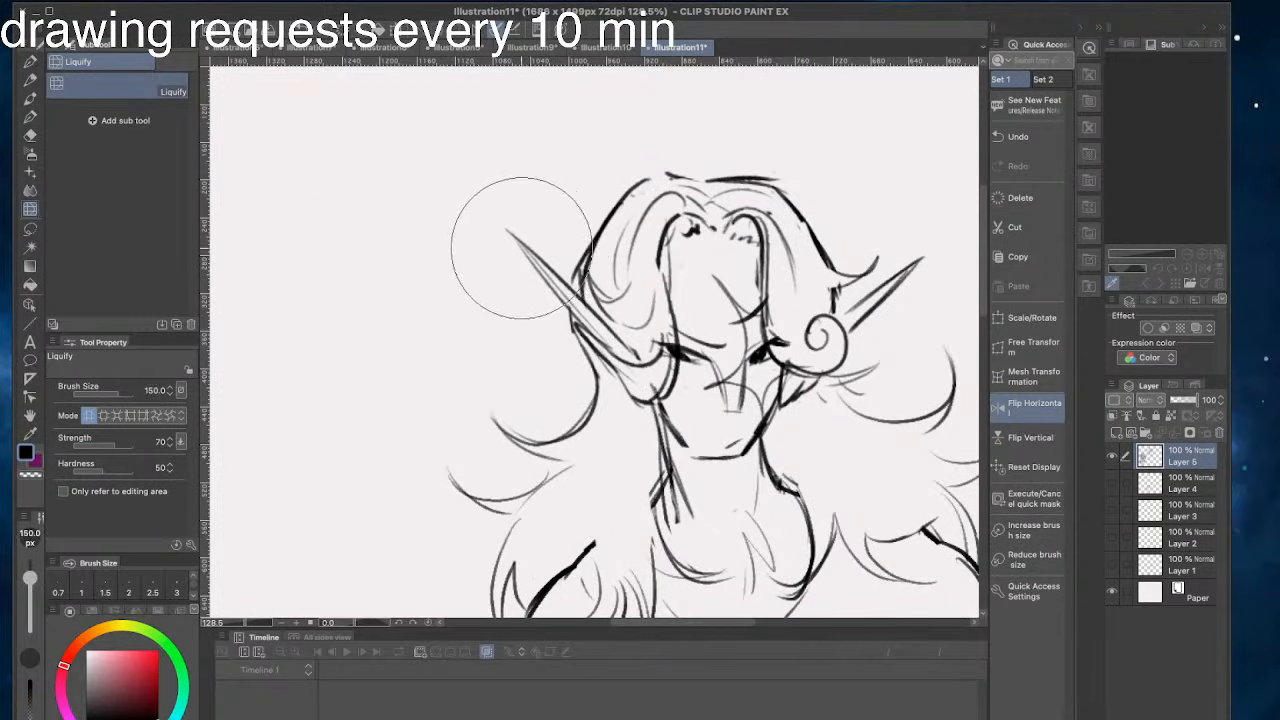
key("bracketleft")
key("bracketleft")
key("bracketleft")
scroll(515, 470, "down", 4)
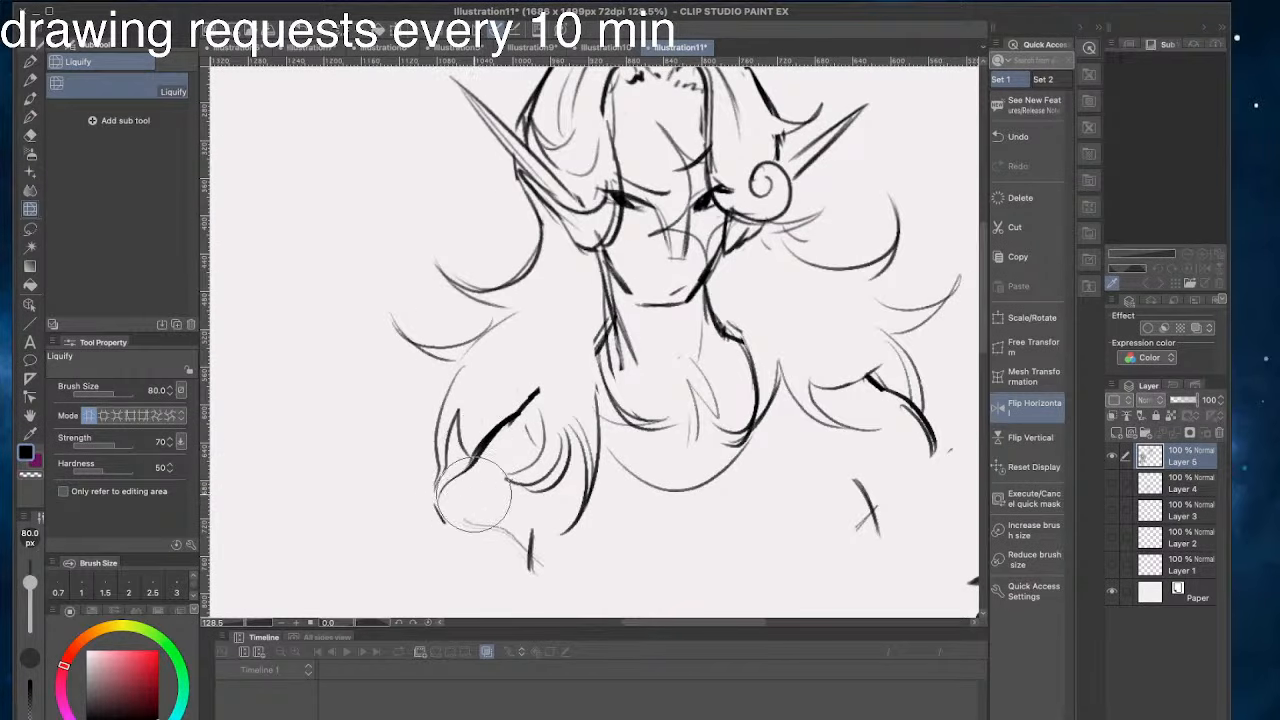
mouse_move(473, 494)
left_mouse_down()
mouse_move(470, 445)
mouse_move(475, 470)
mouse_move(497, 428)
left_mouse_up()
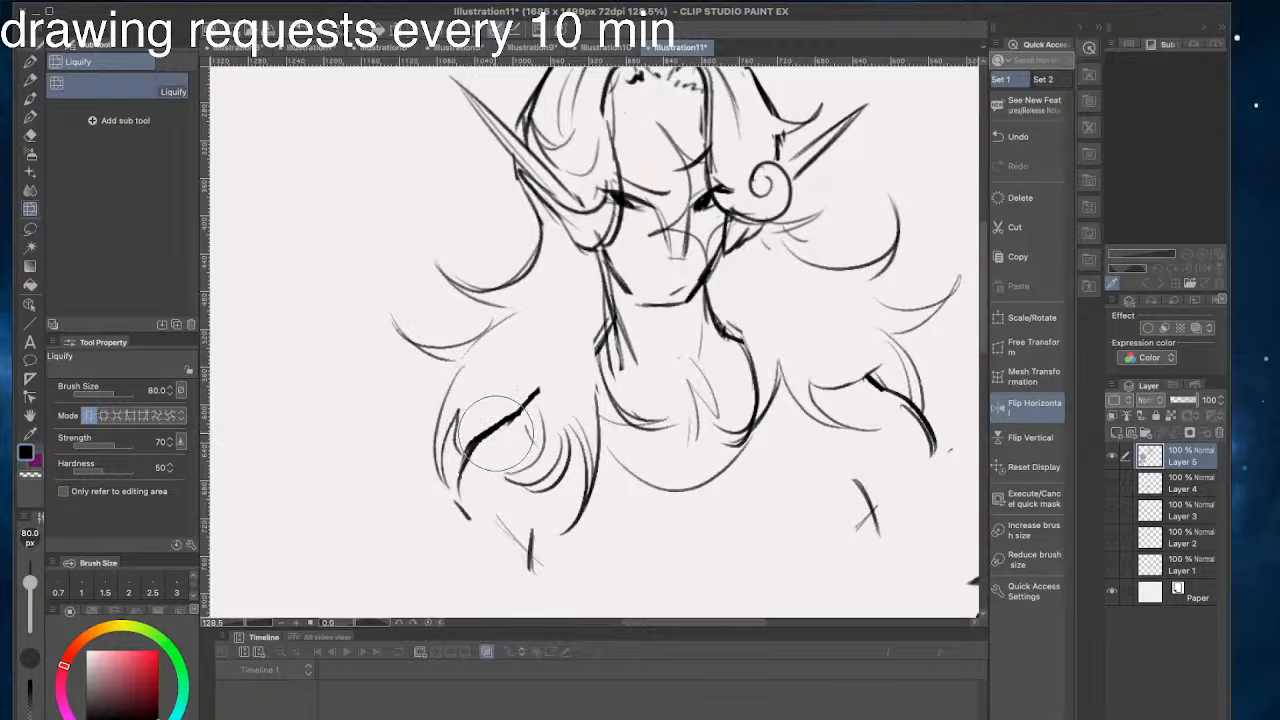
left_click_drag(434, 478, 451, 470)
left_click_drag(338, 232, 364, 253)
mouse_move(506, 499)
left_mouse_down()
mouse_move(474, 494)
mouse_move(457, 531)
mouse_move(473, 527)
mouse_move(437, 544)
mouse_move(500, 509)
mouse_move(442, 534)
mouse_move(500, 495)
mouse_move(471, 479)
mouse_move(515, 478)
mouse_move(485, 477)
left_mouse_up()
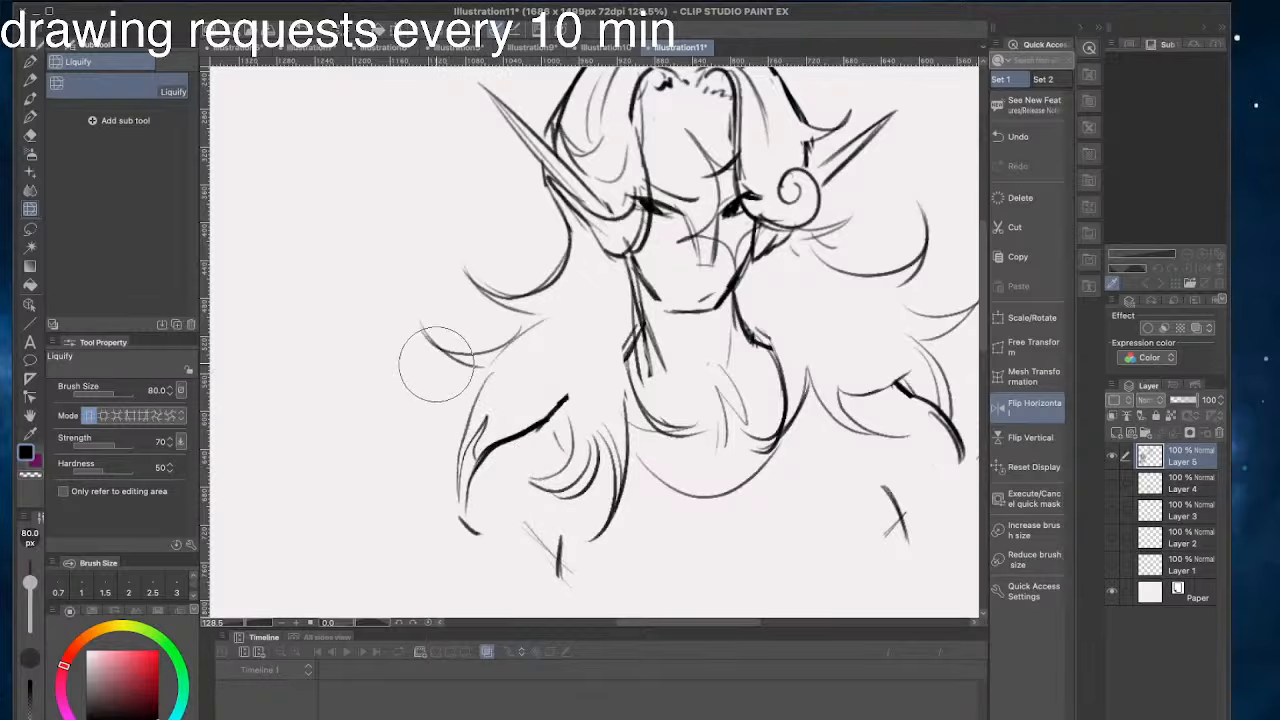
left_click_drag(418, 342, 467, 364)
mouse_move(546, 408)
left_mouse_down()
mouse_move(518, 490)
mouse_move(500, 484)
mouse_move(520, 494)
mouse_move(501, 490)
left_mouse_up()
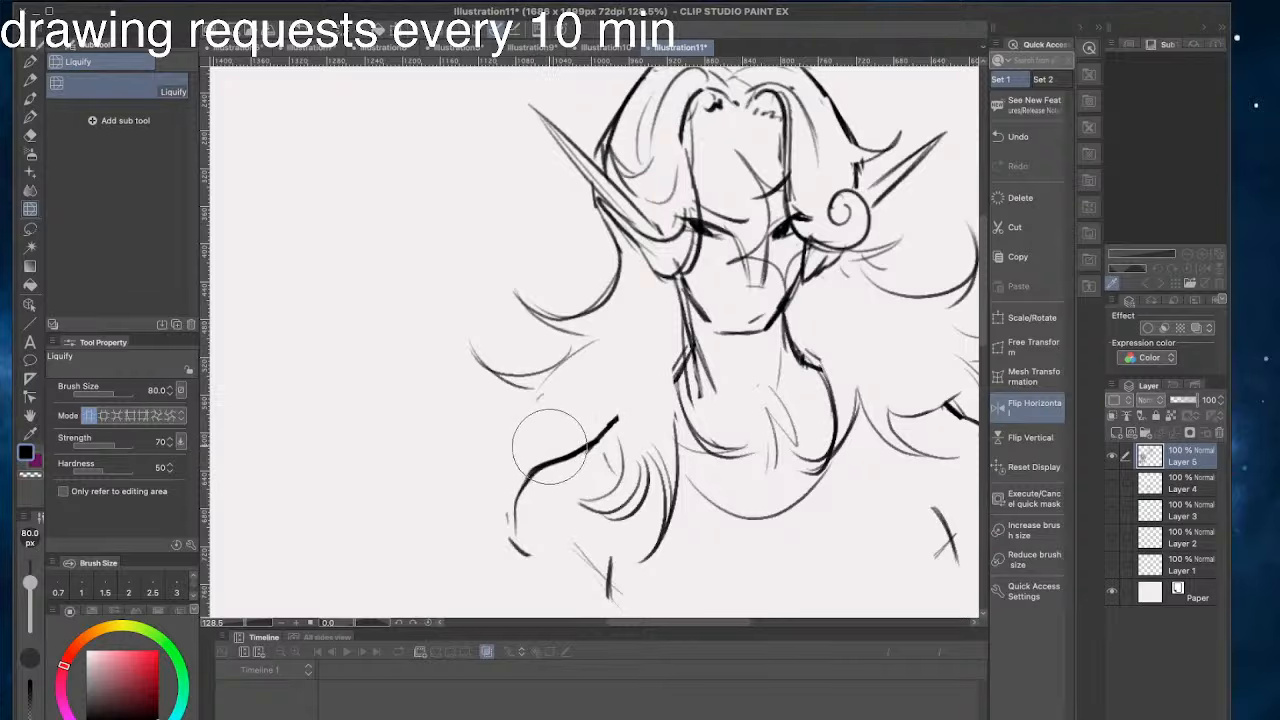
- Erase the outer part of the left shoulder curve, redraw it with the 5 px pen, and add thin hair strands beside it
left_click_drag(548, 447, 509, 523)
key("p")
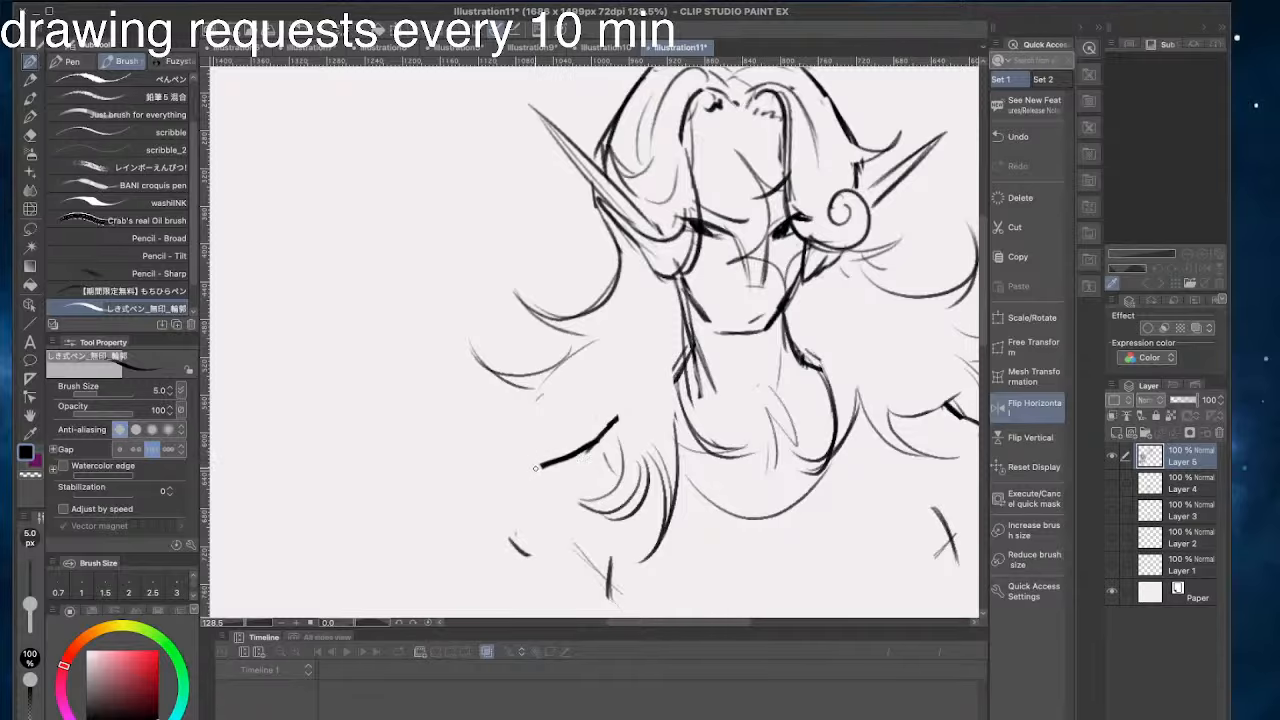
left_click_drag(535, 468, 493, 532)
left_click_drag(533, 410, 458, 427)
left_click_drag(460, 429, 523, 446)
left_click_drag(515, 450, 479, 511)
mouse_move(493, 396)
left_mouse_down()
mouse_move(471, 414)
mouse_move(448, 479)
left_mouse_up()
left_click_drag(785, 193, 802, 220)
left_click_drag(740, 138, 815, 234)
key("super+z")
key("super+z")
left_click_drag(738, 136, 806, 222)
scroll(580, 137, "left", 1)
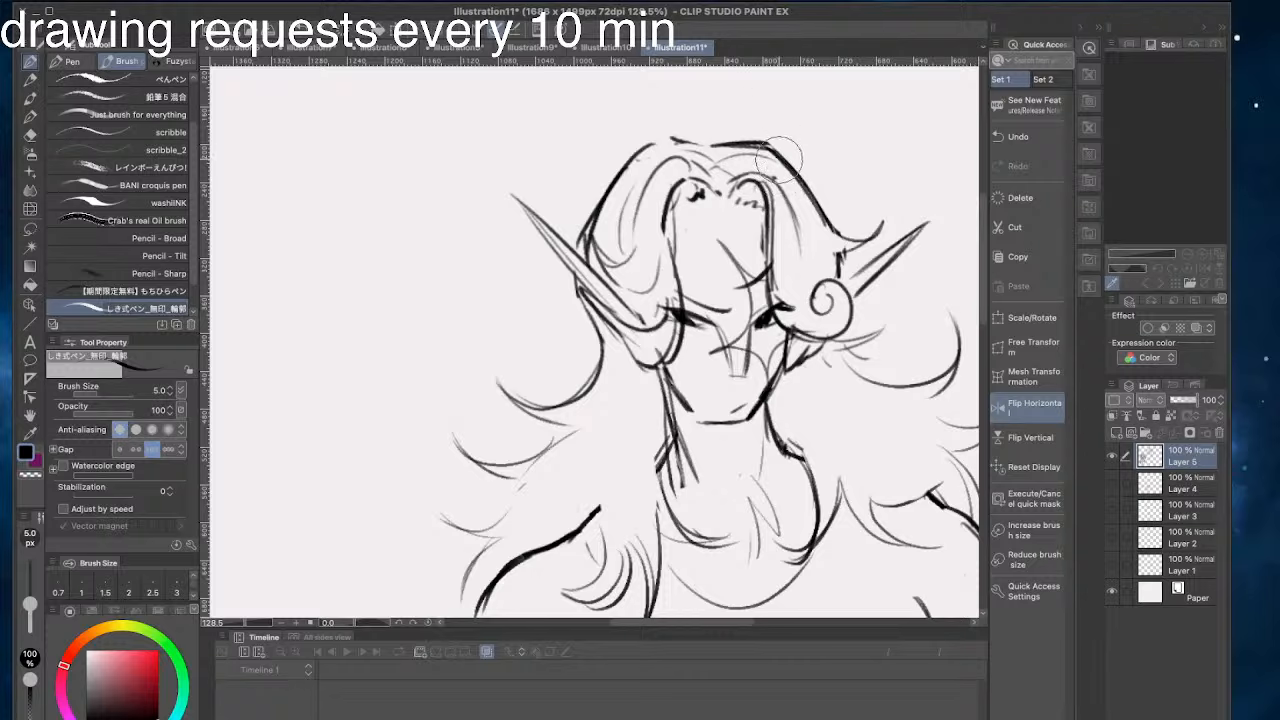
key("super+z")
- Erase the hair outline running from the crown to the right ear and redraw it as a slanted contour
left_click_drag(769, 147, 829, 226)
key("super+z")
key("super+z")
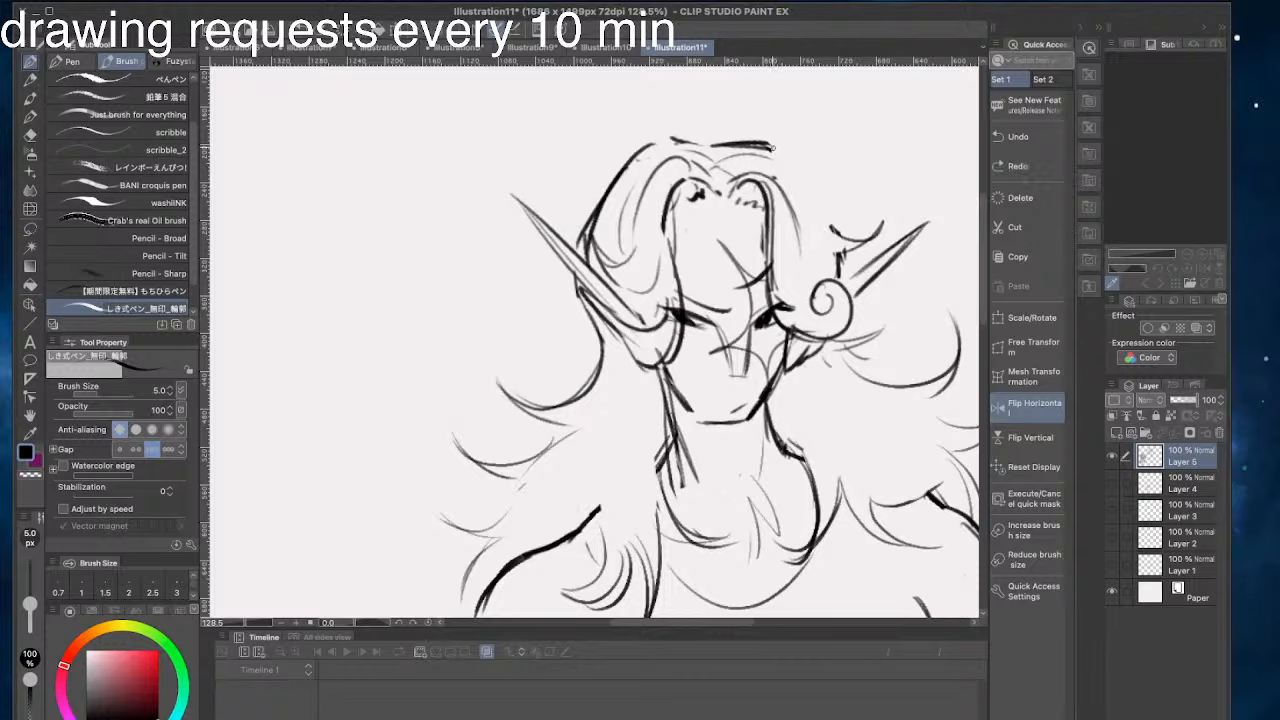
left_click_drag(772, 147, 829, 233)
left_click_drag(781, 152, 818, 206)
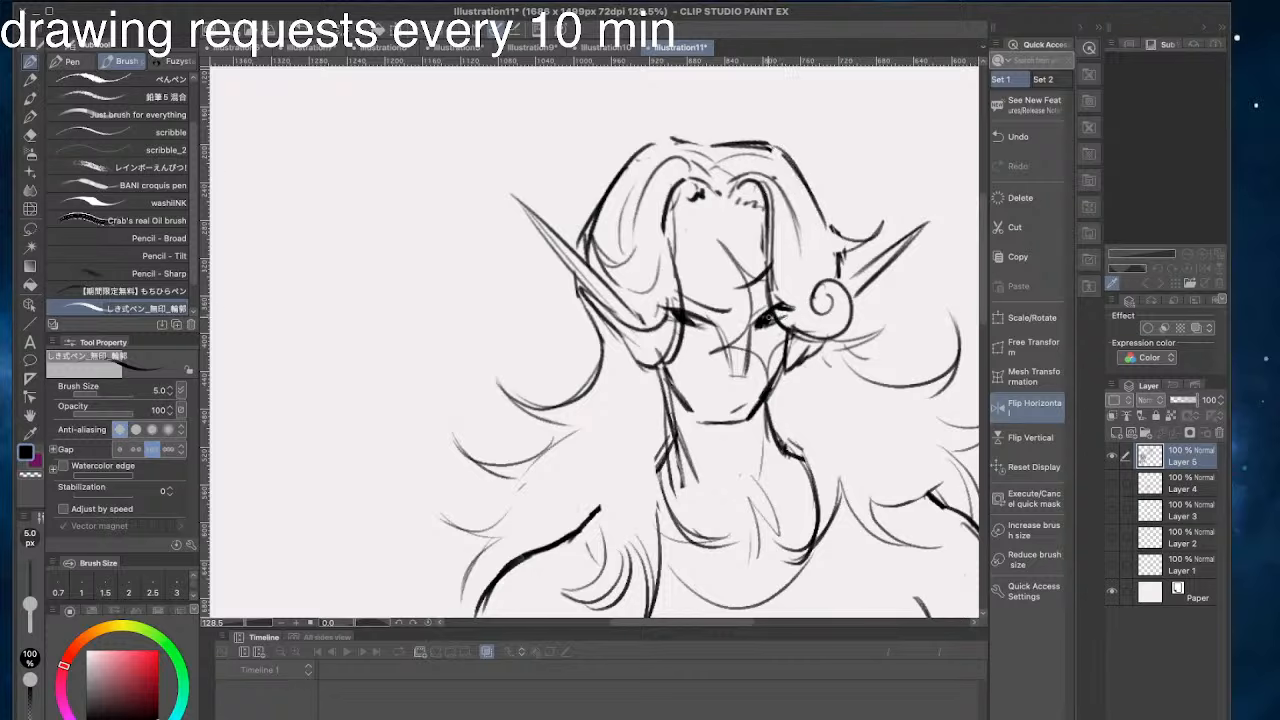
- Strengthen the eye shapes, the right side of the nose bridge and the left jaw corner with darker strokes
left_click_drag(684, 325, 786, 328)
mouse_move(757, 320)
left_mouse_down()
mouse_move(744, 370)
mouse_move(723, 378)
mouse_move(745, 371)
left_mouse_up()
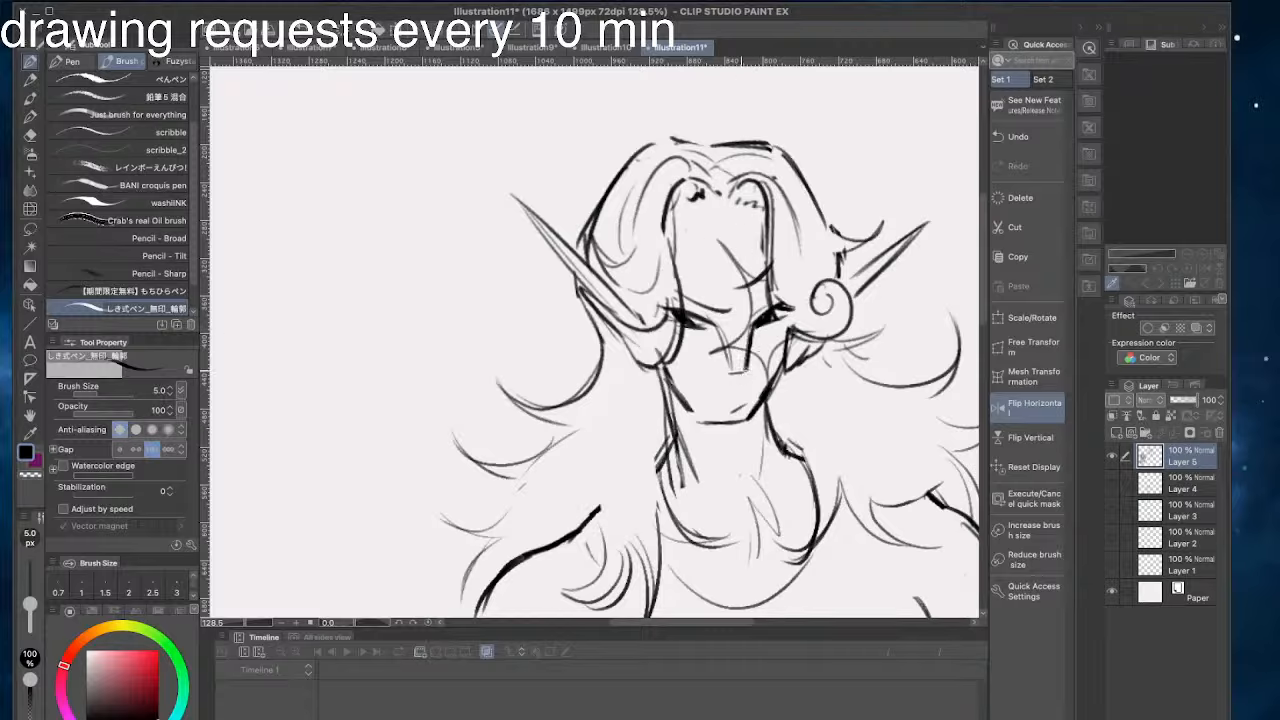
left_click_drag(676, 397, 697, 420)
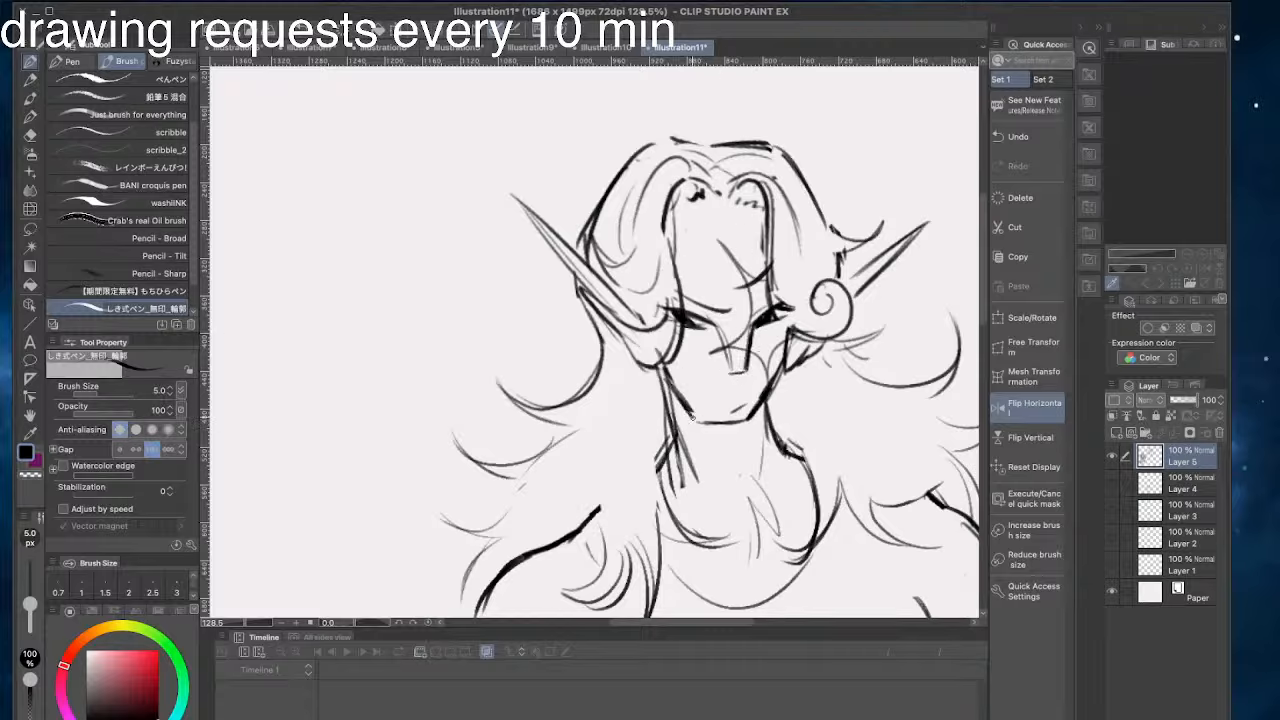
- Check the head in horizontally and vertically flipped views, and return to the upright mirrored view
left_click(1023, 408)
left_click_drag(317, 273, 546, 305)
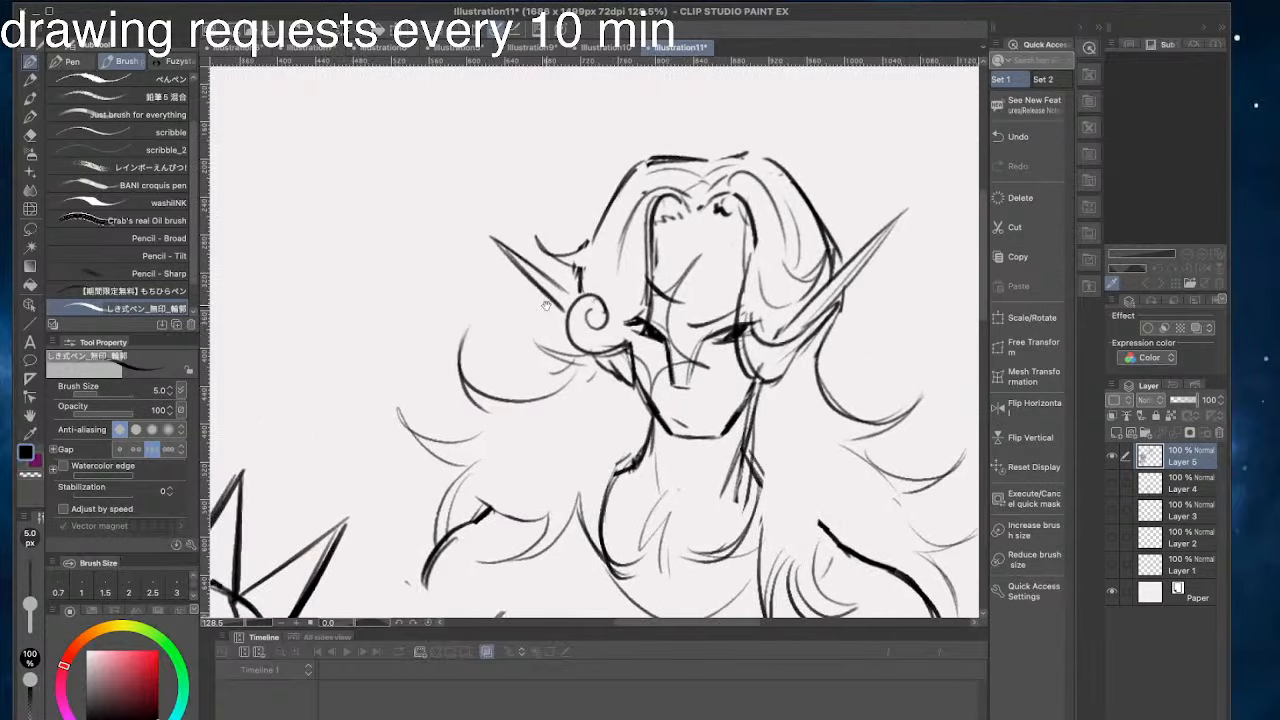
left_click(1003, 438)
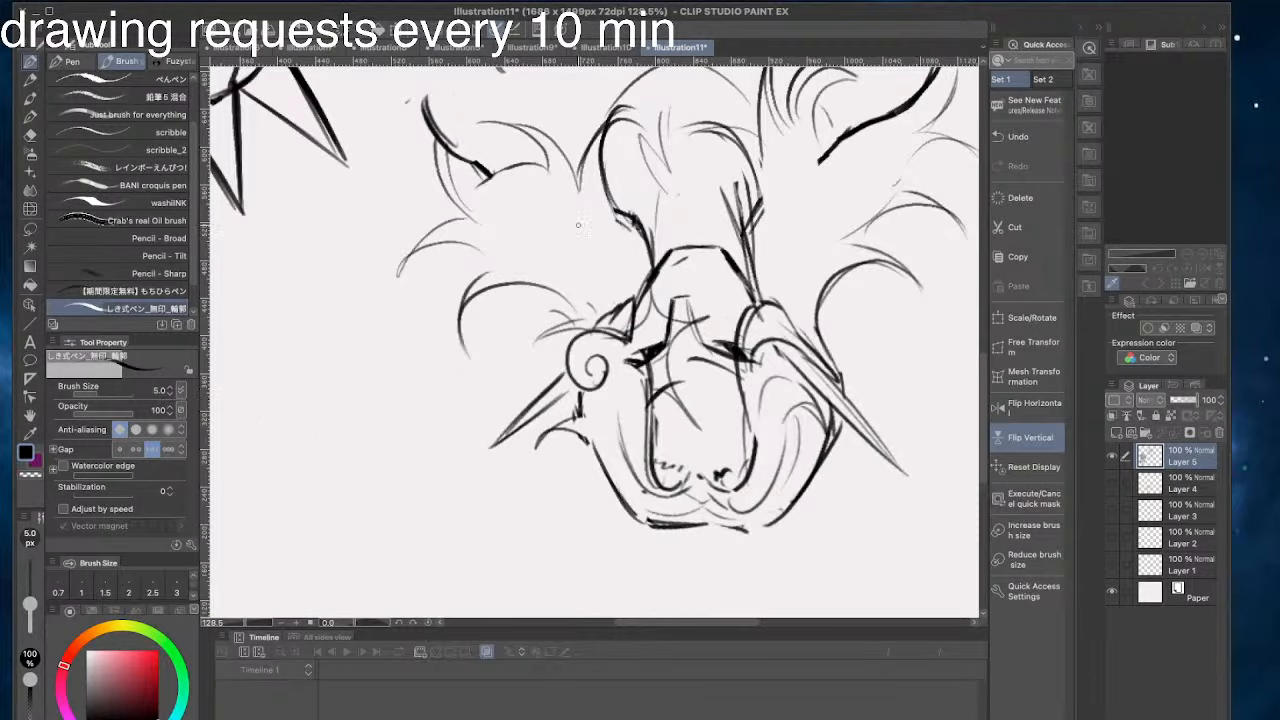
left_click(1018, 438)
left_click(1021, 411)
left_click_drag(296, 227, 498, 229)
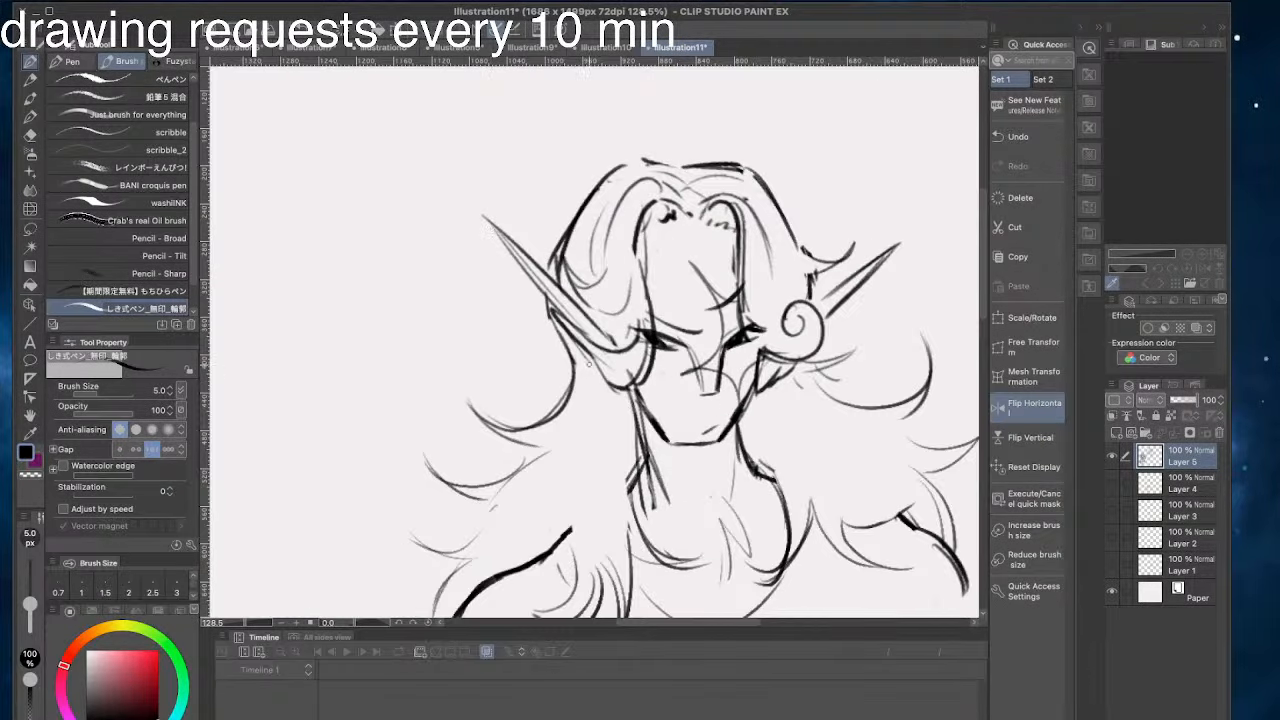
- Lengthen the left pointed ear and draw a small jagged flick beneath it beside the jaw
left_click_drag(596, 388, 628, 408)
mouse_move(574, 297)
left_mouse_down()
mouse_move(444, 198)
mouse_move(552, 316)
left_mouse_up()
key("ctrl+z")
key("ctrl+z")
left_click_drag(645, 101, 668, 157)
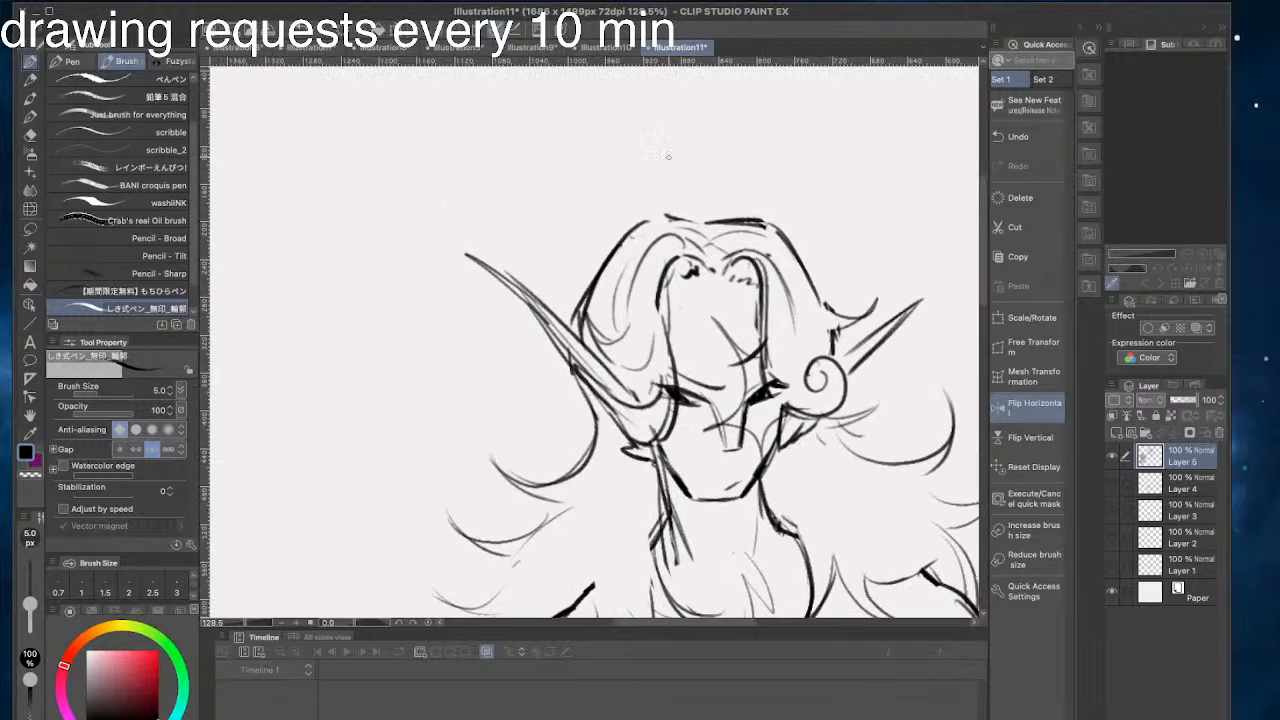
- Extend the tip of the right pointed ear and draw a matching jagged flick beside the right jaw
left_click_drag(908, 312, 966, 271)
mouse_move(573, 397)
left_mouse_down()
mouse_move(569, 361)
mouse_move(517, 284)
left_mouse_up()
mouse_move(490, 384)
left_mouse_down()
mouse_move(510, 320)
mouse_move(514, 369)
left_mouse_up()
left_click_drag(746, 298, 742, 318)
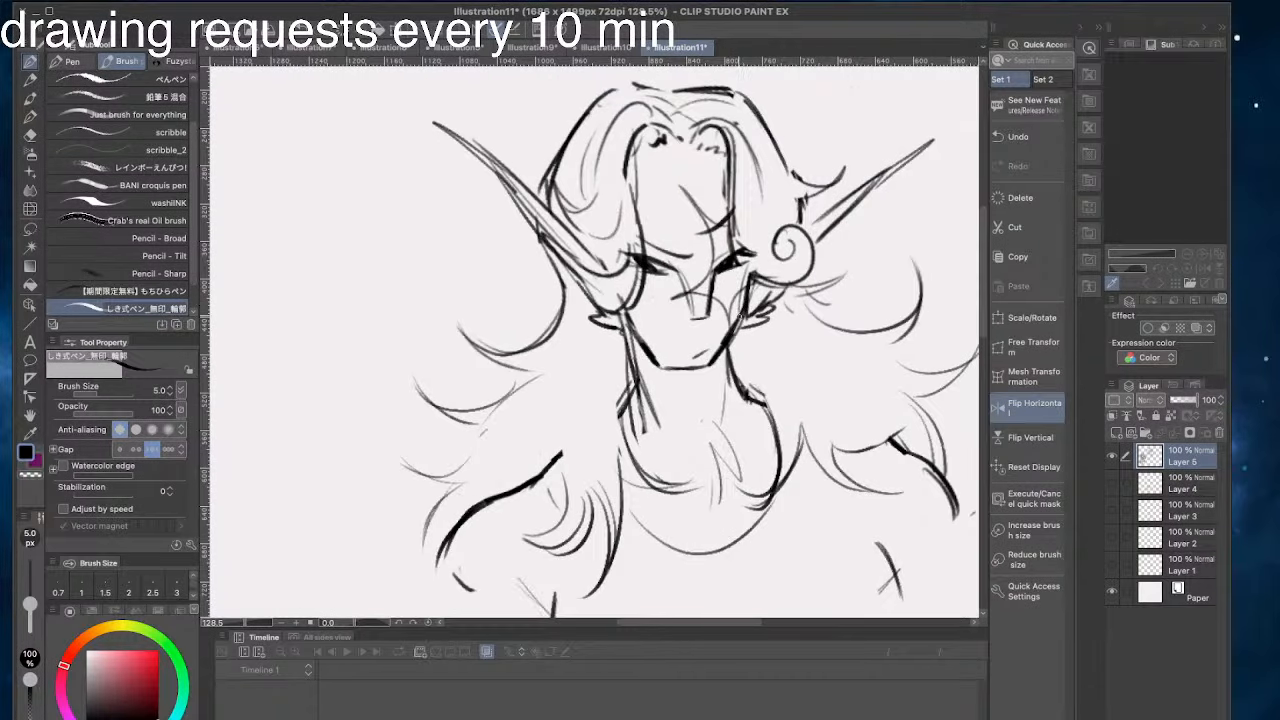
- Redraw the inner spiral of the hair curl beside the right ear with a thinner line
mouse_move(738, 264)
left_mouse_down()
mouse_move(790, 252)
mouse_move(785, 224)
mouse_move(778, 269)
mouse_move(784, 254)
left_mouse_up()
key("super+z")
key("super+z")
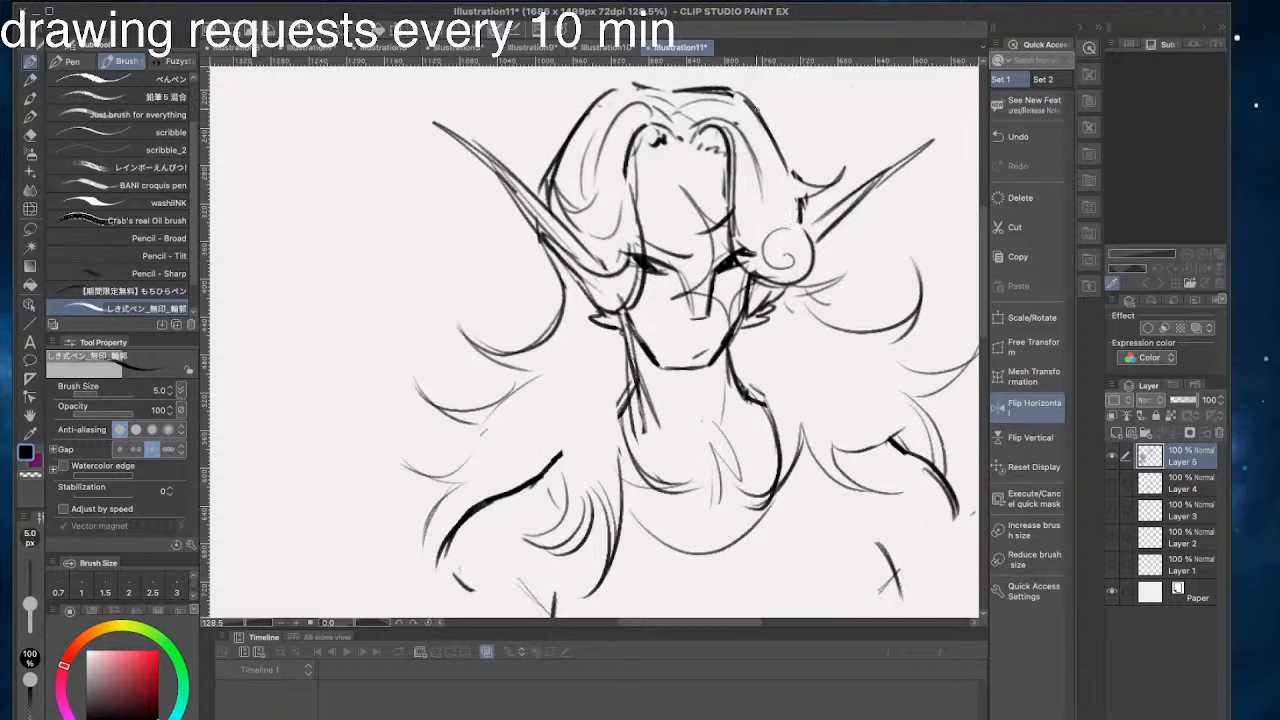
- Flip the canvas view back horizontally and add short pointed strokes at the inner ends of both shoulder lines
left_click(1034, 407)
mouse_move(408, 240)
left_mouse_down()
mouse_move(572, 239)
mouse_move(586, 252)
left_mouse_up()
left_click_drag(492, 256, 534, 220)
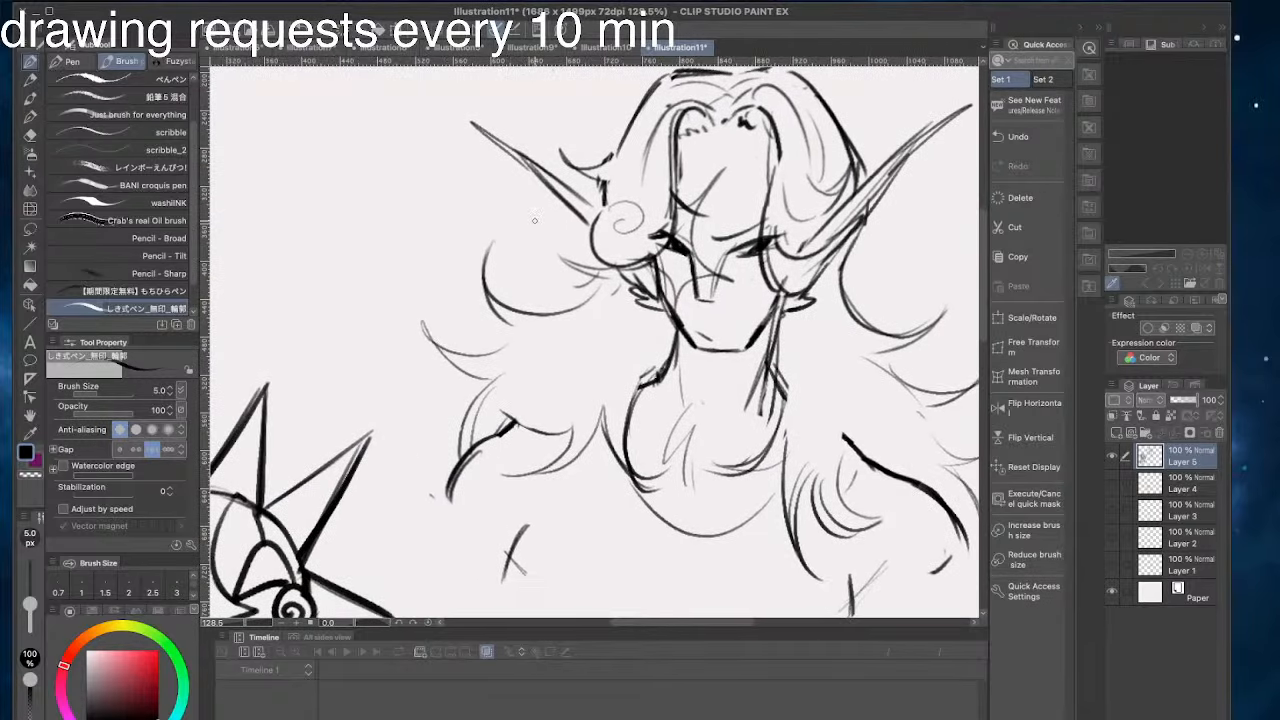
left_click_drag(490, 416, 536, 414)
left_click_drag(828, 421, 879, 454)
key("super+z")
mouse_move(831, 417)
left_mouse_down()
mouse_move(876, 446)
mouse_move(838, 464)
left_mouse_up()
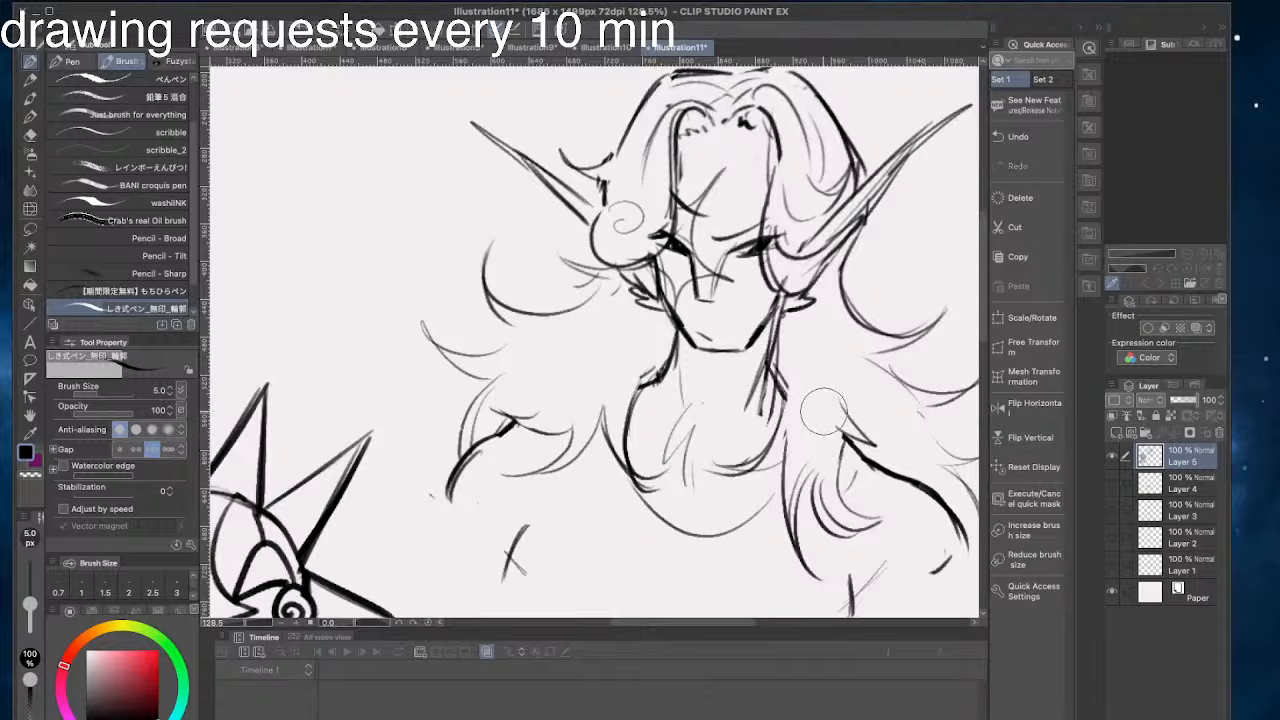
- Erase the overlapping strokes on the right side of the neck and redraw the neck line curving down toward the chest
left_click_drag(786, 368, 763, 420)
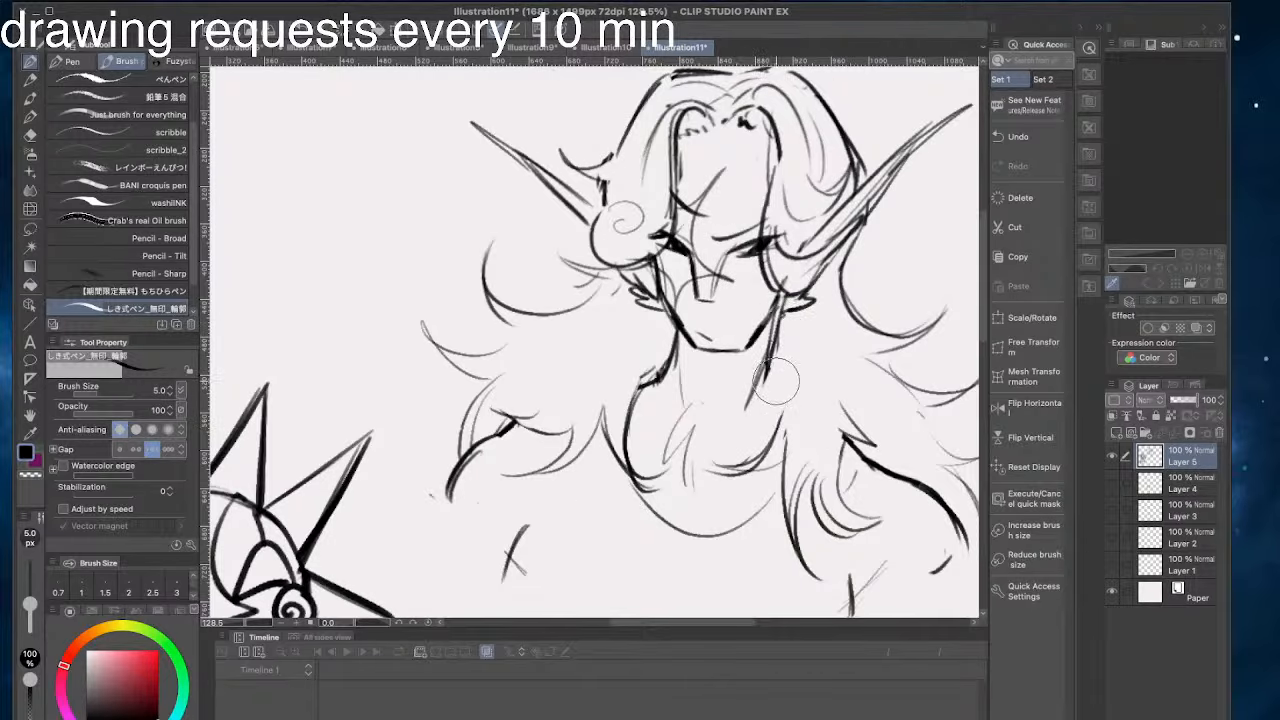
left_click_drag(774, 350, 717, 422)
key("ctrl+z")
left_click_drag(776, 362, 722, 423)
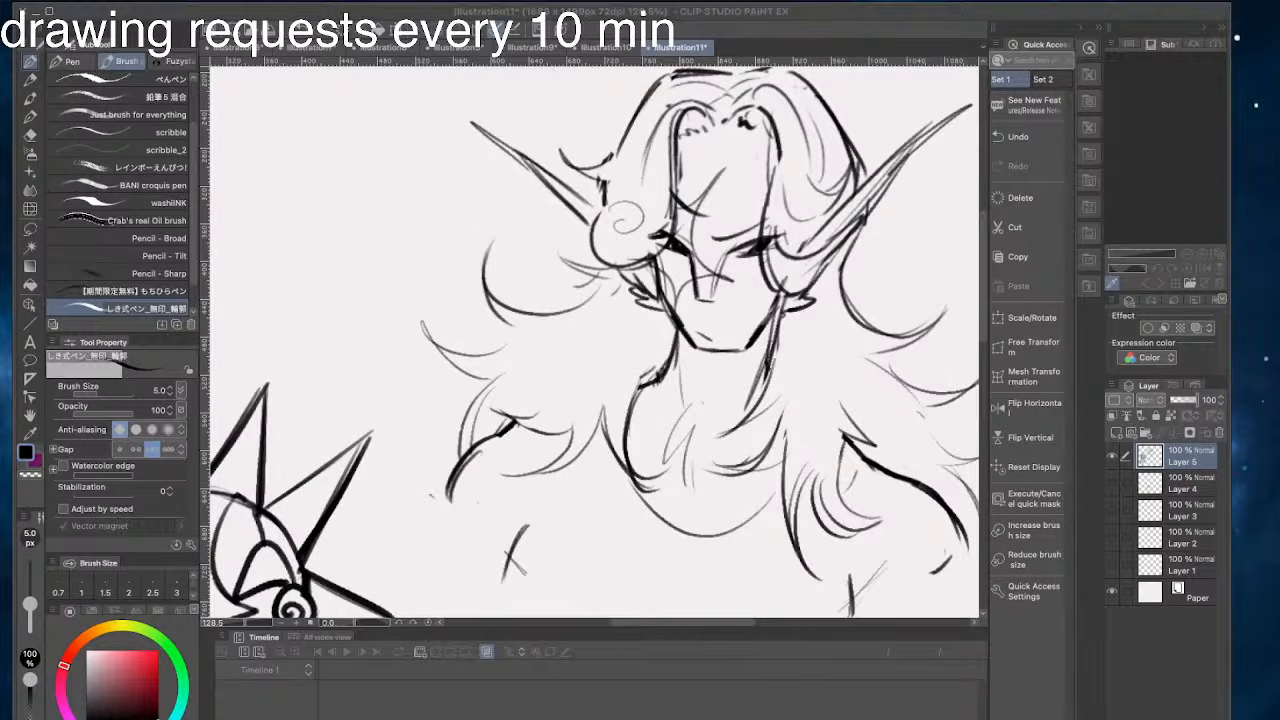
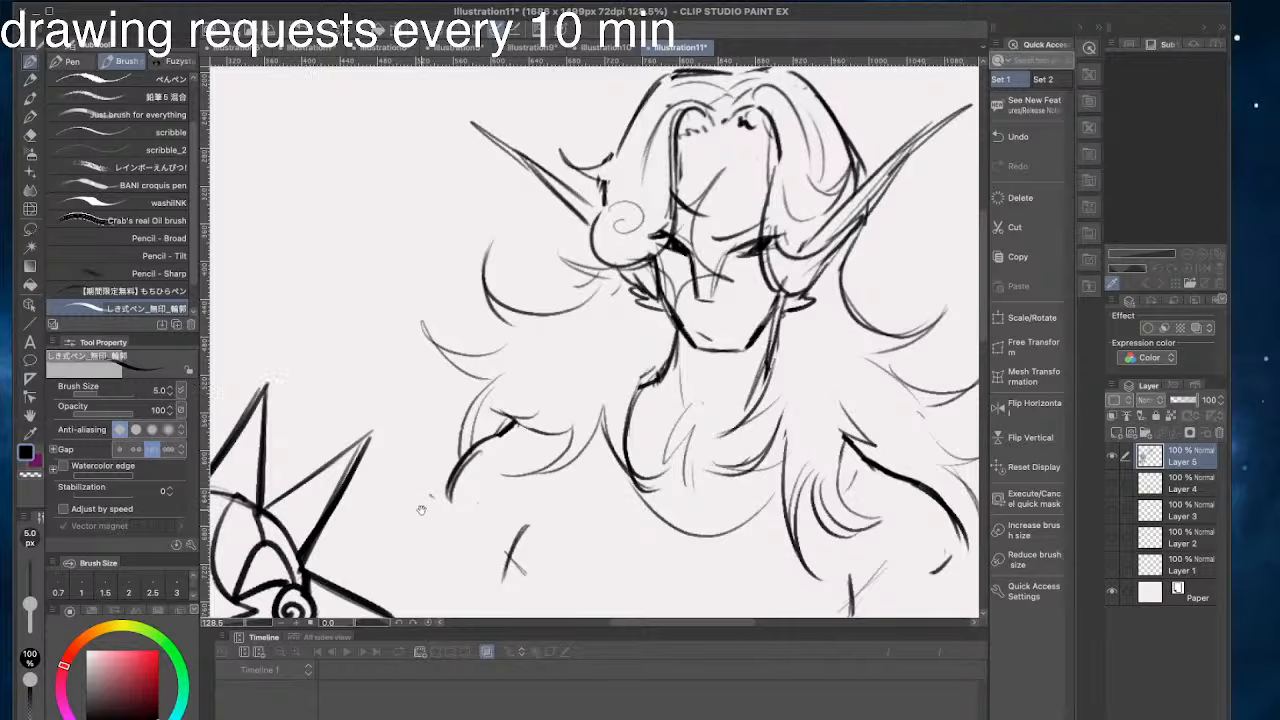
- Touch up the long-haired figure's shoulder line and the outer hair strokes around the head
left_click_drag(421, 510, 373, 512)
mouse_move(505, 462)
left_mouse_down()
mouse_move(446, 467)
mouse_move(500, 514)
left_mouse_up()
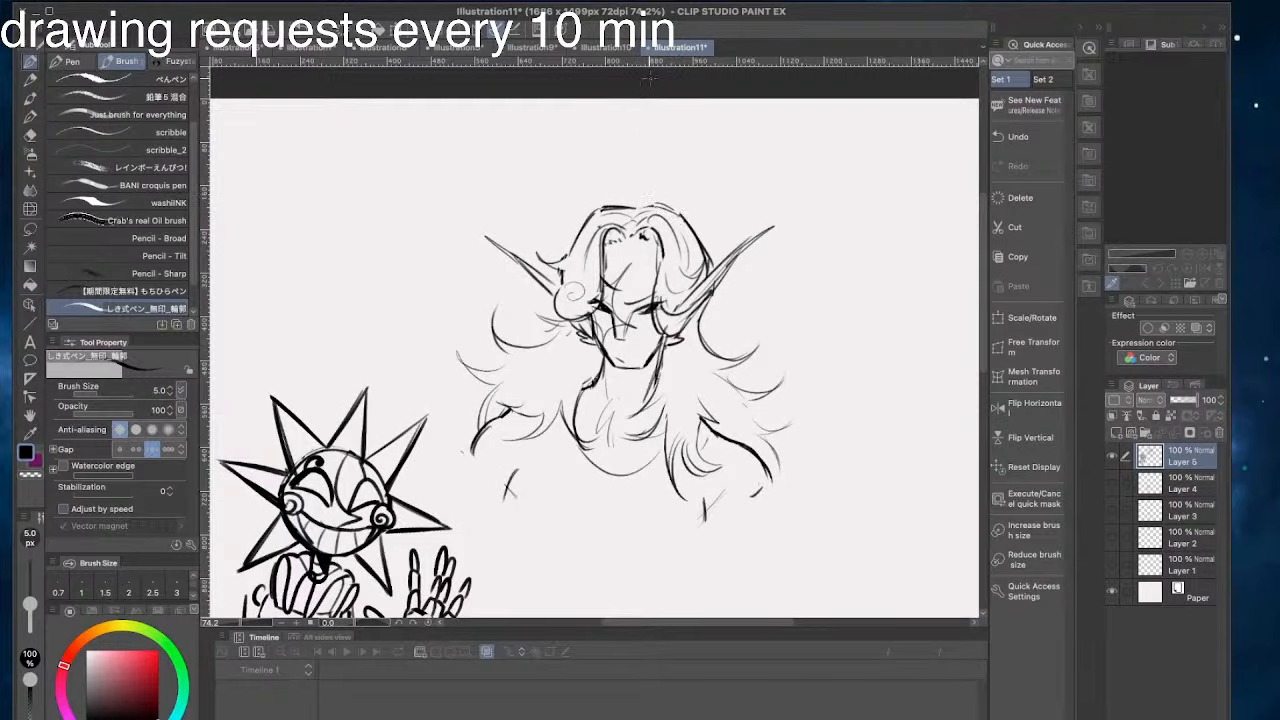
left_click_drag(690, 208, 710, 259)
left_click_drag(686, 213, 707, 259)
mouse_move(602, 194)
left_mouse_down()
mouse_move(686, 223)
mouse_move(662, 268)
mouse_move(633, 285)
mouse_move(644, 306)
left_mouse_up()
mouse_move(783, 267)
left_mouse_down()
mouse_move(772, 249)
mouse_move(791, 294)
left_mouse_up()
left_click_drag(685, 238, 647, 289)
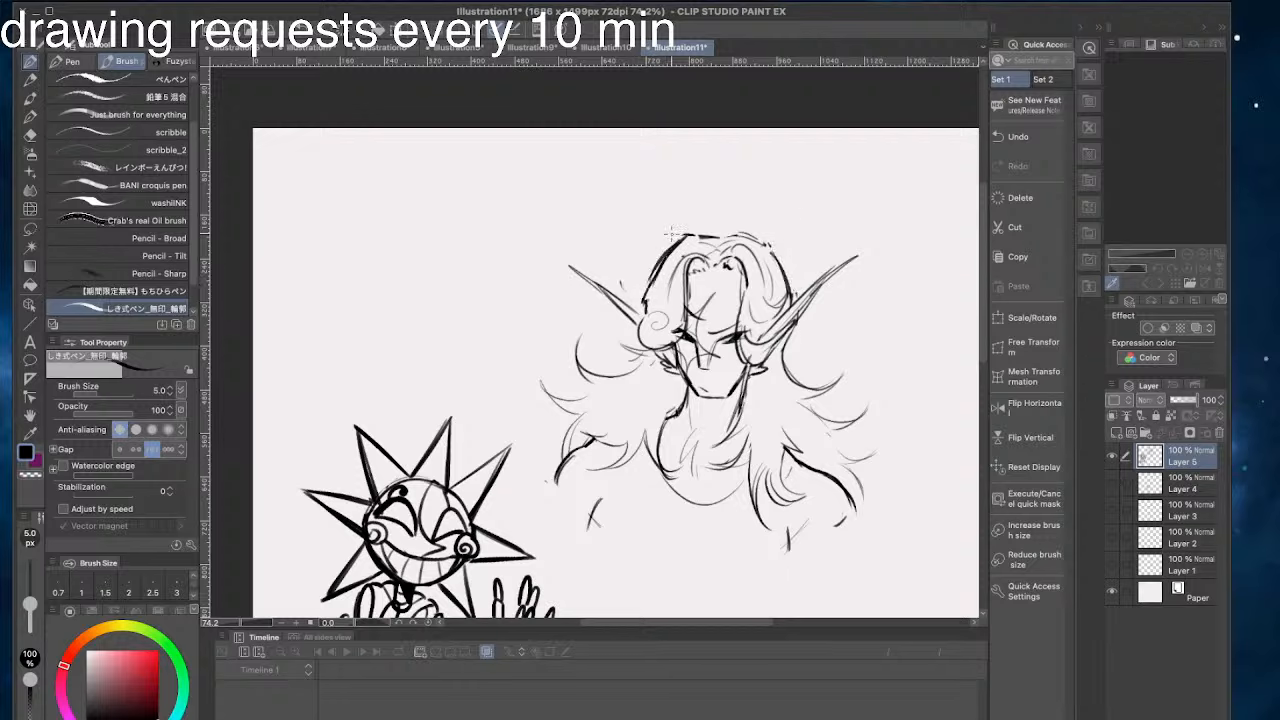
- Thicken the hair outline at the upper left of the figure's head and redraw the parted bangs over the forehead
mouse_move(677, 244)
left_mouse_down()
mouse_move(647, 284)
mouse_move(690, 288)
mouse_move(686, 312)
left_mouse_up()
mouse_move(740, 265)
left_mouse_down()
mouse_move(748, 311)
mouse_move(745, 285)
mouse_move(730, 280)
mouse_move(746, 336)
left_mouse_up()
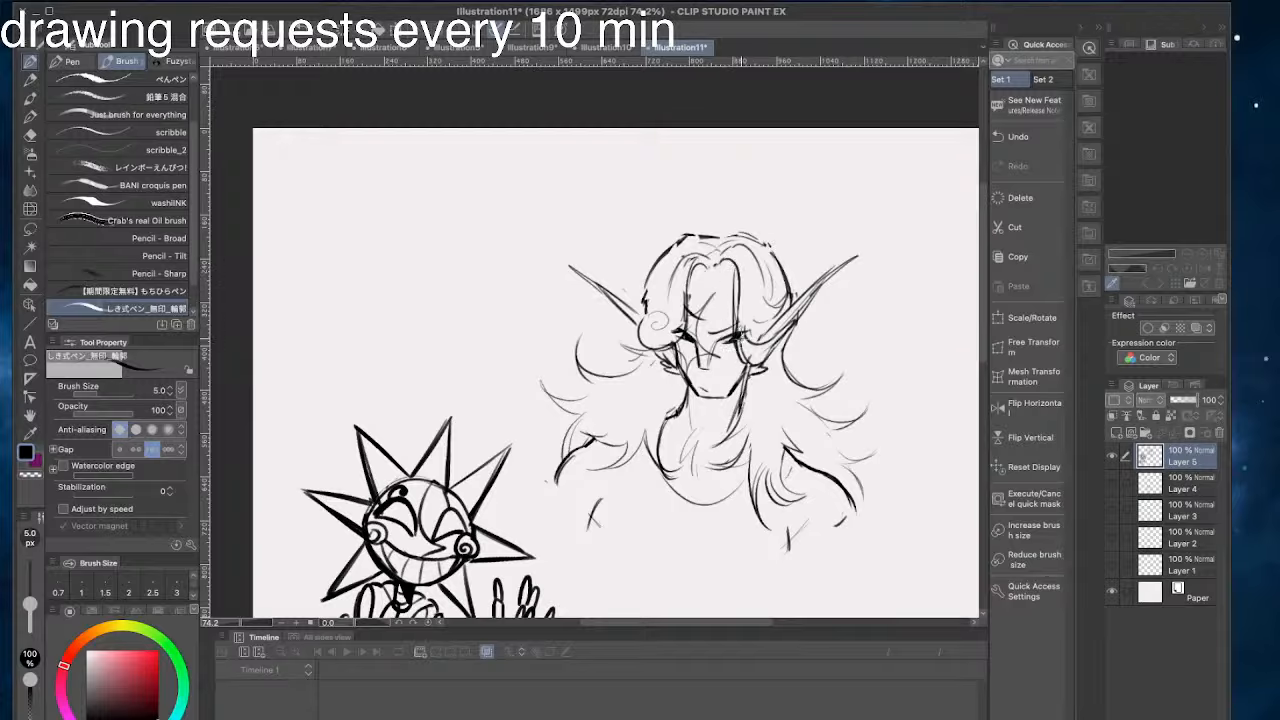
key("super+z")
left_click_drag(723, 264, 725, 273)
mouse_move(729, 263)
left_mouse_down()
mouse_move(733, 275)
mouse_move(686, 233)
mouse_move(672, 237)
left_mouse_up()
left_click_drag(555, 424, 566, 385)
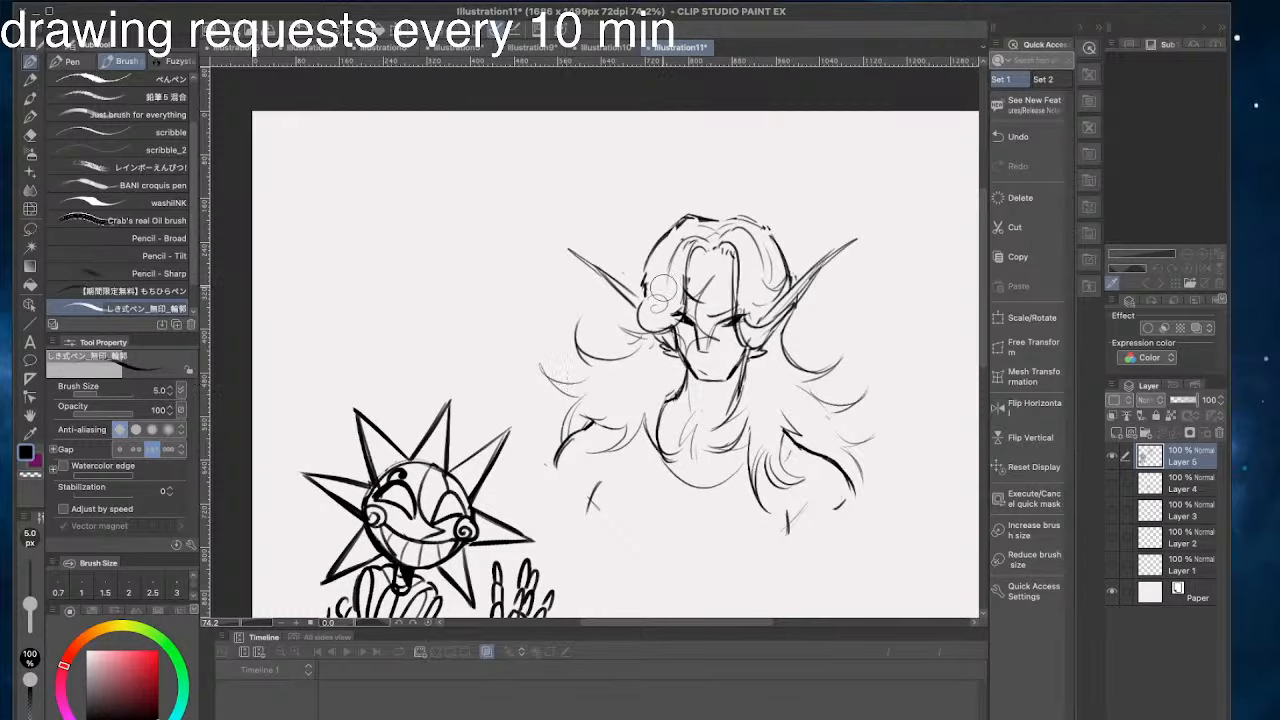
- Redraw the round spiral hair curl beside the figure's left-hand ear
left_click_drag(660, 295, 652, 309)
key("super+z")
mouse_move(665, 237)
left_mouse_down()
mouse_move(640, 277)
mouse_move(537, 157)
mouse_move(650, 318)
mouse_move(702, 310)
left_mouse_up()
- Add one new layer directly above Layer 4 and another new layer above Layer 5
left_click(1156, 487)
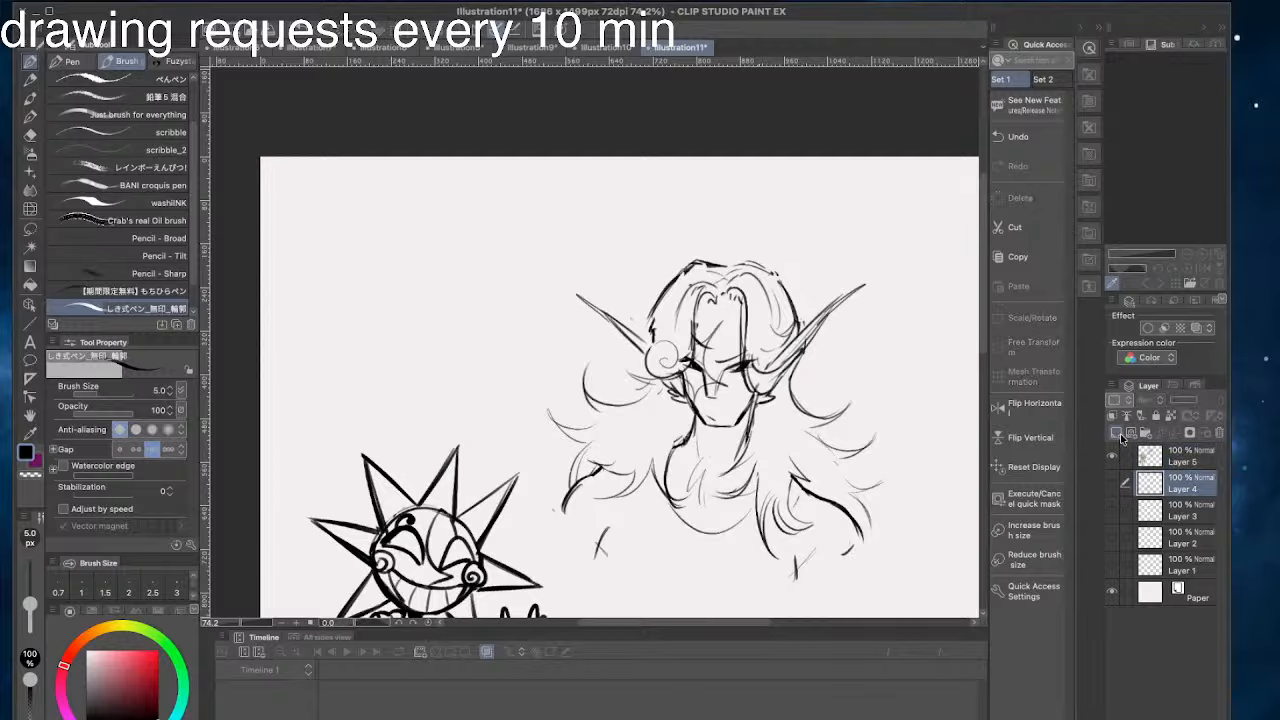
left_click(1117, 433)
left_click_drag(482, 526, 433, 479)
left_click(1117, 433)
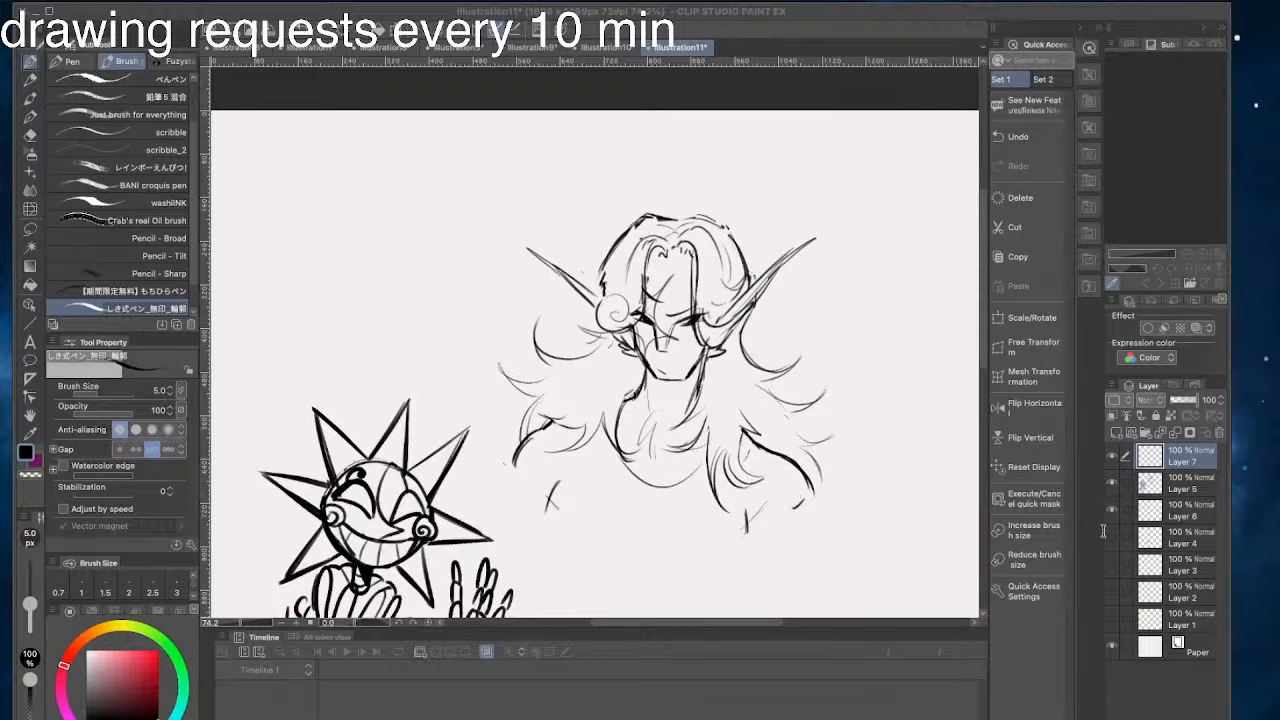
- Sketch a small round doodle head with an X on the forehead and dot eyes in the empty area right of the figure
scroll(768, 330, "down", 2)
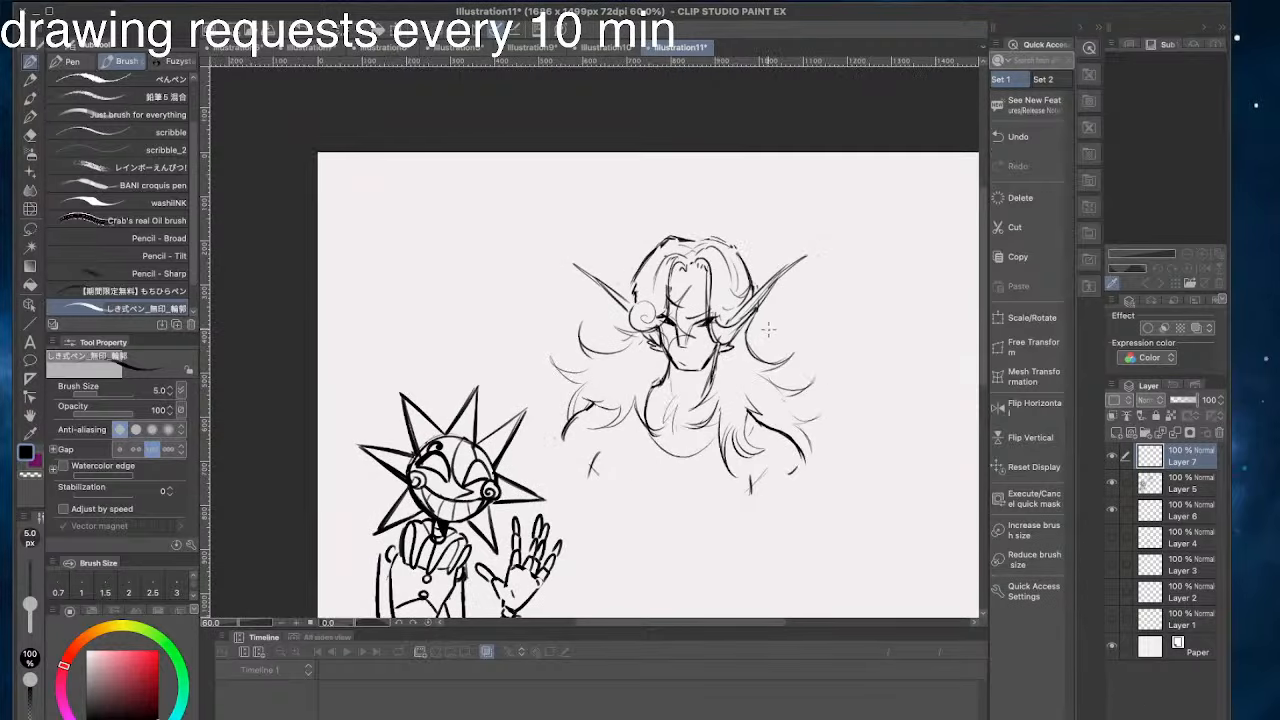
left_click_drag(808, 292, 497, 294)
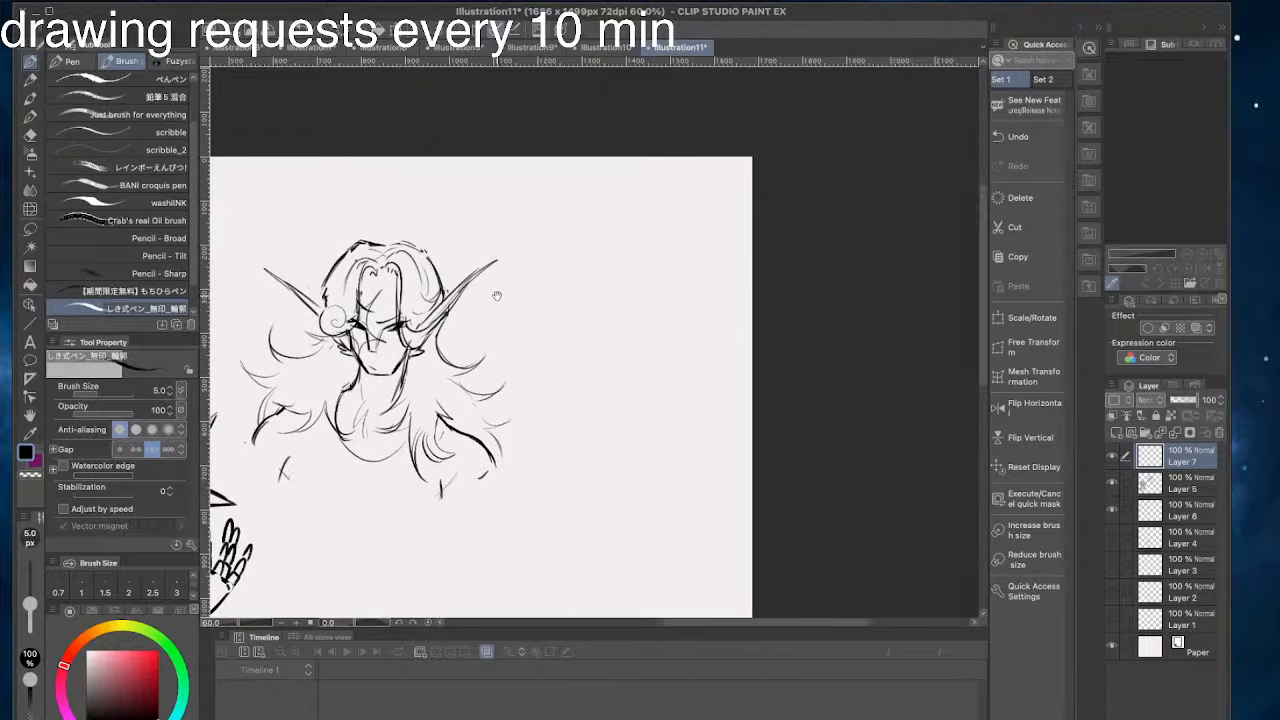
scroll(572, 233, "up", 6)
mouse_move(584, 263)
left_mouse_down()
mouse_move(616, 300)
mouse_move(681, 285)
mouse_move(628, 287)
mouse_move(677, 325)
left_mouse_up()
left_click_drag(671, 300, 650, 323)
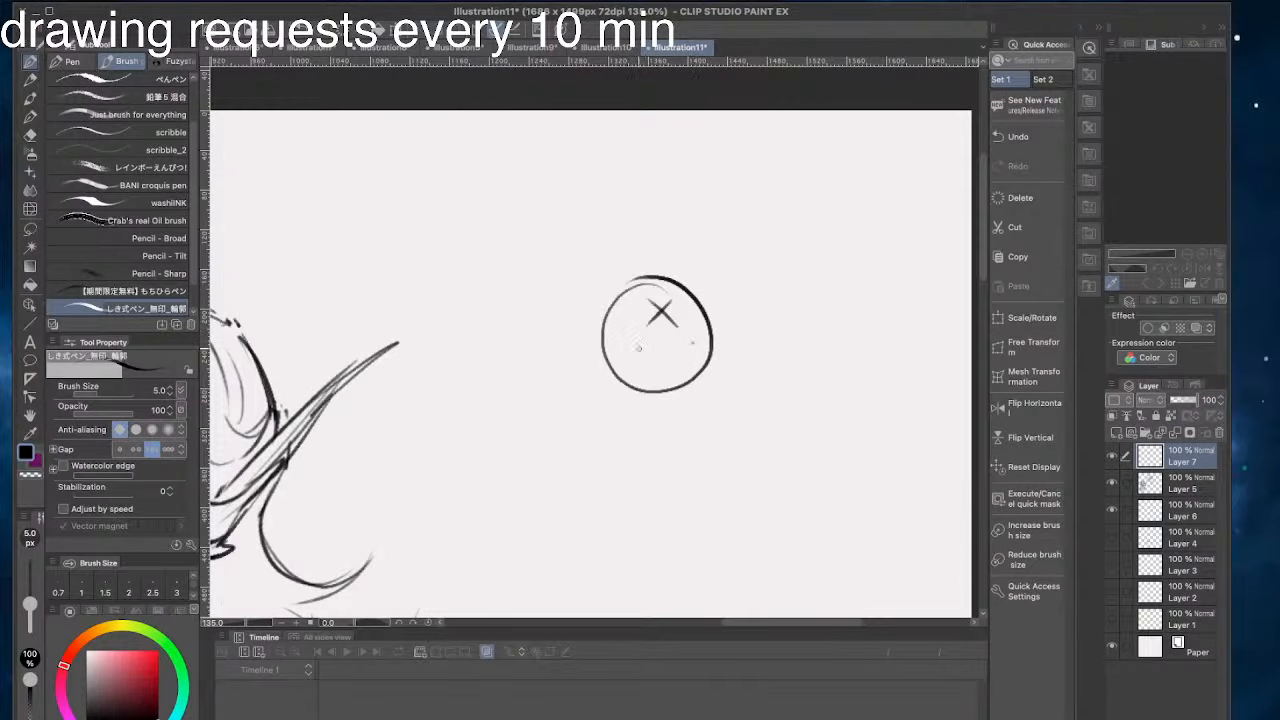
key("ctrl+z")
left_click(688, 342)
- Draw a simple narrow body under the round head and add a triangular mouth and a stitched cheek scar
left_click_drag(671, 392, 673, 447)
key("ctrl+z")
mouse_move(657, 394)
left_mouse_down()
mouse_move(661, 458)
mouse_move(635, 463)
mouse_move(662, 463)
left_mouse_up()
mouse_move(646, 371)
left_mouse_down()
mouse_move(698, 364)
mouse_move(679, 368)
left_mouse_up()
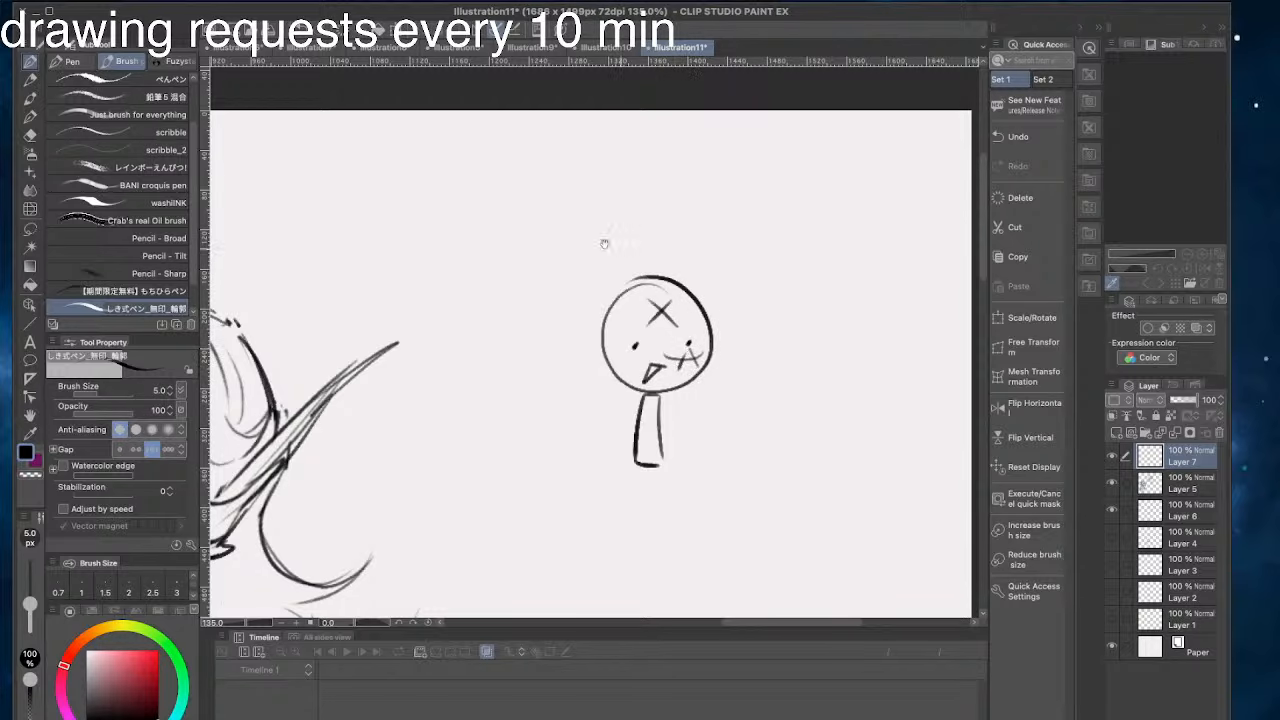
- Sketch a second round doodle head with crossed-out eyes at the upper left of the first one
mouse_move(603, 240)
left_mouse_down()
mouse_move(691, 300)
mouse_move(688, 285)
mouse_move(620, 304)
left_mouse_up()
key("super+z")
mouse_move(663, 267)
left_mouse_down()
mouse_move(624, 294)
mouse_move(634, 354)
mouse_move(652, 272)
mouse_move(668, 262)
mouse_move(616, 292)
mouse_move(660, 270)
mouse_move(610, 285)
mouse_move(652, 272)
mouse_move(626, 269)
left_mouse_up()
key("super+z")
key("super+z")
key("super+z")
key("super+z")
key("super+z")
mouse_move(670, 324)
left_mouse_down()
mouse_move(590, 333)
mouse_move(596, 350)
mouse_move(611, 348)
left_mouse_up()
left_click_drag(556, 173, 594, 200)
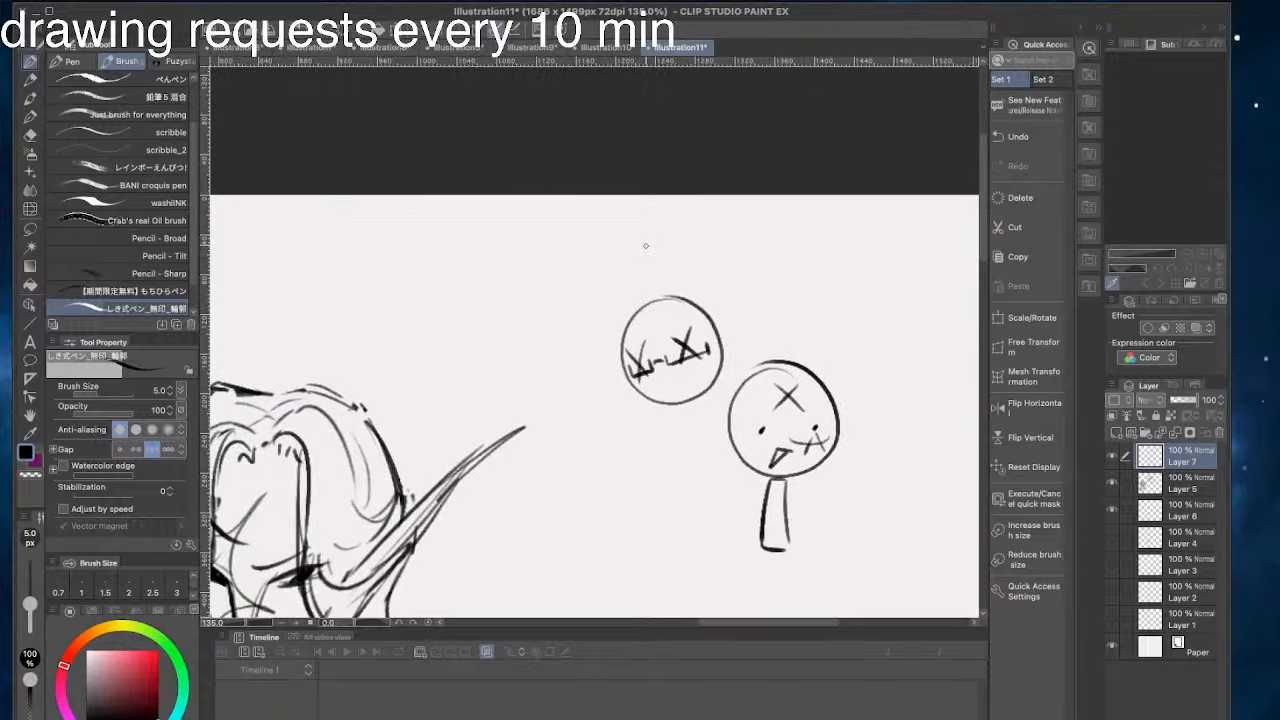
- Rework the left crossed-out eye and add parted bangs on the second doodle head
key("super+z")
key("super+z")
mouse_move(629, 348)
left_mouse_down()
mouse_move(655, 376)
mouse_move(635, 378)
left_mouse_up()
mouse_move(659, 309)
left_mouse_down()
mouse_move(696, 333)
mouse_move(638, 319)
mouse_move(623, 361)
left_mouse_up()
key("super+z")
key("super+z")
left_click_drag(645, 311, 709, 356)
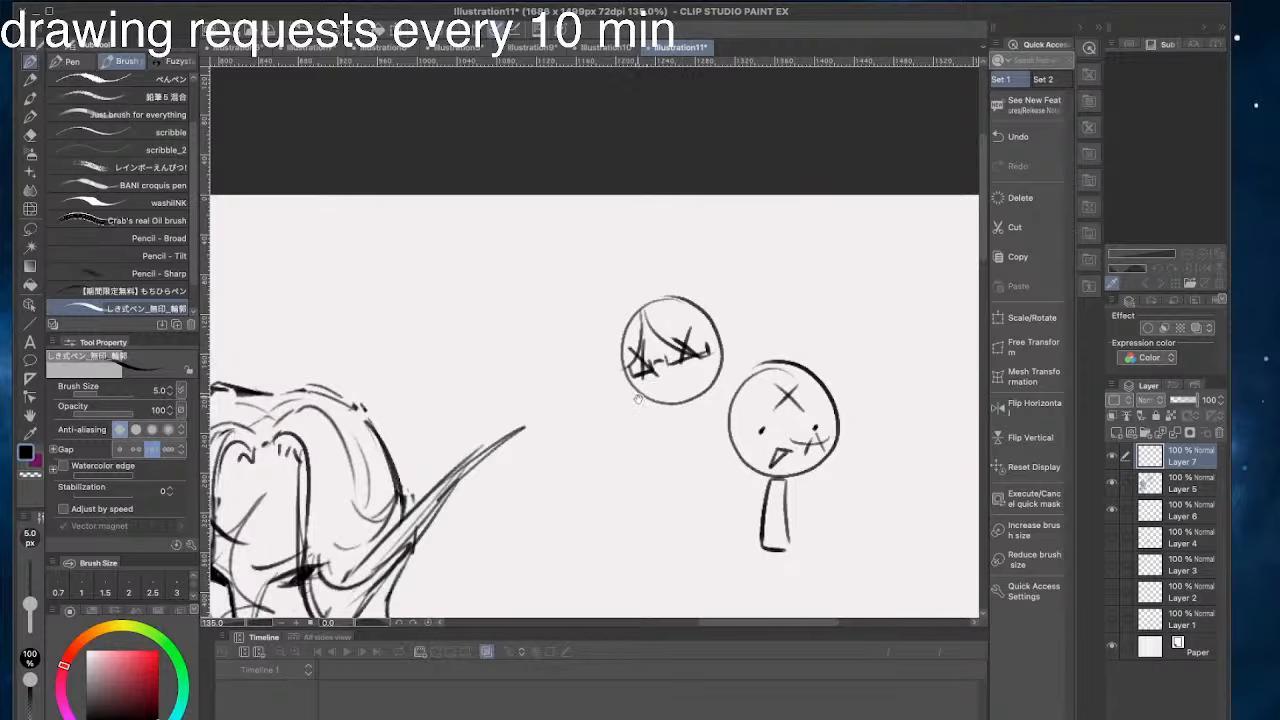
left_click_drag(638, 398, 712, 400)
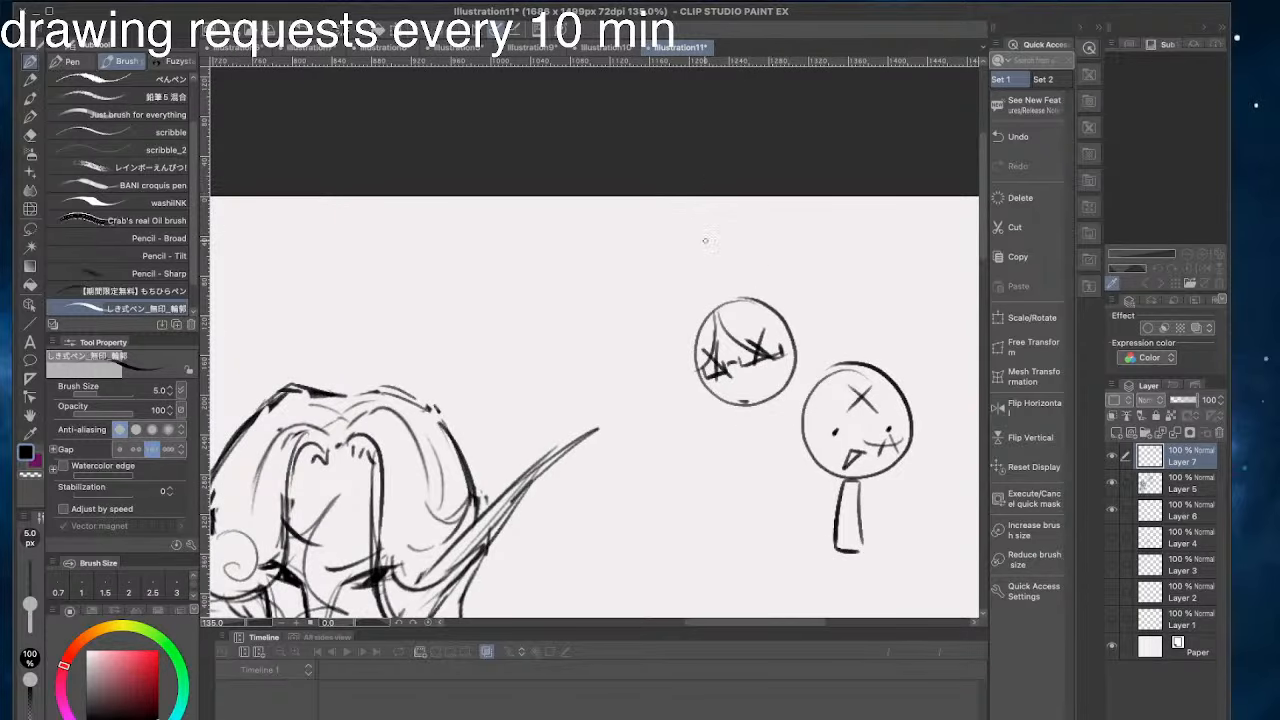
- Remove both small doodle characters from the canvas
mouse_move(778, 306)
left_mouse_down()
mouse_move(803, 359)
mouse_move(786, 410)
left_mouse_up()
key("super+z")
mouse_move(764, 302)
left_mouse_down()
mouse_move(814, 299)
mouse_move(716, 282)
mouse_move(653, 288)
mouse_move(682, 345)
mouse_move(843, 411)
left_mouse_up()
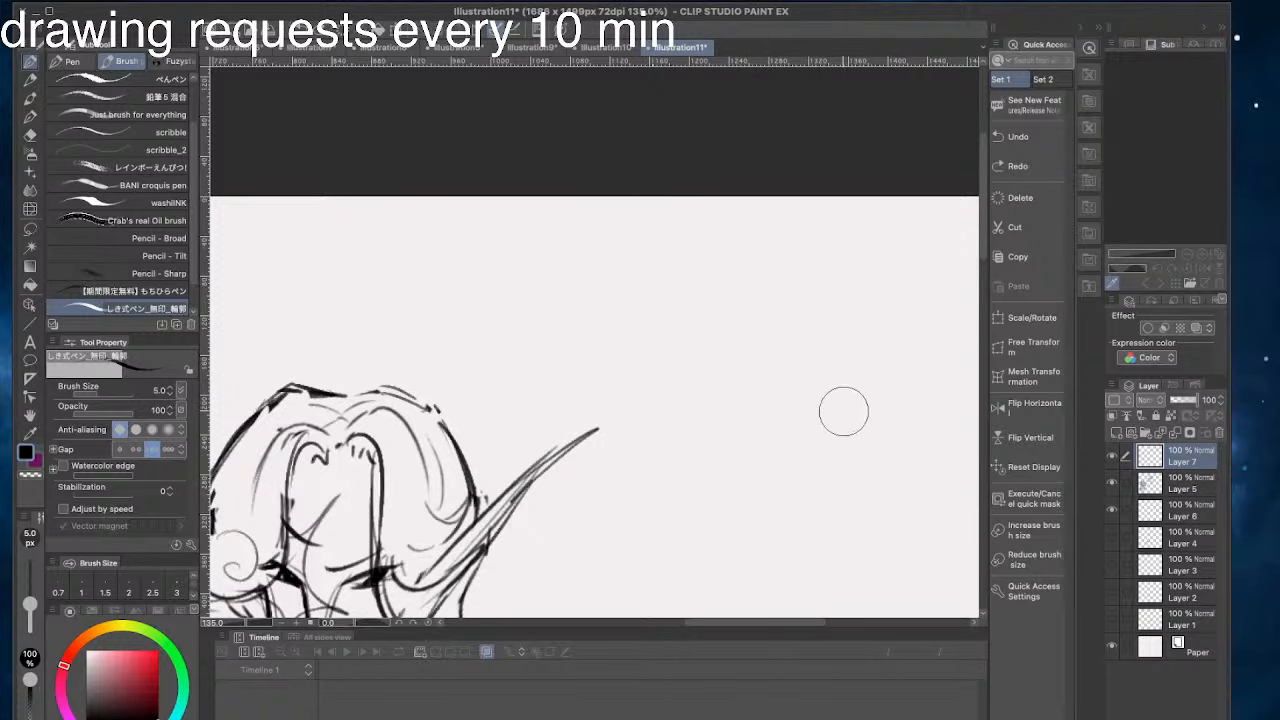
- Sketch a fresh round doodle head in the empty area right of the pointed-eared figure
left_click_drag(773, 343, 709, 294)
mouse_move(783, 365)
left_mouse_down()
mouse_move(821, 446)
mouse_move(751, 458)
mouse_move(763, 460)
mouse_move(733, 409)
mouse_move(797, 376)
left_mouse_up()
key("super+z")
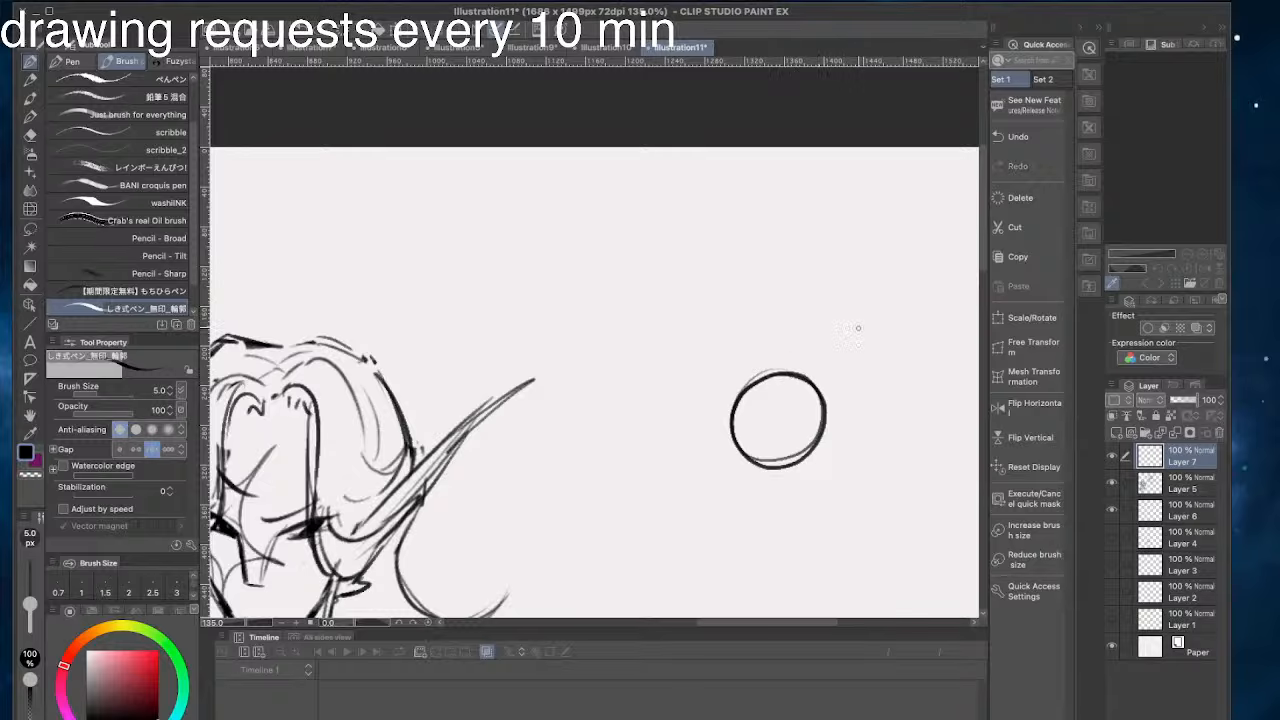
left_click_drag(800, 438, 802, 441)
key("super+z")
key("super+z")
mouse_move(768, 378)
left_mouse_down()
mouse_move(788, 460)
mouse_move(731, 445)
mouse_move(732, 405)
mouse_move(718, 406)
mouse_move(780, 375)
mouse_move(808, 421)
mouse_move(759, 370)
mouse_move(790, 376)
left_mouse_up()
key("super+z")
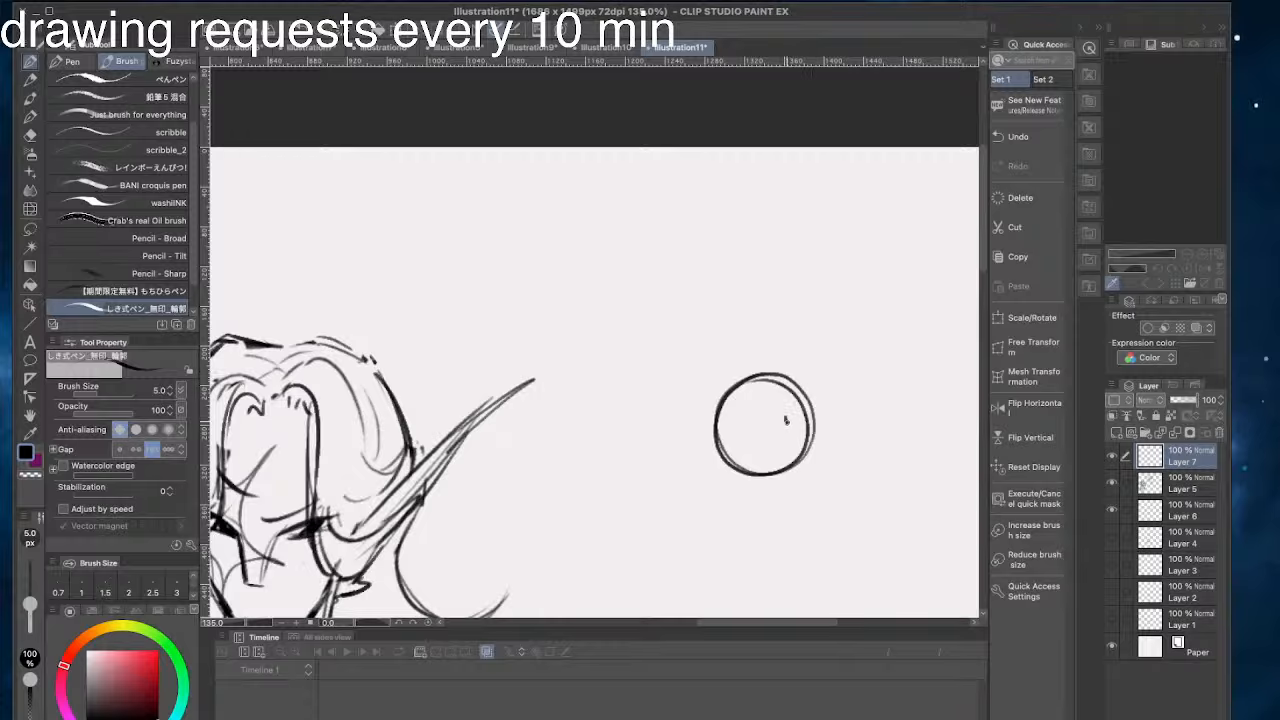
- Draw dot eyes, a stitched cheek scar and a central X on the round head
key("super+z")
key("super+z")
left_click(793, 432)
mouse_move(796, 443)
left_mouse_down()
mouse_move(761, 460)
mouse_move(757, 410)
left_mouse_up()
left_click_drag(777, 407, 759, 432)
- Draw a short body with two small rounded feet below the X-marked head
mouse_move(771, 478)
left_mouse_down()
mouse_move(770, 503)
mouse_move(742, 512)
mouse_move(779, 508)
mouse_move(734, 512)
mouse_move(743, 528)
mouse_move(780, 525)
mouse_move(769, 523)
left_mouse_up()
key("super+z")
key("super+z")
key("super+z")
left_click_drag(742, 522, 772, 520)
- Sketch a second round head with crossed-out eyes and parted bangs touching the left side of the first doodle
key("super+z")
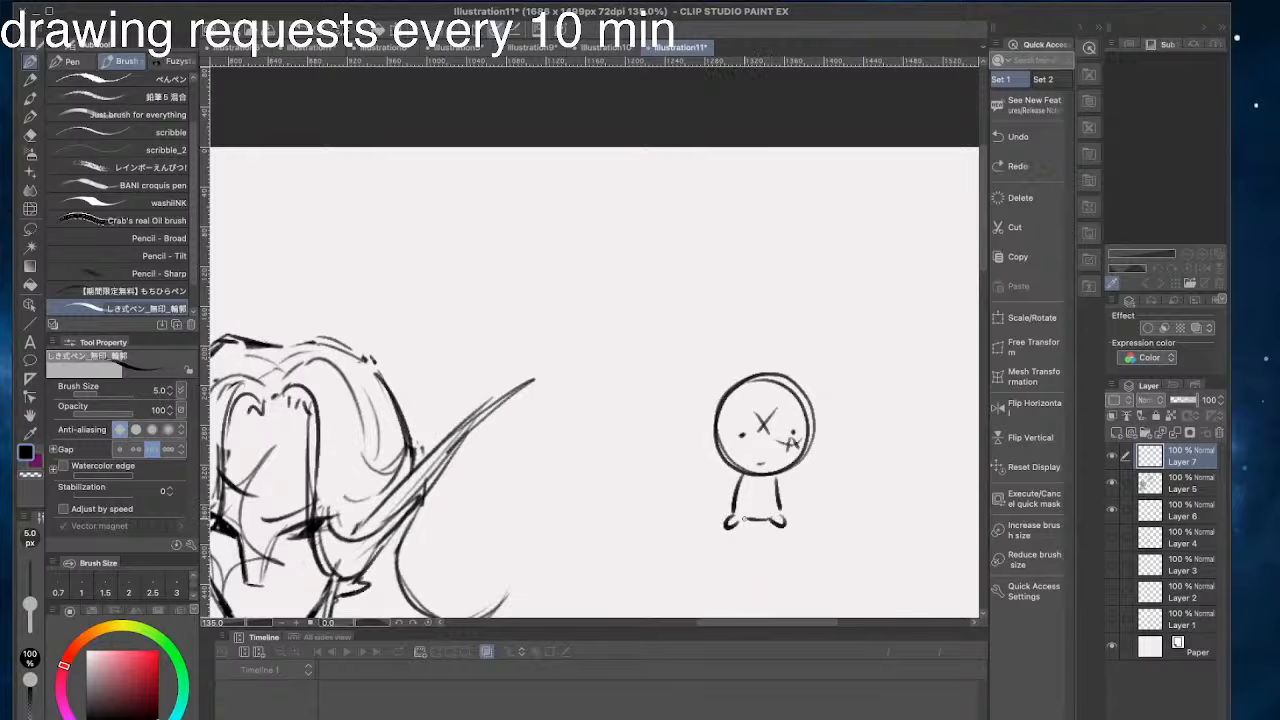
left_click_drag(734, 400, 732, 446)
mouse_move(632, 386)
left_mouse_down()
mouse_move(698, 368)
mouse_move(780, 438)
mouse_move(776, 368)
mouse_move(698, 412)
mouse_move(764, 408)
left_mouse_up()
key("super+z")
mouse_move(730, 465)
left_mouse_down()
mouse_move(764, 466)
mouse_move(749, 462)
left_mouse_up()
mouse_move(756, 440)
left_mouse_down()
mouse_move(743, 459)
mouse_move(692, 446)
mouse_move(715, 462)
mouse_move(702, 463)
left_mouse_up()
key("super+z")
key("super+z")
mouse_move(730, 402)
left_mouse_down()
mouse_move(763, 463)
mouse_move(699, 452)
left_mouse_up()
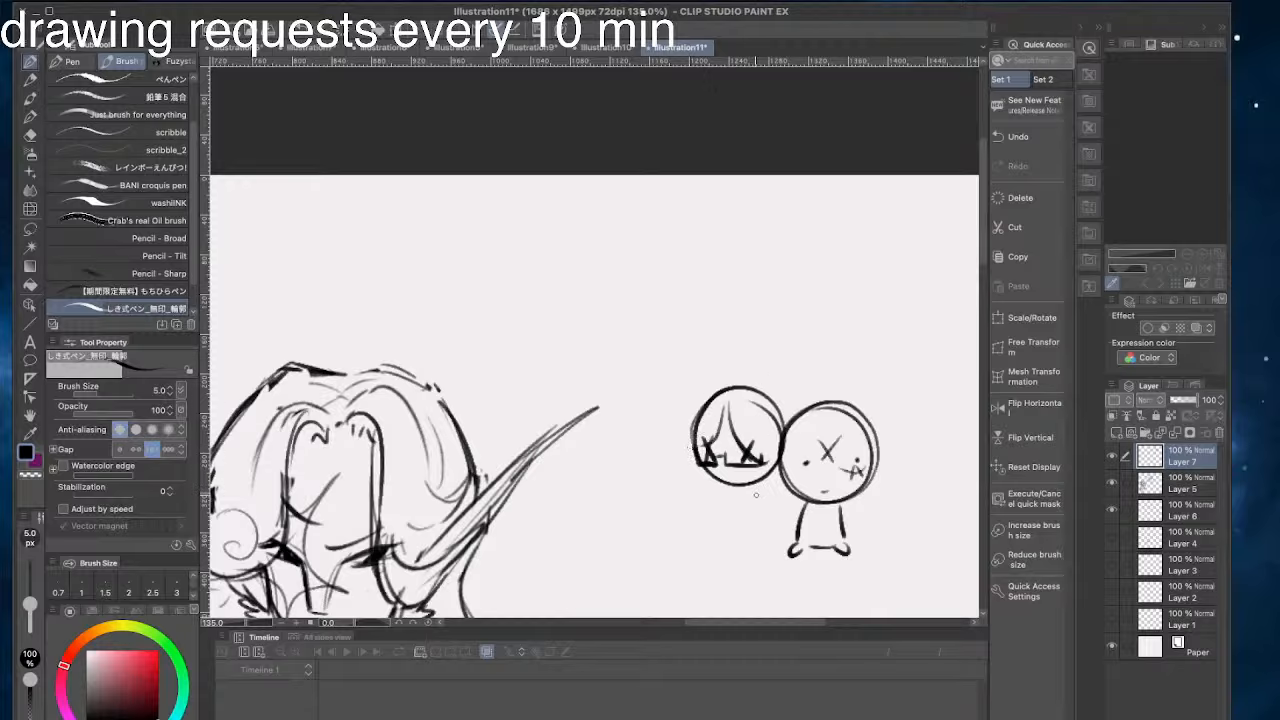
- Draw a short body with two rounded feet under the crossed-eyed doodle head
mouse_move(763, 482)
left_mouse_down()
mouse_move(771, 541)
mouse_move(762, 555)
mouse_move(723, 554)
left_mouse_up()
key("super+z")
key("super+z")
key("super+z")
mouse_move(722, 500)
left_mouse_down()
mouse_move(703, 562)
mouse_move(720, 551)
left_mouse_up()
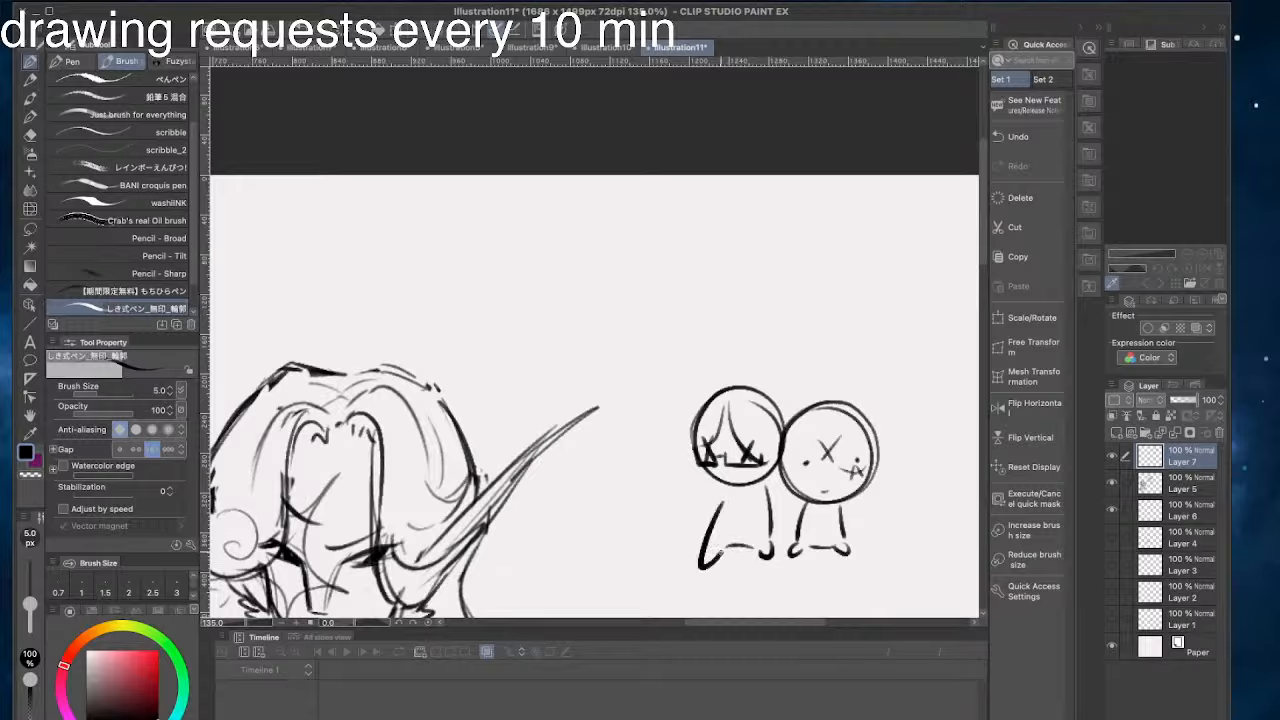
key("super+z")
left_click_drag(716, 489, 714, 541)
left_click_drag(704, 550, 716, 546)
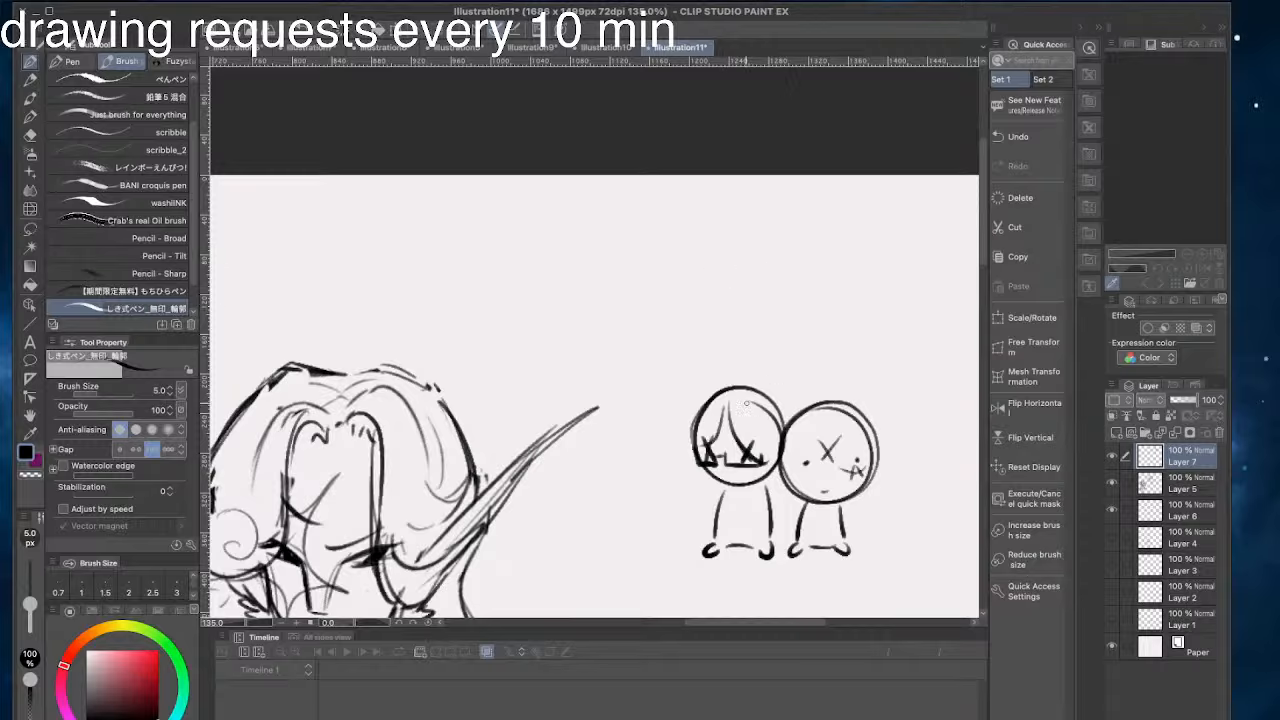
- Add long hair strands on both sides of the crossed-eyed doodle and two small horns on its head
left_click_drag(700, 470, 708, 514)
left_click_drag(771, 474, 777, 522)
mouse_move(700, 403)
left_mouse_down()
mouse_move(689, 386)
mouse_move(693, 419)
mouse_move(778, 398)
left_mouse_up()
key("super+z")
left_click_drag(684, 368, 546, 272)
mouse_move(775, 256)
left_mouse_down()
mouse_move(730, 325)
mouse_move(805, 340)
left_mouse_up()
key("super+z")
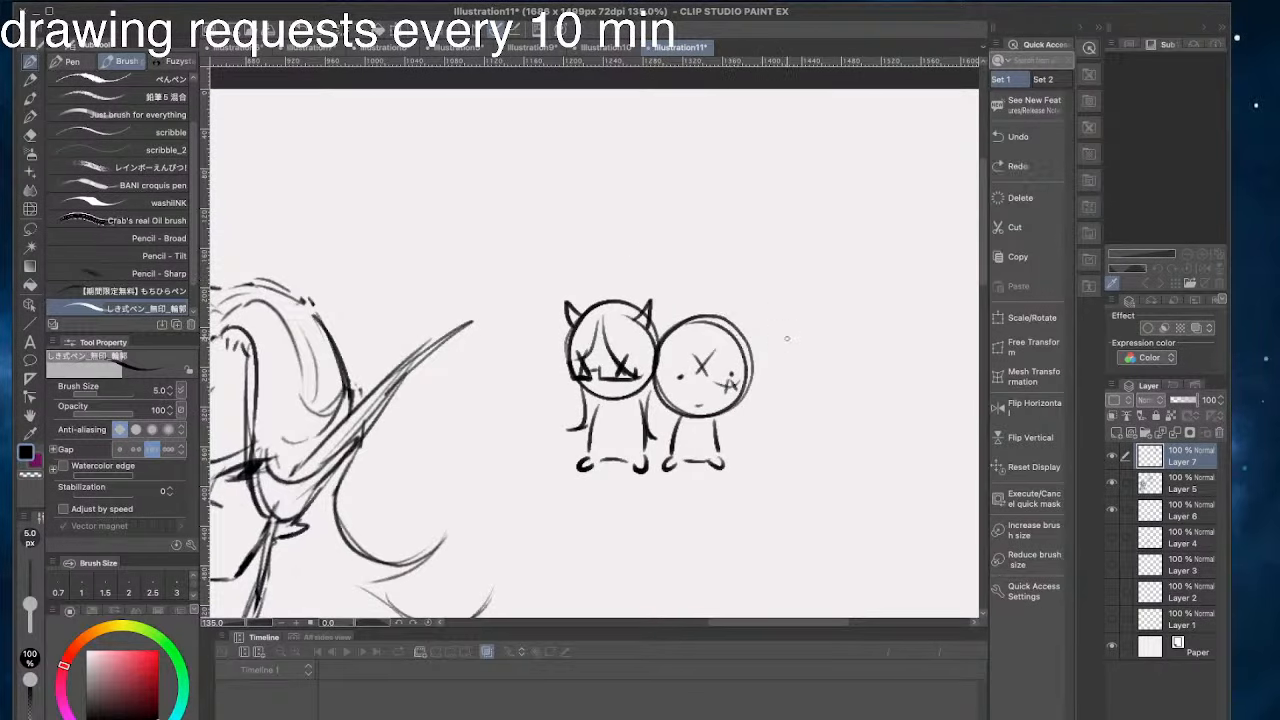
- Sketch a third, egg-shaped head with narrow dark side-glancing eyes at the upper right of the X-marked doodle
mouse_move(812, 284)
left_mouse_down()
mouse_move(825, 365)
mouse_move(822, 288)
left_mouse_up()
left_click_drag(767, 253, 797, 293)
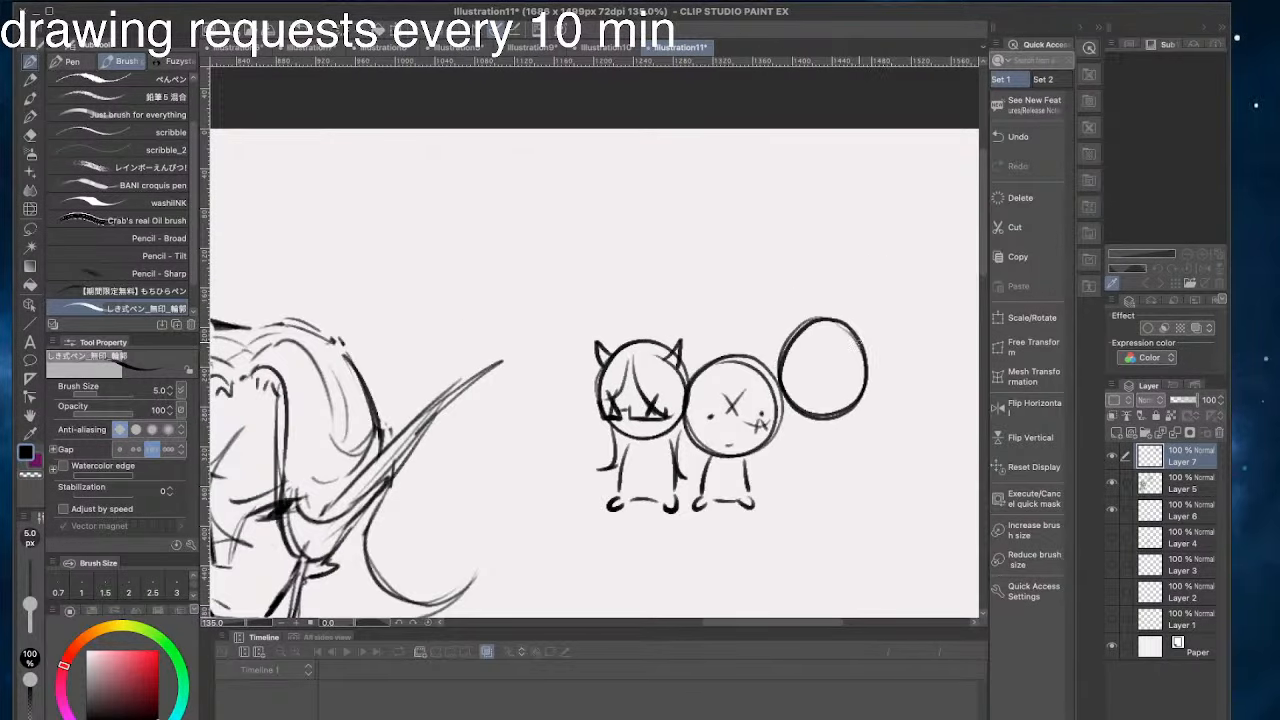
key("super+z")
mouse_move(833, 392)
left_mouse_down()
mouse_move(866, 386)
mouse_move(815, 398)
mouse_move(787, 385)
mouse_move(806, 398)
mouse_move(812, 388)
left_mouse_up()
key("super+z")
key("super+z")
key("super+z")
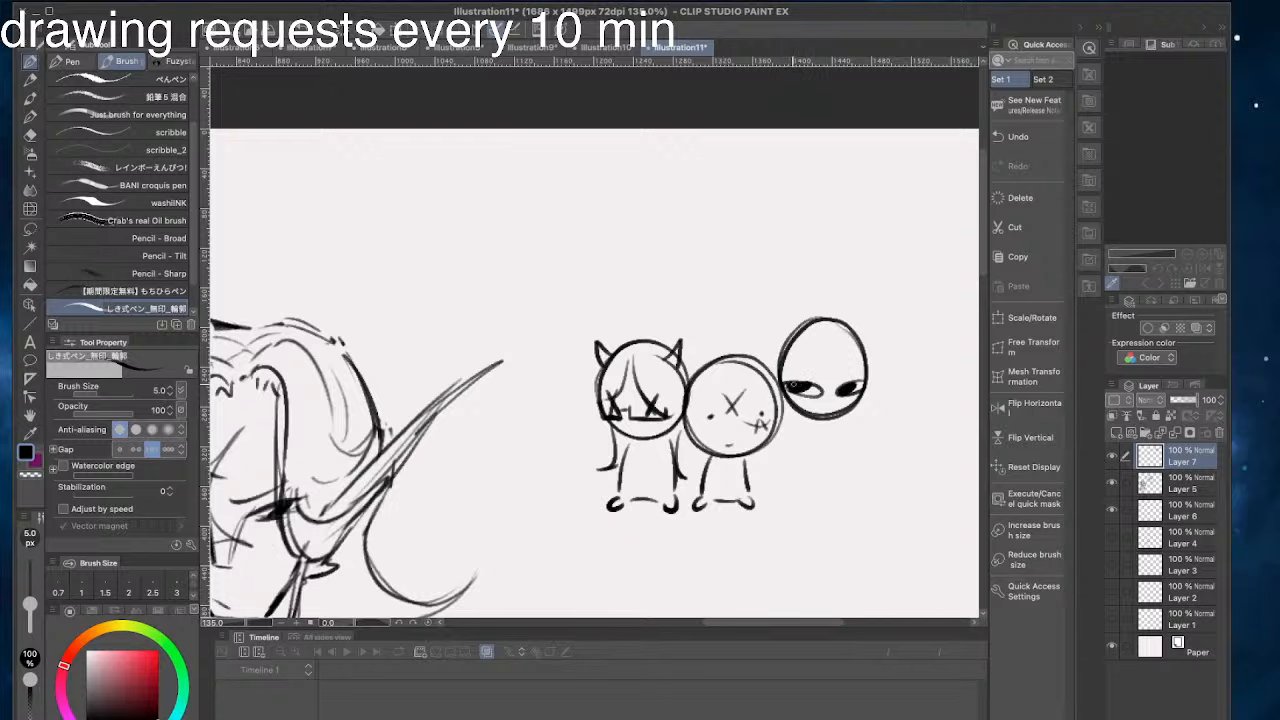
left_click_drag(798, 294, 786, 320)
- Draw parted wavy hair with a pointed flick on the right around the third doodle's head
key("super+z")
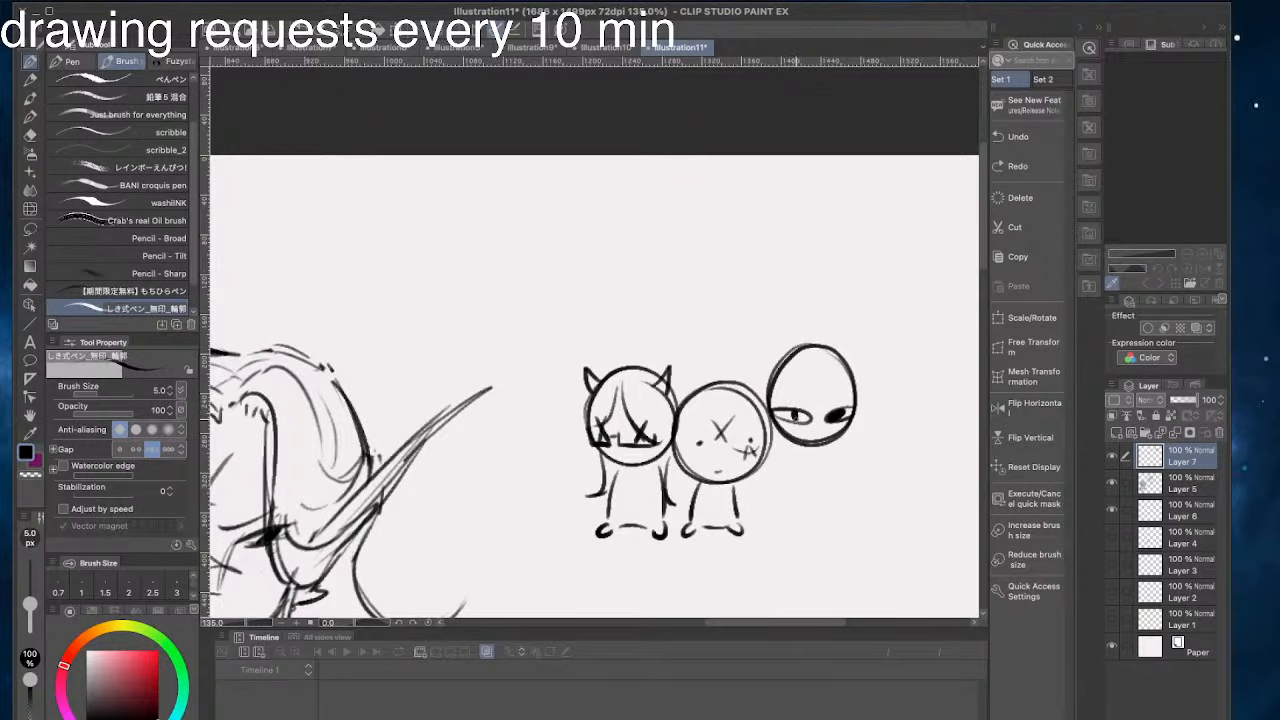
left_click_drag(778, 412, 786, 416)
mouse_move(851, 360)
left_mouse_down()
mouse_move(783, 368)
mouse_move(842, 378)
mouse_move(842, 407)
mouse_move(876, 390)
mouse_move(864, 402)
mouse_move(818, 366)
mouse_move(792, 397)
mouse_move(771, 403)
mouse_move(753, 387)
left_mouse_up()
key("super+z")
mouse_move(829, 343)
left_mouse_down()
mouse_move(866, 380)
mouse_move(862, 419)
left_mouse_up()
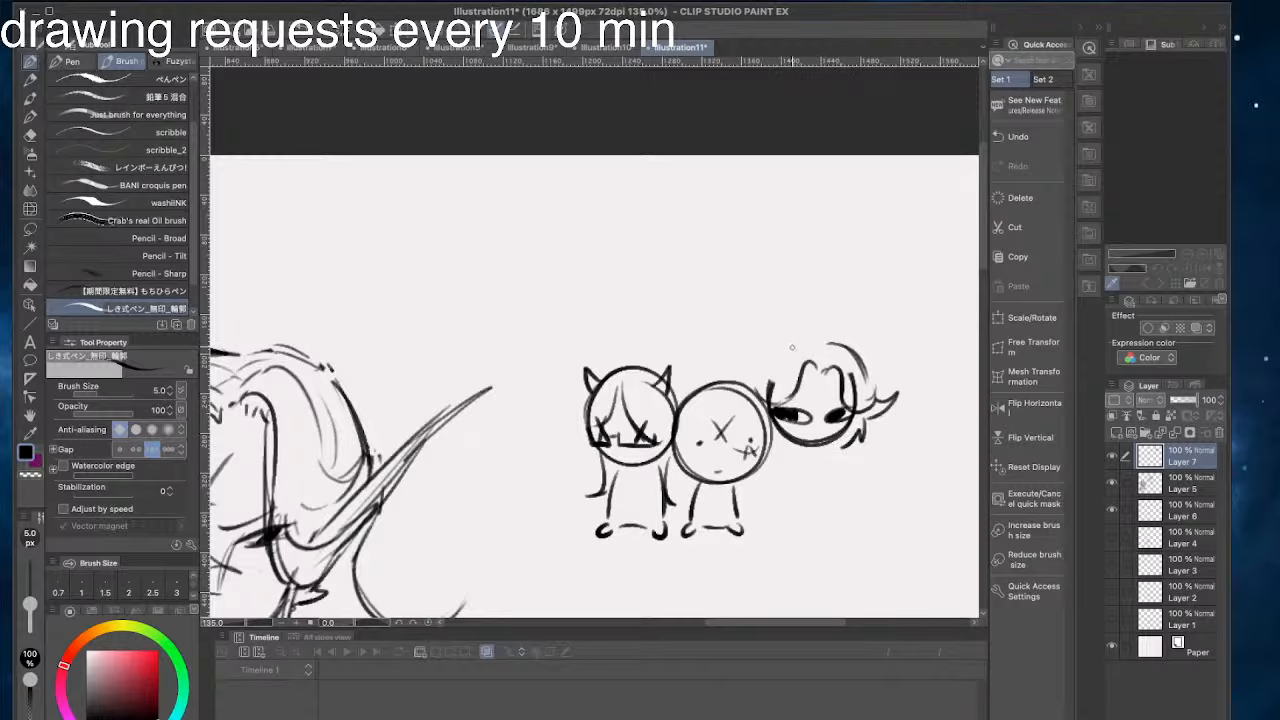
left_click_drag(792, 347, 754, 405)
- Try to draw body lines below the third doodle's head
mouse_move(817, 449)
left_mouse_down()
mouse_move(815, 514)
mouse_move(765, 524)
left_mouse_up()
key("ctrl+z")
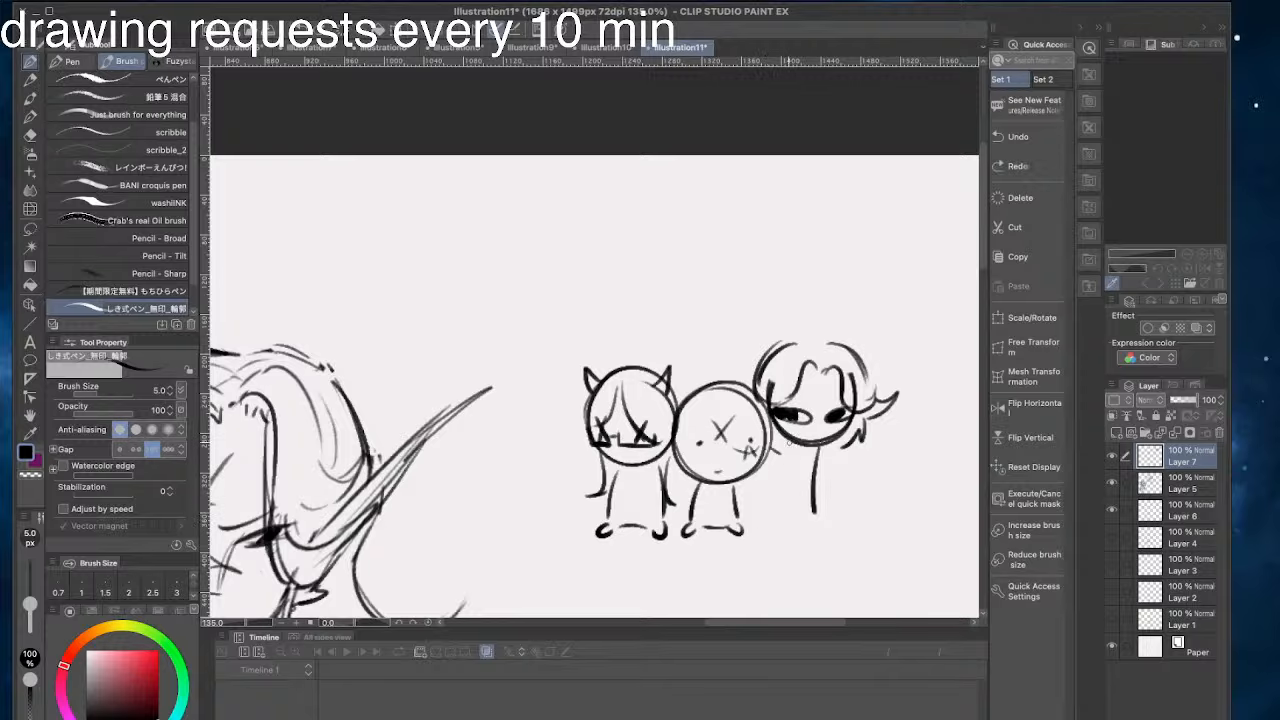
left_click_drag(789, 440, 772, 521)
key("ctrl+z")
key("ctrl+z")
- Lasso the third doodle's head, move it slightly down to line up with the other two, and deselect it
key("m")
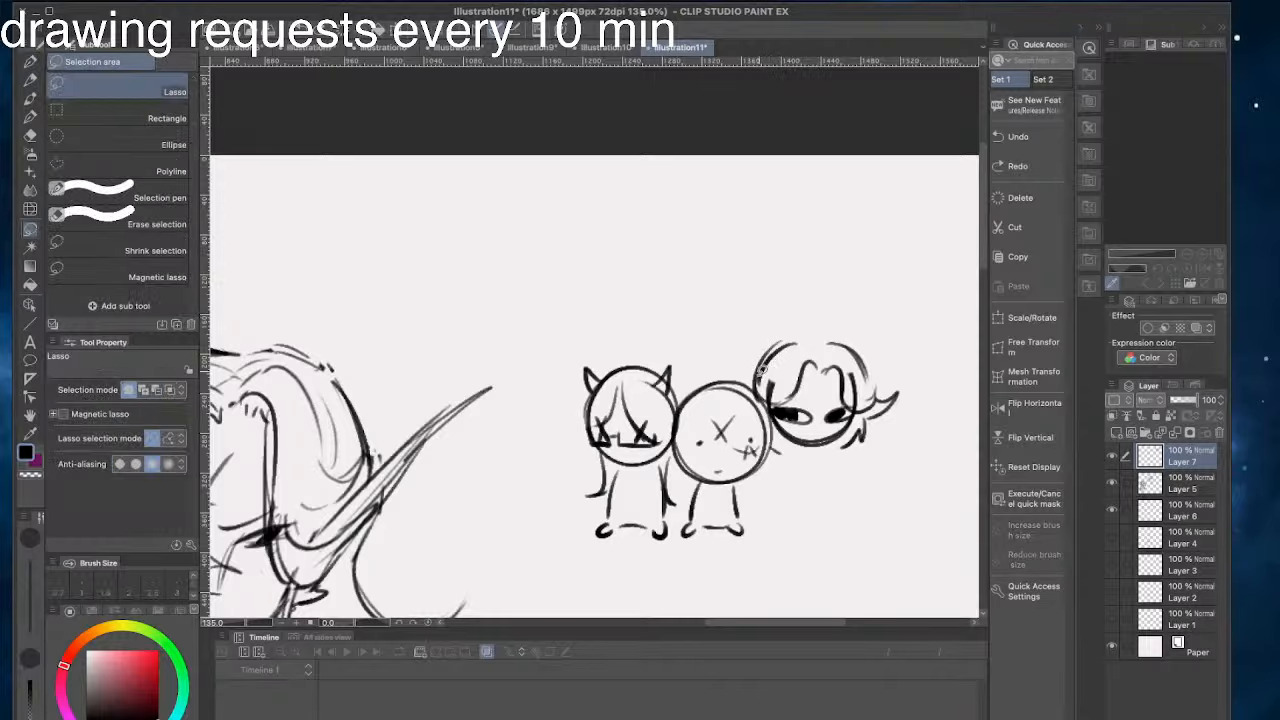
mouse_move(748, 366)
left_mouse_down()
mouse_move(818, 470)
mouse_move(737, 344)
left_mouse_up()
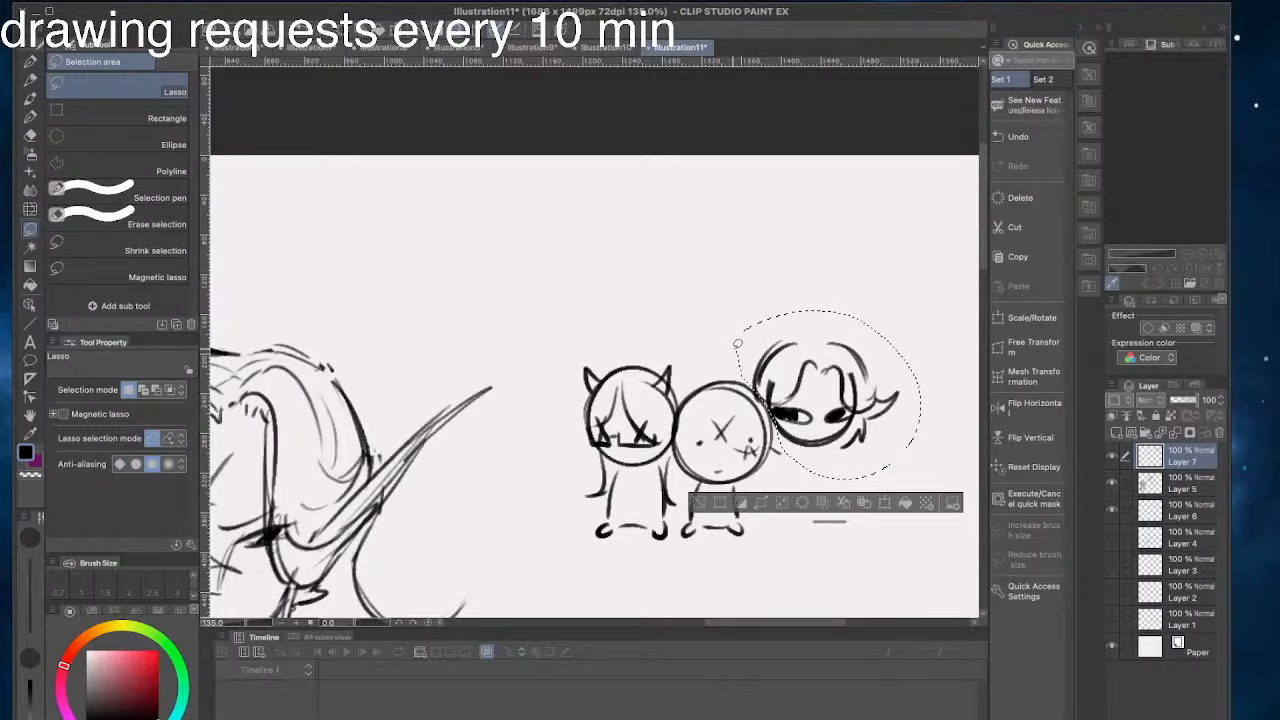
left_click(884, 502)
left_click_drag(770, 385, 775, 408)
left_click(858, 526)
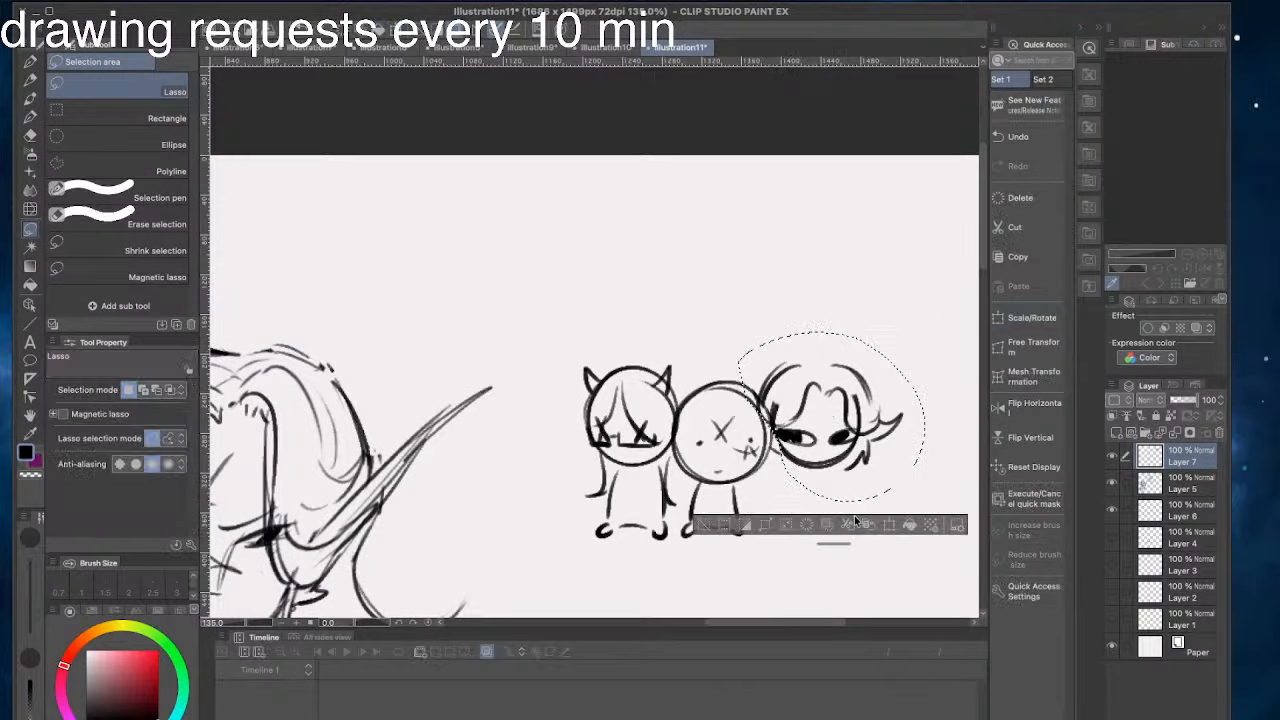
left_click(704, 525)
- Draw a short body with two rounded feet under the third doodle's head using the brush
left_click(30, 64)
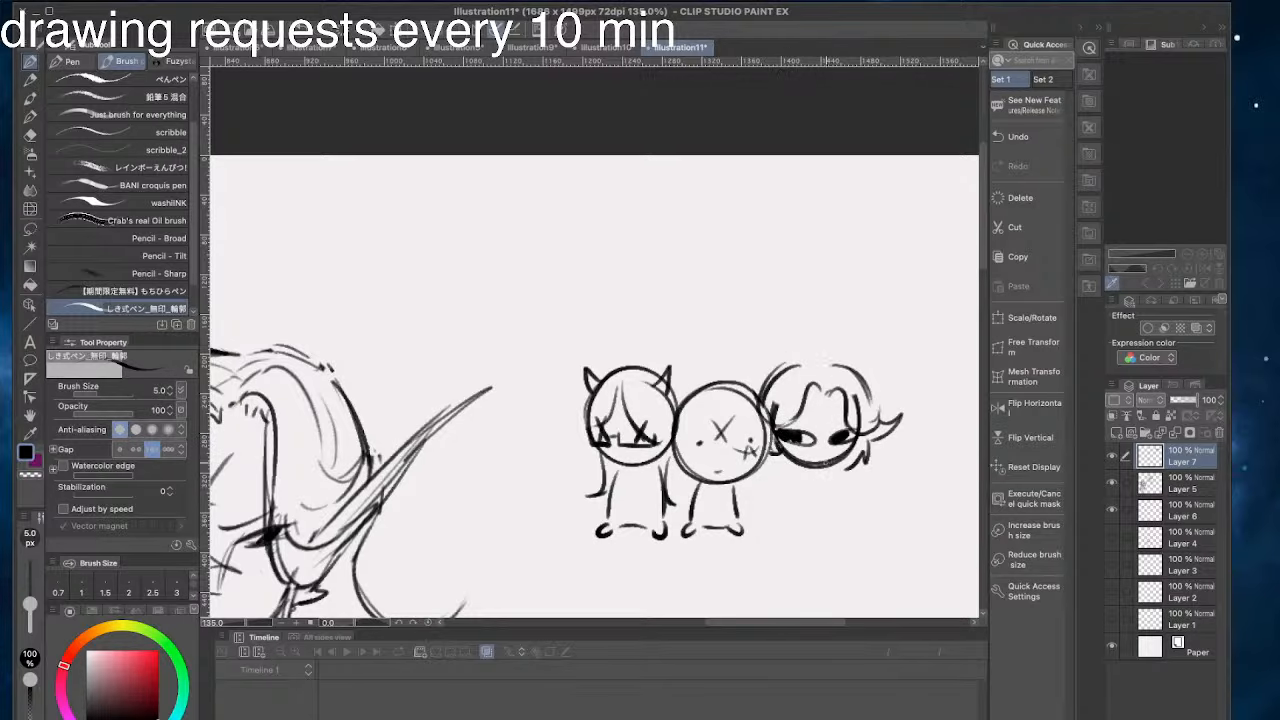
left_click_drag(820, 467, 827, 519)
left_click_drag(793, 469, 786, 515)
mouse_move(786, 515)
left_mouse_down()
mouse_move(780, 534)
mouse_move(831, 533)
left_mouse_up()
key("super+z")
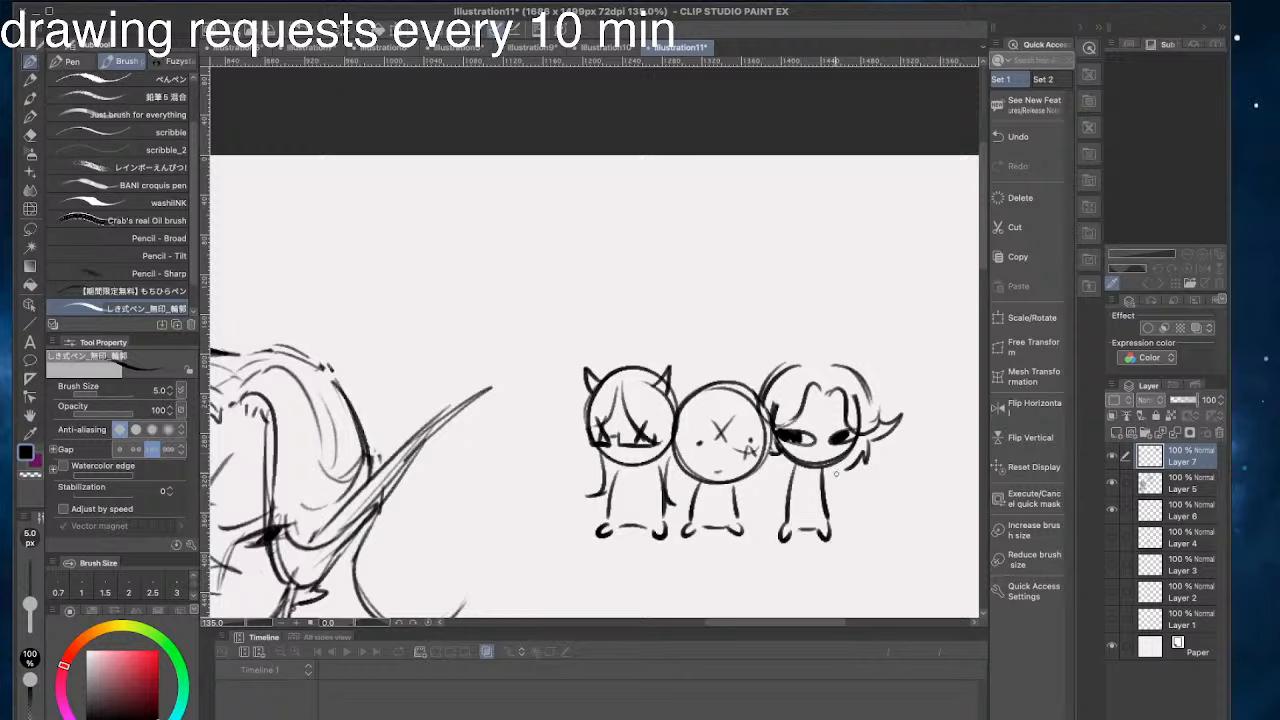
- Add extra hair strokes and small loose tufts to the third doodle's hair
mouse_move(836, 474)
left_mouse_down()
mouse_move(827, 490)
mouse_move(824, 479)
left_mouse_up()
key("super+z")
key("super+z")
mouse_move(821, 375)
left_mouse_down()
mouse_move(809, 367)
mouse_move(827, 370)
mouse_move(805, 371)
mouse_move(777, 417)
left_mouse_up()
key("super+z")
key("super+z")
mouse_move(807, 371)
left_mouse_down()
mouse_move(777, 400)
mouse_move(843, 376)
mouse_move(822, 342)
mouse_move(819, 355)
left_mouse_up()
key("super+z")
- Sketch a square head outline above the horned and X-marked doodles
left_click_drag(596, 220, 630, 231)
left_click_drag(554, 383, 629, 357)
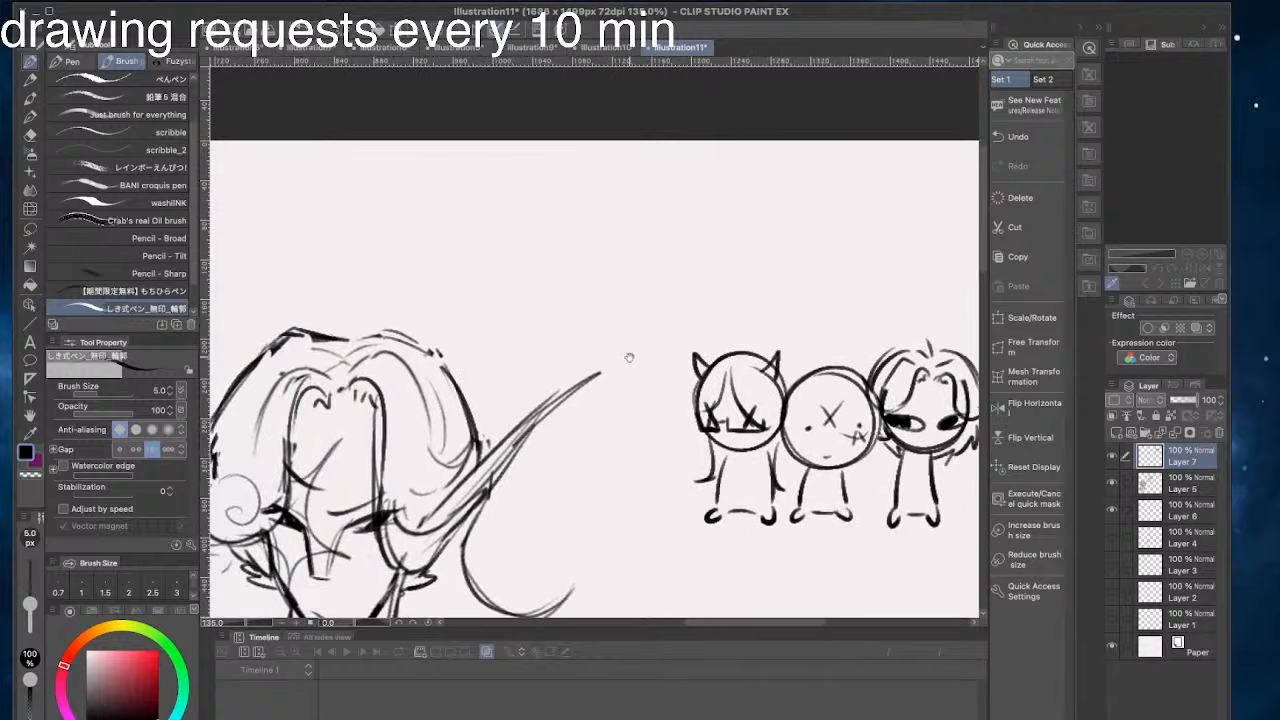
left_click_drag(815, 306, 807, 358)
mouse_move(721, 283)
left_mouse_down()
mouse_move(815, 300)
mouse_move(717, 350)
left_mouse_up()
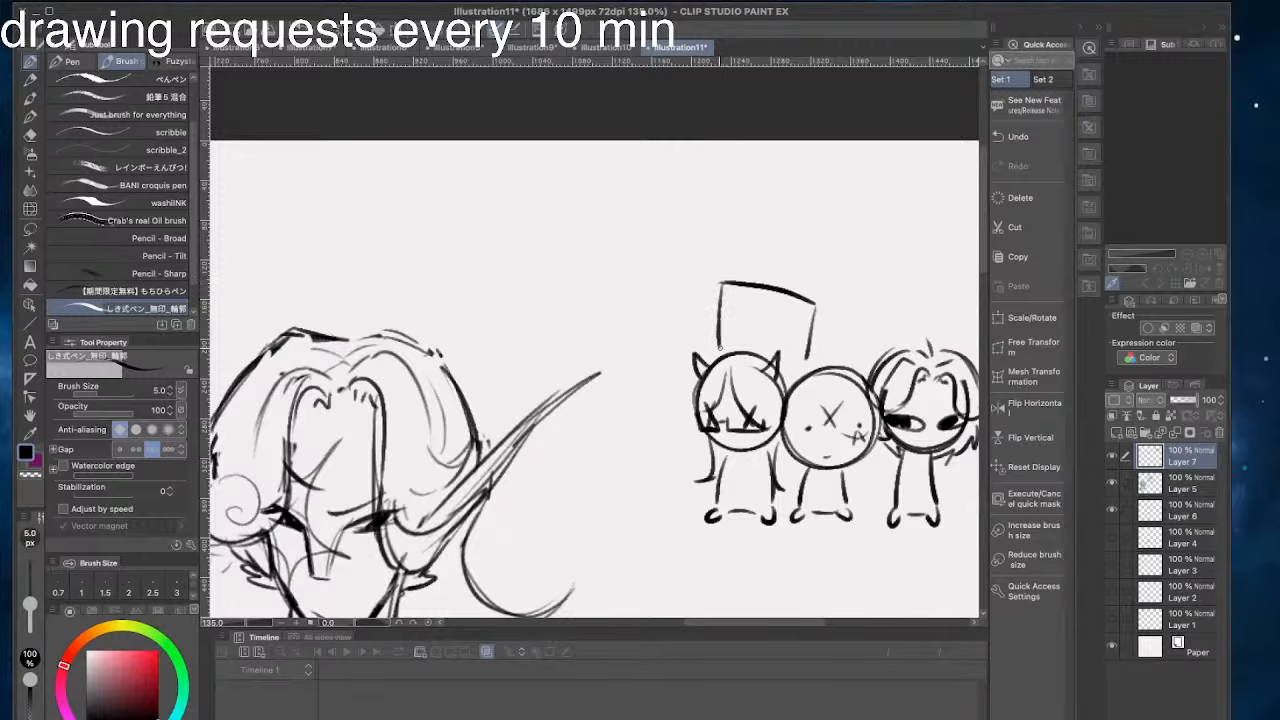
- Draw two dot eyes and a small triangular mouth on the square head
left_click_drag(745, 309, 747, 320)
key("ctrl+z")
key("ctrl+z")
key("ctrl+z")
left_click(786, 324)
left_click_drag(761, 337, 770, 339)
- Draw jagged pointed tufts on both sides of the square head
mouse_move(718, 283)
left_mouse_down()
mouse_move(697, 269)
mouse_move(685, 299)
mouse_move(701, 311)
mouse_move(686, 294)
mouse_move(670, 336)
mouse_move(717, 344)
left_mouse_up()
key("ctrl+z")
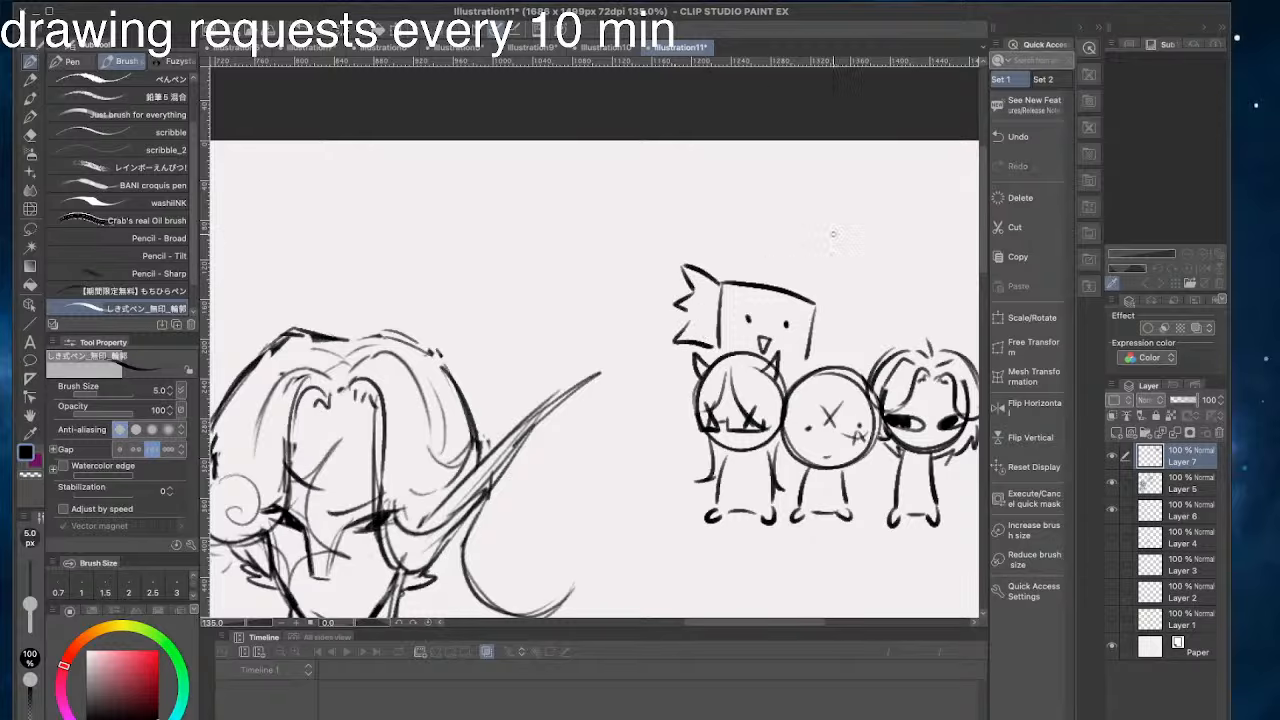
mouse_move(810, 301)
left_mouse_down()
mouse_move(842, 297)
mouse_move(826, 326)
mouse_move(848, 347)
mouse_move(747, 386)
mouse_move(779, 344)
mouse_move(876, 352)
mouse_move(886, 386)
mouse_move(848, 380)
mouse_move(832, 397)
mouse_move(817, 338)
left_mouse_up()
- Draw a pair of round double-ringed goggles with small hair spikes above the third doodle, beside the square head
scroll(794, 239, "right", 5)
scroll(794, 239, "up", 2)
scroll(706, 277, "right", 2)
scroll(706, 277, "up", 1)
key("/")
key("p")
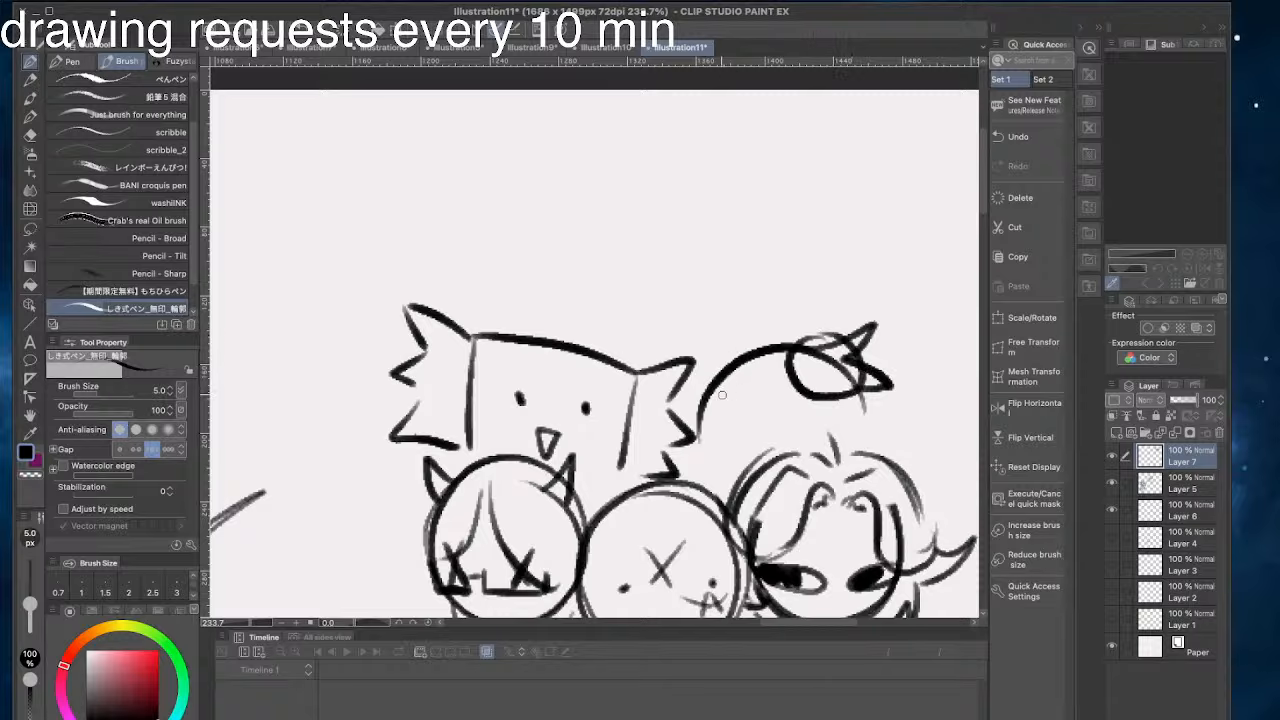
mouse_move(727, 404)
left_mouse_down()
mouse_move(750, 420)
mouse_move(767, 406)
left_mouse_up()
key("ctrl+z")
left_click_drag(758, 349, 728, 378)
mouse_move(816, 364)
left_mouse_down()
mouse_move(838, 374)
mouse_move(802, 372)
mouse_move(850, 370)
left_mouse_up()
left_click_drag(760, 358, 740, 404)
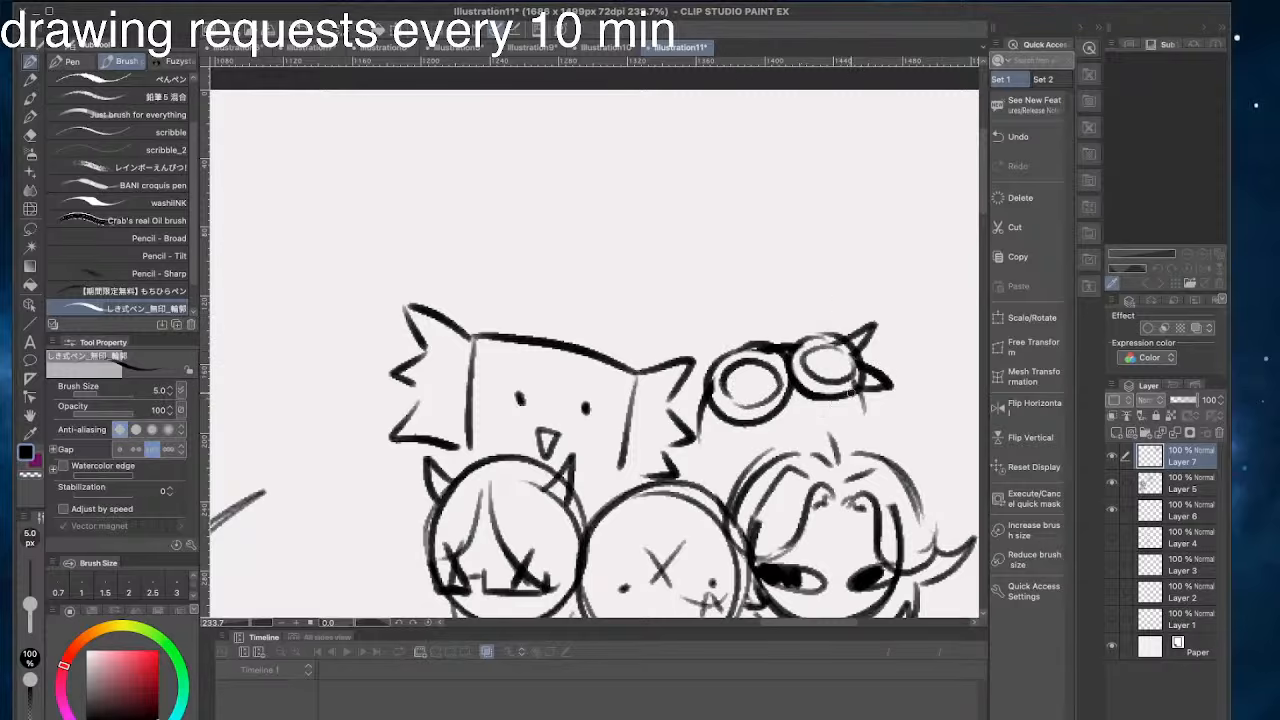
mouse_move(864, 409)
left_mouse_down()
mouse_move(815, 419)
mouse_move(805, 406)
mouse_move(862, 391)
left_mouse_up()
mouse_move(771, 417)
left_mouse_down()
mouse_move(805, 409)
mouse_move(722, 446)
mouse_move(715, 426)
left_mouse_up()
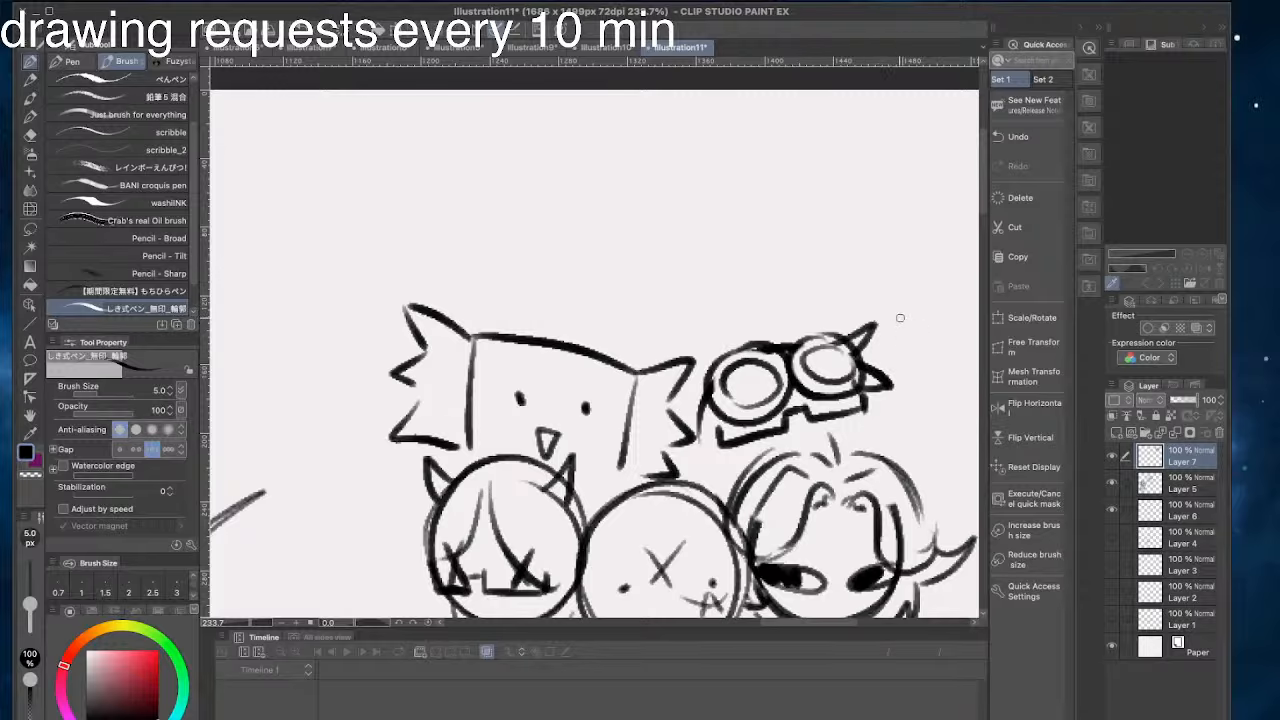
key("ctrl+z")
key("ctrl+z")
key("ctrl+z")
key("ctrl+z")
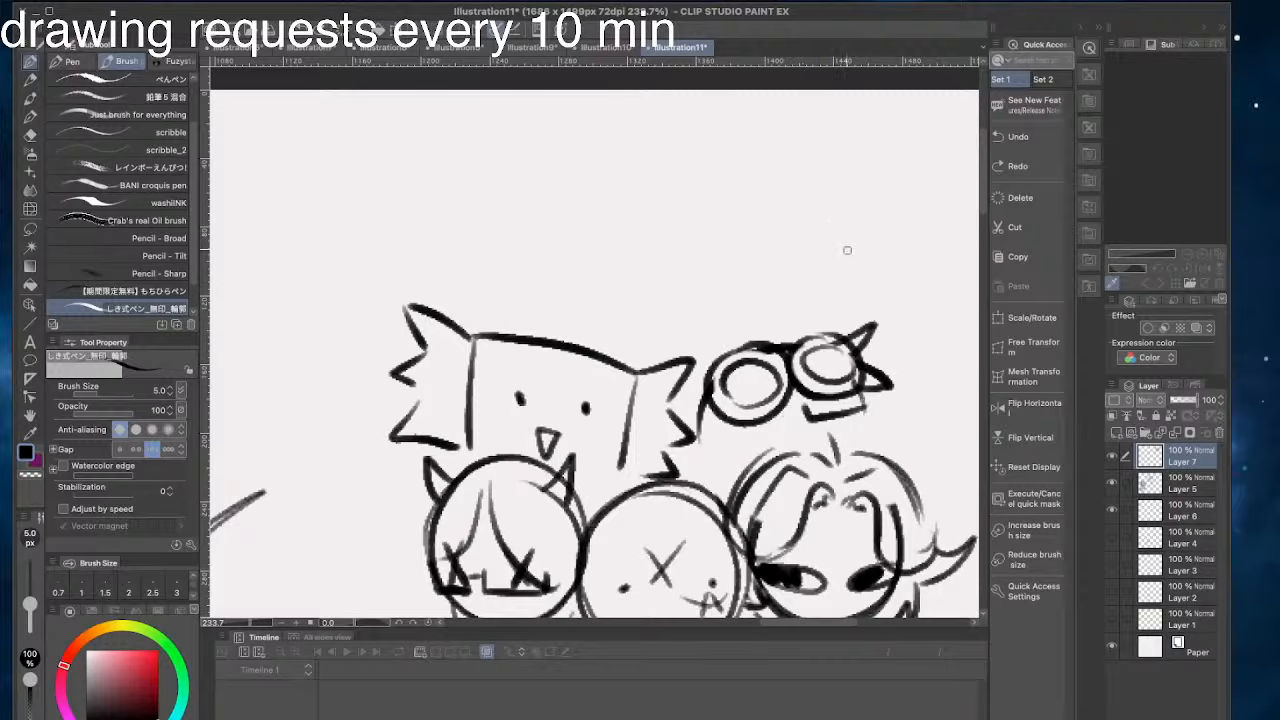
key("ctrl+z")
- Draw two dot eyes and angular bracket shapes beneath the goggle lenses, plus a short line for the side of the face
left_click(832, 407)
left_click(758, 428)
mouse_move(859, 408)
left_mouse_down()
mouse_move(800, 407)
mouse_move(849, 426)
mouse_move(803, 401)
mouse_move(805, 429)
mouse_move(801, 408)
mouse_move(732, 449)
mouse_move(723, 431)
left_mouse_up()
key("ctrl+z")
key("ctrl+z")
left_click_drag(862, 404, 857, 434)
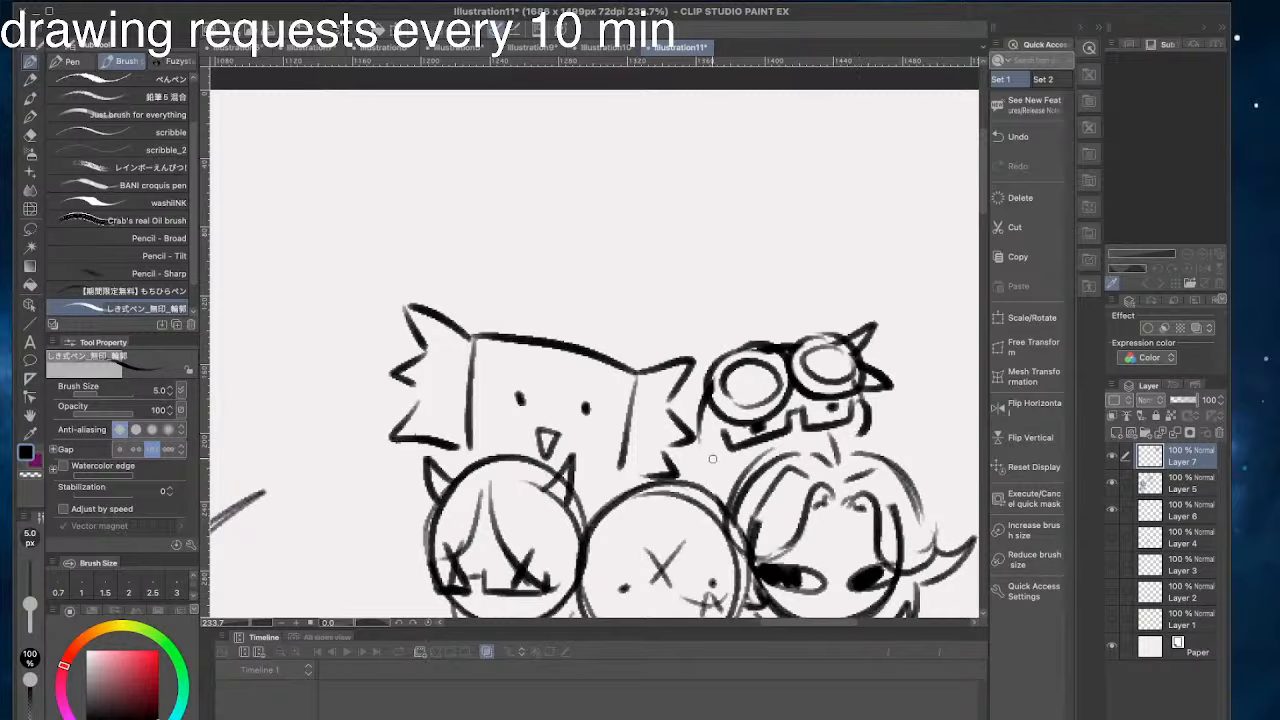
- Add spiky hair tufts and a short jaw stroke around the goggled head
left_click_drag(712, 459, 724, 463)
left_click_drag(781, 341, 771, 342)
mouse_move(874, 404)
left_mouse_down()
mouse_move(922, 408)
mouse_move(883, 431)
left_mouse_up()
left_click_drag(883, 431, 897, 451)
- Try to sketch a large rounded head outline beside the goggled doodle
mouse_move(703, 341)
left_mouse_down()
mouse_move(609, 316)
mouse_move(599, 413)
left_mouse_up()
left_click_drag(553, 269, 434, 200)
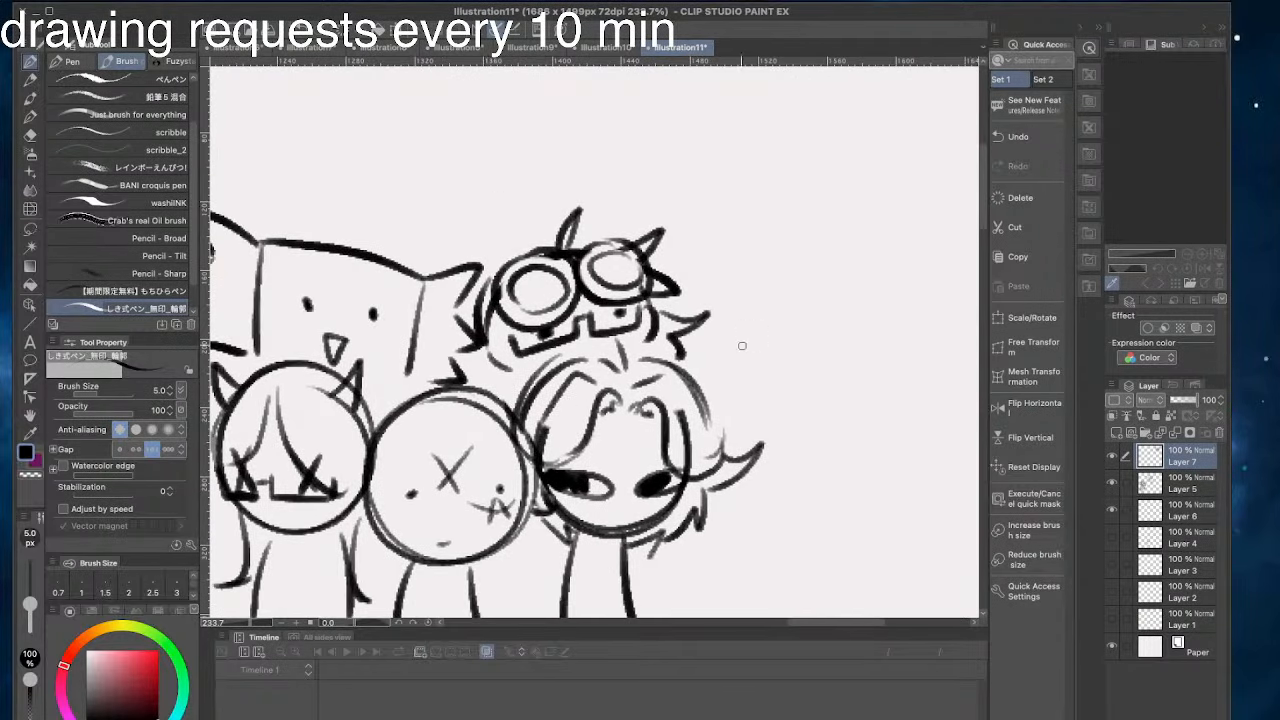
left_click_drag(794, 429, 742, 294)
key("ctrl+z")
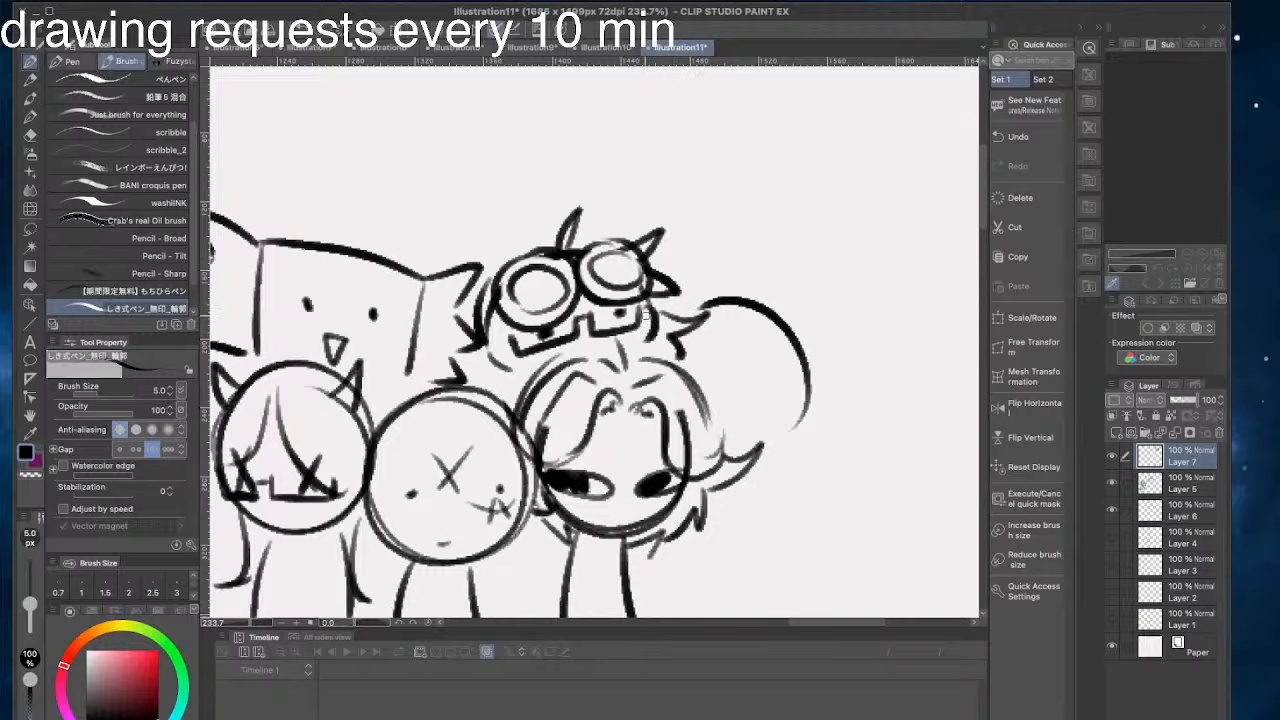
key("ctrl+z")
mouse_move(791, 430)
left_mouse_down()
mouse_move(733, 307)
mouse_move(840, 361)
mouse_move(736, 303)
left_mouse_up()
key("ctrl+z")
key("ctrl+z")
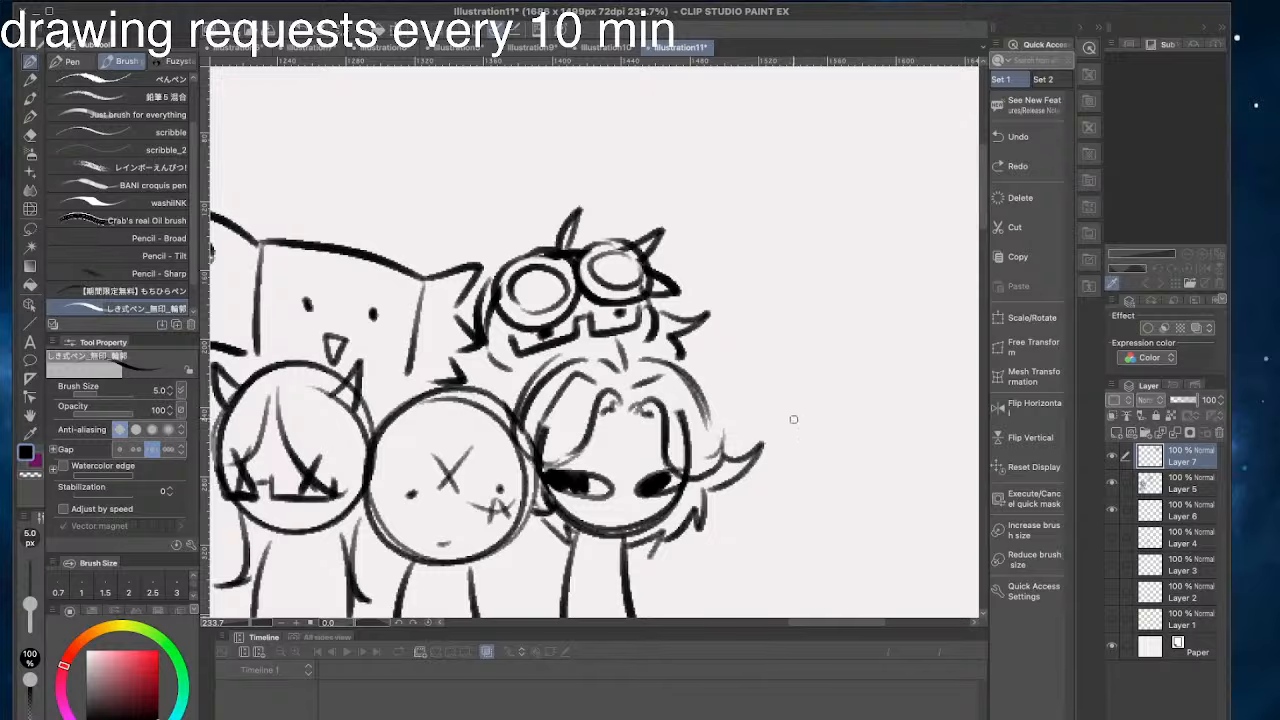
mouse_move(794, 419)
left_mouse_down()
mouse_move(809, 357)
mouse_move(799, 365)
mouse_move(810, 366)
mouse_move(783, 286)
left_mouse_up()
- Draw a bunny-like doodle beside the goggled head with two rounded ears, a puffy cheek, dot eyes and a curved lower stroke
key("ctrl+z")
mouse_move(803, 352)
left_mouse_down()
mouse_move(755, 305)
mouse_move(760, 315)
left_mouse_up()
left_click_drag(753, 320, 740, 318)
key("ctrl+z")
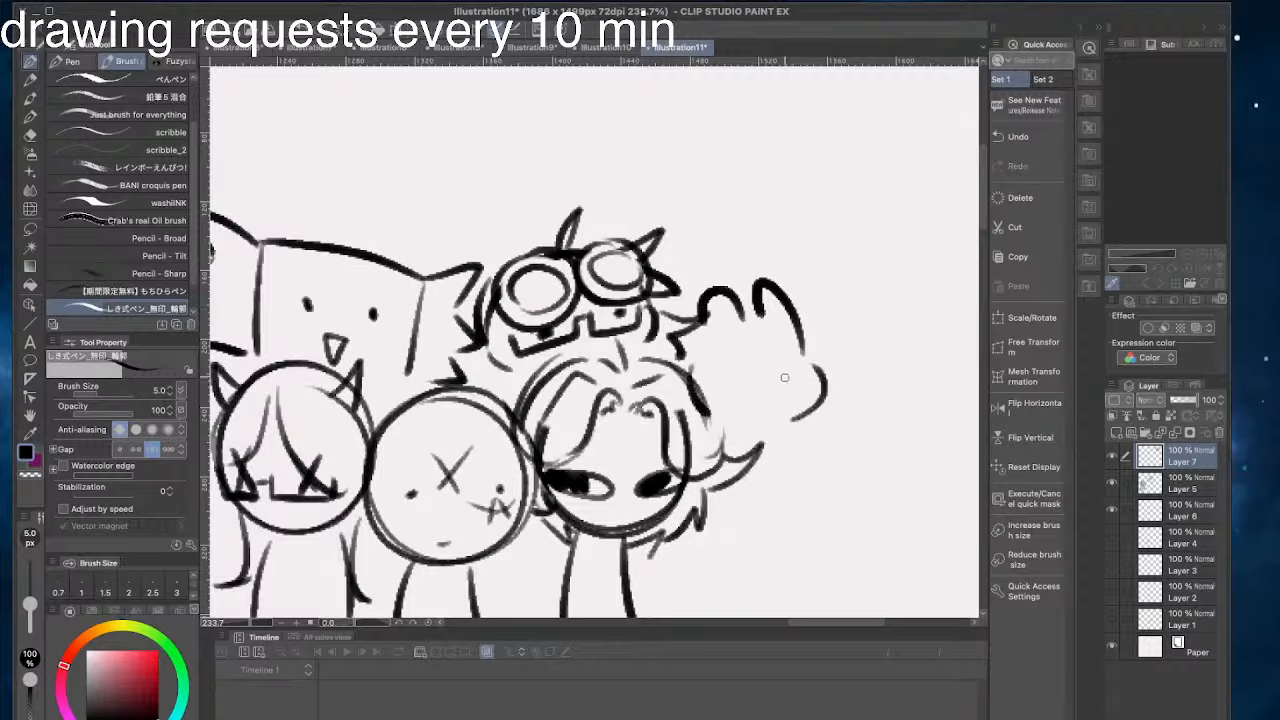
left_click(788, 373)
left_click(733, 373)
mouse_move(785, 435)
left_mouse_down()
mouse_move(749, 521)
mouse_move(776, 507)
left_mouse_up()
key("ctrl+z")
key("ctrl+z")
mouse_move(790, 458)
left_mouse_down()
mouse_move(868, 450)
mouse_move(832, 473)
left_mouse_up()
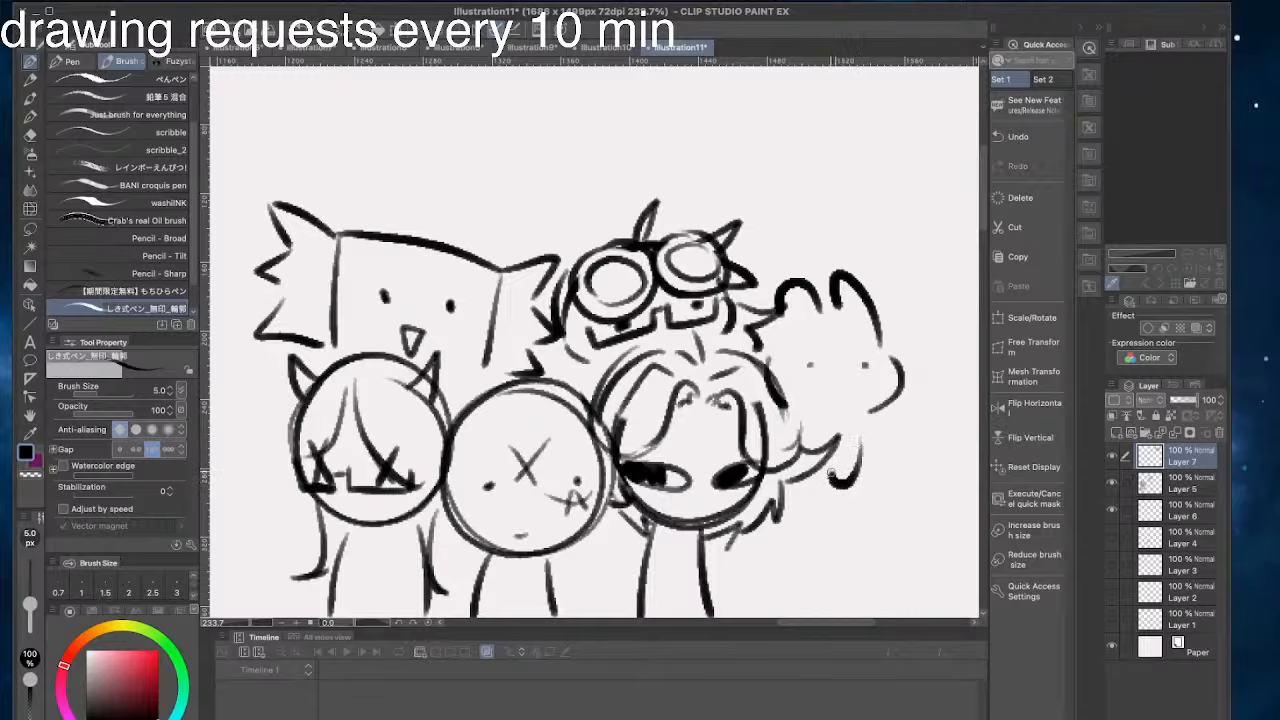
- Draw a round head outline below the bunny-like doodle with a small curved foot beneath it
mouse_move(714, 327)
left_mouse_down()
mouse_move(673, 240)
mouse_move(596, 270)
left_mouse_up()
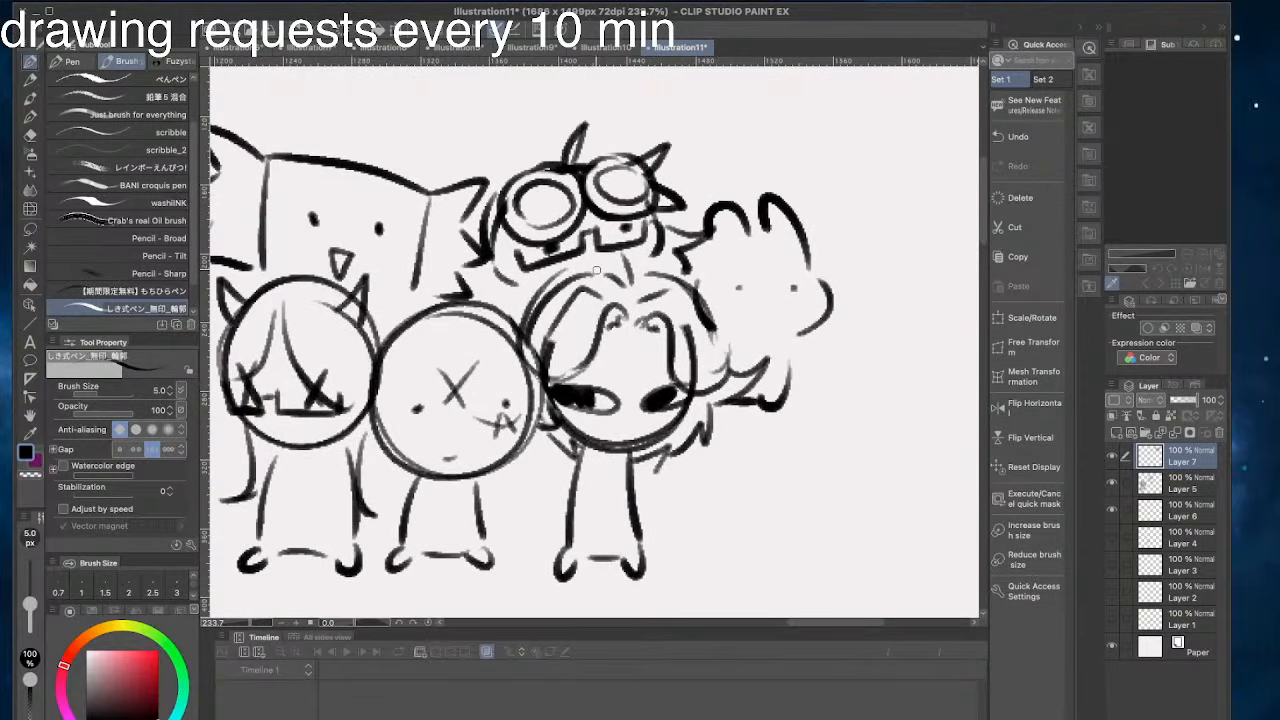
left_click_drag(710, 516, 668, 464)
mouse_move(748, 362)
left_mouse_down()
mouse_move(764, 376)
mouse_move(777, 443)
mouse_move(770, 388)
mouse_move(702, 346)
left_mouse_up()
key("ctrl+z")
key("ctrl+z")
mouse_move(738, 483)
left_mouse_down()
mouse_move(795, 495)
mouse_move(758, 513)
left_mouse_up()
key("ctrl+z")
key("ctrl+z")
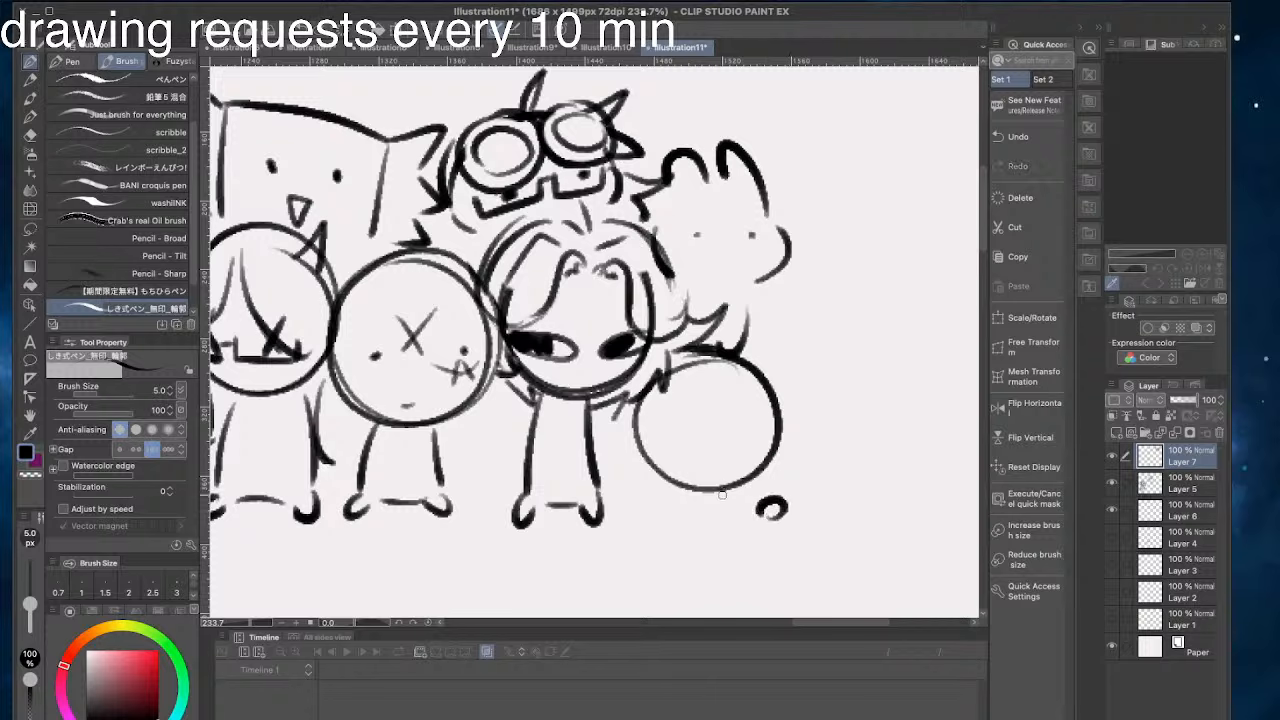
left_click_drag(674, 528, 661, 520)
key("ctrl+z")
key("ctrl+z")
mouse_move(760, 486)
left_mouse_down()
mouse_move(776, 506)
mouse_move(750, 498)
left_mouse_up()
key("ctrl+z")
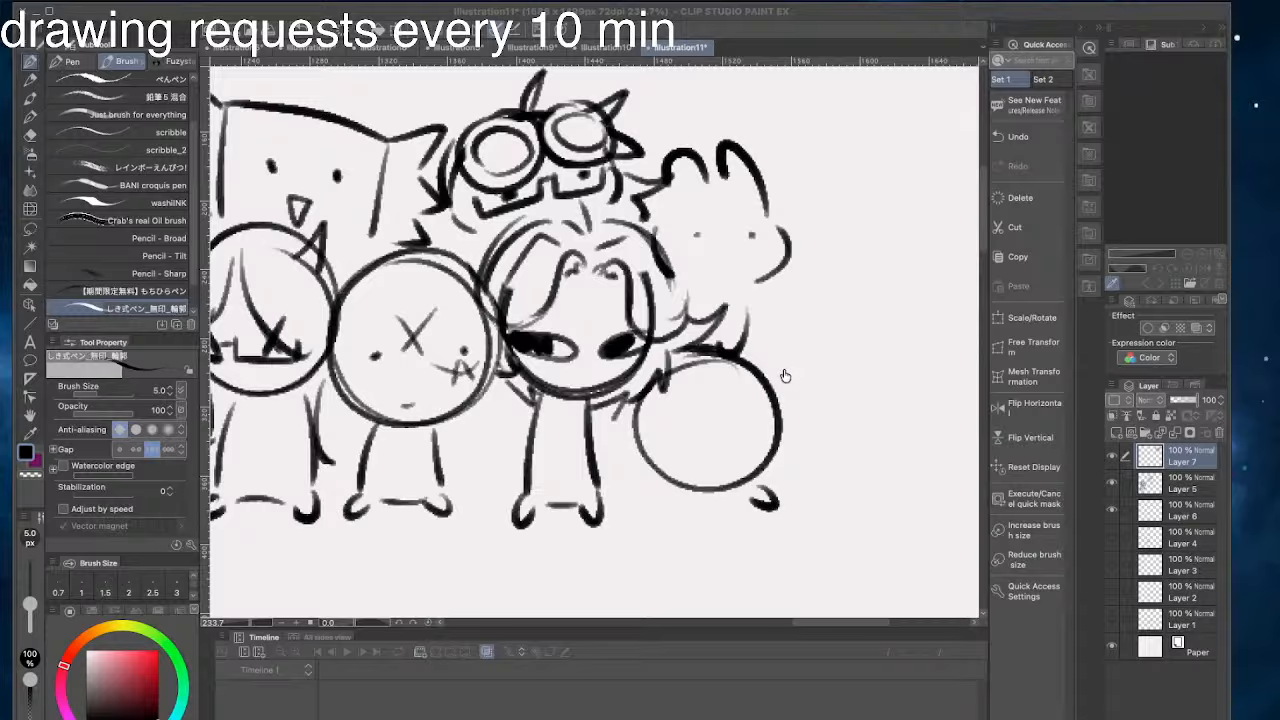
- Add looping curls, dot eyes, a small open mouth and a second foot to the lower round doodle
mouse_move(740, 362)
left_mouse_down()
mouse_move(687, 410)
mouse_move(618, 432)
mouse_move(751, 355)
mouse_move(799, 395)
mouse_move(796, 448)
left_mouse_up()
mouse_move(643, 411)
left_mouse_down()
mouse_move(691, 388)
mouse_move(644, 431)
left_mouse_up()
left_click_drag(709, 383, 703, 378)
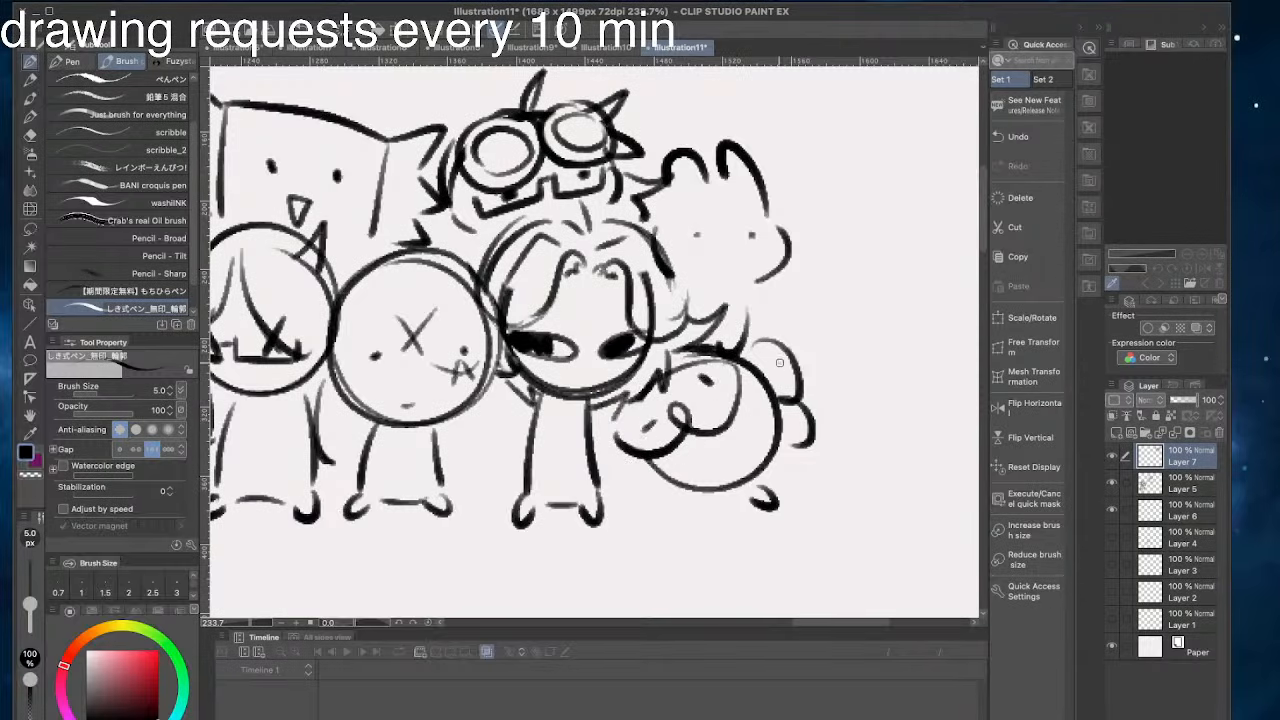
mouse_move(704, 470)
left_mouse_down()
mouse_move(734, 482)
mouse_move(655, 496)
left_mouse_up()
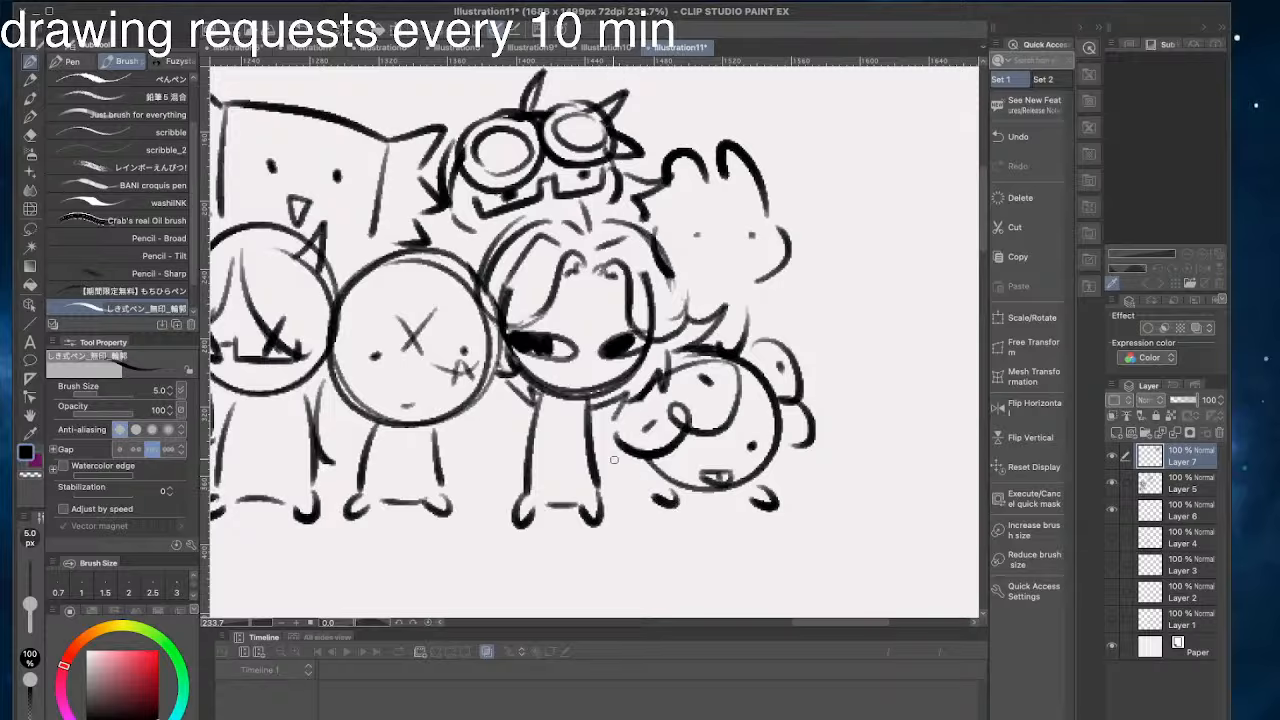
- Add short body strokes between the curly round doodle and the third doodle's legs
mouse_move(631, 446)
left_mouse_down()
mouse_move(592, 460)
mouse_move(589, 440)
left_mouse_up()
key("ctrl+z")
left_click_drag(642, 492, 595, 484)
left_click_drag(685, 461, 662, 466)
left_click_drag(687, 468, 664, 473)
left_click_drag(585, 456, 549, 542)
key("super+z")
- Draw a rounded head outline with two dot eyes above the bunny-like doodle
left_click_drag(697, 219, 818, 297)
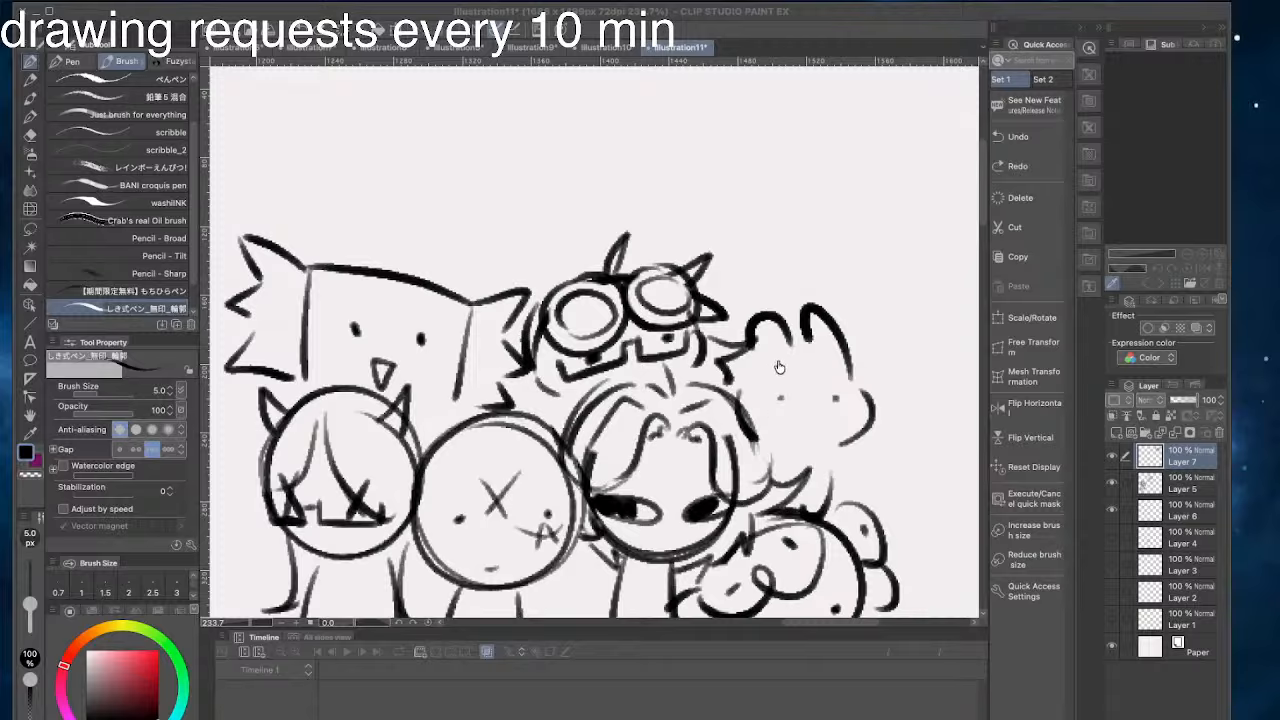
left_click(306, 314)
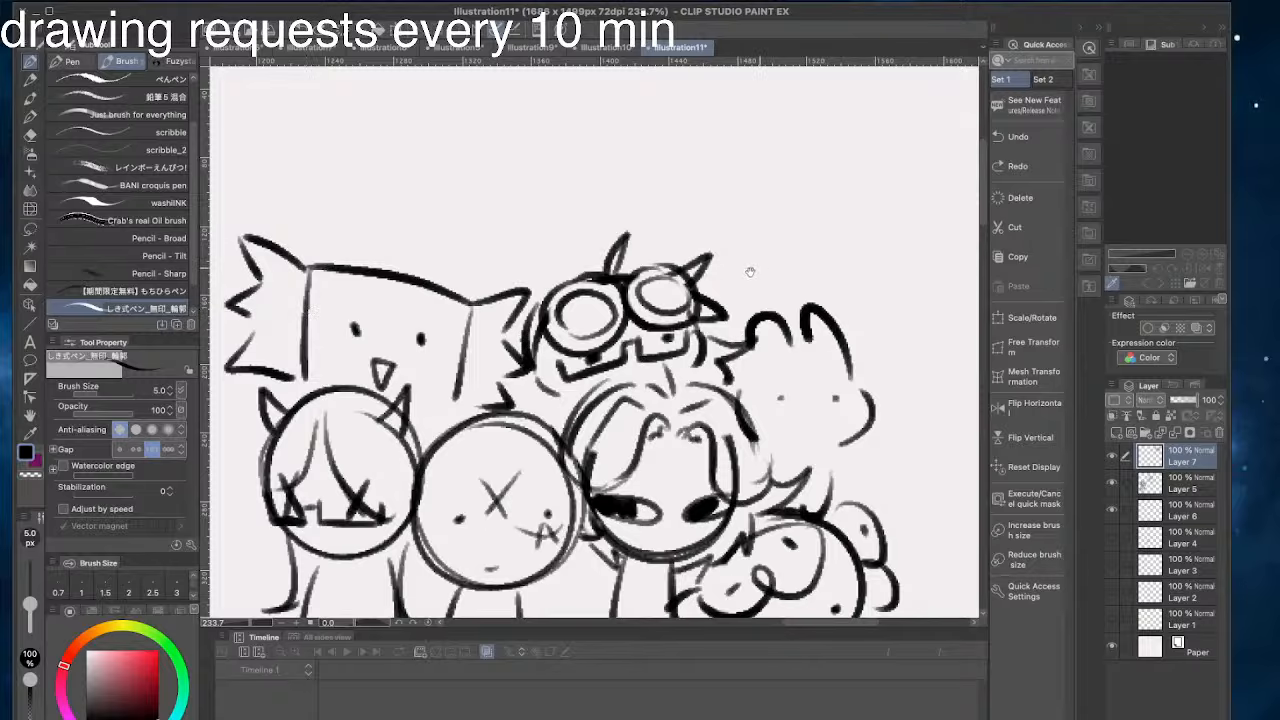
left_click_drag(757, 268, 667, 306)
left_click_drag(749, 325, 632, 301)
key("super+z")
mouse_move(753, 327)
left_mouse_down()
mouse_move(650, 255)
mouse_move(615, 294)
left_mouse_up()
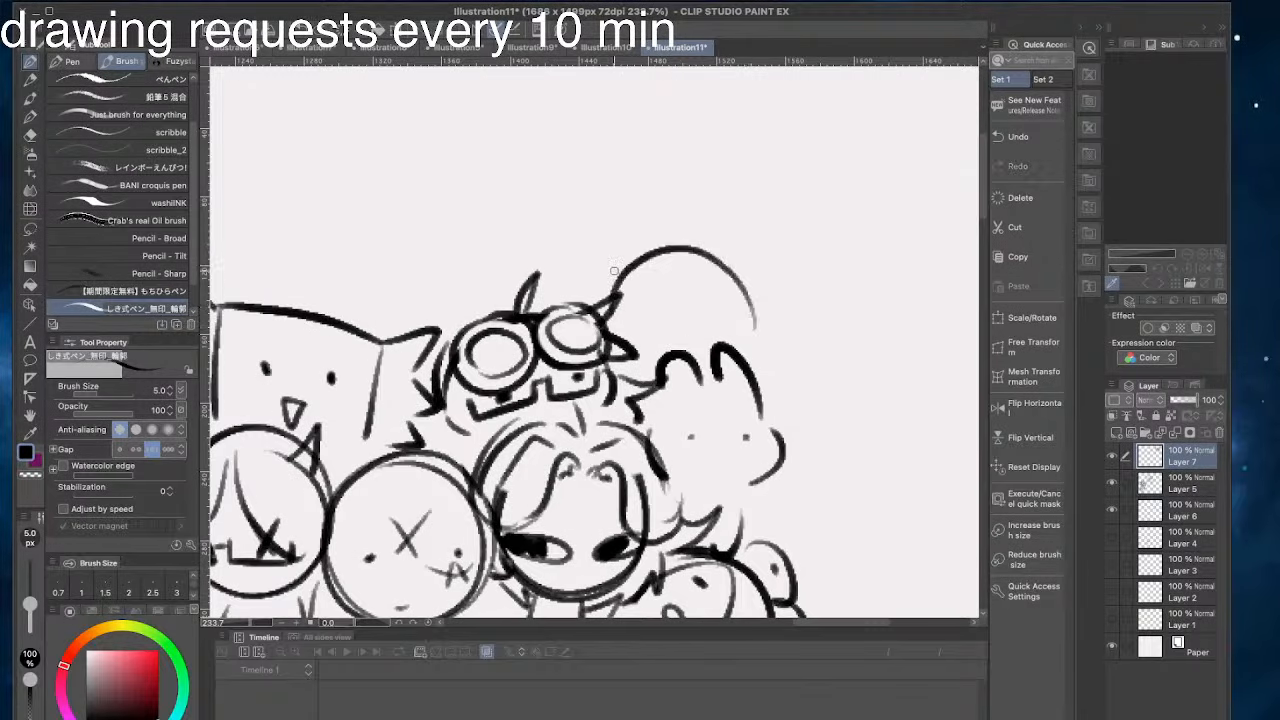
mouse_move(694, 253)
left_mouse_down()
mouse_move(743, 279)
mouse_move(684, 308)
mouse_move(833, 337)
mouse_move(852, 368)
mouse_move(808, 378)
left_mouse_up()
left_click(775, 324)
left_click(707, 325)
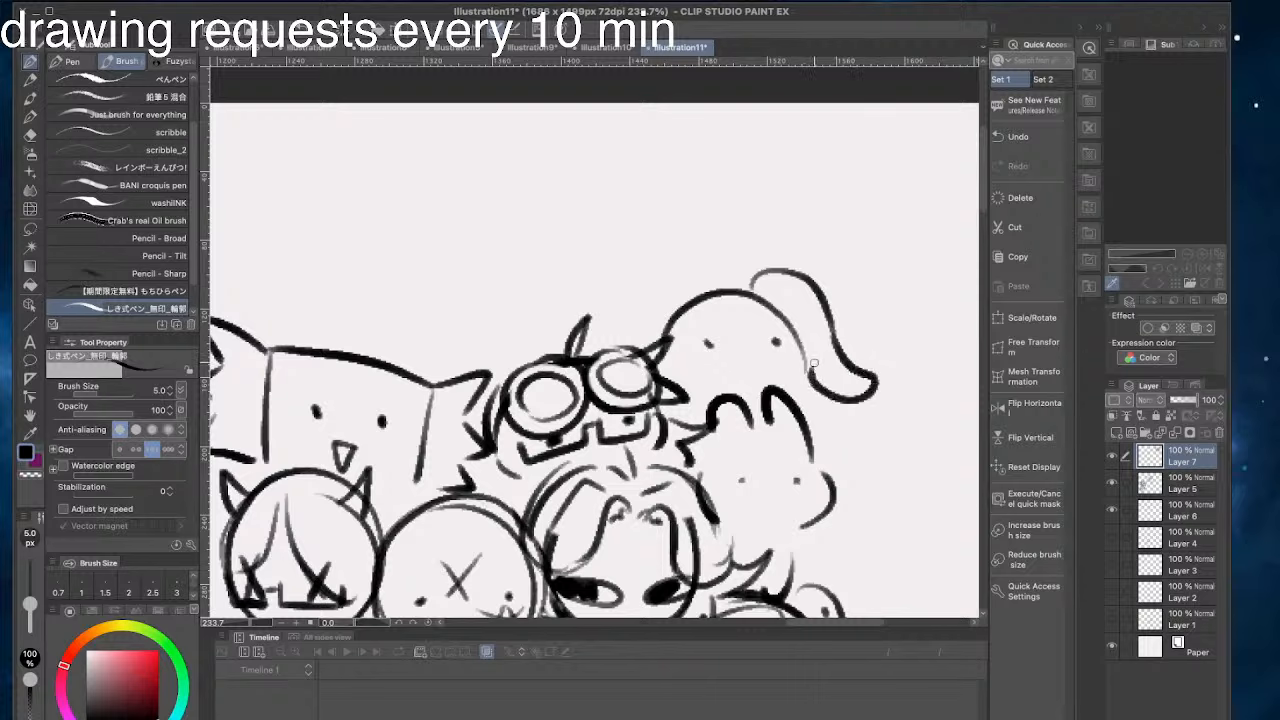
- Redraw the new head's outer pigtail with a wavy edge and add a swept fringe across its forehead
key("super+z")
left_click_drag(830, 330, 812, 372)
mouse_move(831, 307)
left_mouse_down()
mouse_move(806, 284)
mouse_move(825, 268)
mouse_move(812, 297)
mouse_move(797, 246)
mouse_move(766, 256)
mouse_move(784, 268)
mouse_move(763, 267)
mouse_move(658, 358)
left_mouse_up()
key("e")
mouse_move(723, 278)
left_mouse_down()
mouse_move(650, 365)
mouse_move(674, 323)
left_mouse_up()
key("super+z")
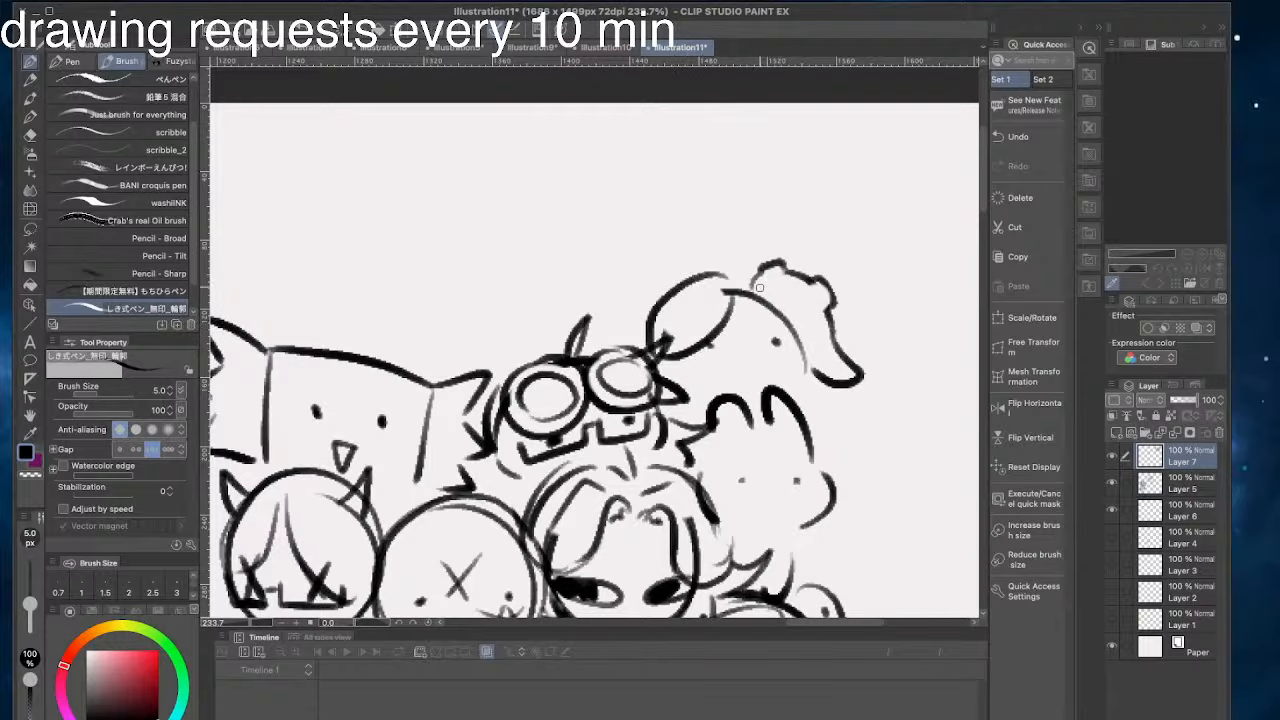
- Redraw the eye under the fringe and add a small round mouth to the pigtailed head
left_click(711, 345)
mouse_move(796, 356)
left_mouse_down()
mouse_move(752, 352)
mouse_move(752, 334)
mouse_move(797, 357)
mouse_move(746, 386)
left_mouse_up()
key("super+z")
- Draw a second rounded pigtail behind the goggled head's hair spikes
key("super+z")
left_click_drag(675, 278, 604, 325)
key("super+z")
mouse_move(675, 282)
left_mouse_down()
mouse_move(616, 260)
mouse_move(653, 257)
mouse_move(577, 297)
mouse_move(574, 321)
left_mouse_up()
key("super+z")
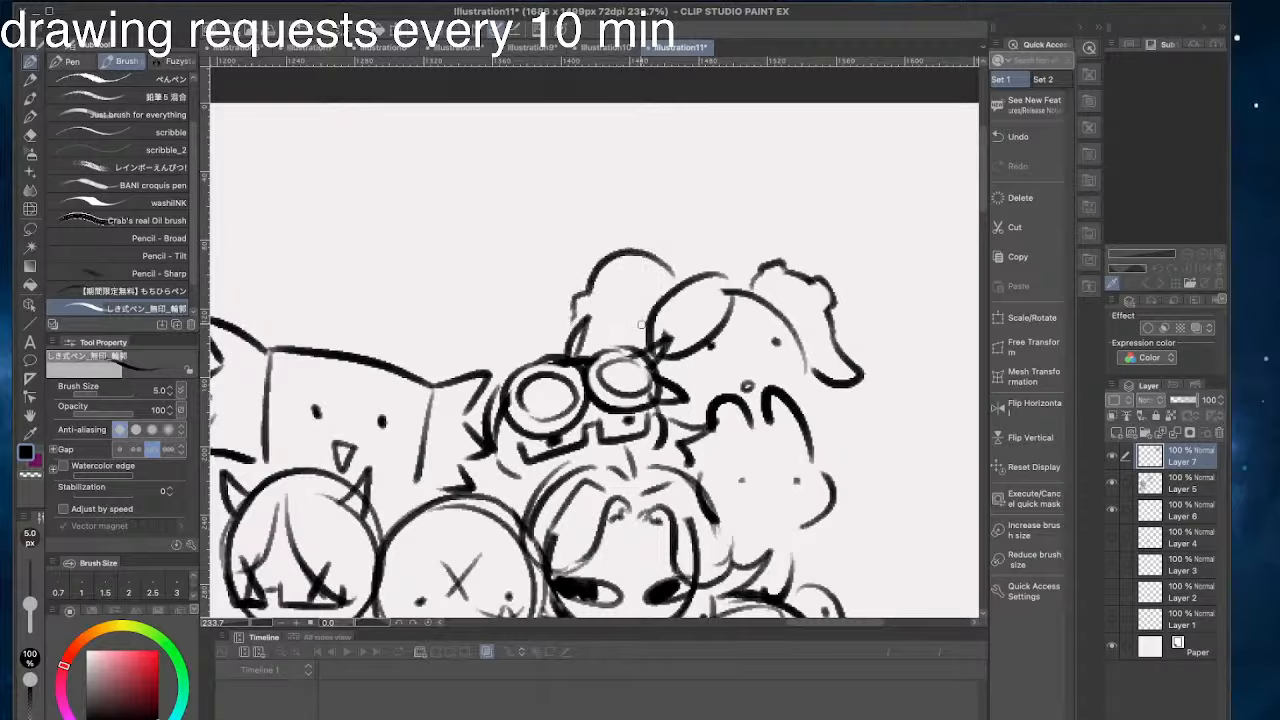
- Add inner hair strokes along both sides of the pigtailed head and short lines for its lower face
left_click_drag(651, 288, 630, 336)
key("super+z")
left_click_drag(674, 282, 638, 346)
mouse_move(810, 362)
left_mouse_down()
mouse_move(779, 300)
mouse_move(753, 286)
left_mouse_up()
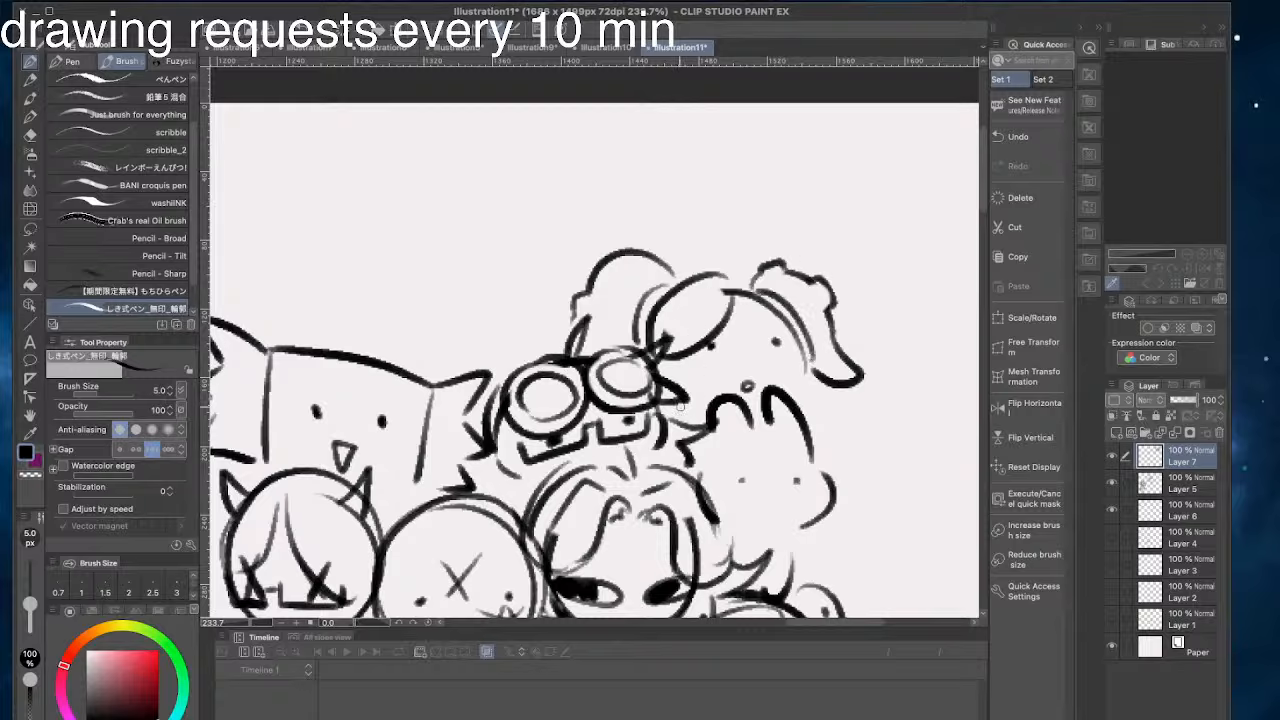
key("super+z")
left_click_drag(679, 405, 703, 418)
left_click_drag(807, 377, 795, 400)
left_click(1260, 549)
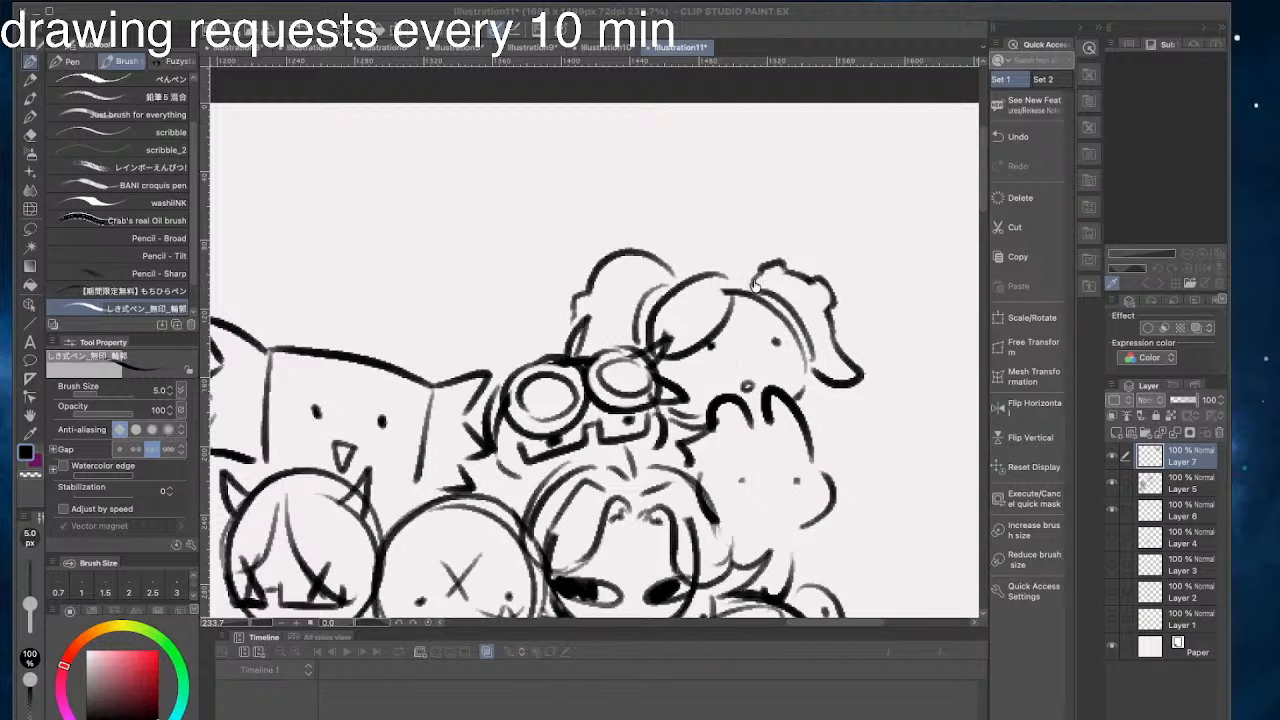
left_click(495, 68)
- Draw a domed head with a zigzag lower edge and two dot eyes above the square head
scroll(399, 287, "down", 1)
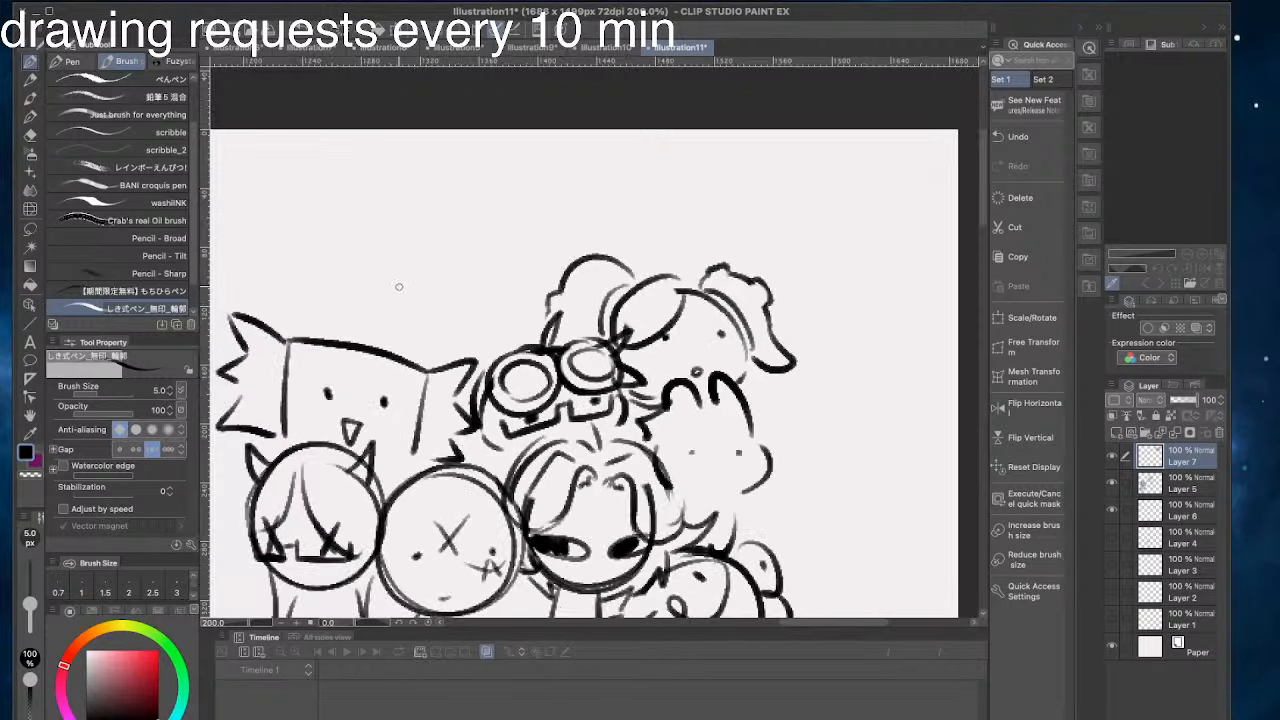
scroll(862, 572, "down", 2)
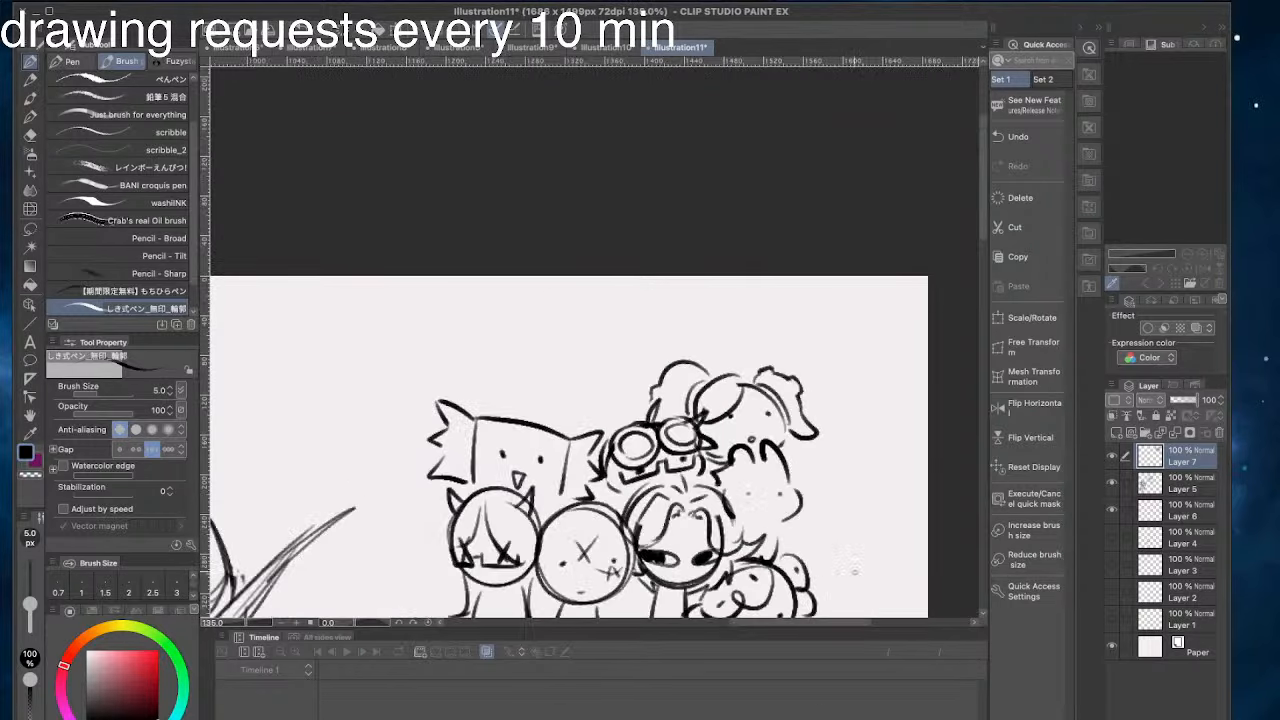
scroll(516, 411, "up", 3)
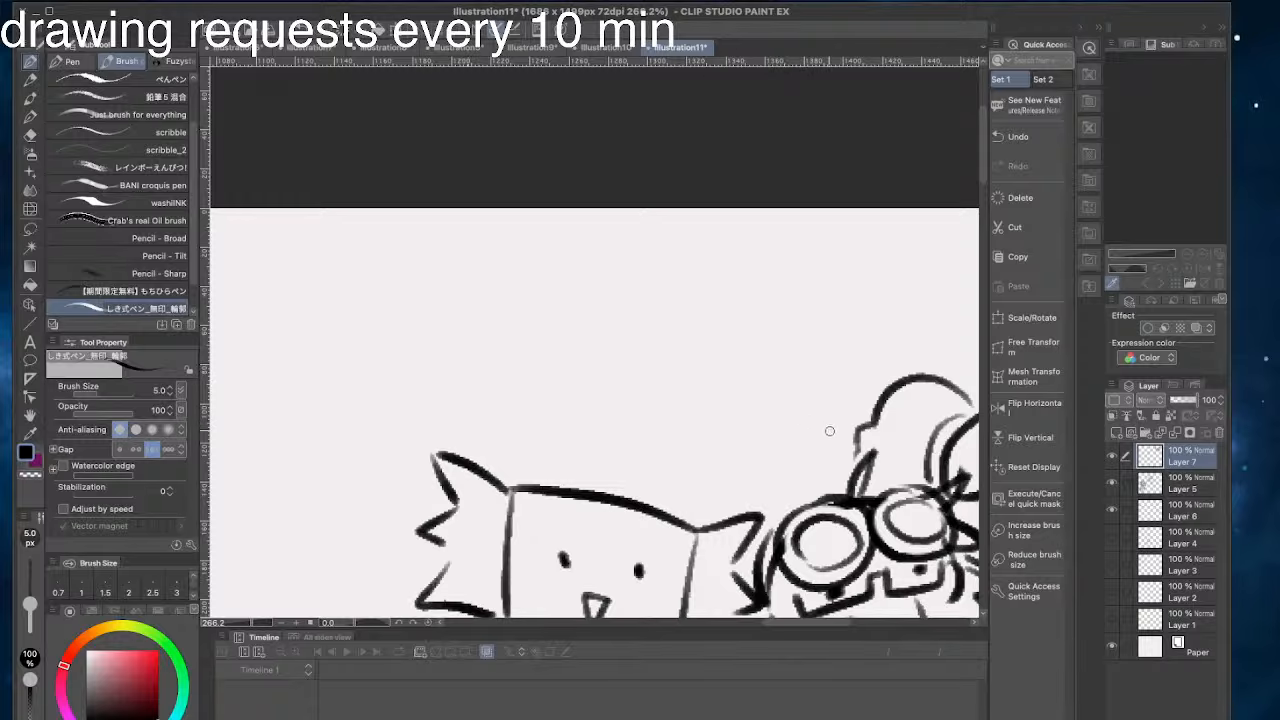
mouse_move(835, 412)
left_mouse_down()
mouse_move(670, 474)
mouse_move(706, 395)
mouse_move(676, 474)
mouse_move(792, 472)
mouse_move(801, 500)
left_mouse_up()
key("ctrl+z")
left_click_drag(690, 486, 708, 520)
left_click_drag(794, 432, 795, 442)
left_click_drag(721, 424, 722, 433)
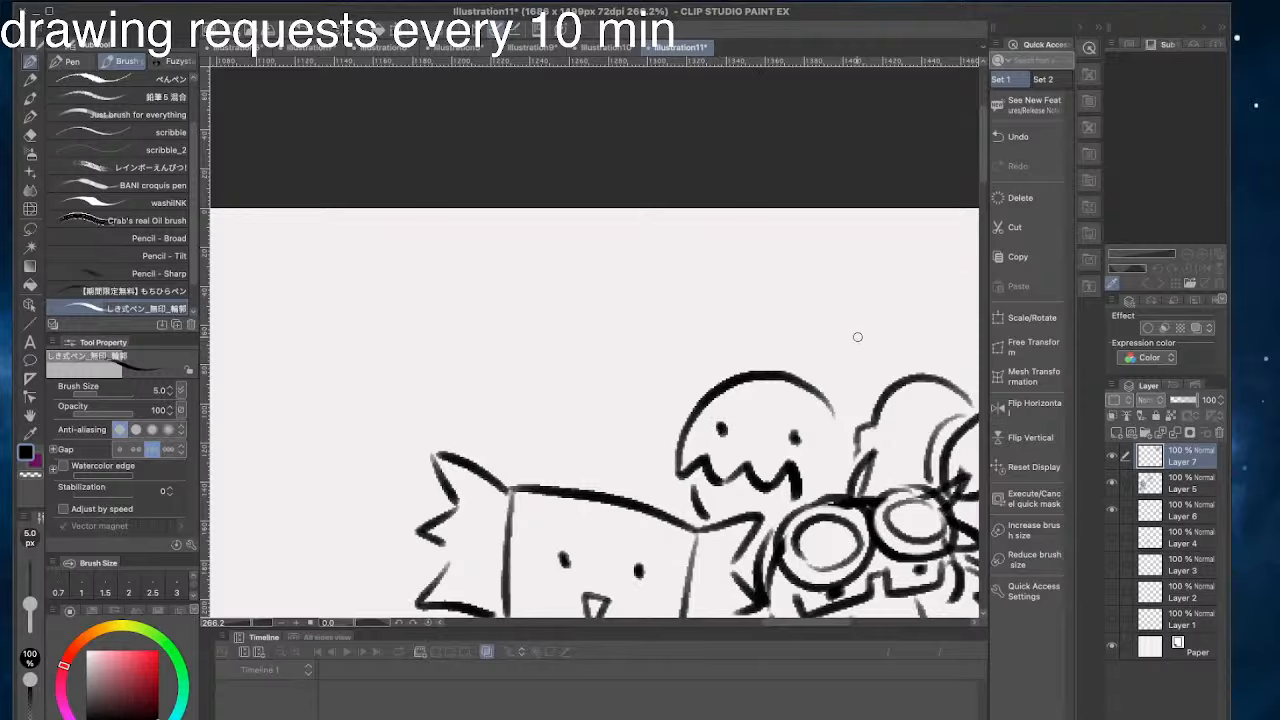
- Draw a narrow pointed leaf shape sticking up beside the zigzag-edged head
left_click_drag(838, 416, 872, 356)
key("ctrl+z")
left_click_drag(844, 414, 866, 334)
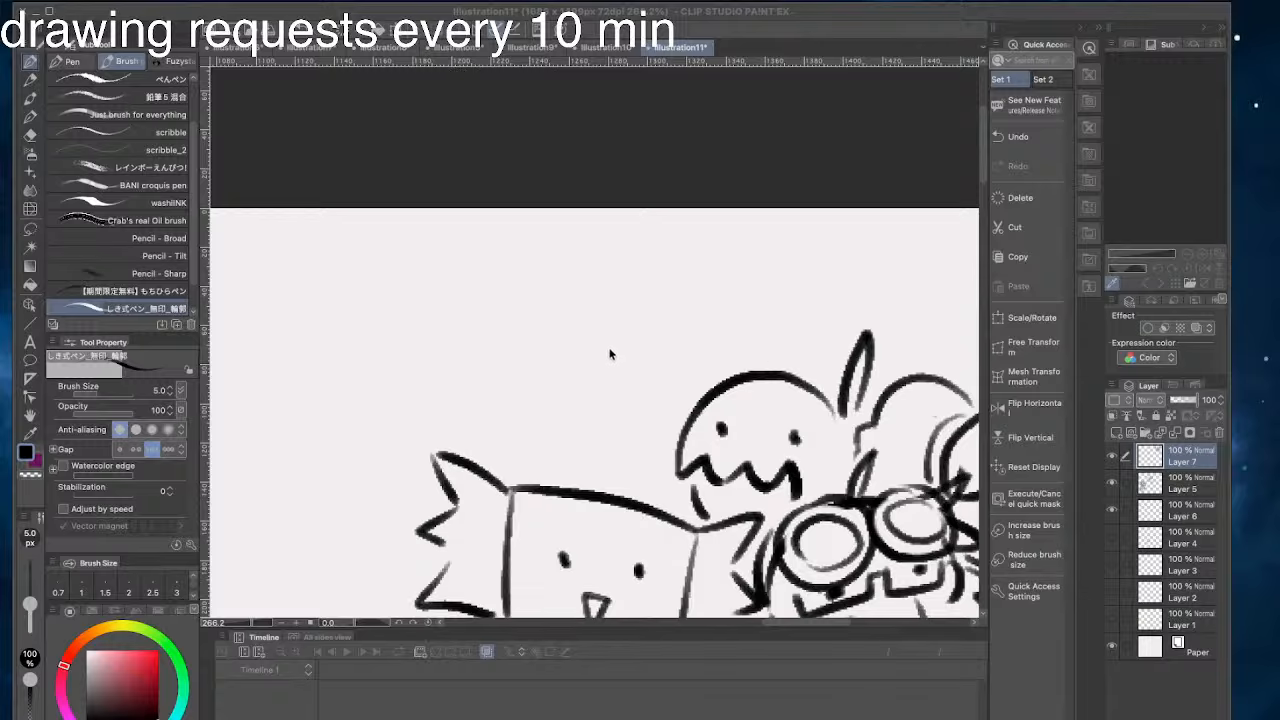
- Replace the stroke under the zigzag-edged head with a small pointed mark above the square head's corner
scroll(571, 352, "down", 5)
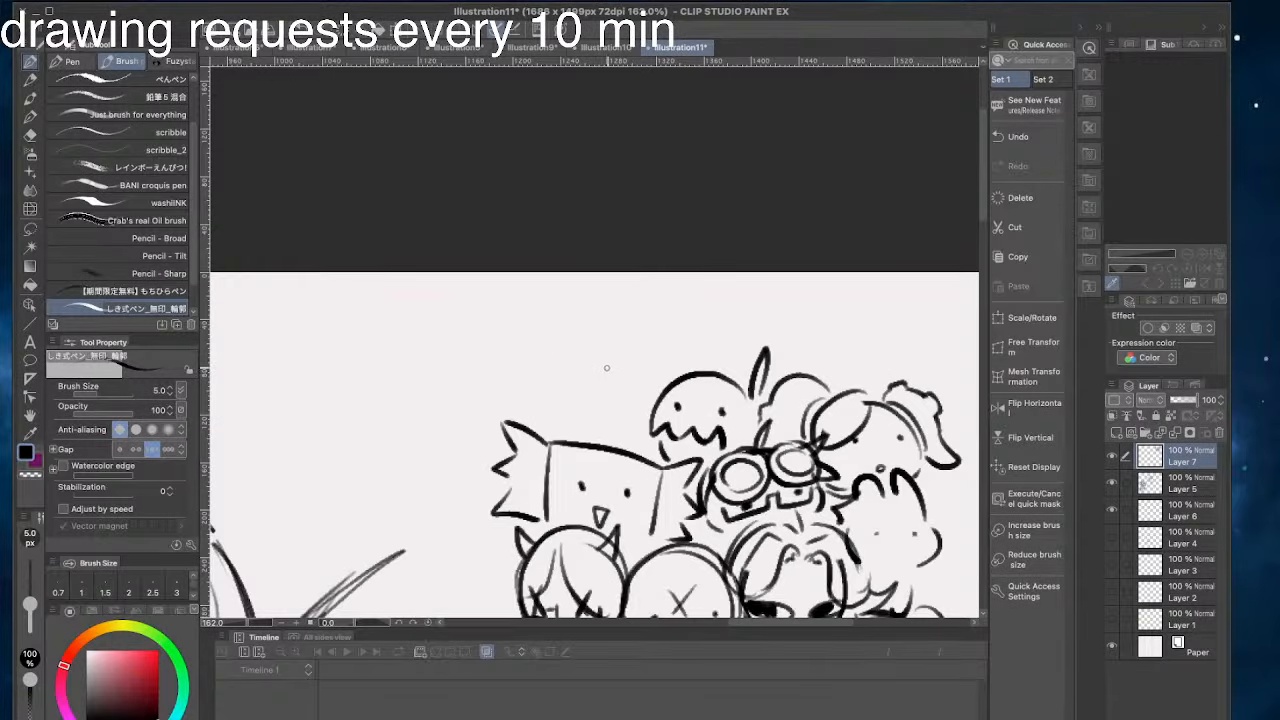
left_click_drag(607, 368, 543, 219)
scroll(603, 300, "down", 2)
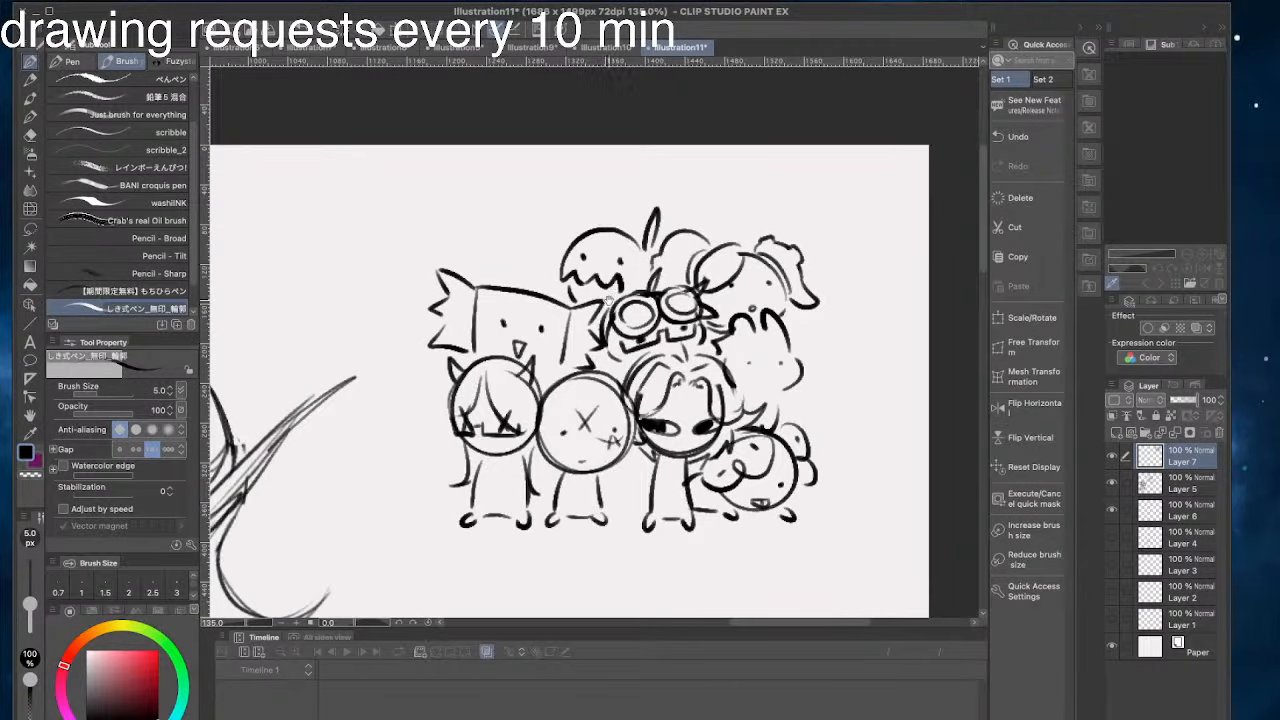
left_click_drag(608, 301, 673, 306)
scroll(598, 222, "up", 2)
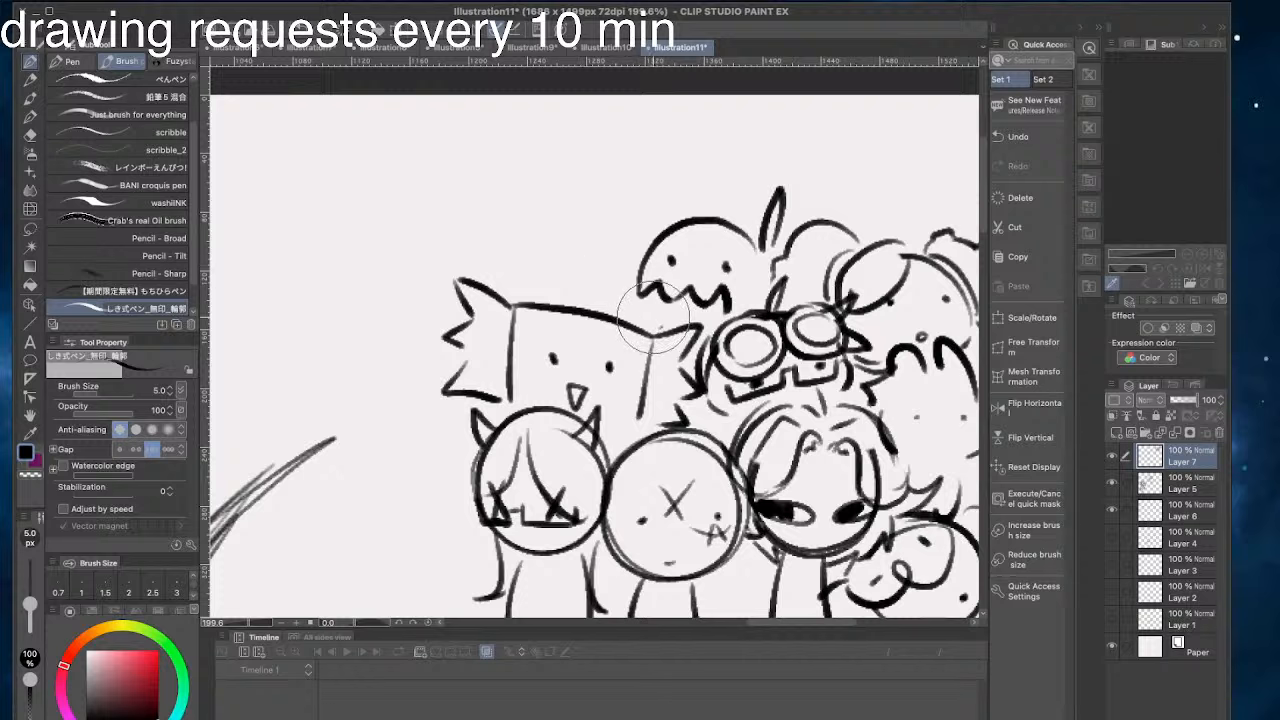
left_click_drag(705, 298, 652, 318)
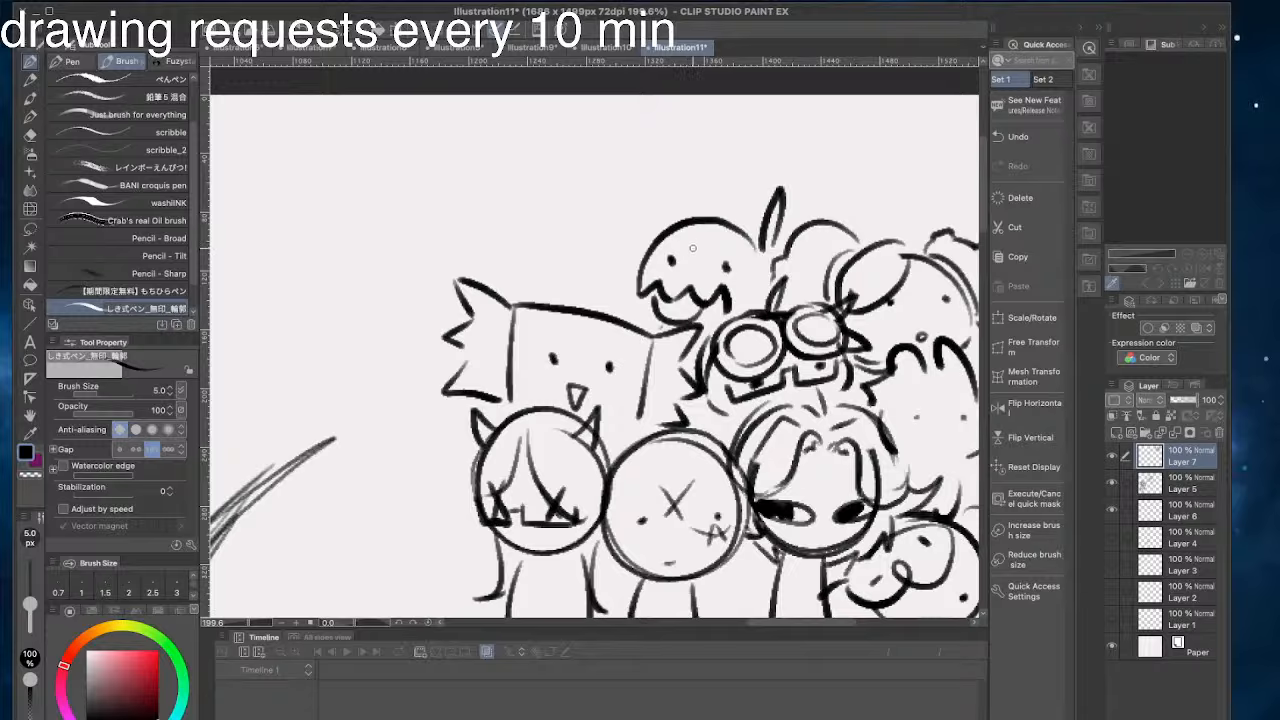
key("ctrl+z")
left_click_drag(656, 325, 650, 313)
- Add blush hatching to the pigtailed face's cheeks and redraw the bunny-like doodle's lower side stroke
mouse_move(548, 280)
left_mouse_down()
mouse_move(400, 237)
mouse_move(369, 186)
left_mouse_up()
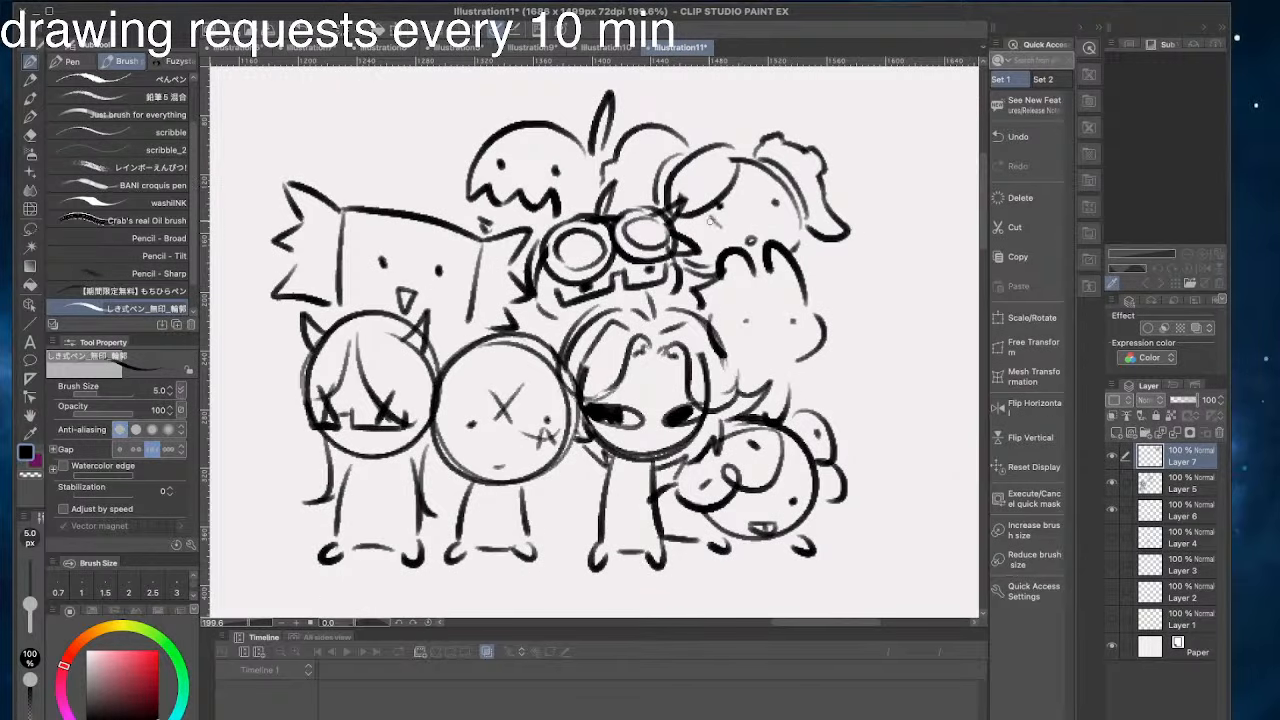
left_click_drag(786, 214, 804, 222)
mouse_move(299, 272)
left_mouse_down()
mouse_move(369, 272)
mouse_move(293, 321)
left_mouse_up()
mouse_move(828, 394)
left_mouse_down()
mouse_move(825, 424)
mouse_move(807, 427)
mouse_move(817, 440)
left_mouse_up()
key("ctrl+z")
- Draw a small rectangular sign lettered "GAO" in front of the bunny-like doodle's face
key("ctrl+z")
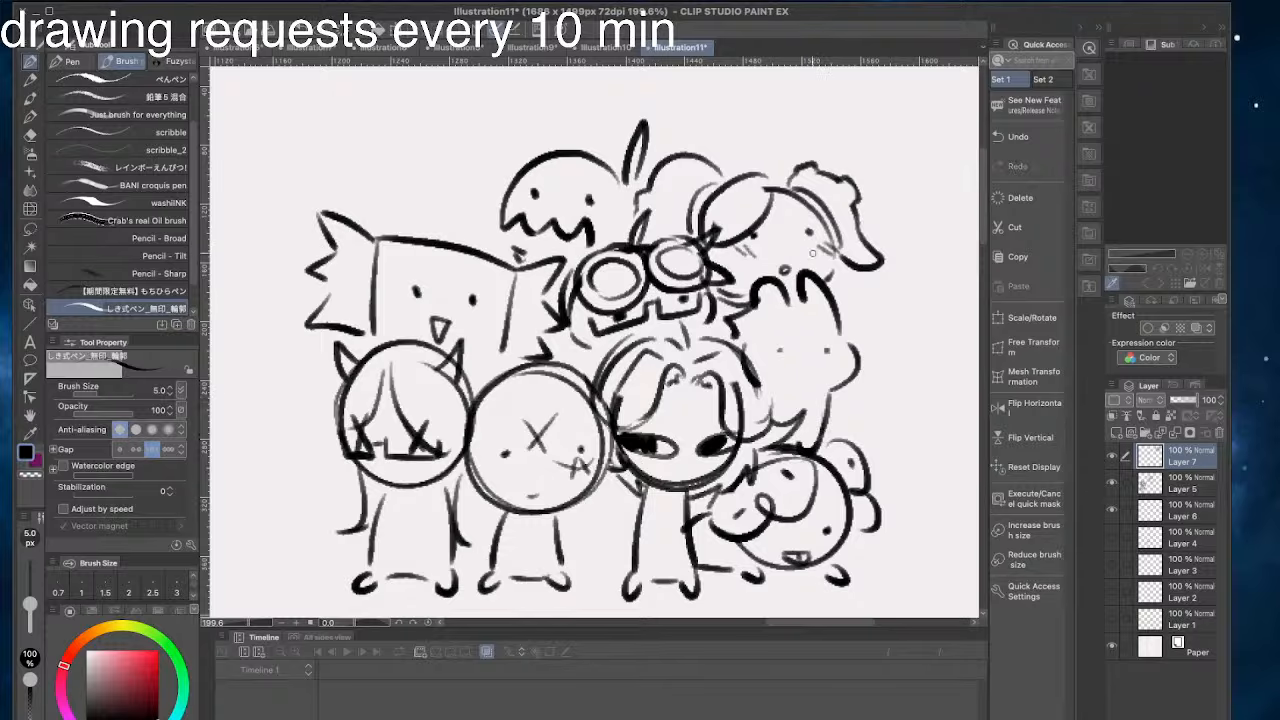
left_click_drag(863, 214, 769, 232)
left_click_drag(724, 326, 740, 360)
mouse_move(727, 334)
left_mouse_down()
mouse_move(660, 341)
mouse_move(673, 362)
left_mouse_up()
key("ctrl+z")
mouse_move(737, 358)
left_mouse_down()
mouse_move(676, 367)
mouse_move(688, 352)
mouse_move(712, 358)
mouse_move(724, 338)
left_mouse_up()
key("ctrl+z")
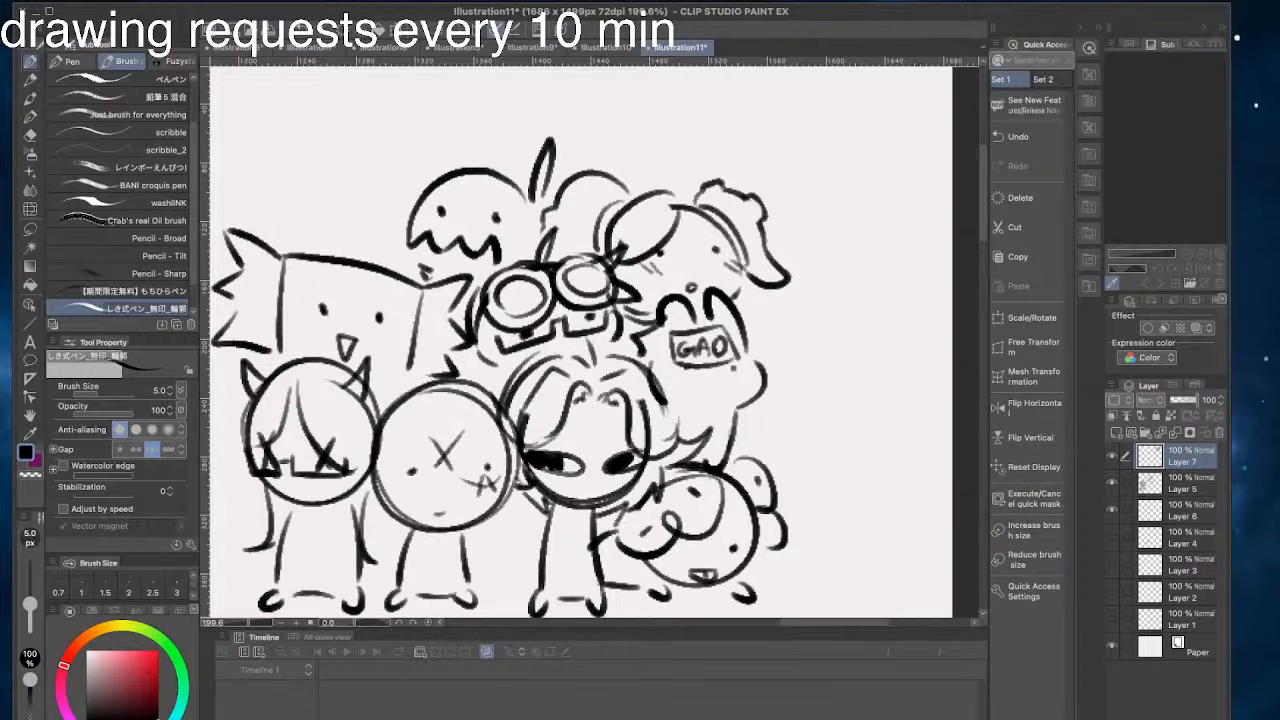
mouse_move(322, 306)
left_mouse_down()
mouse_move(447, 376)
mouse_move(694, 411)
left_mouse_up()
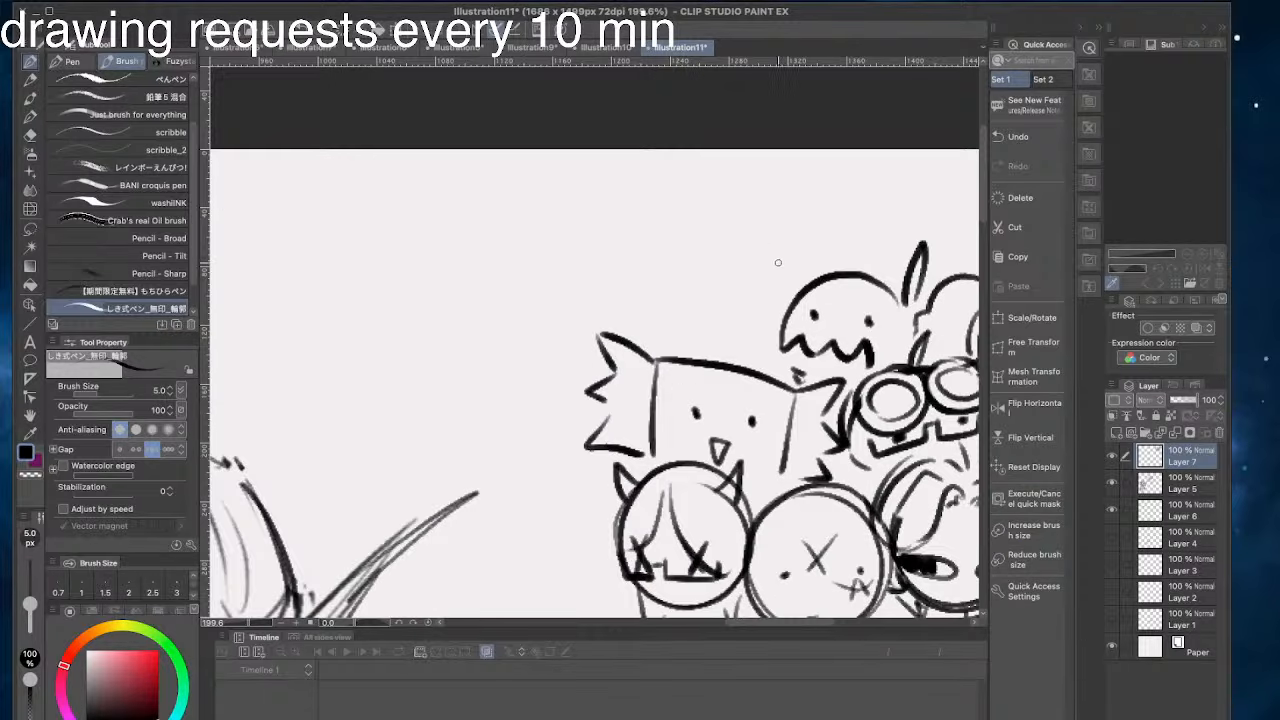
left_click_drag(779, 252, 614, 324)
key("ctrl+z")
scroll(632, 320, "right", 3)
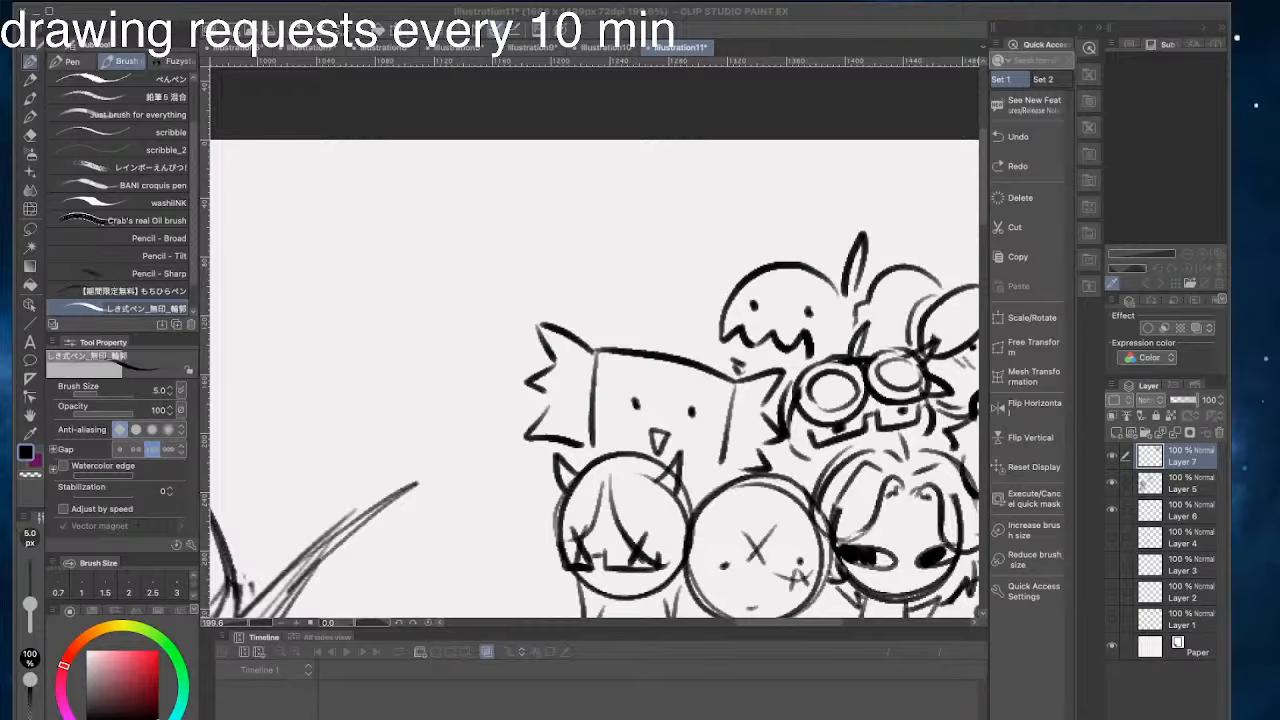
scroll(368, 340, "down", 2)
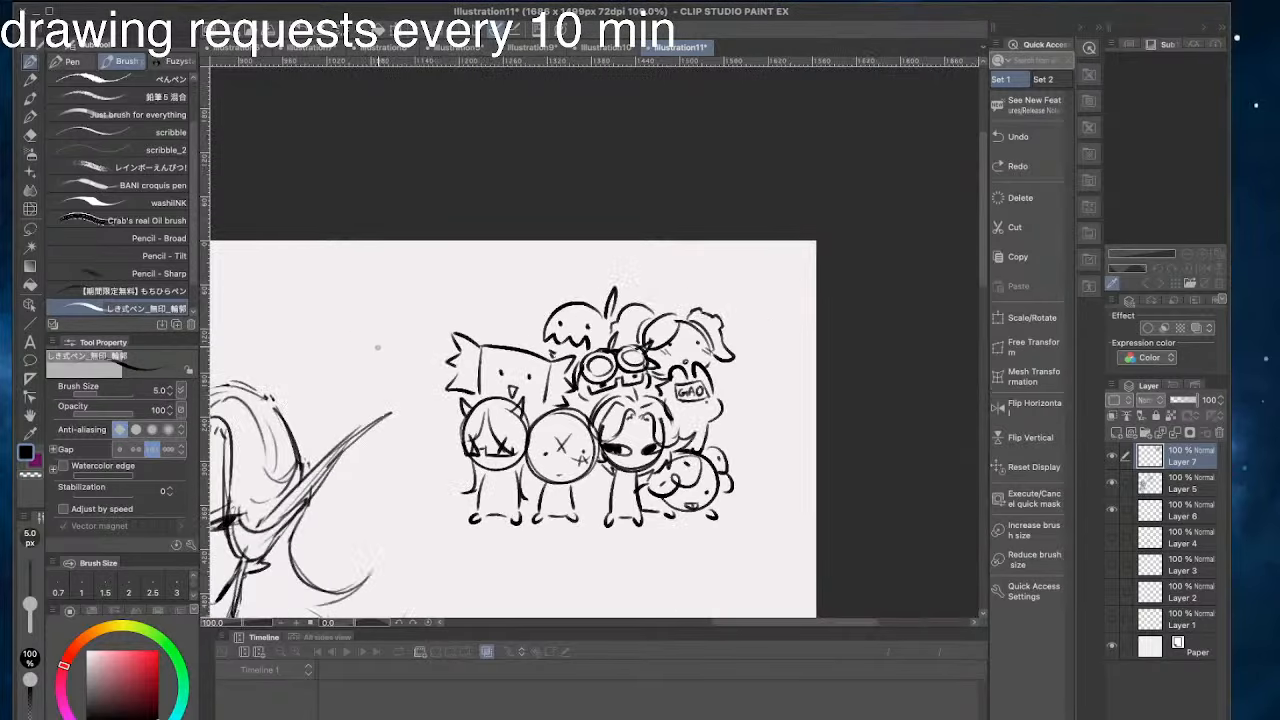
scroll(429, 236, "up", 2)
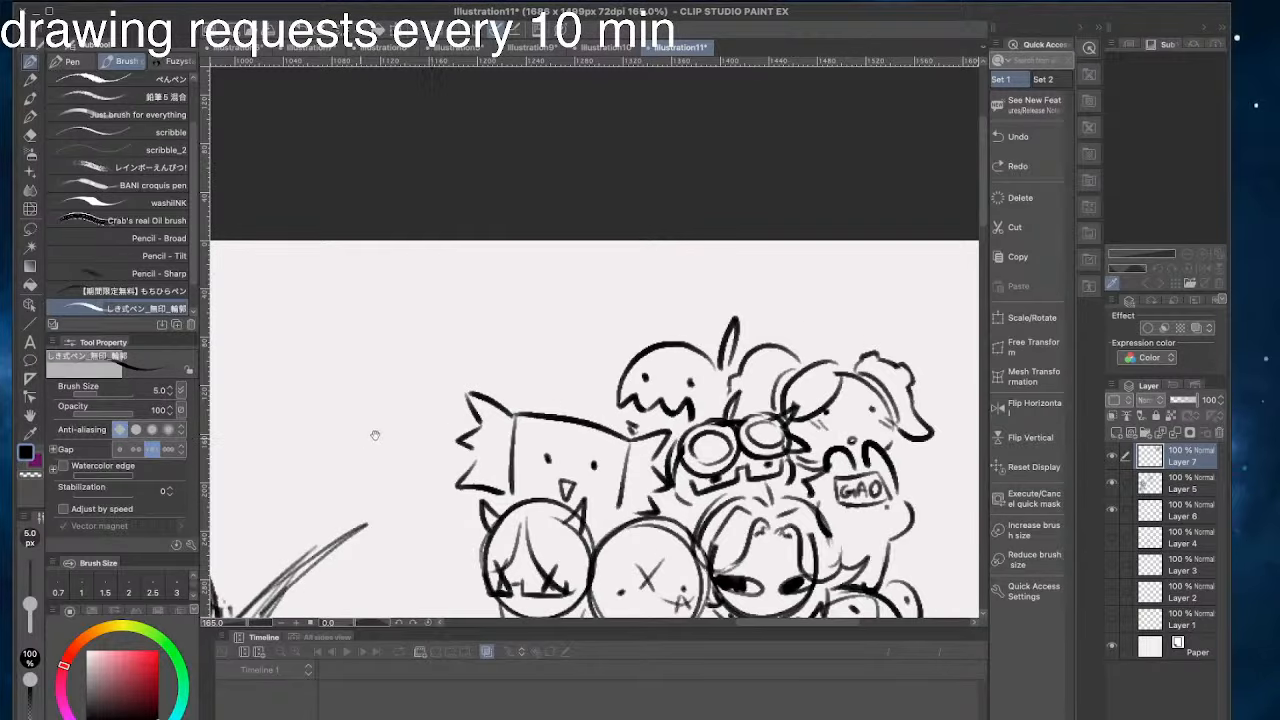
- Draw a tall rounded head outline in the blank area above and beside the square head's spiky tuft
left_click_drag(371, 434, 591, 379)
mouse_move(605, 213)
left_mouse_down()
mouse_move(694, 265)
mouse_move(600, 225)
mouse_move(580, 255)
mouse_move(598, 338)
left_mouse_up()
key("ctrl+z")
mouse_move(668, 225)
left_mouse_down()
mouse_move(680, 320)
mouse_move(599, 339)
left_mouse_up()
key("ctrl+z")
left_click_drag(681, 318, 598, 338)
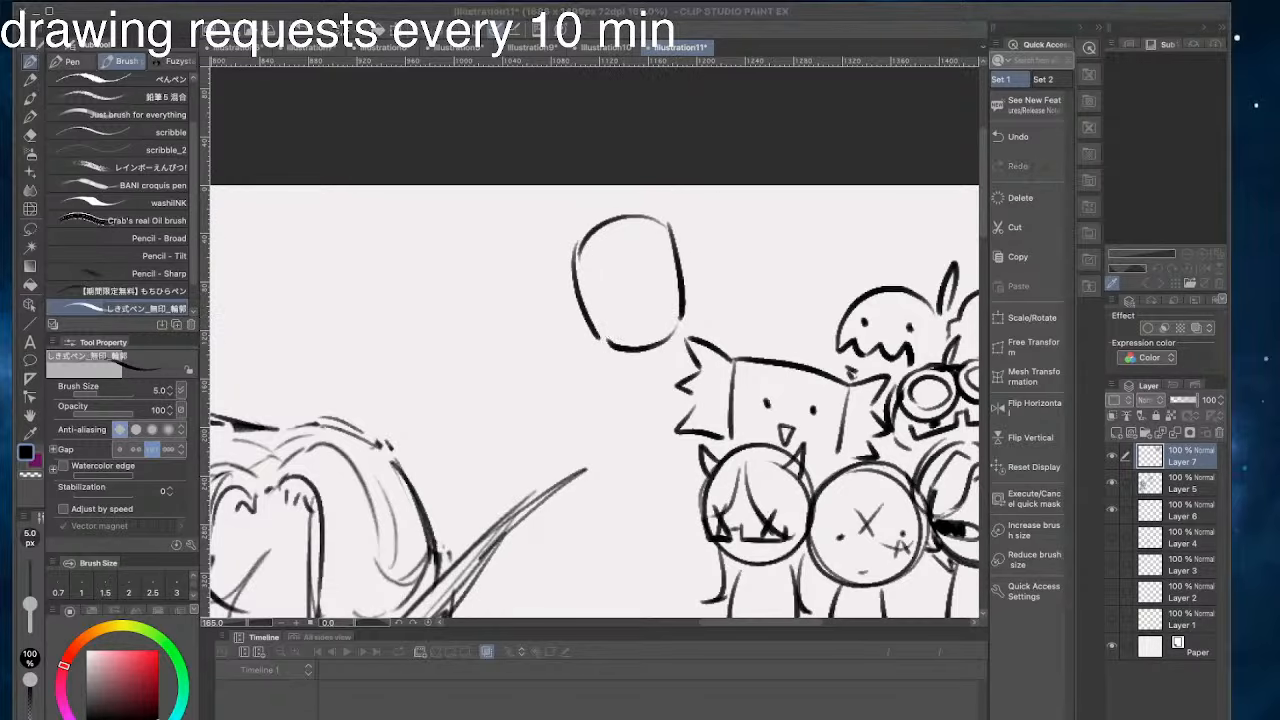
left_click_drag(571, 290, 612, 332)
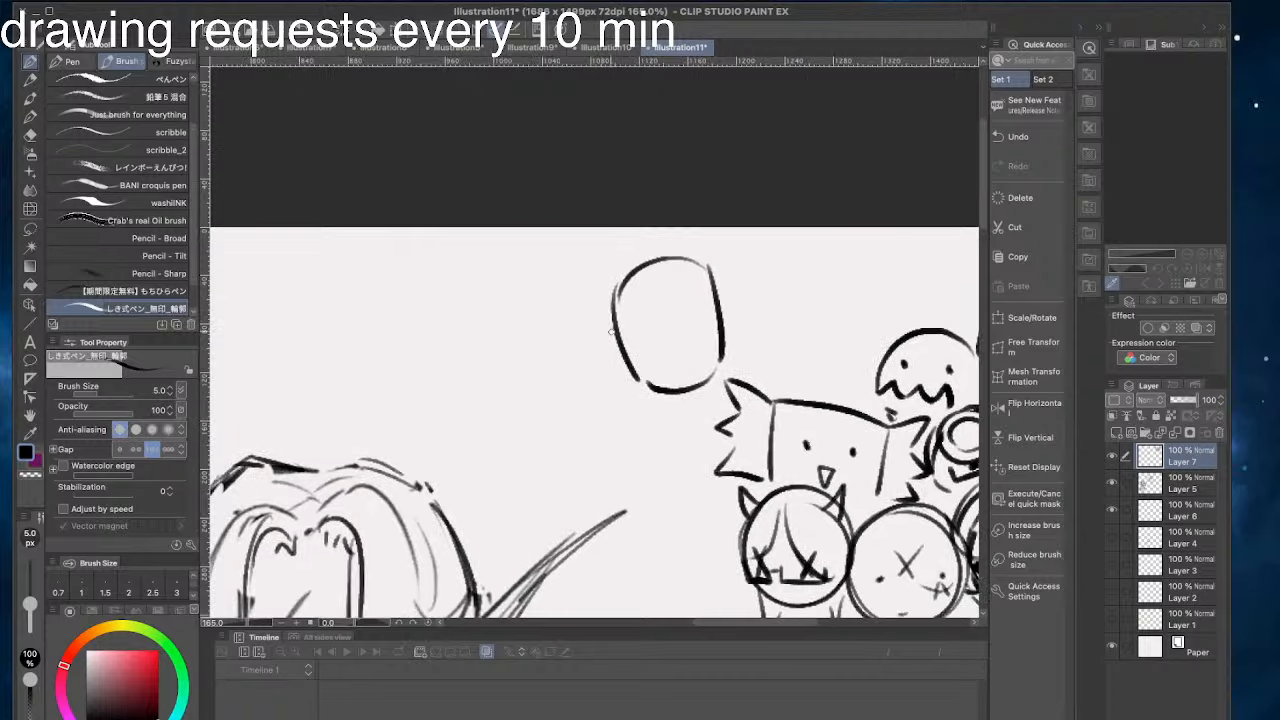
left_click_drag(649, 264, 669, 272)
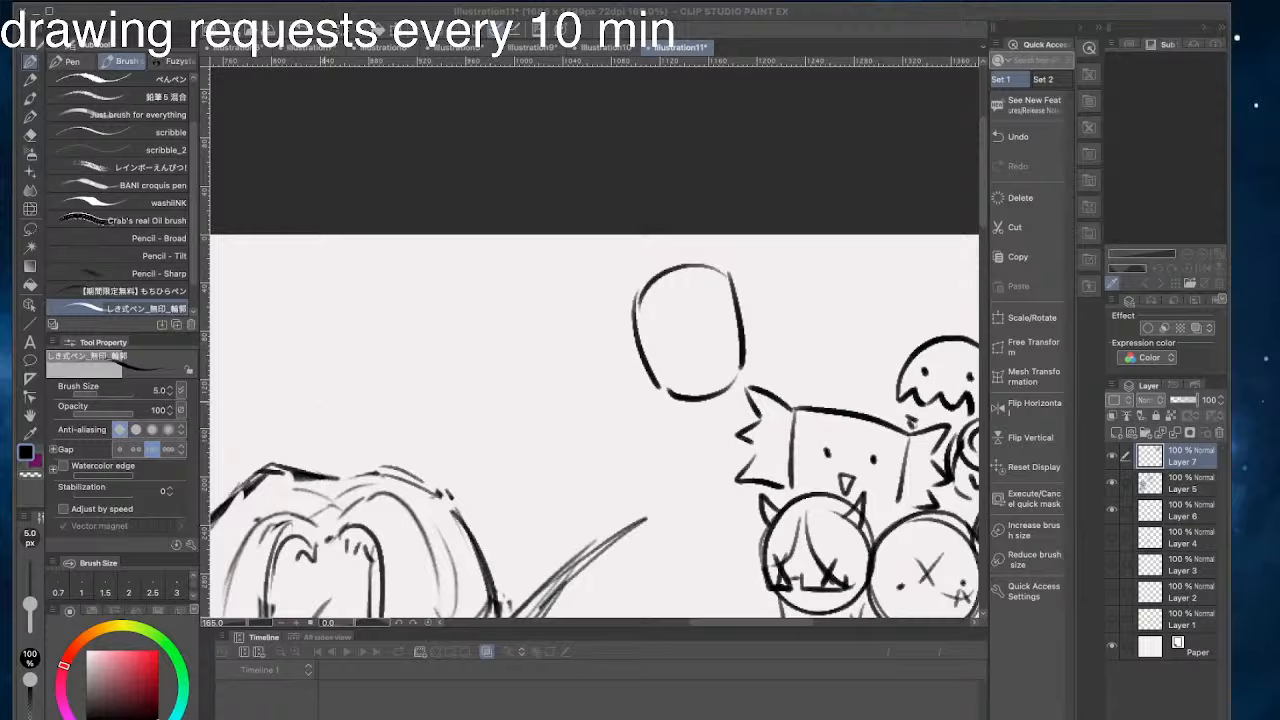
- Give the new head angular side-parted hair and a round ear marked with a small cross, trimming the overlapping outline
mouse_move(682, 279)
left_mouse_down()
mouse_move(722, 316)
mouse_move(616, 328)
mouse_move(633, 345)
left_mouse_up()
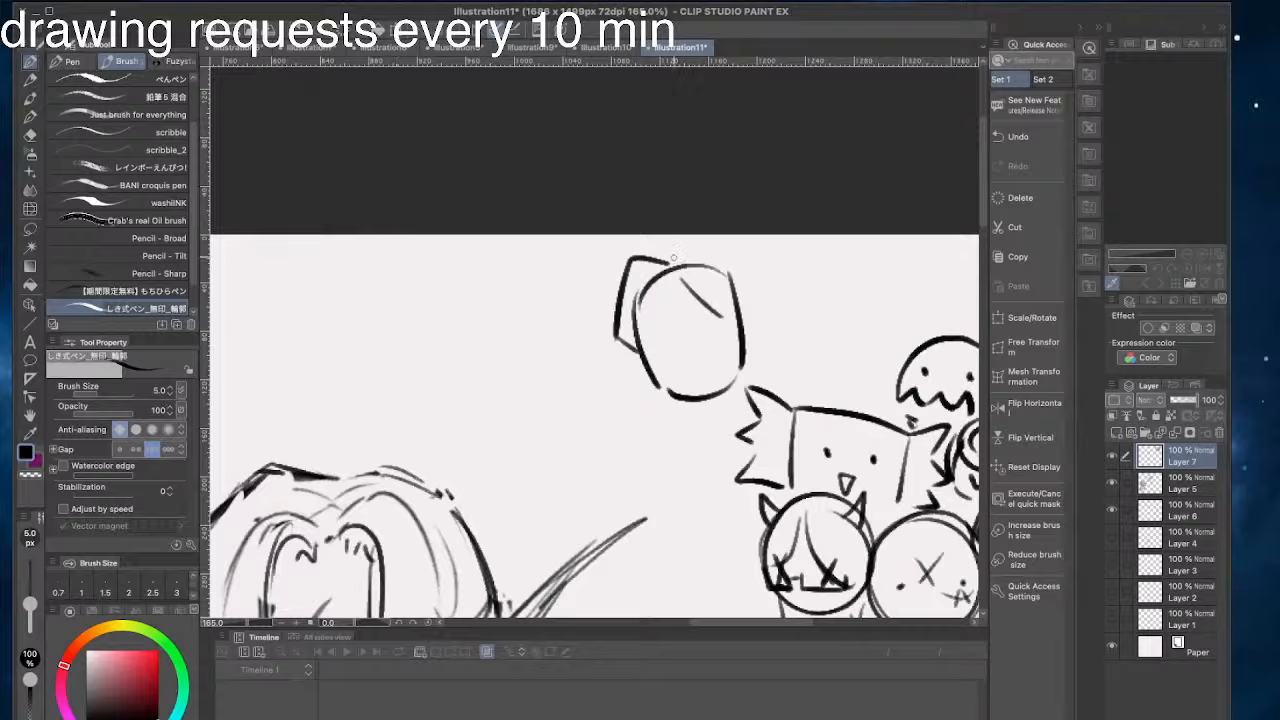
left_click_drag(734, 288, 717, 271)
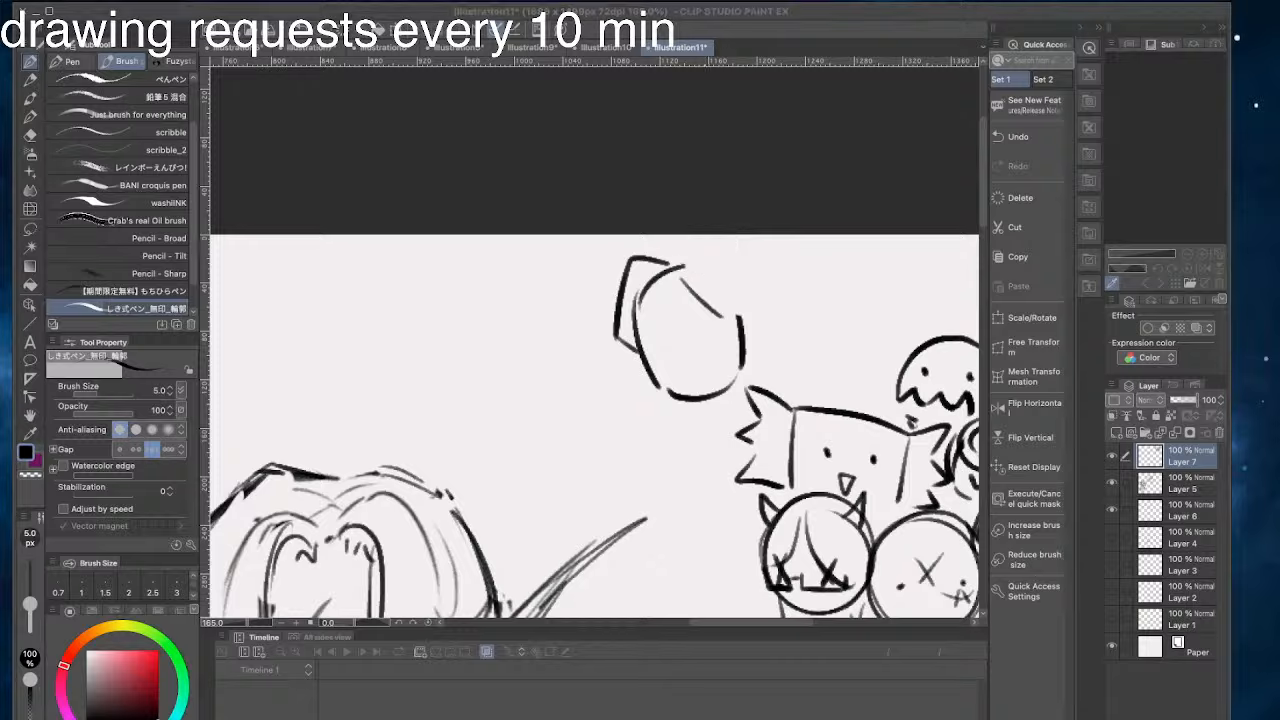
mouse_move(680, 256)
left_mouse_down()
mouse_move(755, 278)
mouse_move(752, 347)
mouse_move(688, 392)
left_mouse_up()
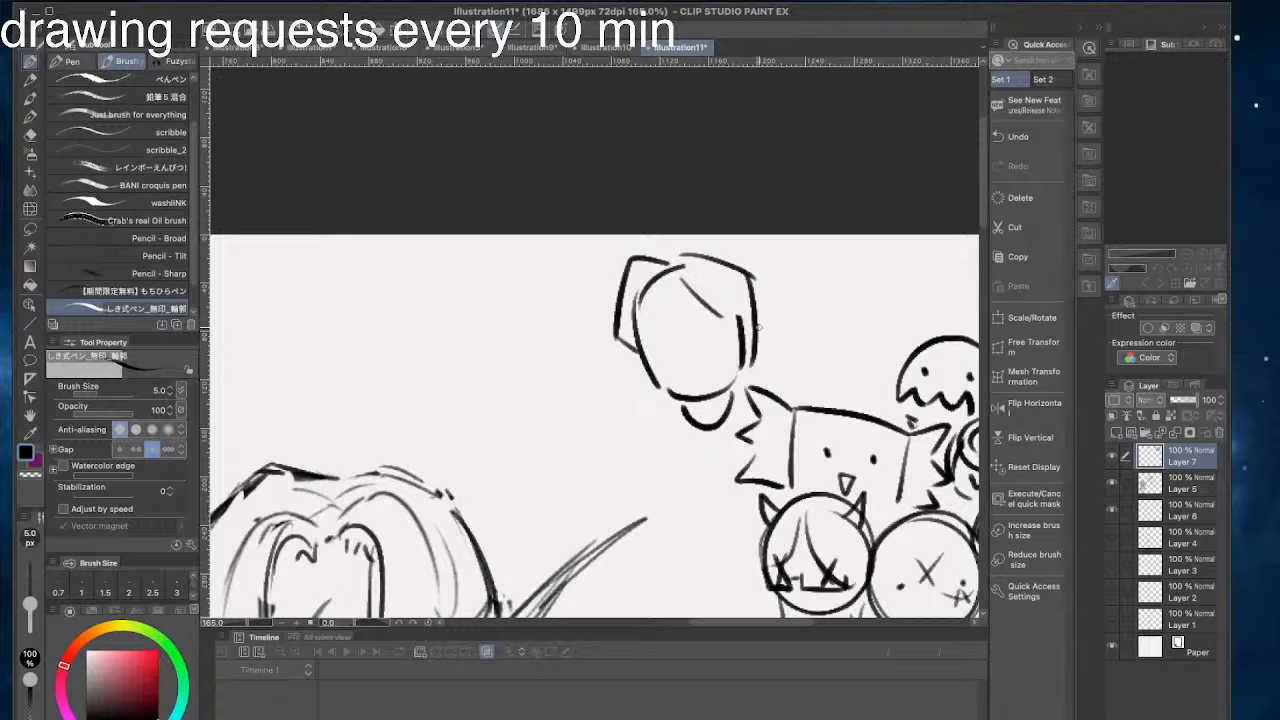
left_click_drag(756, 328, 742, 352)
mouse_move(712, 329)
left_mouse_down()
mouse_move(711, 346)
mouse_move(708, 327)
left_mouse_up()
key("ctrl+z")
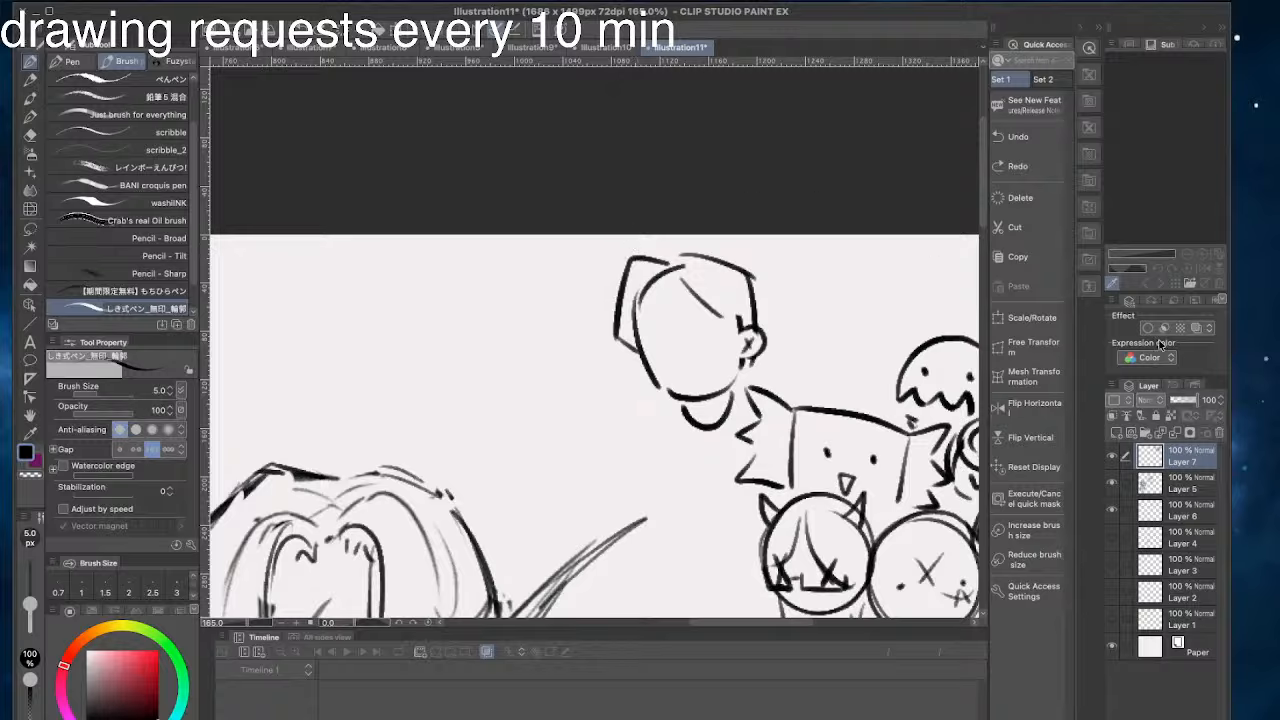
- Redraw the new head's face edge beside the hair and add flicked hair strands on both sides of the neck
left_click_drag(662, 270, 638, 350)
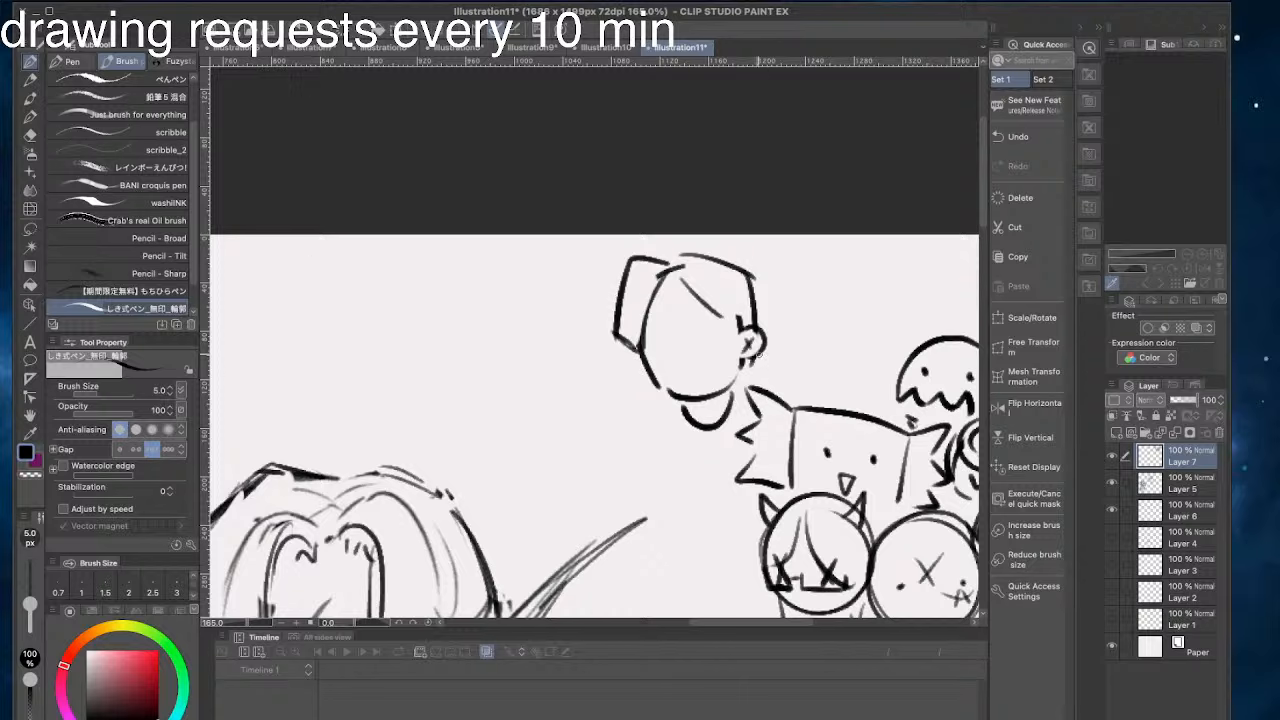
mouse_move(754, 357)
left_mouse_down()
mouse_move(802, 380)
mouse_move(786, 400)
left_mouse_up()
left_click_drag(628, 370, 603, 402)
mouse_move(610, 399)
left_mouse_down()
mouse_move(590, 406)
mouse_move(649, 433)
left_mouse_up()
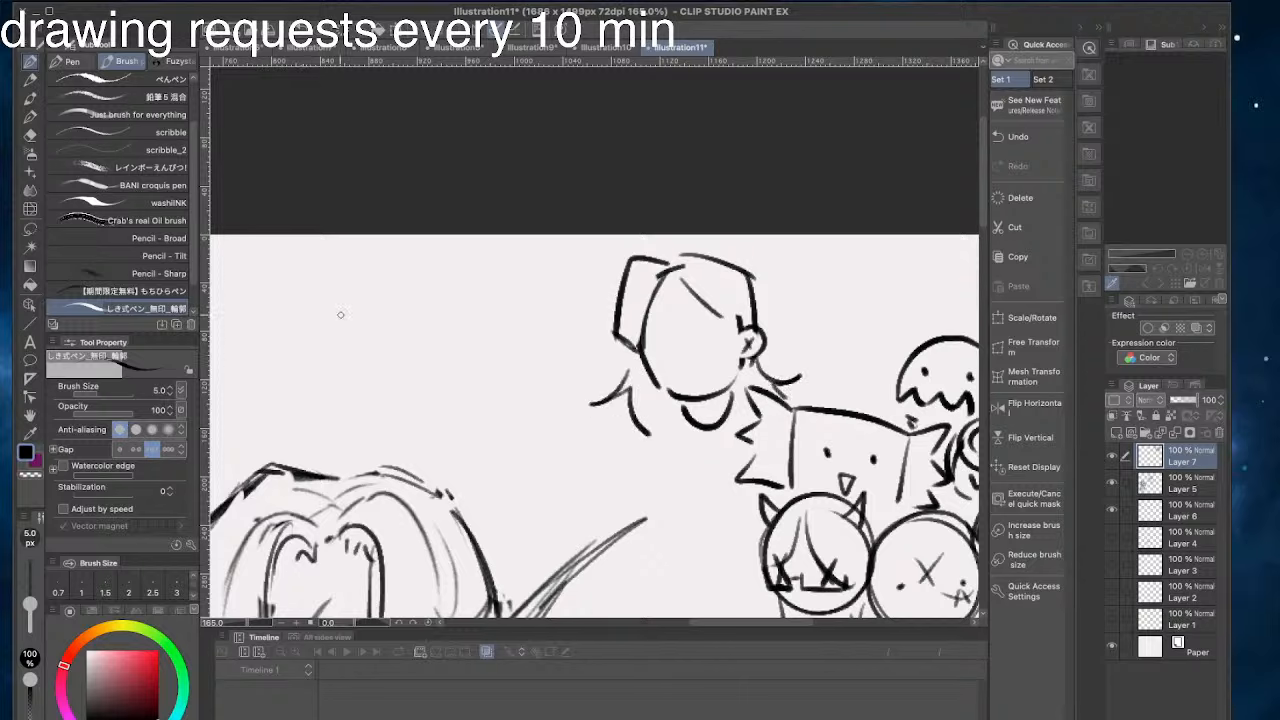
- Fill a dark wedge under the new head's chin and add more outward-flicking strands to the hair
mouse_move(637, 442)
left_mouse_down()
mouse_move(702, 400)
mouse_move(678, 423)
mouse_move(720, 427)
mouse_move(676, 414)
mouse_move(704, 399)
mouse_move(674, 412)
mouse_move(715, 397)
mouse_move(680, 413)
left_mouse_up()
key("super+z")
key("super+z")
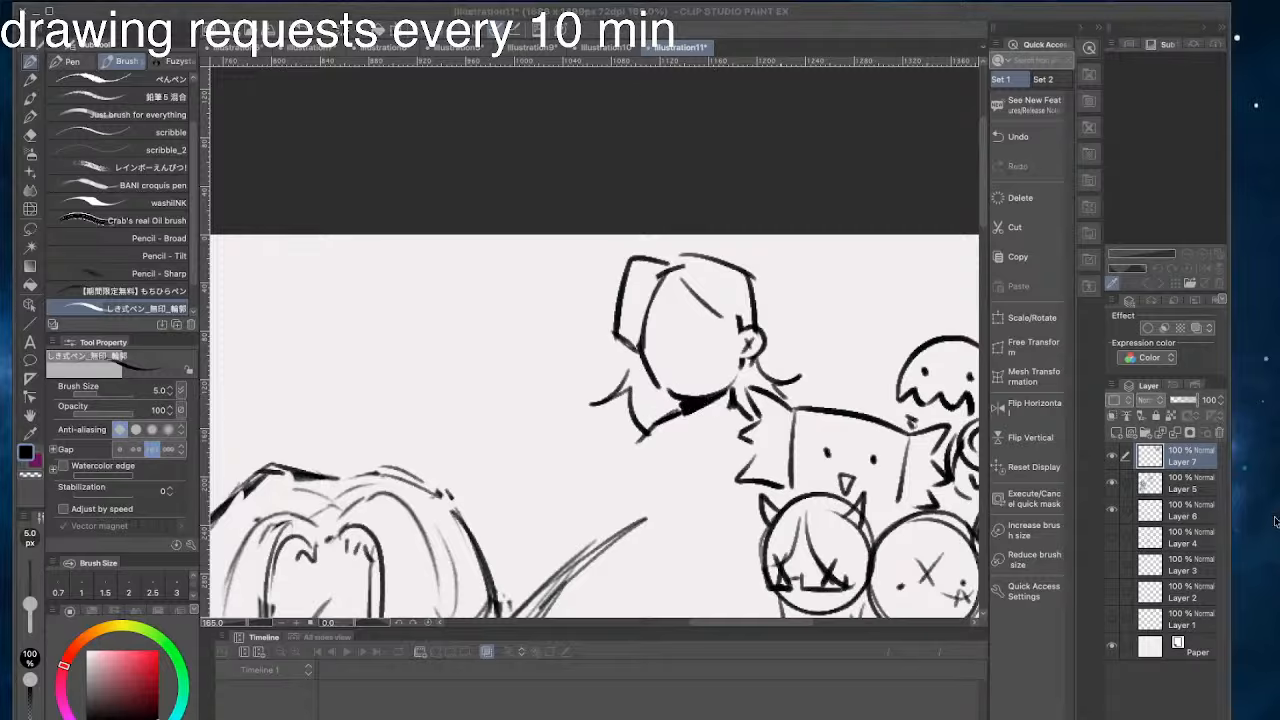
left_click_drag(612, 336, 576, 325)
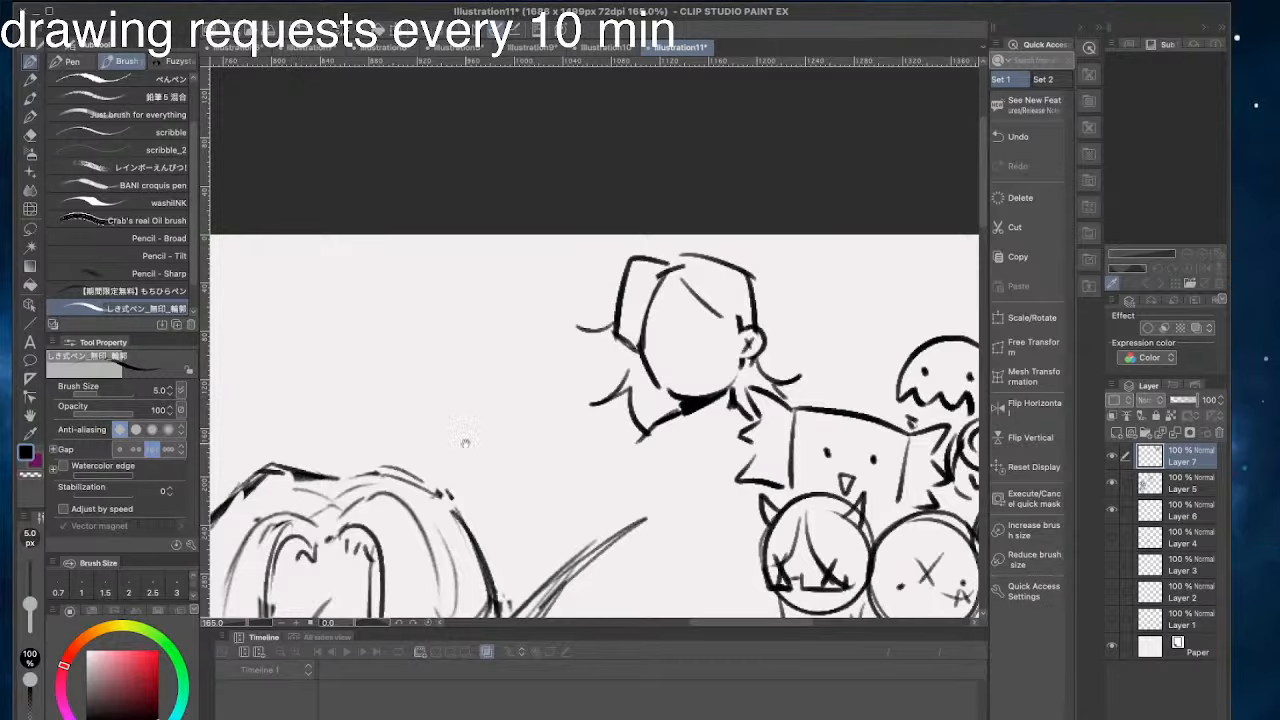
left_click_drag(466, 443, 547, 423)
mouse_move(724, 411)
left_mouse_down()
mouse_move(672, 432)
mouse_move(695, 437)
left_mouse_up()
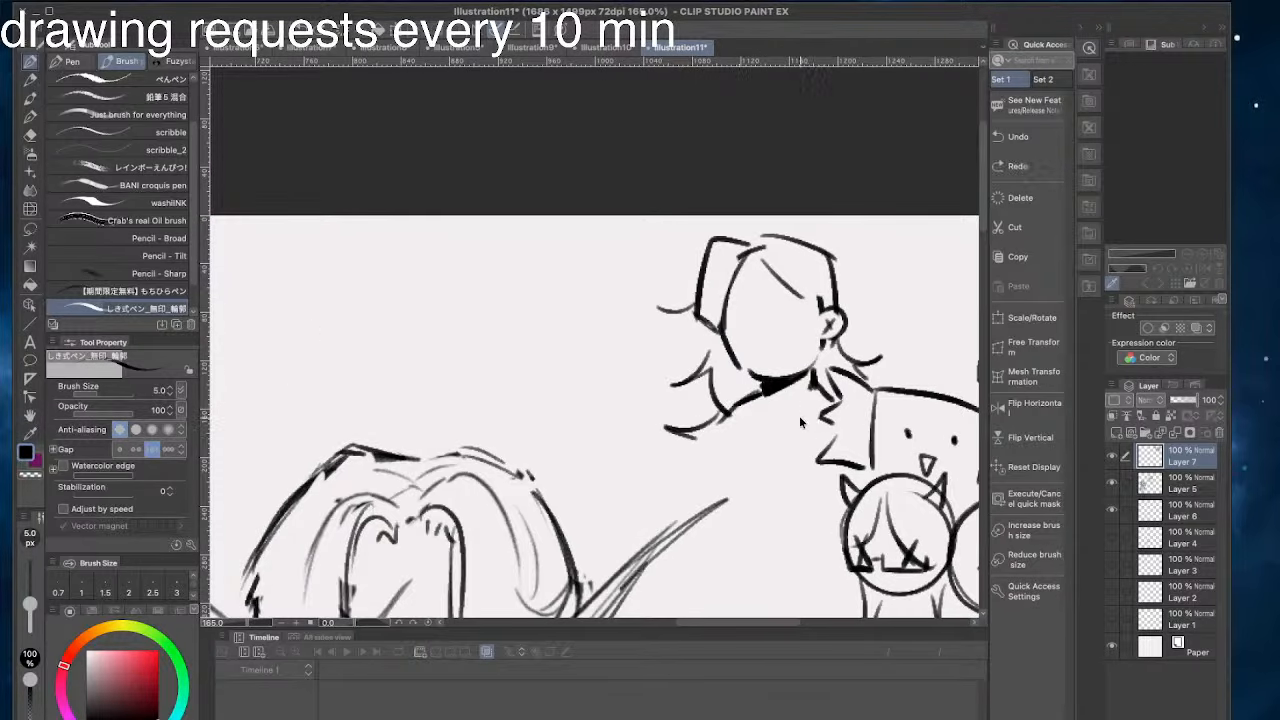
- Draw a curved collar line beneath the new head's chin, discarding the trial body strokes
mouse_move(808, 410)
left_mouse_down()
mouse_move(722, 428)
mouse_move(766, 476)
mouse_move(756, 490)
mouse_move(722, 482)
left_mouse_up()
key("super+z")
key("super+z")
left_click_drag(719, 418, 698, 493)
key("super+z")
key("super+z")
mouse_move(818, 394)
left_mouse_down()
mouse_move(724, 416)
mouse_move(798, 431)
mouse_move(733, 403)
left_mouse_up()
key("super+z")
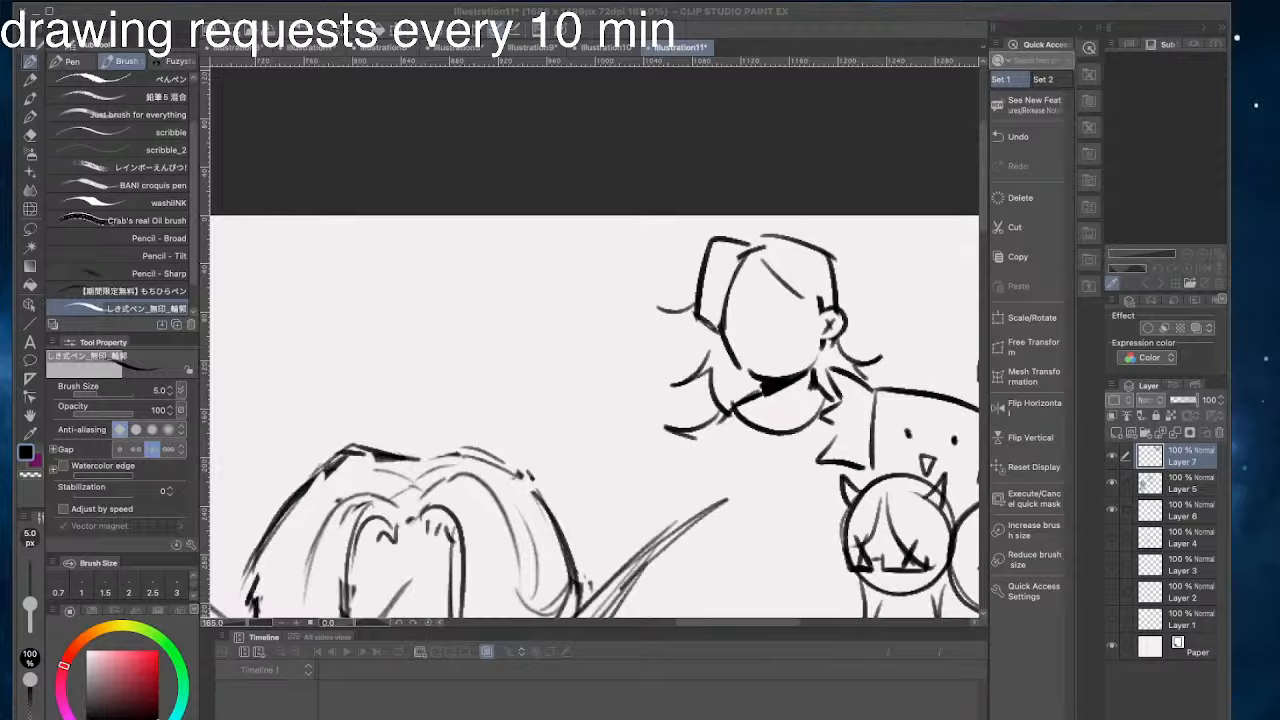
left_click_drag(531, 556, 531, 592)
left_click_drag(809, 422, 763, 502)
key("super+z")
left_click_drag(822, 397, 765, 497)
left_click_drag(670, 383, 628, 373)
key("super+z")
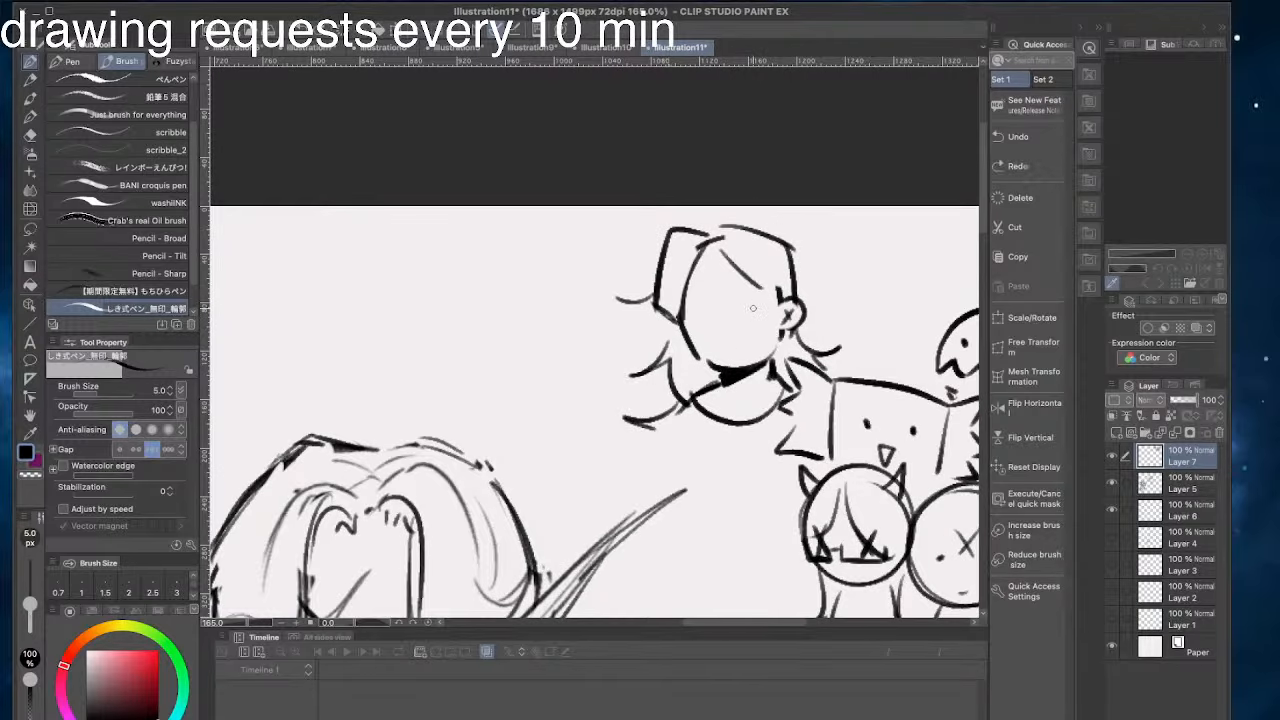
- Draw two oval eyes, a moustache arc with a small mouth, and a small forehead curl on the new head
mouse_move(751, 305)
left_mouse_down()
mouse_move(750, 320)
mouse_move(704, 320)
mouse_move(712, 366)
left_mouse_up()
left_click_drag(724, 270, 745, 286)
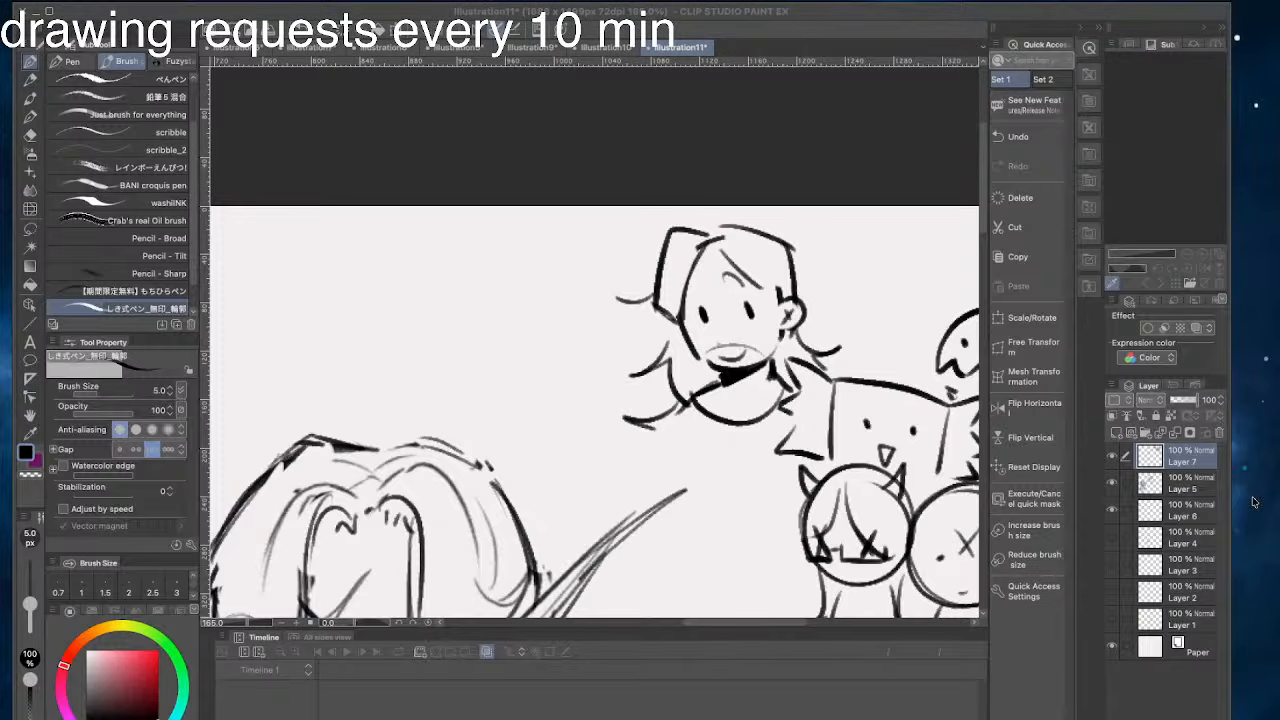
- Draw the long-haired doodle's robe with a pointed, hatched diagonal drape and lines down its other side
left_click_drag(498, 461, 493, 395)
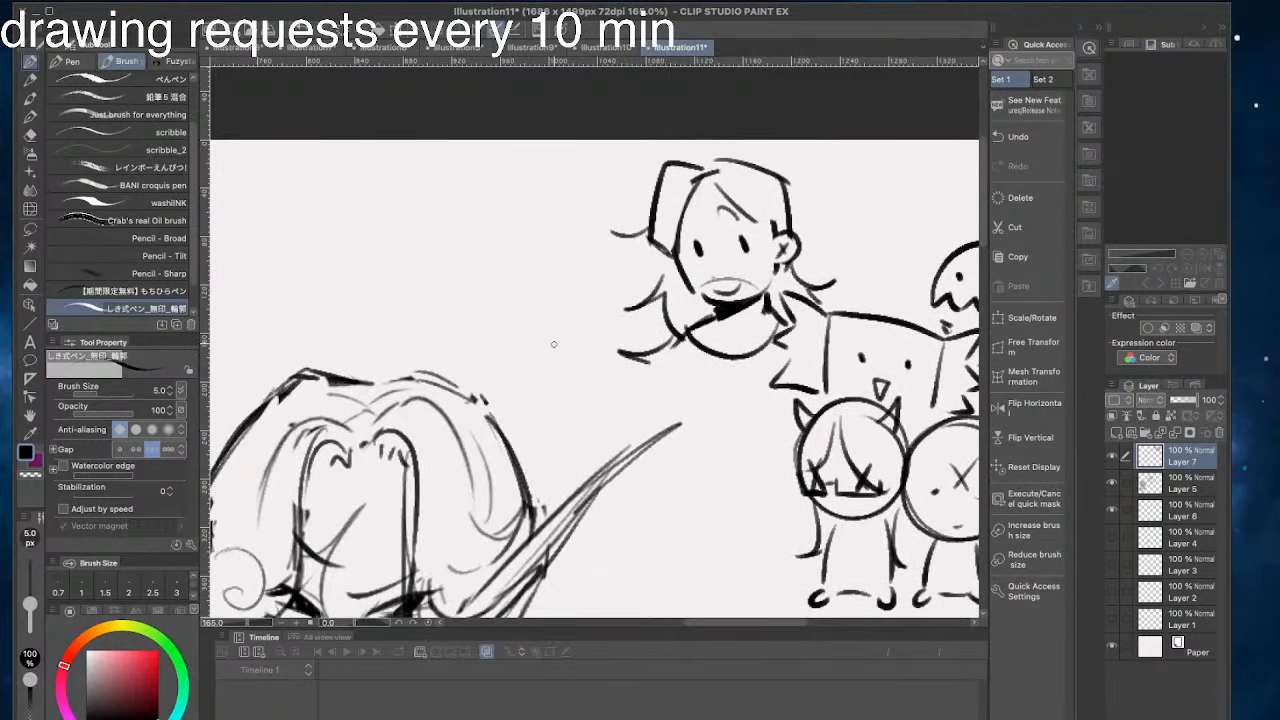
left_click_drag(773, 345, 712, 457)
mouse_move(796, 420)
left_mouse_down()
mouse_move(748, 478)
mouse_move(712, 474)
left_mouse_up()
left_click_drag(774, 372, 727, 472)
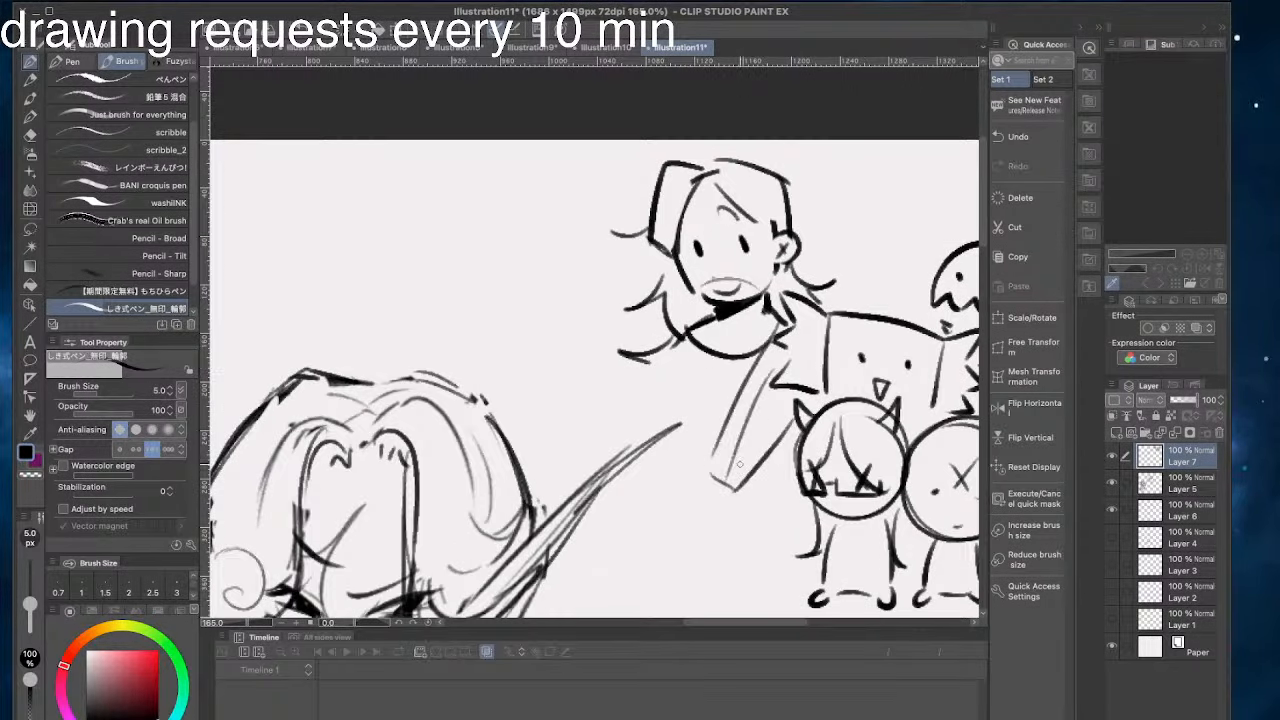
left_click_drag(779, 400, 733, 478)
mouse_move(765, 400)
left_mouse_down()
mouse_move(700, 471)
mouse_move(771, 437)
mouse_move(690, 498)
left_mouse_up()
mouse_move(764, 356)
left_mouse_down()
mouse_move(682, 490)
mouse_move(702, 490)
left_mouse_up()
left_click_drag(768, 420, 708, 476)
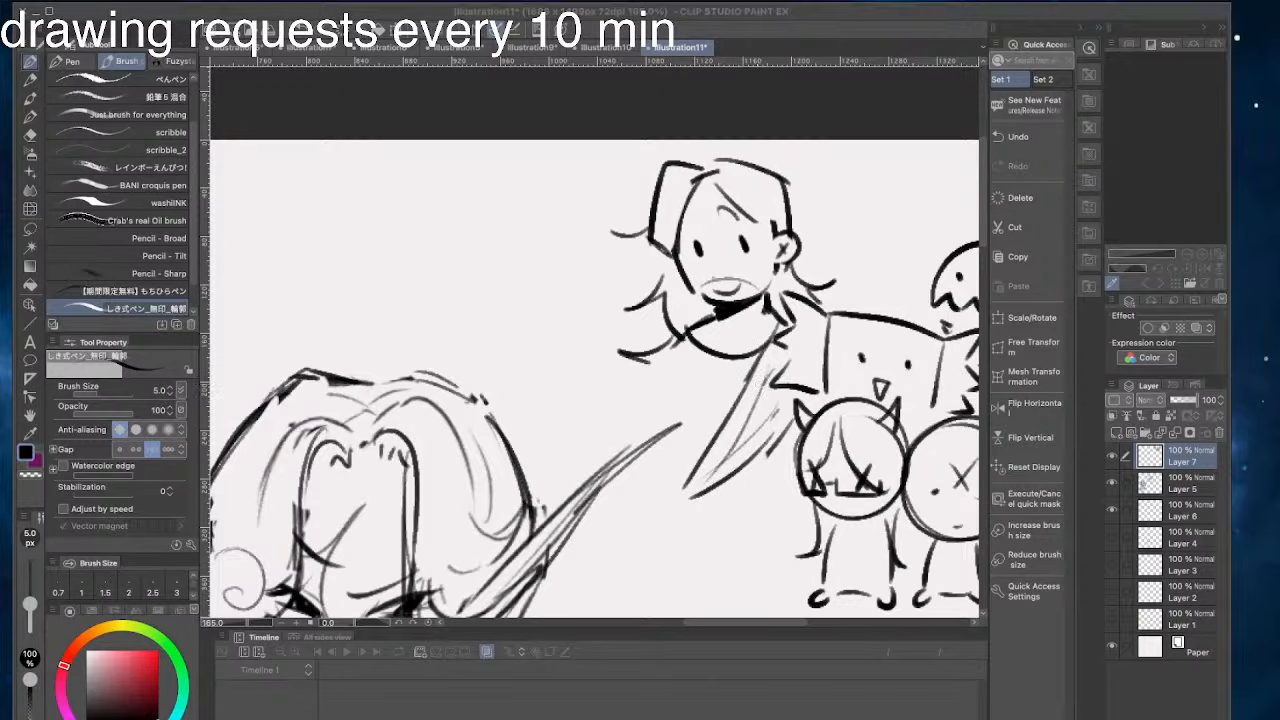
left_click_drag(671, 340, 651, 446)
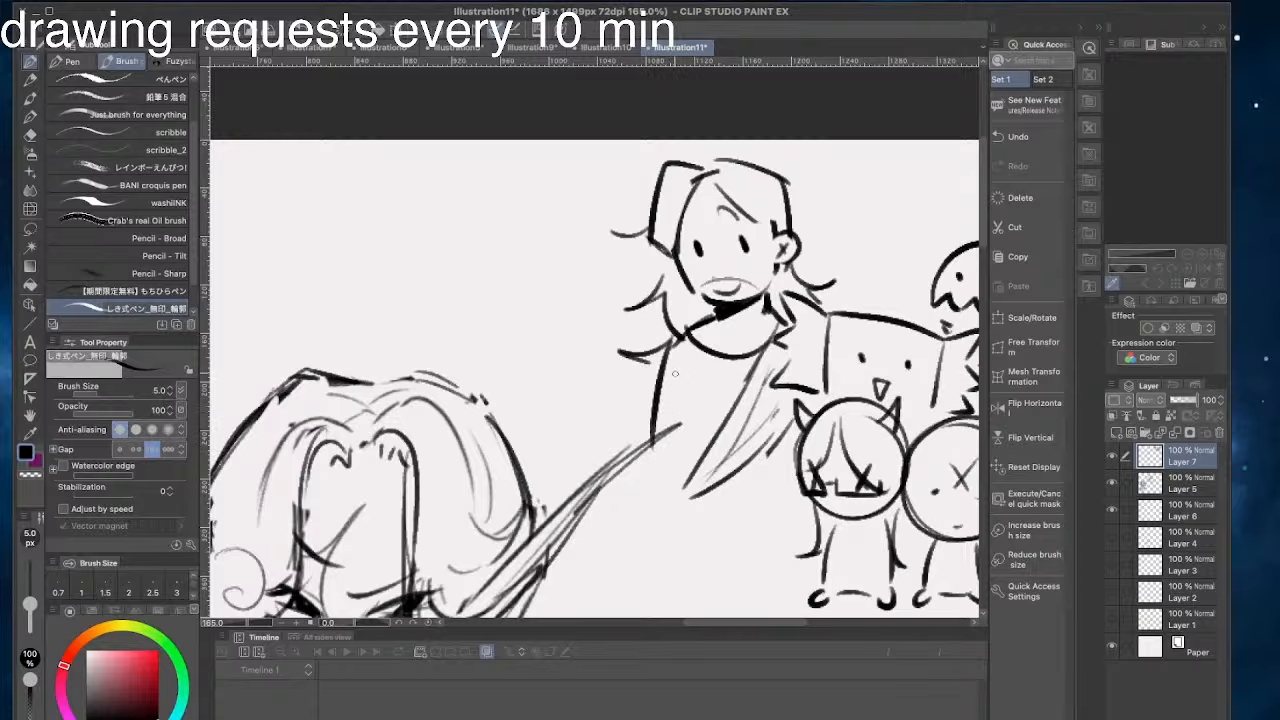
left_click_drag(676, 370, 680, 478)
scroll(670, 335, "down", 2)
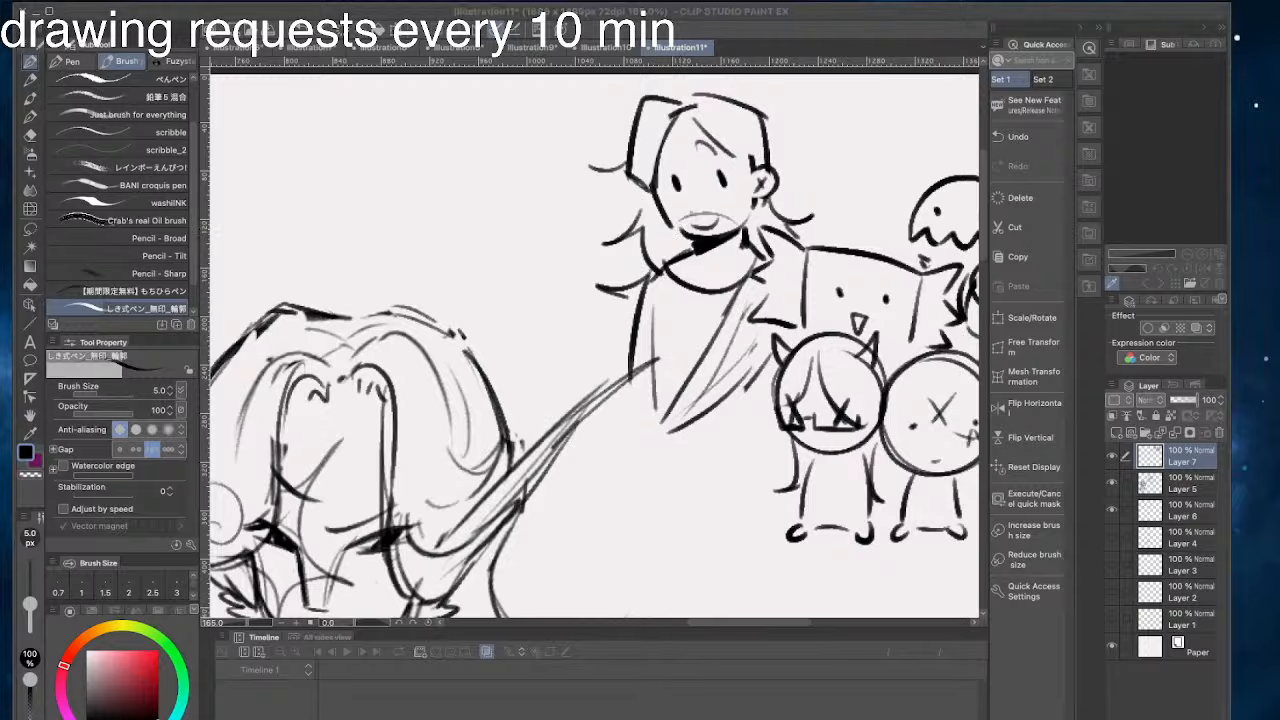
mouse_move(777, 477)
left_mouse_down()
mouse_move(689, 486)
mouse_move(663, 440)
mouse_move(738, 492)
mouse_move(650, 466)
left_mouse_up()
key("ctrl+z")
key("ctrl+z")
mouse_move(650, 422)
left_mouse_down()
mouse_move(600, 508)
mouse_move(589, 505)
mouse_move(647, 542)
mouse_move(780, 535)
left_mouse_up()
key("ctrl+z")
mouse_move(640, 541)
left_mouse_down()
mouse_move(765, 536)
mouse_move(760, 562)
mouse_move(690, 577)
left_mouse_up()
key("ctrl+z")
key("ctrl+z")
key("ctrl+z")
key("ctrl+z")
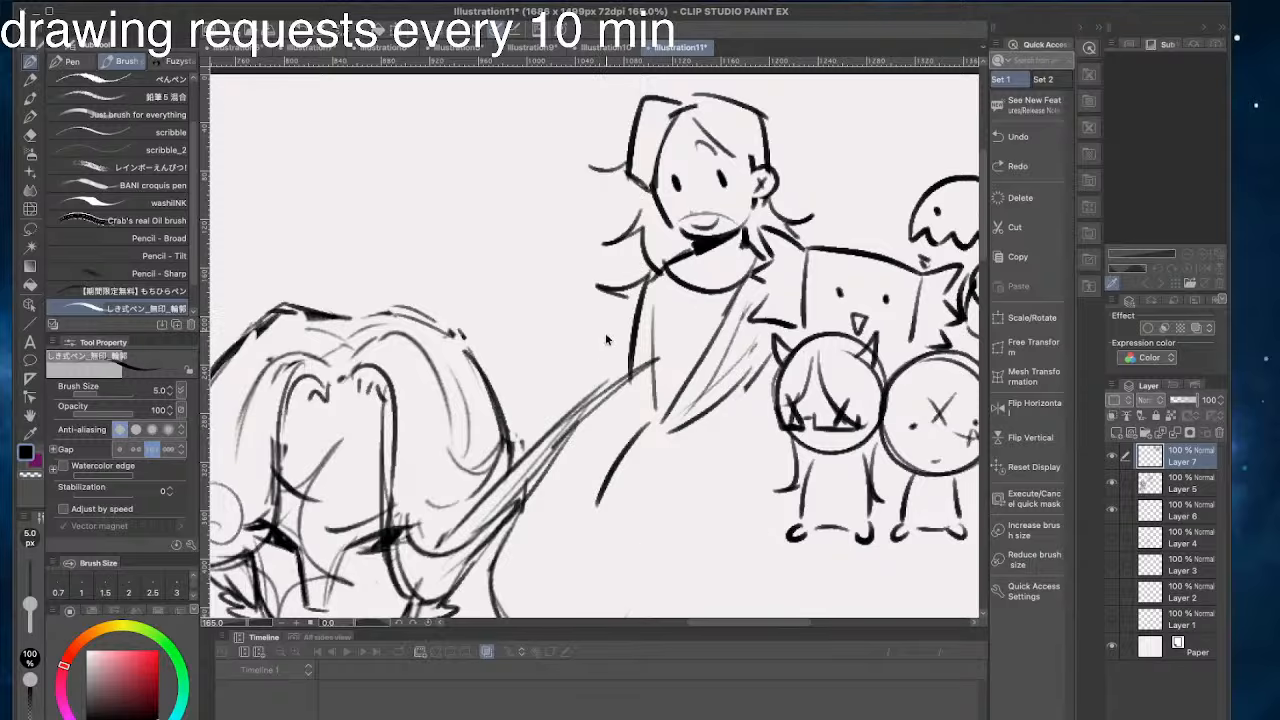
- Finish the robe with a curved lower edge and a longer side line, and draw a flat oval halo above the head
key("ctrl+z")
mouse_move(659, 398)
left_mouse_down()
mouse_move(662, 436)
mouse_move(762, 462)
left_mouse_up()
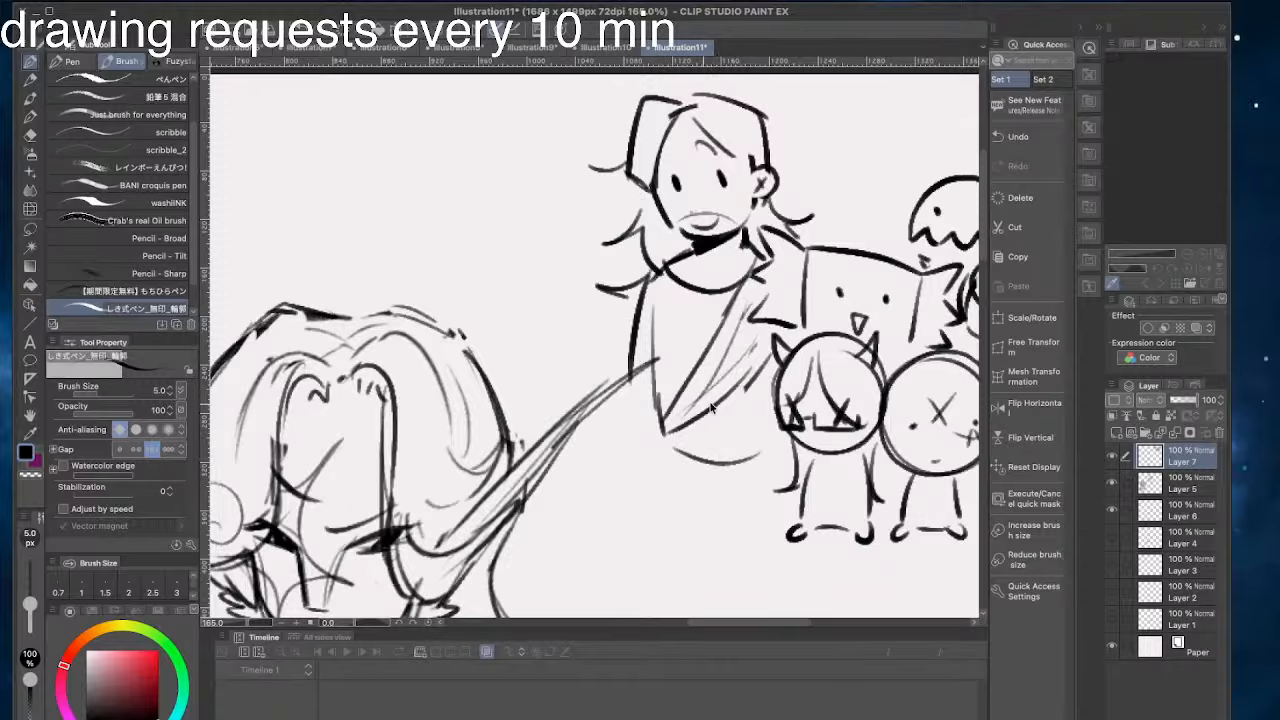
key("ctrl+z")
left_click_drag(662, 434, 776, 436)
left_click_drag(592, 228, 586, 281)
left_click_drag(630, 440, 624, 511)
mouse_move(602, 434)
left_mouse_down()
mouse_move(566, 434)
mouse_move(558, 458)
left_mouse_up()
mouse_move(704, 154)
left_mouse_down()
mouse_move(600, 168)
mouse_move(712, 156)
left_mouse_up()
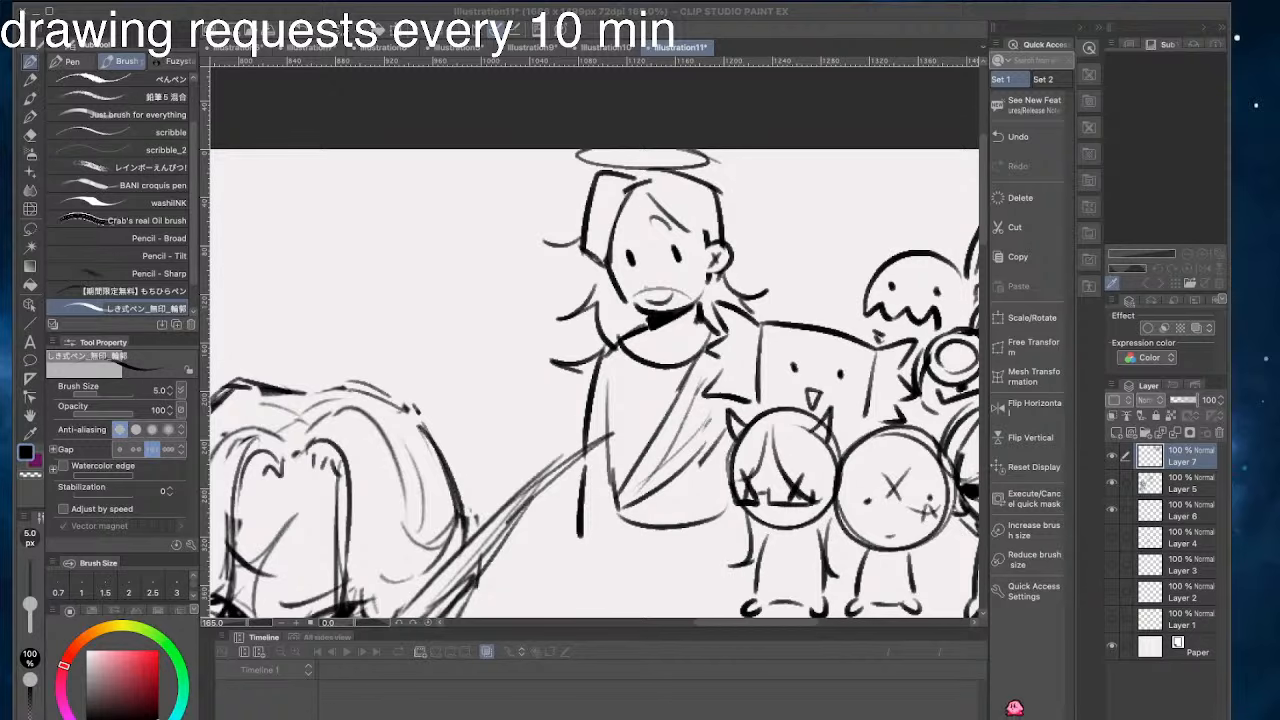
left_click(286, 380)
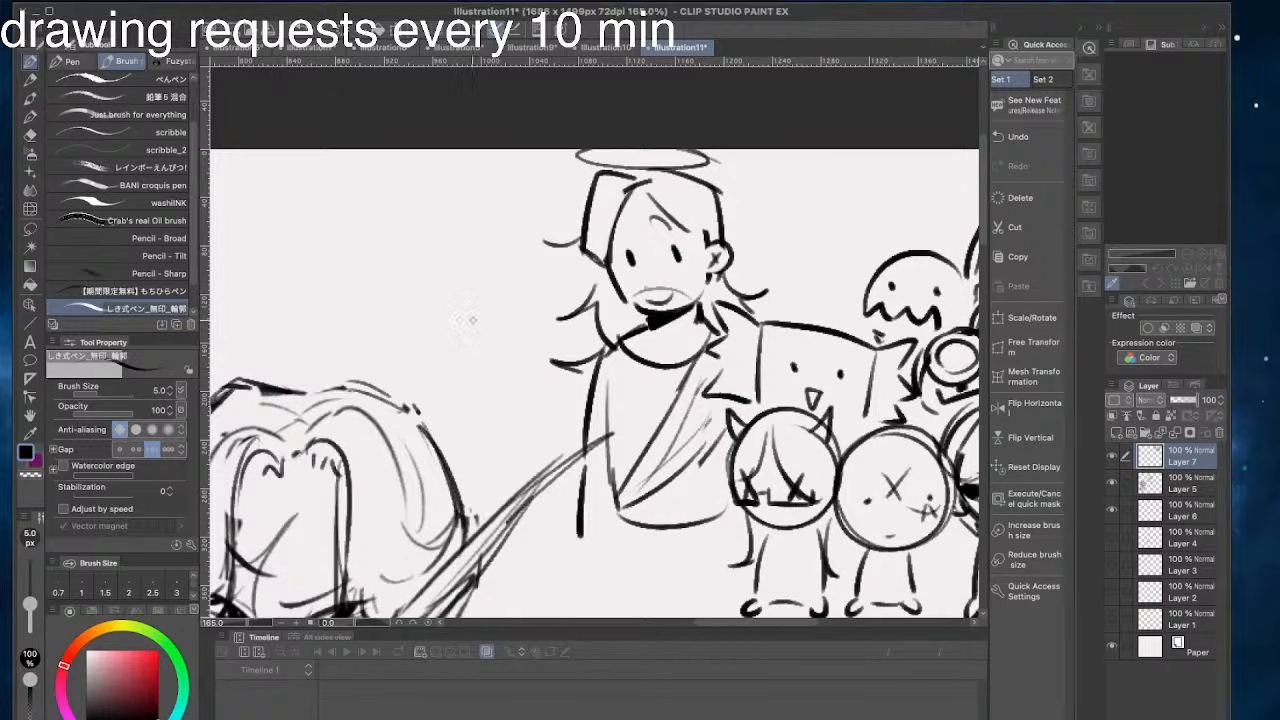
scroll(681, 256, "down", 5)
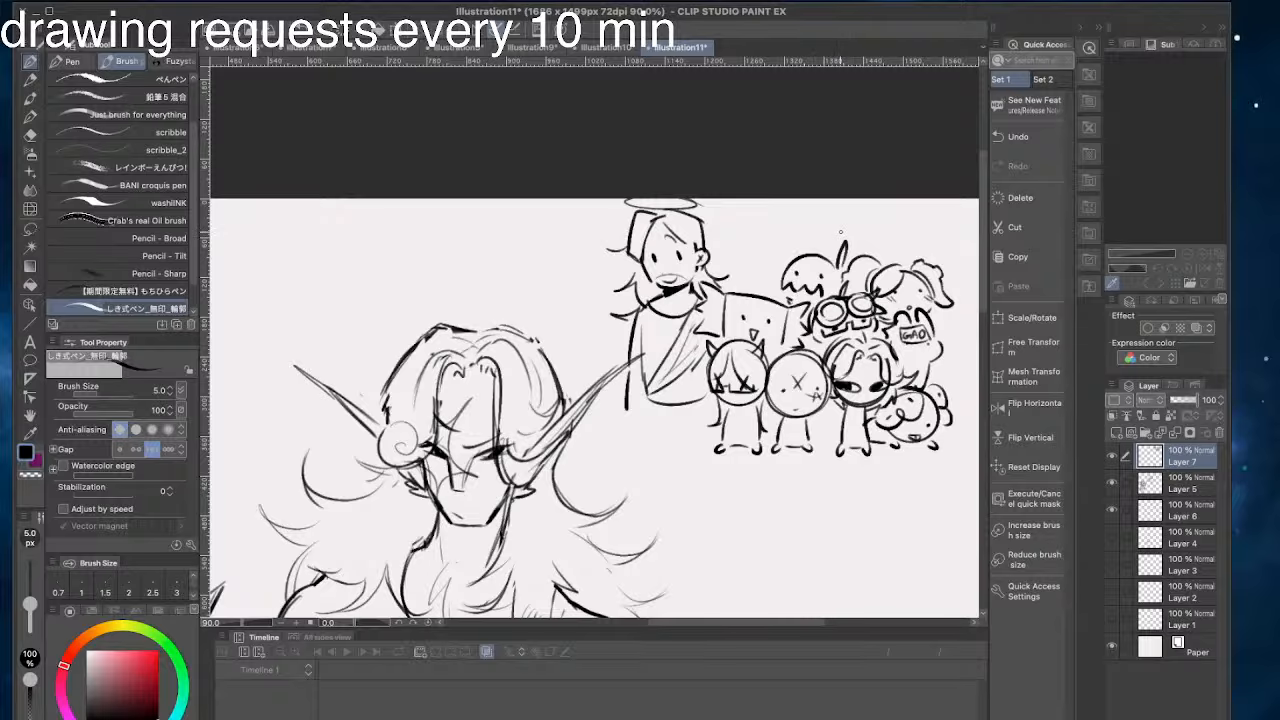
scroll(815, 241, "up", 6)
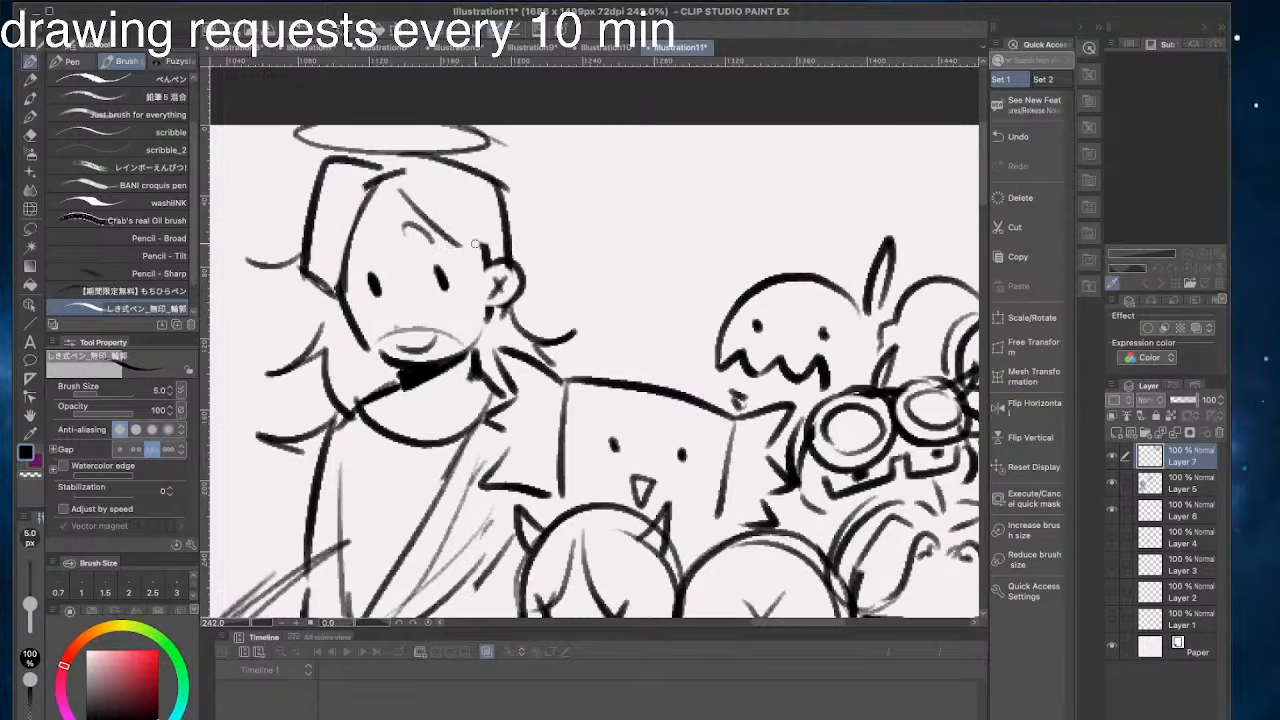
left_click_drag(557, 268, 635, 170)
scroll(795, 474, "up", 4)
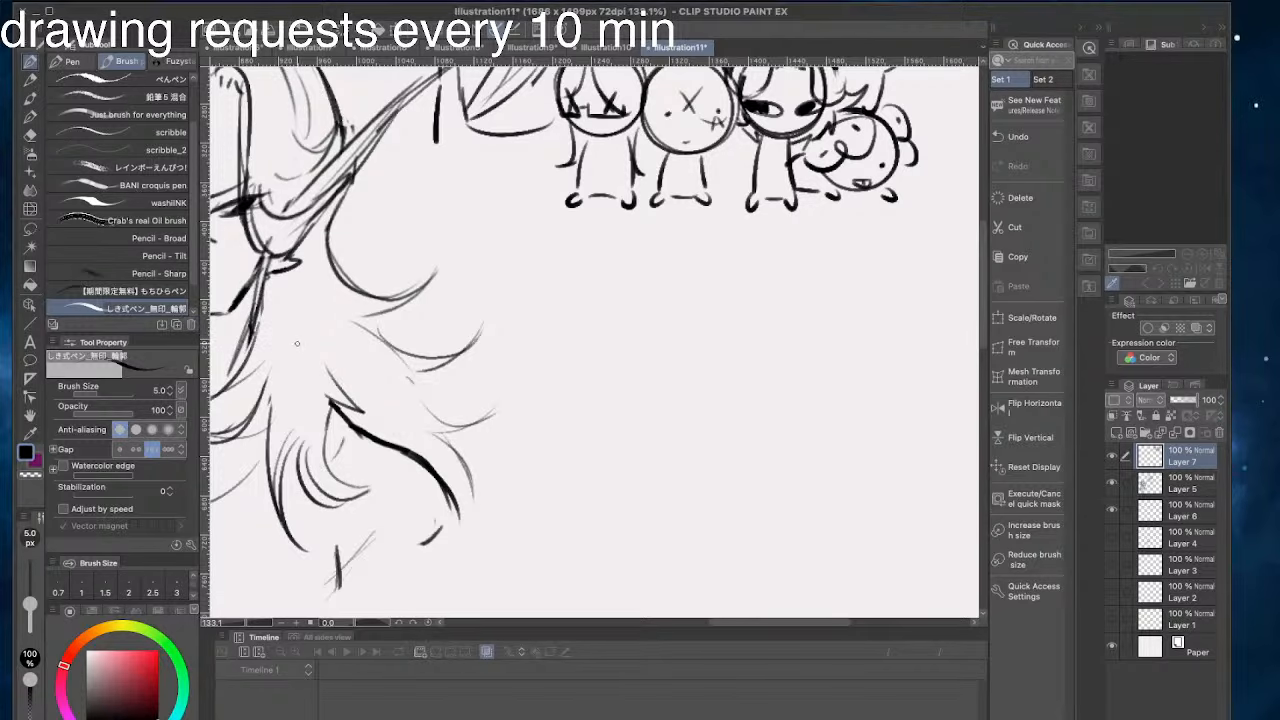
scroll(824, 200, "down", 5)
left_click_drag(824, 200, 782, 255)
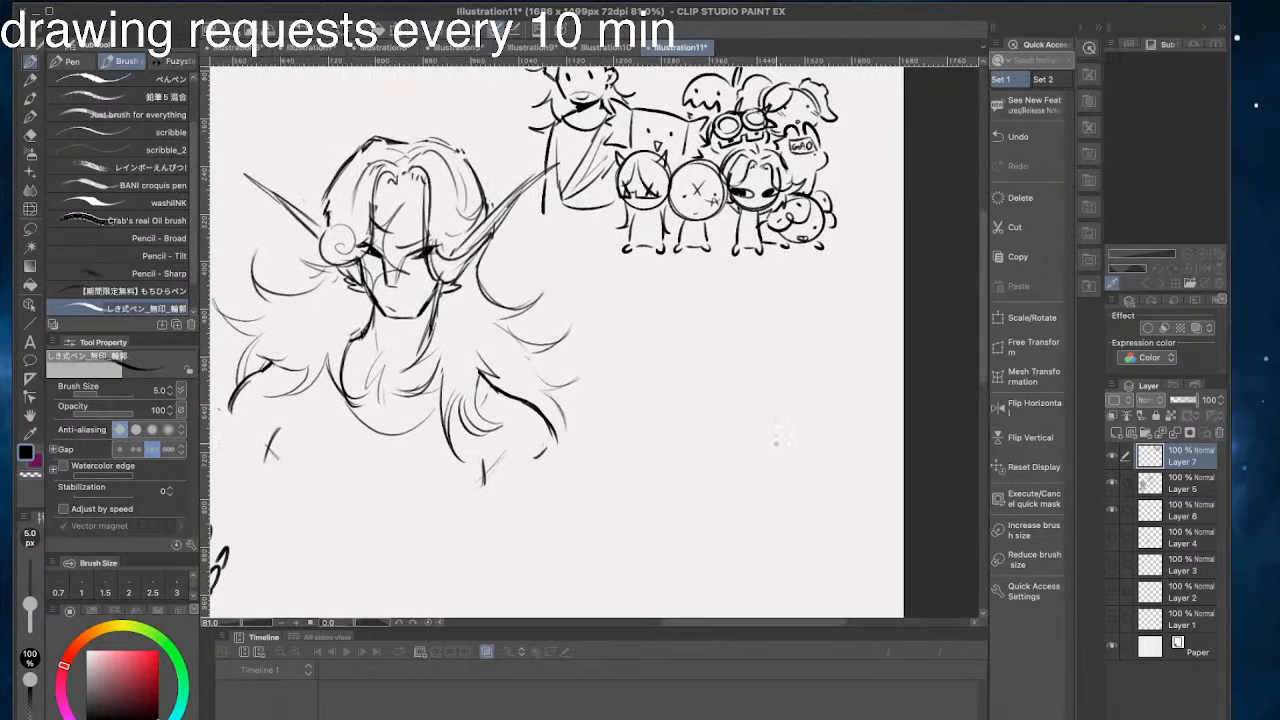
scroll(727, 427, "down", 5)
scroll(752, 456, "up", 5)
scroll(752, 457, "up", 2)
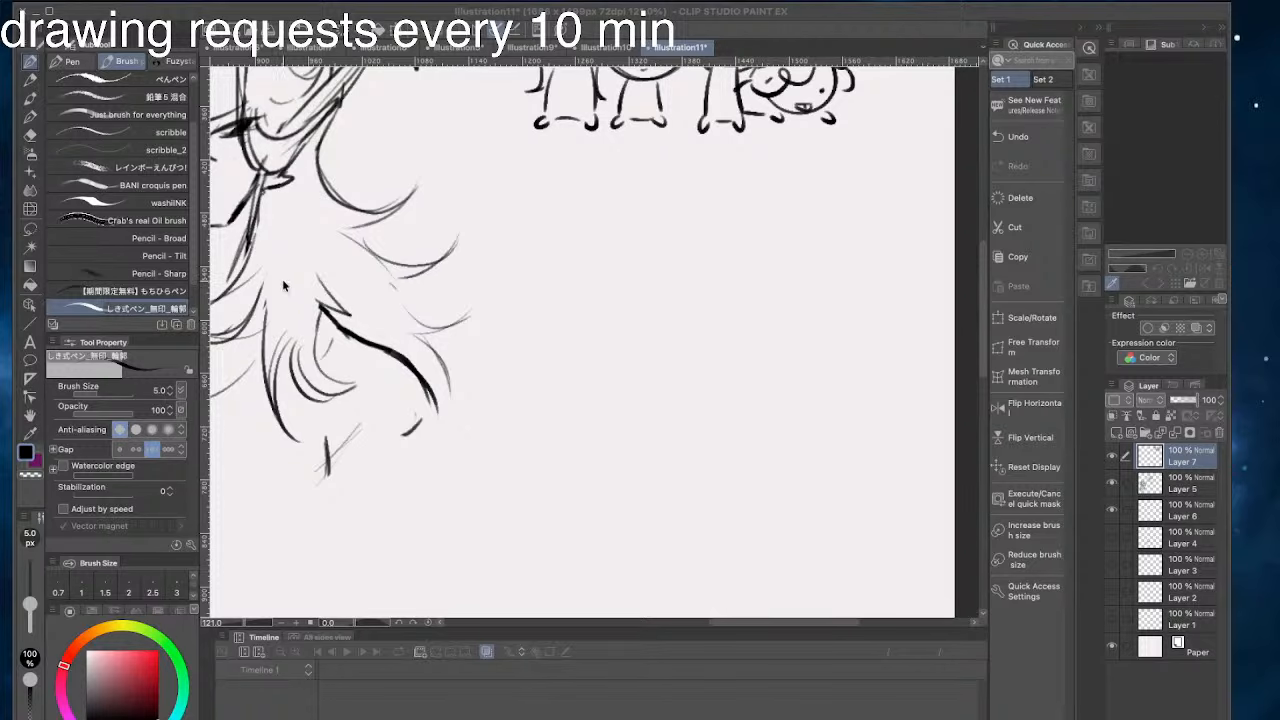
- Sketch a large circular head outline with an inner contour arc in the blank area below the doodle group
left_click_drag(617, 394, 679, 382)
mouse_move(719, 279)
left_mouse_down()
mouse_move(780, 383)
mouse_move(720, 275)
mouse_move(662, 364)
mouse_move(716, 262)
mouse_move(777, 320)
mouse_move(705, 288)
left_mouse_up()
key("ctrl+z")
key("ctrl+z")
key("ctrl+z")
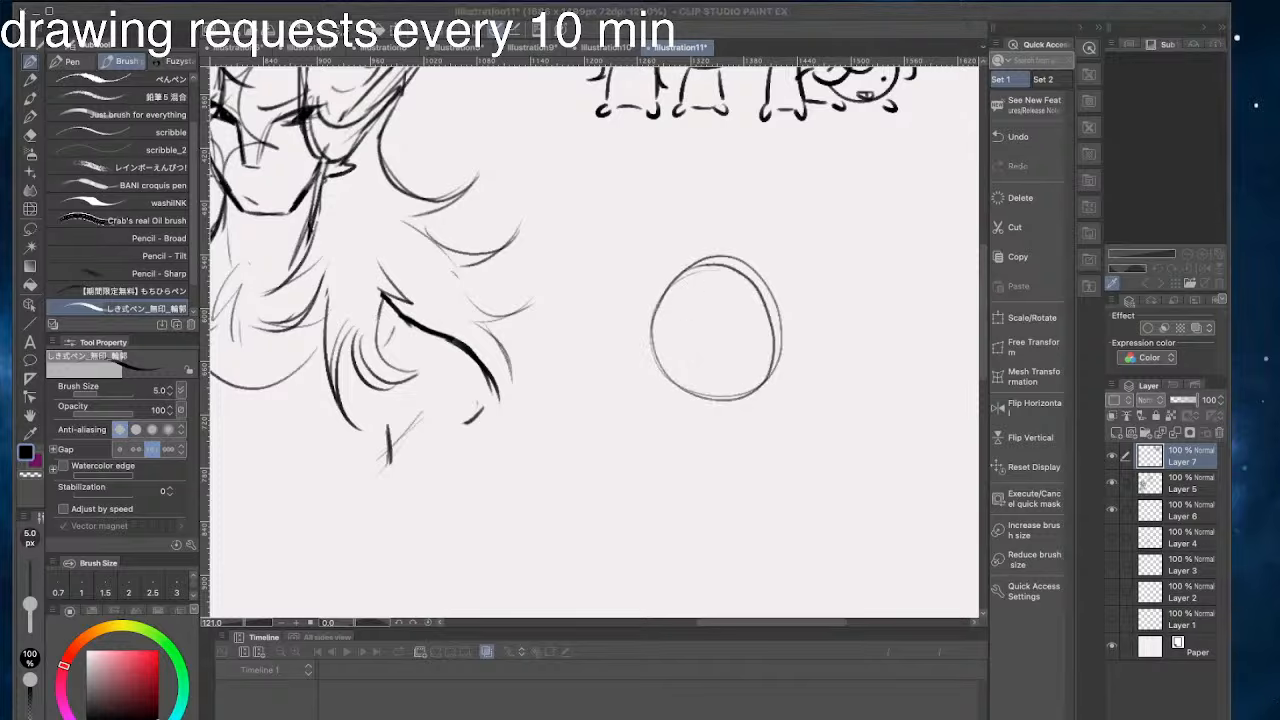
- Undo the circular head outline and try freehand strokes with the Pencil - Broad and Pencil - Tilt brushes
key("ctrl+z")
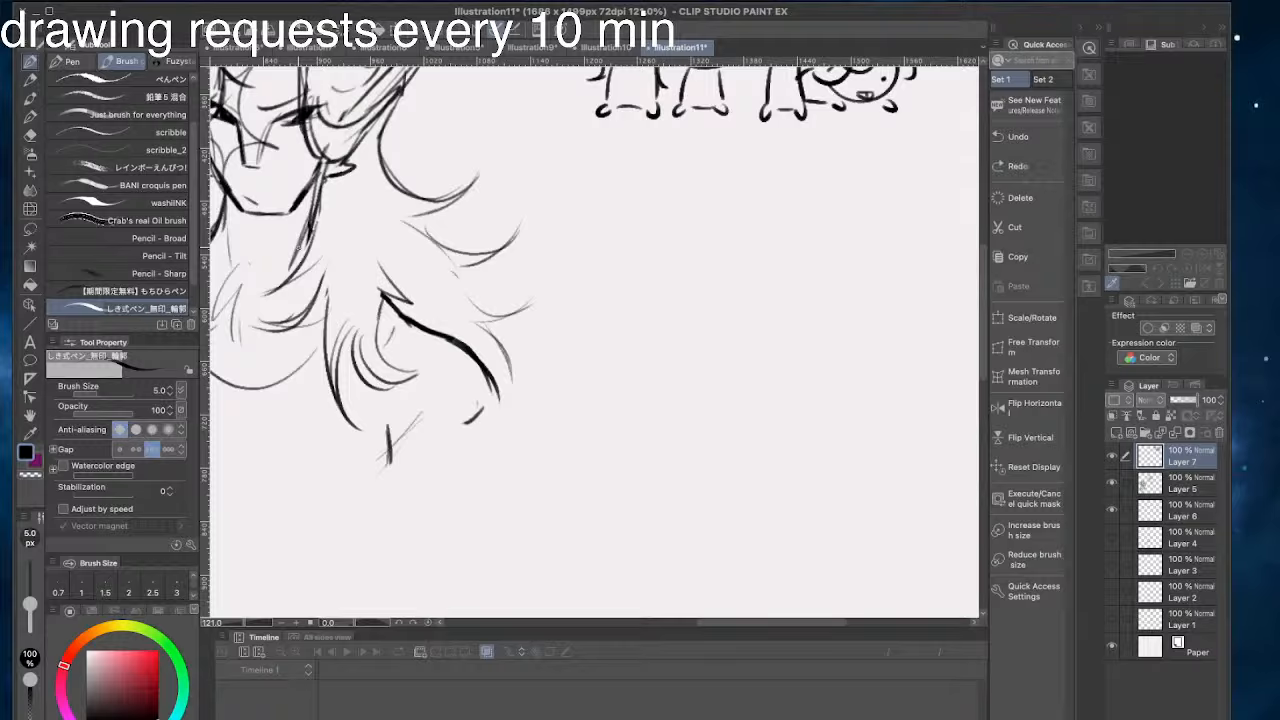
left_click(159, 238)
left_click_drag(828, 424, 790, 492)
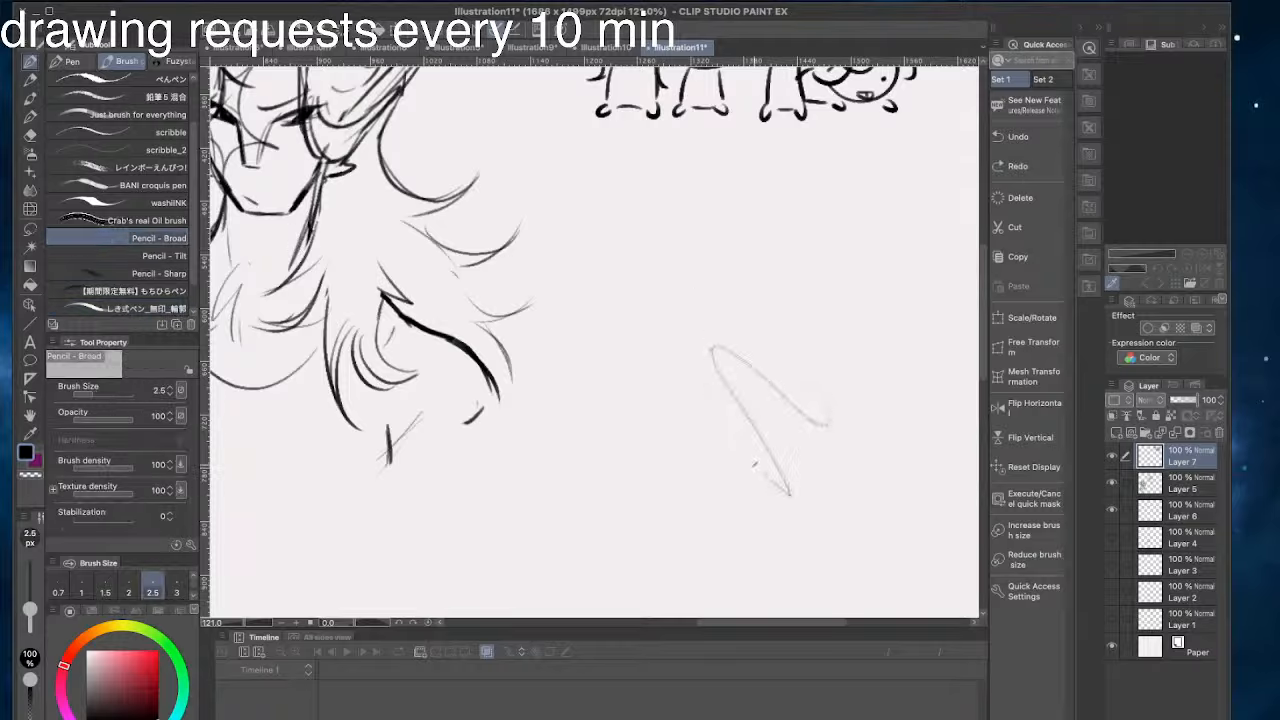
key("ctrl+z")
left_click(88, 255)
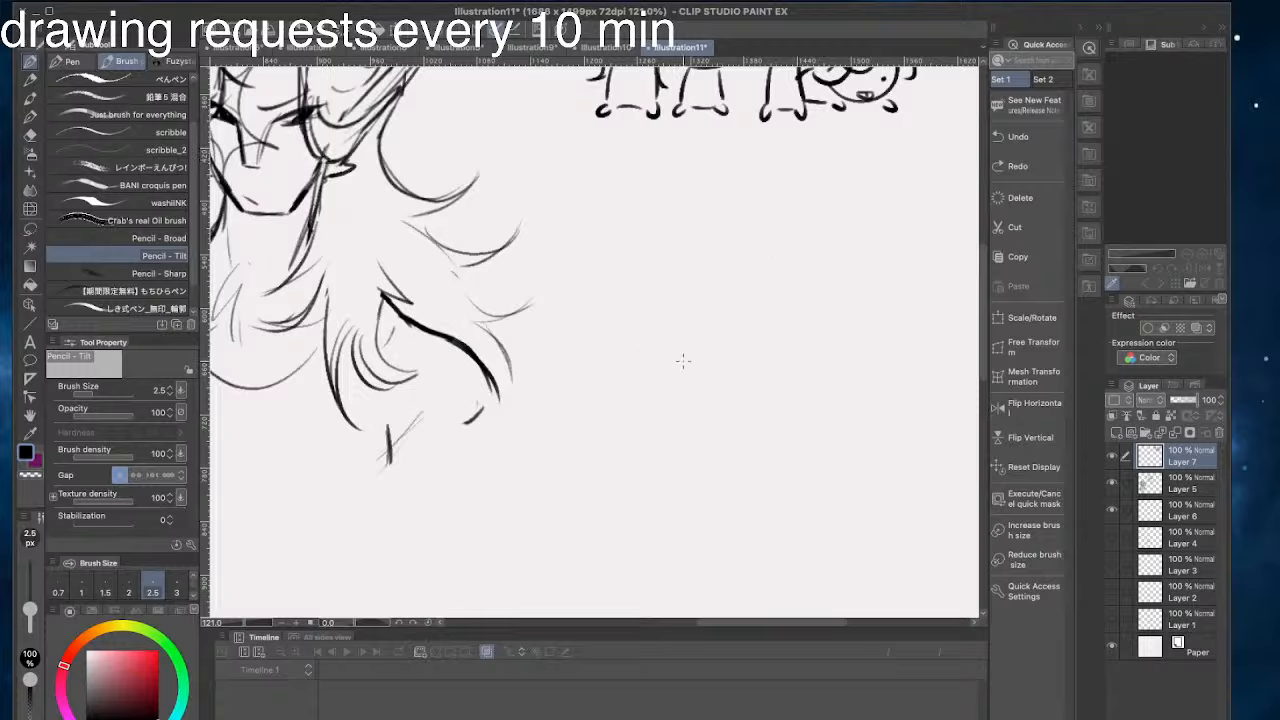
mouse_move(683, 360)
left_mouse_down()
mouse_move(740, 225)
mouse_move(845, 320)
left_mouse_up()
key("ctrl+z")
- Try several round head outlines with the Pencil - Sharp brush in the blank area below the doodle group
left_click(88, 273)
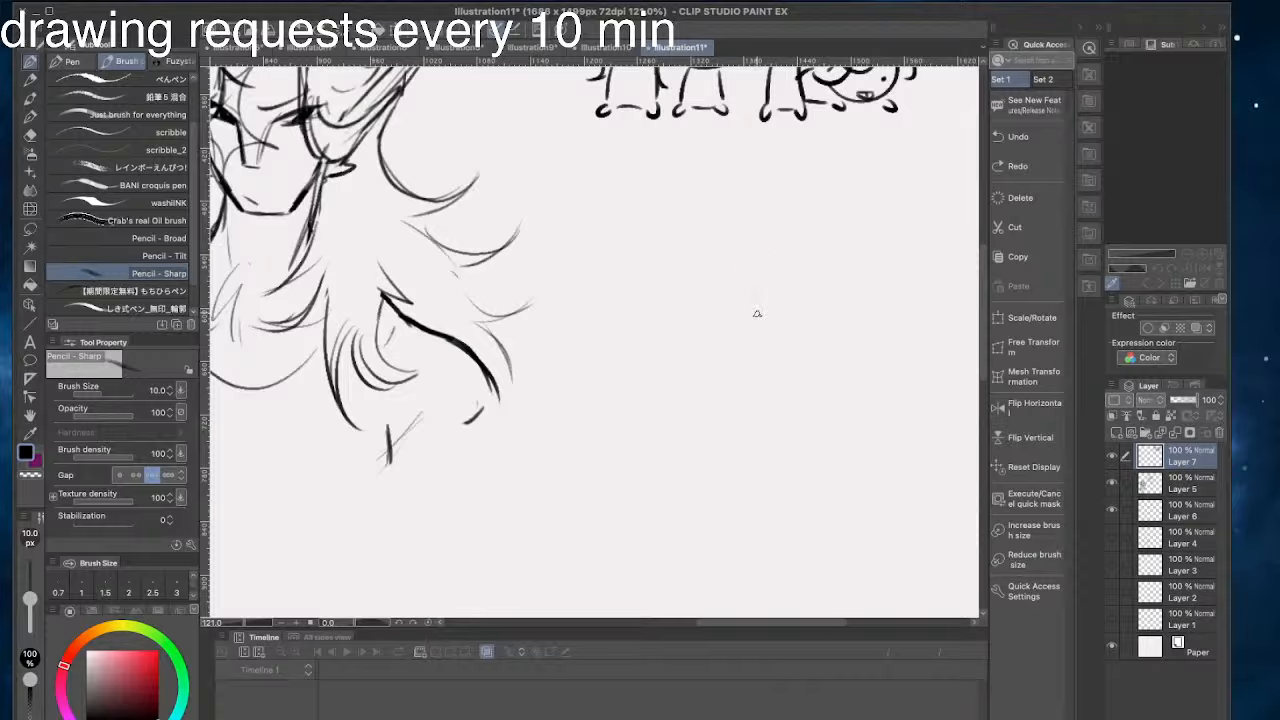
mouse_move(699, 378)
left_mouse_down()
mouse_move(747, 238)
mouse_move(823, 380)
mouse_move(699, 380)
mouse_move(727, 253)
left_mouse_up()
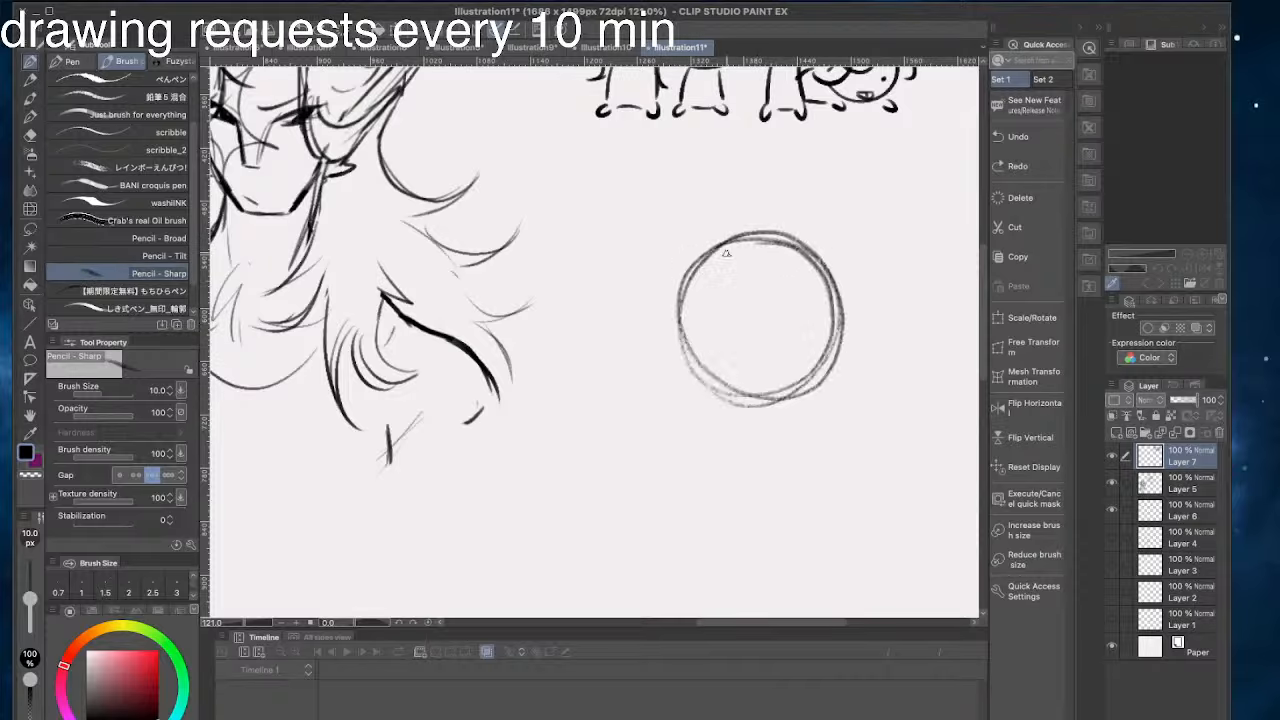
key("ctrl+z")
mouse_move(845, 320)
left_mouse_down()
mouse_move(821, 375)
mouse_move(735, 235)
left_mouse_up()
key("ctrl+z")
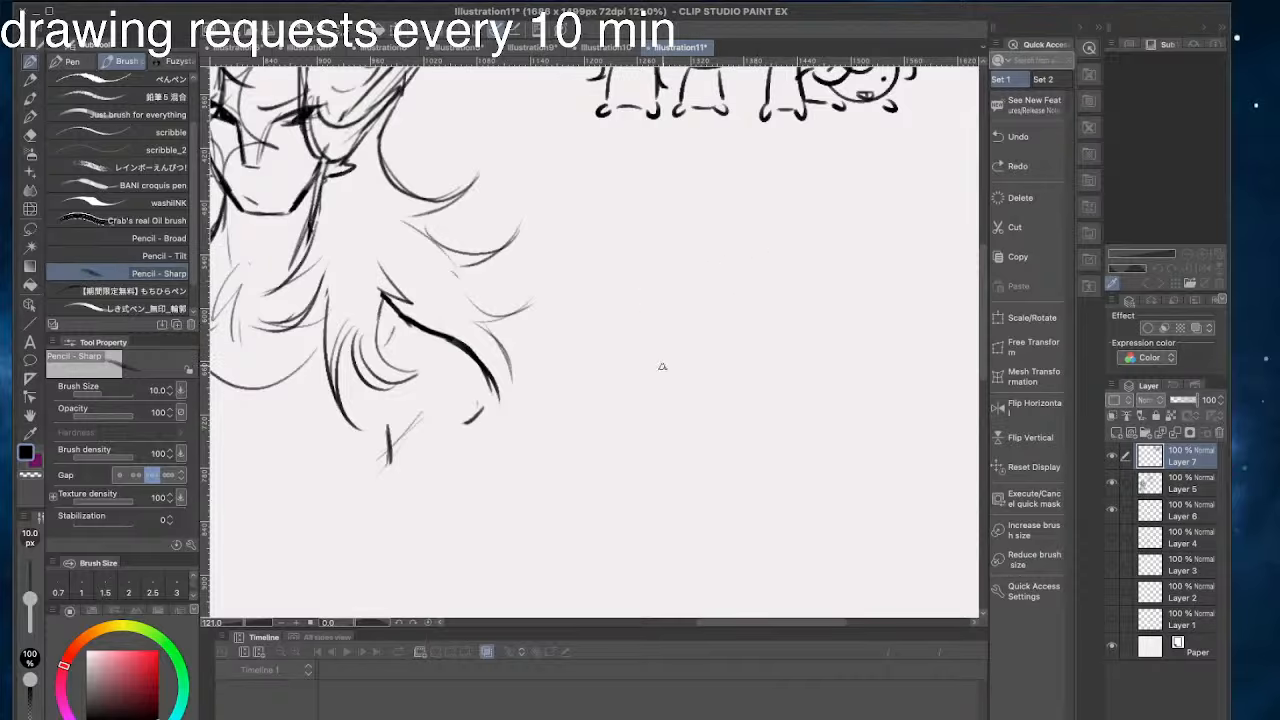
mouse_move(686, 270)
left_mouse_down()
mouse_move(791, 428)
mouse_move(700, 270)
mouse_move(678, 296)
left_mouse_up()
key("ctrl+z")
mouse_move(832, 288)
left_mouse_down()
mouse_move(703, 288)
mouse_move(748, 434)
mouse_move(838, 276)
left_mouse_up()
key("ctrl+z")
mouse_move(684, 355)
left_mouse_down()
mouse_move(836, 297)
mouse_move(764, 461)
mouse_move(700, 334)
left_mouse_up()
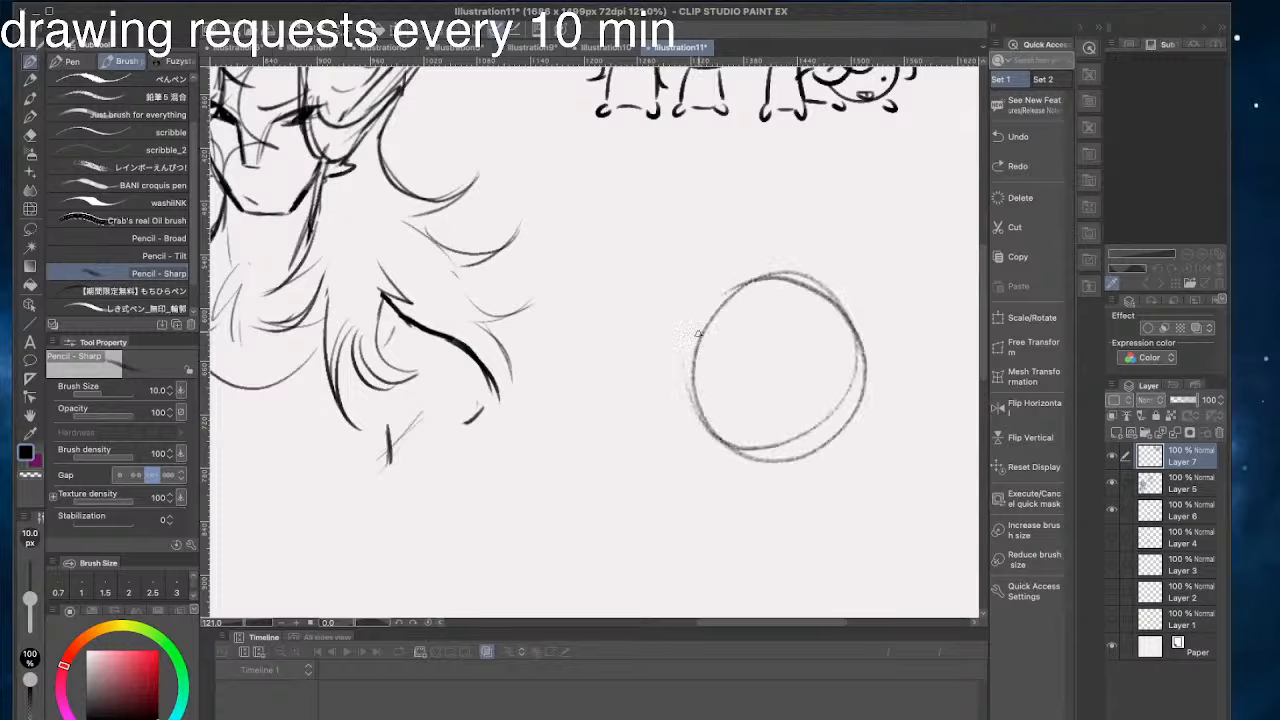
key("ctrl+z")
mouse_move(836, 288)
left_mouse_down()
mouse_move(688, 363)
mouse_move(732, 265)
left_mouse_up()
key("ctrl+z")
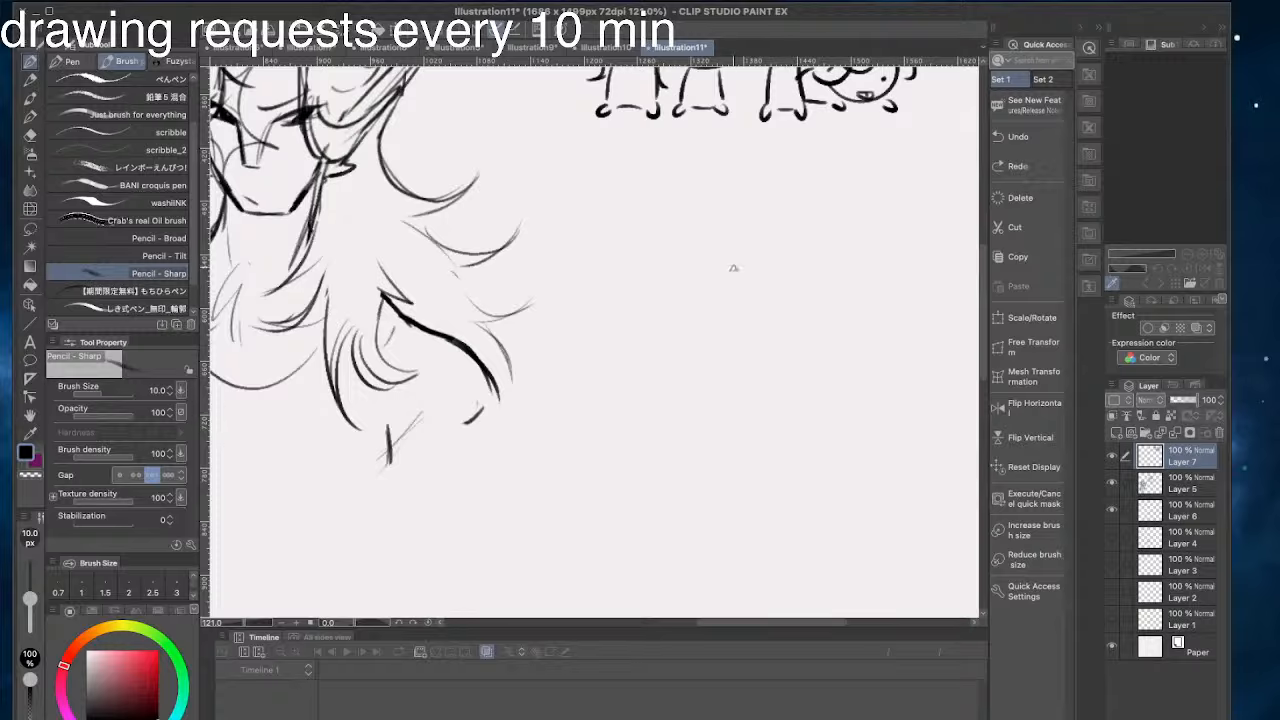
- Try the round head outline with the もちひらペン brush in the same blank area
scroll(149, 228, "down", 1)
left_click(116, 258)
mouse_move(802, 308)
left_mouse_down()
mouse_move(766, 434)
mouse_move(670, 350)
left_mouse_up()
key("ctrl+z")
mouse_move(767, 274)
left_mouse_down()
mouse_move(778, 425)
mouse_move(760, 262)
mouse_move(655, 285)
mouse_move(737, 402)
mouse_move(740, 232)
mouse_move(763, 254)
mouse_move(785, 424)
mouse_move(707, 406)
mouse_move(805, 360)
mouse_move(752, 272)
left_mouse_up()
key("ctrl+z")
key("ctrl+z")
key("ctrl+z")
- Return to the Pencil - Sharp brush and try more head circles below the doodle group
key("ctrl+z")
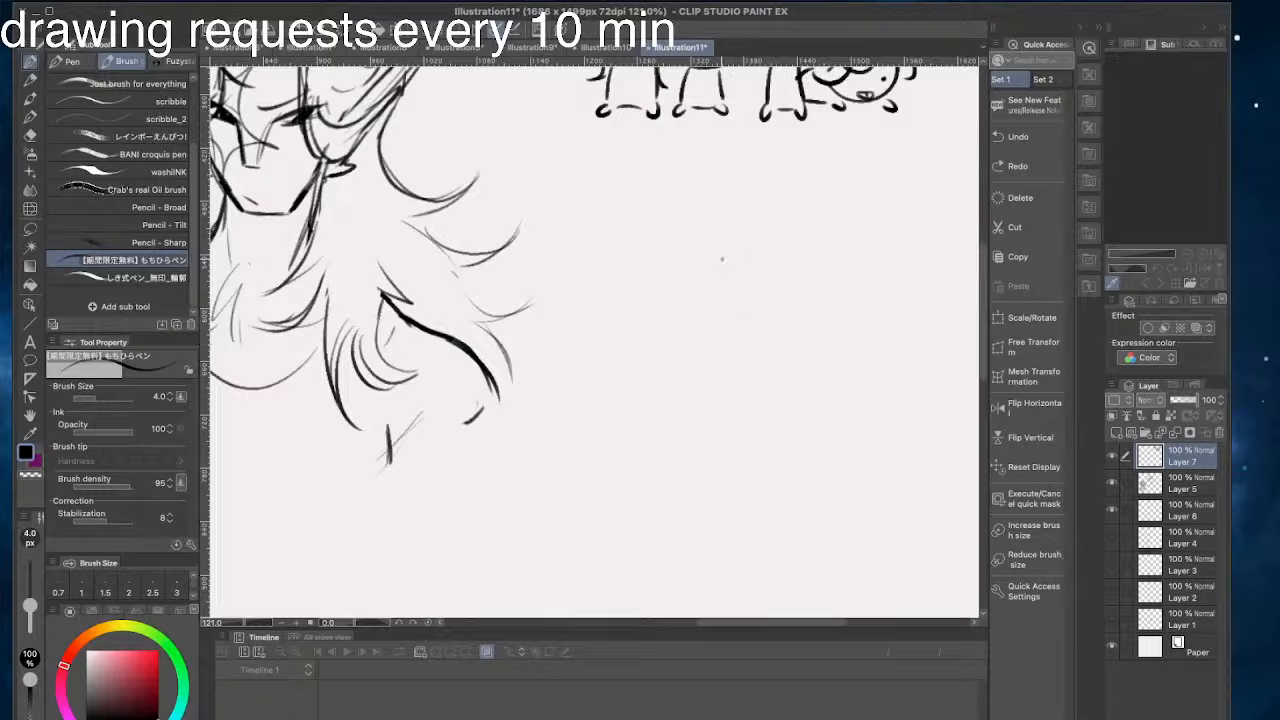
left_click(150, 242)
mouse_move(662, 345)
left_mouse_down()
mouse_move(771, 429)
mouse_move(815, 388)
left_mouse_up()
key("ctrl+z")
mouse_move(705, 260)
left_mouse_down()
mouse_move(834, 384)
mouse_move(674, 393)
mouse_move(762, 253)
mouse_move(846, 366)
left_mouse_up()
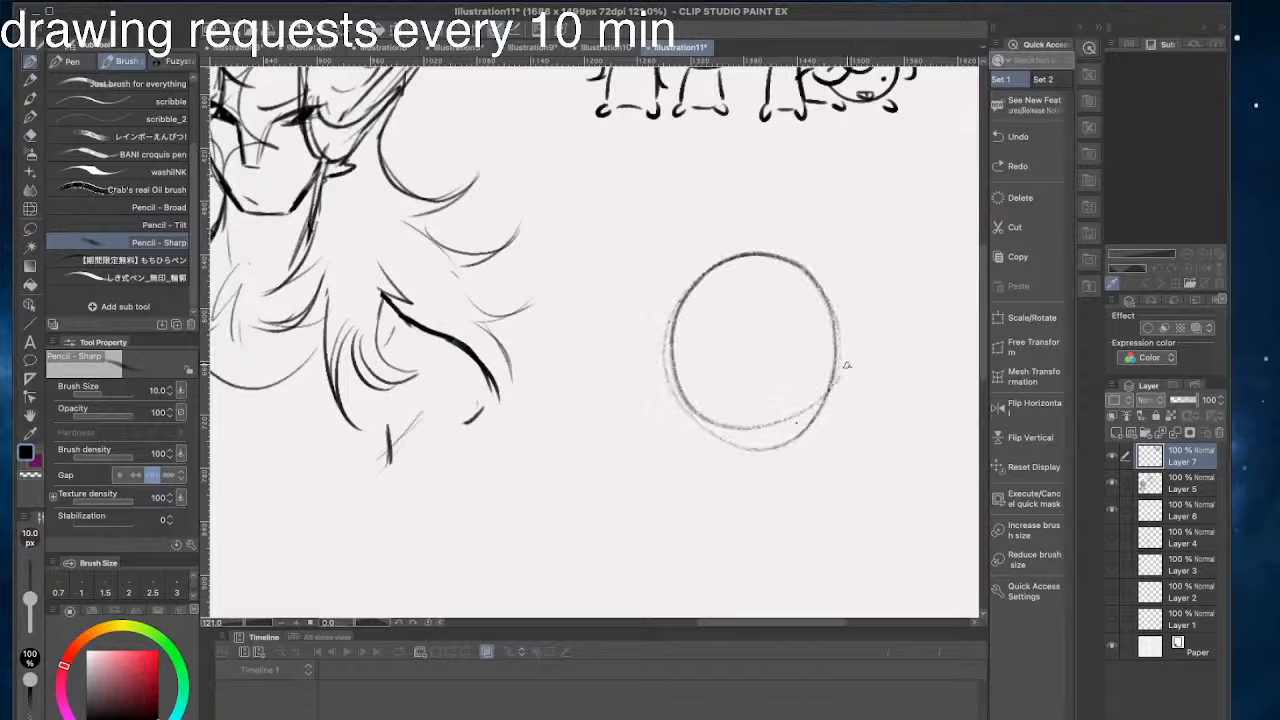
key("ctrl+z")
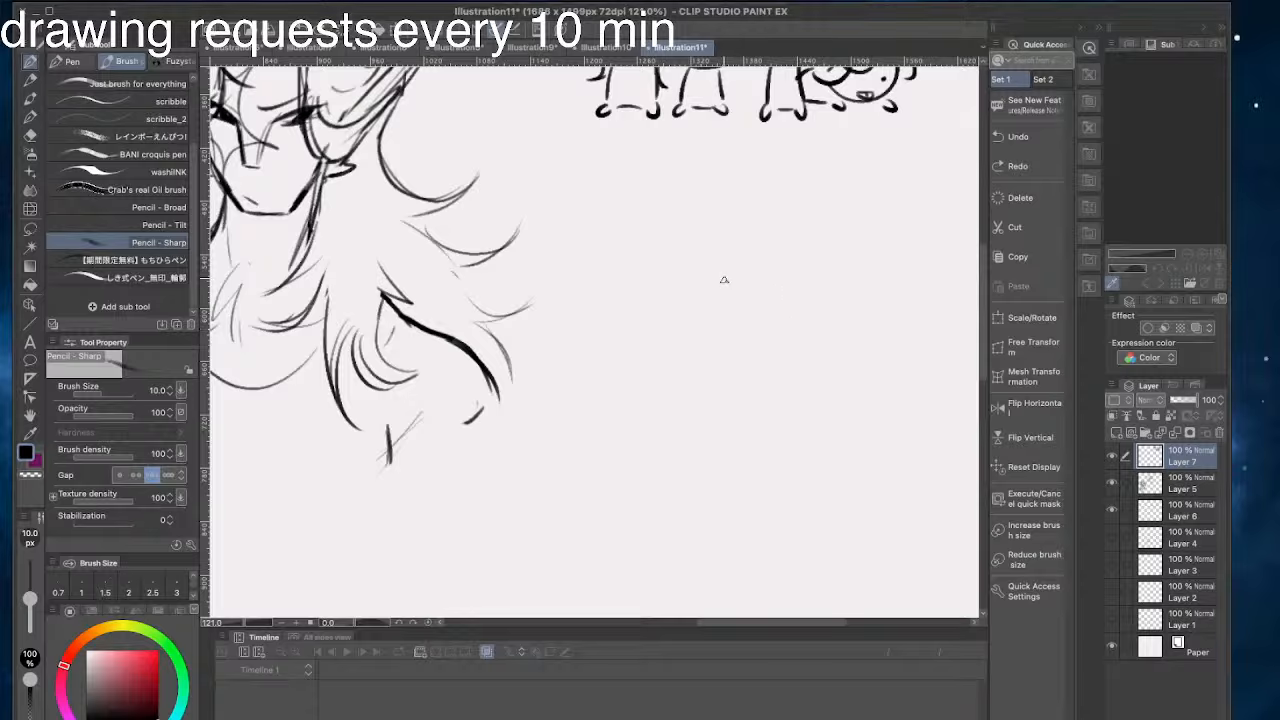
left_click_drag(775, 374, 640, 306)
key("ctrl+z")
mouse_move(675, 432)
left_mouse_down()
mouse_move(743, 252)
mouse_move(620, 342)
left_mouse_up()
key("ctrl+z")
mouse_move(656, 268)
left_mouse_down()
mouse_move(790, 315)
mouse_move(721, 403)
mouse_move(648, 282)
left_mouse_up()
key("ctrl+z")
- Switch to the 鉛筆5混合 brush, set its size to 6, and sketch a round head outline below the doodle group
left_click(113, 100)
left_click_drag(193, 178, 190, 155)
left_click(102, 85)
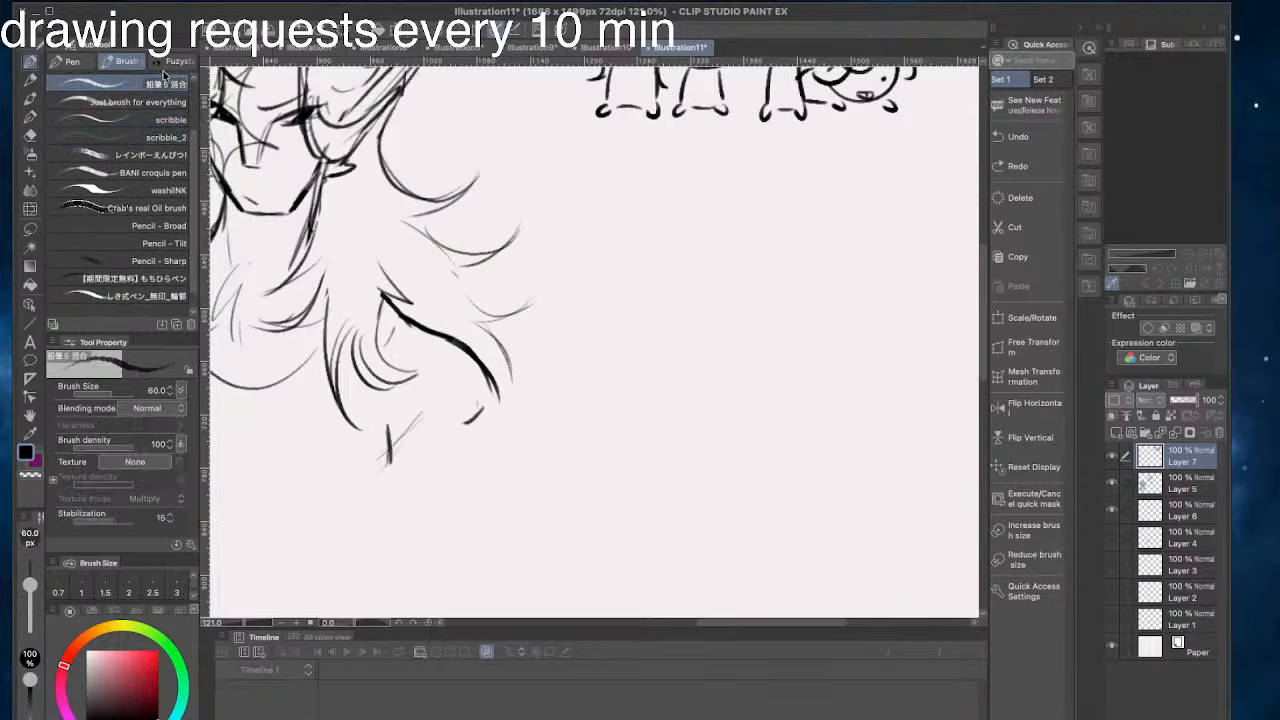
mouse_move(808, 382)
left_mouse_down()
mouse_move(802, 436)
mouse_move(722, 440)
left_mouse_up()
key("ctrl+z")
key("bracketright")
key("bracketright")
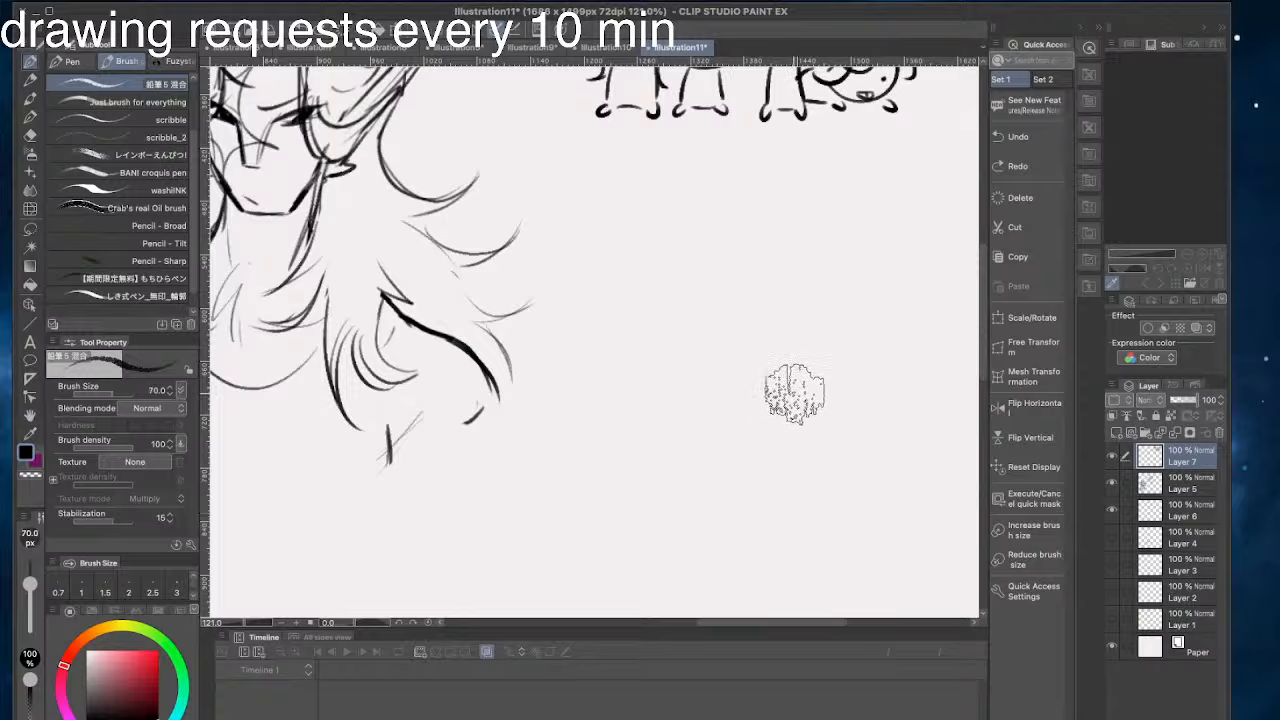
key("bracketleft")
key("bracketleft")
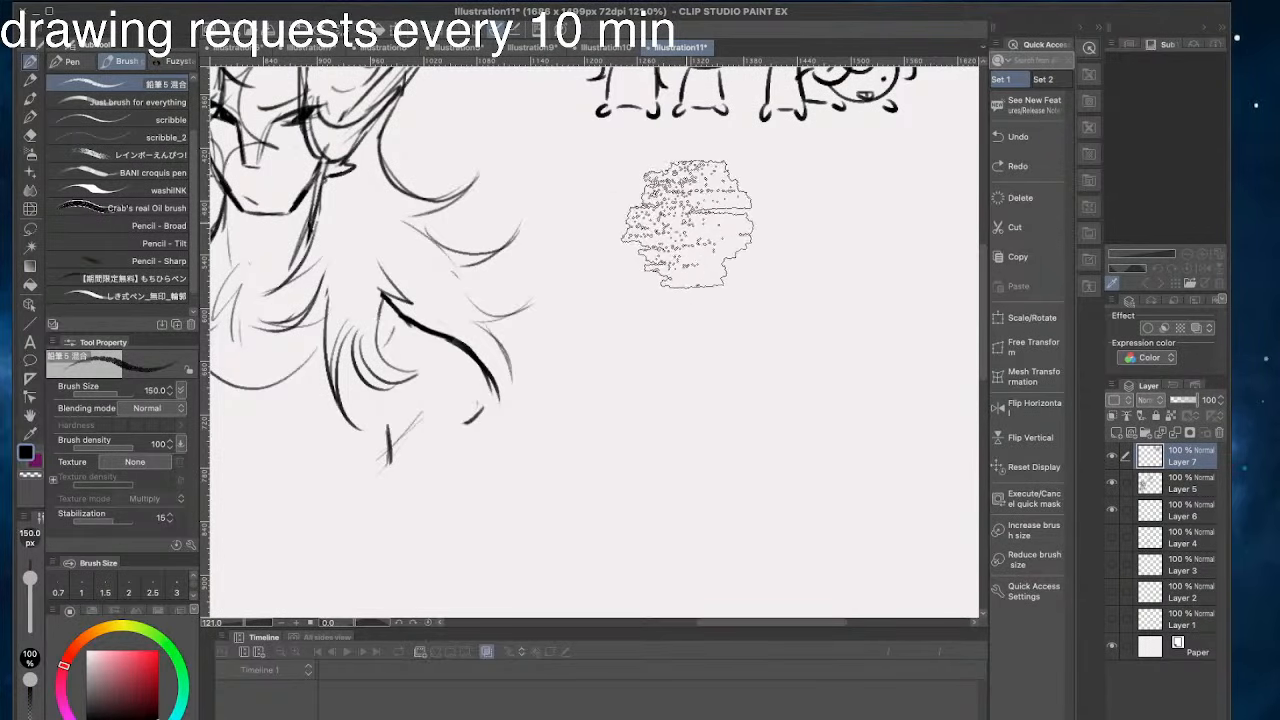
key("bracketleft")
key("bracketleft")
key("bracketleft")
key("bracketleft")
key("bracketleft")
key("bracketleft")
key("bracketleft")
key("bracketleft")
mouse_move(738, 232)
left_mouse_down()
mouse_move(659, 263)
mouse_move(816, 385)
mouse_move(646, 286)
mouse_move(817, 261)
mouse_move(648, 311)
mouse_move(776, 230)
mouse_move(765, 392)
mouse_move(666, 244)
left_mouse_up()
key("ctrl+z")
key("bracketleft")
key("bracketleft")
key("bracketleft")
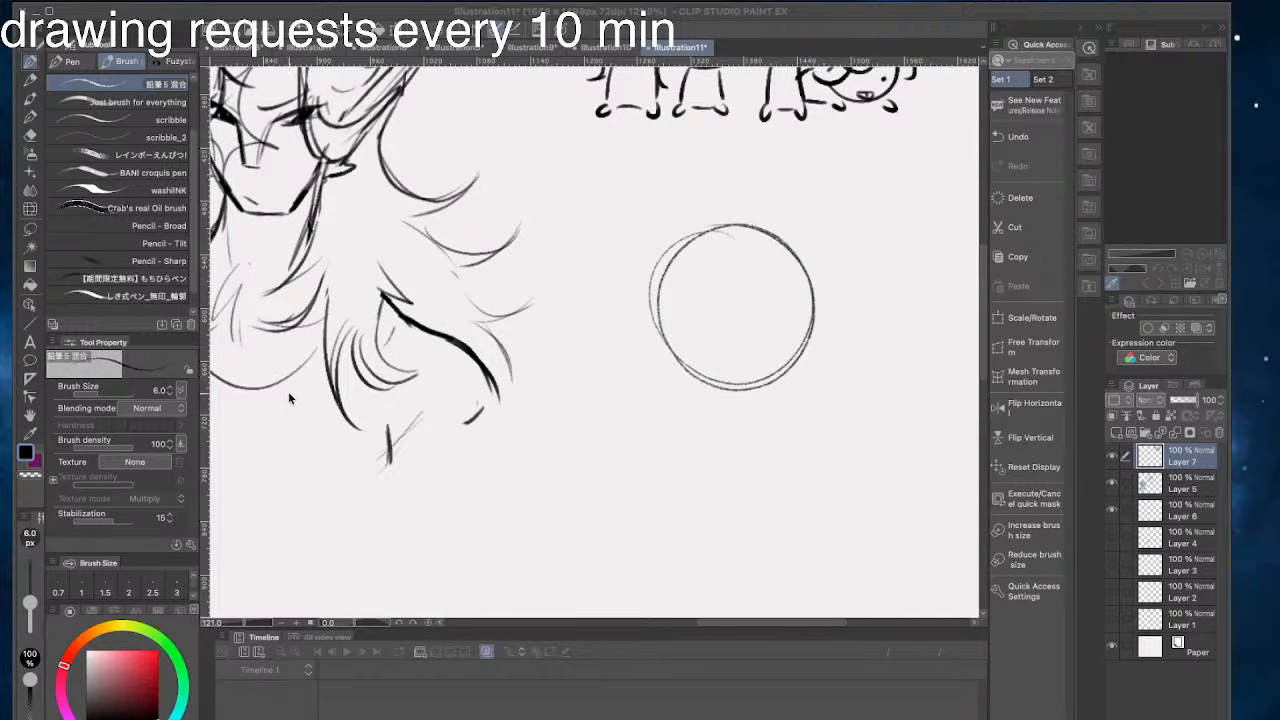
- Draw a curved centre line down the head and sketch two slanted almond eyes with heavier upper lids
mouse_move(722, 235)
left_mouse_down()
mouse_move(762, 383)
mouse_move(740, 323)
left_mouse_up()
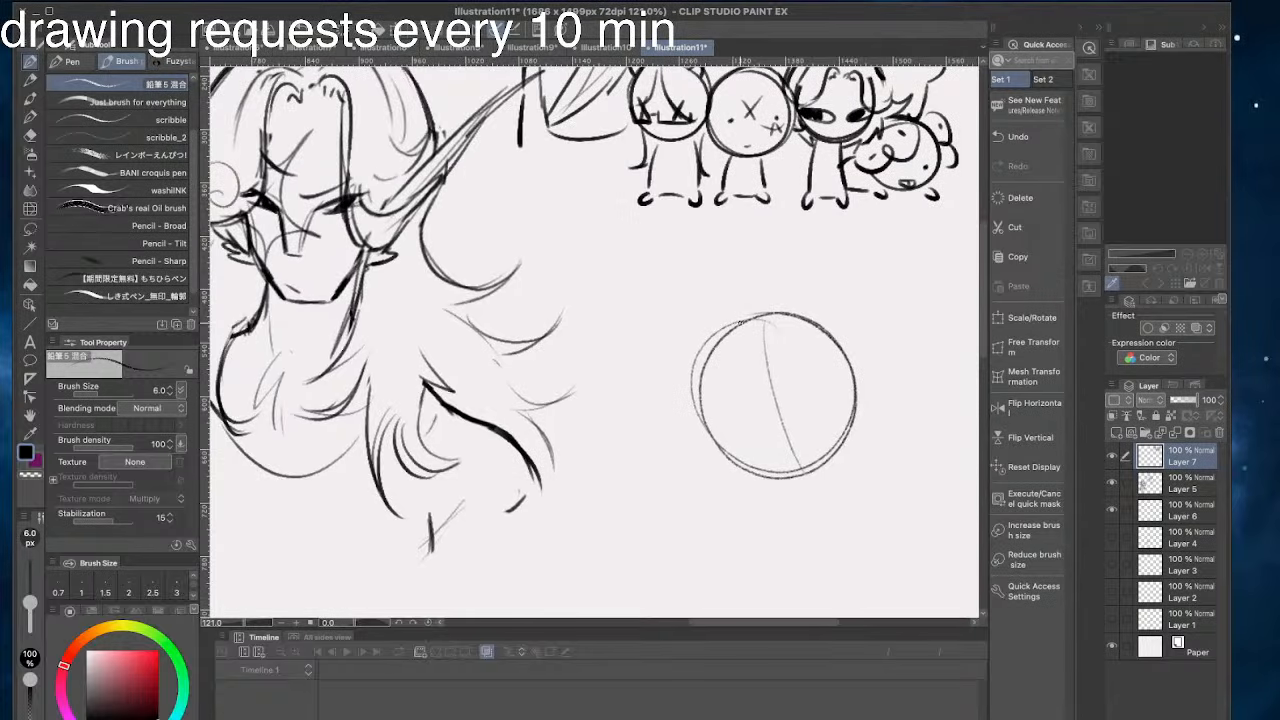
mouse_move(797, 426)
left_mouse_down()
mouse_move(833, 366)
mouse_move(796, 412)
mouse_move(798, 389)
mouse_move(708, 418)
mouse_move(748, 430)
mouse_move(710, 400)
left_mouse_up()
key("ctrl+z")
key("ctrl+z")
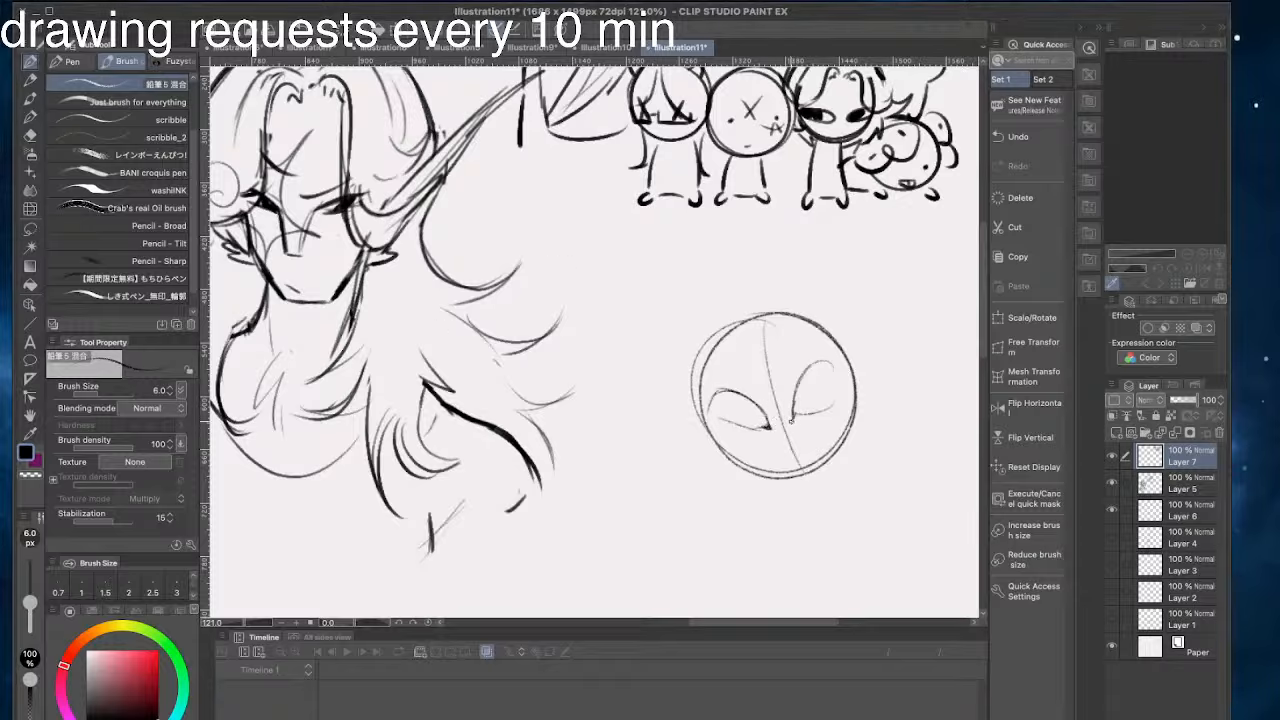
mouse_move(822, 364)
left_mouse_down()
mouse_move(847, 363)
mouse_move(795, 392)
mouse_move(701, 402)
left_mouse_up()
key("ctrl+z")
key("ctrl+z")
key("ctrl+z")
key("ctrl+z")
- Try a small nose and mouth on the face, and clear the facial features from inside the head
left_click(272, 324)
key("ctrl+z")
left_click_drag(770, 454, 784, 456)
mouse_move(777, 399)
left_mouse_down()
mouse_move(778, 441)
mouse_move(778, 369)
mouse_move(751, 370)
mouse_move(772, 372)
left_mouse_up()
key("e")
left_click_drag(856, 395, 778, 479)
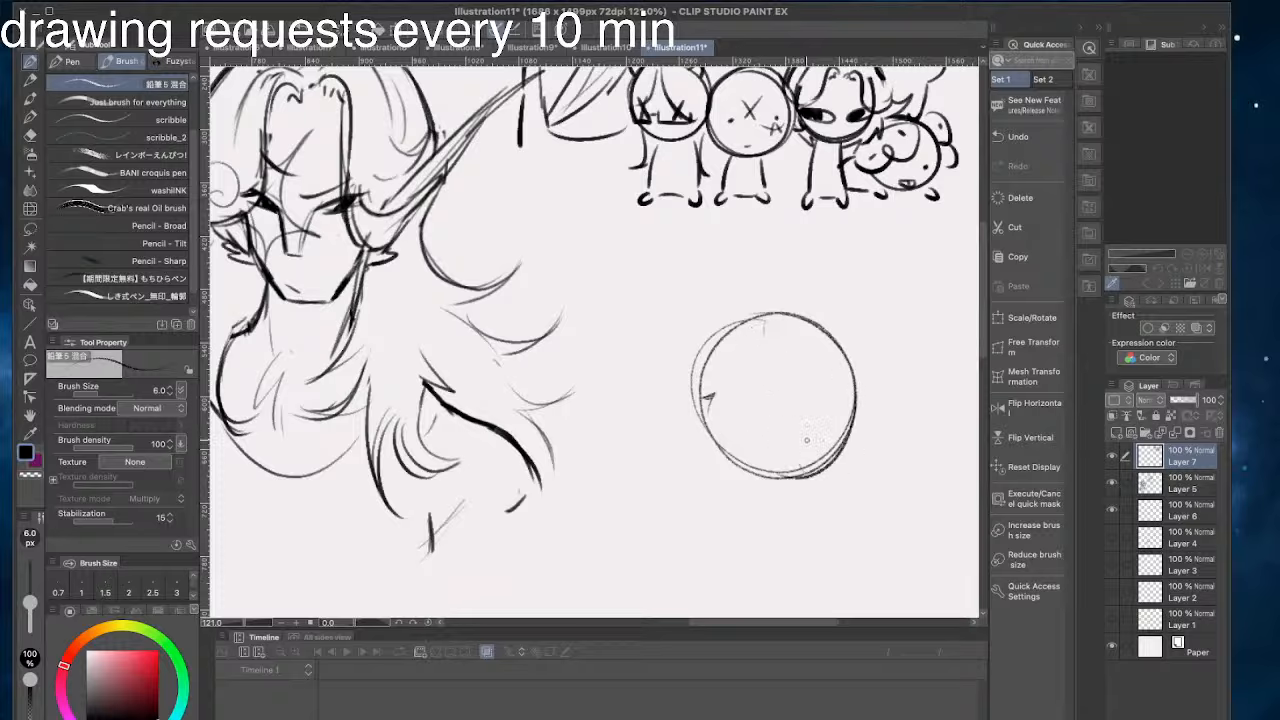
- Try several fuller jaw curves along the lower edge of the head circle
left_click_drag(848, 433, 713, 443)
key("ctrl+z")
left_click_drag(853, 424, 711, 430)
key("ctrl+z")
left_click_drag(850, 420, 721, 417)
key("ctrl+z")
left_click_drag(852, 434, 698, 428)
key("ctrl+z")
mouse_move(844, 440)
left_mouse_down()
mouse_move(722, 458)
mouse_move(754, 423)
mouse_move(724, 459)
left_mouse_up()
key("ctrl+z")
key("ctrl+z")
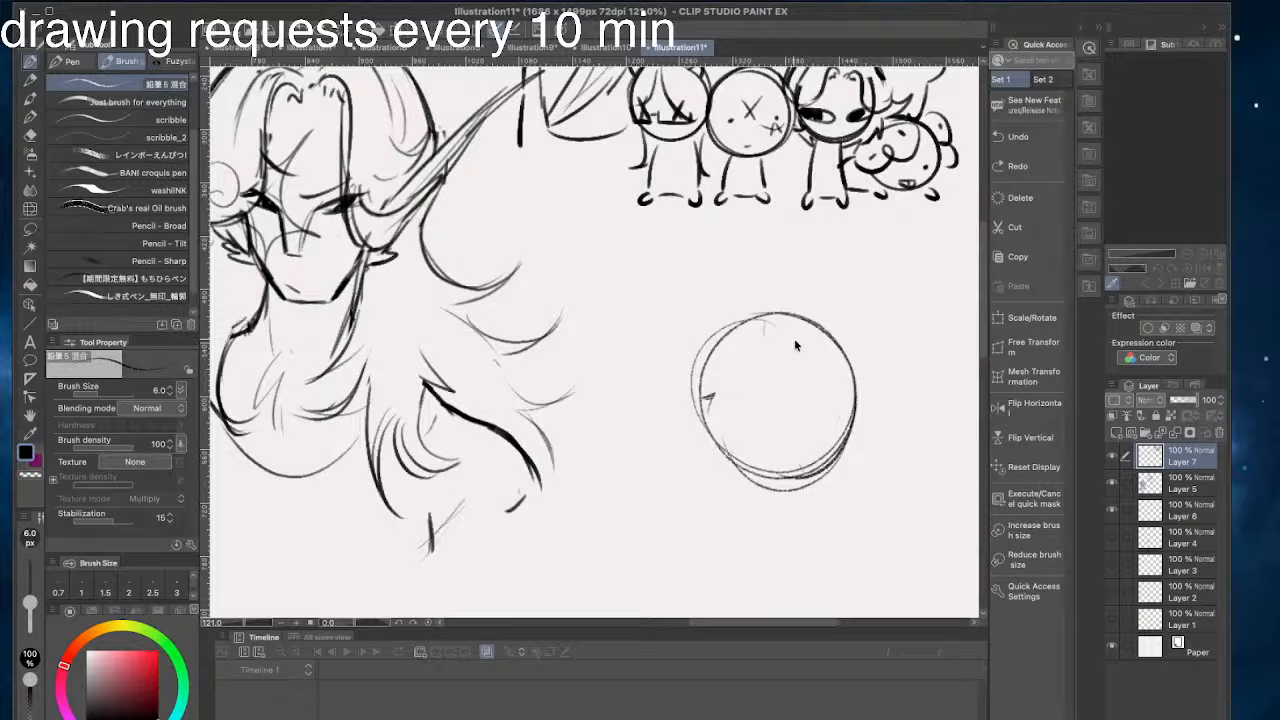
key("ctrl+z")
key("ctrl+z")
- Sketch an arched guide across the lower face and thicken the jaw and cheek outline with repeated strokes
mouse_move(836, 405)
left_mouse_down()
mouse_move(748, 493)
mouse_move(755, 448)
left_mouse_up()
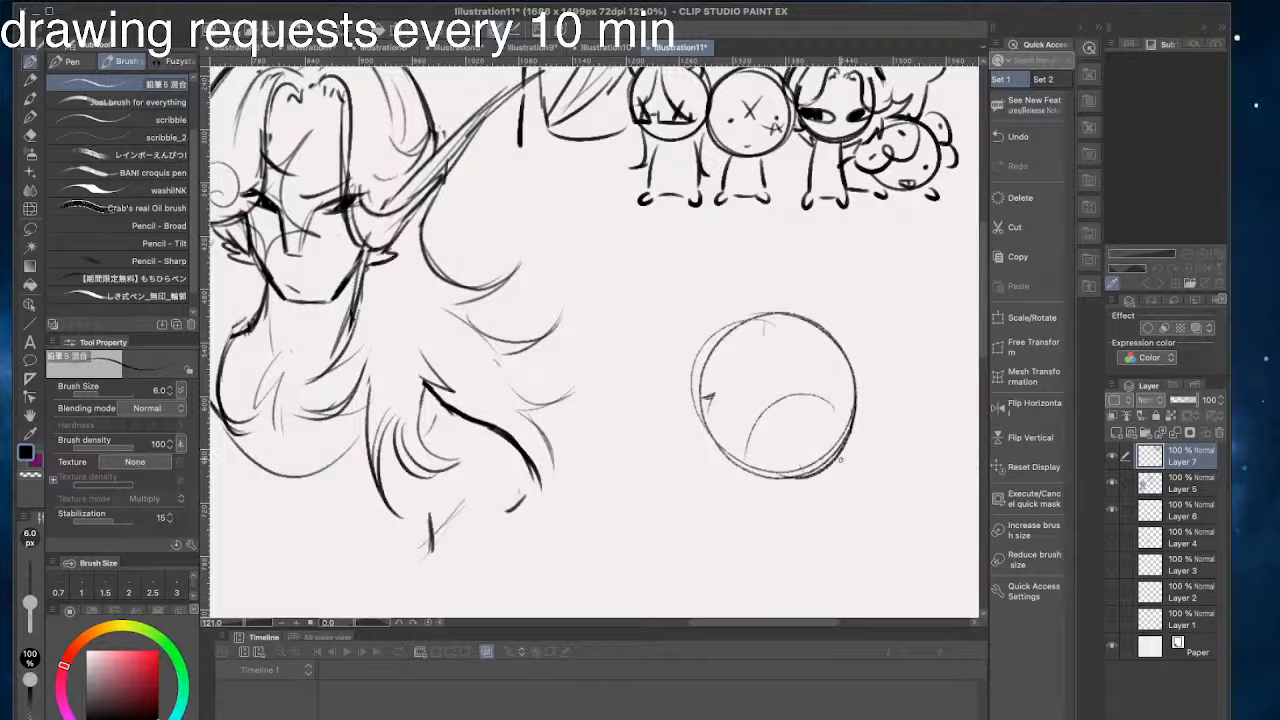
mouse_move(848, 425)
left_mouse_down()
mouse_move(830, 470)
mouse_move(790, 486)
mouse_move(755, 478)
mouse_move(700, 410)
left_mouse_up()
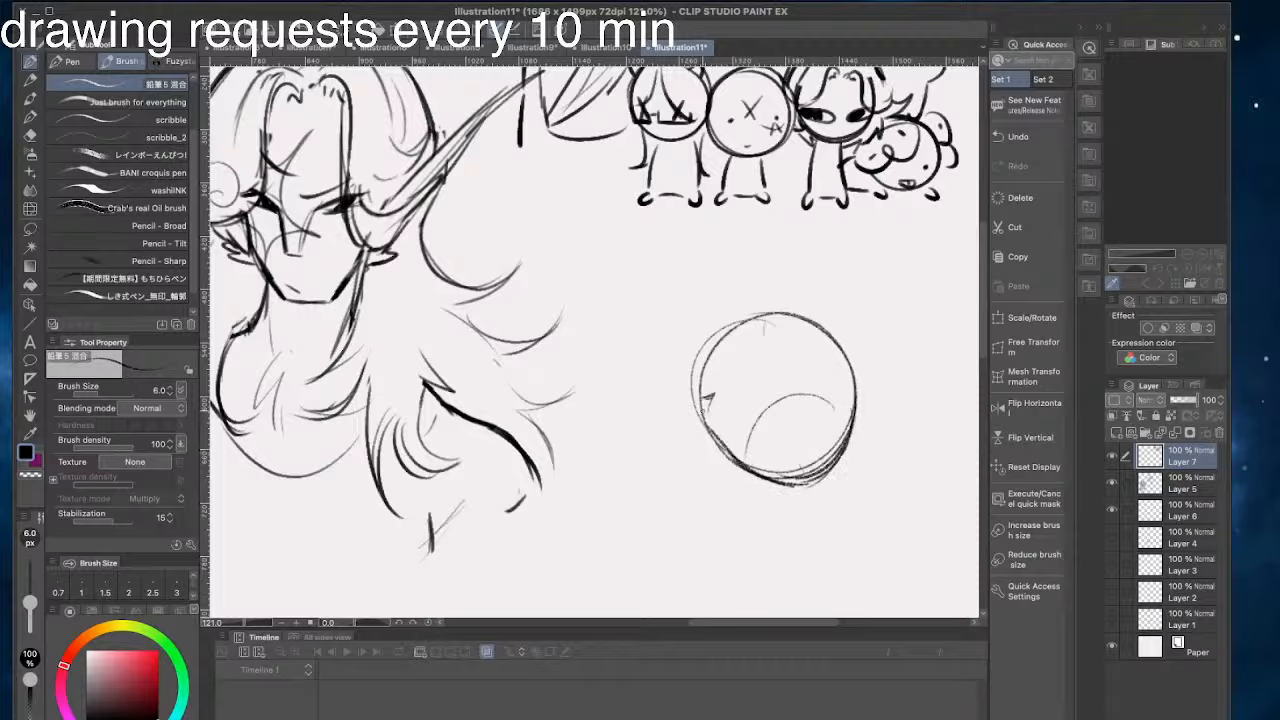
left_click_drag(848, 356, 853, 408)
- Sketch two large rounded eyes on the head and strengthen the upper lid of the lower eye
mouse_move(814, 359)
left_mouse_down()
mouse_move(837, 392)
mouse_move(797, 394)
mouse_move(816, 366)
left_mouse_up()
mouse_move(728, 412)
left_mouse_down()
mouse_move(765, 407)
mouse_move(720, 418)
mouse_move(723, 433)
mouse_move(770, 424)
mouse_move(735, 444)
left_mouse_up()
key("ctrl+z")
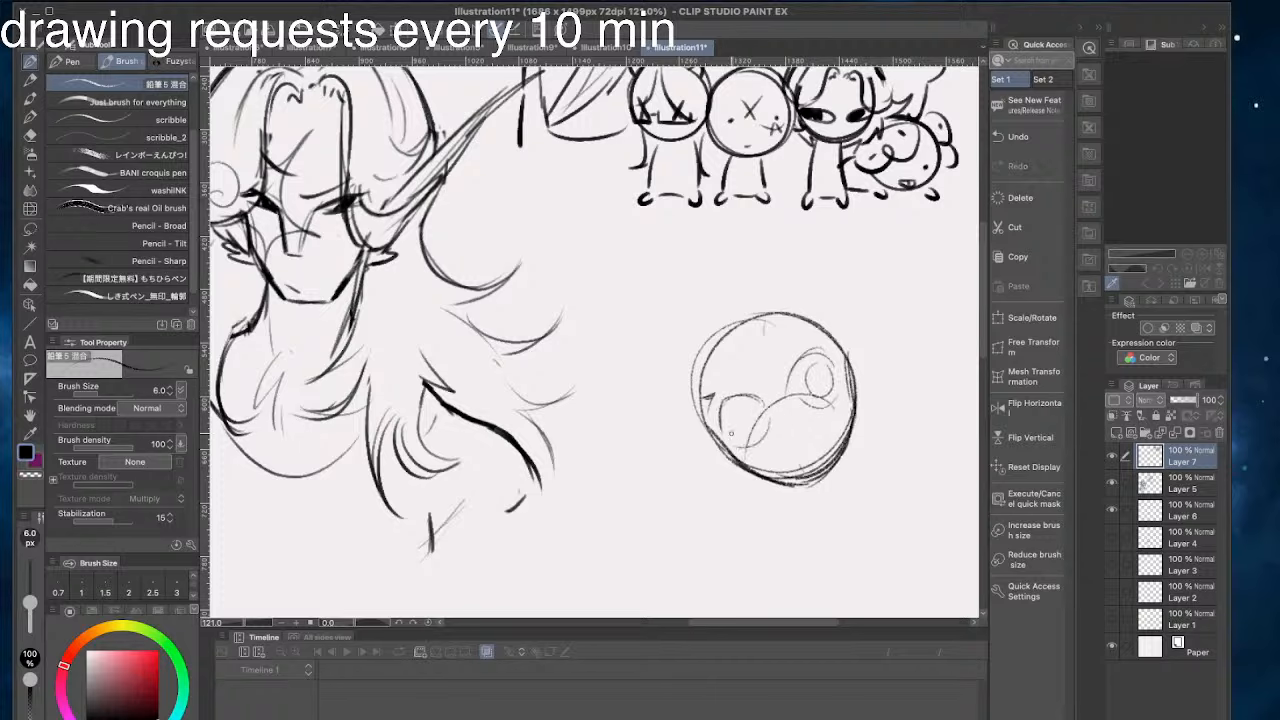
left_click_drag(761, 400, 721, 411)
mouse_move(812, 376)
left_mouse_down()
mouse_move(830, 389)
mouse_move(775, 387)
mouse_move(755, 428)
left_mouse_up()
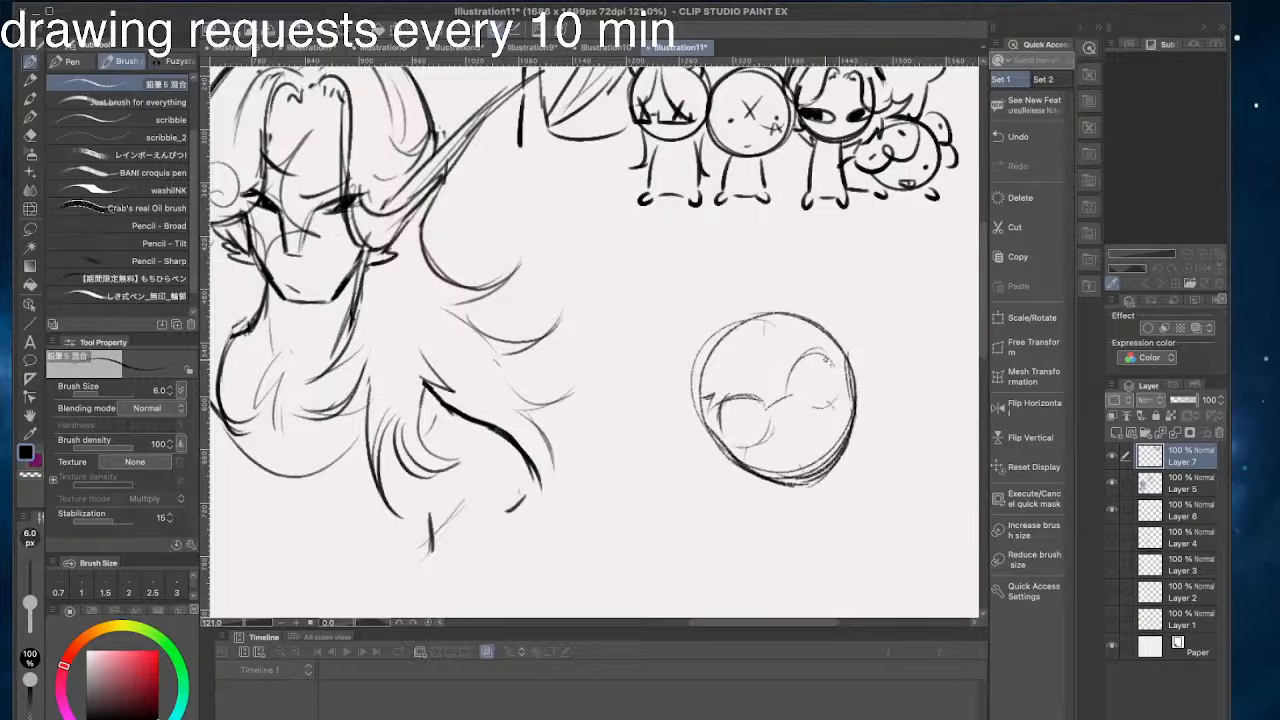
- Try circular irises inside the two rounded eyes
mouse_move(826, 359)
left_mouse_down()
mouse_move(838, 364)
mouse_move(806, 398)
mouse_move(832, 362)
mouse_move(800, 374)
mouse_move(834, 366)
mouse_move(832, 386)
mouse_move(828, 364)
left_mouse_up()
key("ctrl+z")
key("ctrl+z")
key("ctrl+z")
key("ctrl+z")
mouse_move(757, 404)
left_mouse_down()
mouse_move(752, 432)
mouse_move(760, 406)
left_mouse_up()
key("ctrl+z")
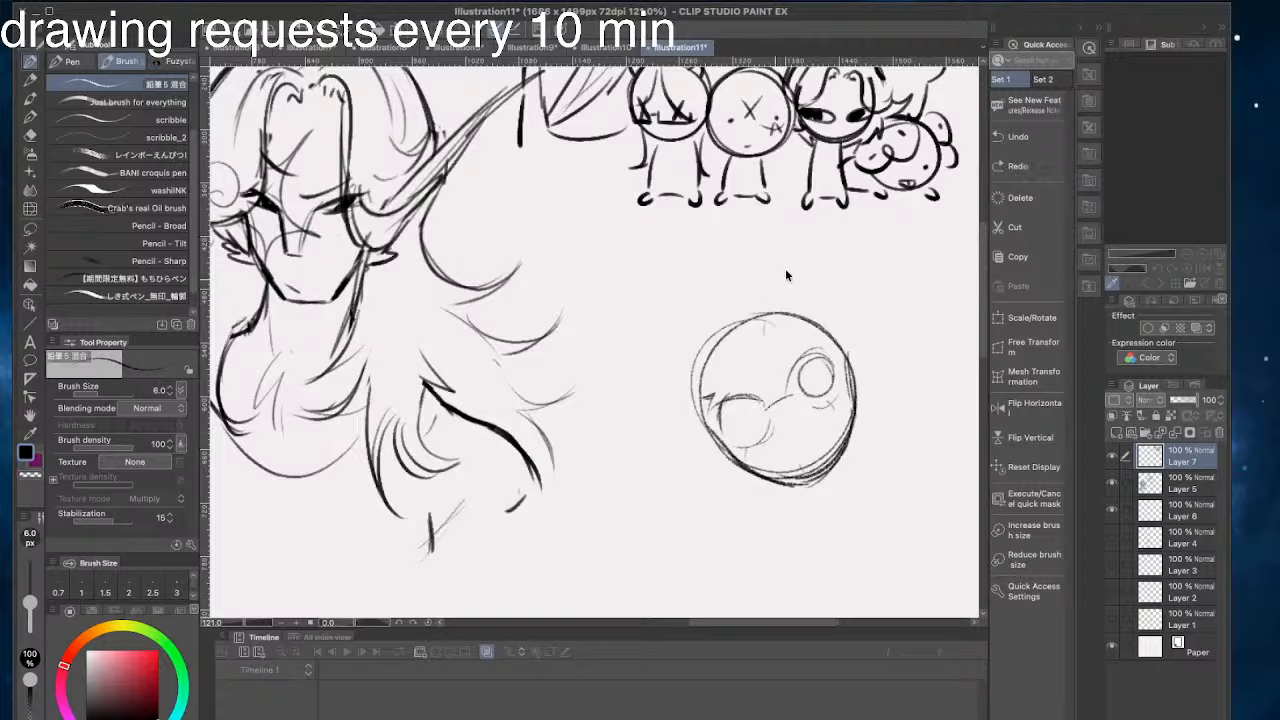
key("ctrl+z")
mouse_move(820, 364)
left_mouse_down()
mouse_move(824, 388)
mouse_move(802, 392)
mouse_move(822, 394)
mouse_move(822, 365)
mouse_move(838, 382)
mouse_move(816, 367)
left_mouse_up()
- Redraw the inner corners of both eyes with pointed lid lines and add an oval iris in each
key("ctrl+z")
key("ctrl+z")
key("ctrl+z")
key("ctrl+z")
mouse_move(762, 405)
left_mouse_down()
mouse_move(750, 432)
mouse_move(762, 406)
mouse_move(834, 372)
mouse_move(818, 378)
left_mouse_up()
key("ctrl+z")
key("ctrl+z")
key("ctrl+z")
mouse_move(762, 411)
left_mouse_down()
mouse_move(760, 438)
mouse_move(768, 414)
mouse_move(797, 412)
mouse_move(775, 394)
mouse_move(800, 417)
left_mouse_up()
key("ctrl+z")
key("e")
key("p")
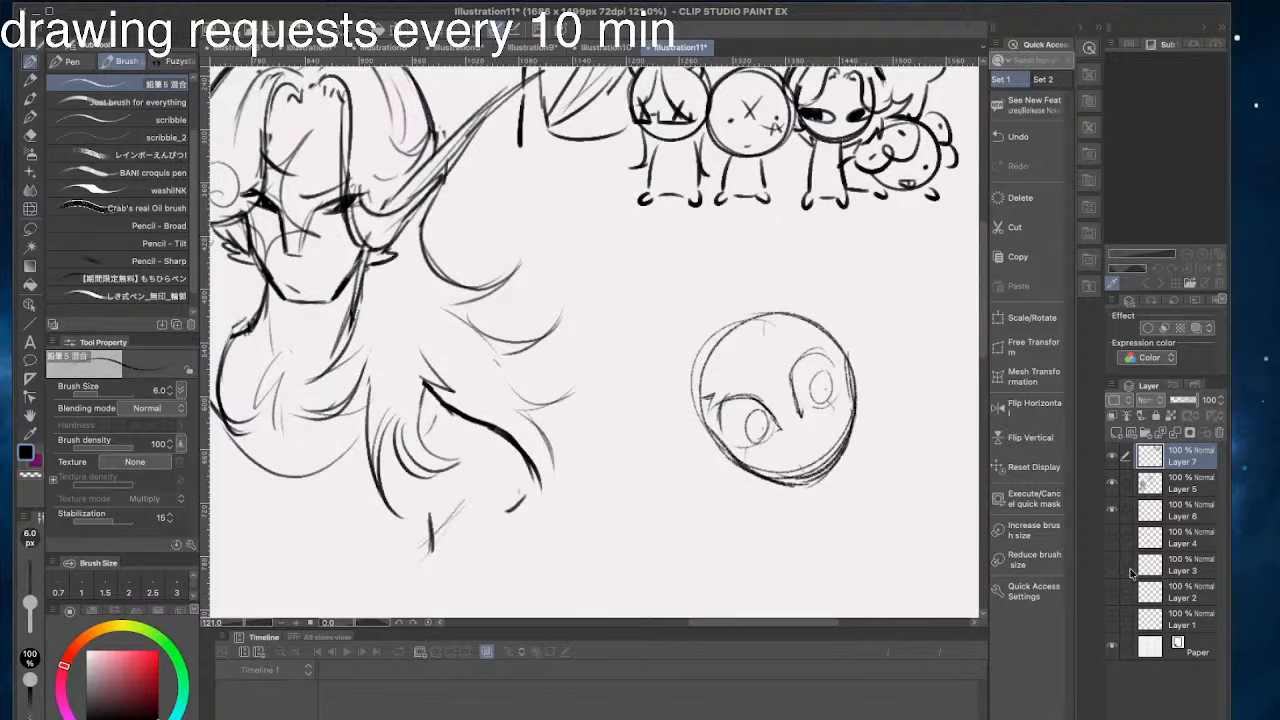
- Refine the upper lid of the higher eye and erase the stray dark mark beside the lower eye
mouse_move(800, 372)
left_mouse_down()
mouse_move(840, 423)
mouse_move(877, 412)
left_mouse_up()
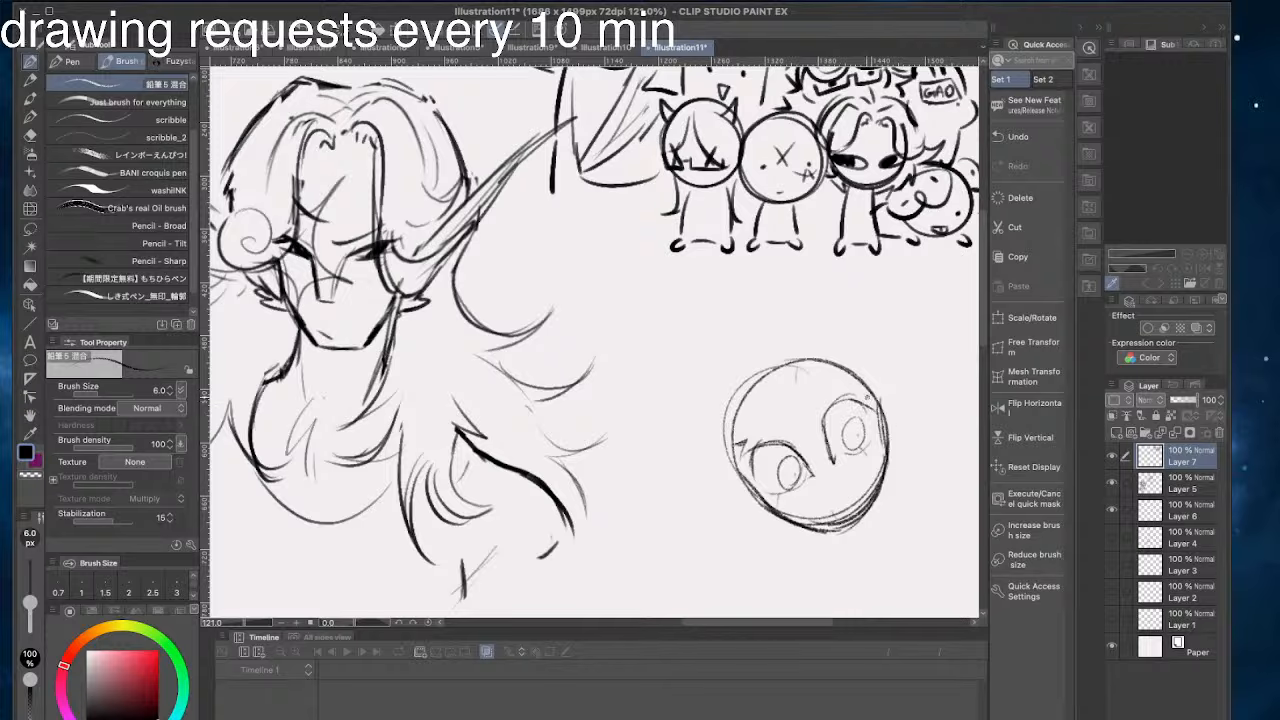
key("super+z")
key("super+y")
key("e")
mouse_move(753, 458)
left_mouse_down()
mouse_move(752, 484)
mouse_move(746, 454)
left_mouse_up()
key("p")
key("super+z")
- Add pupils, a small nose and a tiny frowning mouth to the face, cleaning up the chin line
mouse_move(832, 454)
left_mouse_down()
mouse_move(844, 485)
mouse_move(825, 493)
mouse_move(839, 474)
mouse_move(816, 498)
mouse_move(828, 466)
mouse_move(873, 469)
mouse_move(835, 521)
mouse_move(863, 495)
mouse_move(802, 507)
mouse_move(873, 364)
mouse_move(865, 494)
mouse_move(880, 456)
mouse_move(883, 467)
mouse_move(852, 525)
left_mouse_up()
key("super+z")
key("super+z")
key("e")
key("p")
mouse_move(884, 482)
left_mouse_down()
mouse_move(846, 530)
mouse_move(816, 531)
left_mouse_up()
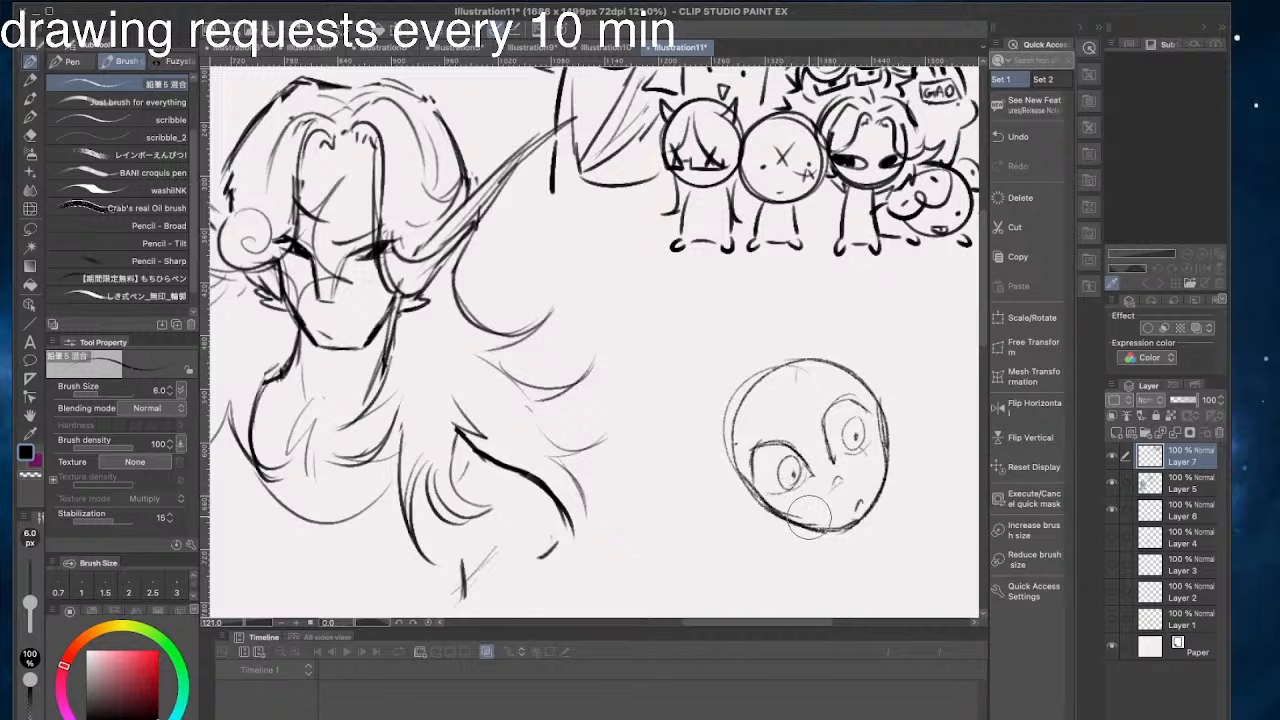
left_click_drag(834, 481, 833, 487)
- Replace the cheek outline beside the lower eye with a small round ear, and redraw the skull arc slightly higher
left_click_drag(741, 489, 775, 520)
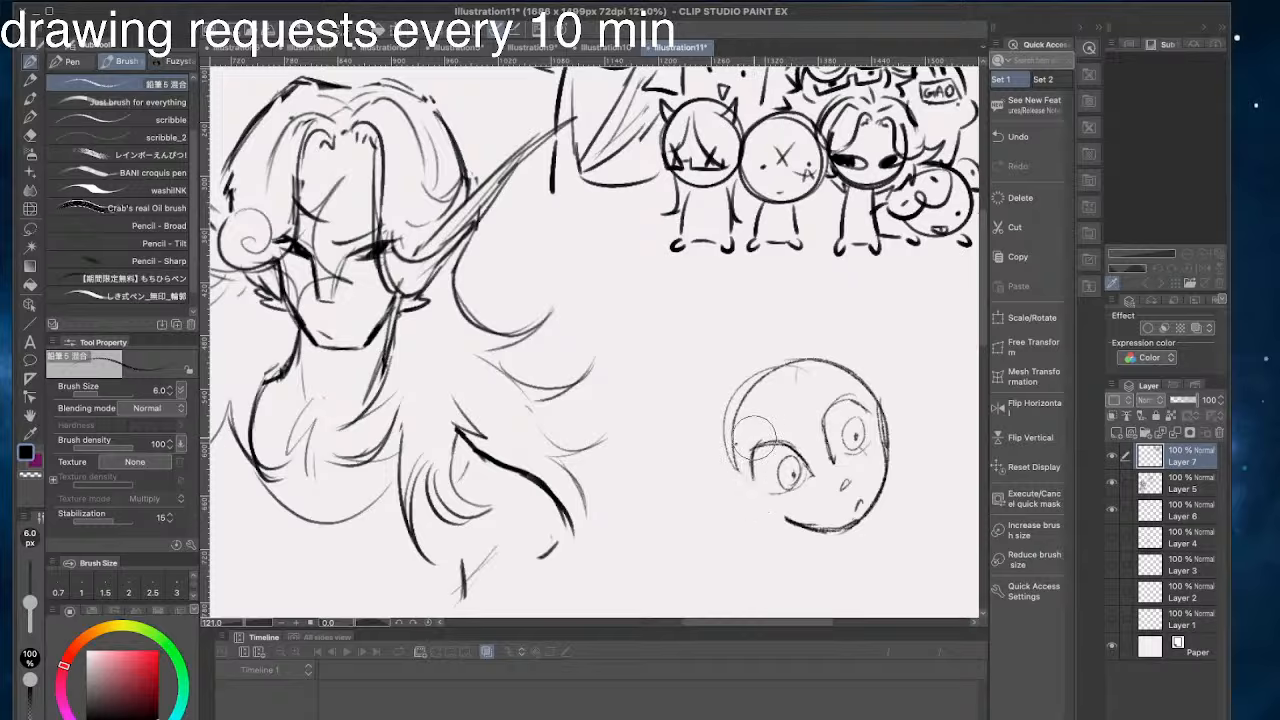
left_click_drag(740, 478, 784, 520)
mouse_move(862, 378)
left_mouse_down()
mouse_move(755, 360)
mouse_move(741, 466)
left_mouse_up()
key("ctrl+z")
mouse_move(775, 515)
left_mouse_down()
mouse_move(747, 518)
mouse_move(741, 497)
left_mouse_up()
key("ctrl+z")
mouse_move(894, 416)
left_mouse_down()
mouse_move(907, 432)
mouse_move(893, 458)
left_mouse_up()
key("ctrl+z")
left_click_drag(751, 505, 774, 518)
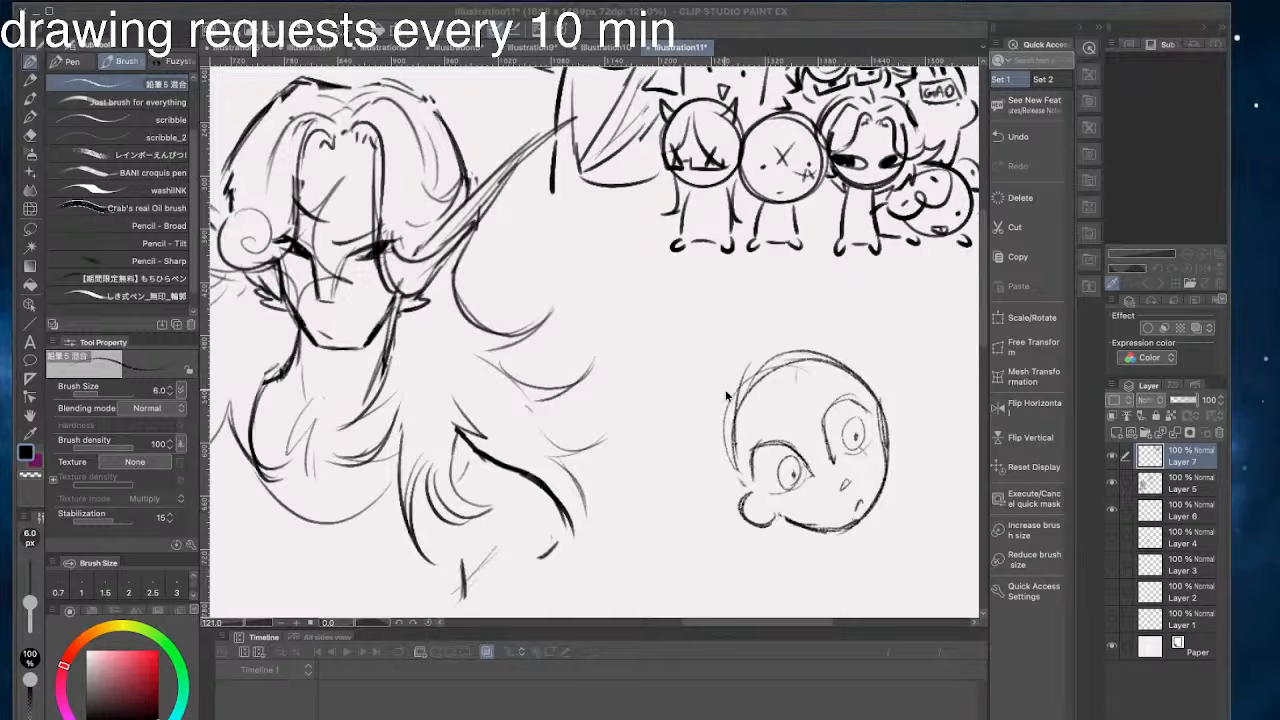
- Add an inner line to the small ear and hang a large round earring from its lobe
left_click(643, 12)
left_click_drag(754, 501, 765, 522)
left_click(642, 12)
mouse_move(760, 526)
left_mouse_down()
mouse_move(784, 530)
mouse_move(760, 550)
mouse_move(783, 526)
left_mouse_up()
key("ctrl+z")
key("ctrl+z")
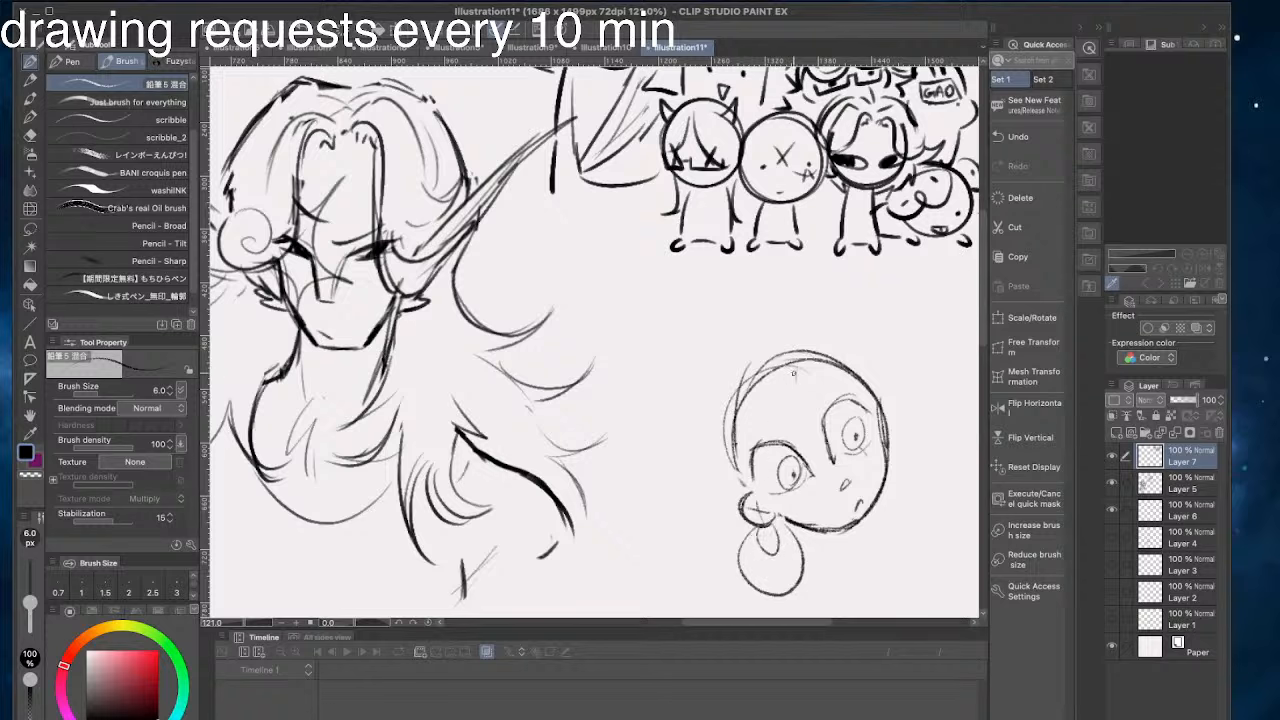
key("ctrl+z")
key("ctrl+z")
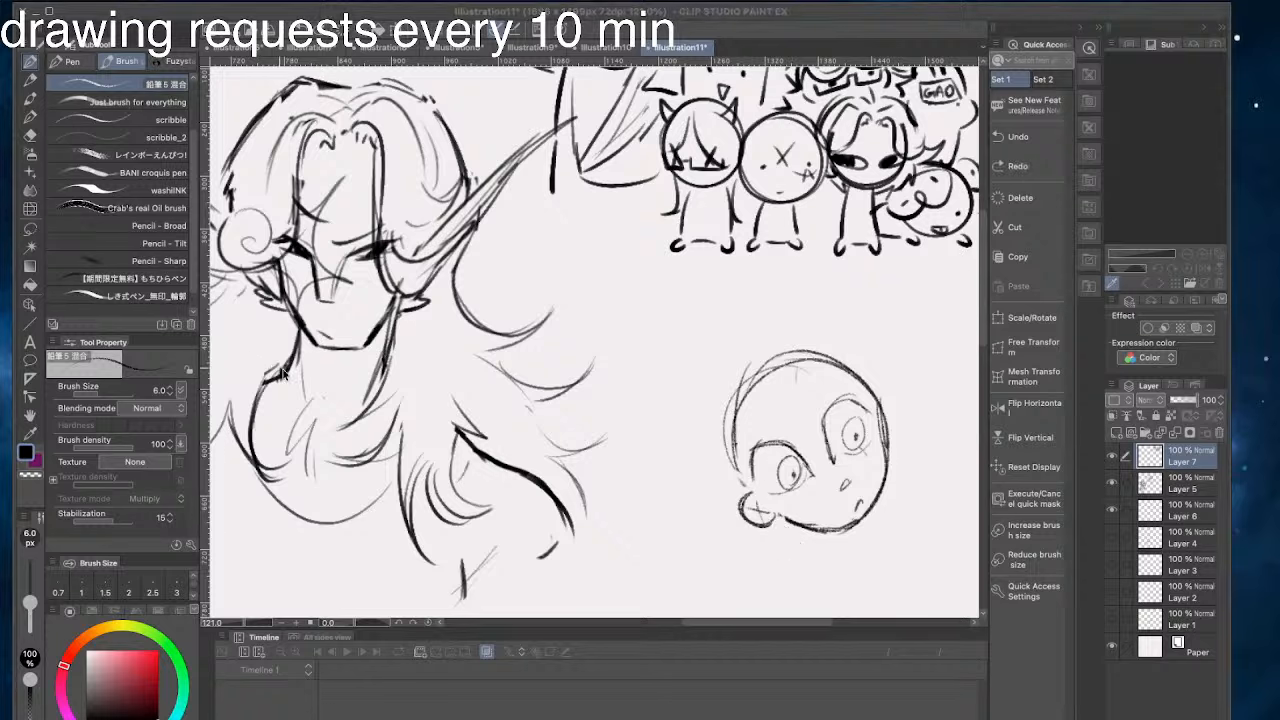
mouse_move(757, 535)
left_mouse_down()
mouse_move(766, 522)
mouse_move(787, 546)
mouse_move(767, 513)
mouse_move(779, 519)
mouse_move(764, 534)
mouse_move(774, 524)
left_mouse_up()
key("ctrl+z")
key("ctrl+z")
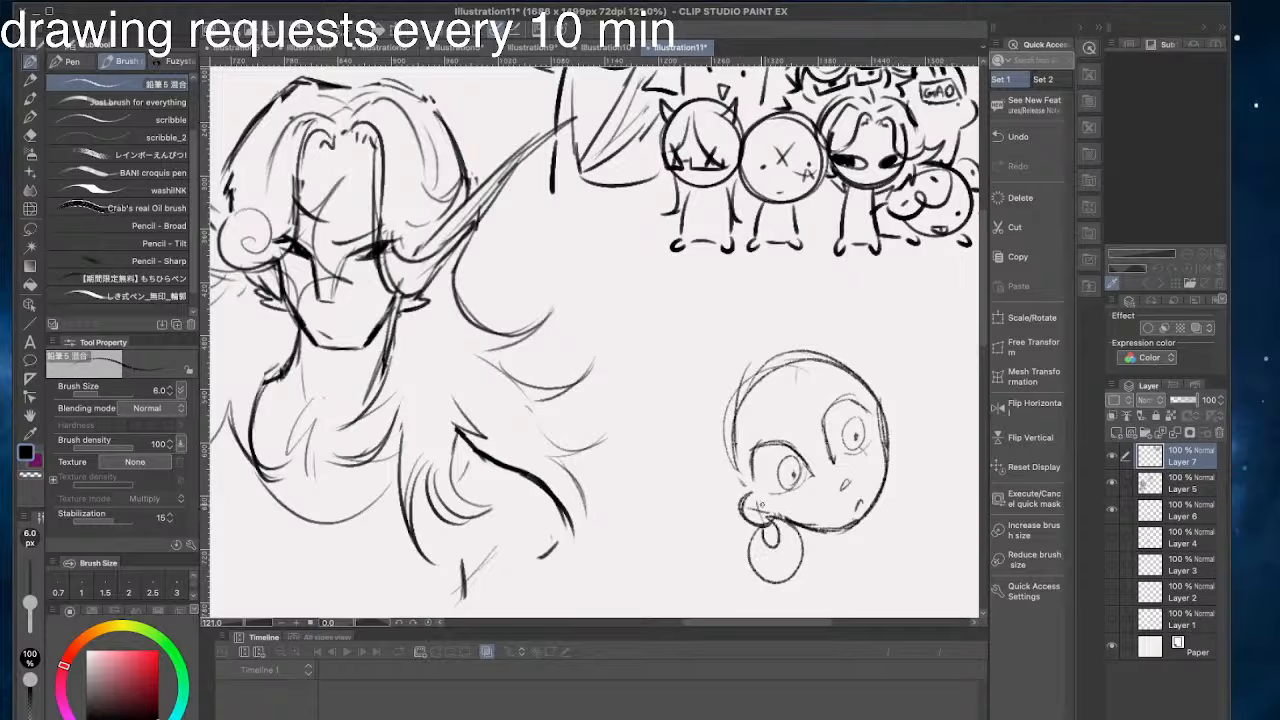
- Draw the second ear on the far side of the head with a partly hidden round earring
mouse_move(884, 418)
left_mouse_down()
mouse_move(886, 452)
mouse_move(860, 508)
left_mouse_up()
key("super+z")
left_click_drag(892, 447, 879, 501)
- Try wide sweeping hair strokes over the top of the head
left_click_drag(868, 346, 693, 432)
left_click_drag(891, 380, 672, 444)
key("super+z")
key("super+z")
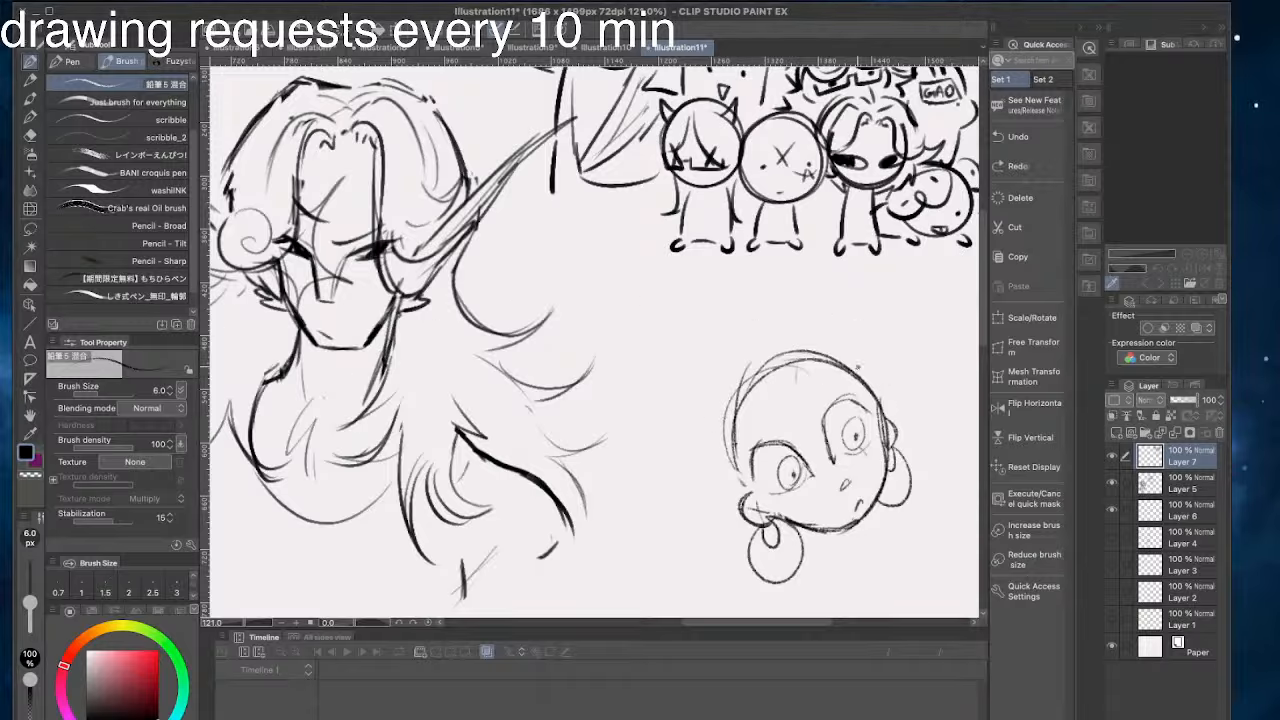
left_click_drag(854, 346, 652, 412)
mouse_move(824, 321)
left_mouse_down()
mouse_move(729, 296)
mouse_move(728, 526)
left_mouse_up()
left_click_drag(612, 436, 720, 548)
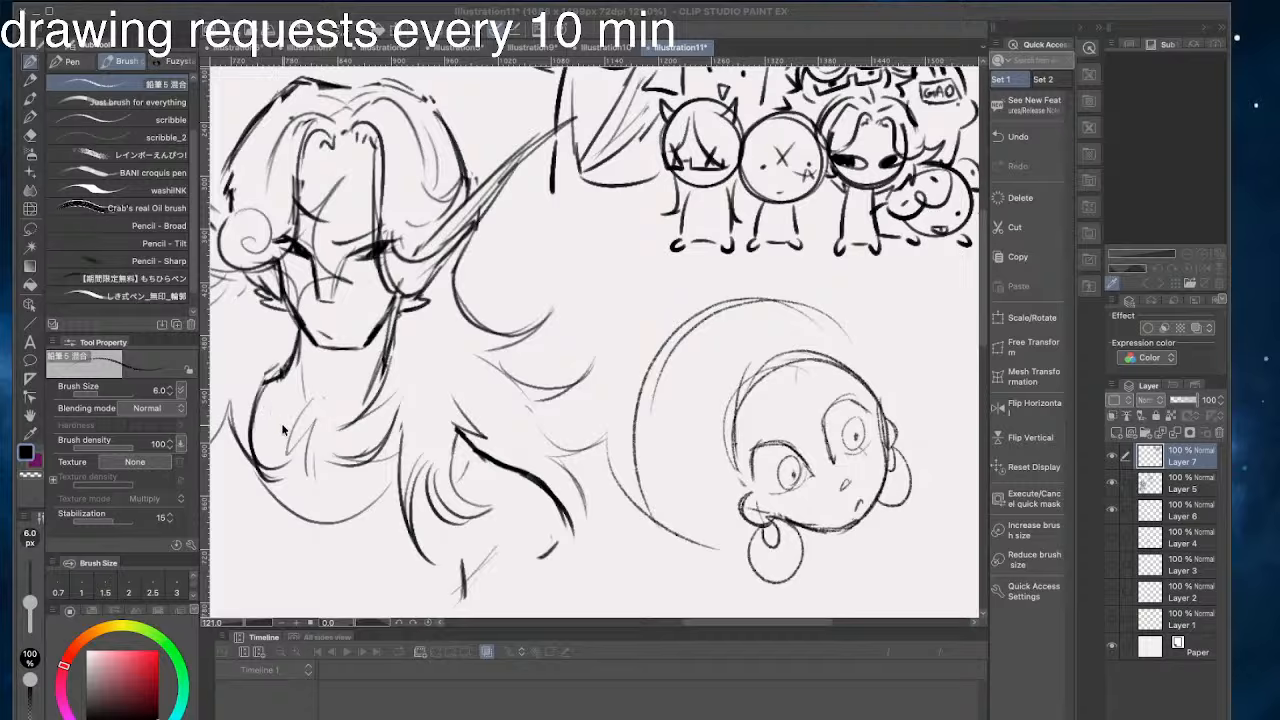
key("super+z")
key("super+z")
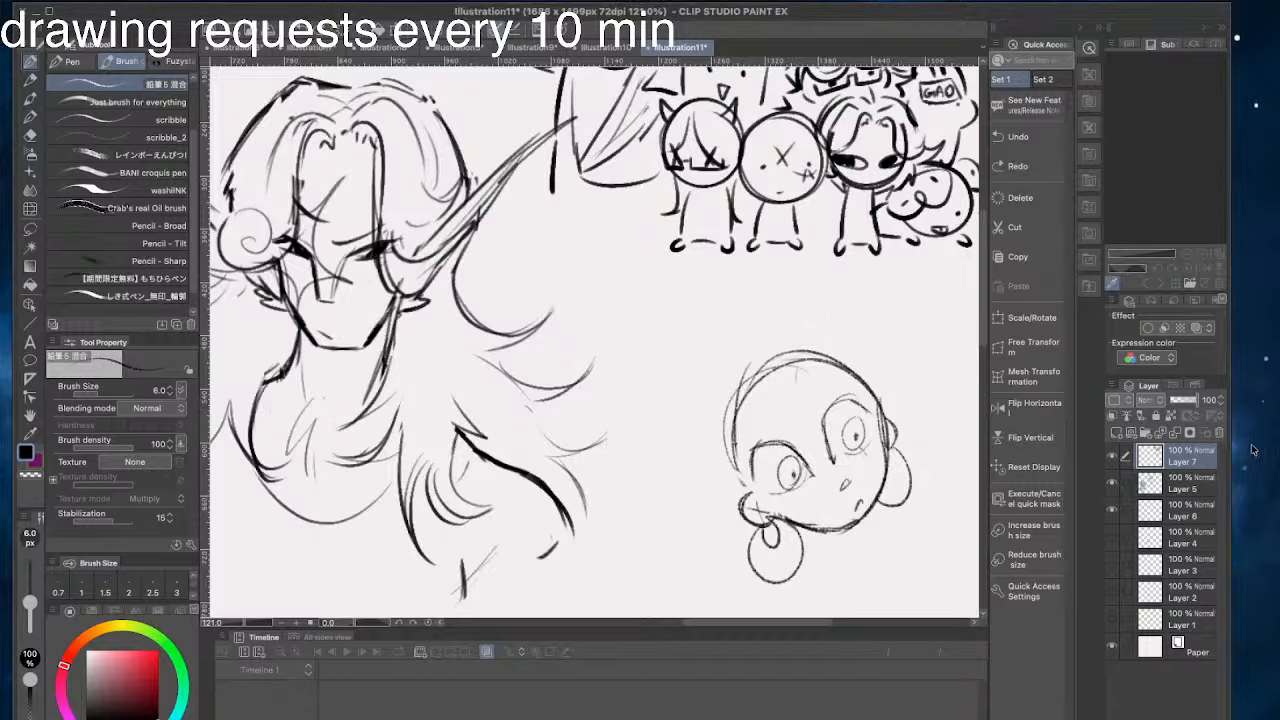
- Draw a parted hairline curving over both sides of the forehead and erase the skull arc behind it
left_click_drag(866, 378, 780, 388)
key("super+z")
mouse_move(878, 406)
left_mouse_down()
mouse_move(791, 398)
mouse_move(800, 364)
mouse_move(748, 407)
mouse_move(734, 464)
left_mouse_up()
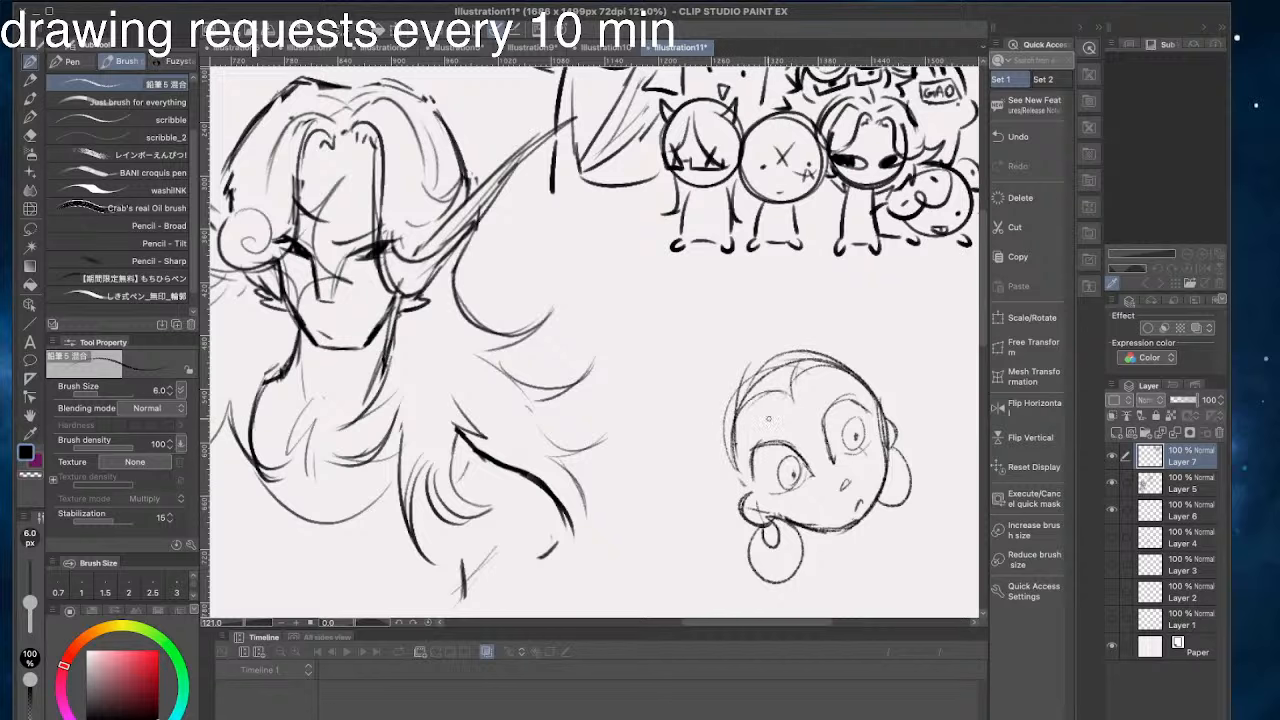
left_click_drag(764, 403, 742, 488)
key("e")
left_click_drag(751, 372, 720, 447)
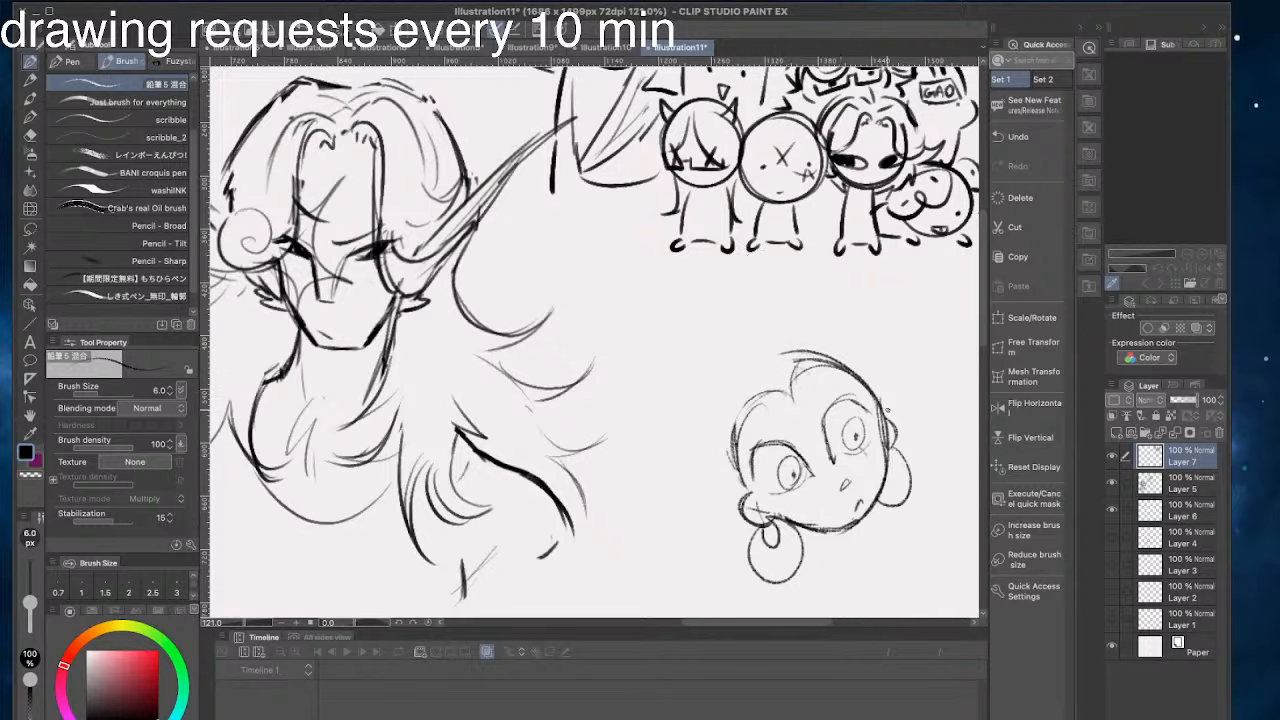
- Sketch a large rounded hair outline sweeping over the crown and down behind the near ear
mouse_move(730, 352)
left_mouse_down()
mouse_move(890, 413)
mouse_move(899, 403)
mouse_move(680, 424)
left_mouse_up()
key("super+z")
left_click_drag(757, 323, 700, 546)
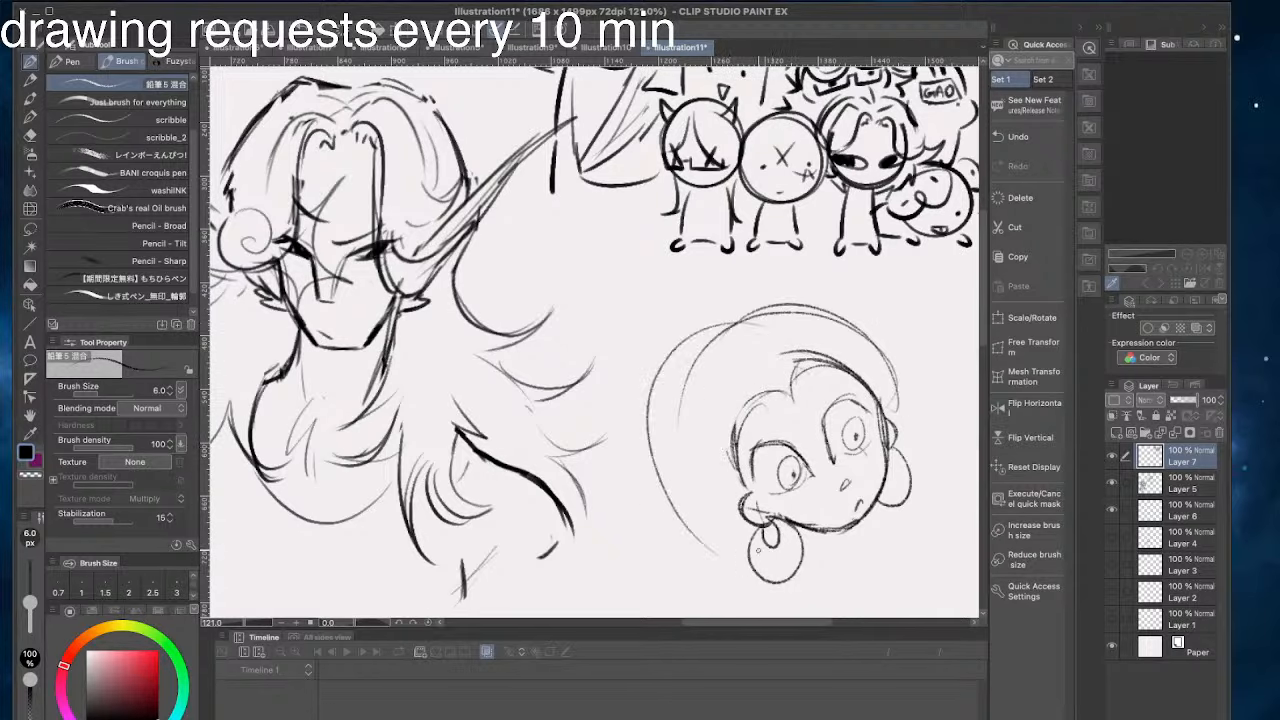
mouse_move(655, 374)
left_mouse_down()
mouse_move(712, 550)
mouse_move(747, 560)
left_mouse_up()
left_click_drag(659, 507, 733, 563)
- Rework the near ear's outline above the large round earring
left_click_drag(960, 550, 897, 458)
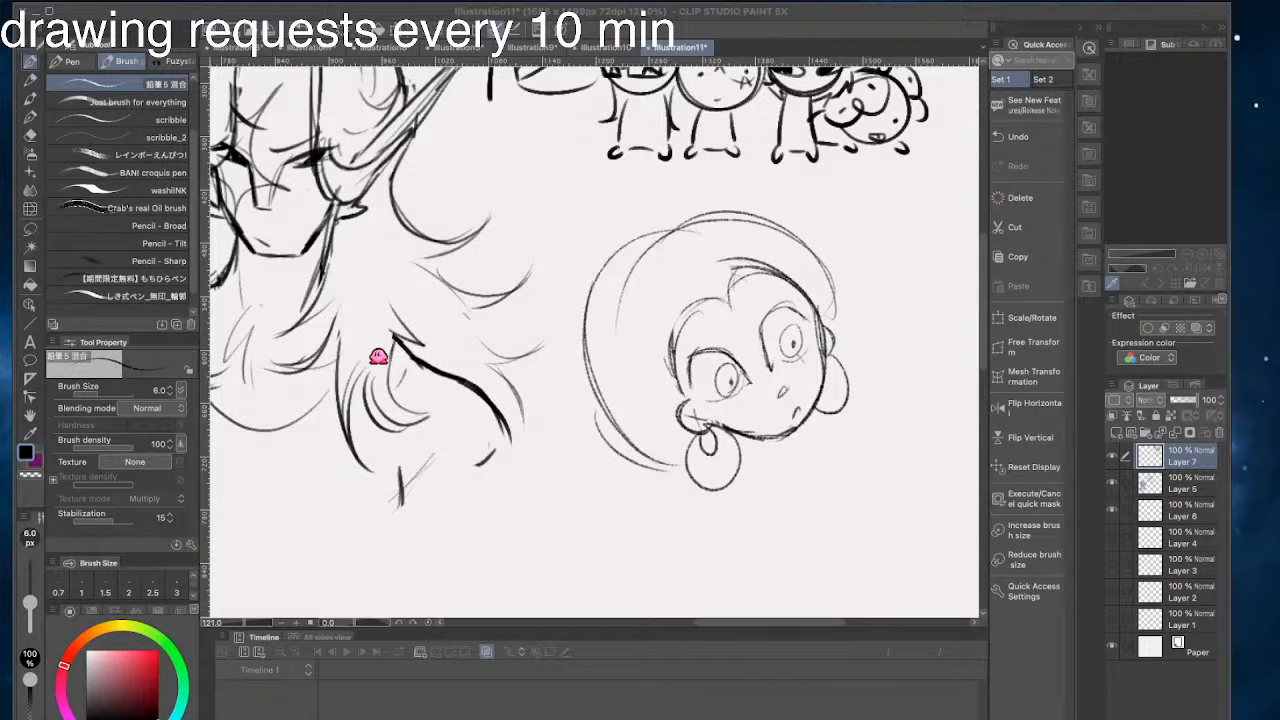
left_click_drag(686, 404, 700, 431)
key("ctrl+z")
key("ctrl+z")
left_click(342, 314)
left_click_drag(721, 377, 714, 322)
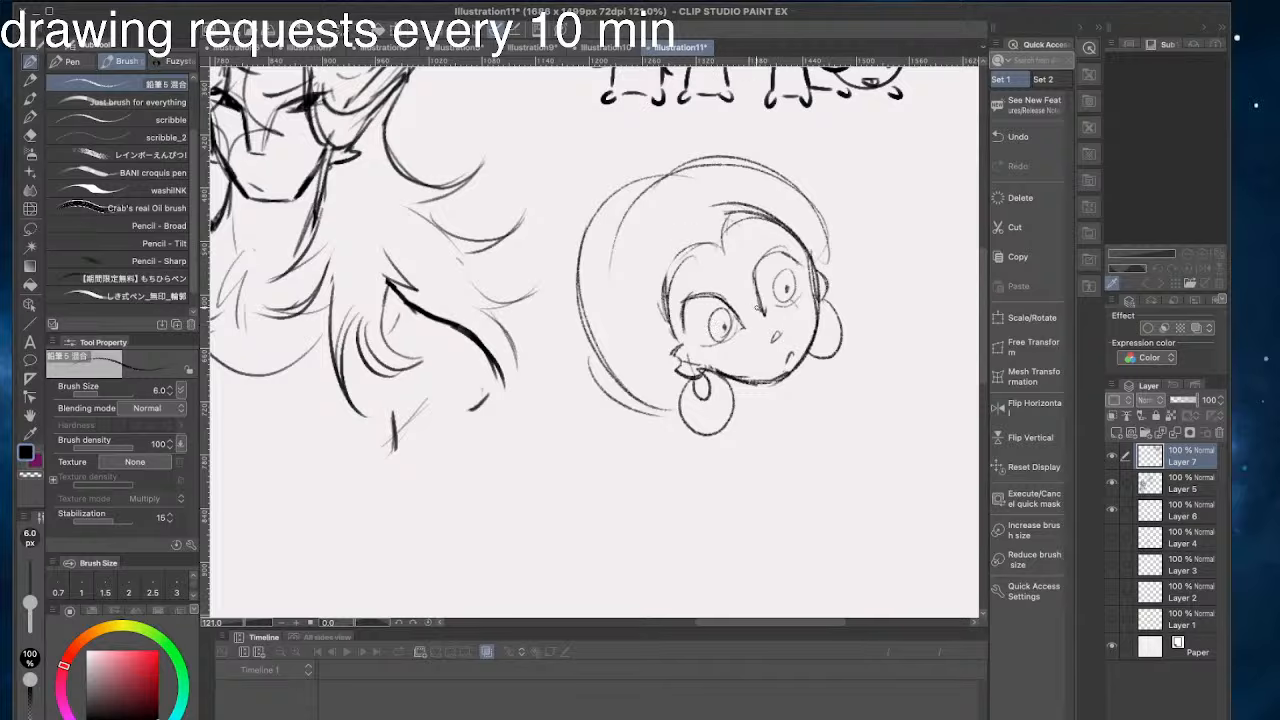
- Add a small collar curve under the chin and a shoulder line descending from the near earring
mouse_move(781, 386)
left_mouse_down()
mouse_move(730, 400)
mouse_move(780, 387)
mouse_move(825, 458)
left_mouse_up()
key("ctrl+z")
key("ctrl+z")
left_click_drag(681, 437, 684, 499)
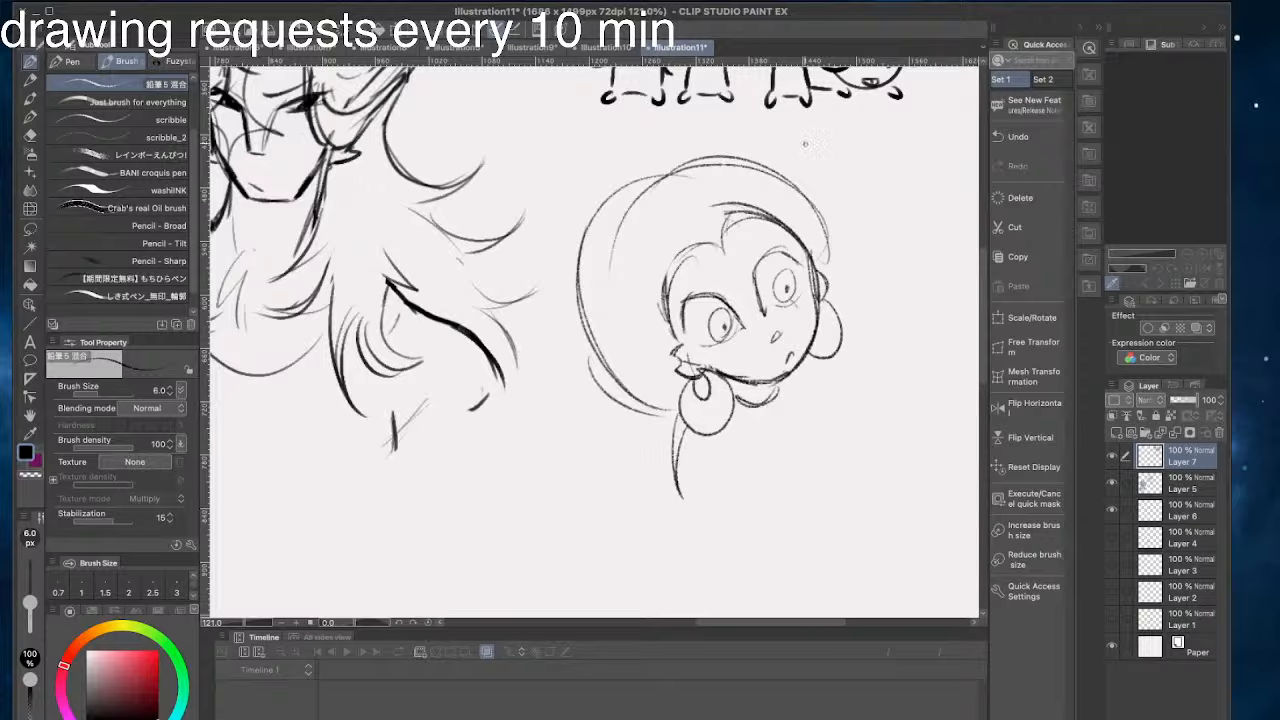
- Build up the back of the hair with a wider outer contour and layered strokes toward the nape
mouse_move(818, 214)
left_mouse_down()
mouse_move(615, 185)
mouse_move(578, 290)
mouse_move(615, 420)
left_mouse_up()
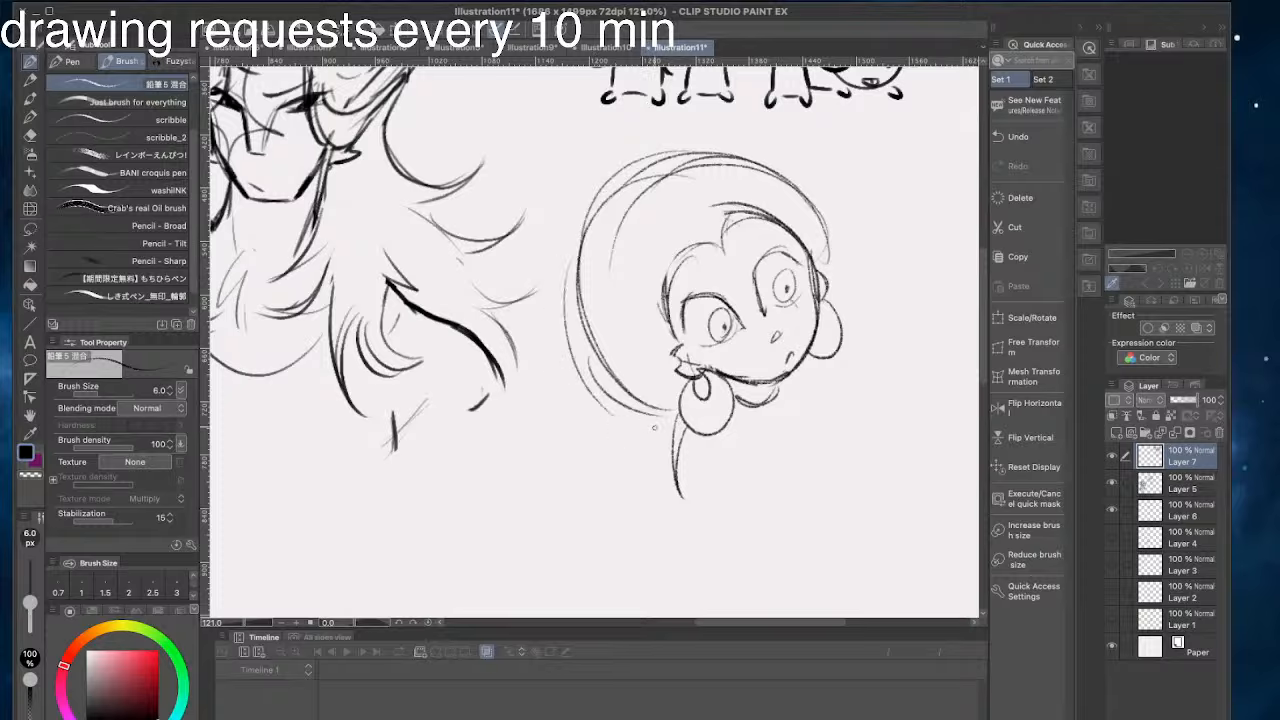
left_click_drag(570, 330, 670, 412)
left_click_drag(576, 296, 648, 414)
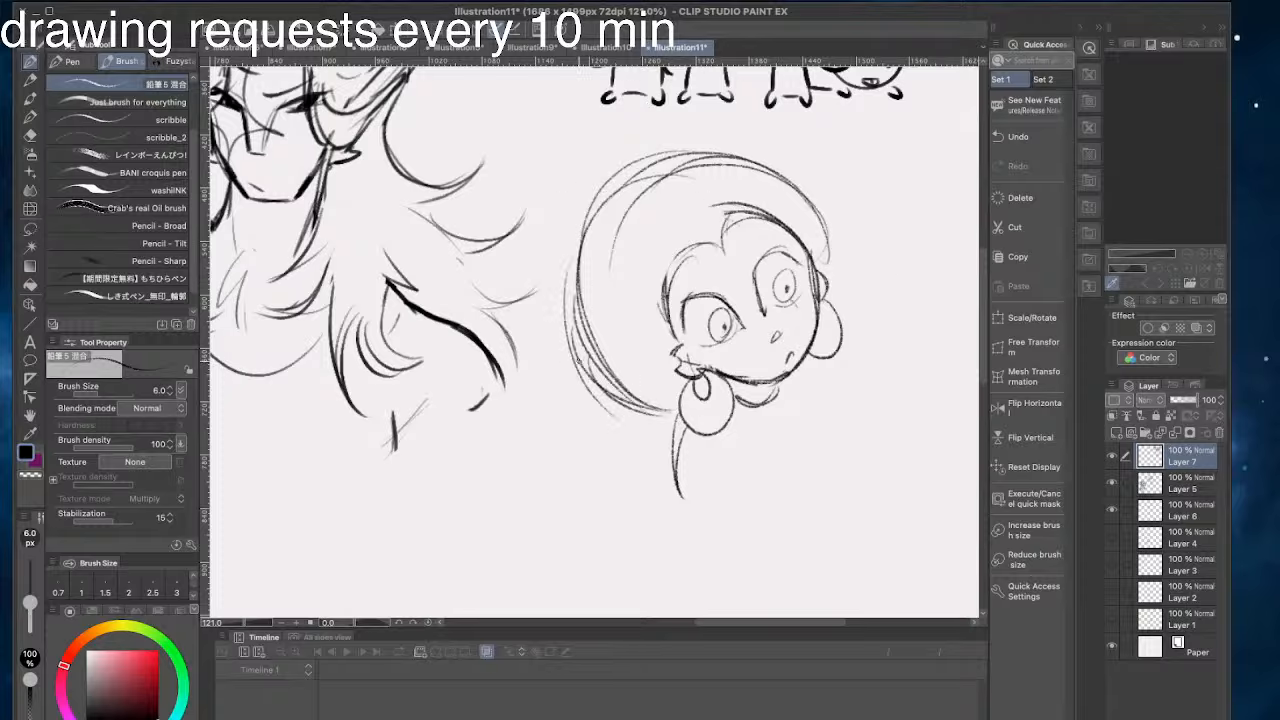
left_click_drag(582, 376, 666, 455)
- Draw the far shoulder curve beside the chin and a short hair stroke at the far temple
left_click_drag(795, 377, 846, 490)
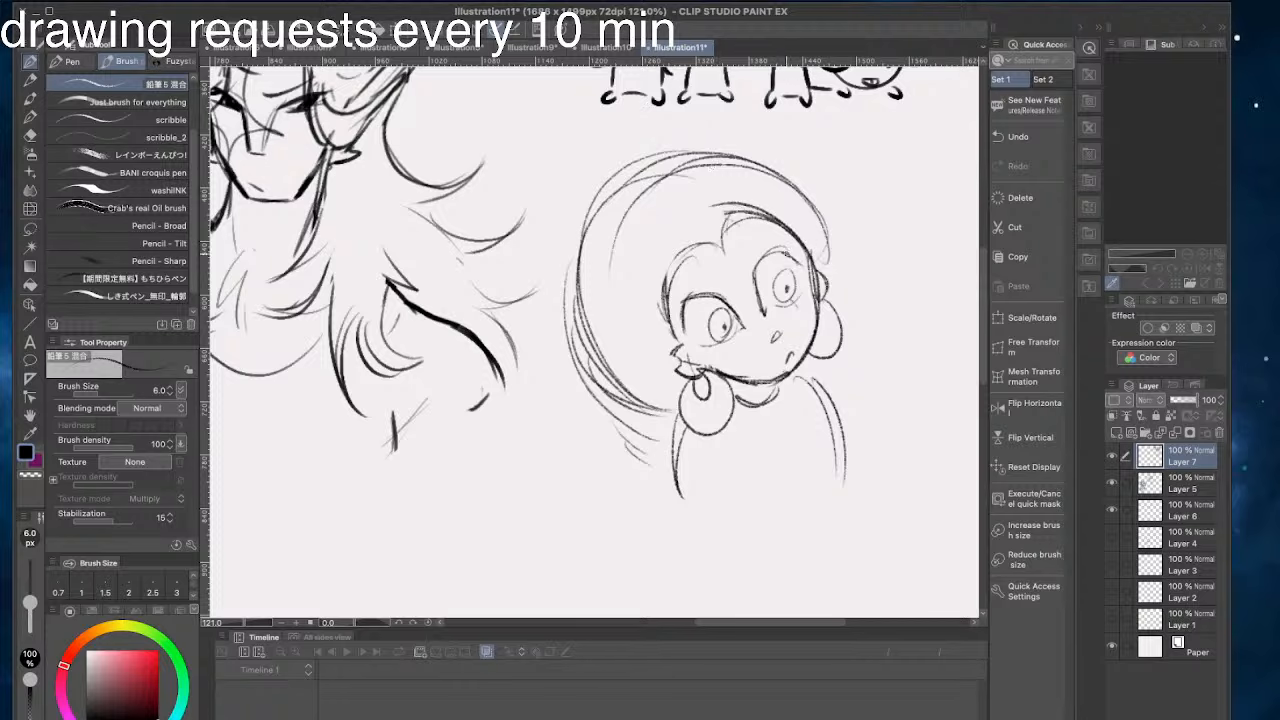
left_click_drag(788, 248, 812, 264)
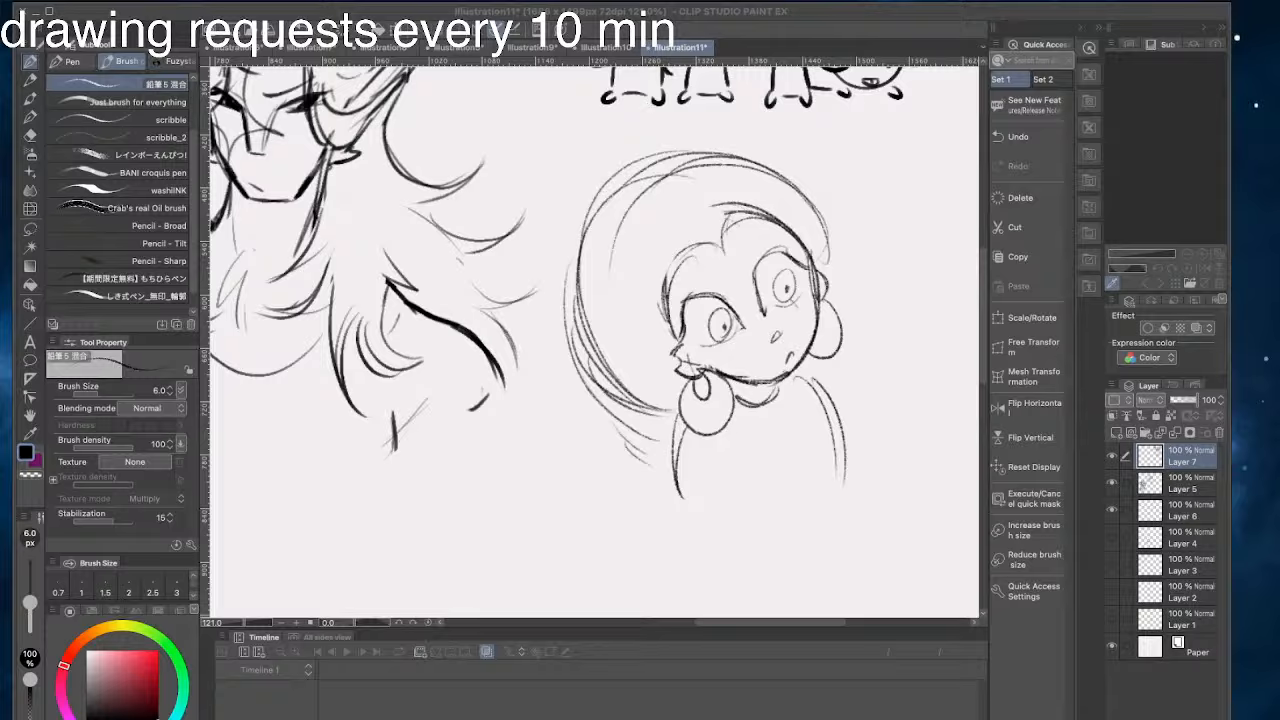
left_click(350, 281)
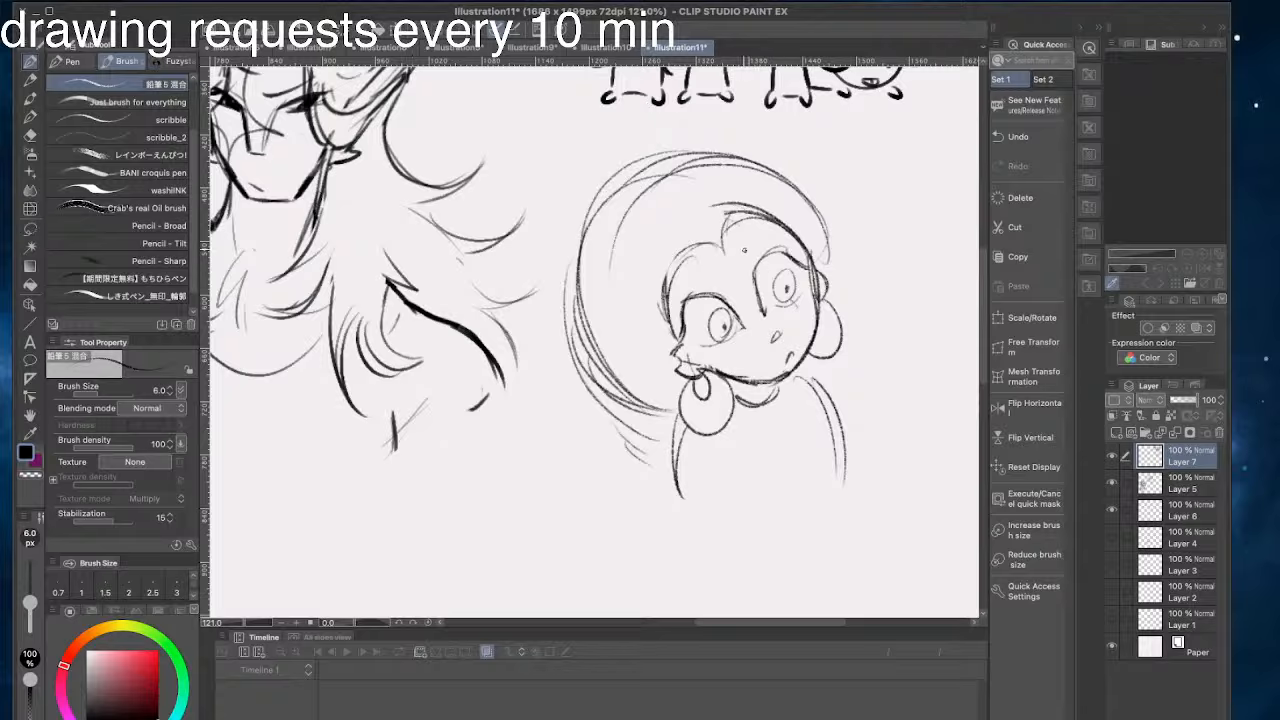
left_click_drag(741, 236, 760, 337)
left_click_drag(688, 276, 768, 338)
mouse_move(731, 279)
left_mouse_down()
mouse_move(779, 337)
mouse_move(708, 290)
left_mouse_up()
key("ctrl+z")
key("ctrl+z")
key("ctrl+z")
key("ctrl+z")
key("ctrl+z")
- Sketch lines converging between the eyes and redraw the hairline around the near temple, erasing the overlapping strokes
left_click_drag(768, 338, 688, 274)
left_click_drag(760, 318, 728, 270)
mouse_move(718, 226)
left_mouse_down()
mouse_move(654, 287)
mouse_move(662, 276)
mouse_move(671, 342)
left_mouse_up()
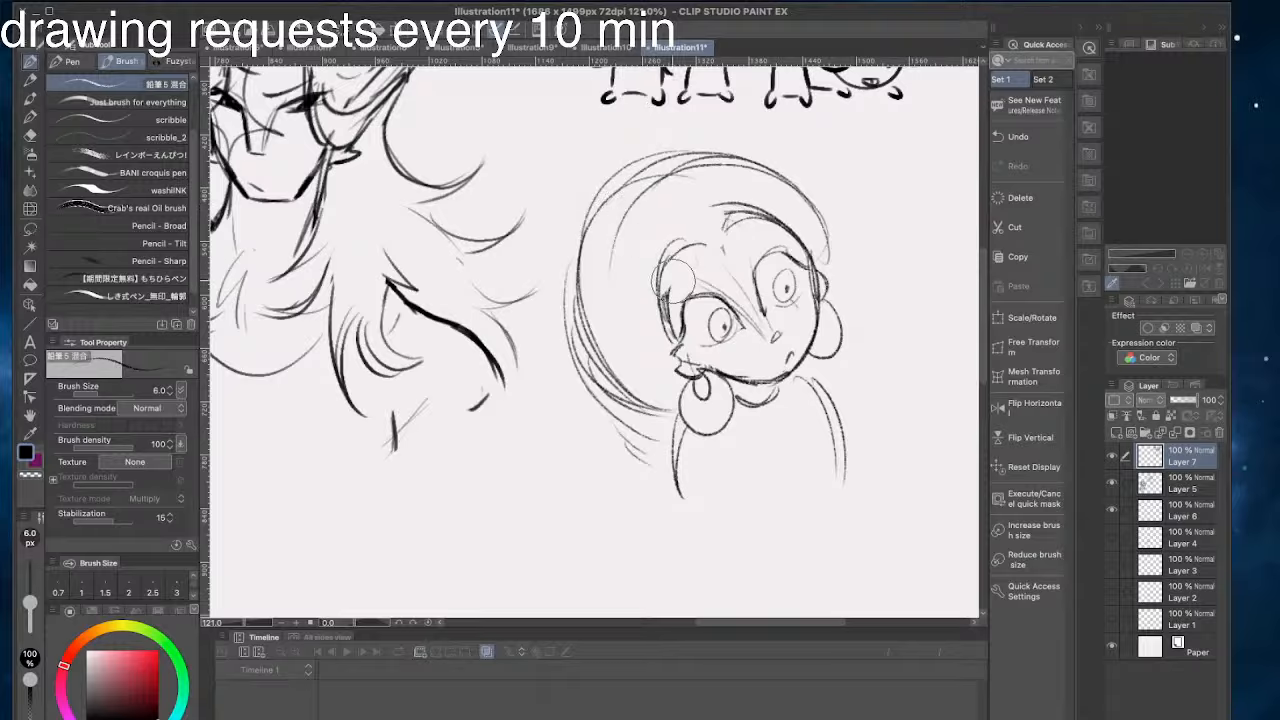
left_click_drag(673, 281, 678, 342)
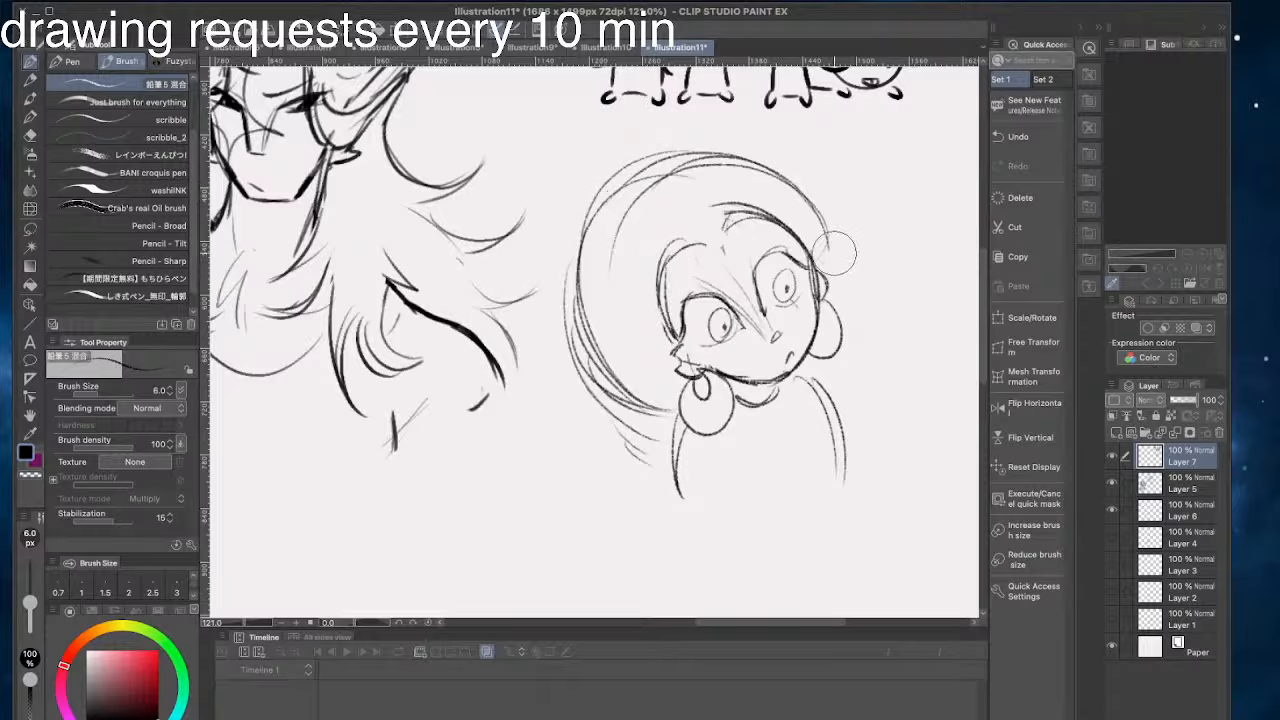
- Erase the doubled upper hair contour and redraw it as one smooth dome around the head
mouse_move(830, 240)
left_mouse_down()
mouse_move(697, 165)
mouse_move(592, 268)
left_mouse_up()
mouse_move(725, 165)
left_mouse_down()
mouse_move(818, 254)
mouse_move(813, 275)
left_mouse_up()
left_click_drag(657, 184, 811, 235)
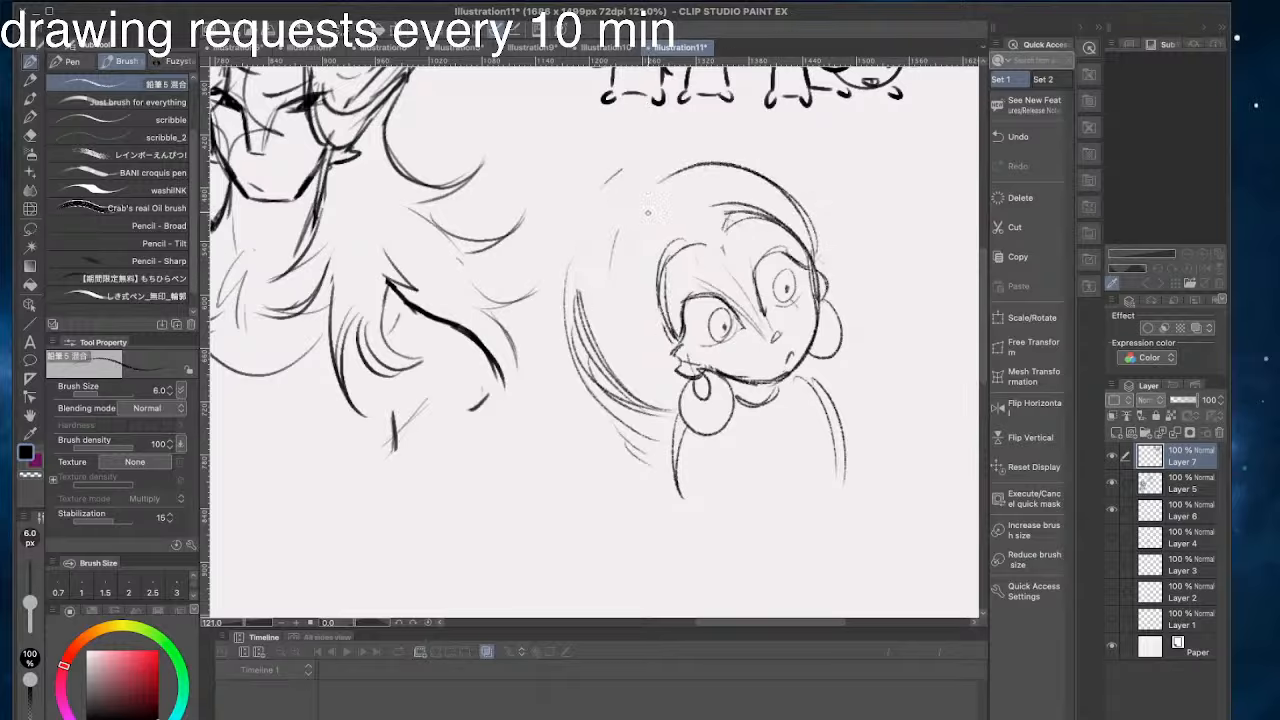
left_click_drag(759, 174, 567, 285)
left_click_drag(605, 200, 575, 342)
left_click_drag(804, 206, 828, 279)
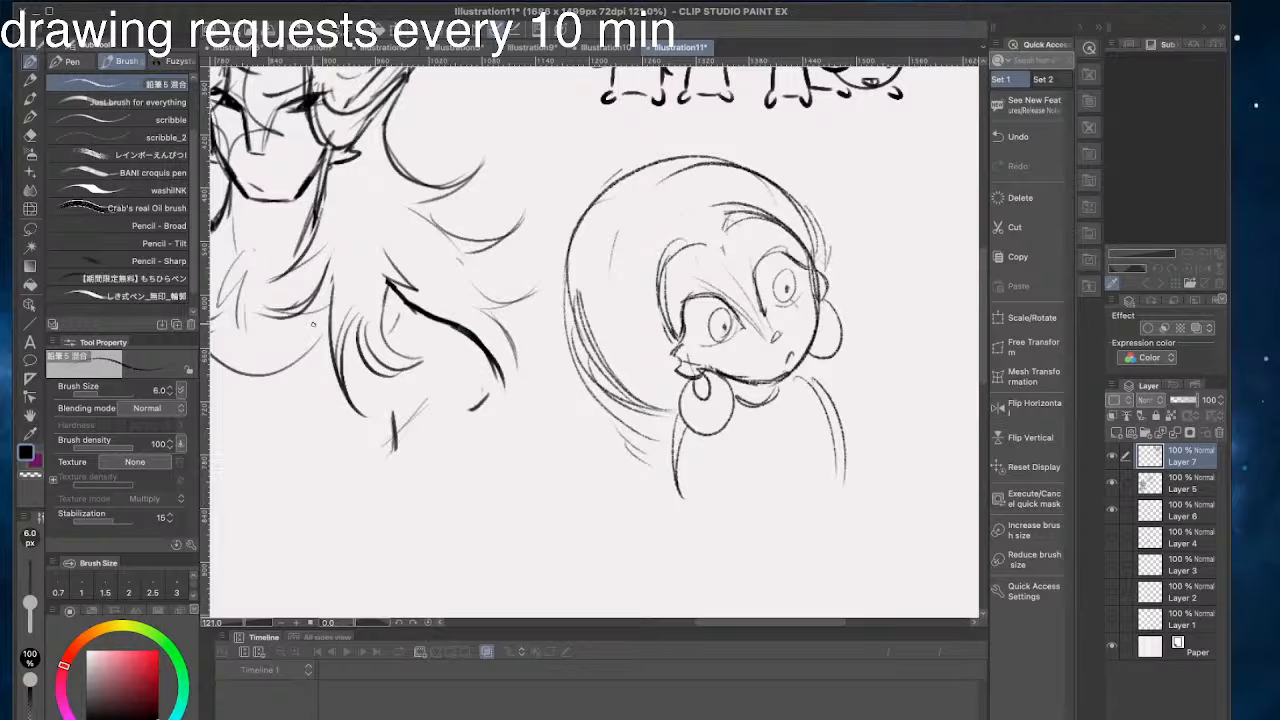
- Add layered strands beside the far temple and restate the hair contour from the crown to the back
mouse_move(788, 182)
left_mouse_down()
mouse_move(818, 212)
mouse_move(836, 300)
left_mouse_up()
key("ctrl+z")
left_click_drag(751, 162, 586, 250)
left_click_drag(674, 158, 584, 316)
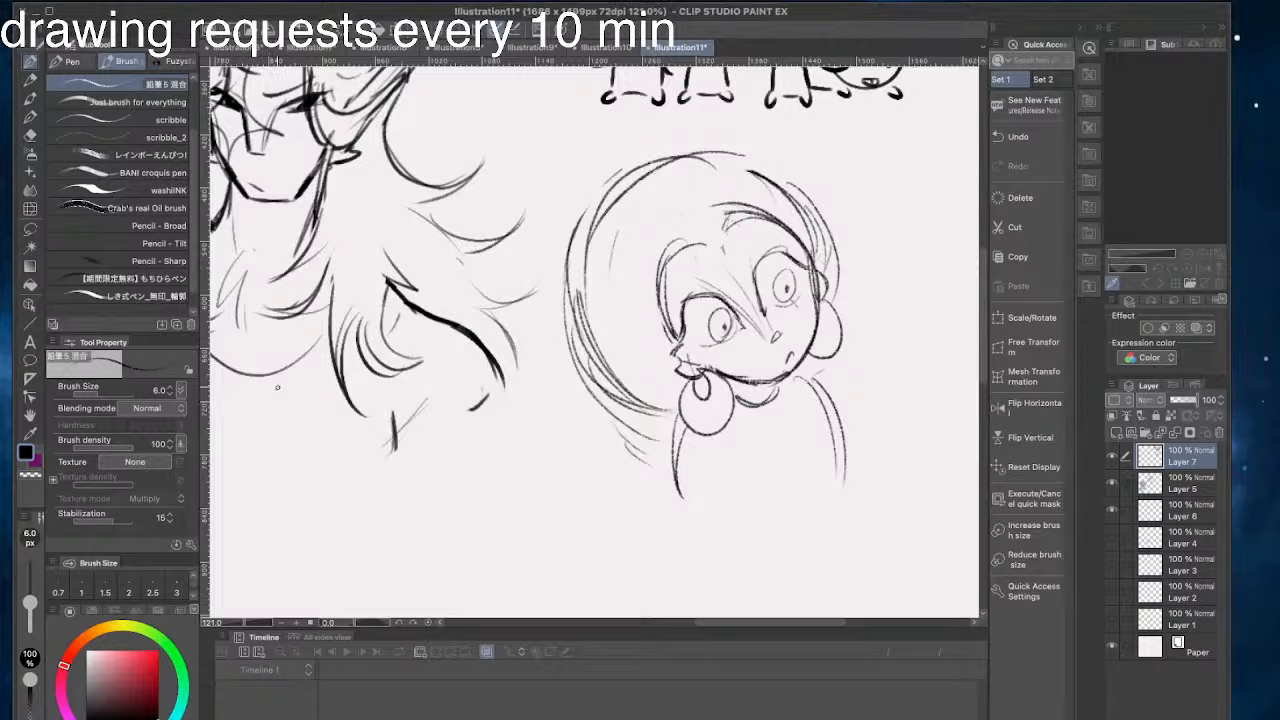
- Dot freckles on the cheeks beneath both eyes
left_click(714, 352)
left_click(722, 348)
left_click(803, 293)
left_click(800, 298)
left_click(794, 305)
left_click_drag(565, 417, 630, 417)
mouse_move(882, 396)
left_mouse_down()
mouse_move(892, 495)
mouse_move(907, 478)
mouse_move(877, 556)
left_mouse_up()
left_click_drag(872, 458, 853, 568)
key("super+z")
key("super+z")
mouse_move(876, 430)
left_mouse_down()
mouse_move(875, 476)
mouse_move(863, 533)
mouse_move(904, 492)
mouse_move(860, 567)
left_mouse_up()
left_click_drag(911, 472, 873, 590)
key("super+z")
key("super+z")
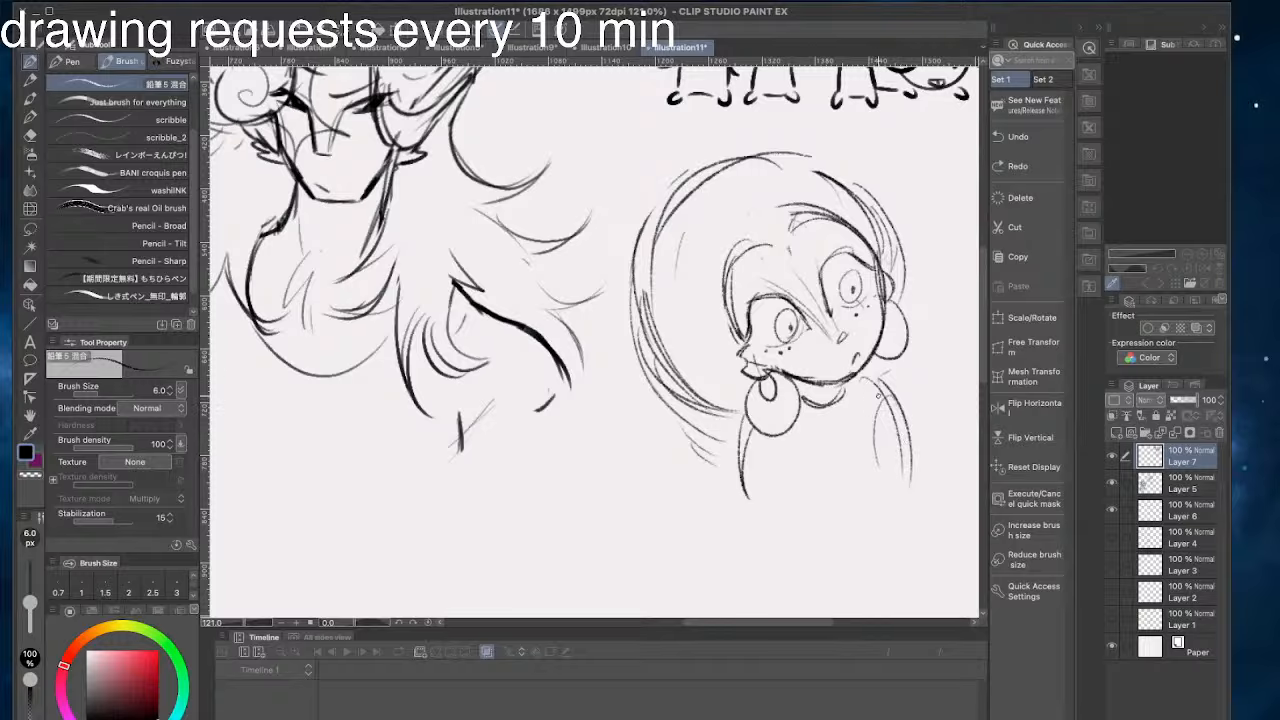
- Try an oval shoulder with a long tapering arm hanging below the far earring
left_click_drag(879, 386, 888, 541)
key("super+z")
left_click_drag(880, 380, 885, 532)
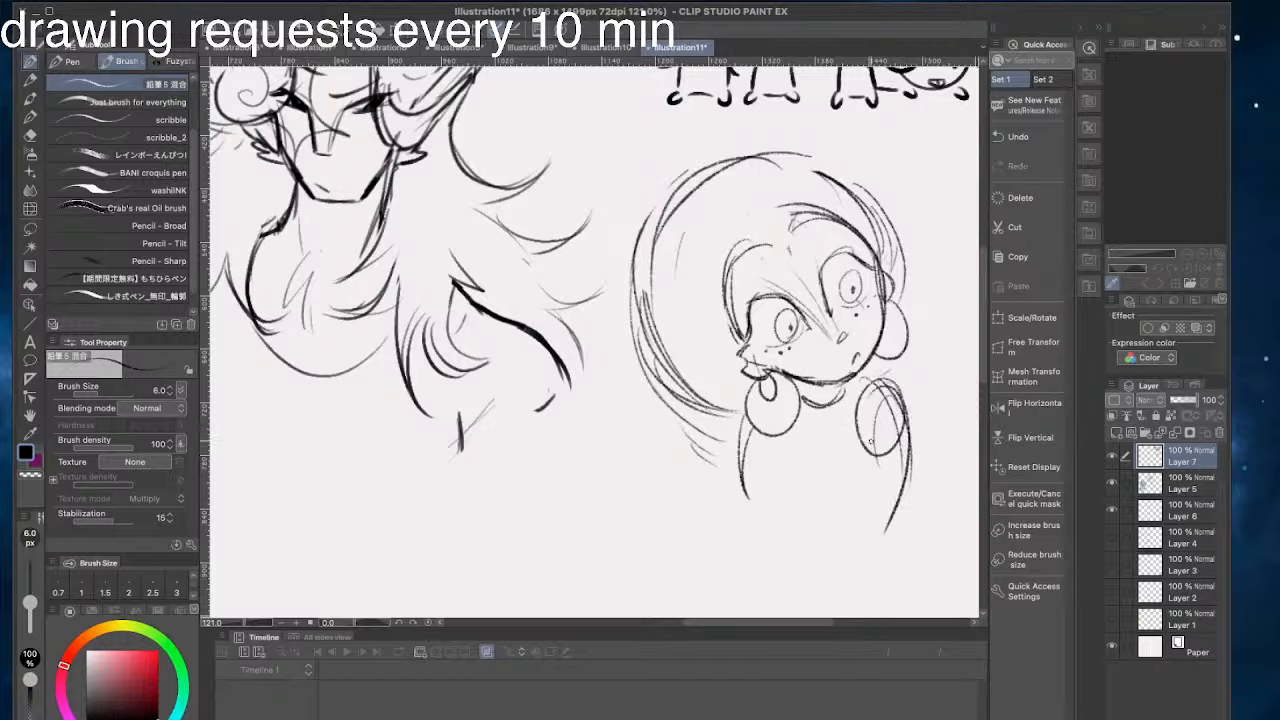
left_click_drag(866, 414, 860, 547)
key("super+z")
key("super+z")
left_click_drag(904, 414, 858, 574)
left_click_drag(913, 436, 868, 571)
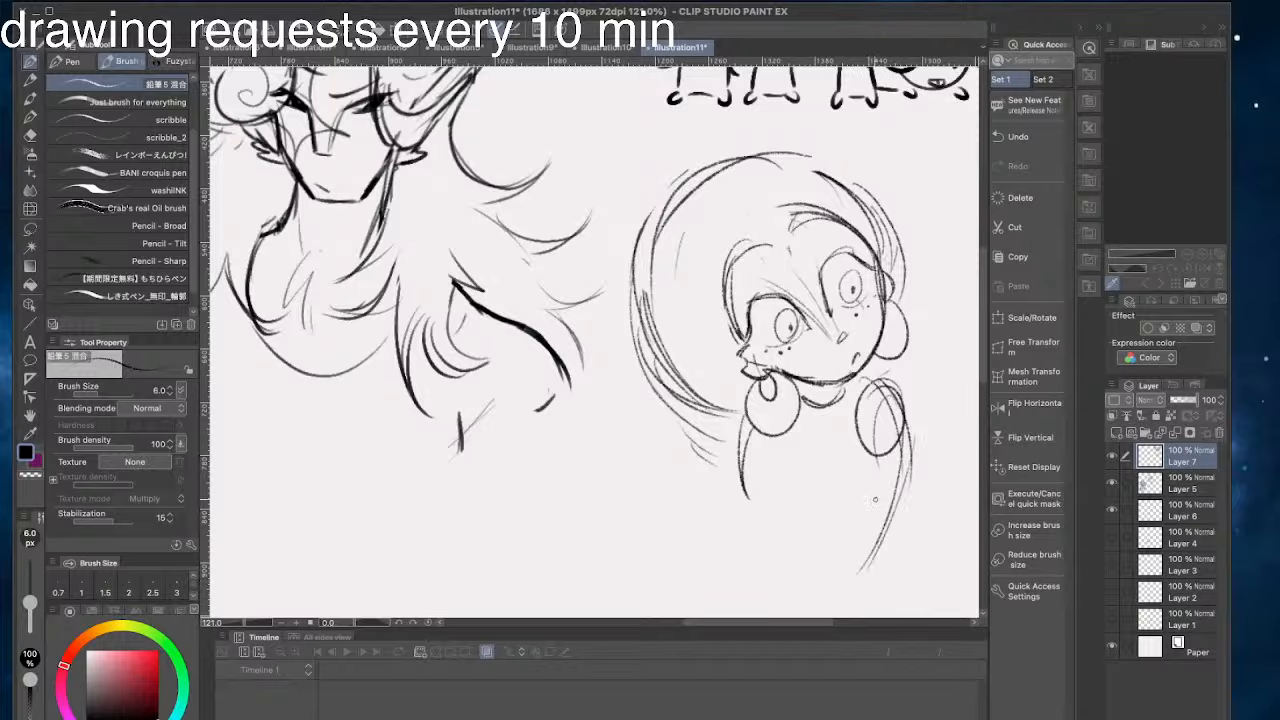
left_click_drag(866, 408, 850, 580)
key("super+z")
mouse_move(862, 434)
left_mouse_down()
mouse_move(834, 590)
mouse_move(860, 578)
left_mouse_up()
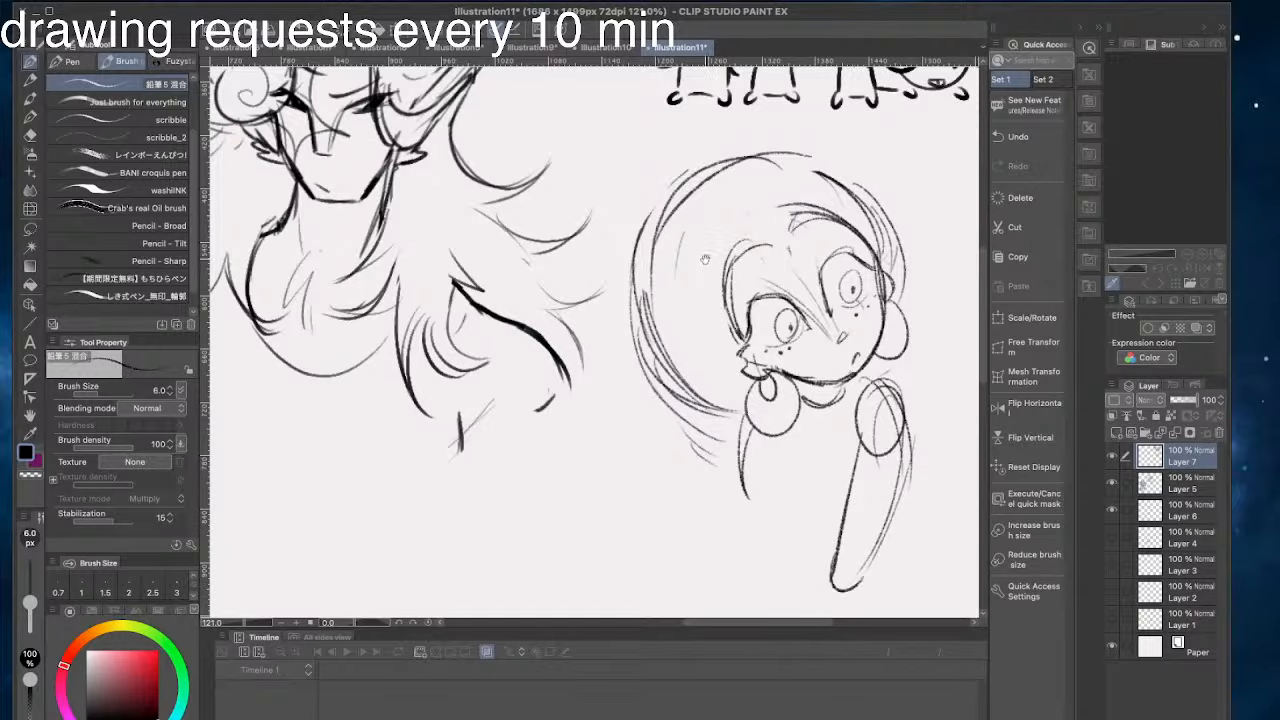
left_click_drag(705, 260, 681, 226)
key("super+z")
key("super+z")
key("super+z")
- Round off the base of the torso with a curved line, and darken the near temple hairline and upper lash lines
mouse_move(856, 378)
left_mouse_down()
mouse_move(845, 485)
mouse_move(868, 428)
mouse_move(755, 463)
mouse_move(755, 420)
mouse_move(807, 484)
mouse_move(743, 436)
left_mouse_up()
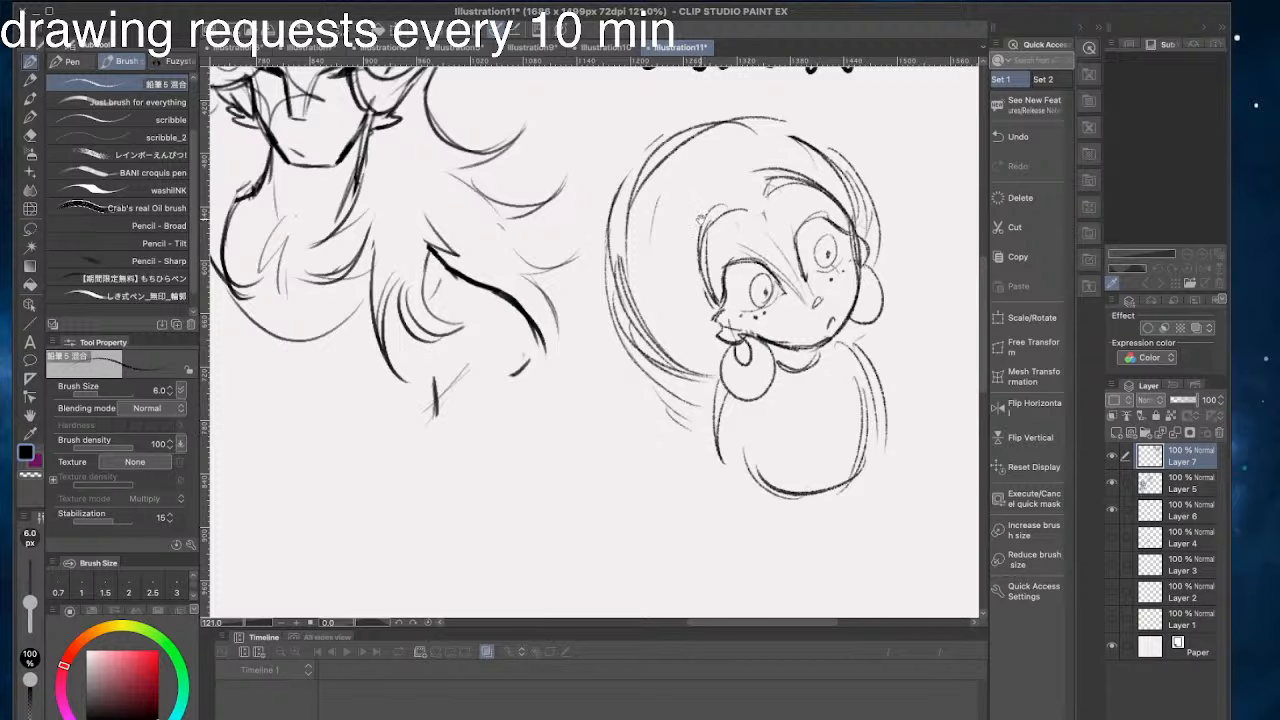
left_click_drag(700, 215, 712, 283)
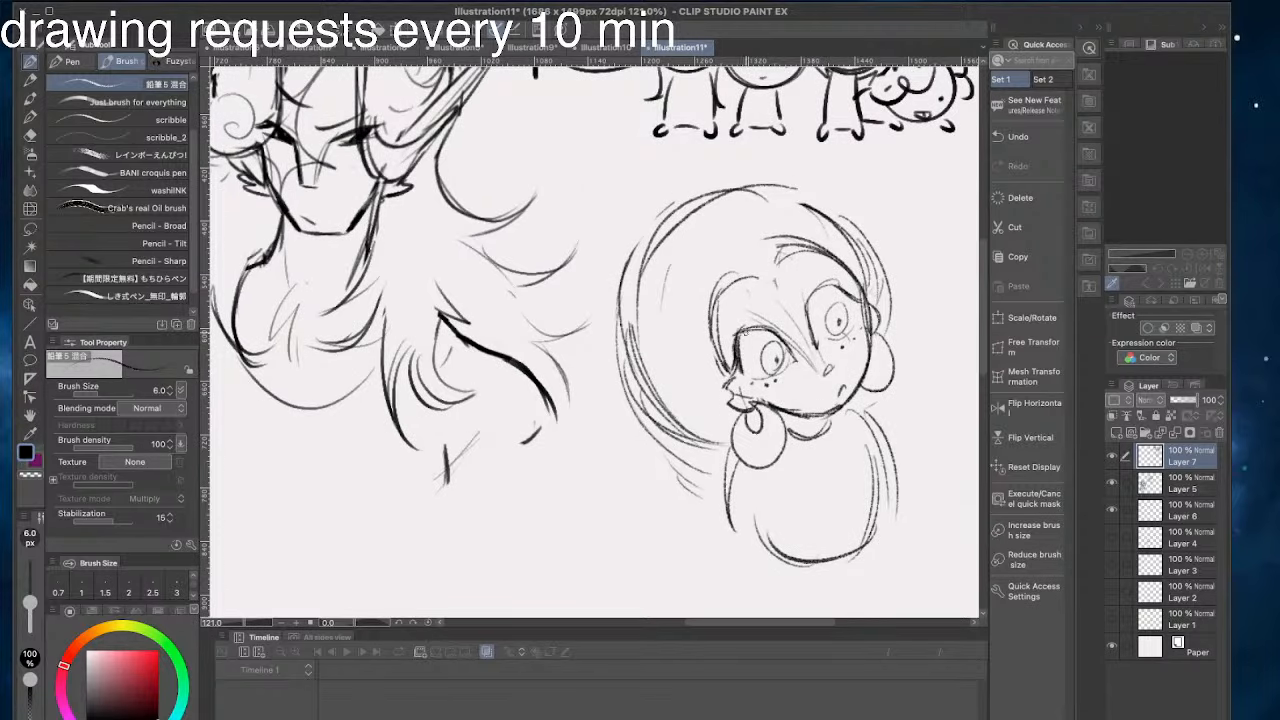
mouse_move(855, 299)
left_mouse_down()
mouse_move(822, 289)
mouse_move(810, 336)
left_mouse_up()
left_click_drag(685, 266, 696, 282)
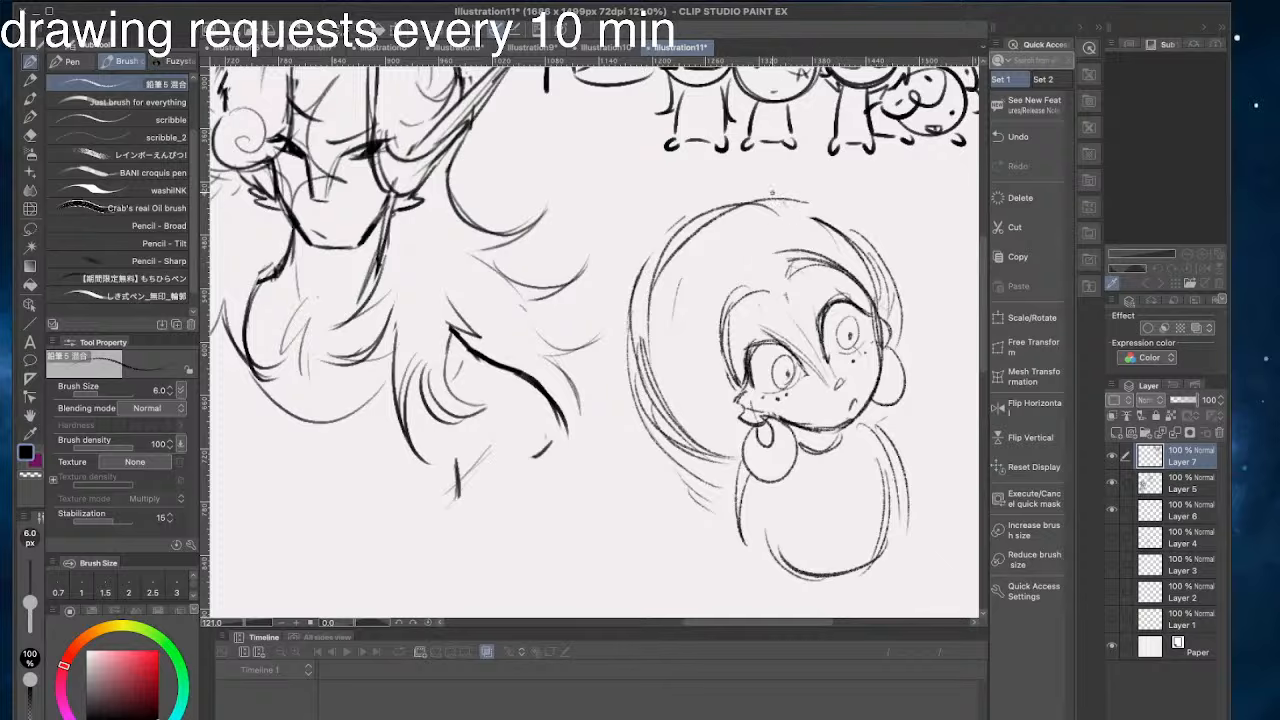
- Enlarge the back of the hair with a wider outer contour and erase the old outline inside it
mouse_move(779, 194)
left_mouse_down()
mouse_move(611, 375)
mouse_move(724, 540)
left_mouse_up()
left_click_drag(620, 453, 663, 495)
left_click_drag(690, 239, 654, 290)
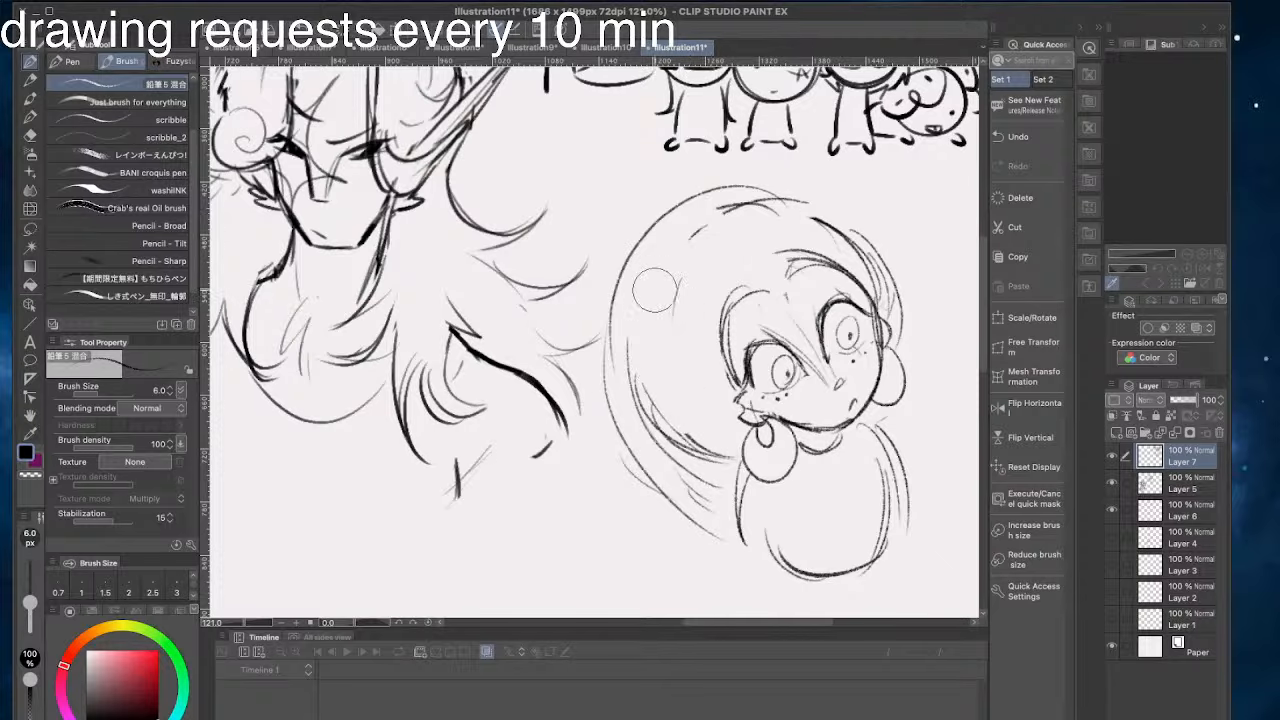
left_click_drag(636, 345, 728, 490)
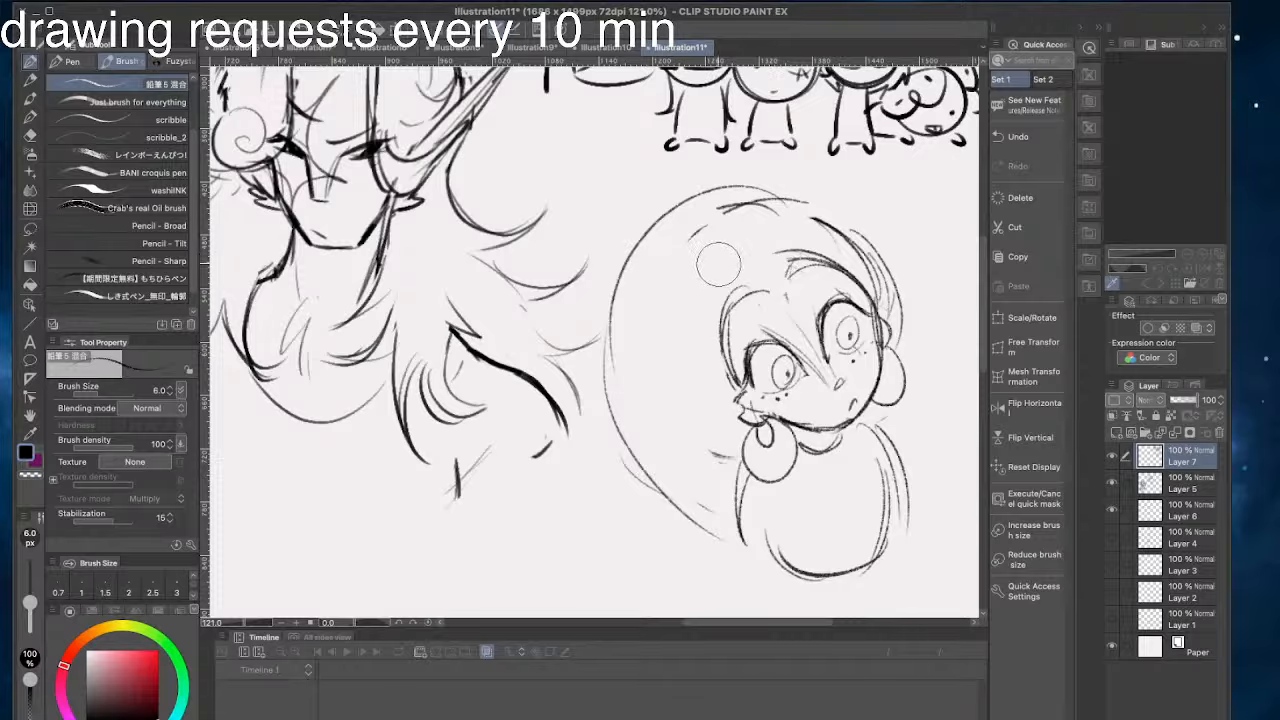
- Fill the hair with concentric curved strands around the face and add loose contour strokes over the crown
mouse_move(740, 210)
left_mouse_down()
mouse_move(841, 240)
mouse_move(886, 298)
left_mouse_up()
mouse_move(746, 181)
left_mouse_down()
mouse_move(879, 255)
mouse_move(690, 236)
left_mouse_up()
left_click_drag(780, 246, 659, 341)
left_click_drag(727, 263, 722, 455)
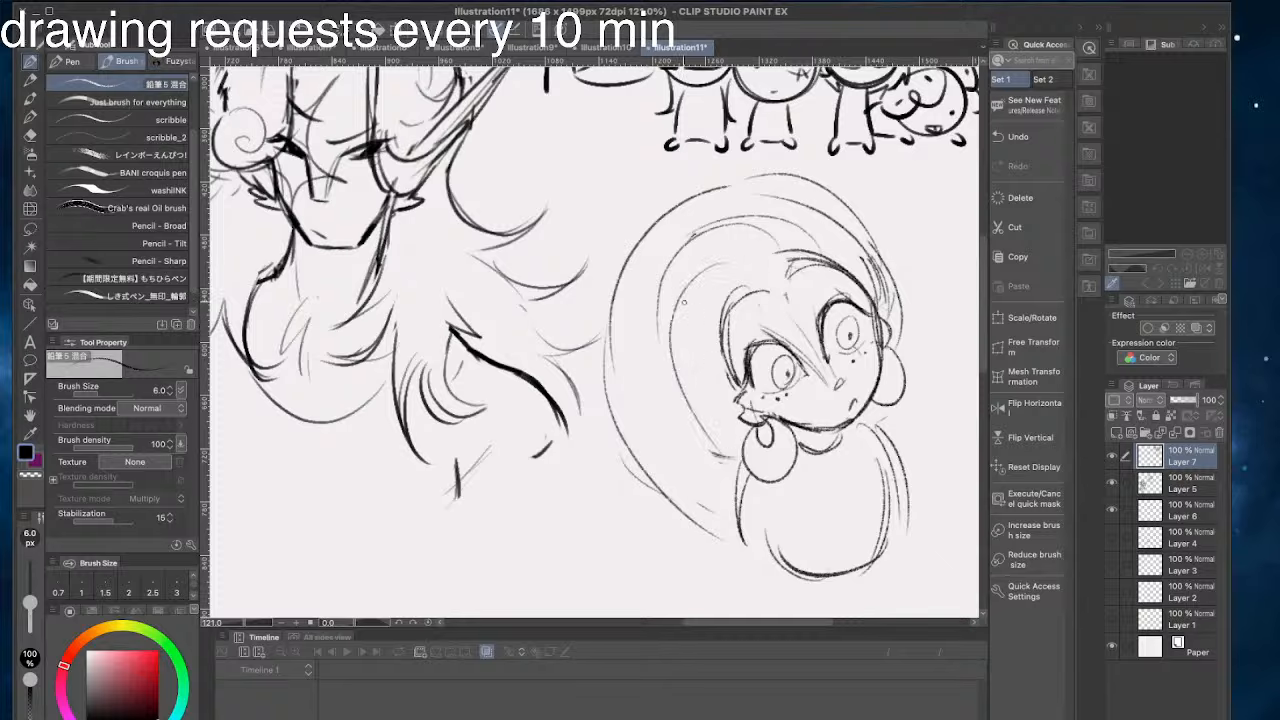
left_click_drag(636, 290, 719, 480)
left_click_drag(886, 252, 706, 170)
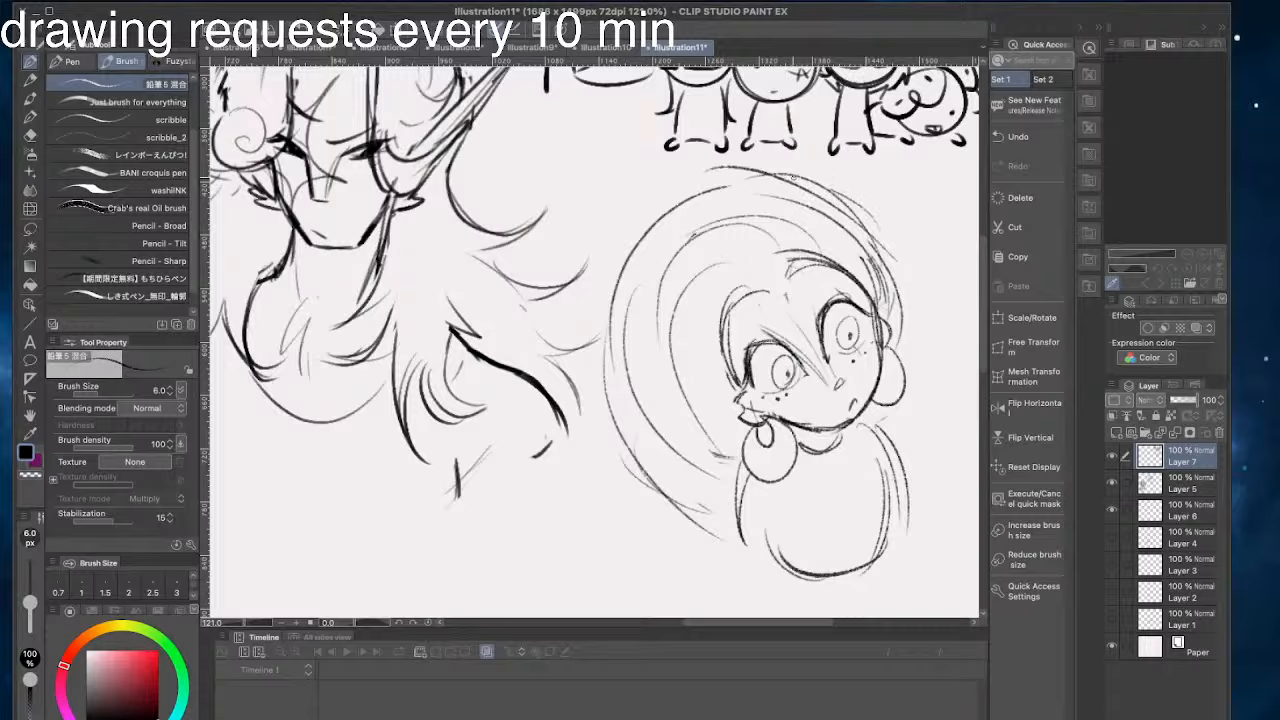
left_click_drag(832, 190, 768, 177)
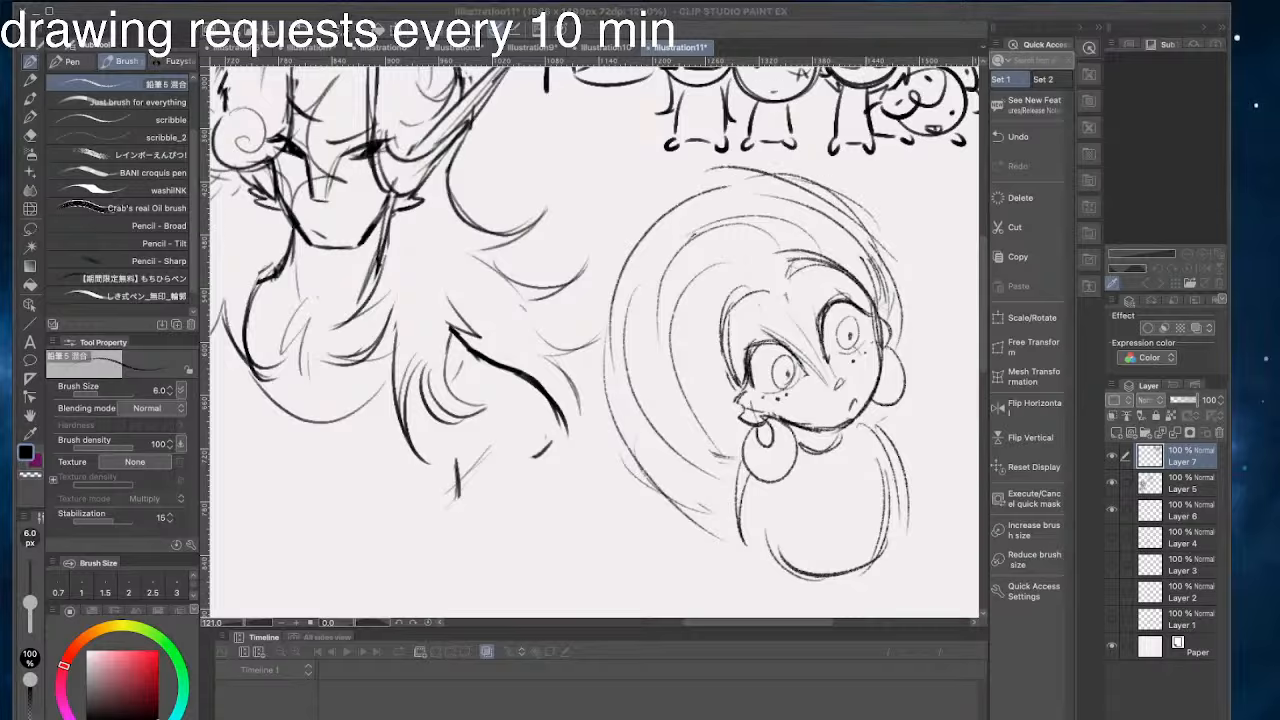